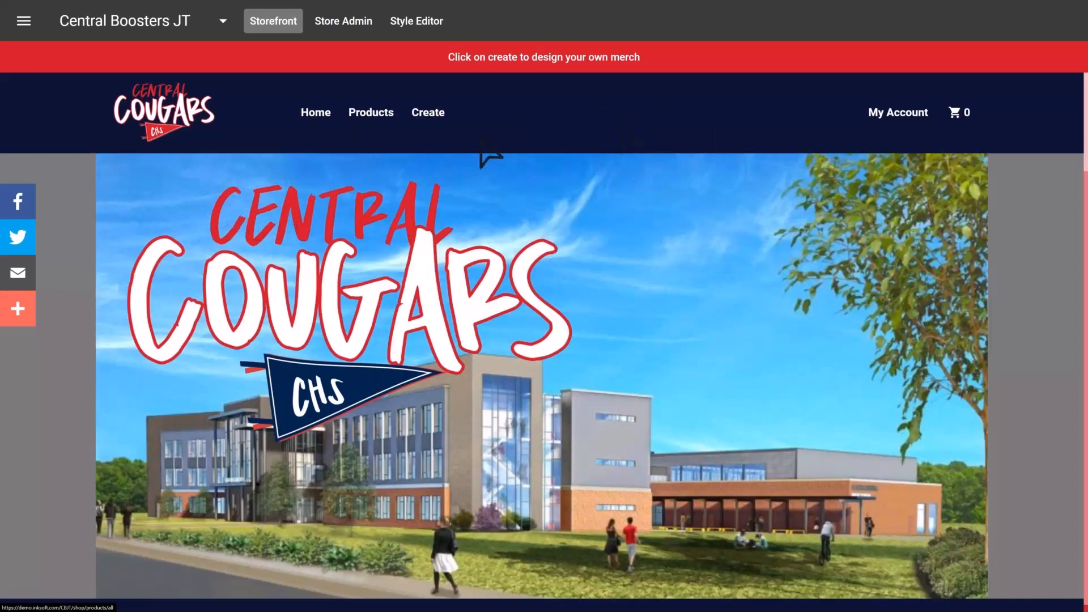
# - Switch from the storefront to the admin portal and open adding a product from the supplier catalog
pyautogui.click(25, 25)
pyautogui.click(80, 92)
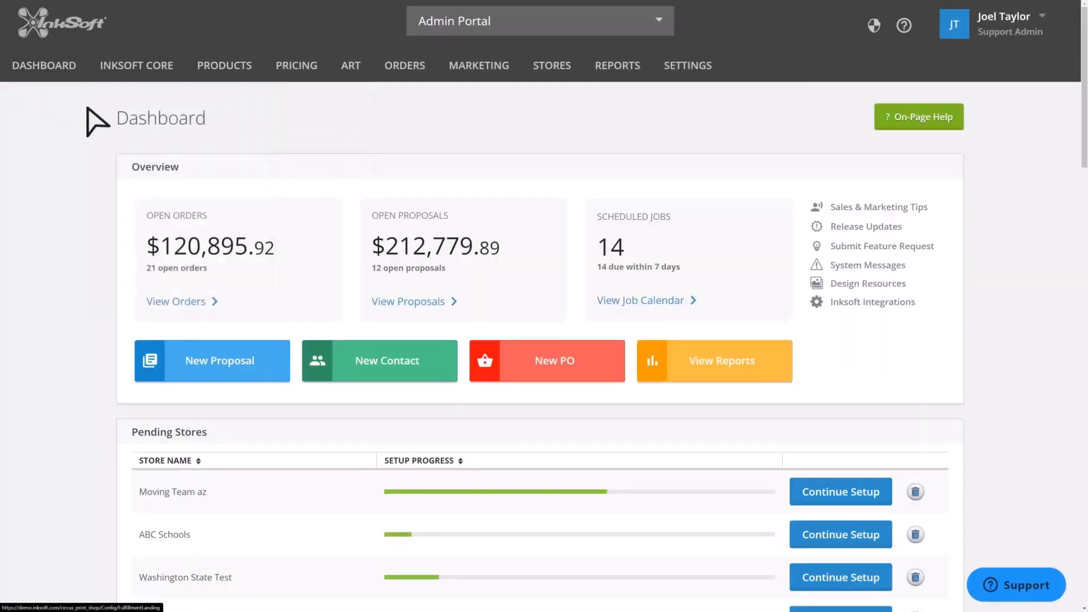
pyautogui.moveTo(231, 80)
pyautogui.moveTo(269, 139)
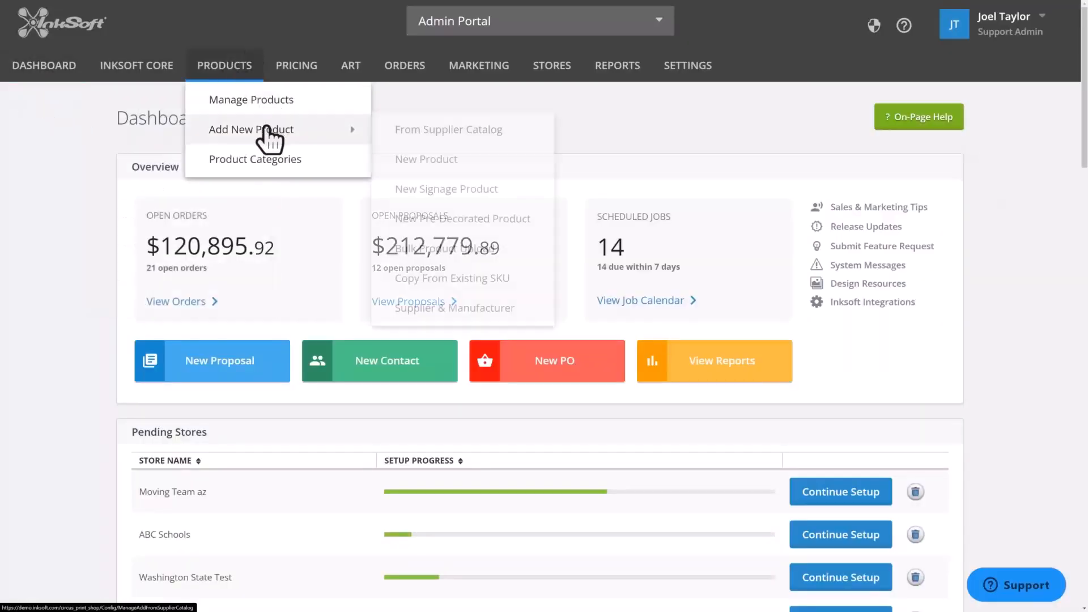
pyautogui.click(444, 136)
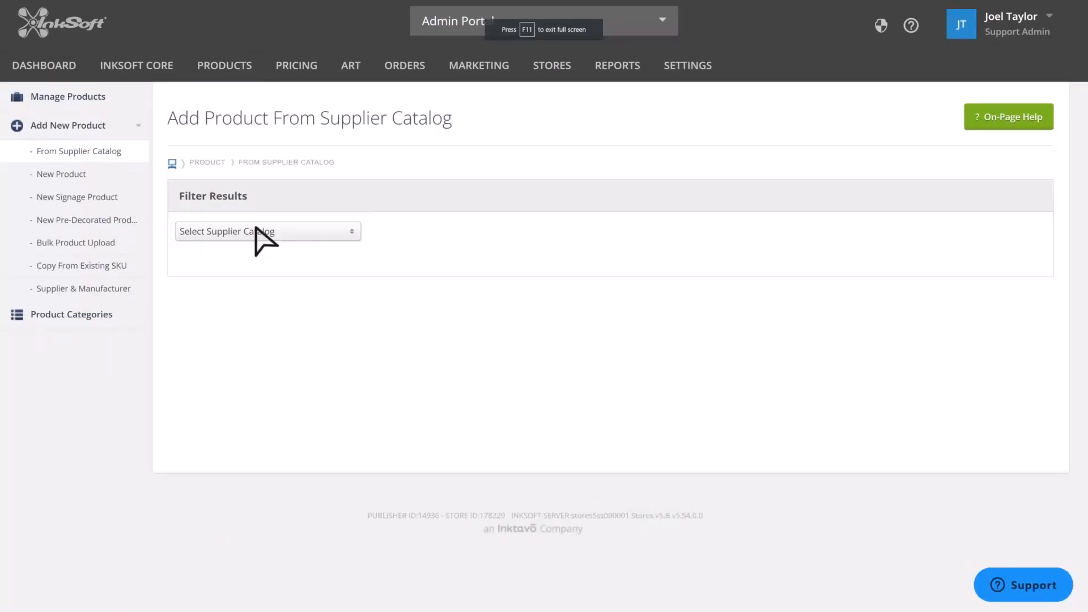
# - Choose Sanmar as the supplier catalog
pyautogui.click(258, 231)
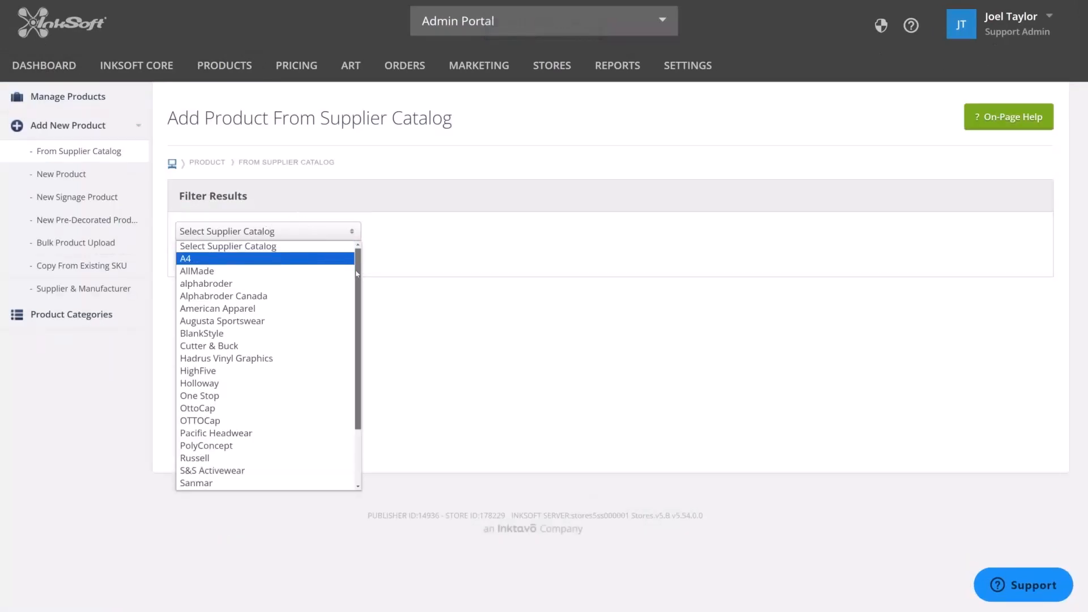
pyautogui.scroll(-2, 207, 430)
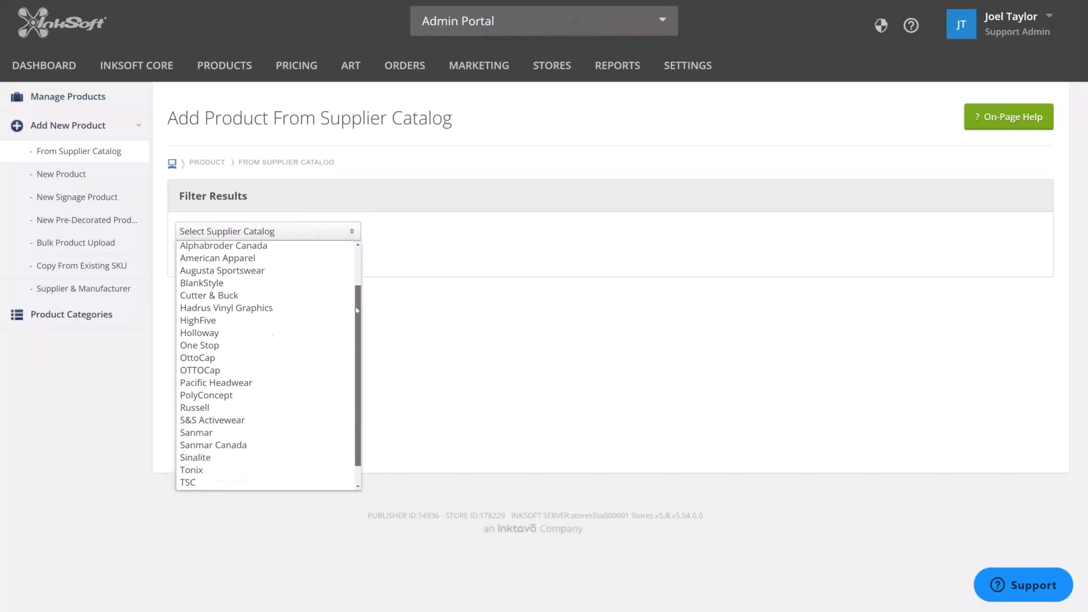
pyautogui.click(208, 432)
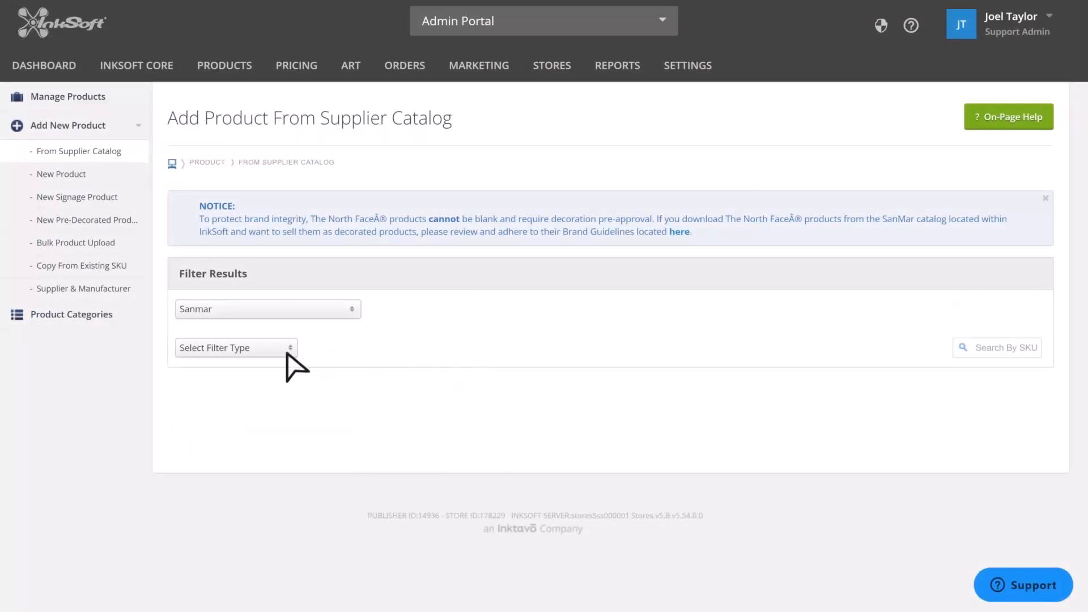
# - Filter the catalog by manufacturer, checking Bella + Canvas and Bella+Canvas, and apply the filter
pyautogui.click(260, 348)
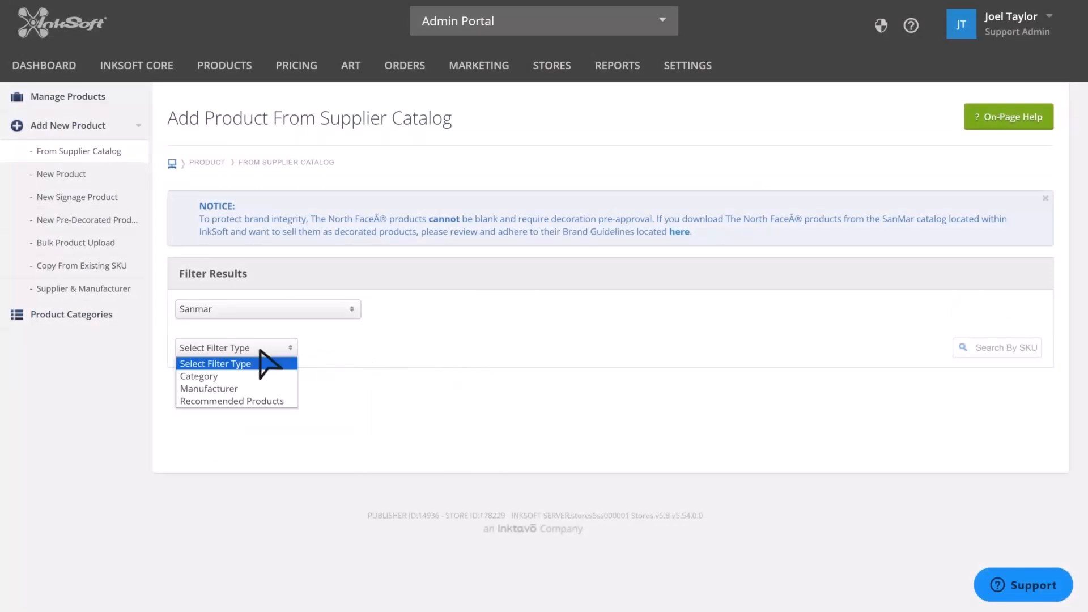
pyautogui.click(234, 389)
pyautogui.click(430, 349)
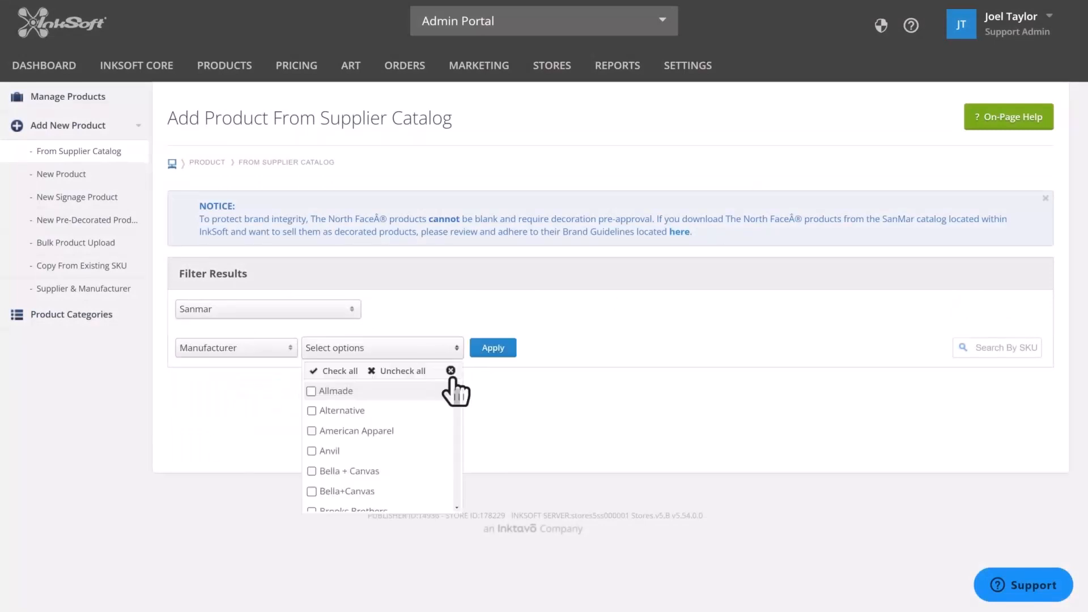
pyautogui.moveTo(456, 390); pyautogui.dragTo(456, 404)
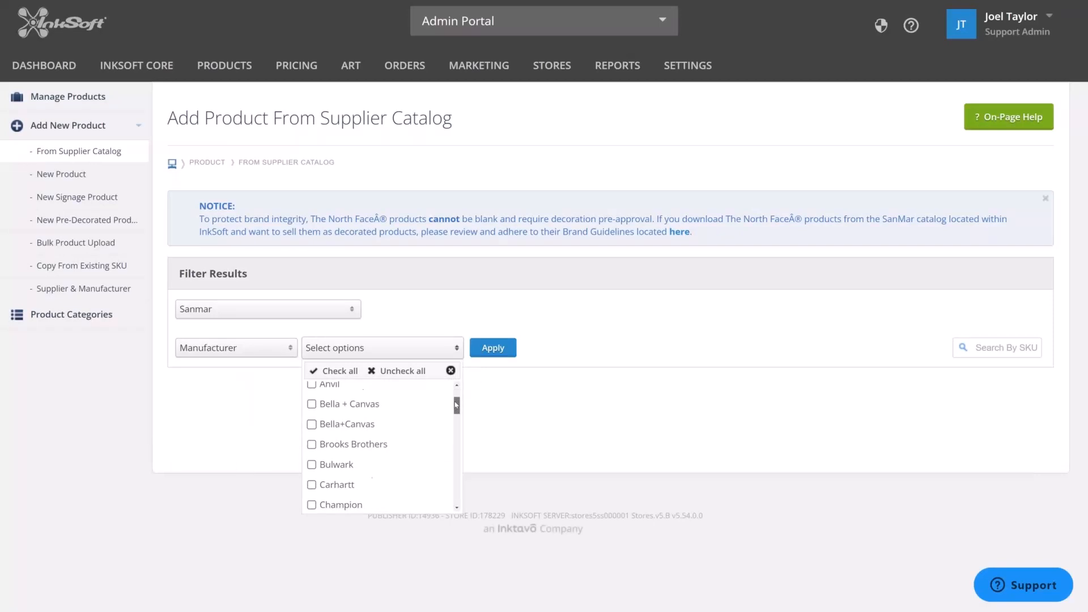
pyautogui.click(347, 404)
pyautogui.click(346, 424)
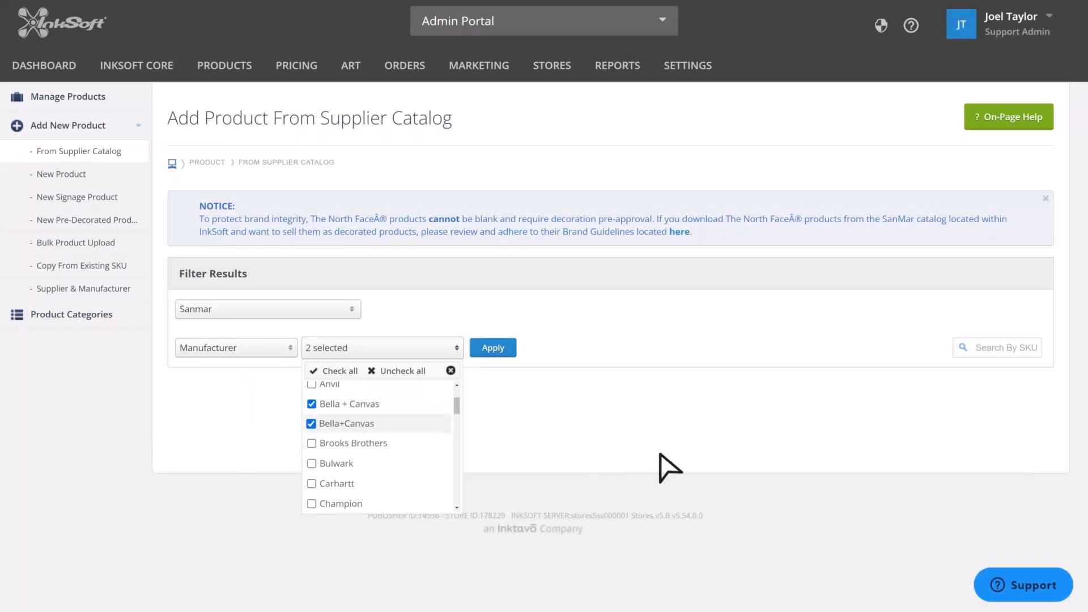
pyautogui.click(670, 468)
pyautogui.click(527, 347)
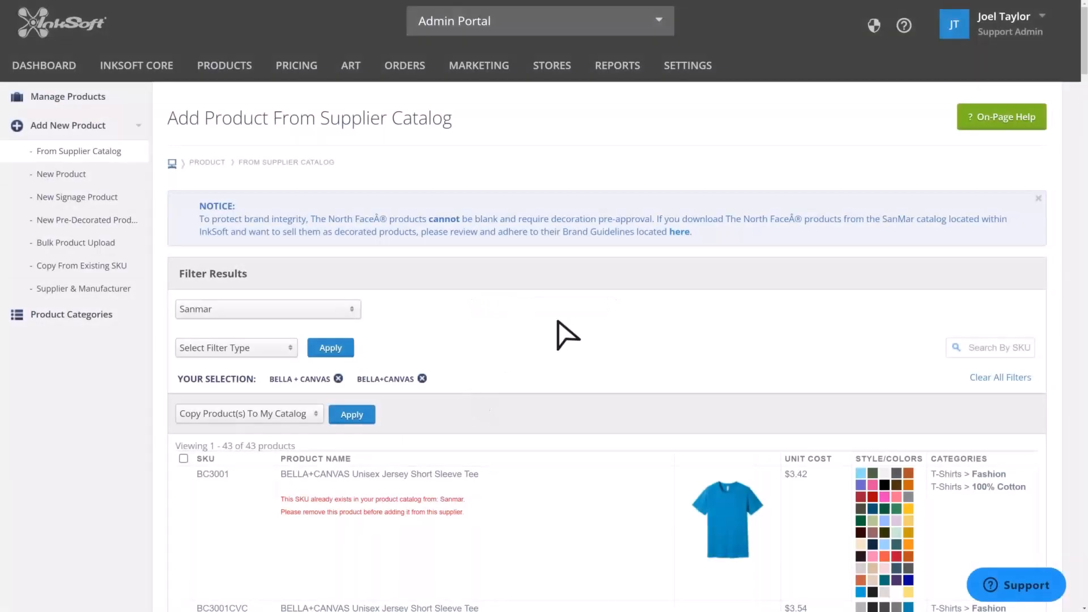
# - Select products BC3001U and BC3001Y and copy them to your catalog
pyautogui.scroll(-4, 554, 335)
pyautogui.moveTo(282, 285); pyautogui.dragTo(460, 299)
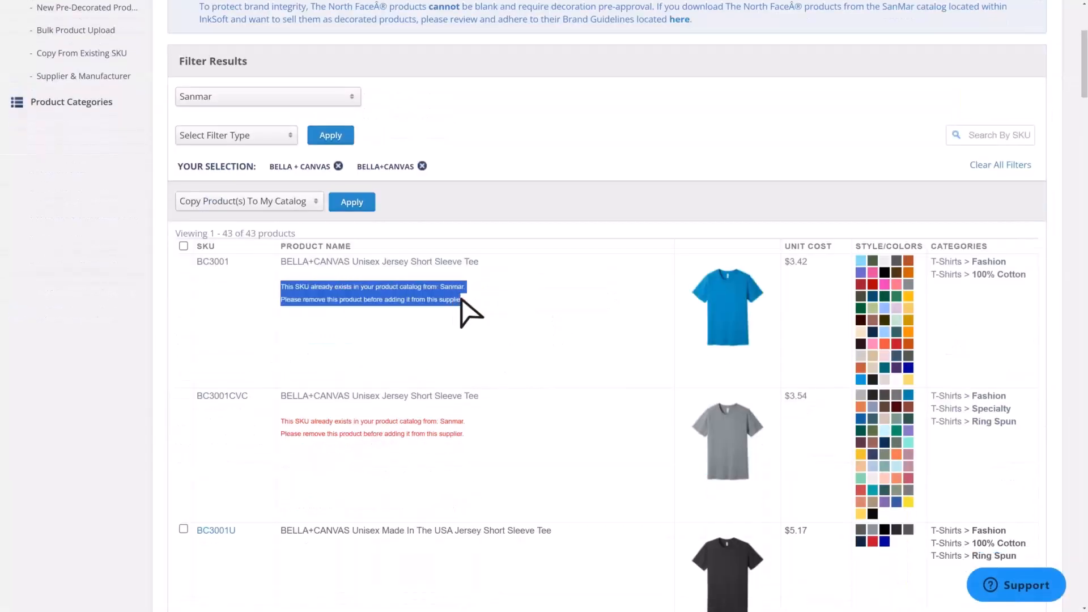
pyautogui.moveTo(240, 274); pyautogui.dragTo(191, 266)
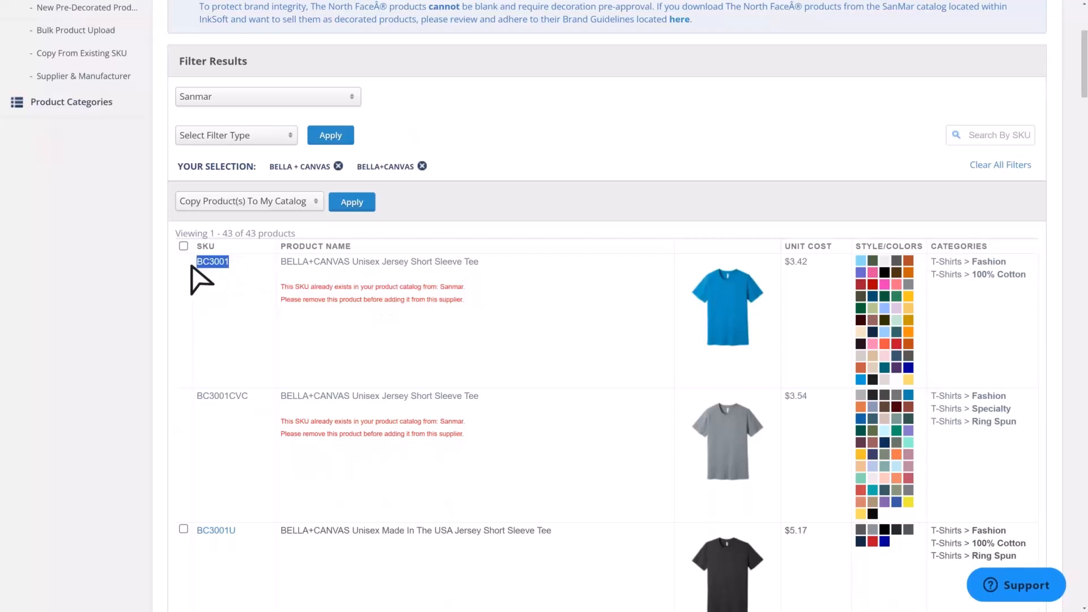
pyautogui.click(518, 337)
pyautogui.scroll(-2, 517, 359)
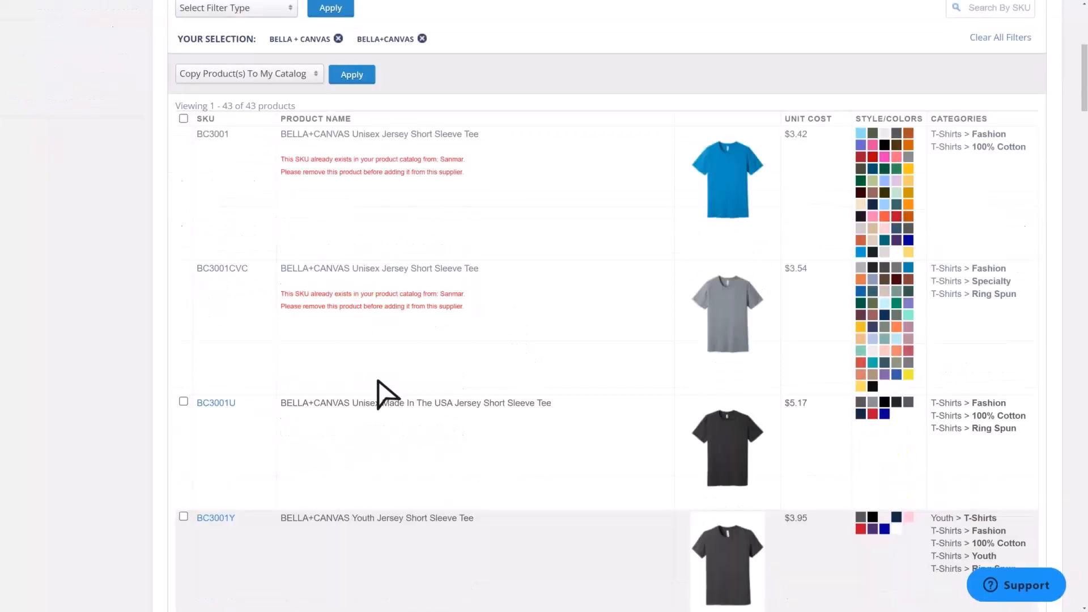
pyautogui.scroll(-2, 499, 479)
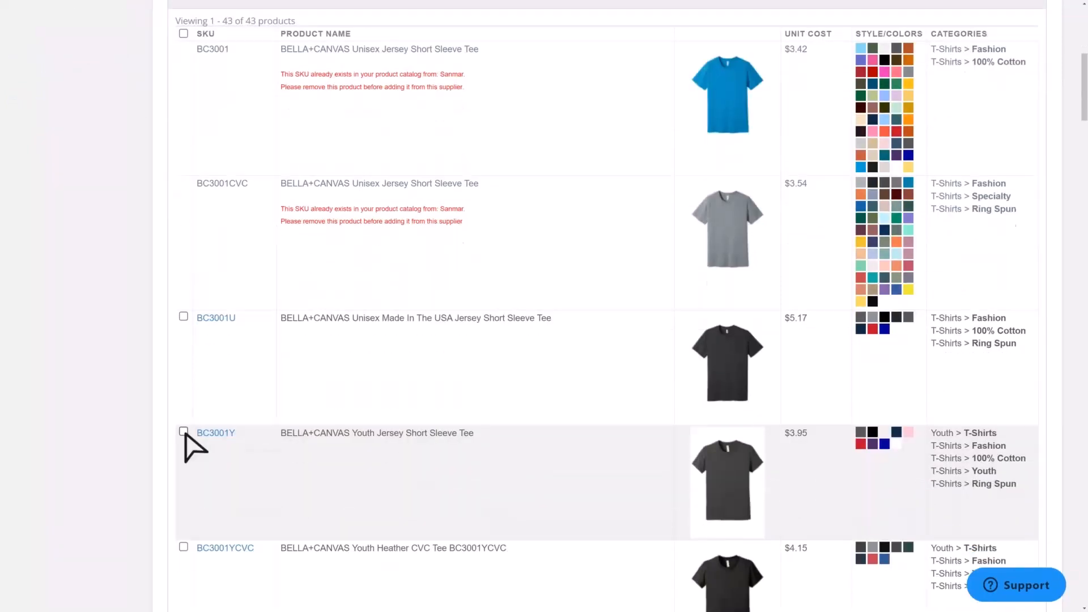
pyautogui.click(183, 433)
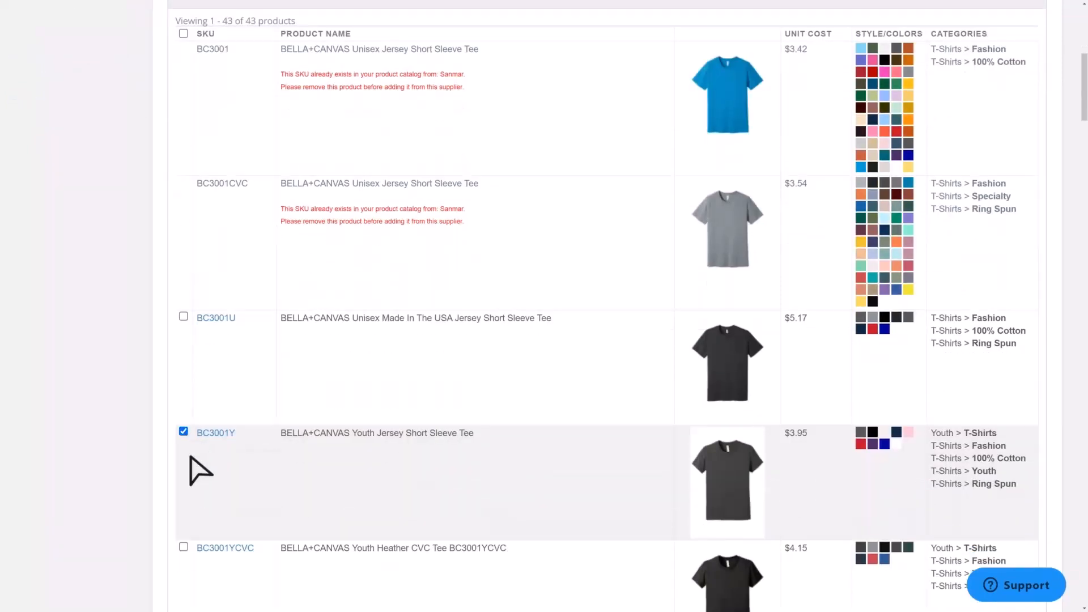
pyautogui.click(183, 316)
pyautogui.scroll(3, 418, 356)
pyautogui.scroll(-2, 418, 356)
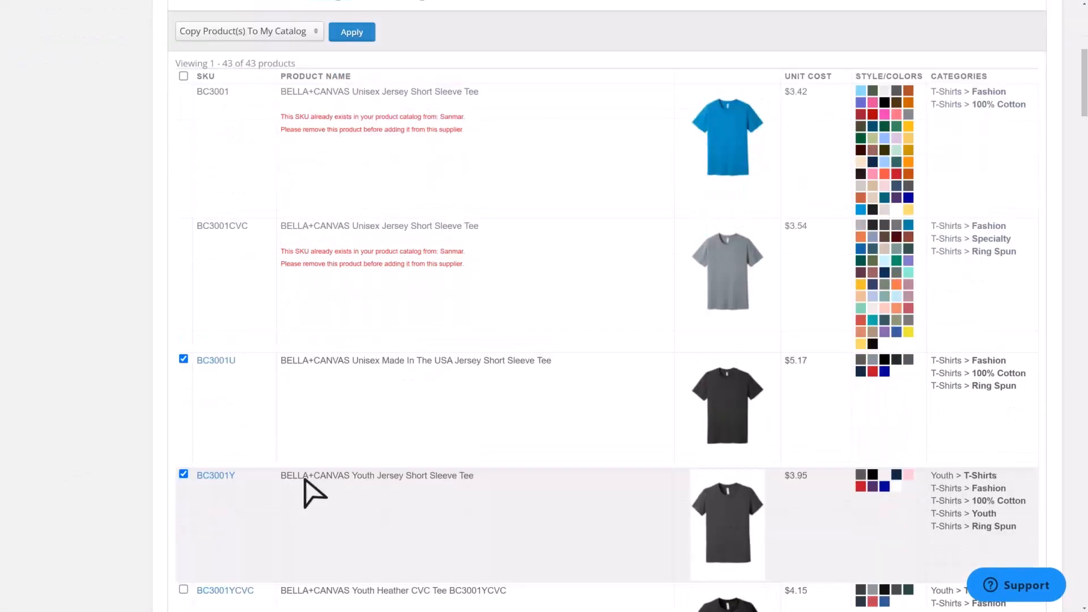
pyautogui.scroll(2, 304, 479)
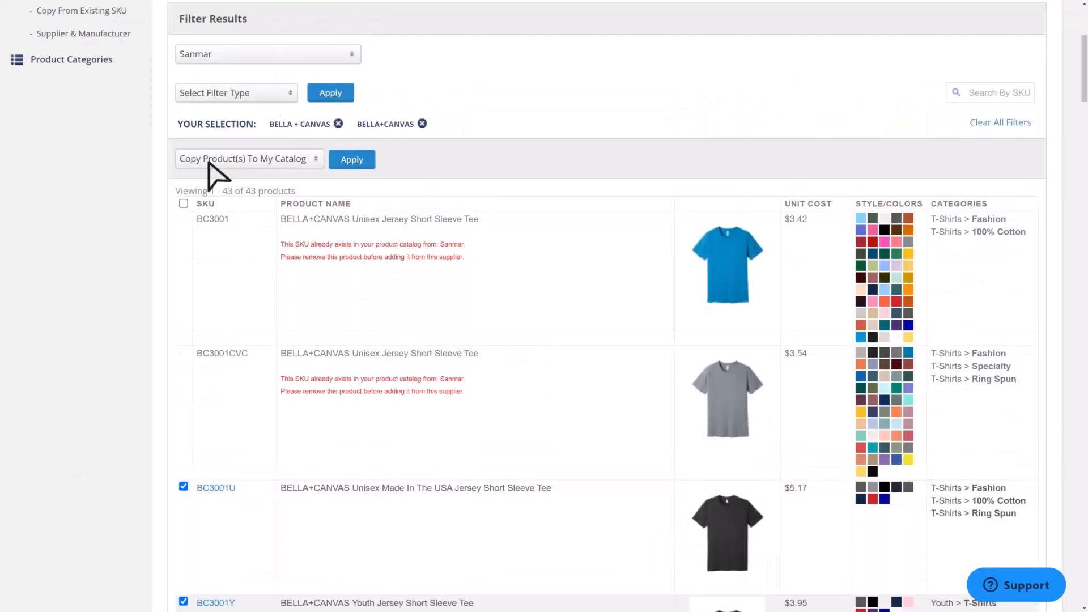
pyautogui.click(352, 162)
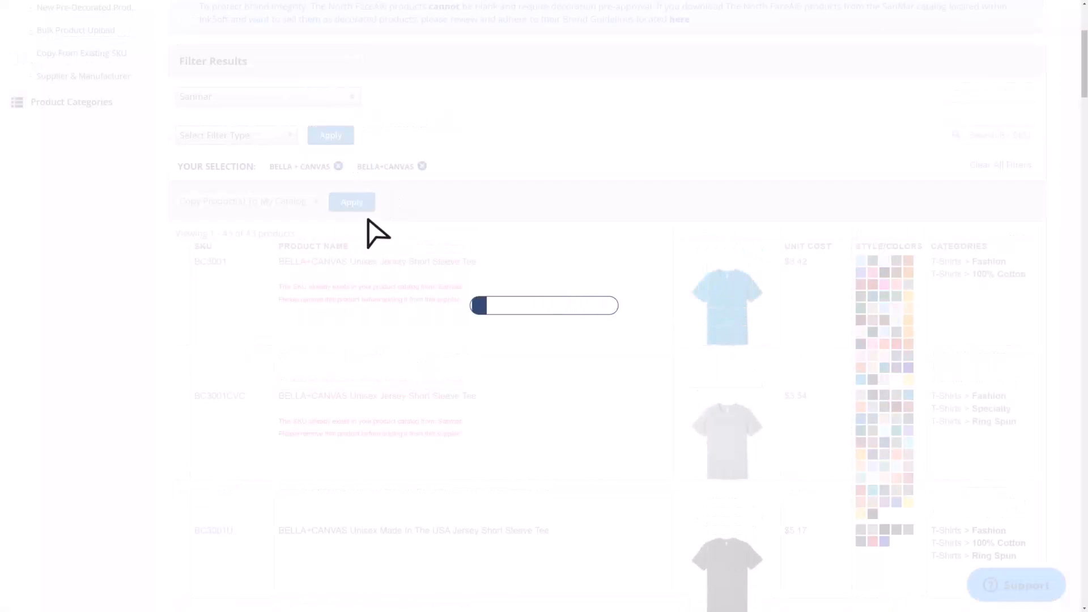
# - Review the copy confirmation message above the product list
pyautogui.scroll(-3, 476, 411)
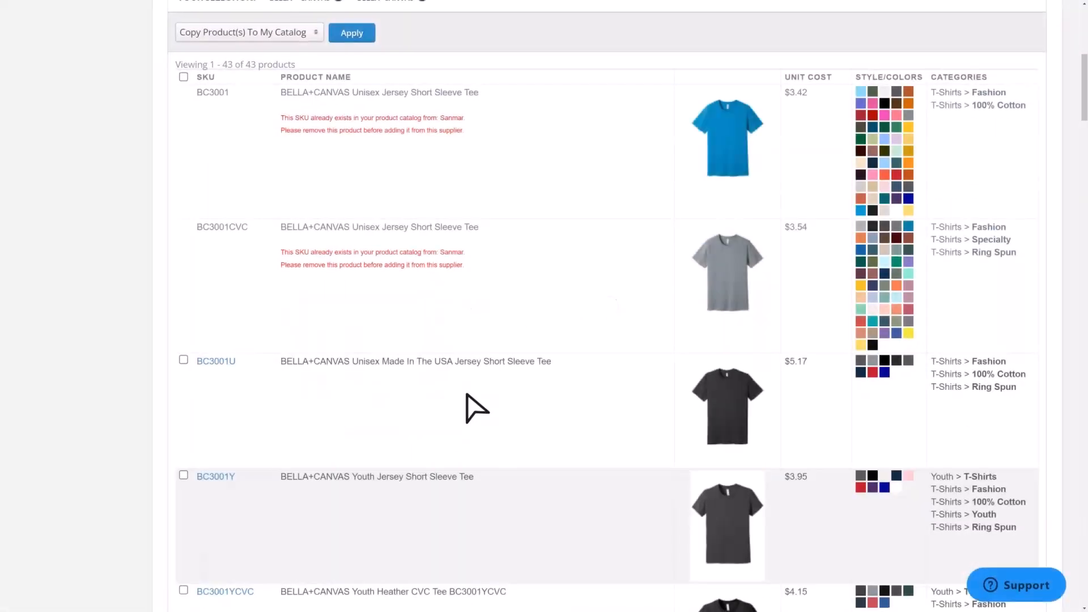
pyautogui.scroll(2, 486, 409)
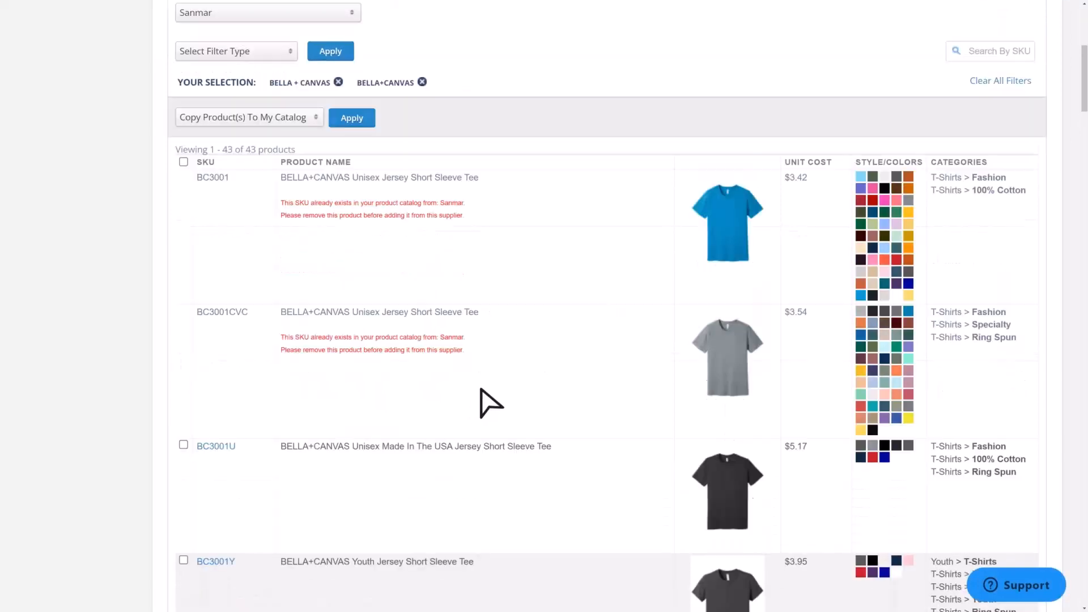
pyautogui.scroll(6, 359, 223)
pyautogui.moveTo(359, 222); pyautogui.dragTo(178, 202)
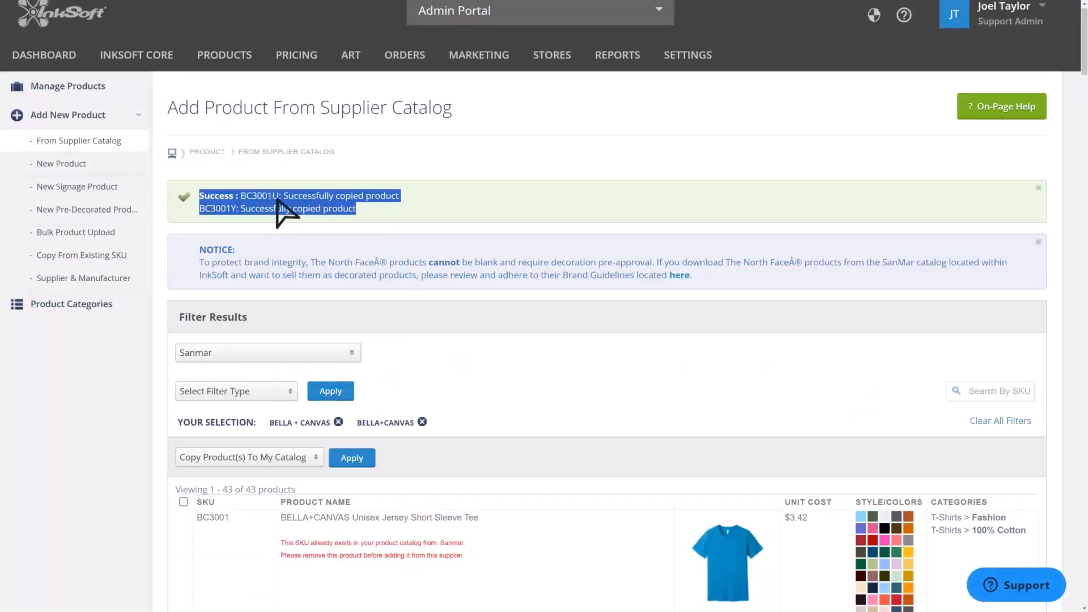
pyautogui.click(506, 202)
# - Open Manage Products, filter by supplier Sanmar, and search products for 3001
pyautogui.moveTo(241, 55)
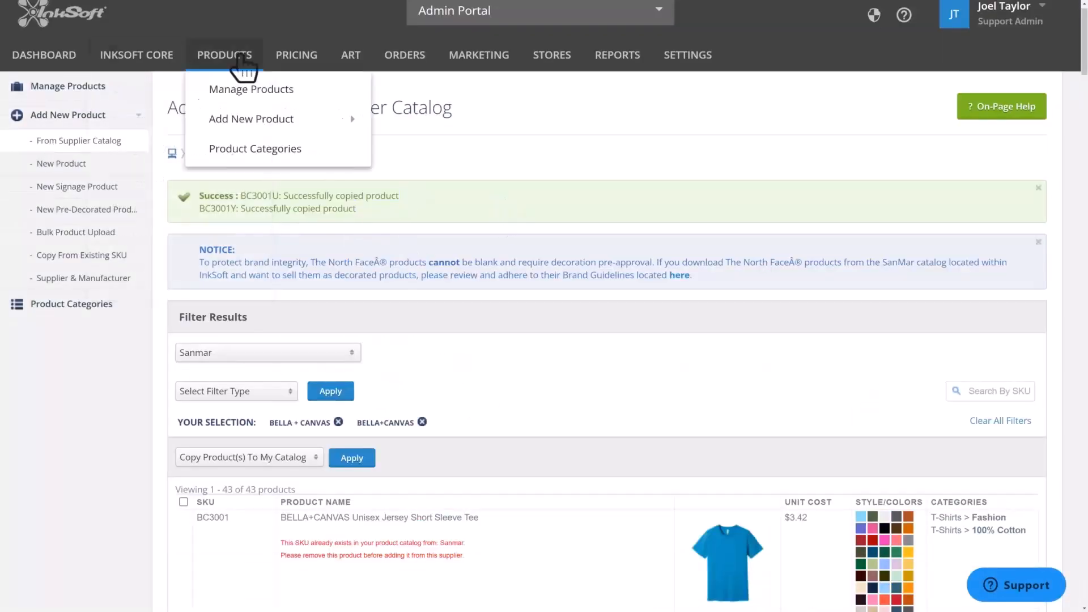
pyautogui.moveTo(284, 118)
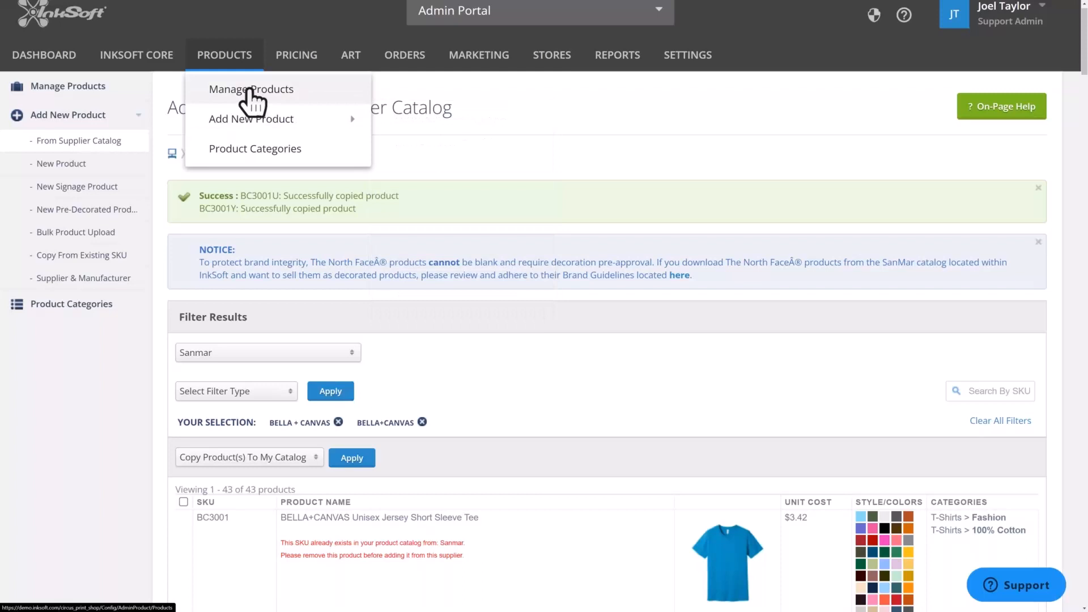
pyautogui.click(273, 92)
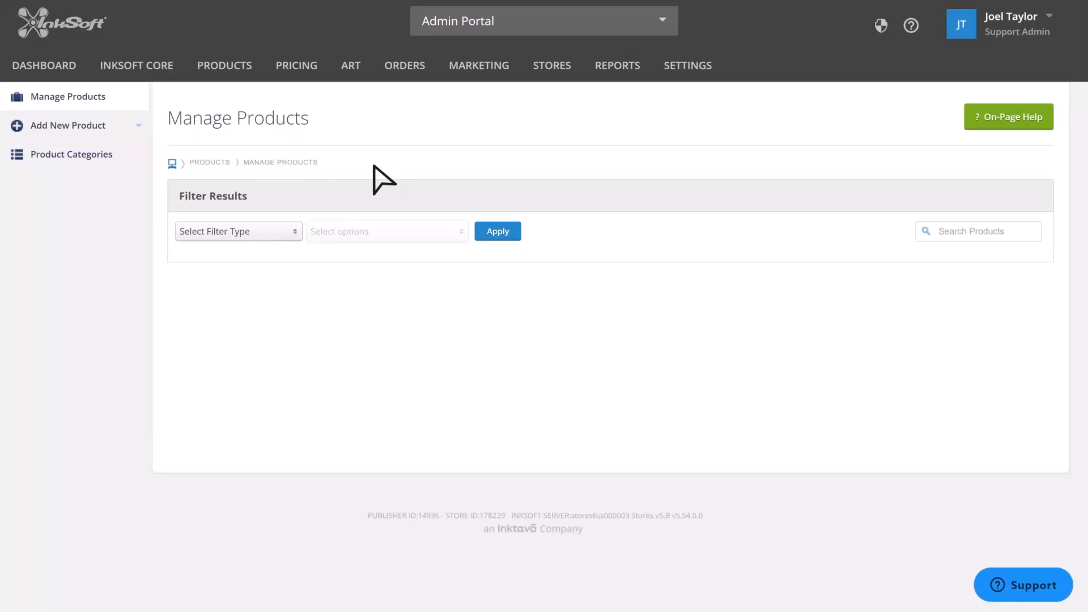
pyautogui.click(240, 232)
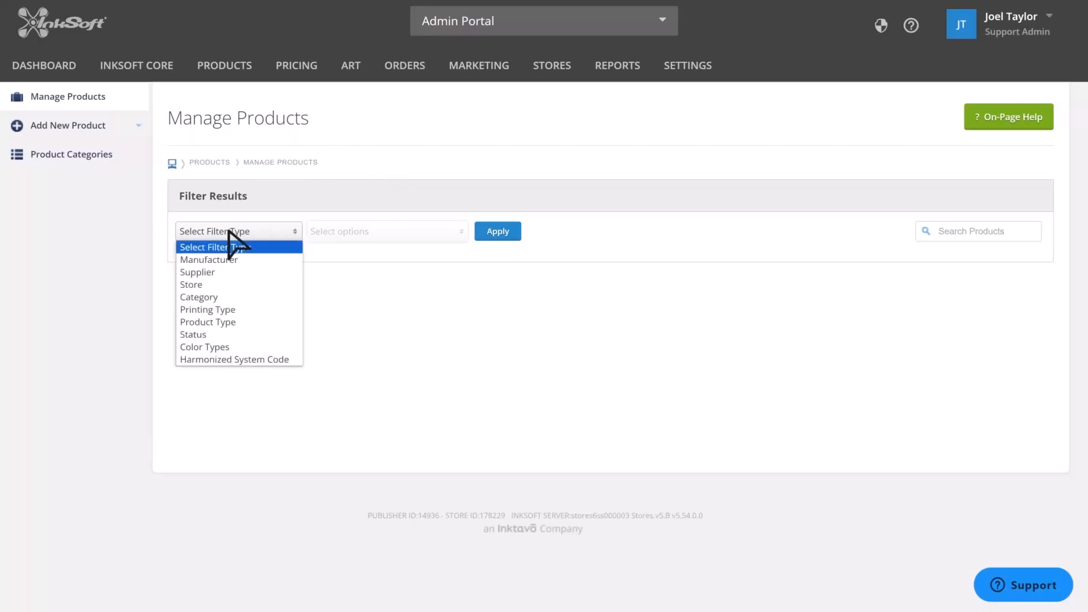
pyautogui.click(212, 273)
pyautogui.click(386, 232)
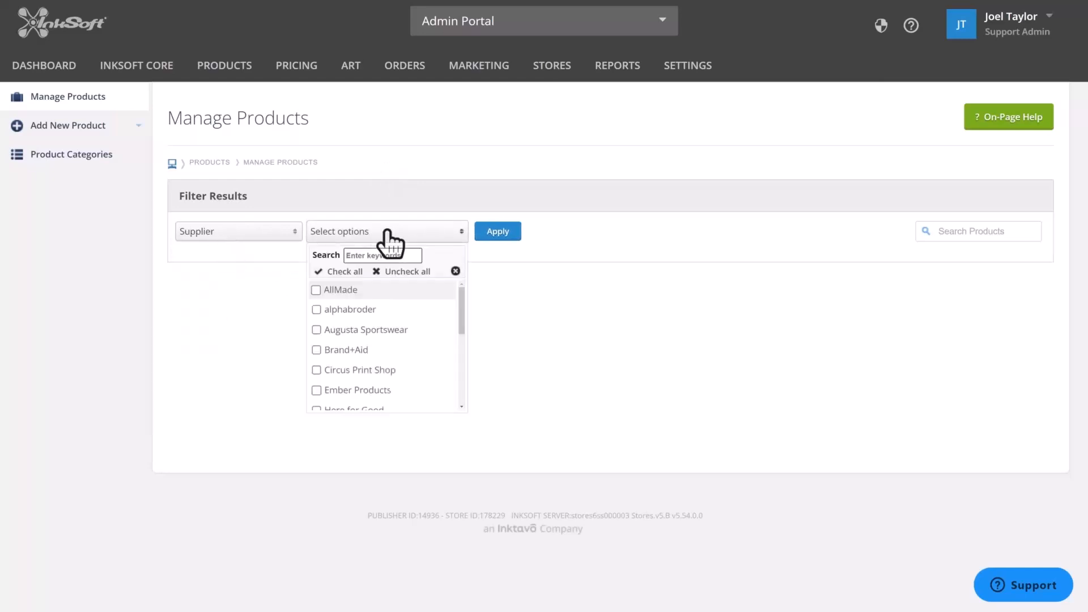
pyautogui.write('san')
pyautogui.click(334, 290)
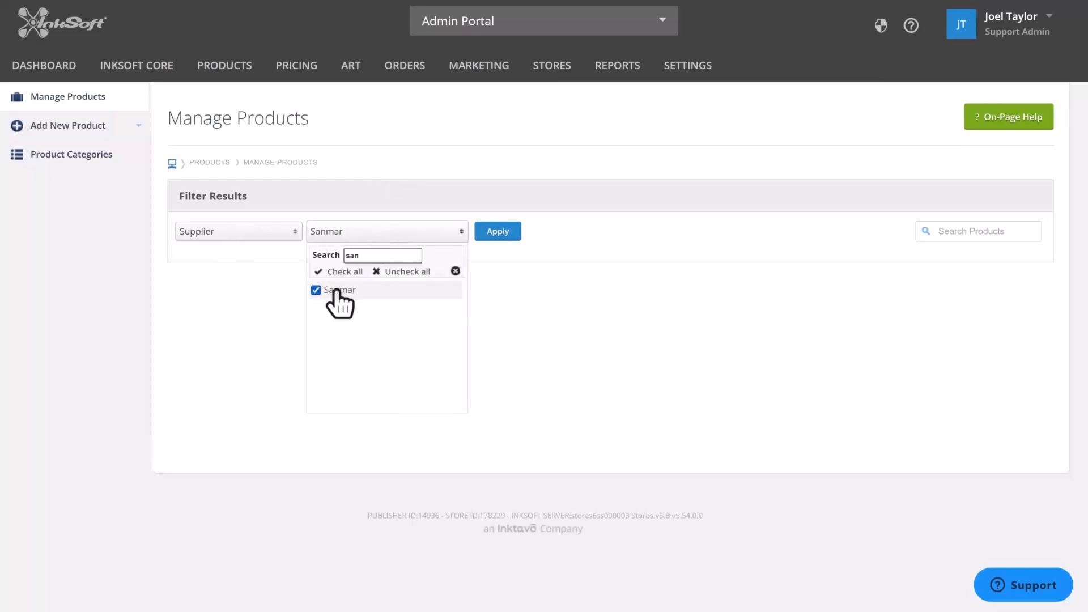
pyautogui.click(557, 287)
pyautogui.click(973, 235)
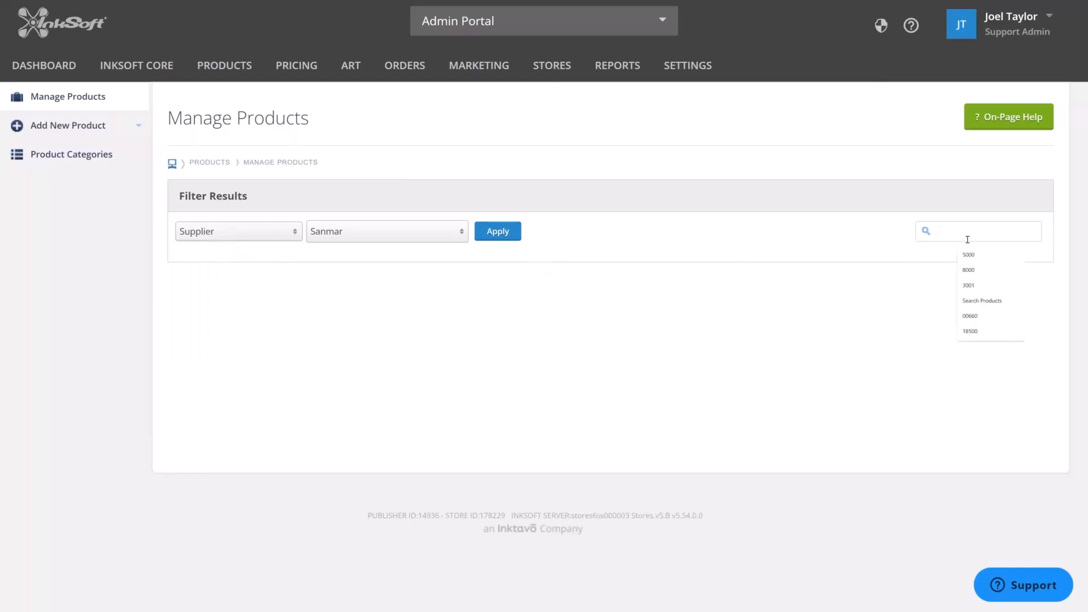
pyautogui.write('3001')
pyautogui.press('Return')
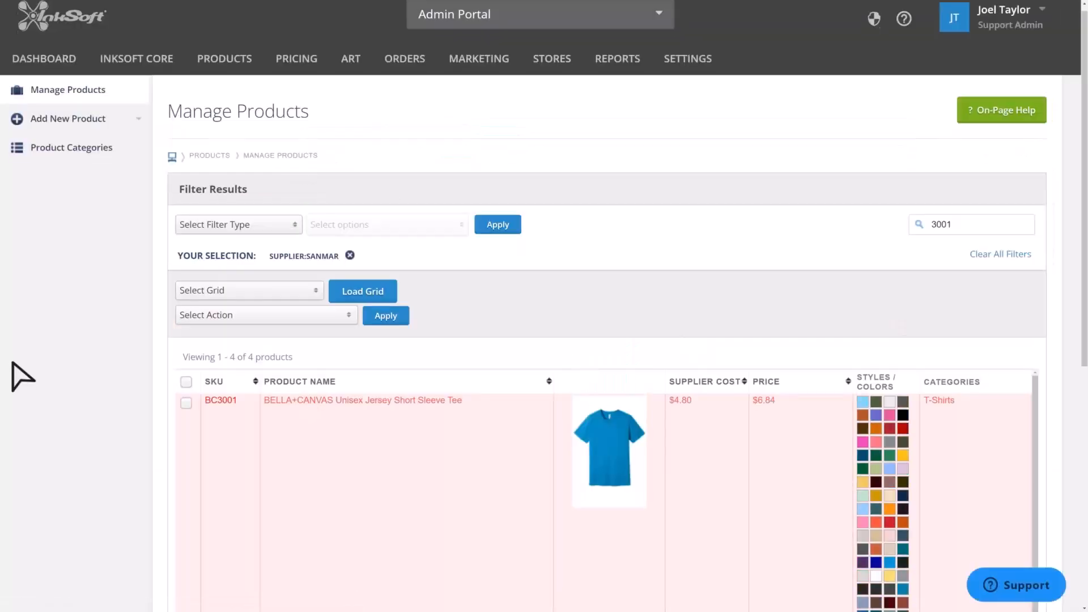
# - Open the BC3001U product for editing
pyautogui.scroll(-5, 23, 377)
pyautogui.scroll(2, 44, 323)
pyautogui.doubleClick(209, 197)
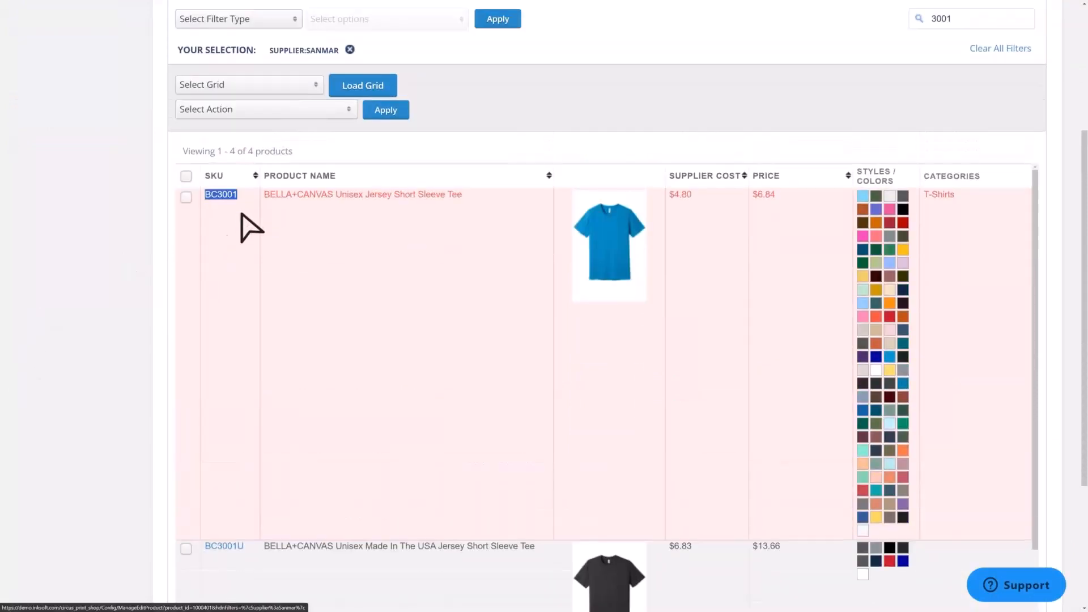
pyautogui.scroll(-2, 147, 392)
pyautogui.doubleClick(237, 462)
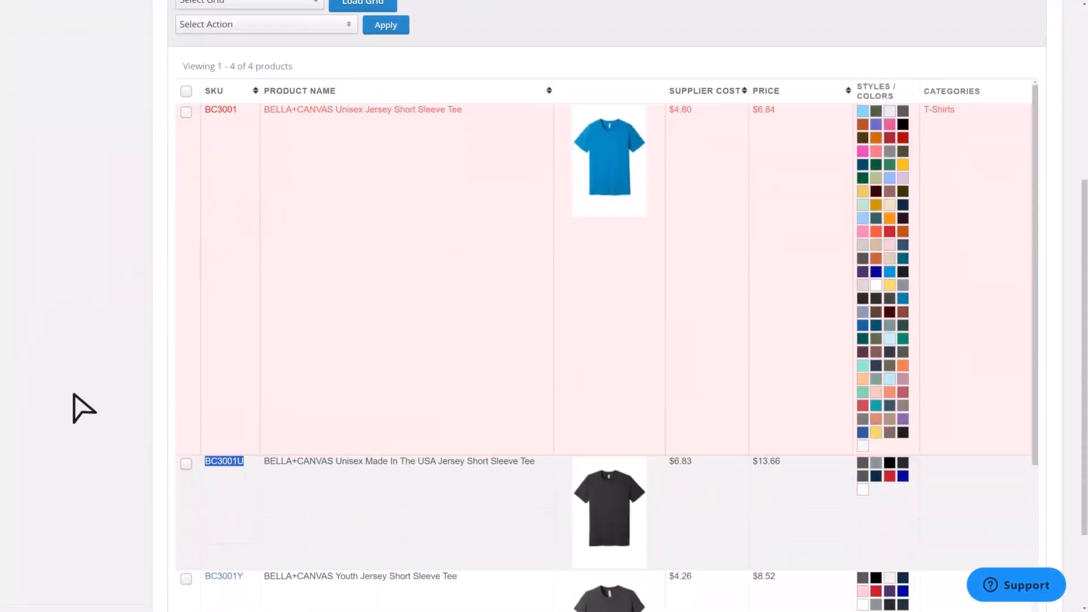
pyautogui.scroll(-2, 74, 395)
pyautogui.moveTo(245, 457); pyautogui.dragTo(211, 457)
pyautogui.click(234, 422)
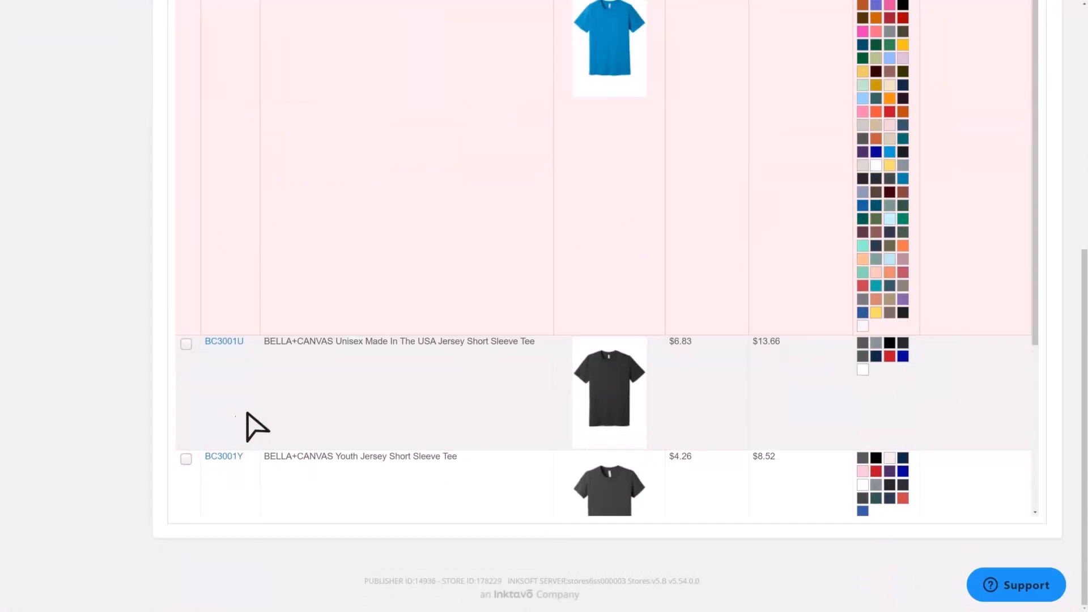
pyautogui.scroll(1, 267, 420)
pyautogui.click(225, 391)
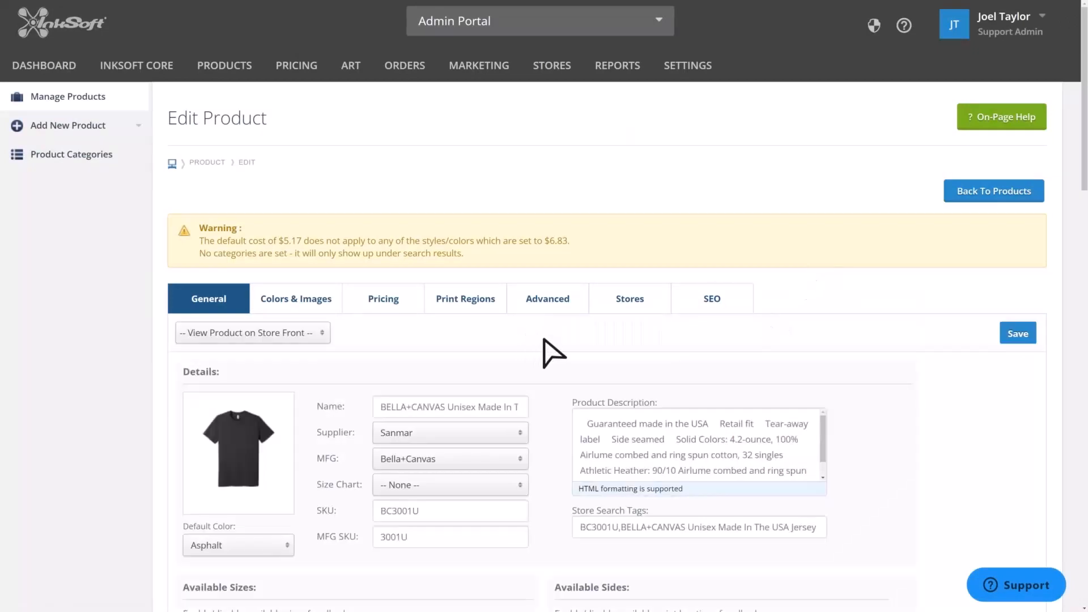
# - Review the product's store assignment and default blank purchase options
pyautogui.scroll(-8, 553, 353)
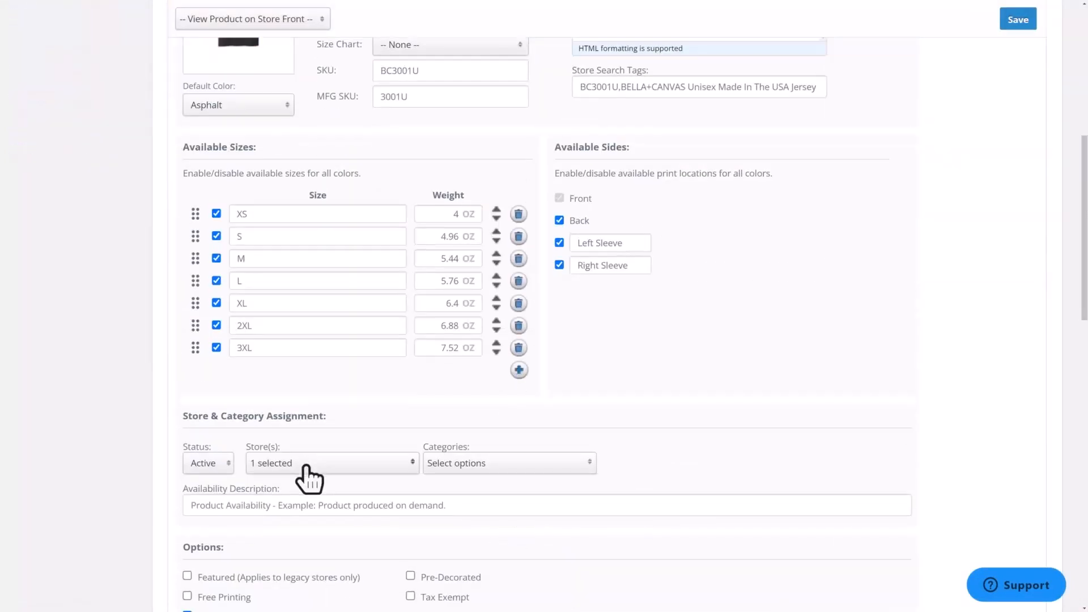
pyautogui.click(306, 468)
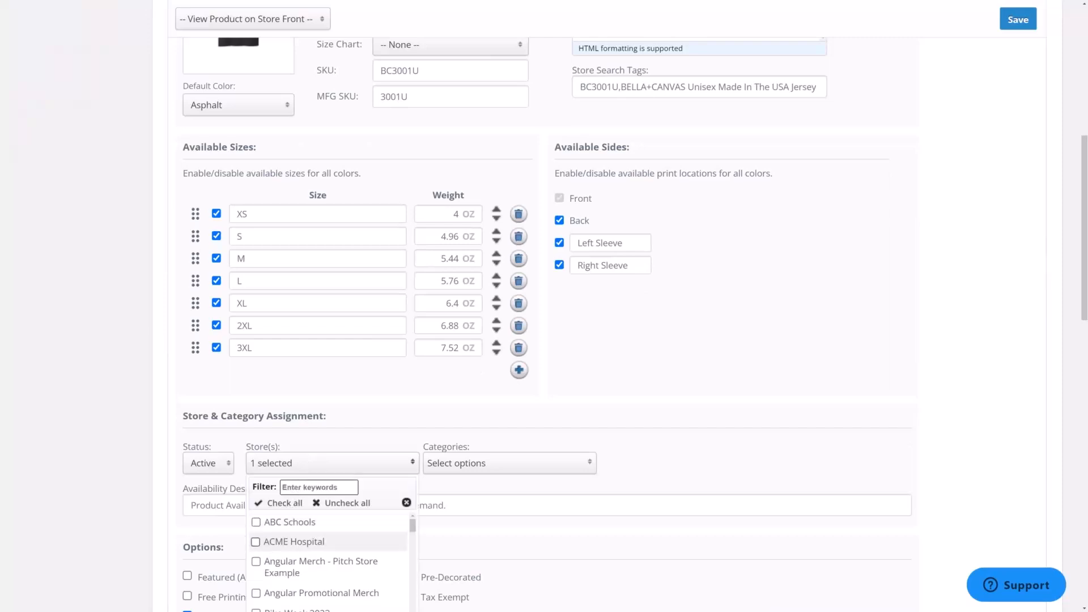
pyautogui.click(358, 424)
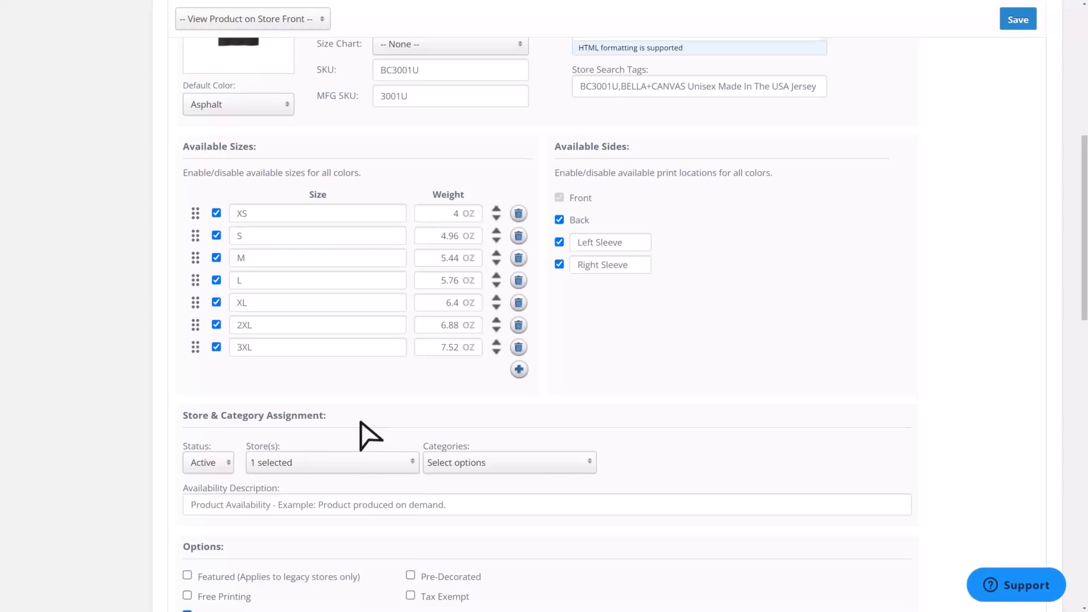
pyautogui.scroll(-5, 359, 422)
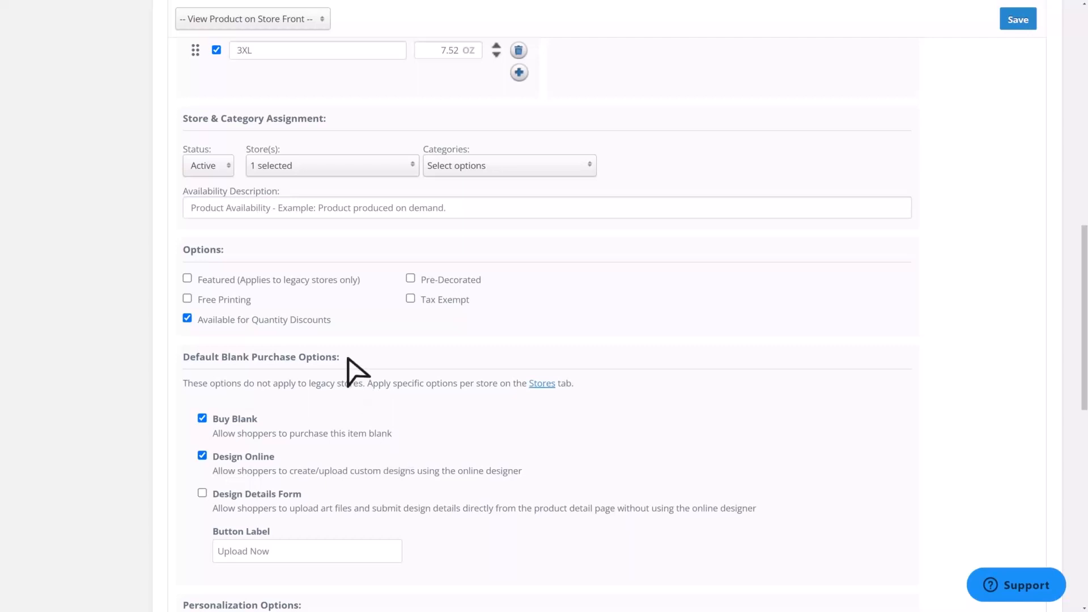
pyautogui.moveTo(348, 359); pyautogui.dragTo(184, 363)
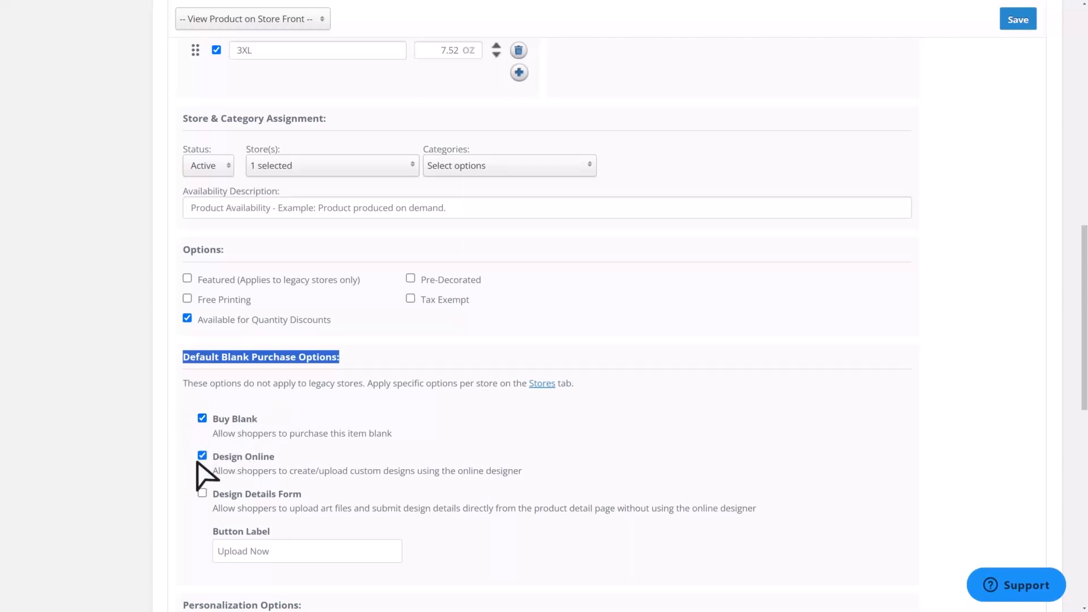
pyautogui.click(189, 485)
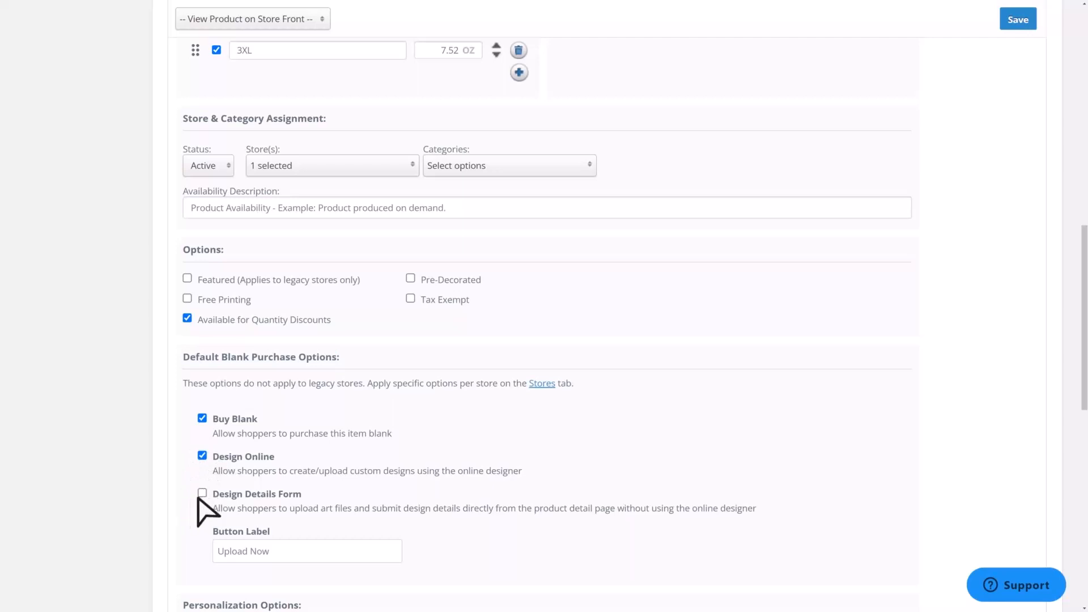
pyautogui.click(202, 493)
pyautogui.click(204, 494)
pyautogui.scroll(2, 340, 312)
# - Add the Central Boosters JT store to the product's stores, filtering by central boosters, and save the product
pyautogui.click(301, 255)
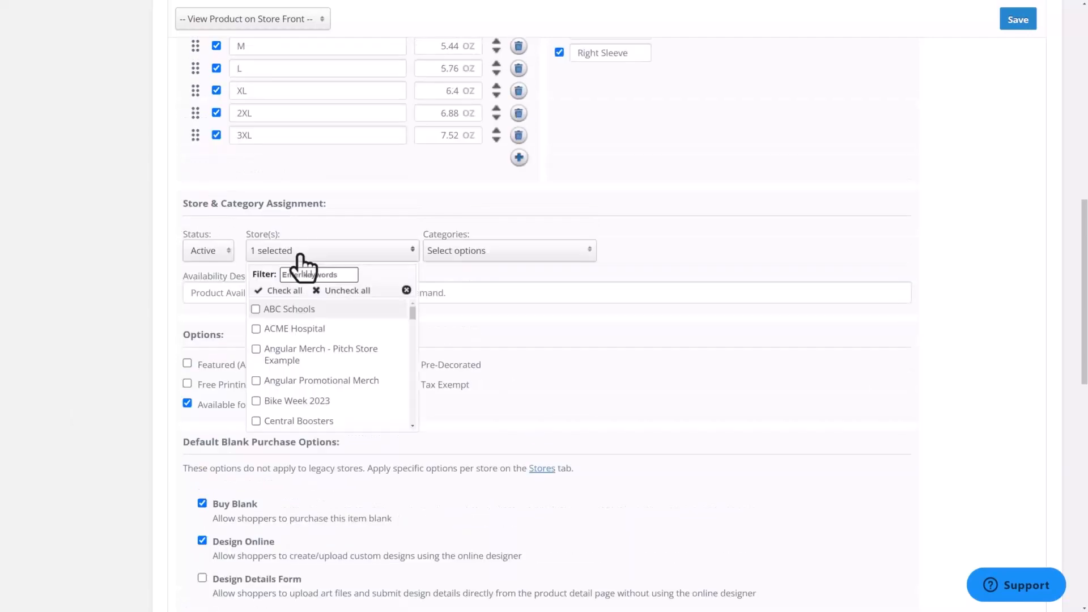
pyautogui.click(322, 276)
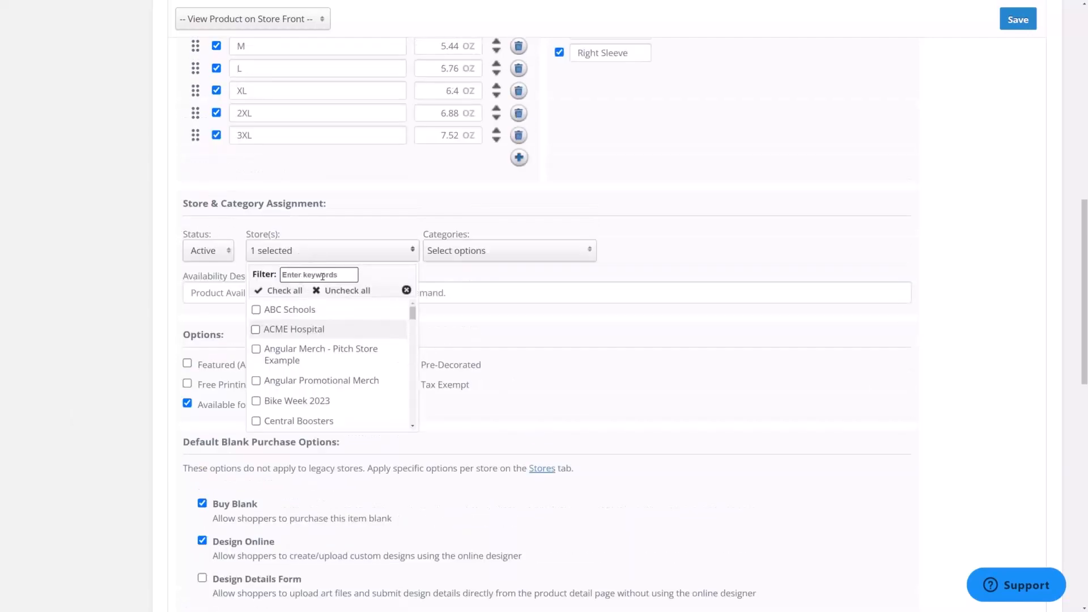
pyautogui.write('central boosters')
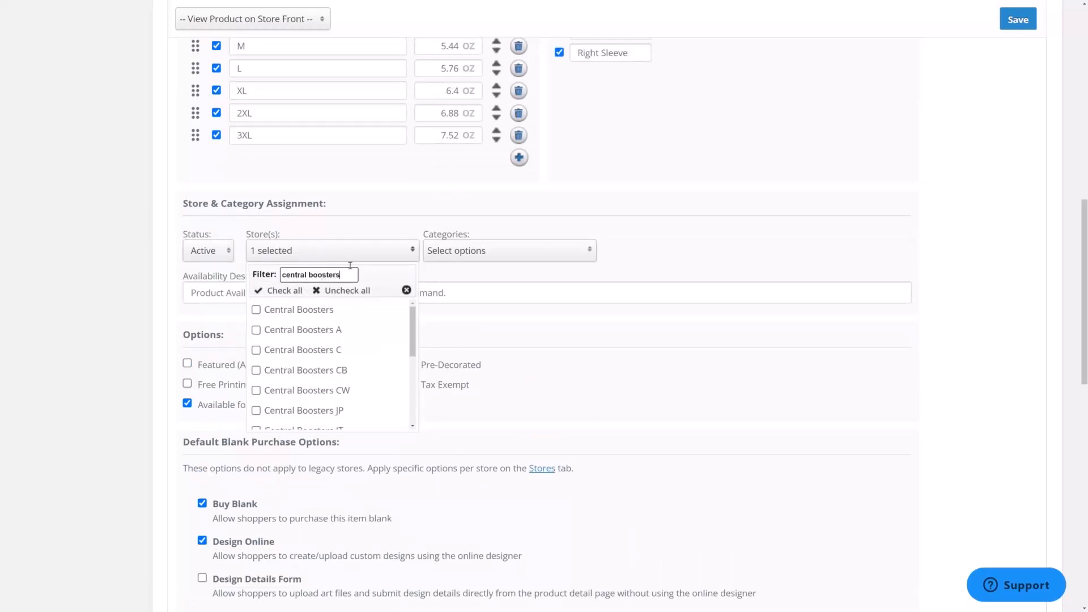
pyautogui.scroll(-1, 340, 362)
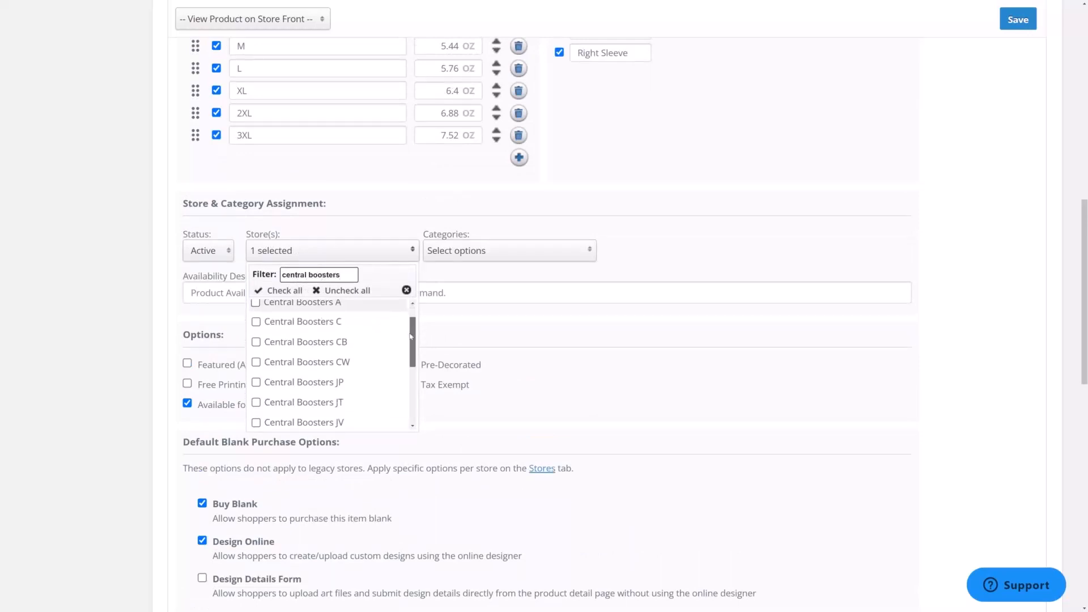
pyautogui.click(305, 406)
pyautogui.scroll(-2, 299, 403)
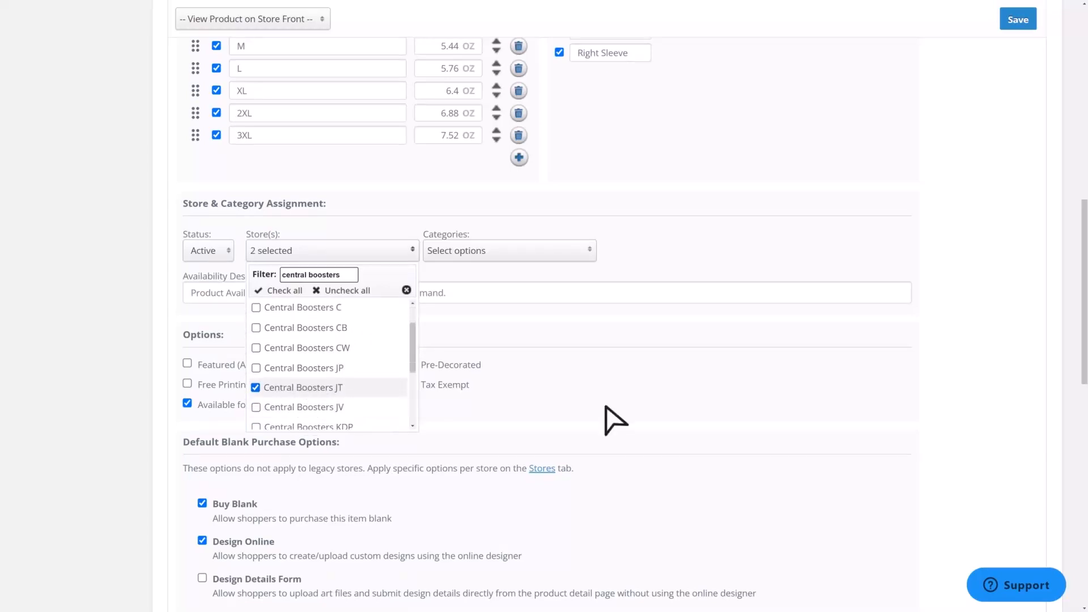
pyautogui.click(665, 418)
pyautogui.scroll(10, 665, 418)
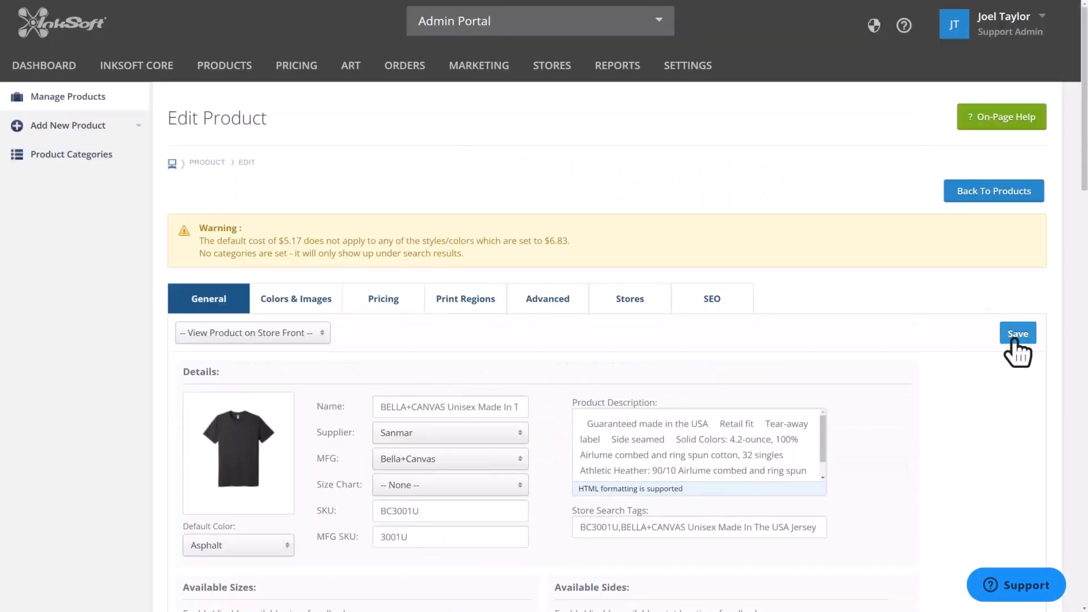
pyautogui.click(1014, 339)
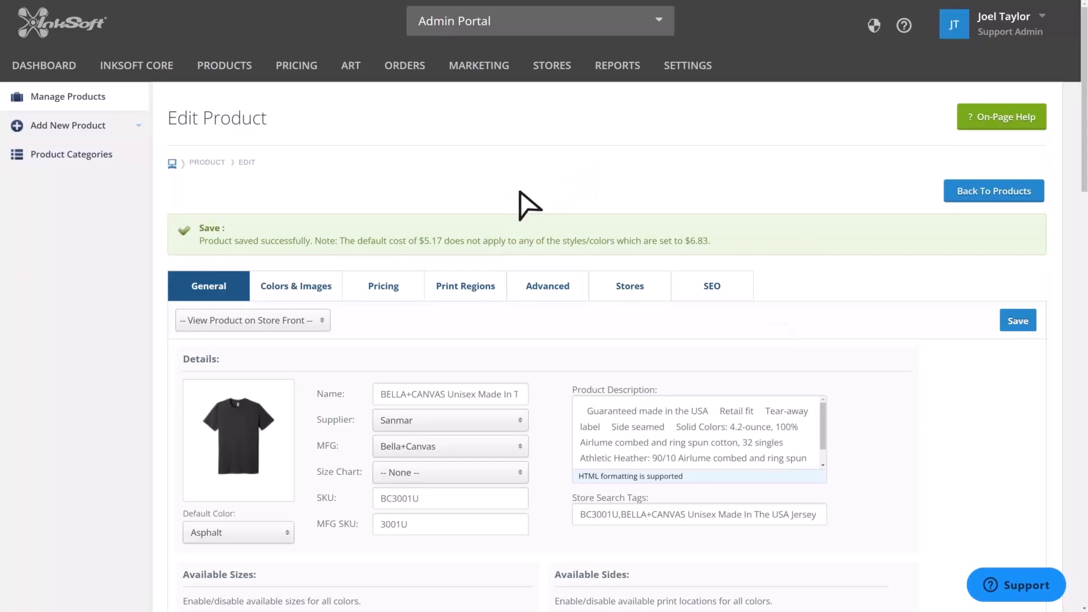
# - Open the Central Boosters JT storefront from the stores list
pyautogui.scroll(-9, 518, 202)
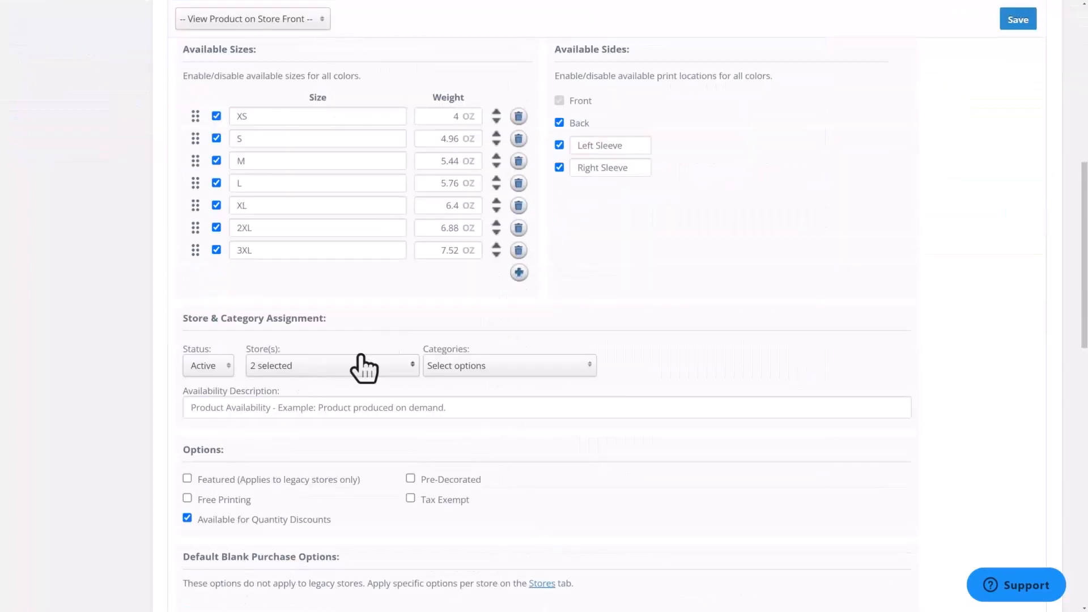
pyautogui.scroll(10, 638, 384)
pyautogui.moveTo(550, 85)
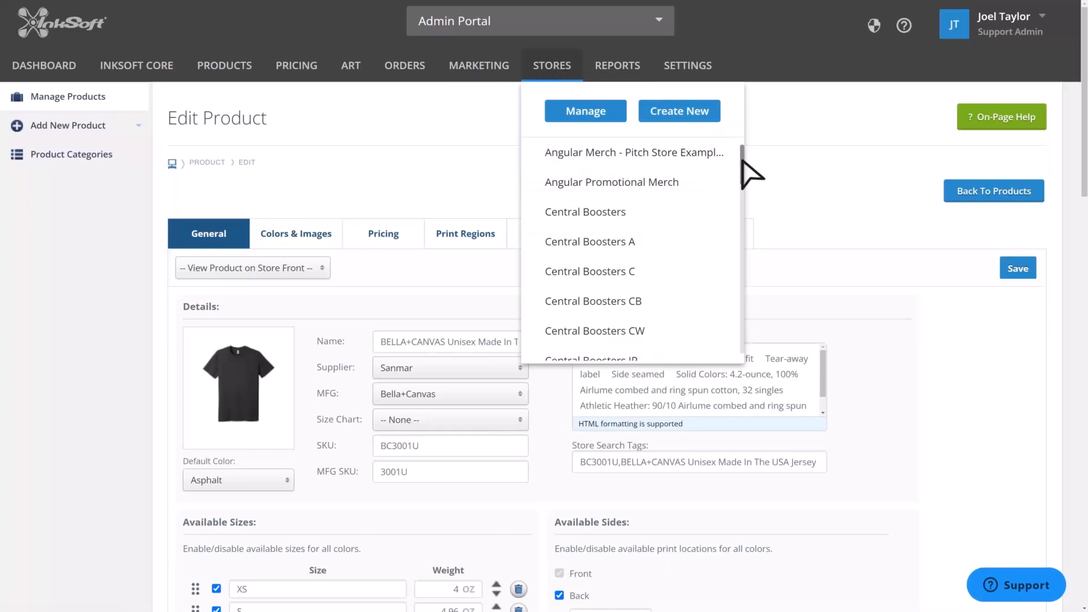
pyautogui.moveTo(742, 160); pyautogui.dragTo(743, 180)
pyautogui.click(596, 267)
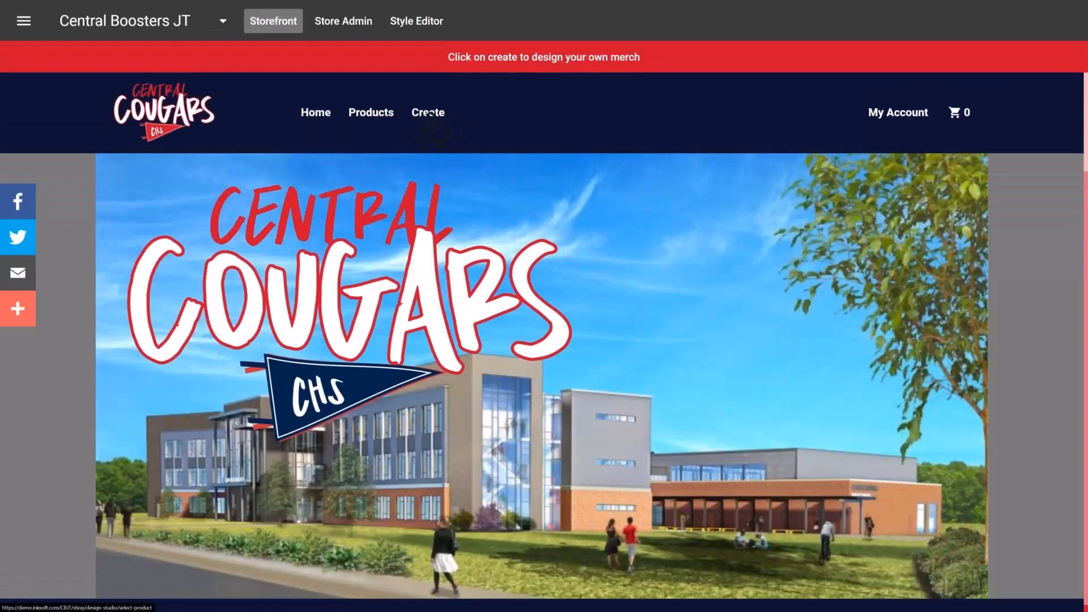
# - Check the storefront's product selection for the new tee and return to the Edit Product page
pyautogui.click(429, 113)
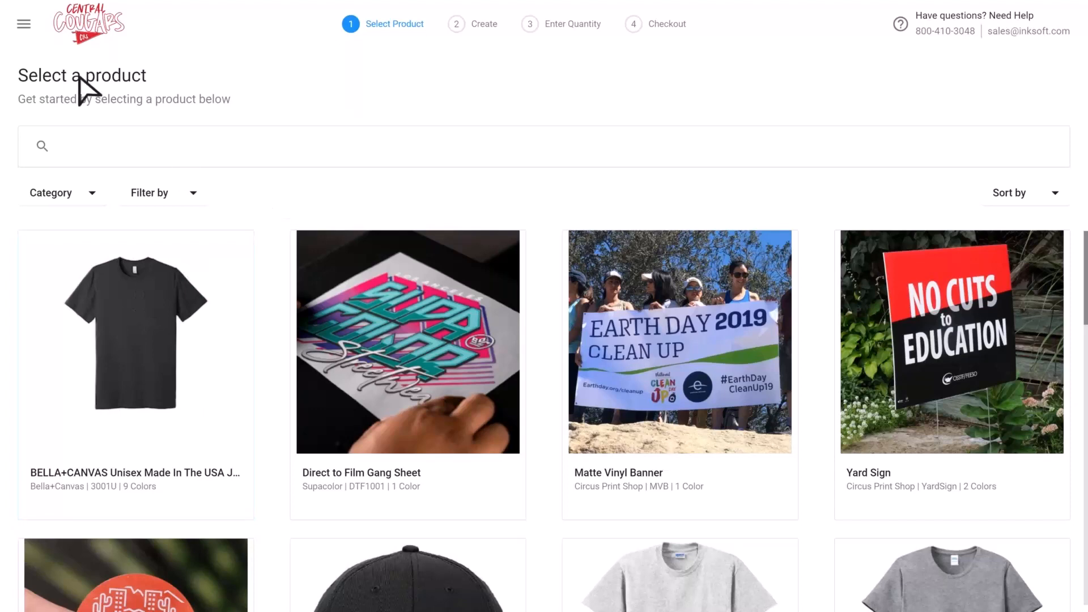
pyautogui.click(24, 27)
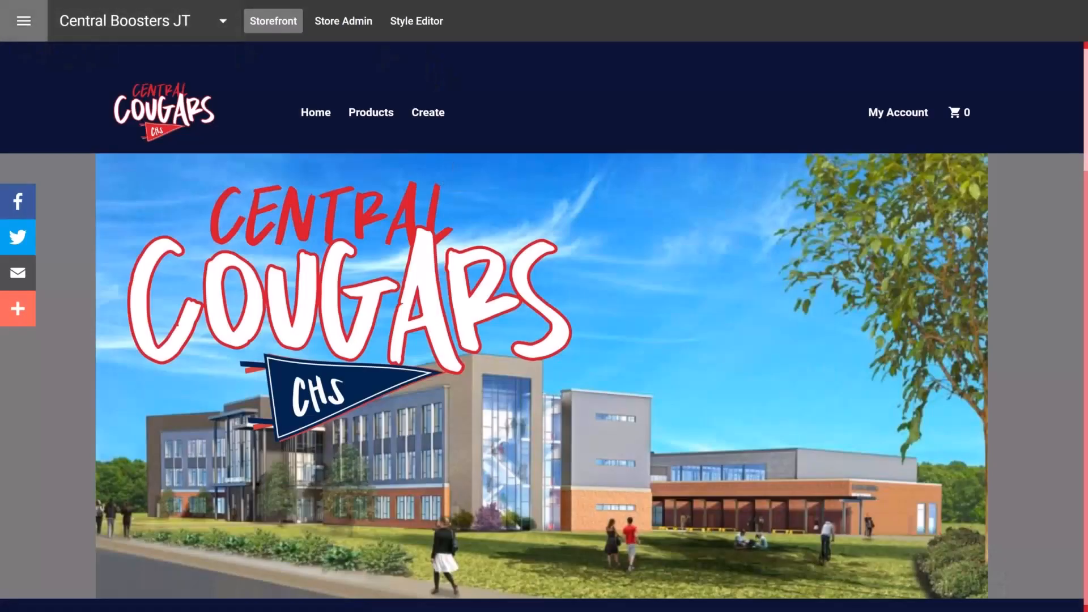
pyautogui.click(24, 23)
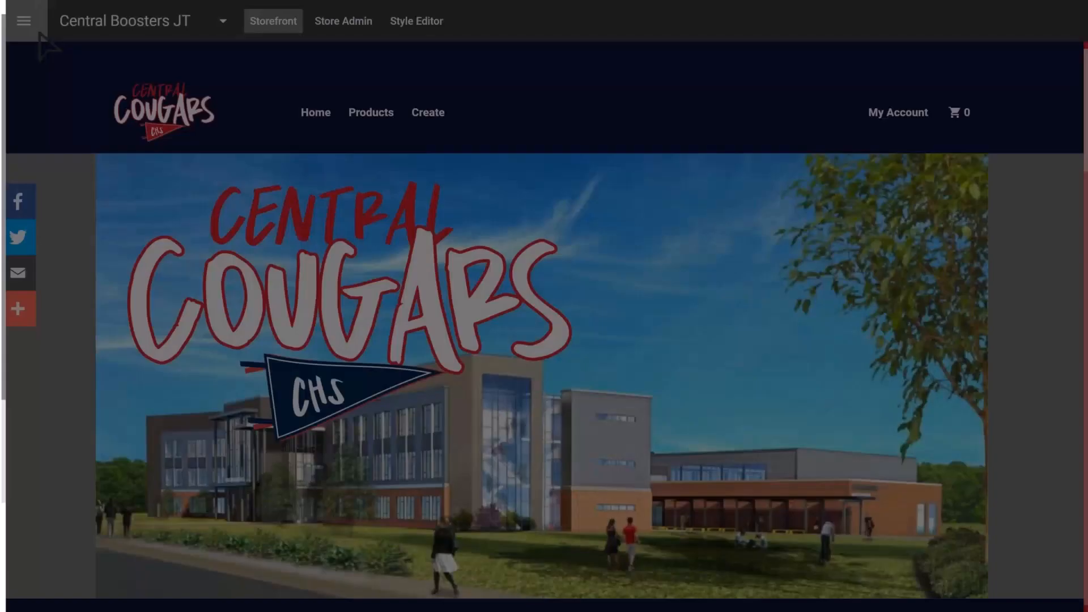
pyautogui.click(23, 21)
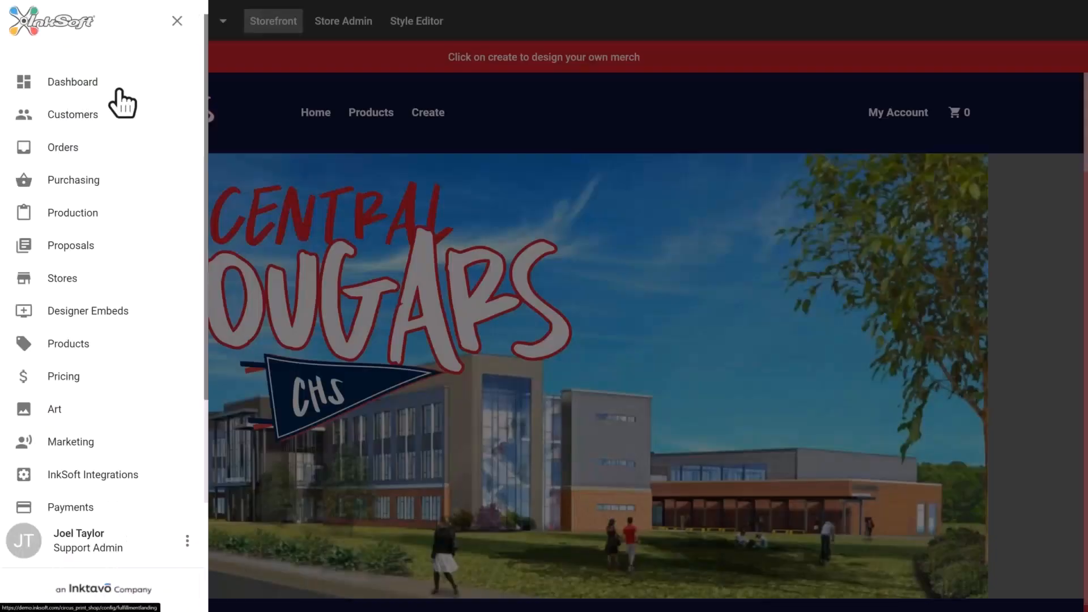
pyautogui.click(269, 112)
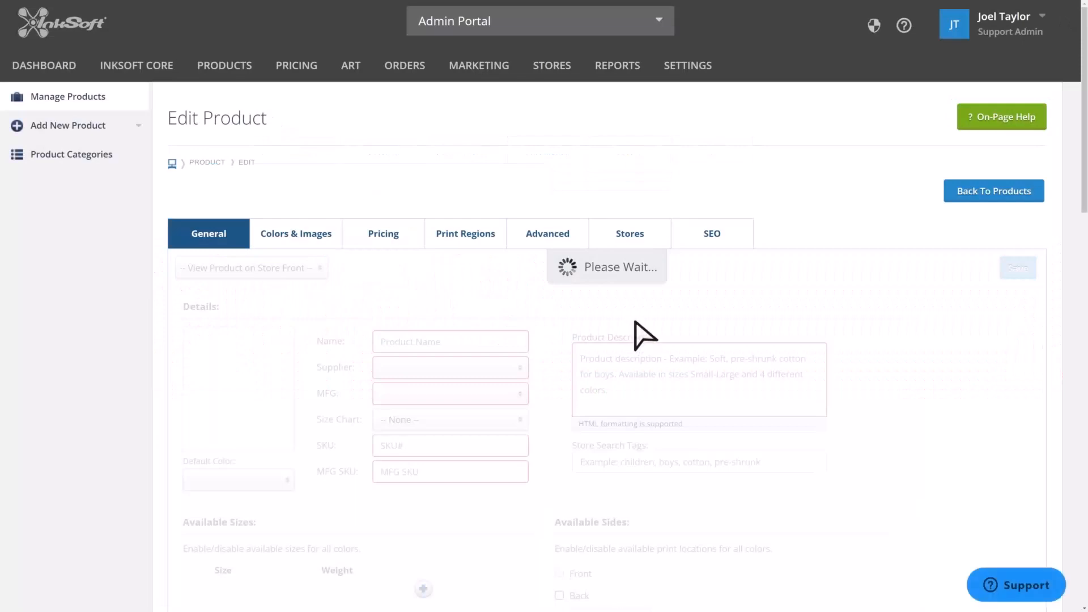
# - Remove Central Boosters JT from the product's store assignment and save the product
pyautogui.scroll(-10, 525, 377)
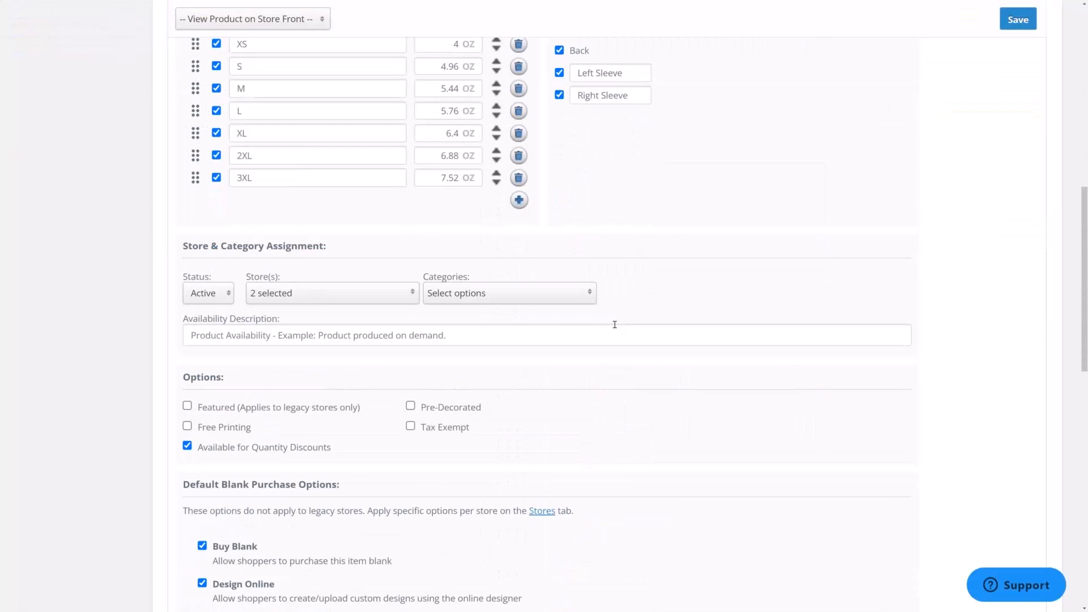
pyautogui.click(343, 294)
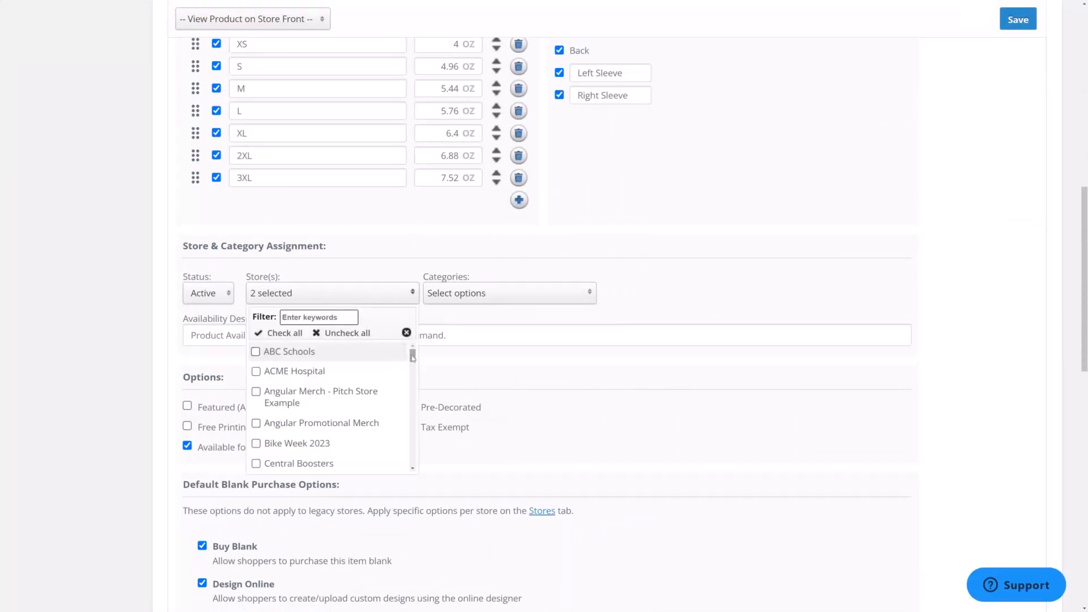
pyautogui.moveTo(413, 352); pyautogui.dragTo(413, 376)
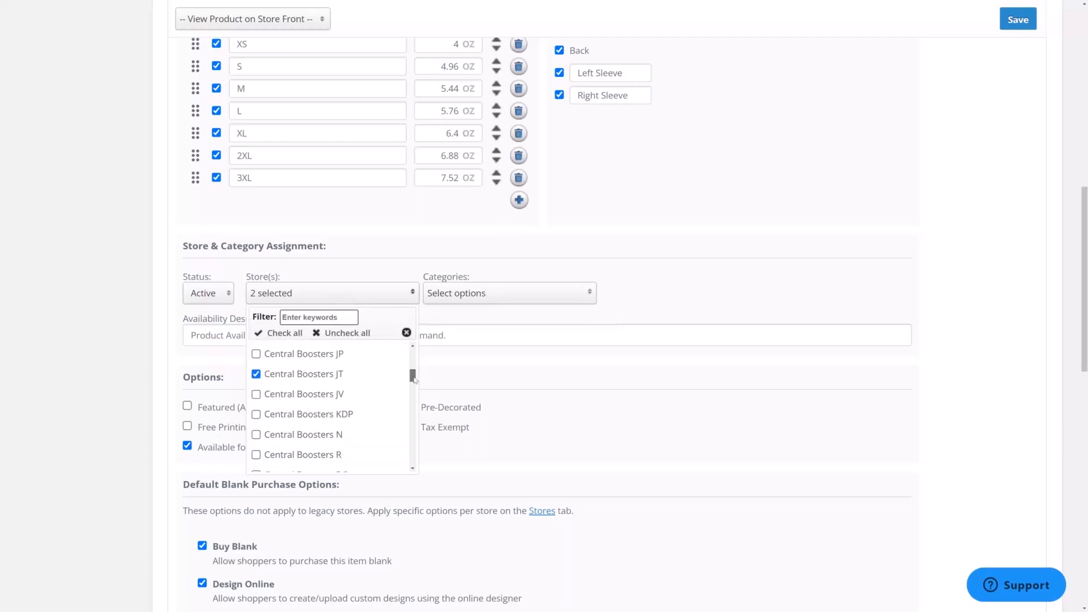
pyautogui.click(268, 374)
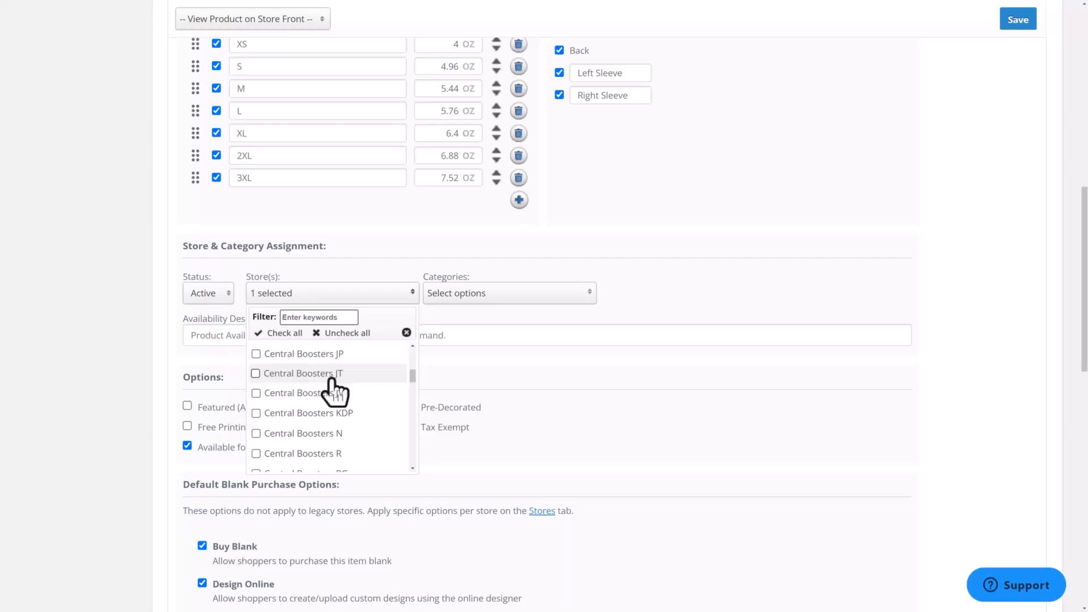
pyautogui.click(589, 404)
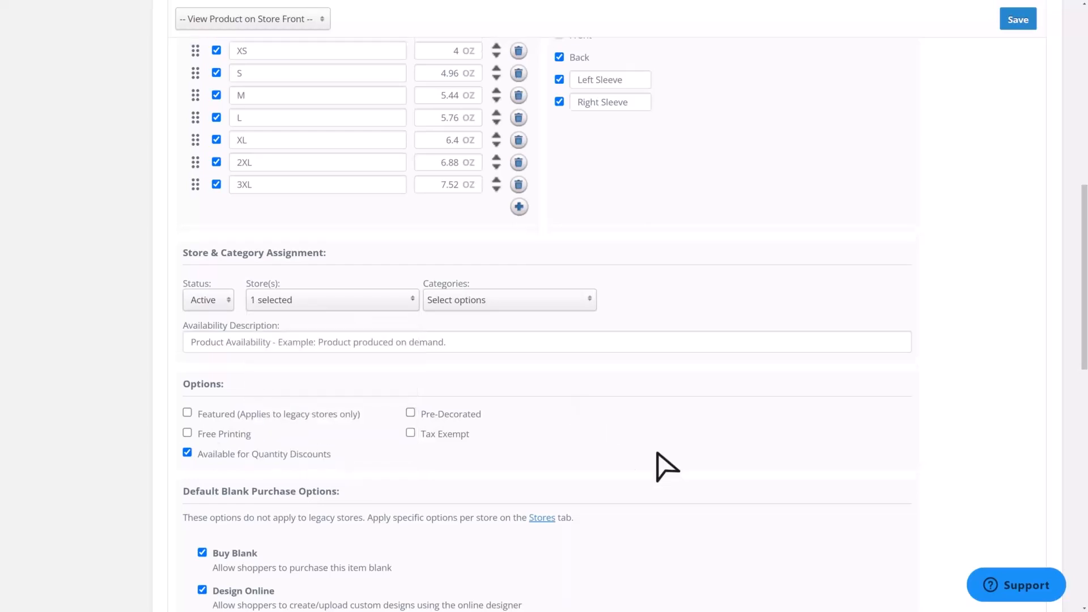
pyautogui.scroll(10, 666, 466)
pyautogui.click(1018, 334)
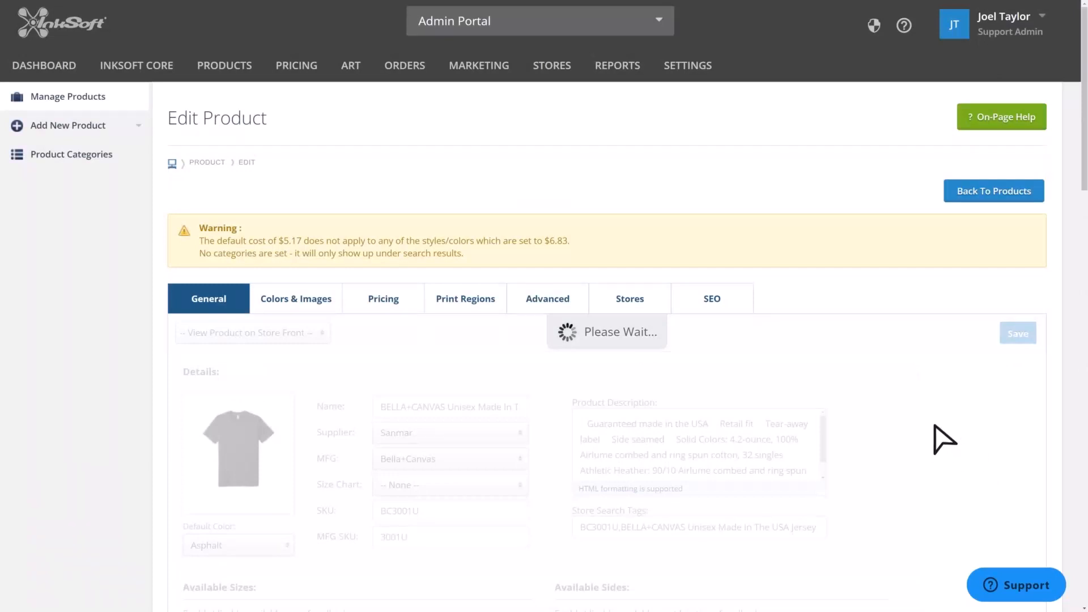
# - Open the Central Boosters JT store admin and start creating a new store product
pyautogui.moveTo(550, 72)
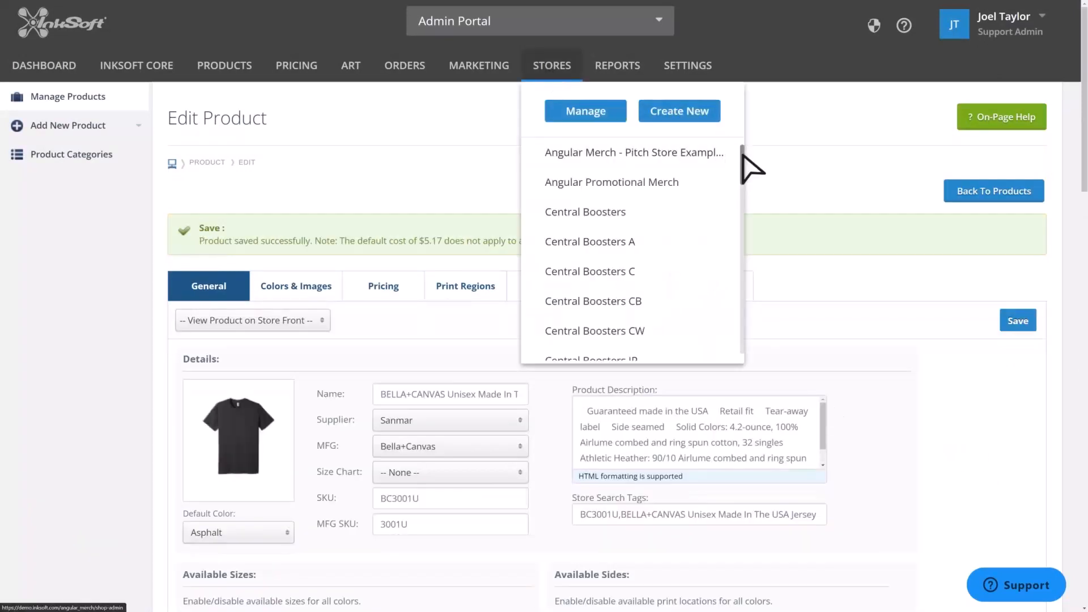
pyautogui.moveTo(743, 155); pyautogui.dragTo(743, 180)
pyautogui.click(613, 254)
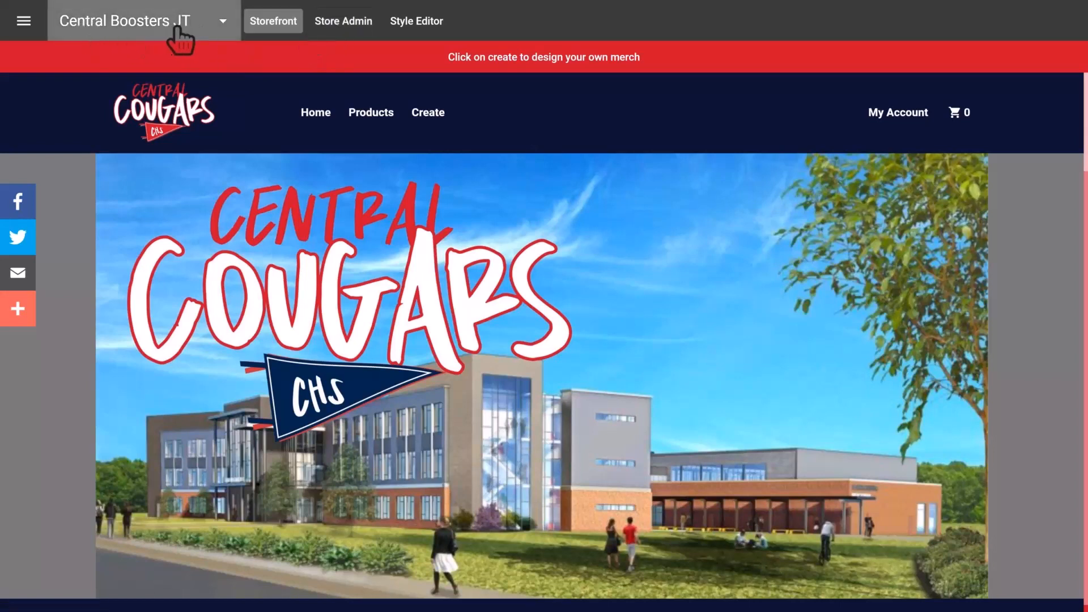
pyautogui.click(350, 23)
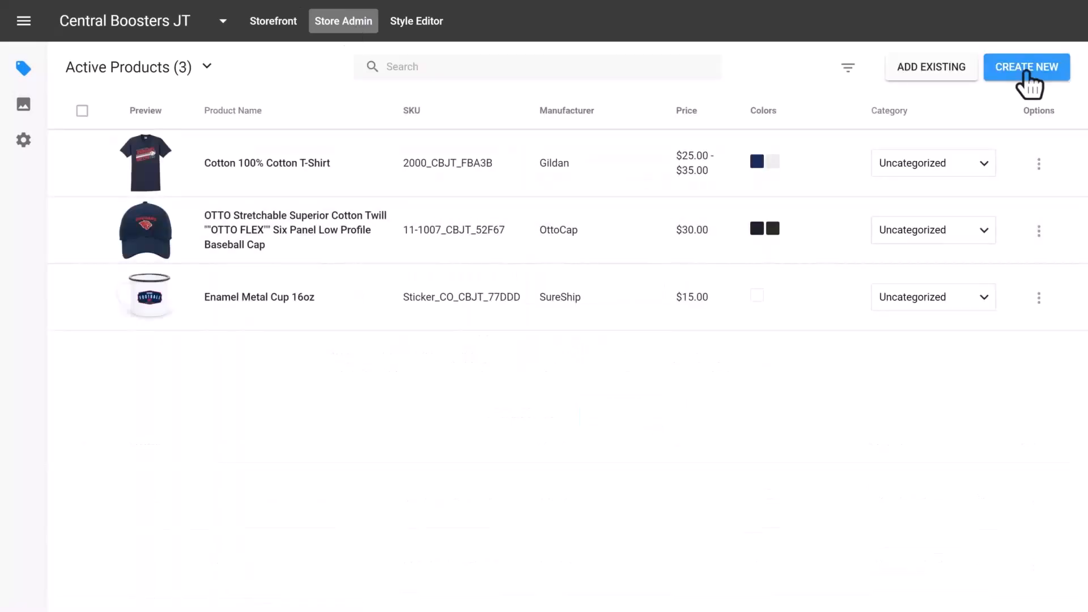
pyautogui.click(1026, 67)
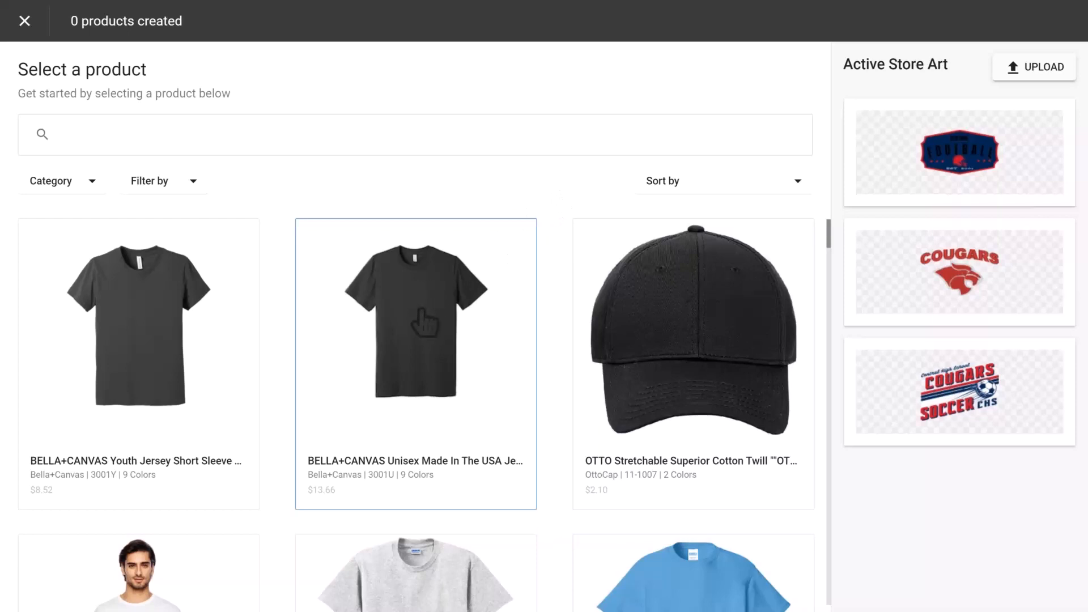
# - Pick the BELLA+CANVAS Unisex BC3001U tee and add Athletic Ht, Dark Grey Ht, Navy, True Royal and White colors
pyautogui.click(416, 316)
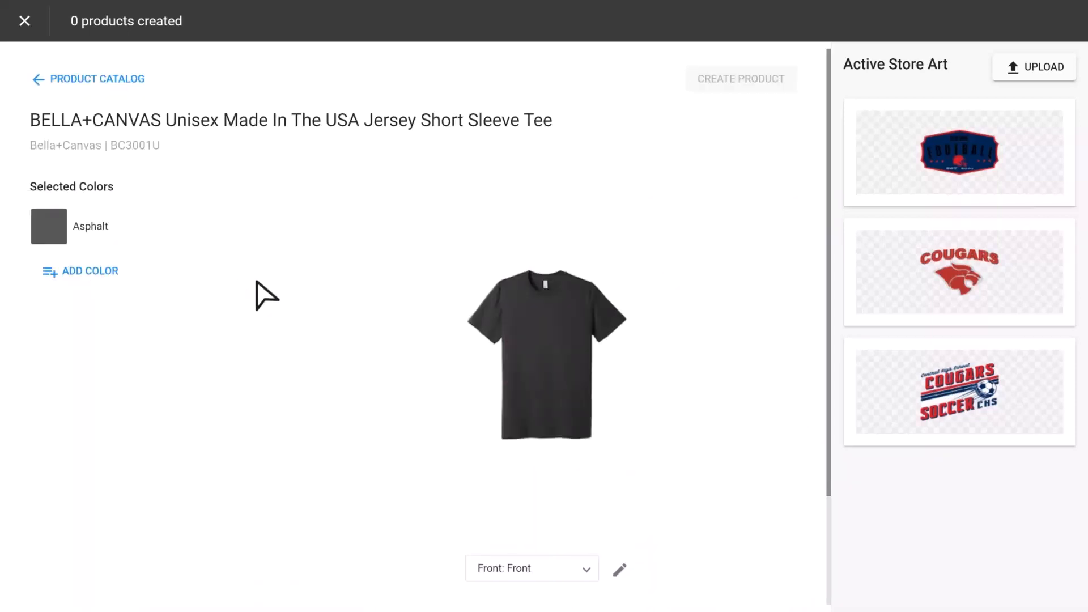
pyautogui.click(74, 272)
pyautogui.click(72, 371)
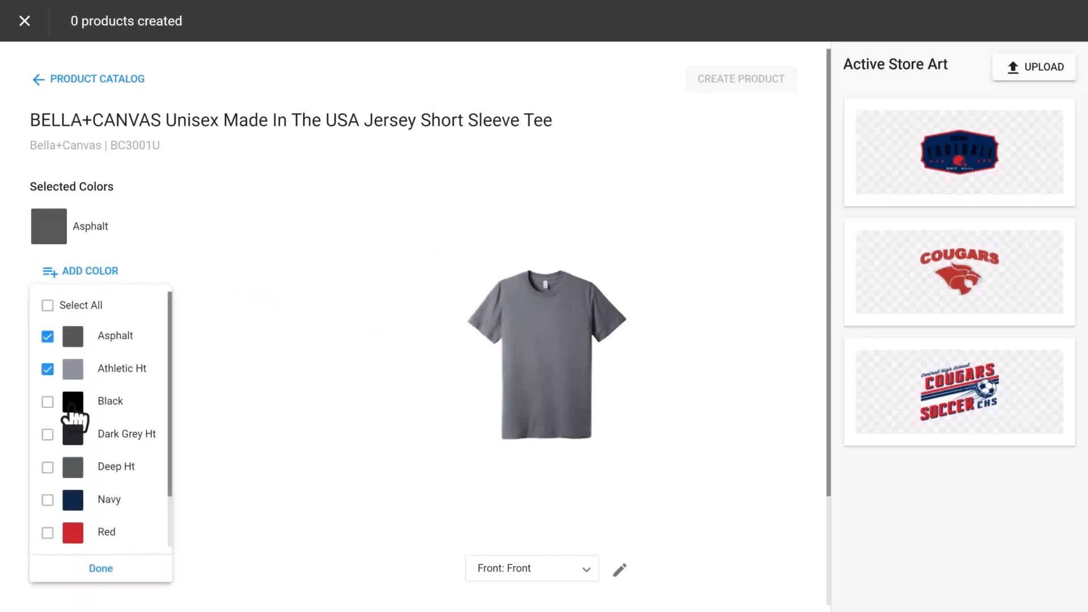
pyautogui.click(73, 500)
pyautogui.scroll(-1, 77, 453)
pyautogui.click(73, 377)
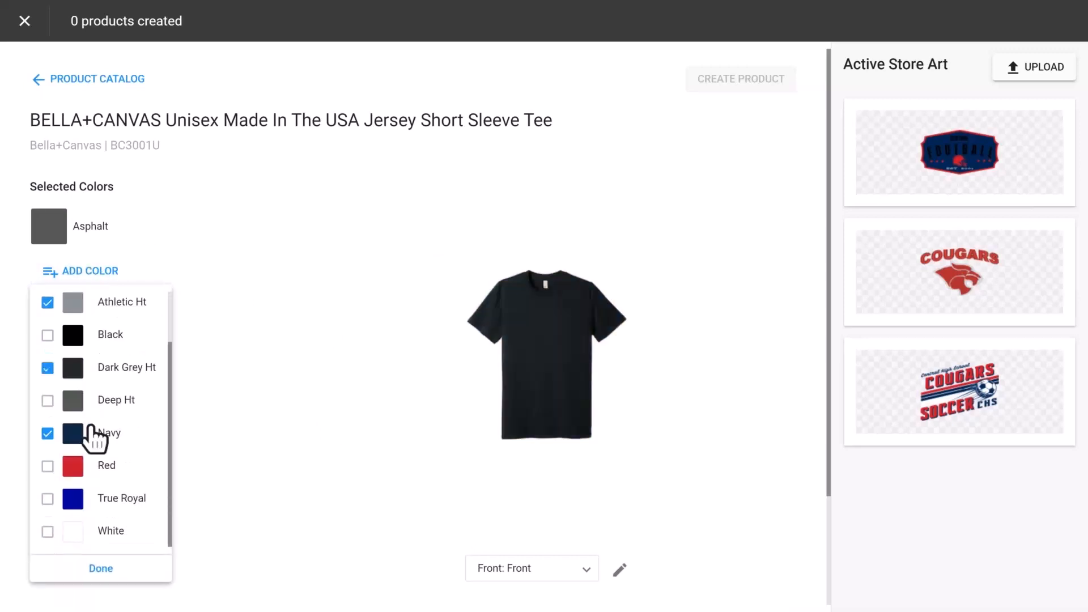
pyautogui.click(75, 501)
pyautogui.click(78, 533)
pyautogui.click(294, 442)
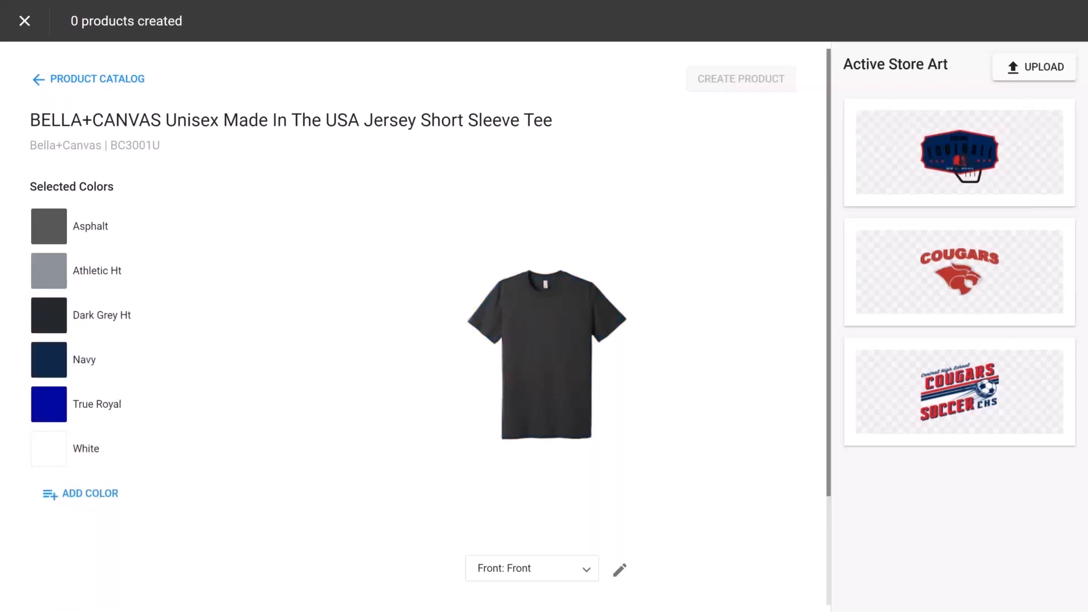
# - Apply the Central Football 02 store art to the tee's front
pyautogui.click(967, 170)
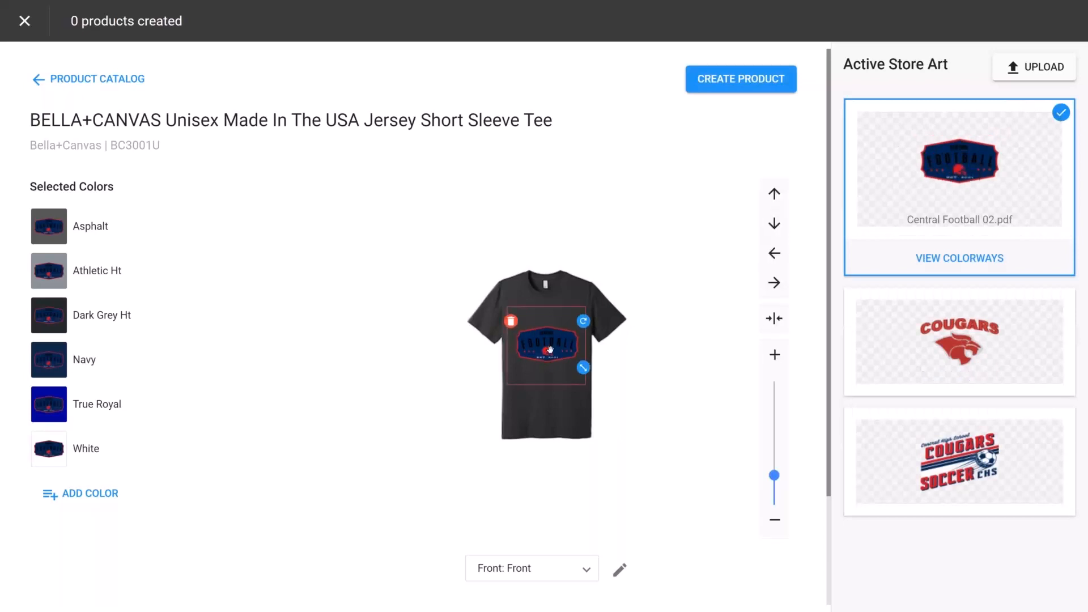
# - Replace the front art with the Central Soccer 01 PDF design and nudge its position on the Navy tee
pyautogui.click(979, 347)
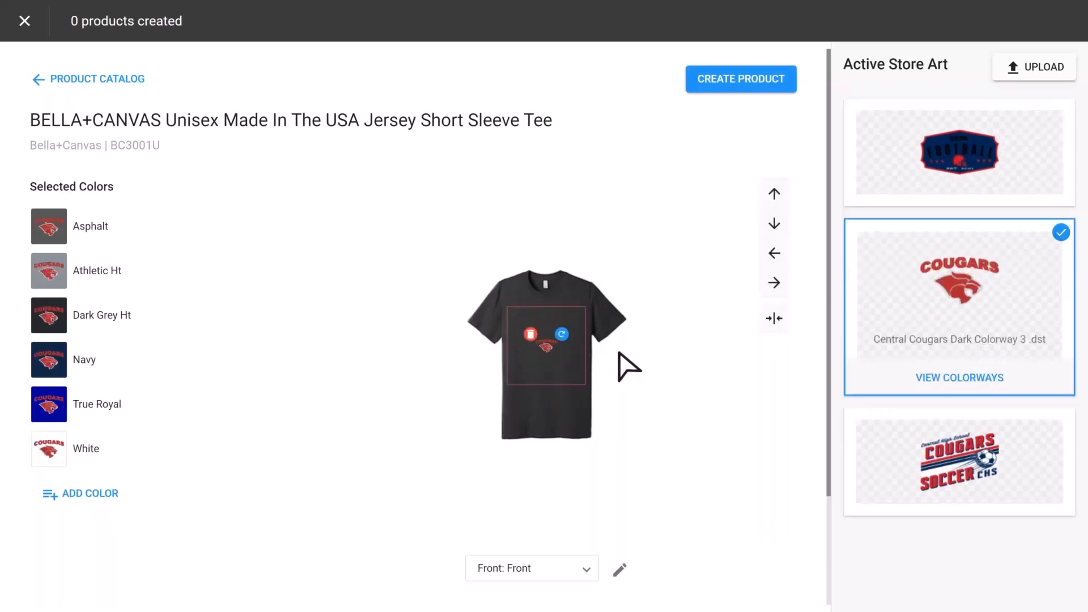
pyautogui.click(949, 479)
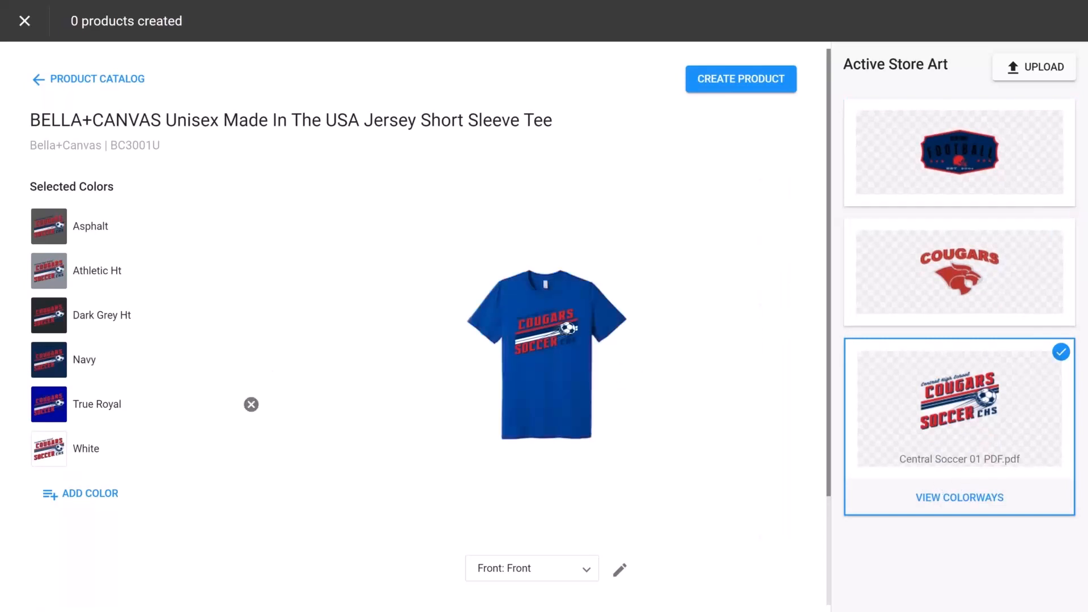
pyautogui.click(57, 363)
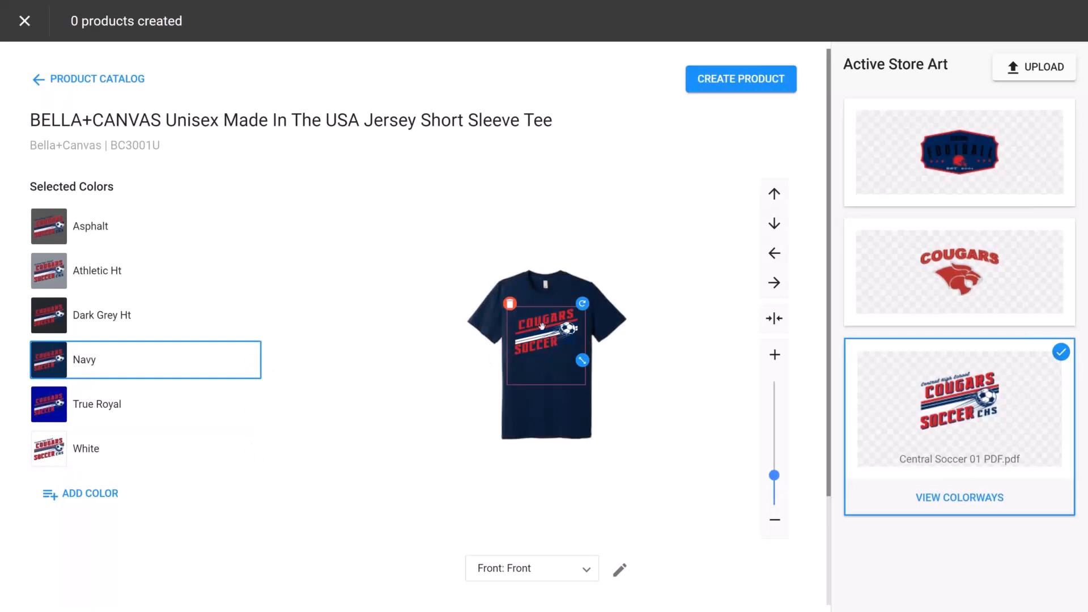
pyautogui.moveTo(558, 339)
pyautogui.mouseDown()
pyautogui.moveTo(583, 364)
pyautogui.moveTo(556, 343)
pyautogui.mouseUp()
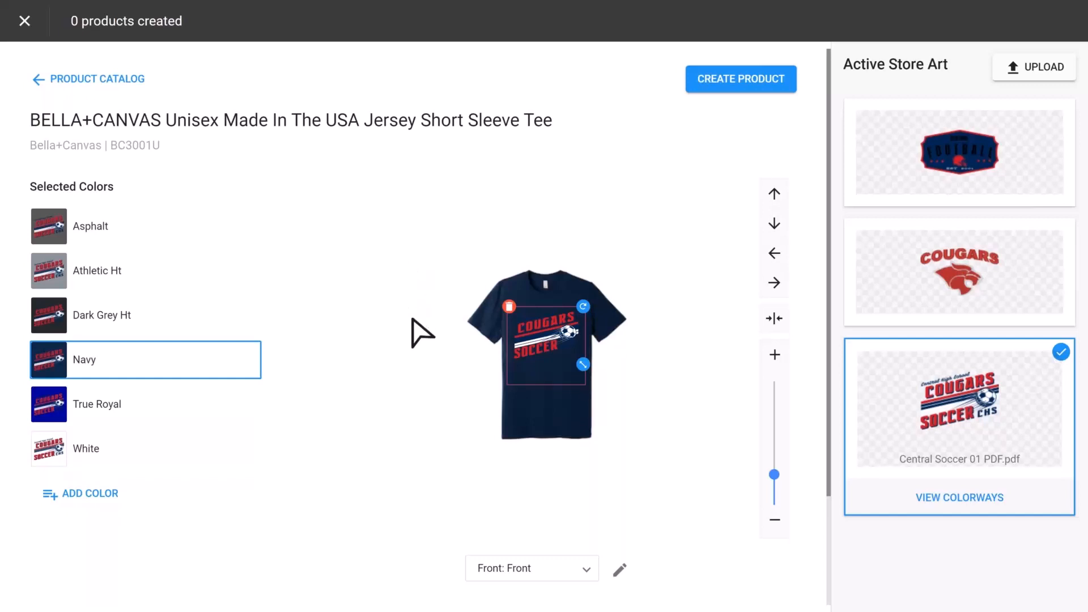
# - Open the soccer art's colorways and assign Colorway 1 to the Navy and Dark Grey Ht colors
pyautogui.hotkey('ctrl', '+')
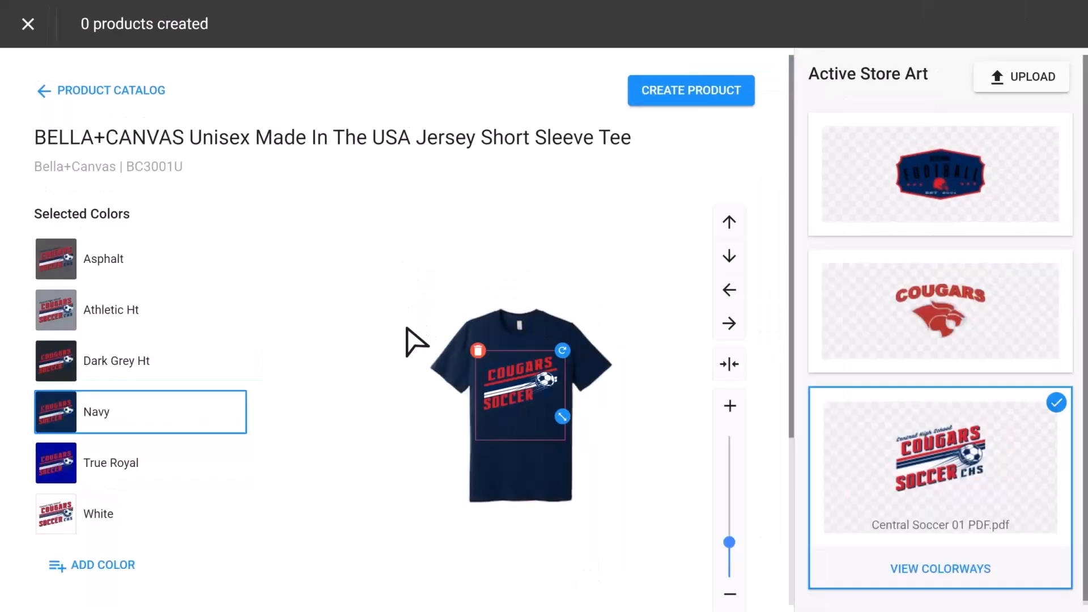
pyautogui.scroll(-1, 413, 340)
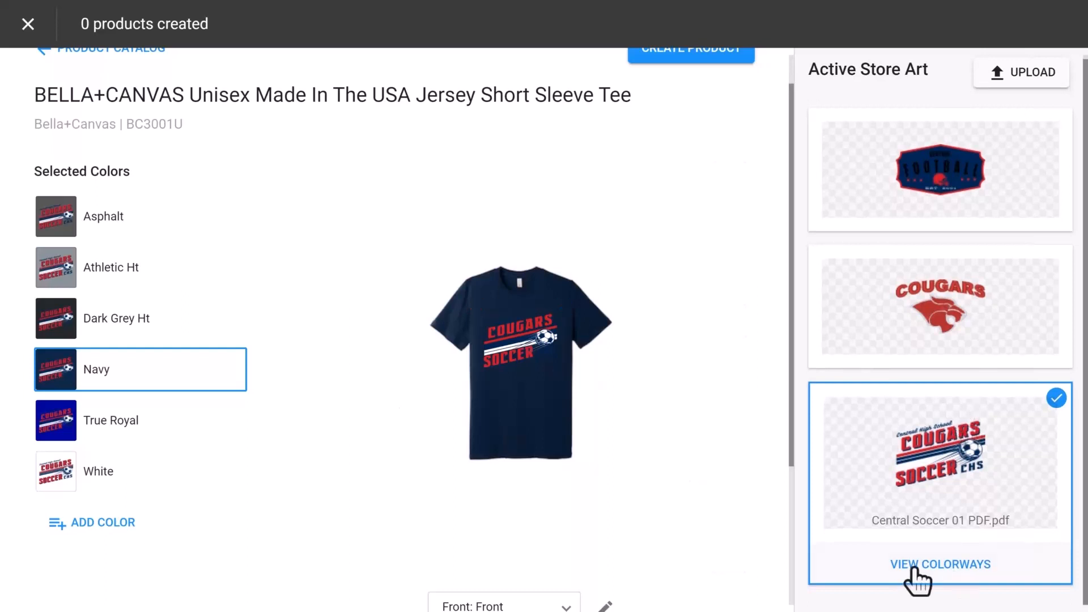
pyautogui.moveTo(503, 347)
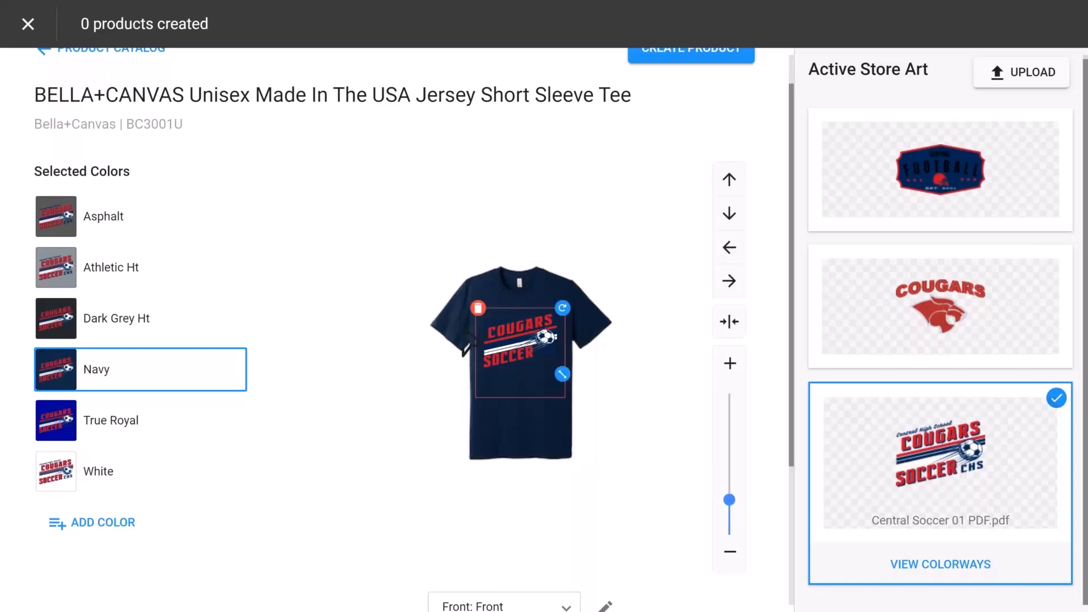
pyautogui.click(911, 565)
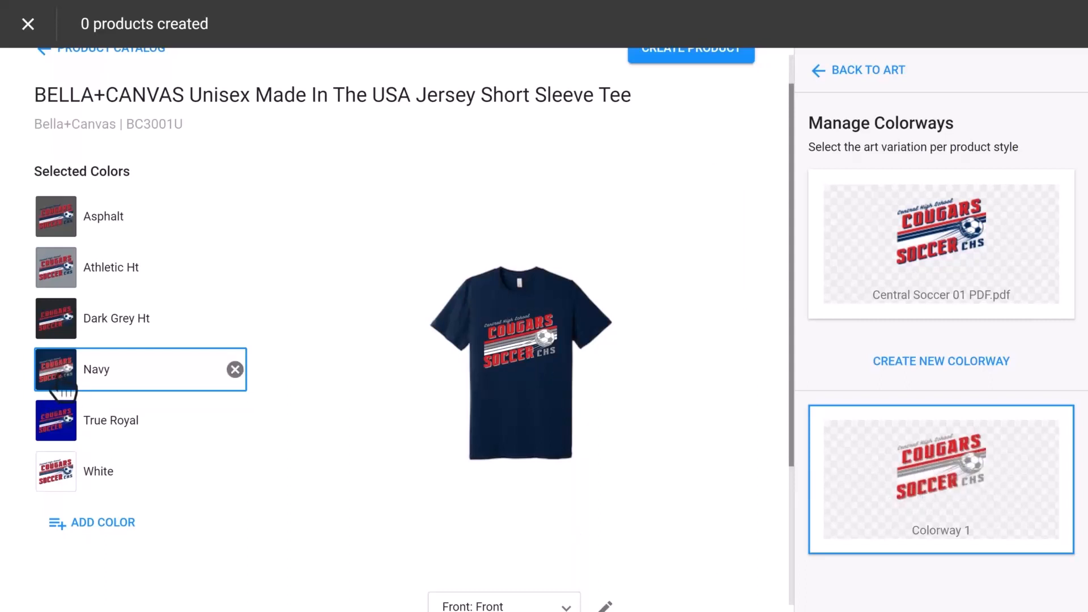
pyautogui.click(59, 319)
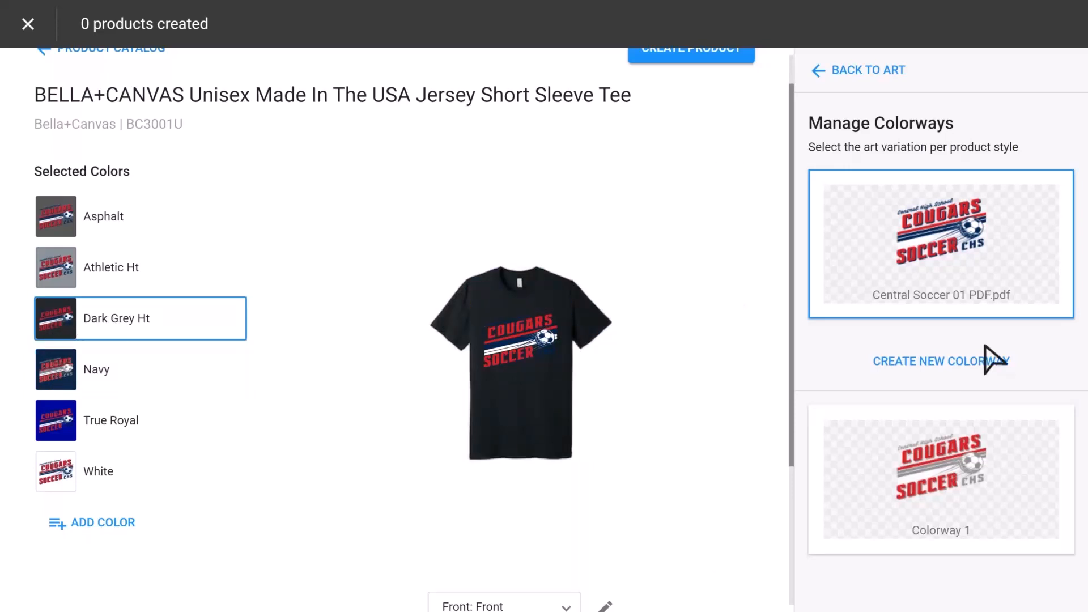
pyautogui.click(943, 482)
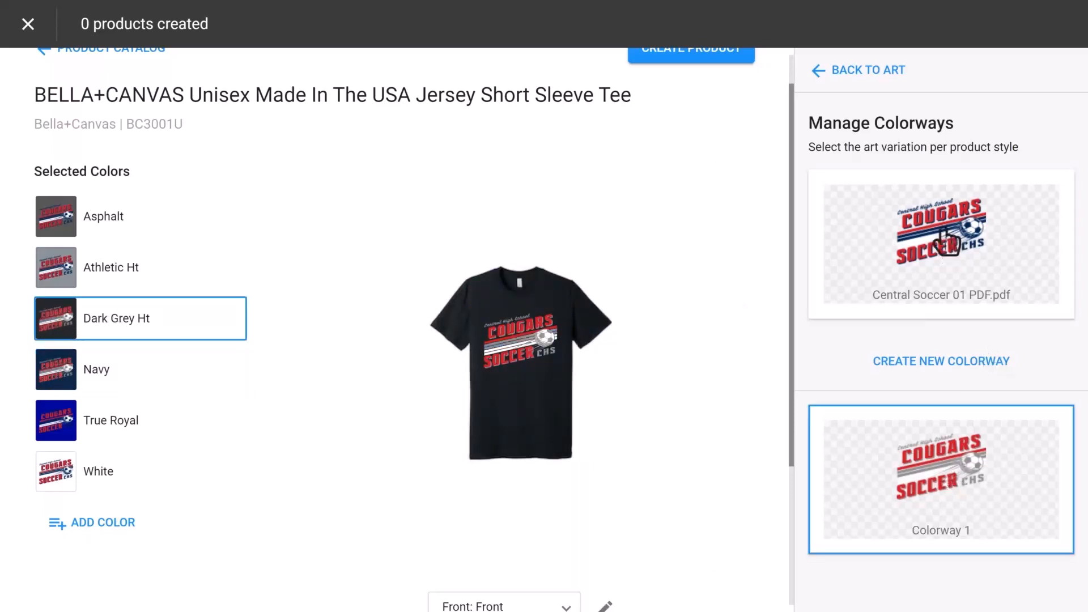
# - Review the art on the True Royal, Asphalt and White colors, then create the store product
pyautogui.click(59, 421)
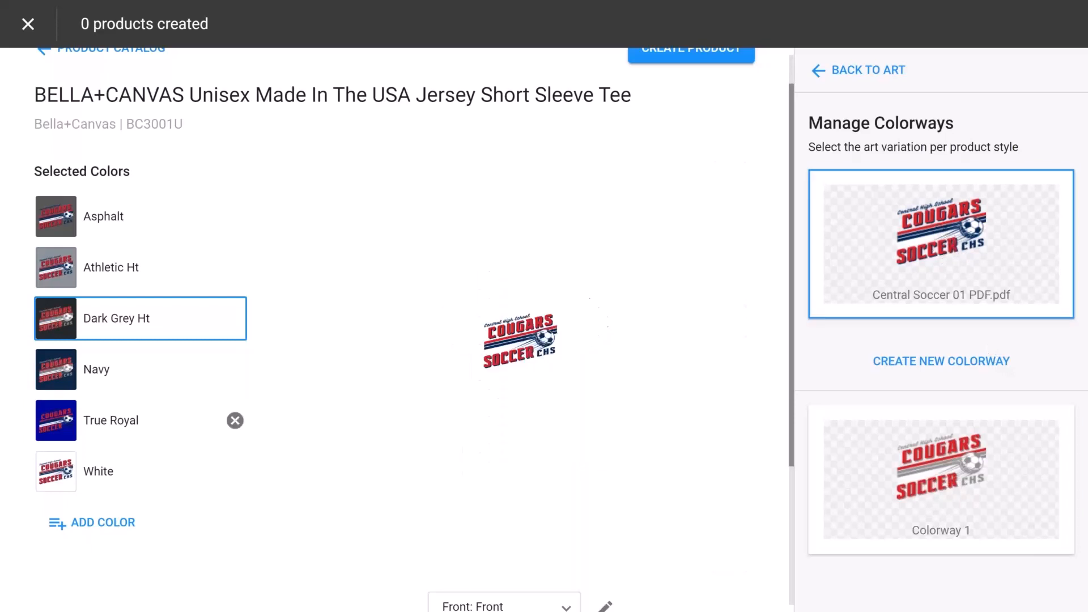
pyautogui.click(58, 224)
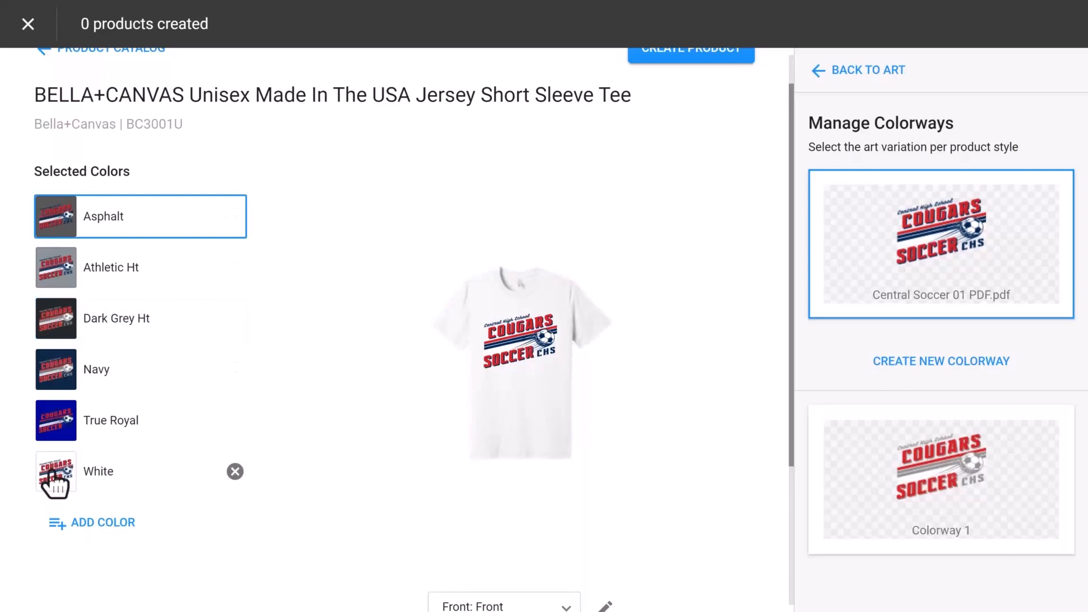
pyautogui.scroll(1, 301, 192)
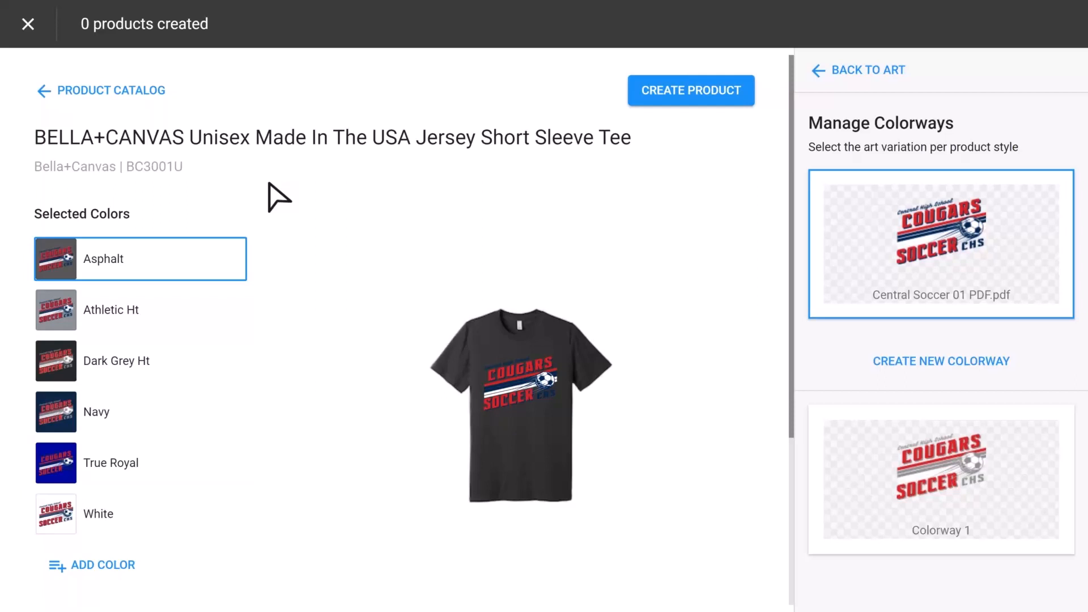
pyautogui.click(516, 379)
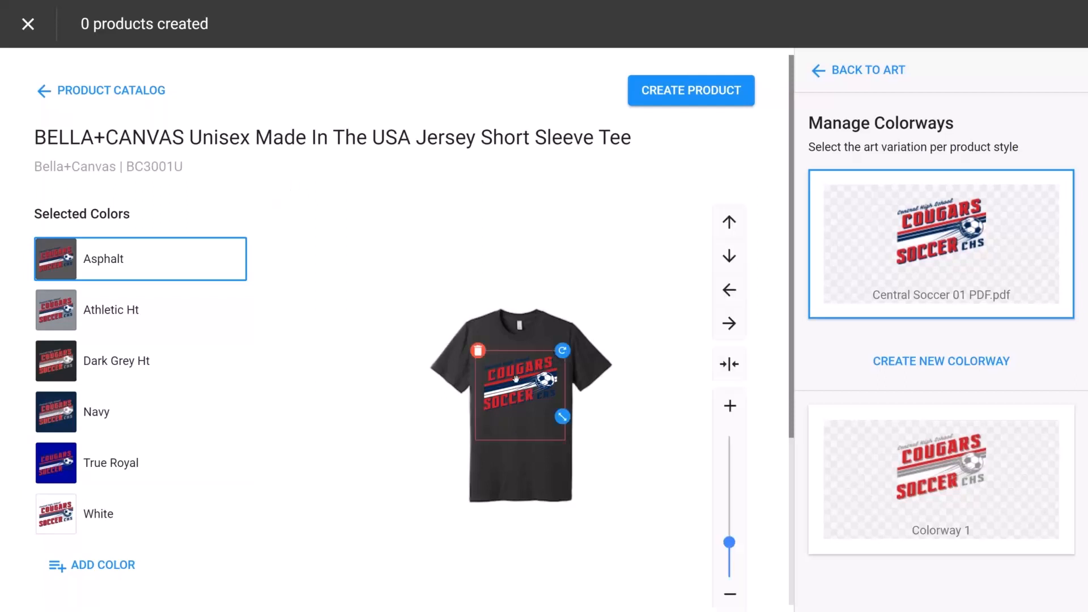
pyautogui.moveTo(563, 350)
pyautogui.mouseDown()
pyautogui.moveTo(571, 358)
pyautogui.moveTo(563, 350)
pyautogui.mouseUp()
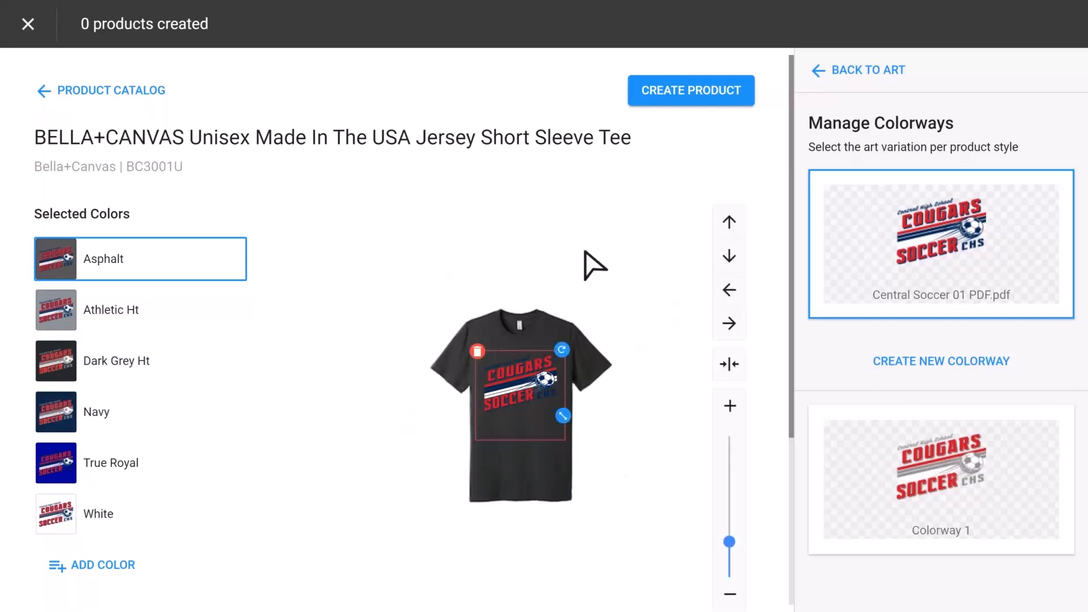
pyautogui.click(691, 94)
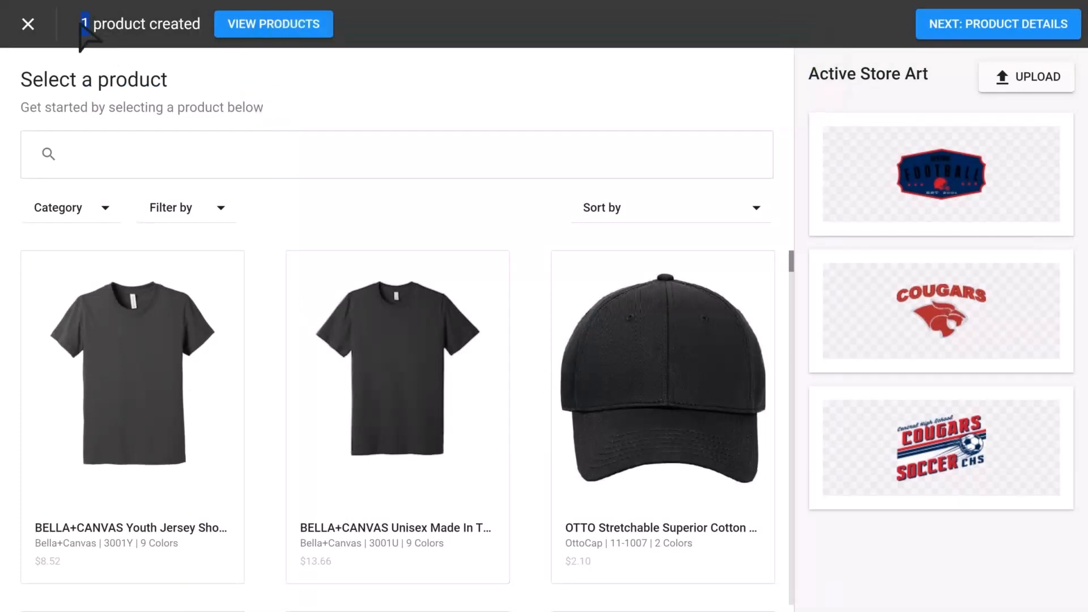
# - Go to product details and rename the product to Central Booster USA Jersey Short Sleeve Tee
pyautogui.click(457, 302)
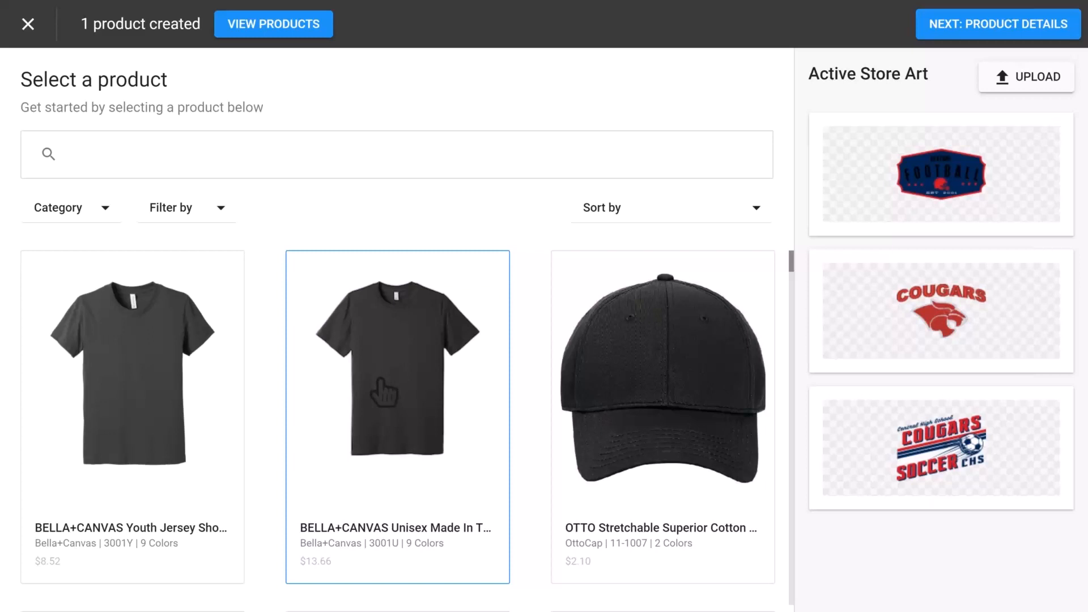
pyautogui.click(1003, 26)
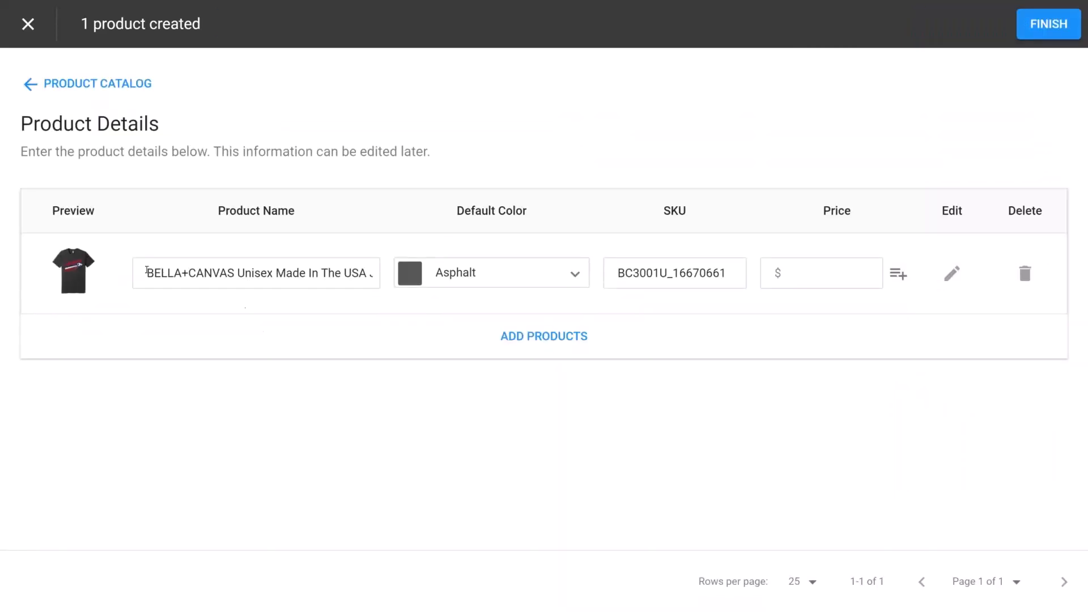
pyautogui.moveTo(147, 273); pyautogui.dragTo(221, 278)
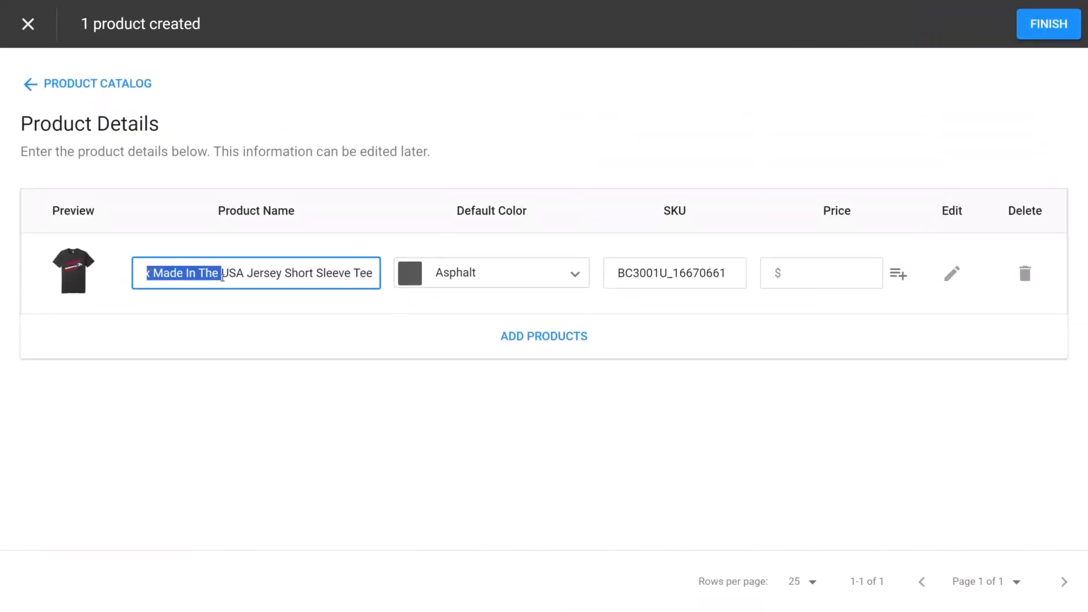
pyautogui.press('BackSpace')
pyautogui.write('Central Booster')
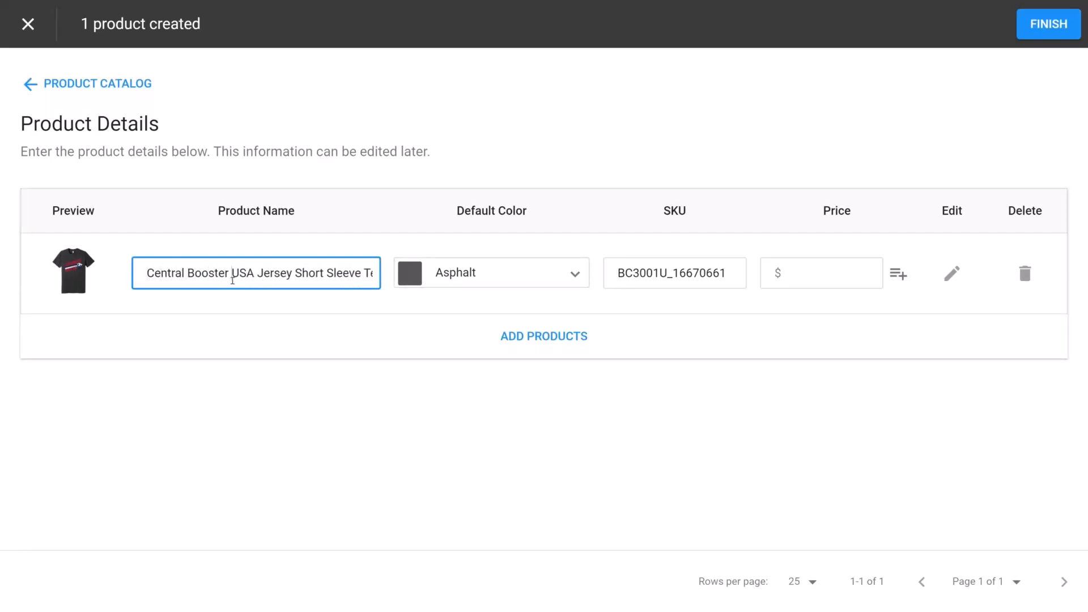
pyautogui.click(498, 284)
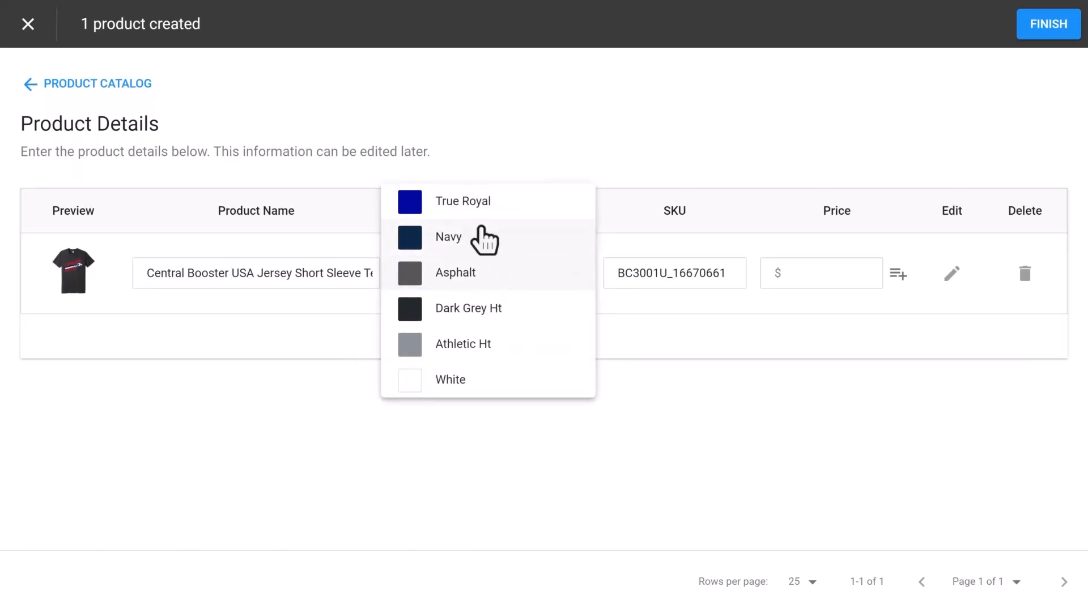
pyautogui.click(460, 272)
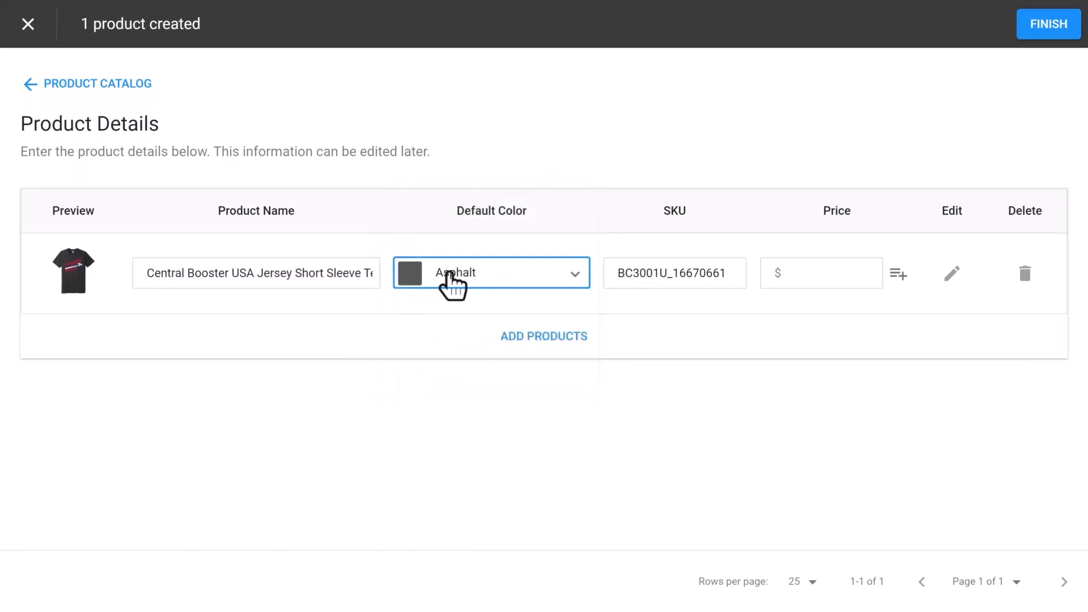
pyautogui.moveTo(669, 274); pyautogui.dragTo(739, 278)
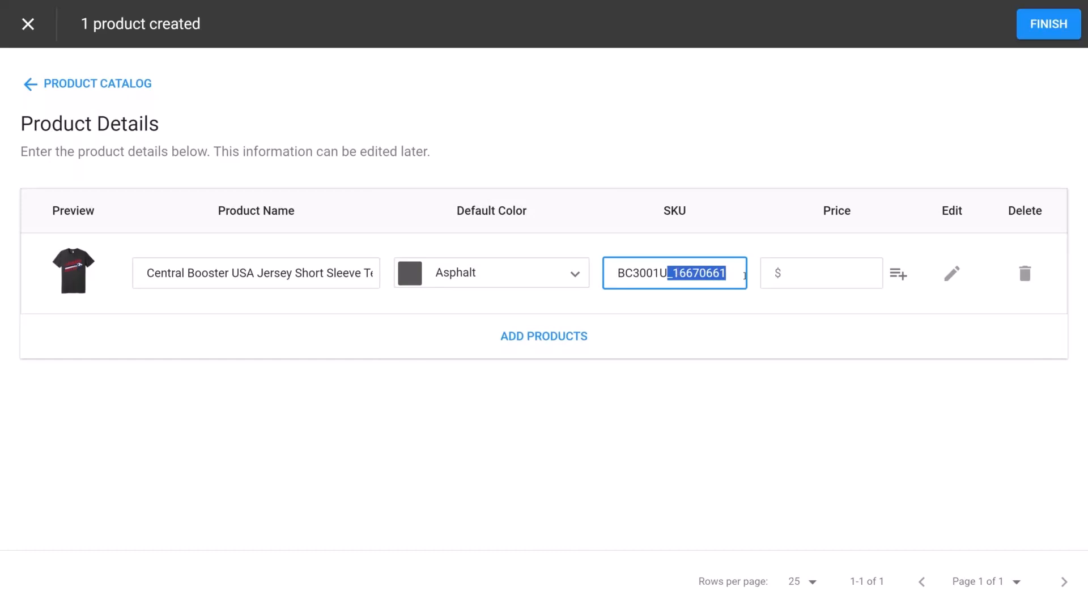
pyautogui.click(715, 303)
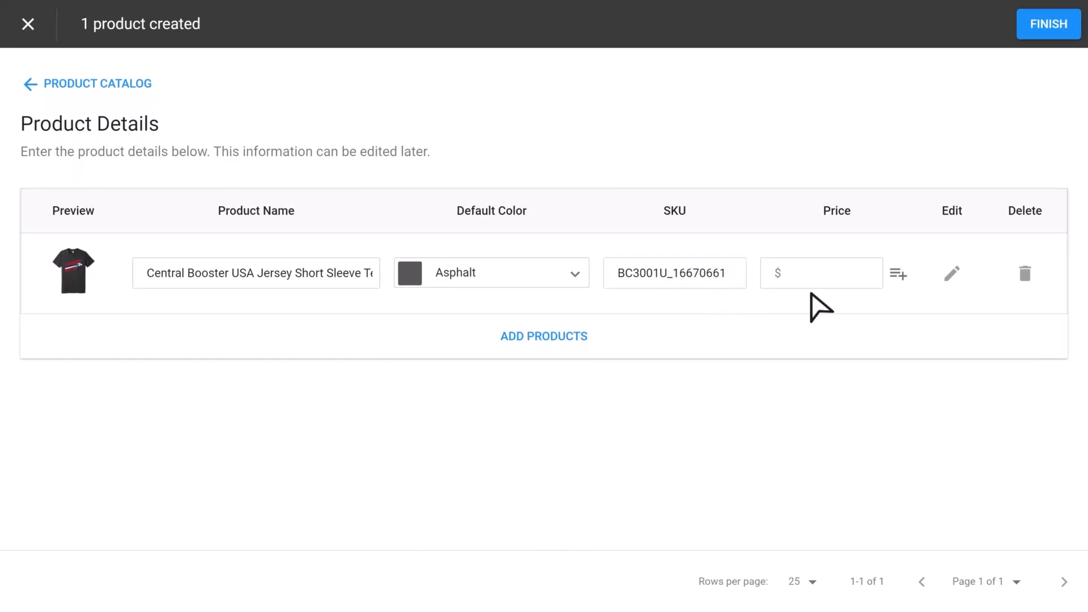
# - Set the product's price to $20
pyautogui.click(825, 279)
pyautogui.write('20')
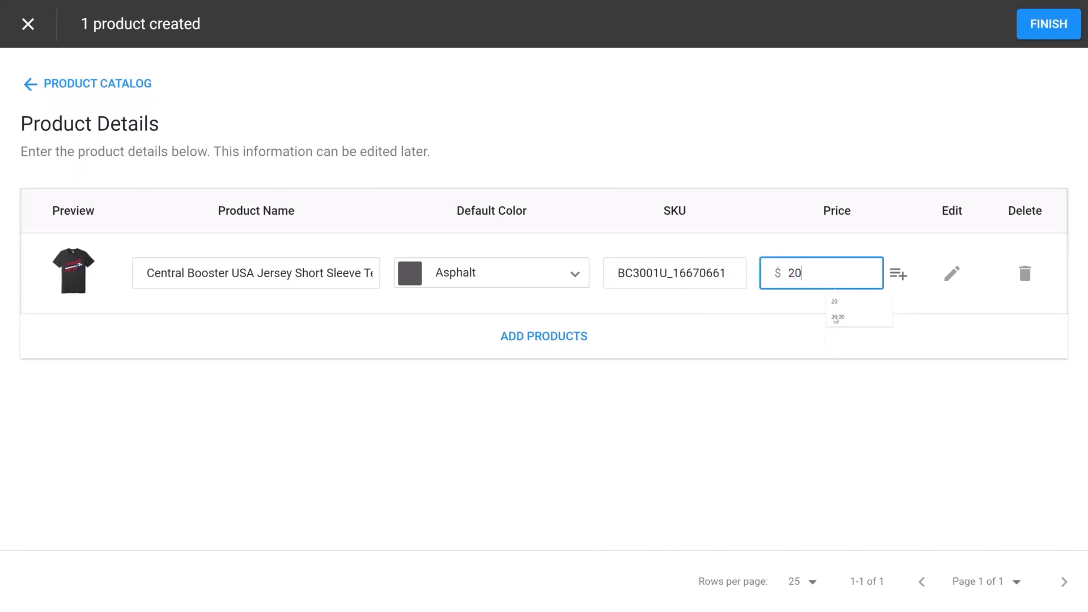
pyautogui.click(811, 311)
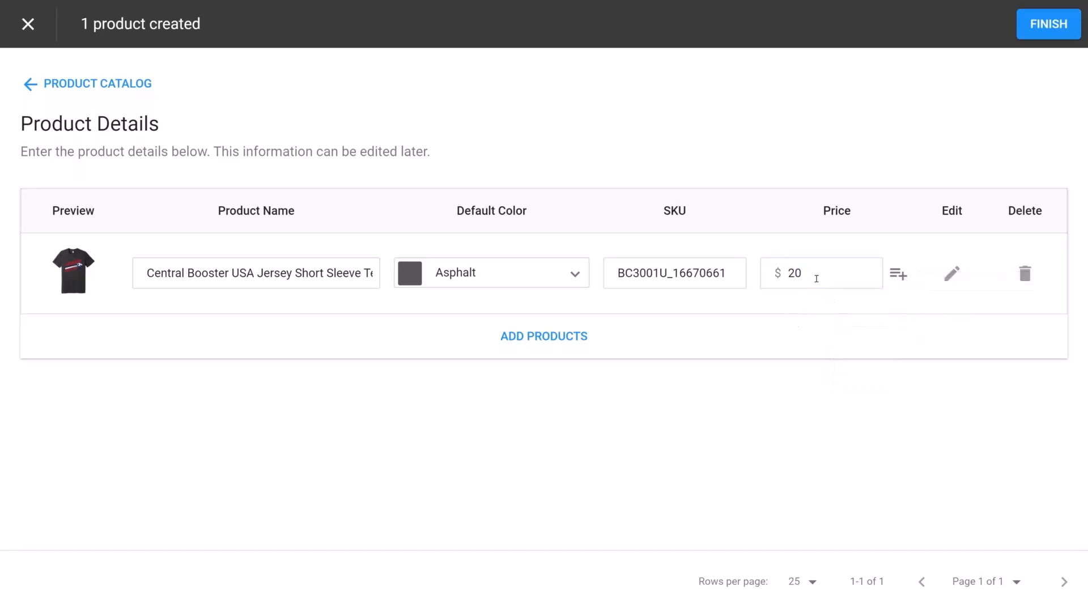
pyautogui.moveTo(816, 278); pyautogui.dragTo(783, 284)
pyautogui.write('123')
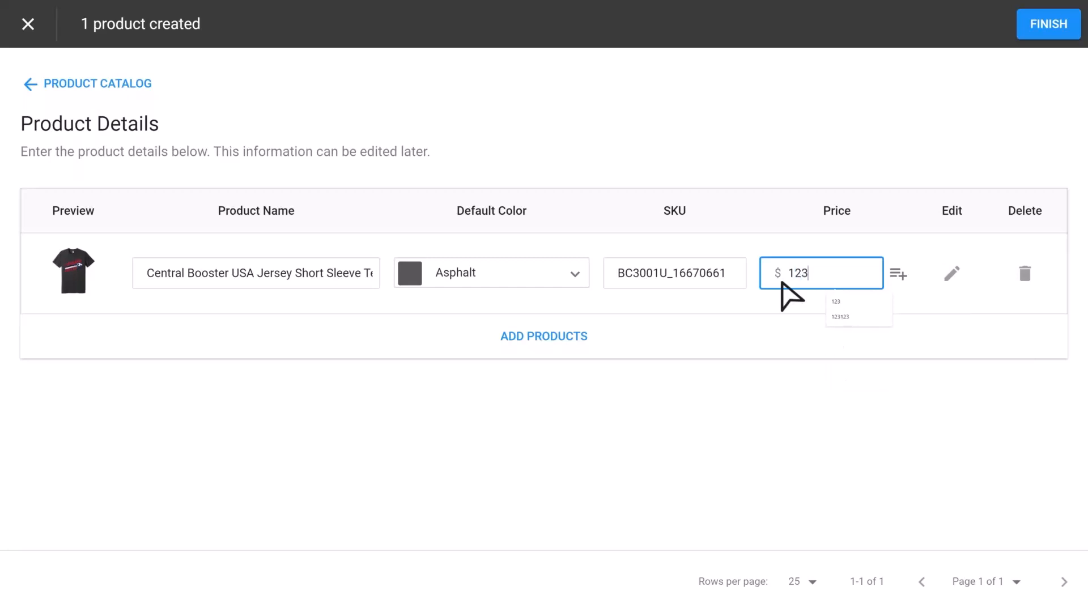
pyautogui.click(786, 306)
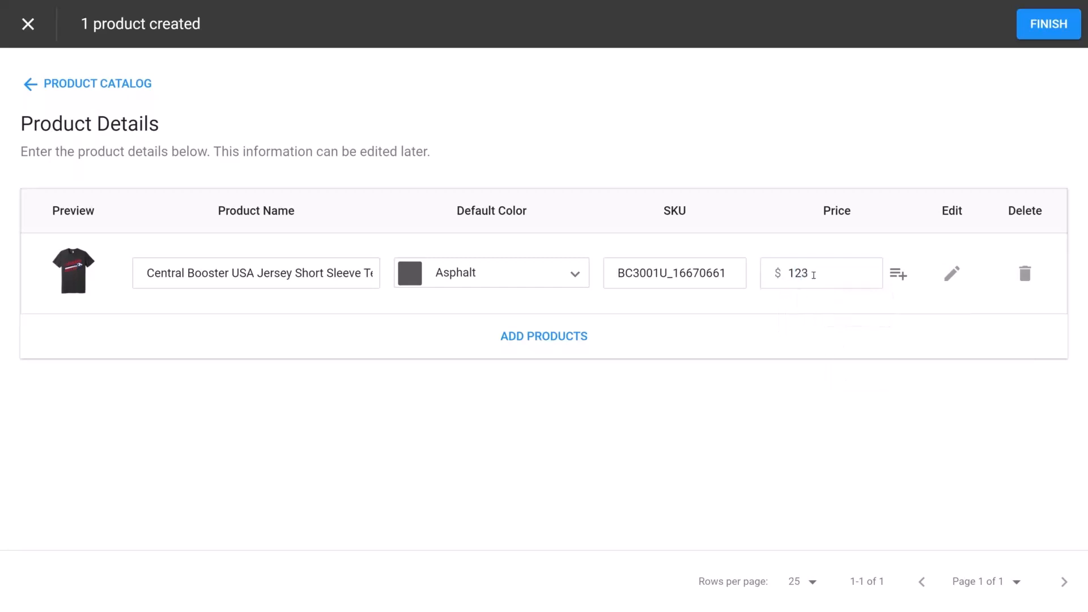
pyautogui.moveTo(814, 275); pyautogui.dragTo(769, 279)
pyautogui.write('20')
pyautogui.click(756, 300)
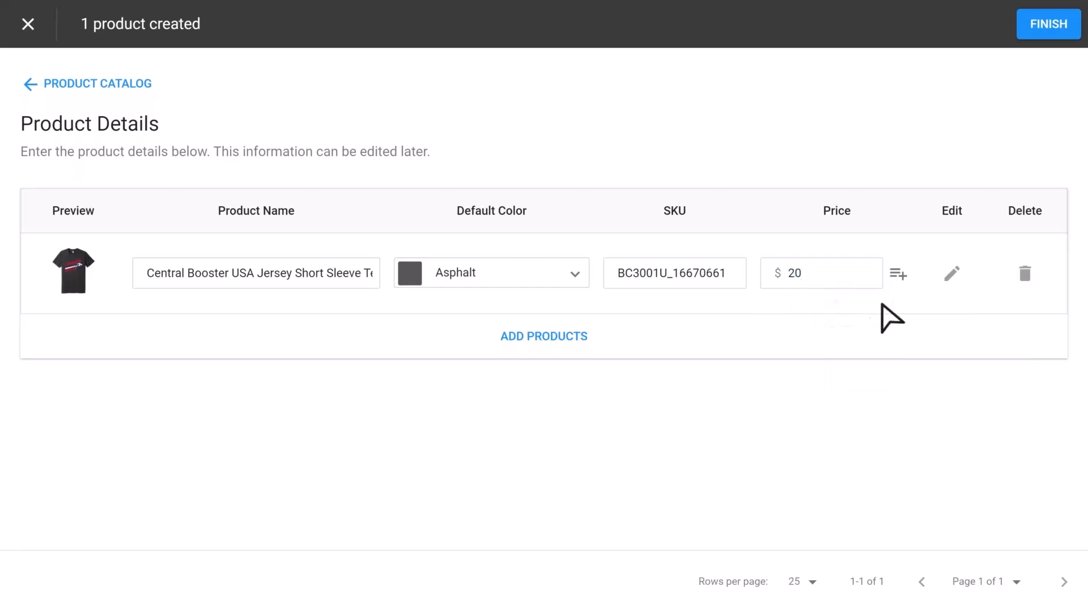
pyautogui.click(899, 274)
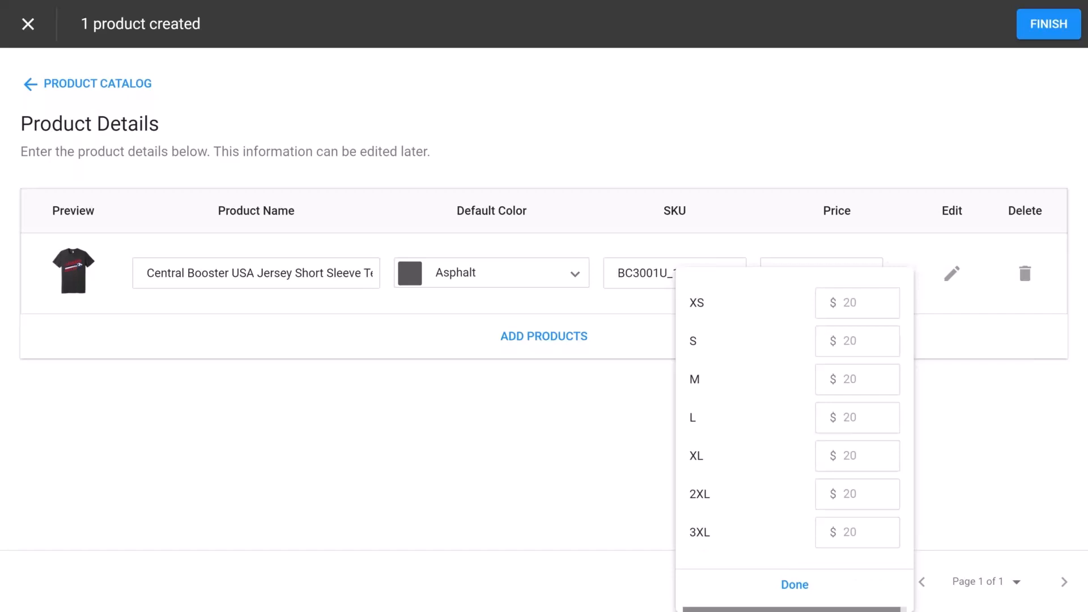
pyautogui.click(901, 263)
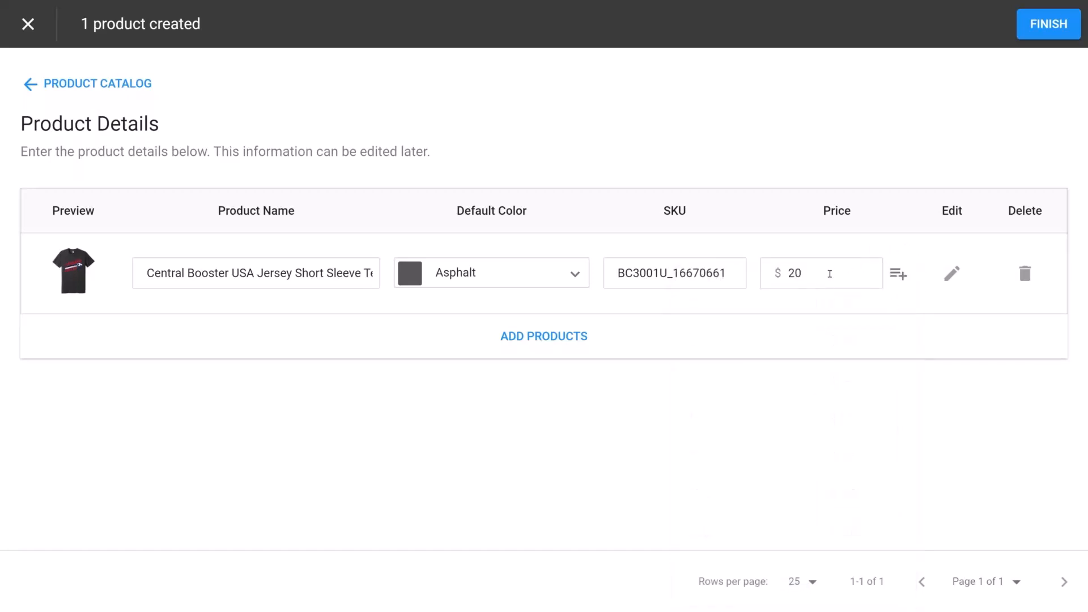
pyautogui.click(819, 275)
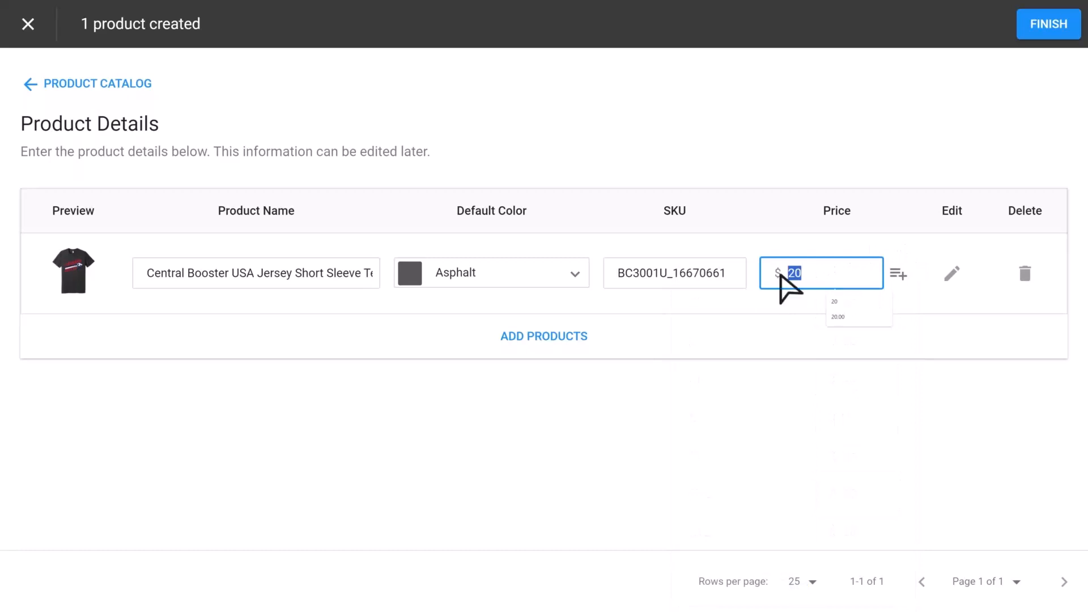
pyautogui.click(793, 303)
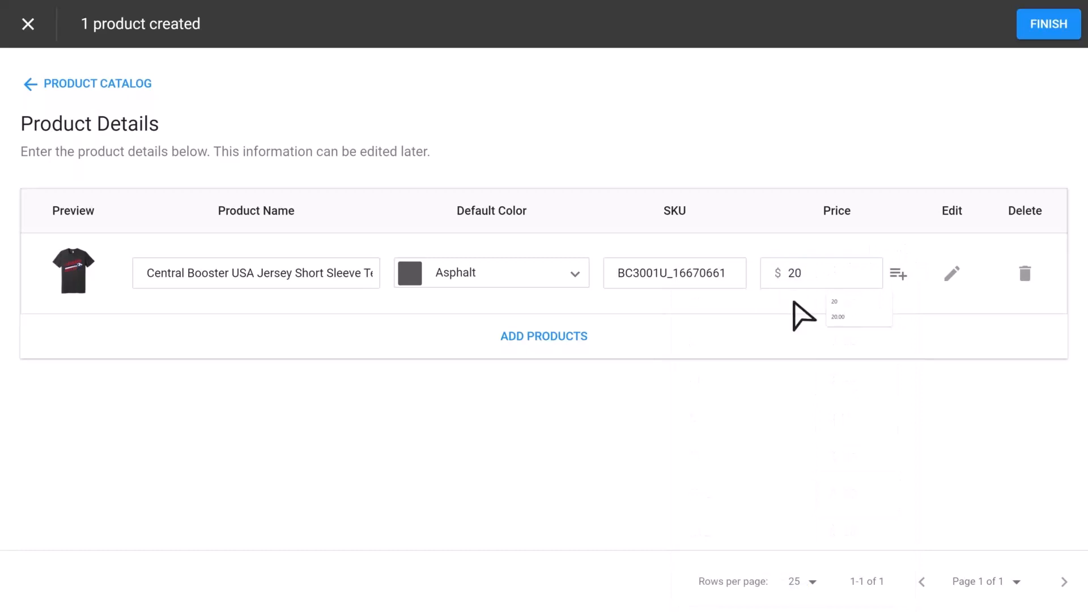
# - Override the per-size price for 2XL and 3XL to $23 each
pyautogui.click(898, 276)
pyautogui.click(869, 490)
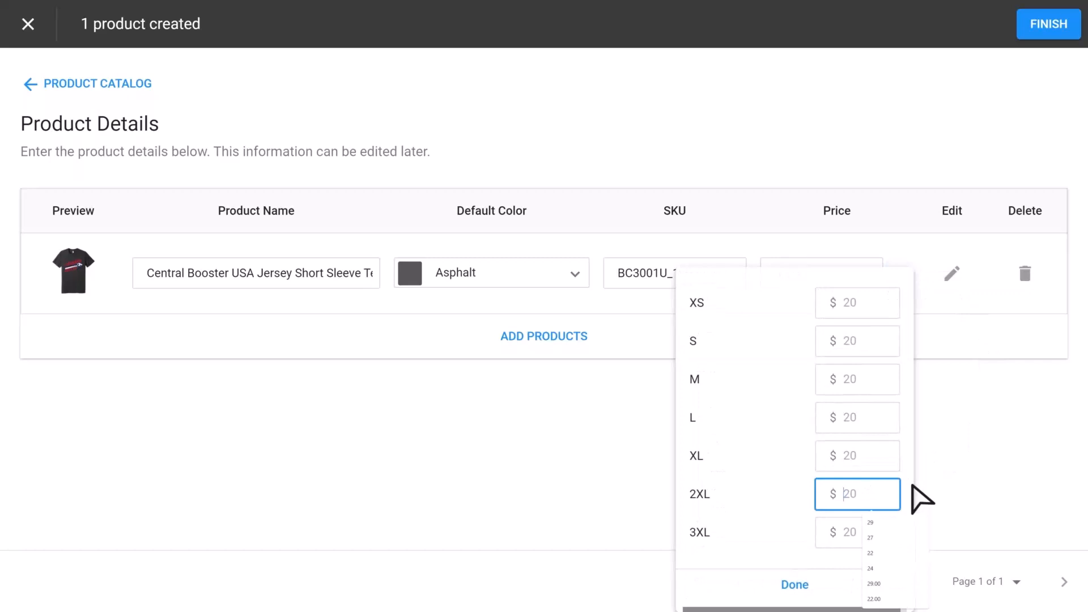
pyautogui.write('23')
pyautogui.press('Tab')
pyautogui.write('23')
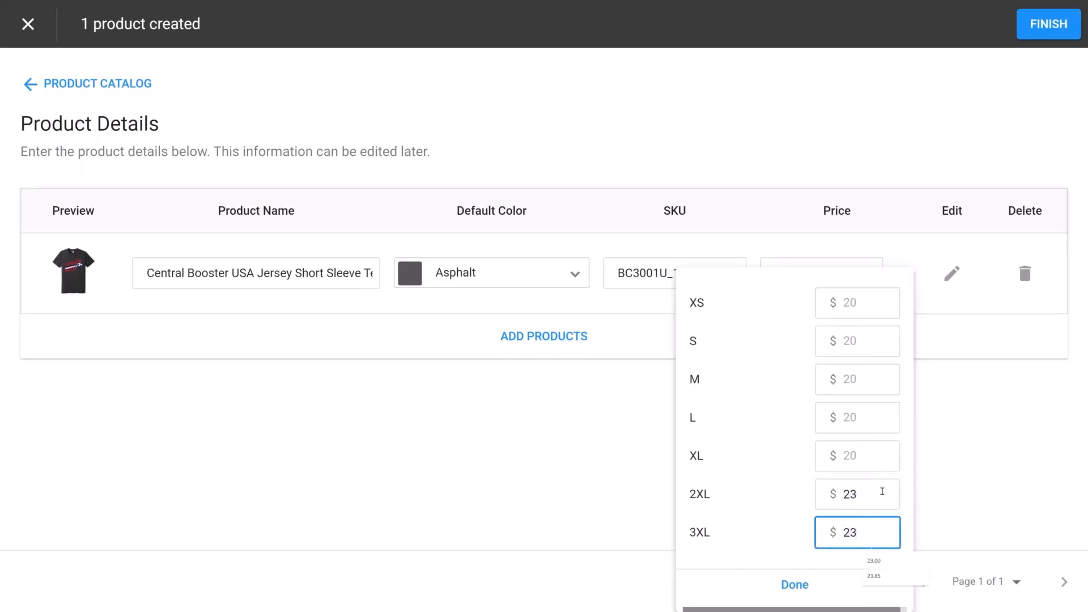
pyautogui.click(883, 491)
pyautogui.press('Tab')
pyautogui.click(794, 584)
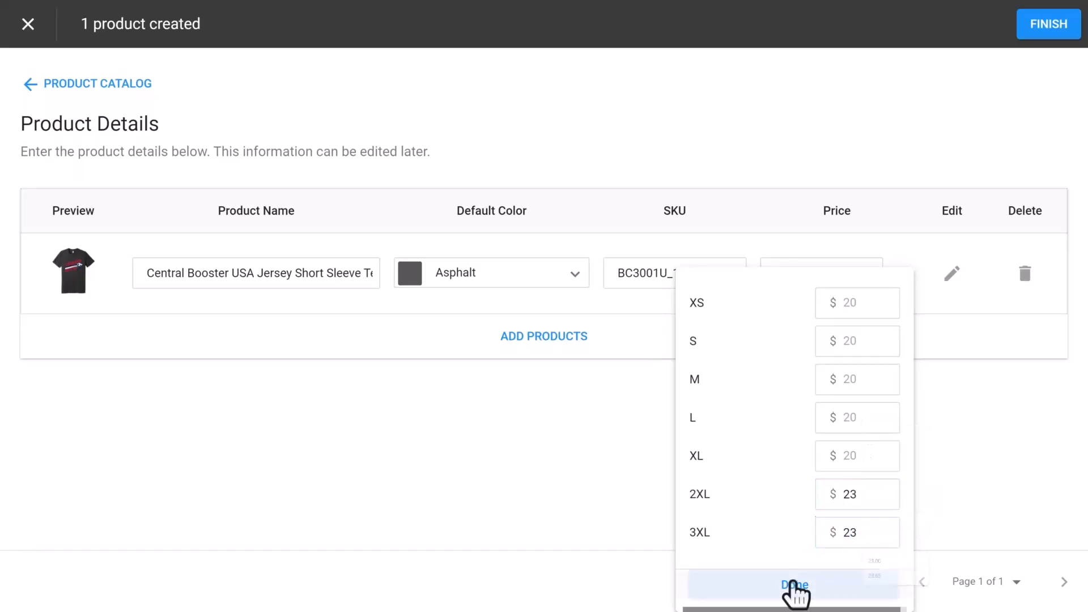
# - Finish creating the product, then assign the Central Booster tee and the Cotton 100% Cotton T-Shirt to the T-Shirts category
pyautogui.click(1041, 29)
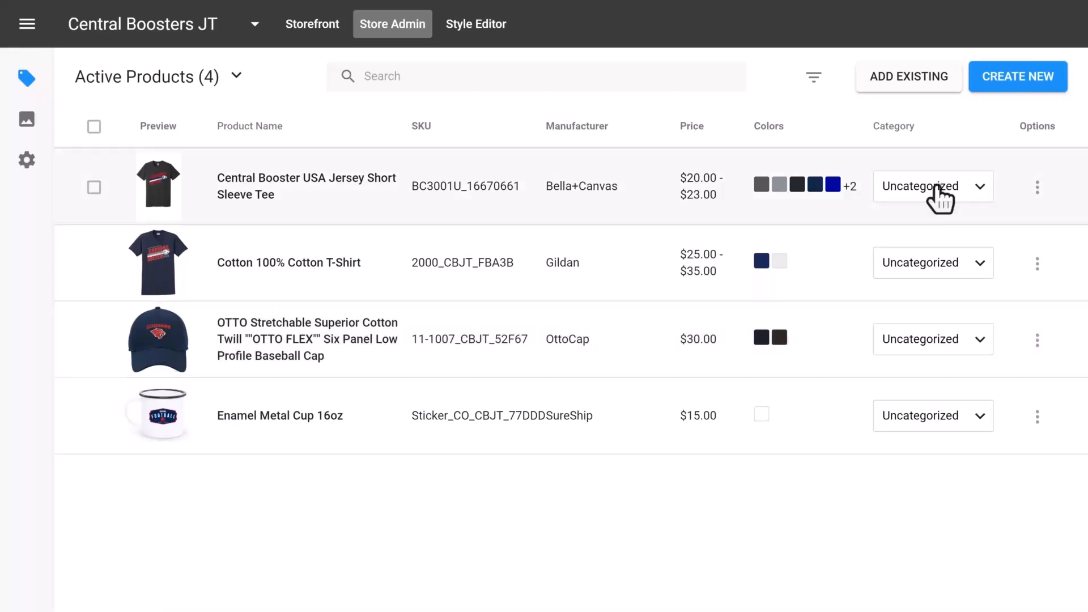
pyautogui.moveTo(927, 130); pyautogui.dragTo(874, 139)
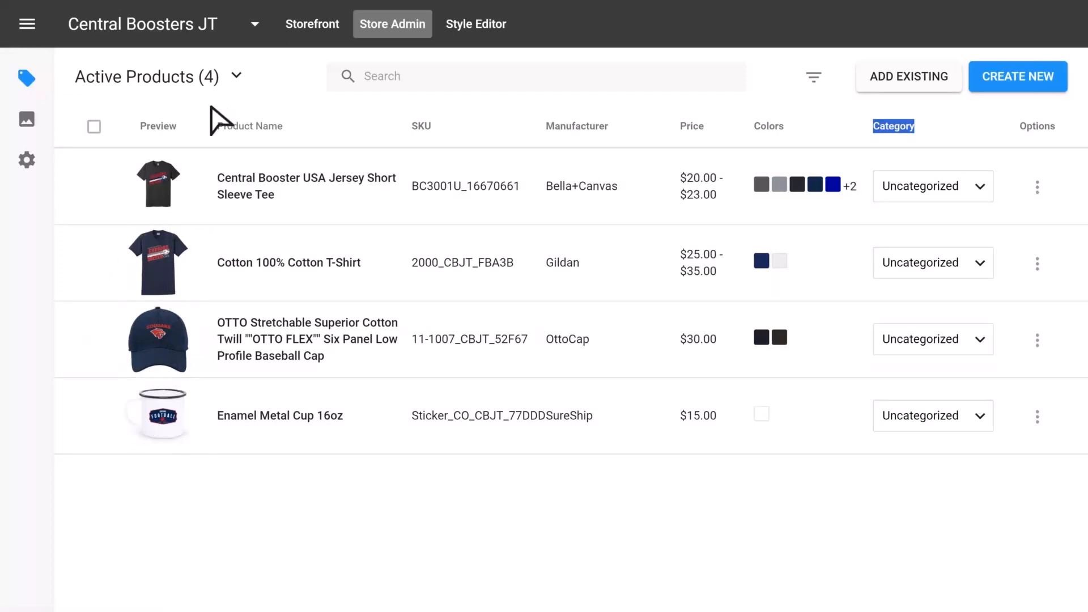
pyautogui.click(94, 187)
pyautogui.click(94, 321)
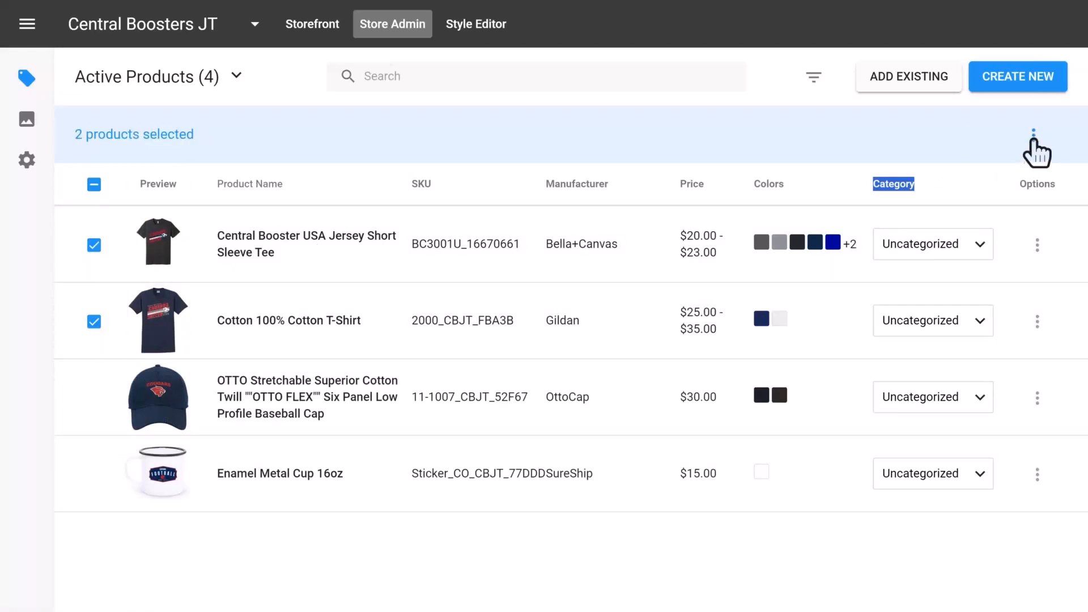
pyautogui.click(983, 130)
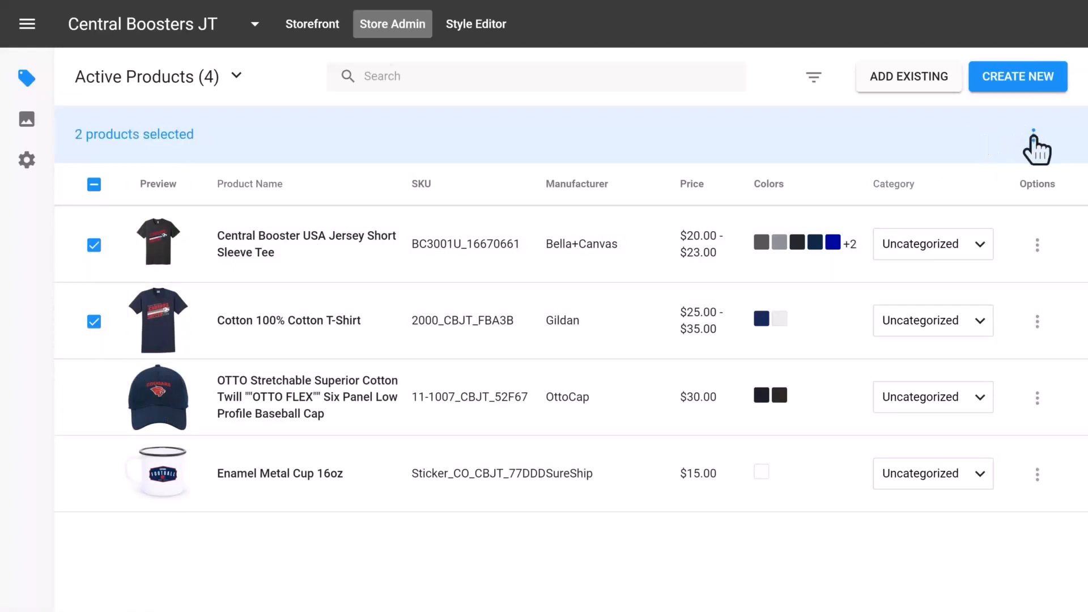
pyautogui.click(1034, 136)
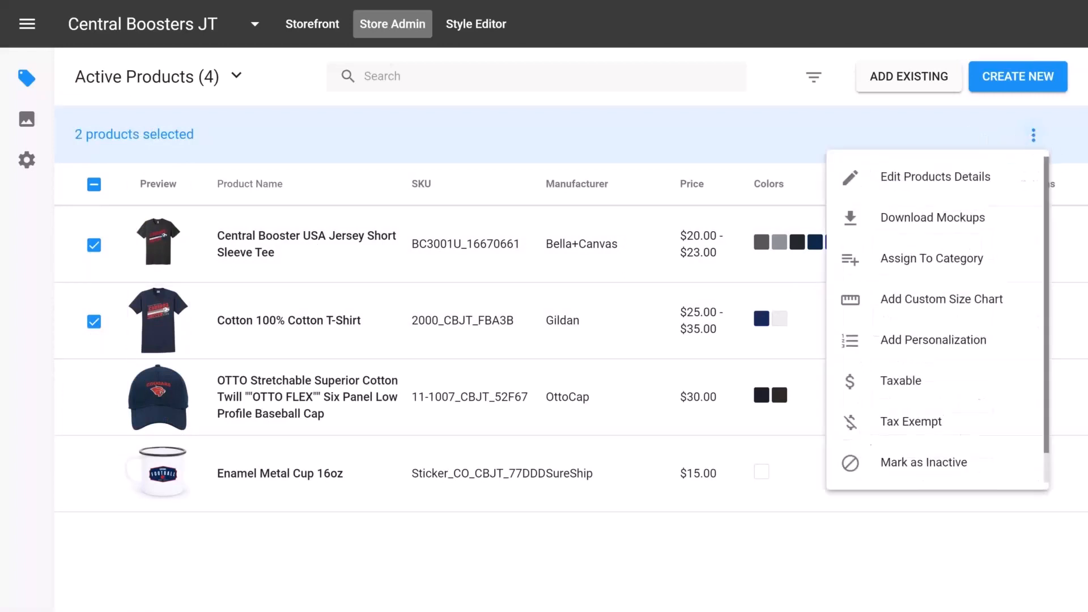
pyautogui.click(918, 262)
pyautogui.click(510, 301)
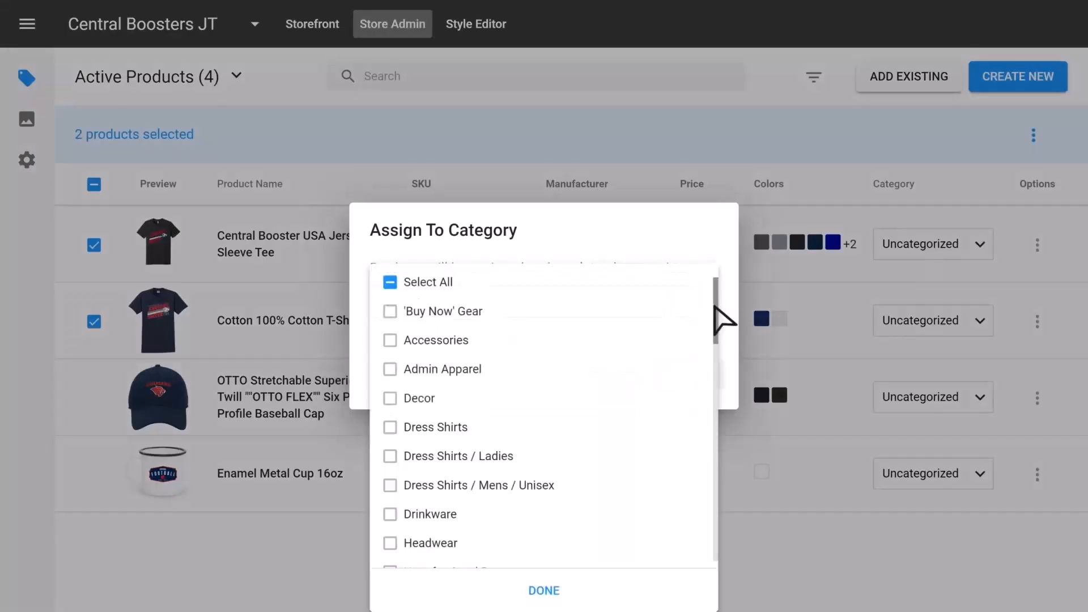
pyautogui.moveTo(717, 309); pyautogui.dragTo(681, 499)
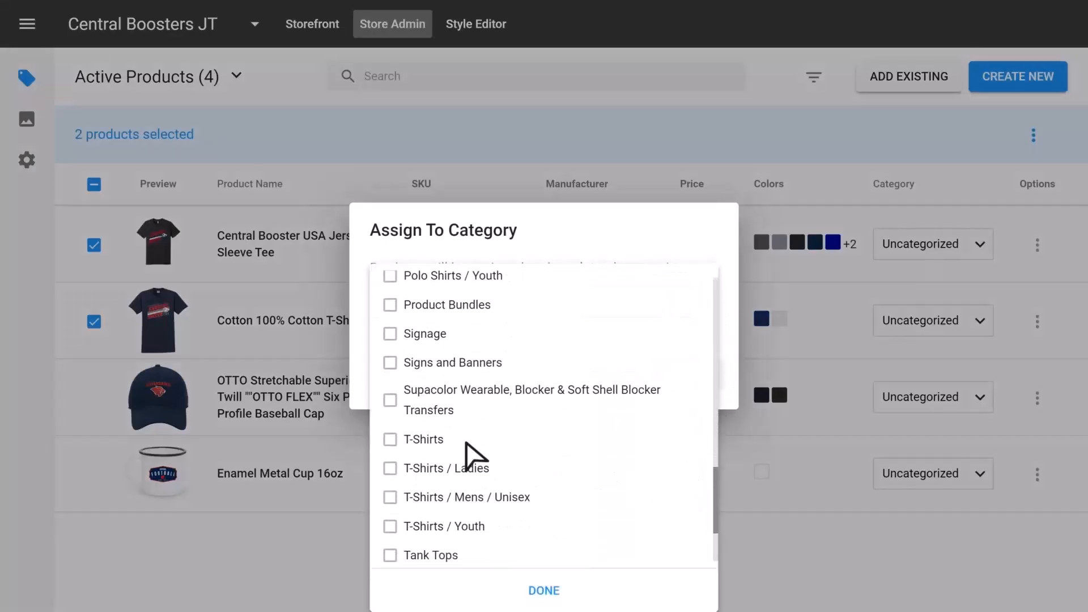
pyautogui.click(401, 439)
pyautogui.click(544, 590)
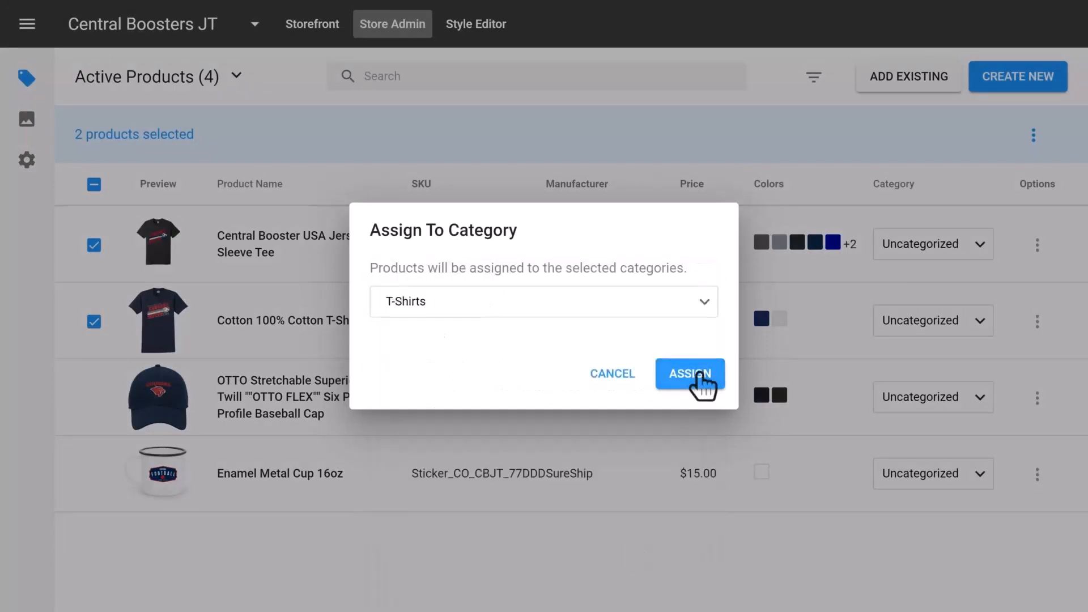
pyautogui.click(699, 374)
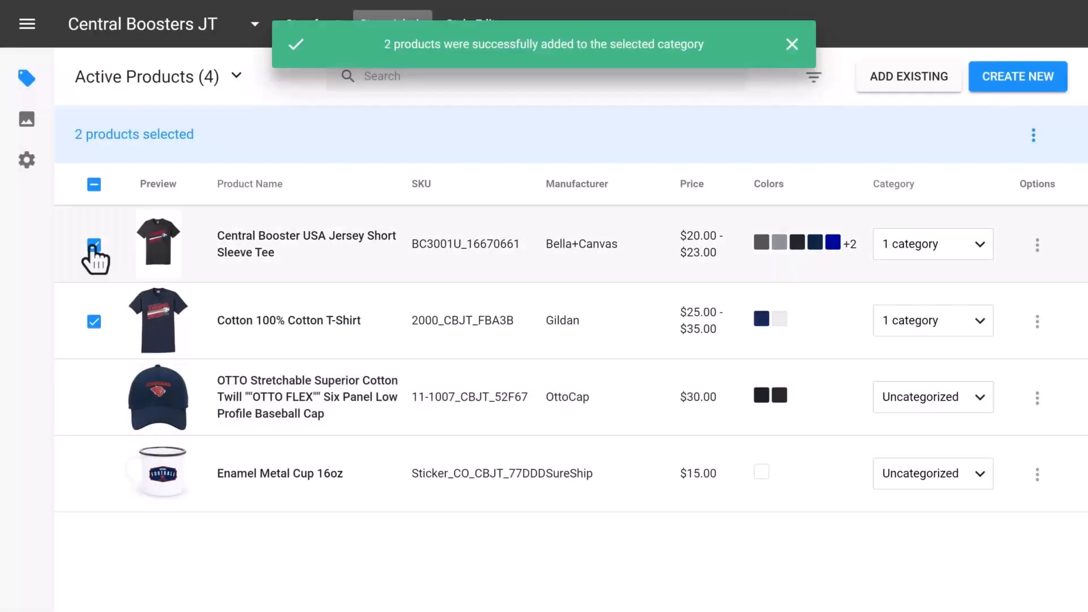
# - Assign the OTTO Stretchable baseball cap to the Headwear category
pyautogui.click(94, 245)
pyautogui.click(95, 321)
pyautogui.click(94, 396)
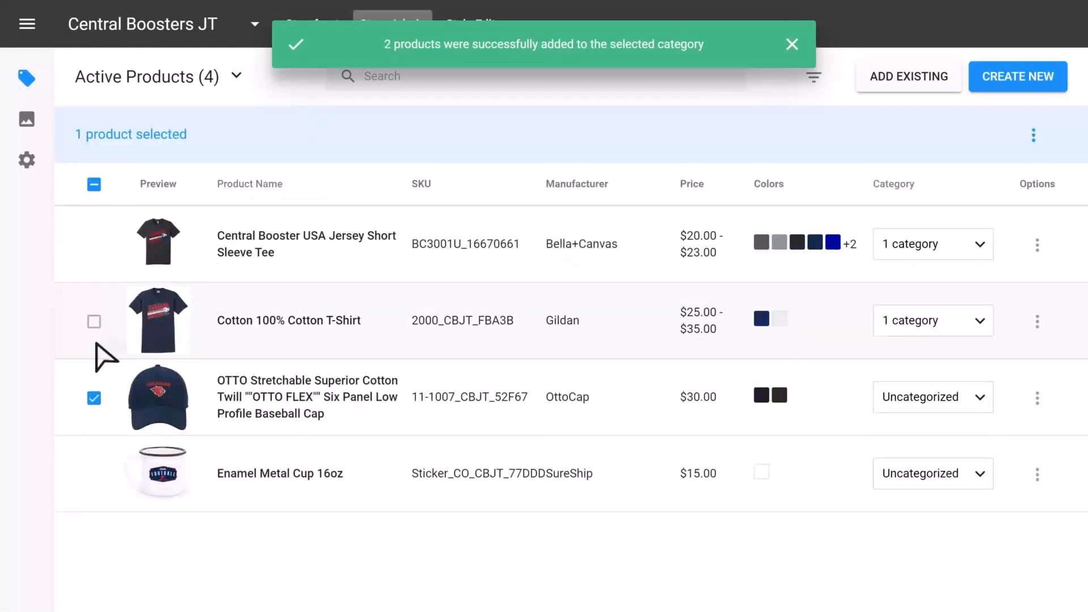
pyautogui.click(95, 399)
pyautogui.click(963, 341)
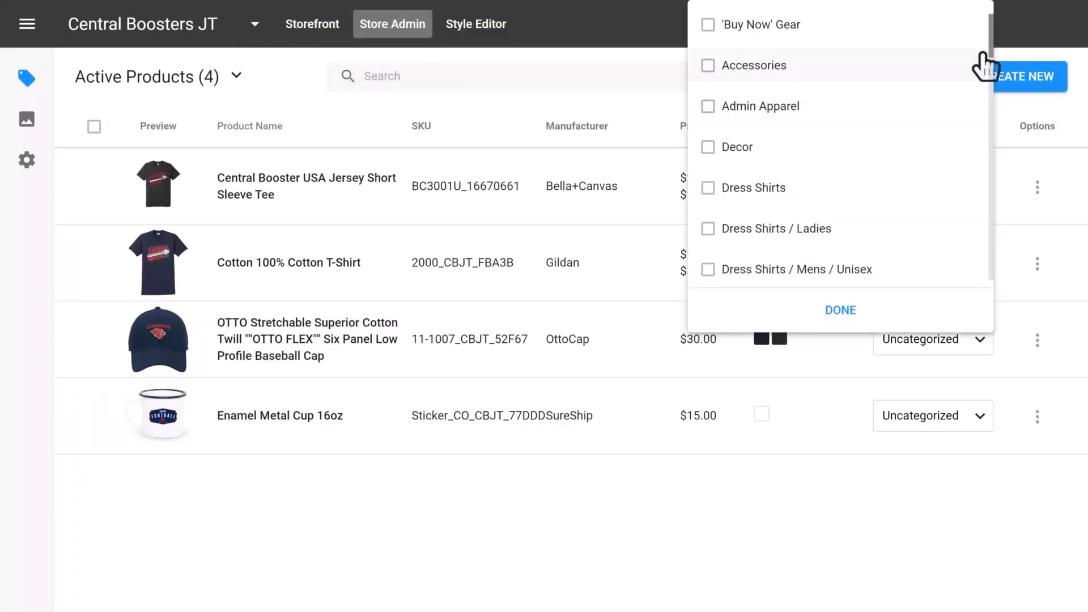
pyautogui.moveTo(991, 42); pyautogui.dragTo(985, 79)
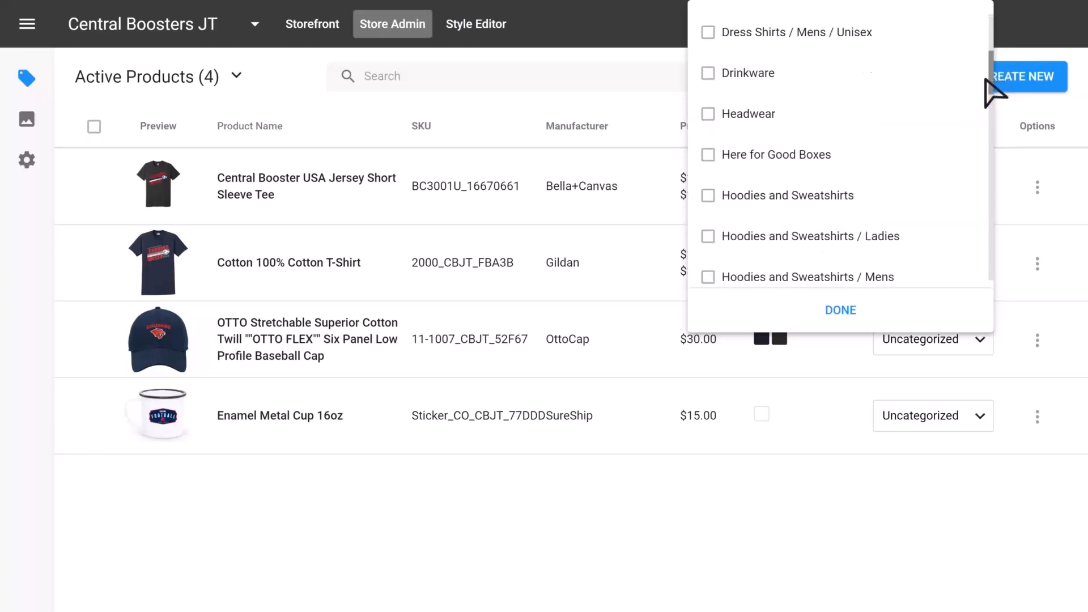
pyautogui.click(734, 114)
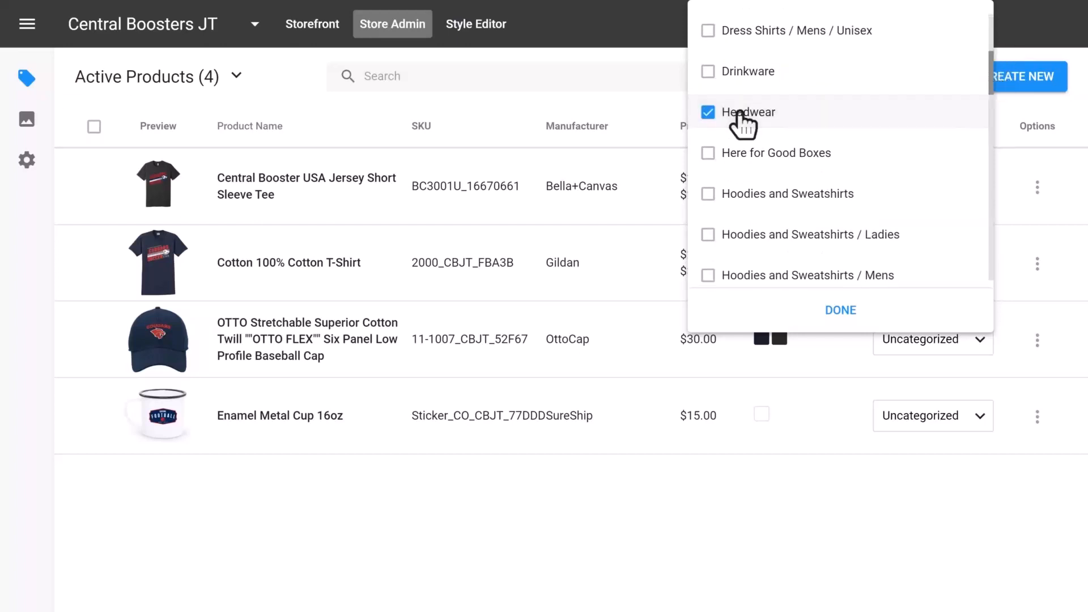
pyautogui.click(831, 311)
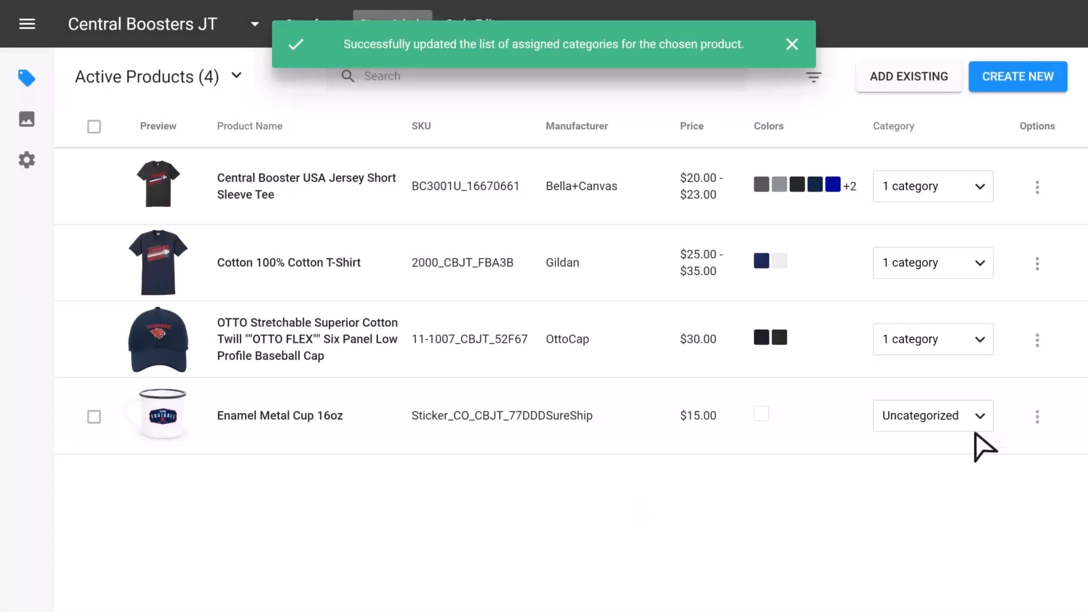
# - Assign the Enamel Metal Cup 16oz to the Accessories category
pyautogui.click(975, 432)
pyautogui.scroll(-1, 993, 118)
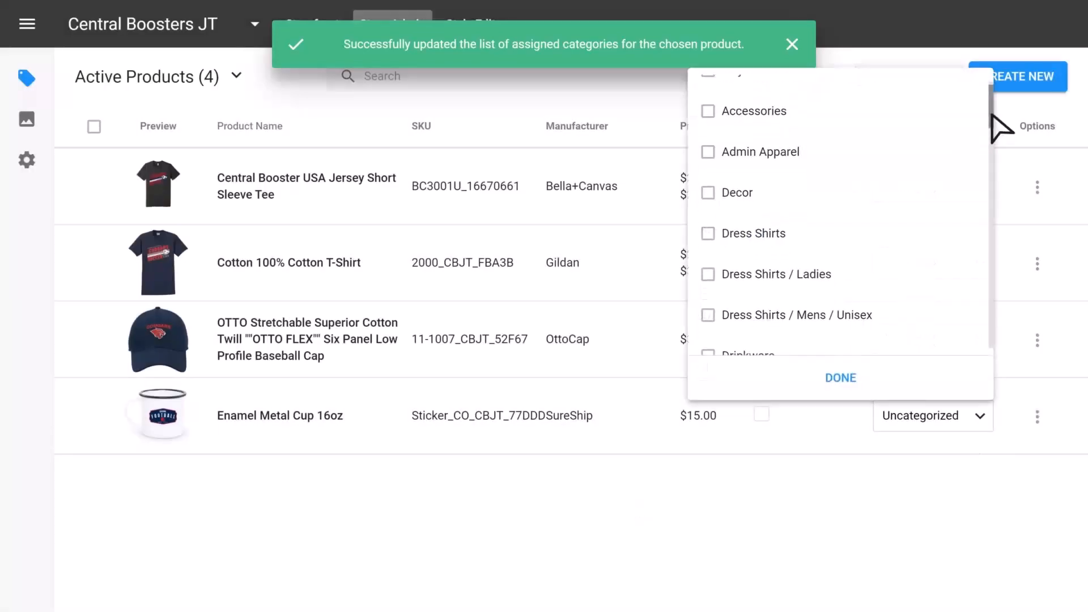
pyautogui.moveTo(991, 113); pyautogui.dragTo(981, 92)
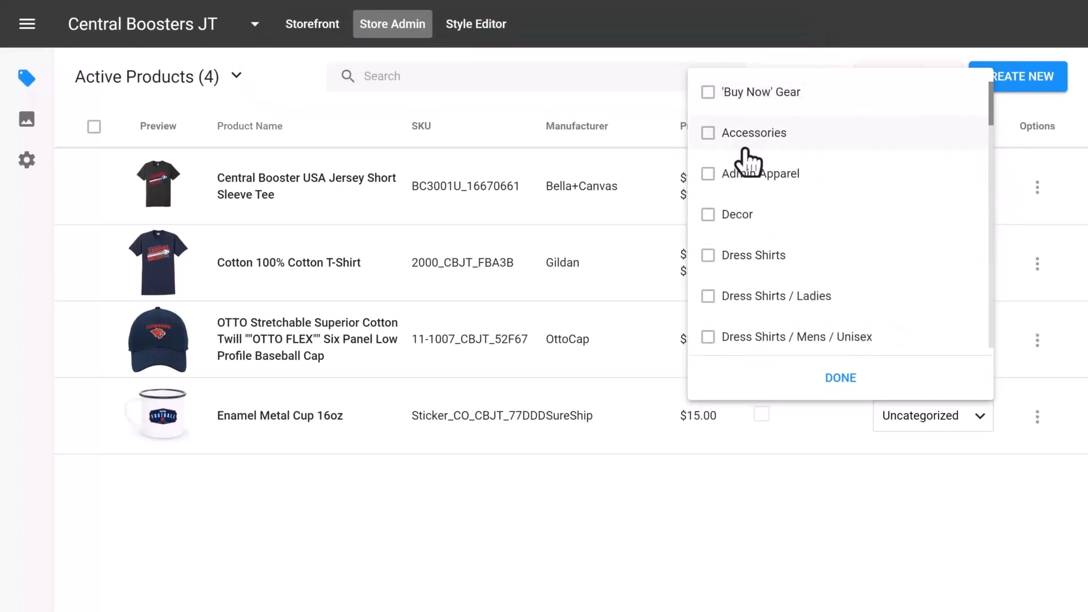
pyautogui.click(900, 140)
pyautogui.moveTo(990, 117); pyautogui.dragTo(789, 109)
pyautogui.click(842, 378)
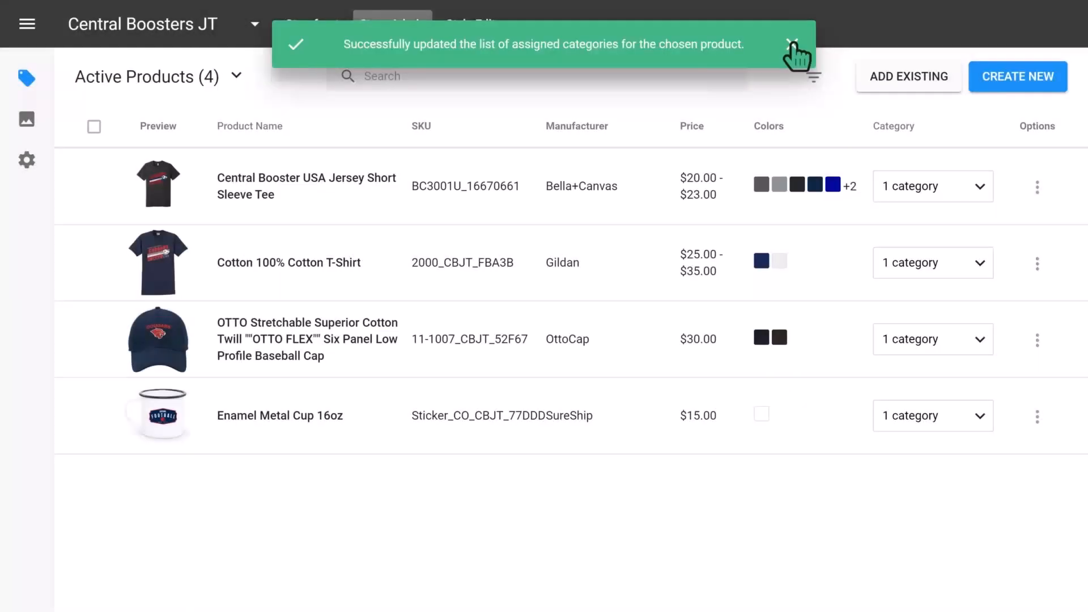
pyautogui.click(792, 44)
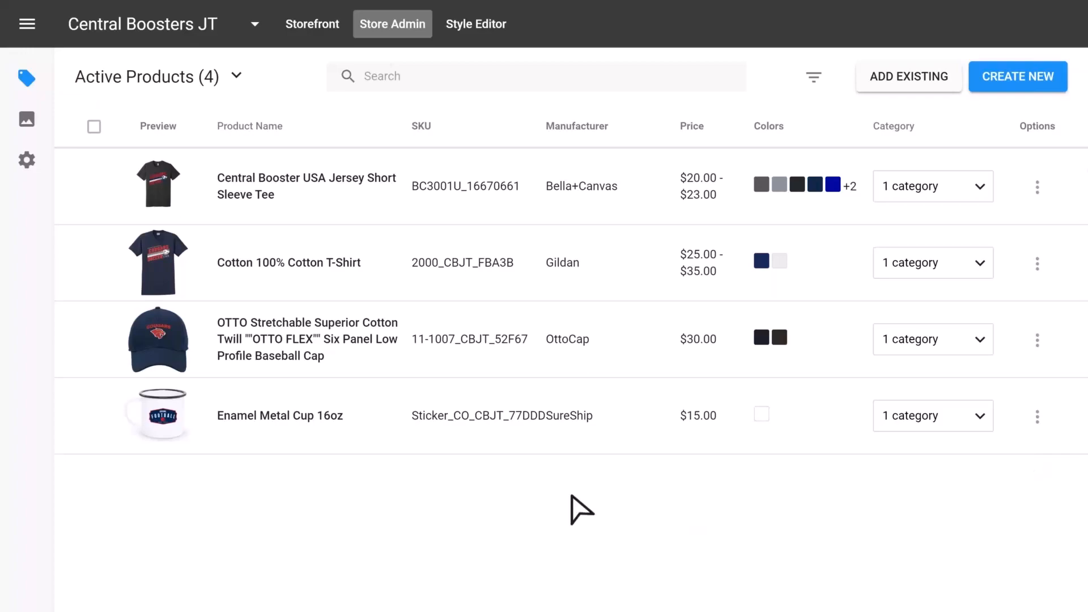
# - Go to the admin dashboard and open Bulk Product Upload under Add New Product
pyautogui.click(19, 26)
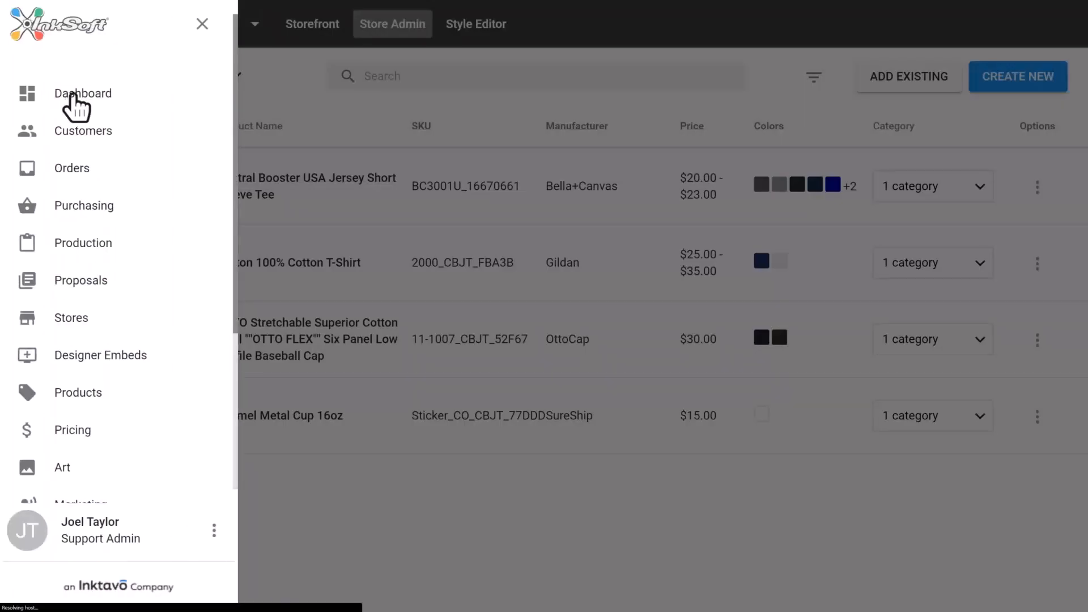
pyautogui.click(74, 97)
pyautogui.moveTo(256, 75)
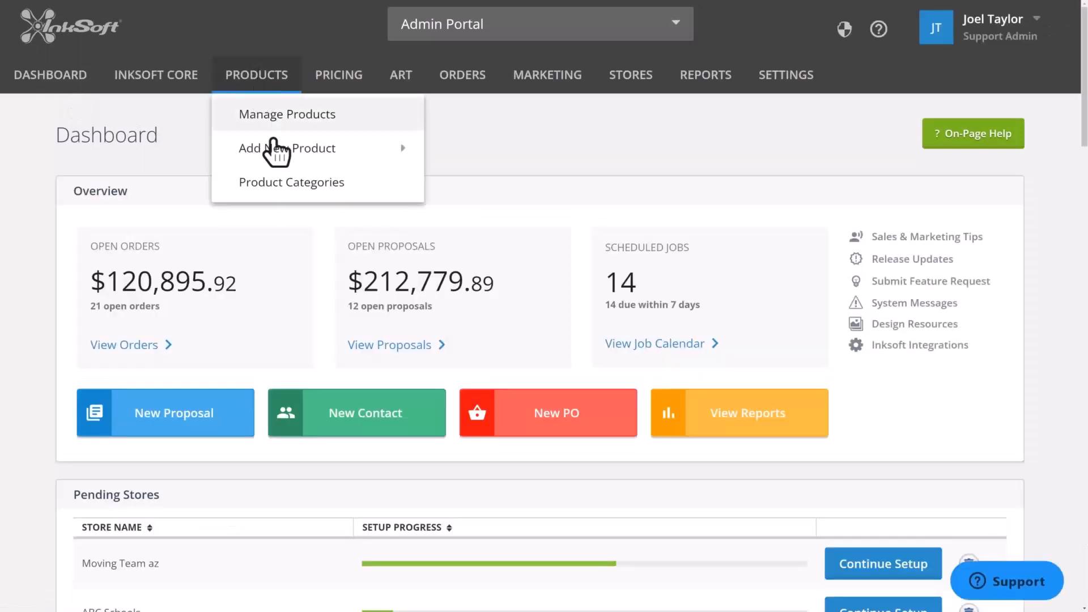
pyautogui.moveTo(275, 152)
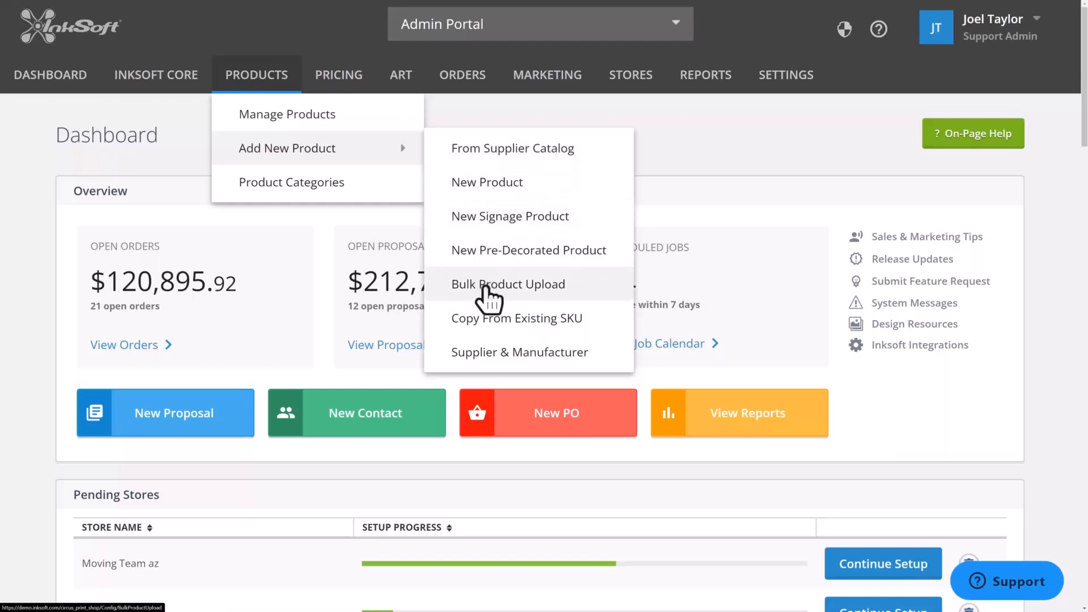
pyautogui.click(486, 295)
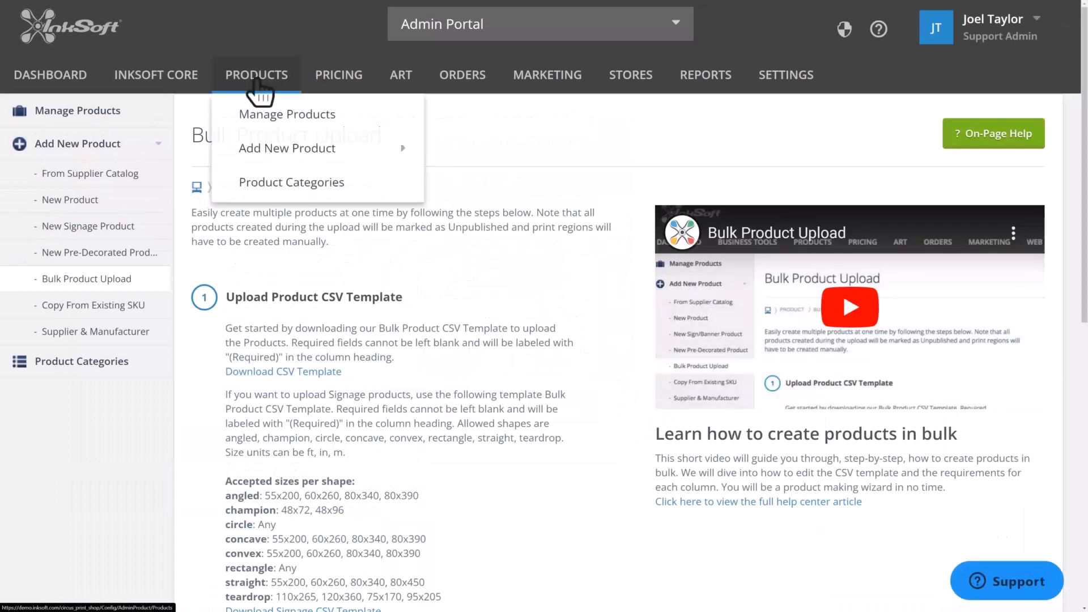
# - Download the bulk product CSV template and save it to the Desktop
pyautogui.moveTo(317, 148)
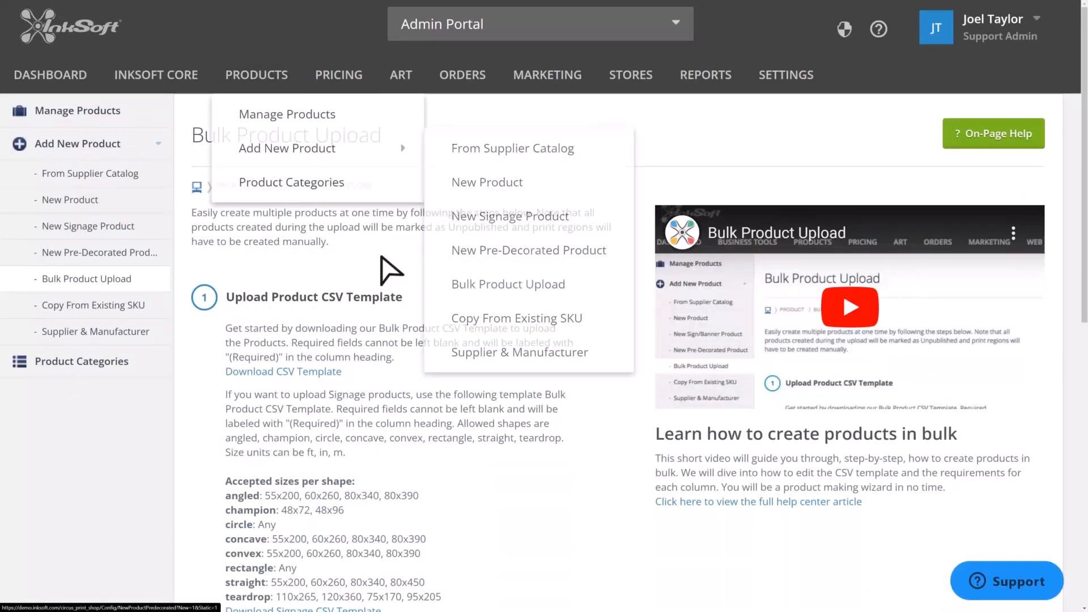
pyautogui.scroll(-2, 451, 257)
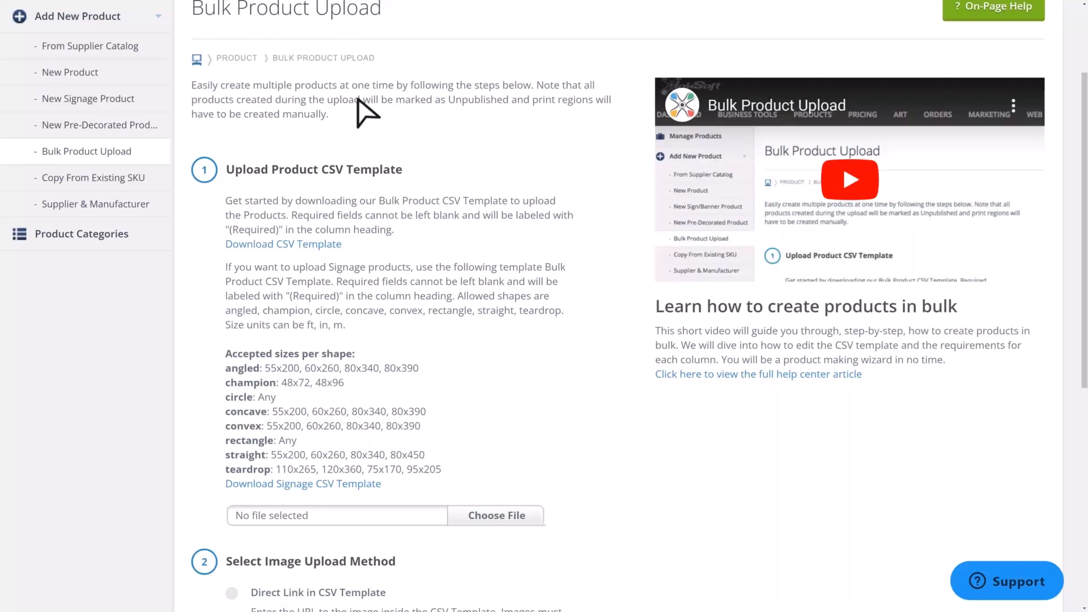
pyautogui.click(281, 244)
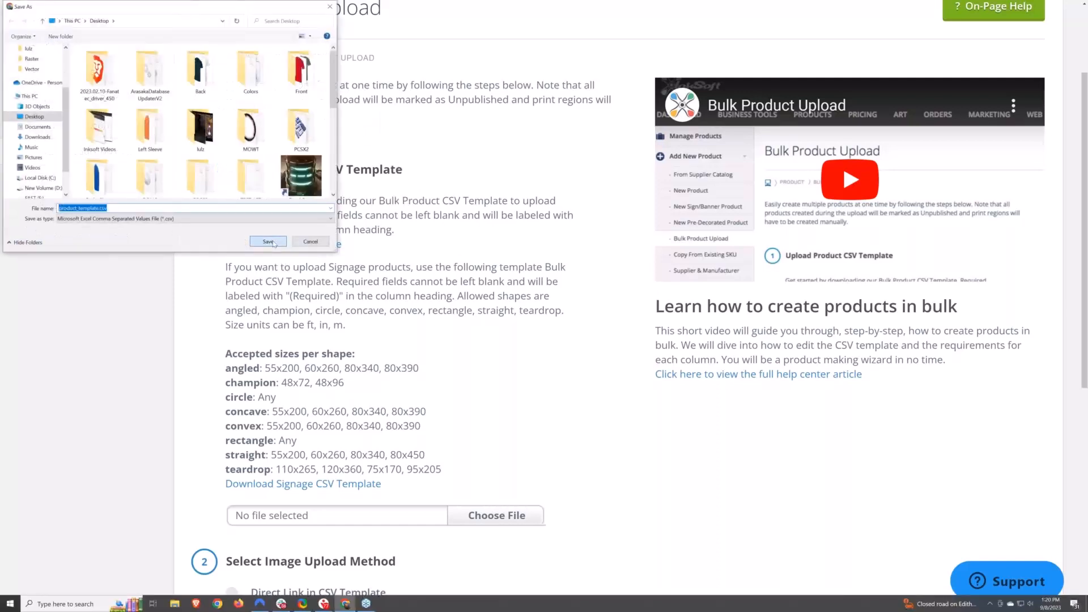
pyautogui.click(268, 241)
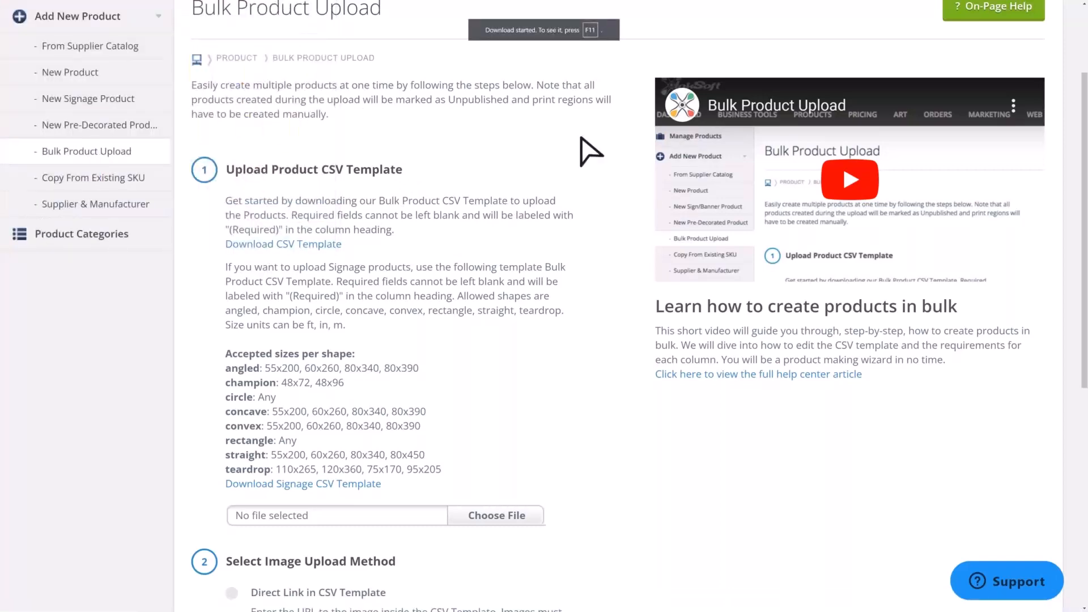
pyautogui.press('F11')
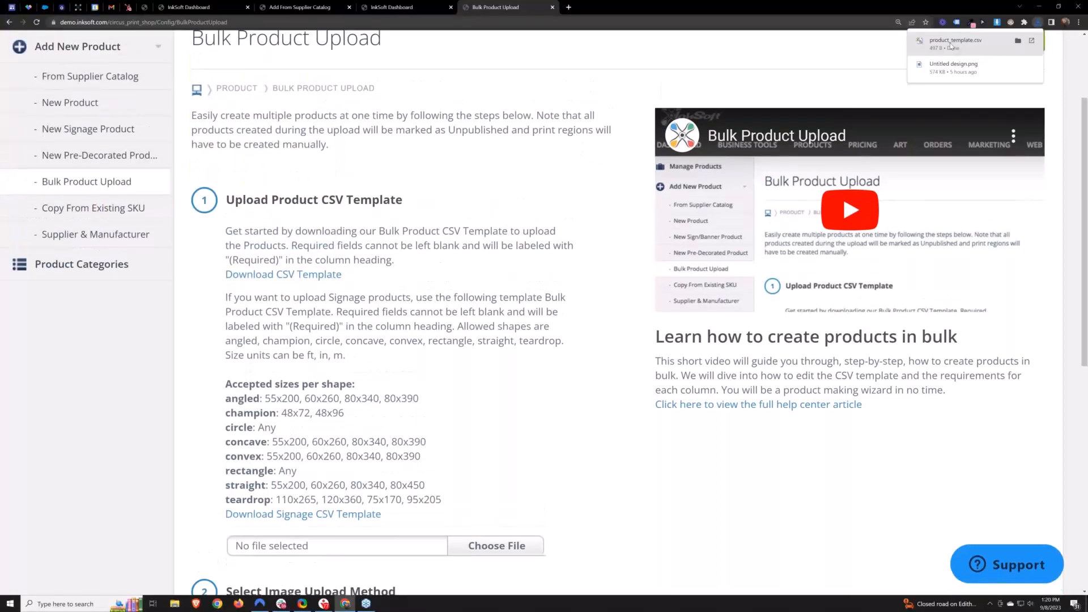
# - Open the downloaded product_template spreadsheet and widen the Webstore(s) and Product Name columns
pyautogui.click(952, 47)
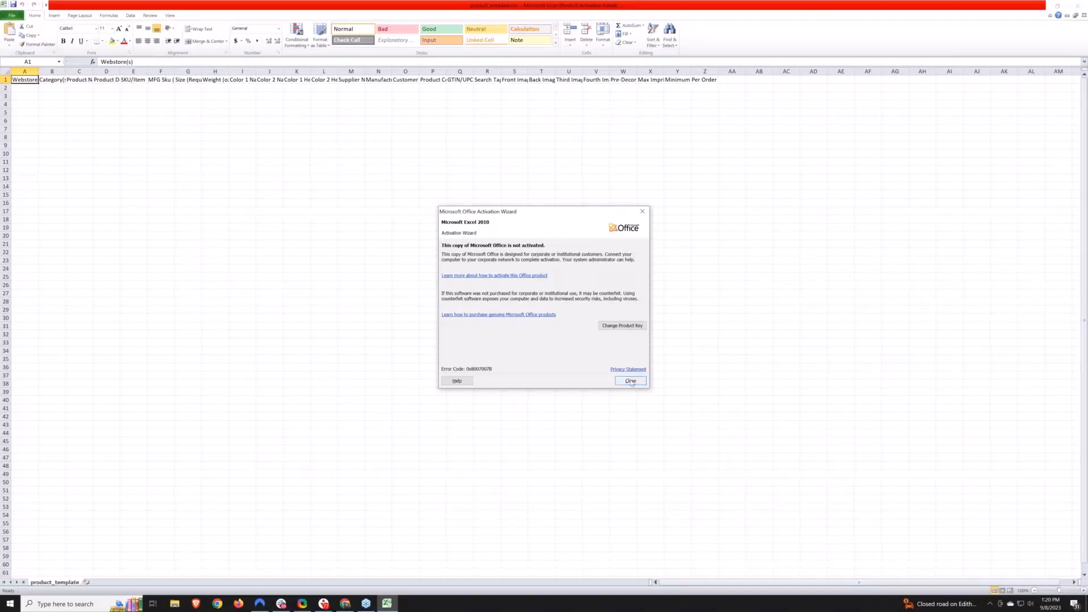
pyautogui.click(632, 382)
pyautogui.moveTo(38, 71); pyautogui.dragTo(94, 72)
pyautogui.click(45, 88)
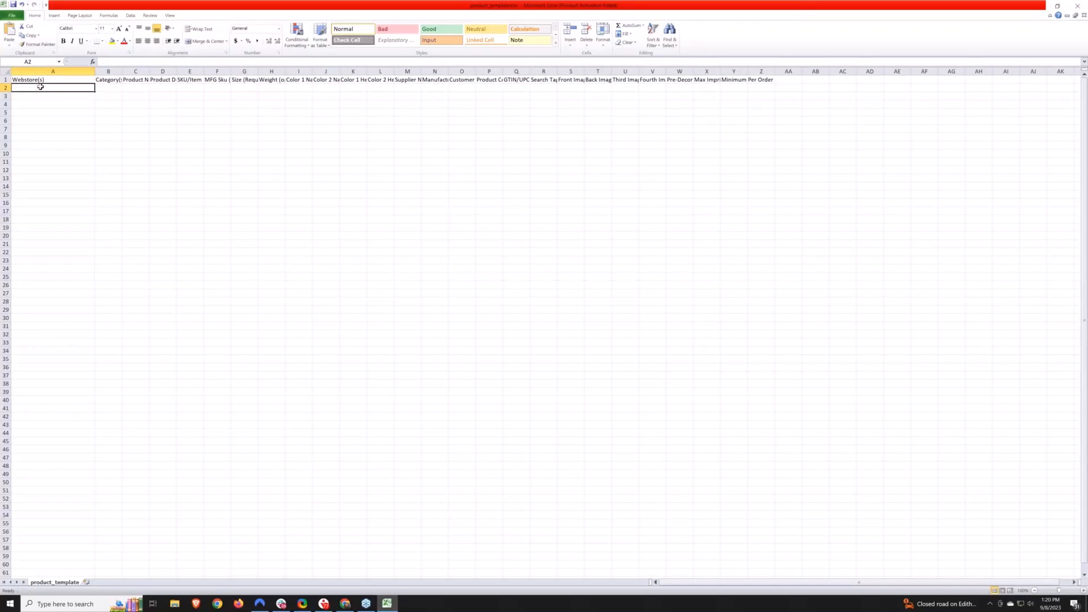
pyautogui.moveTo(122, 72); pyautogui.dragTo(235, 71)
pyautogui.click(221, 80)
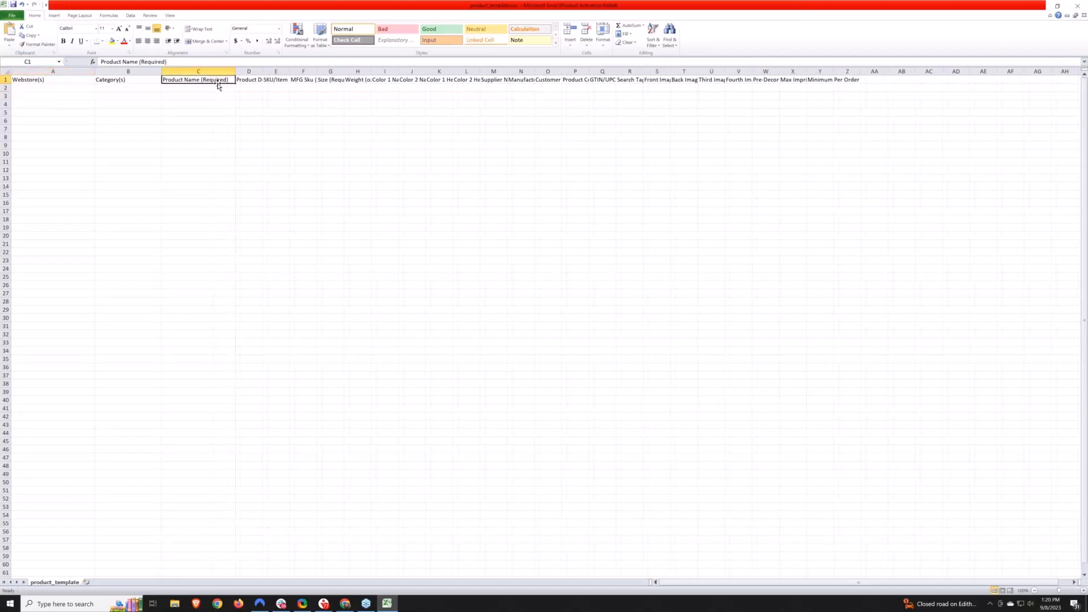
# - Widen the Product Description, SKU/Item Number, MFG Sku, Size, Weight and Color 1 Name columns to show their headings
pyautogui.click(41, 80)
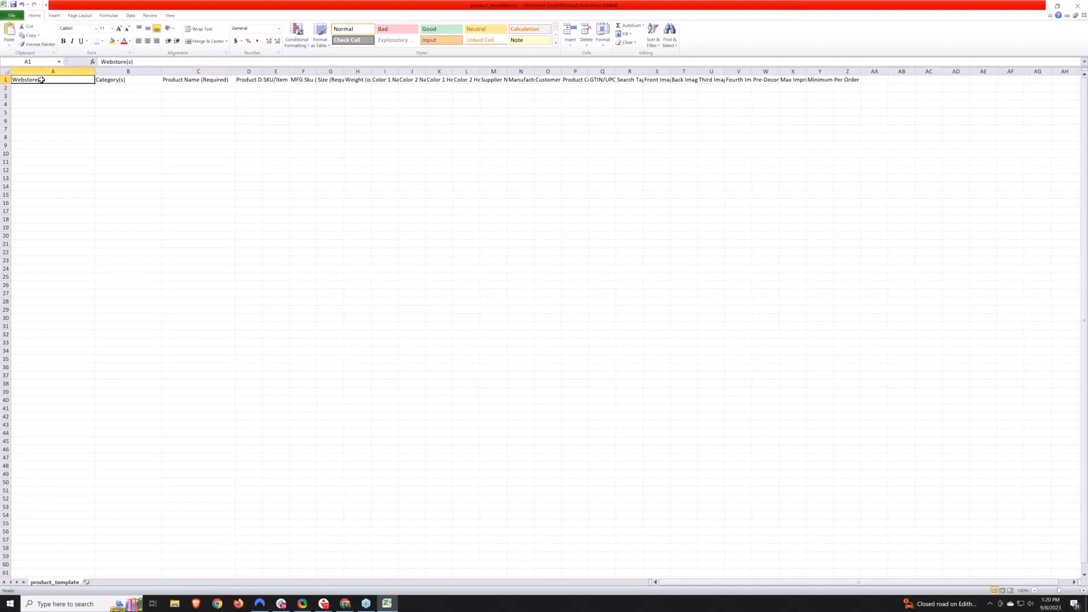
pyautogui.moveTo(263, 69); pyautogui.dragTo(421, 71)
pyautogui.click(349, 85)
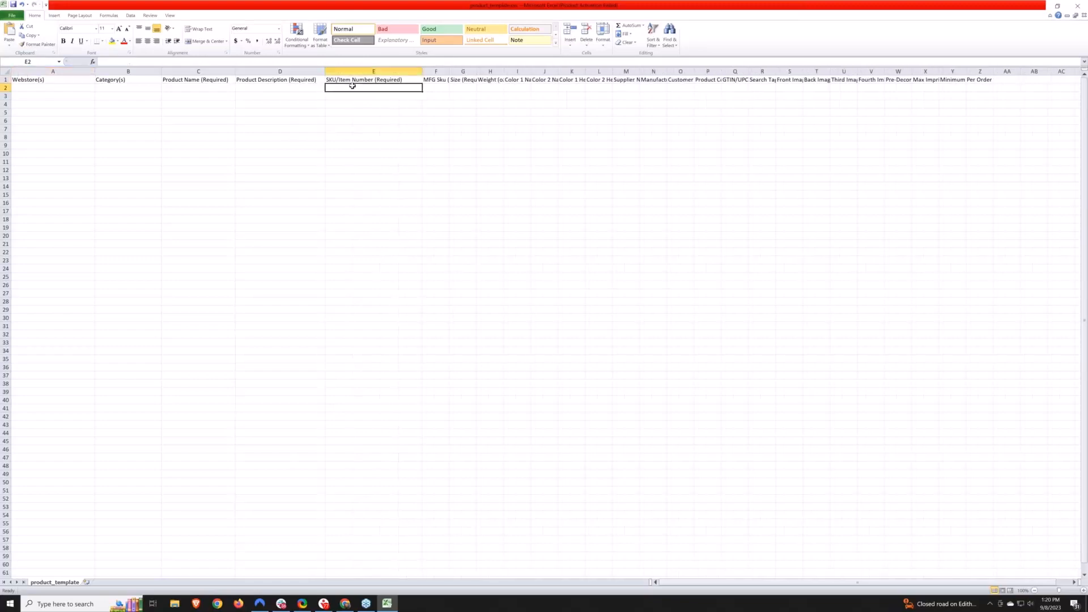
pyautogui.hotkey('ctrl', 'space')
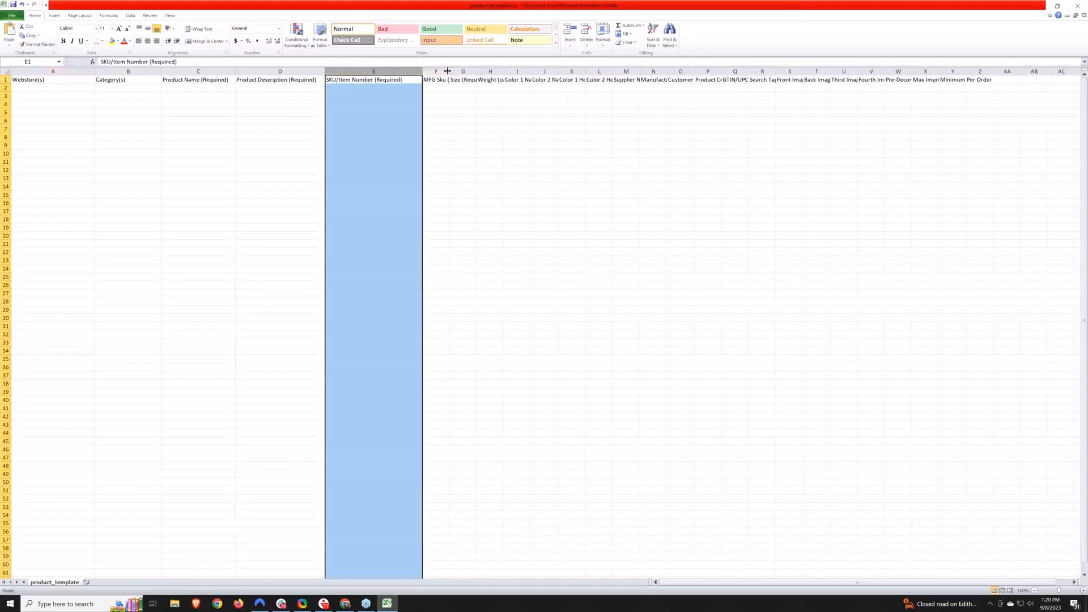
pyautogui.moveTo(449, 72); pyautogui.dragTo(493, 71)
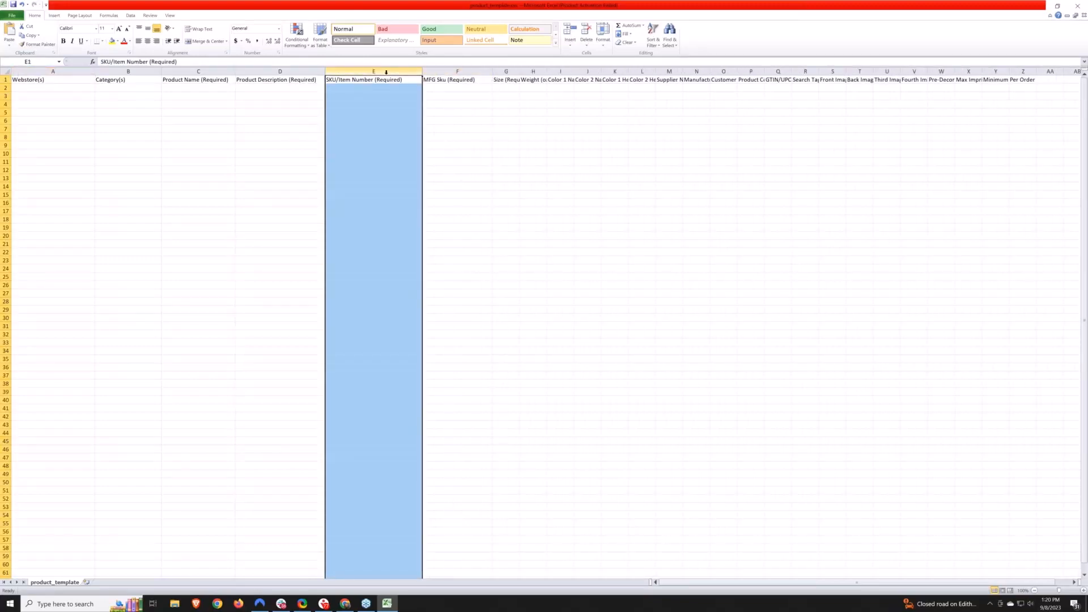
pyautogui.click(456, 72)
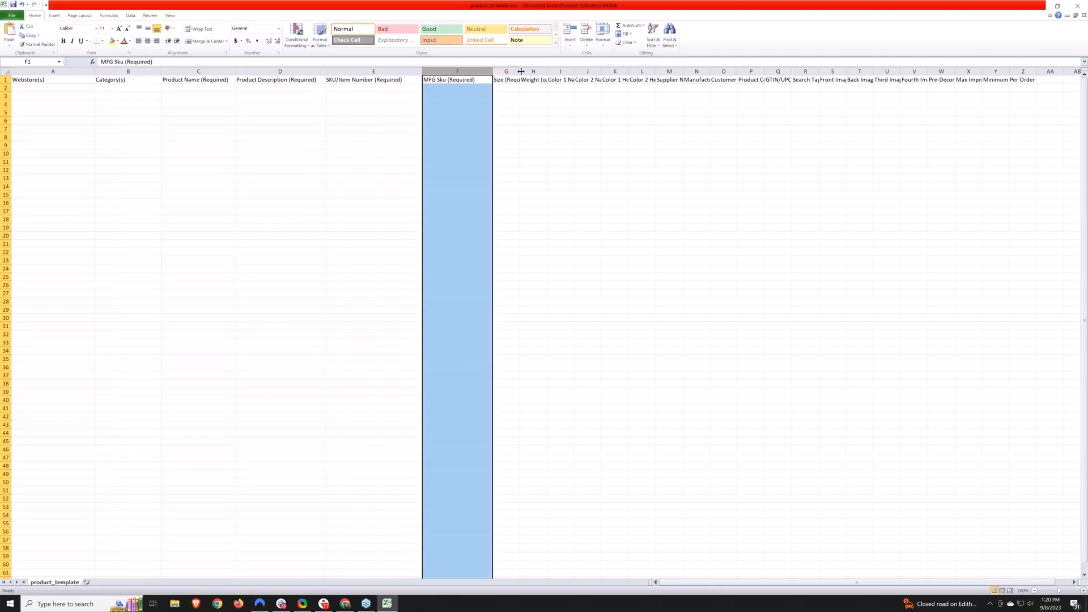
pyautogui.moveTo(518, 71); pyautogui.dragTo(588, 72)
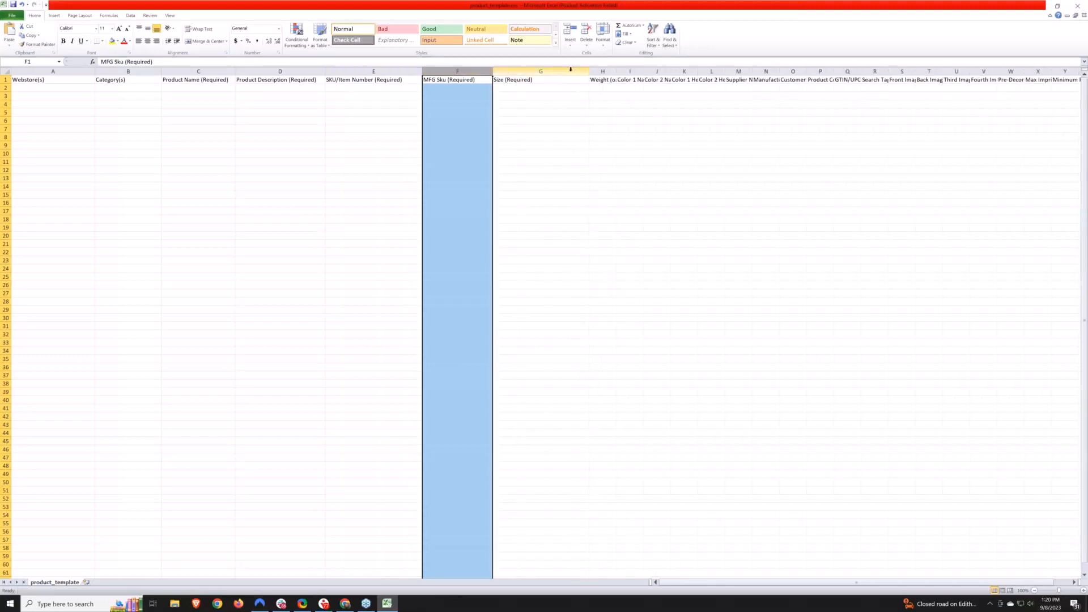
pyautogui.moveTo(616, 72); pyautogui.dragTo(674, 74)
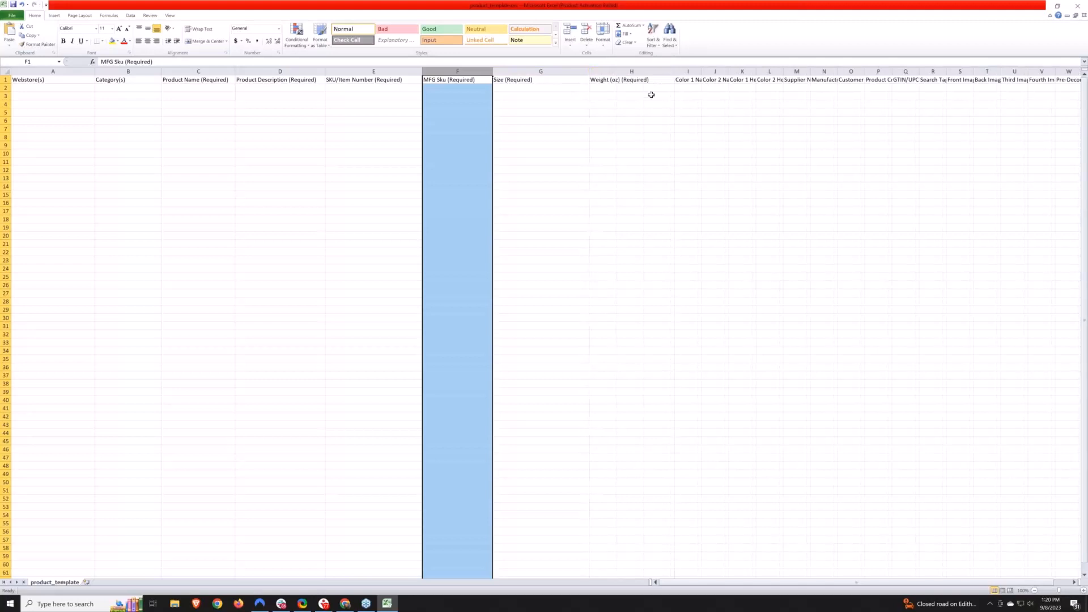
pyautogui.click(533, 71)
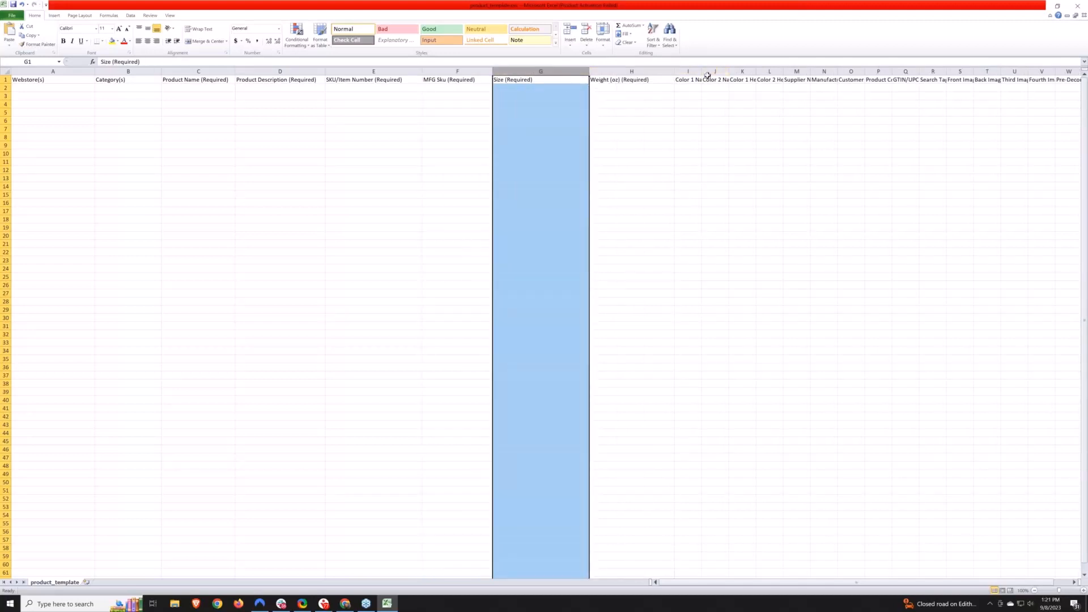
pyautogui.moveTo(702, 72); pyautogui.dragTo(848, 71)
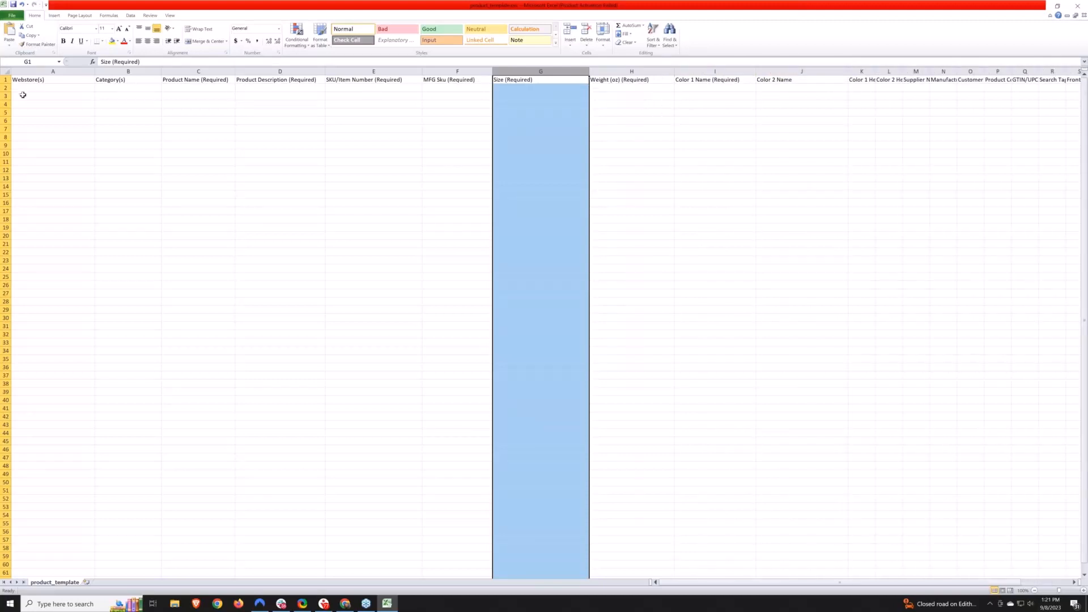
# - Close the product_template spreadsheet without saving the changes
pyautogui.moveTo(17, 88); pyautogui.dragTo(731, 551)
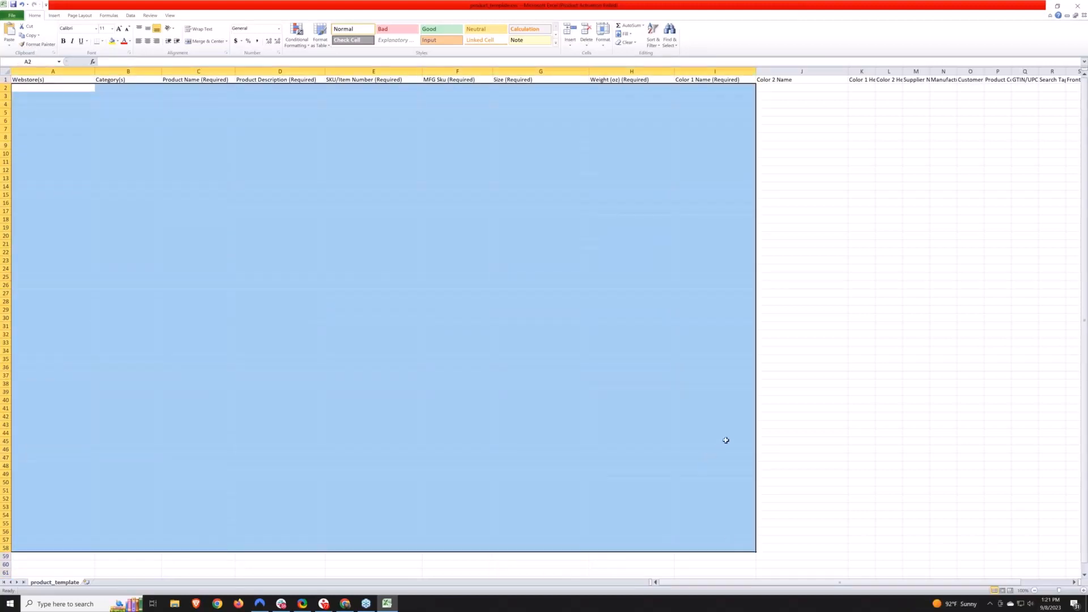
pyautogui.click(1079, 5)
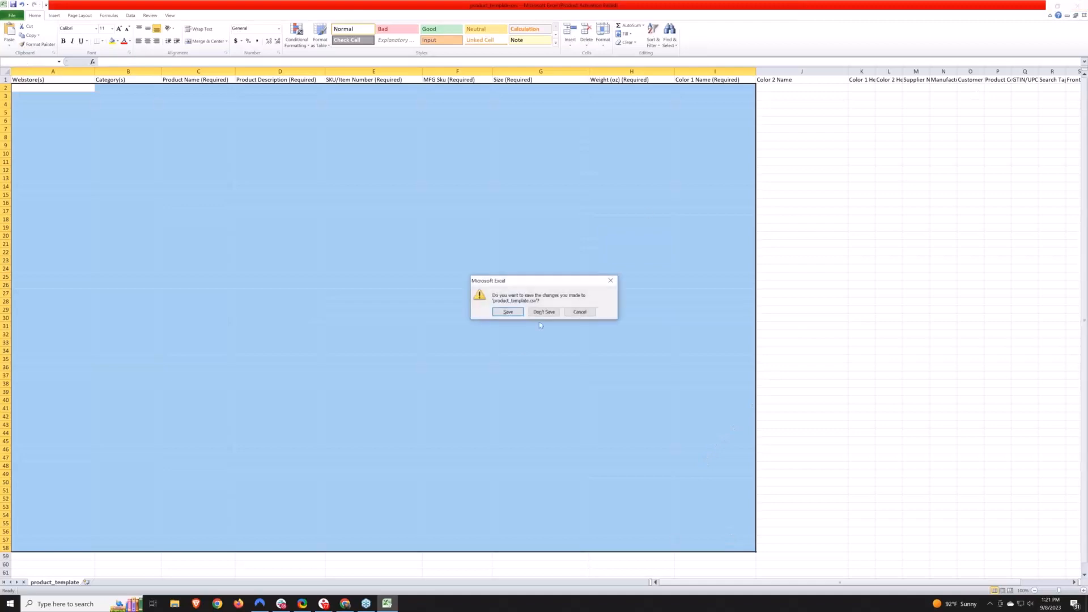
pyautogui.click(546, 313)
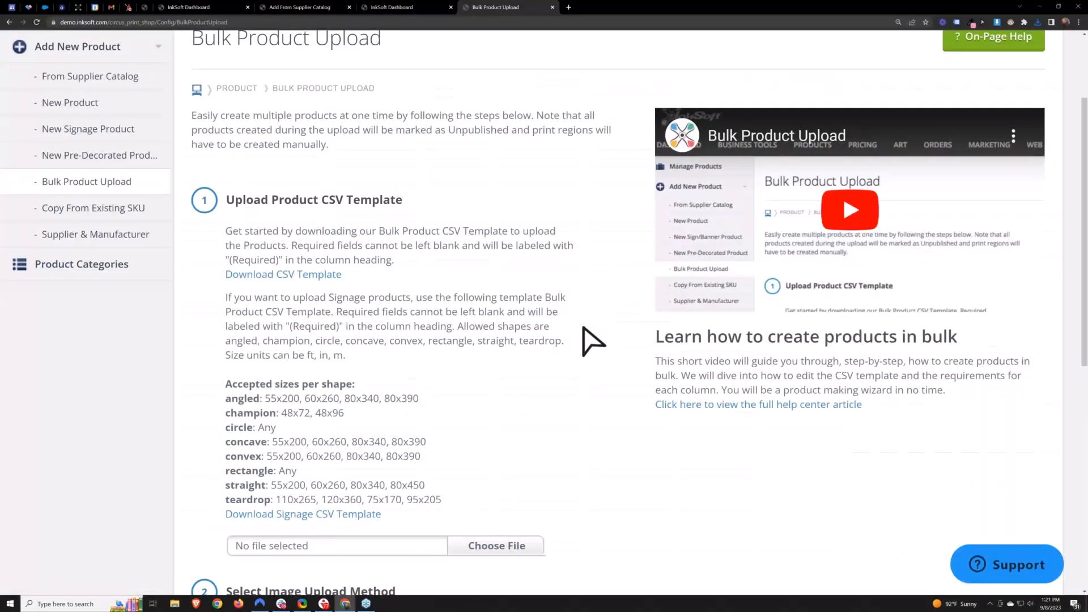
# - Choose Upload from Zip Folder as the image upload method on the Bulk Product Upload page
pyautogui.scroll(-2, 627, 357)
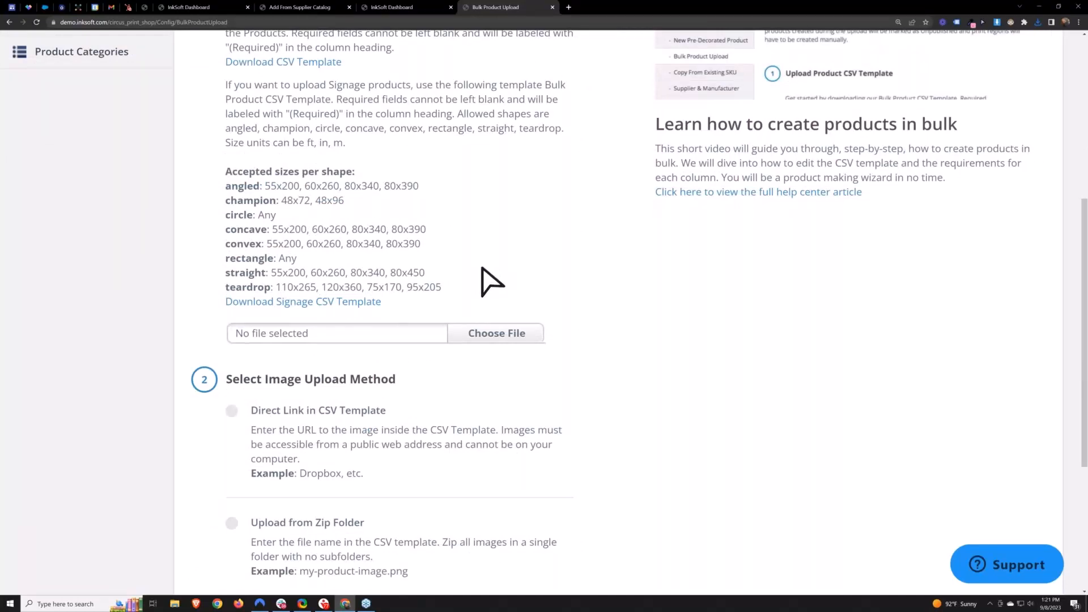
pyautogui.scroll(-2, 627, 321)
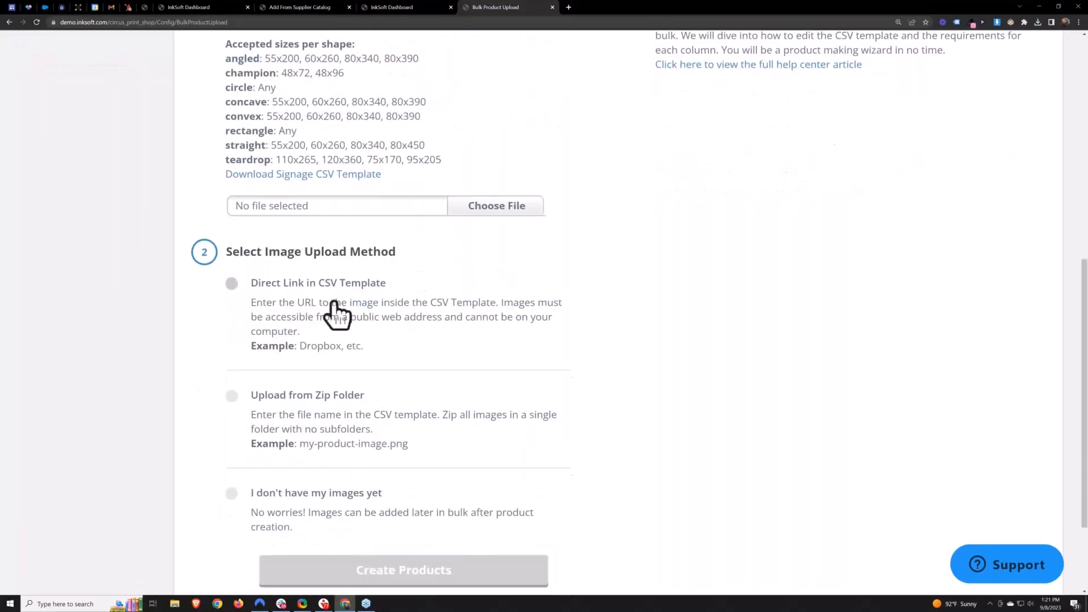
pyautogui.moveTo(395, 253); pyautogui.dragTo(227, 262)
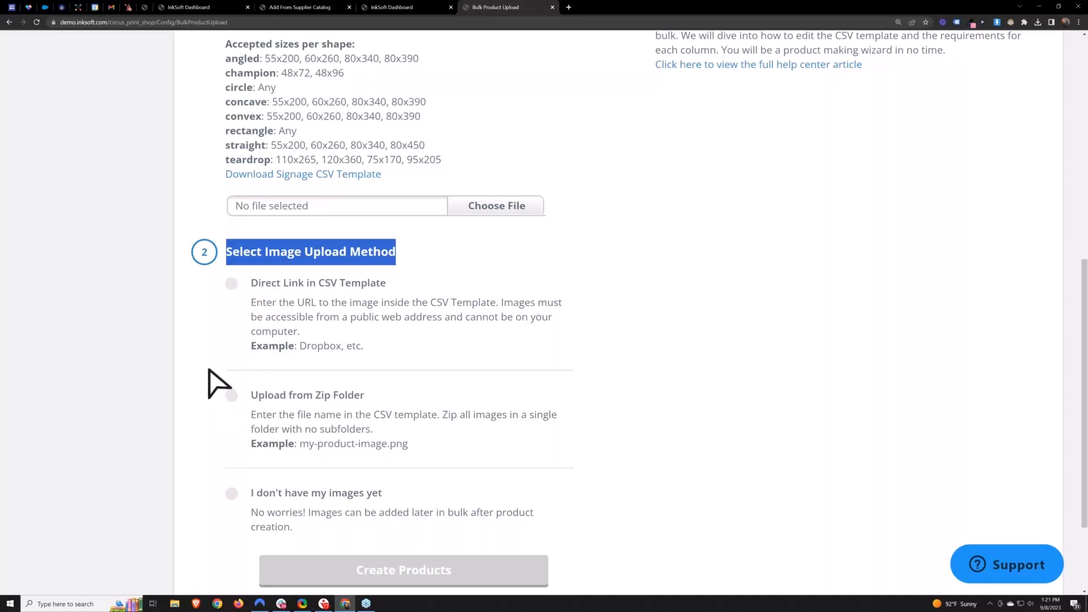
pyautogui.click(232, 395)
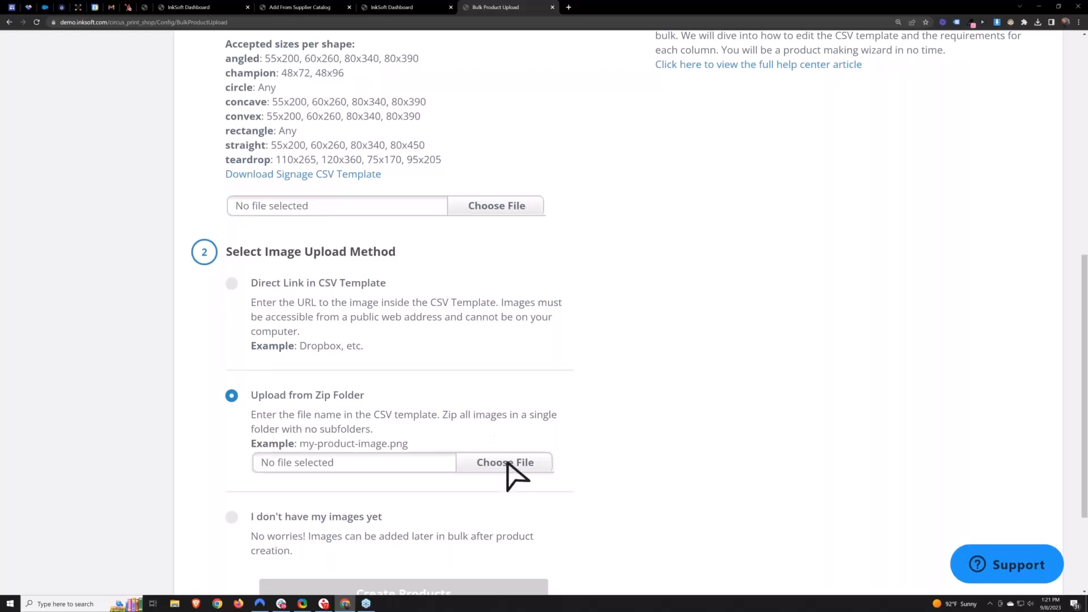
pyautogui.scroll(-2, 646, 399)
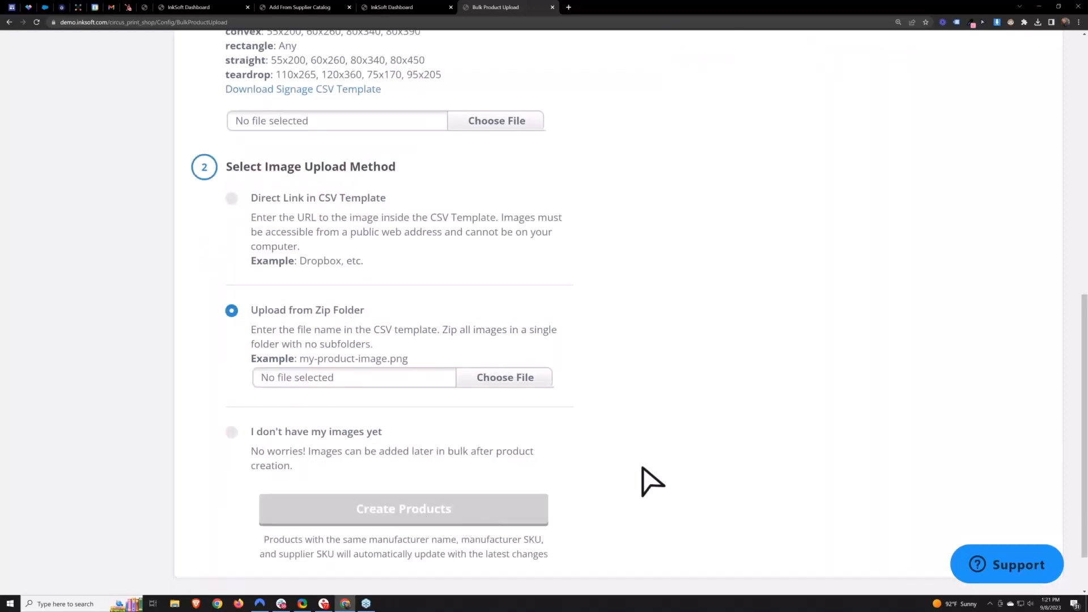
pyautogui.scroll(4, 652, 482)
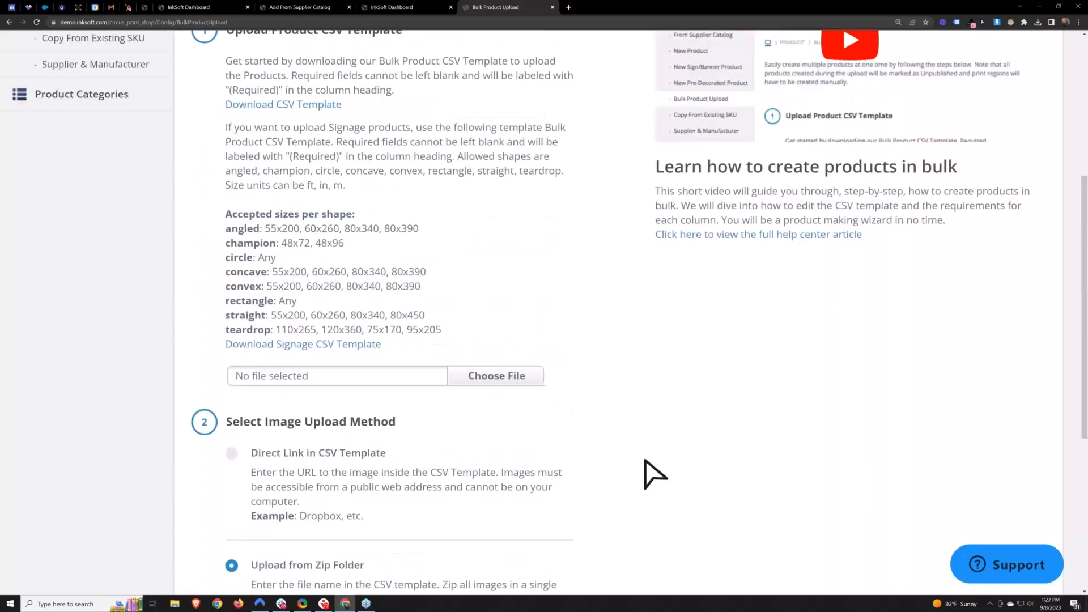
pyautogui.scroll(-2, 657, 466)
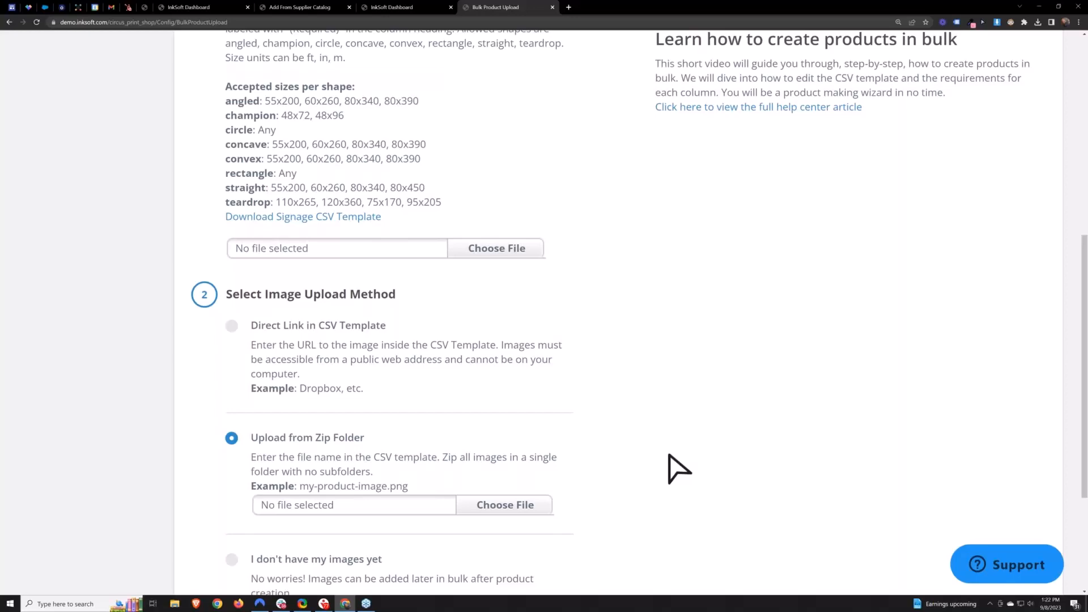
pyautogui.scroll(3, 678, 468)
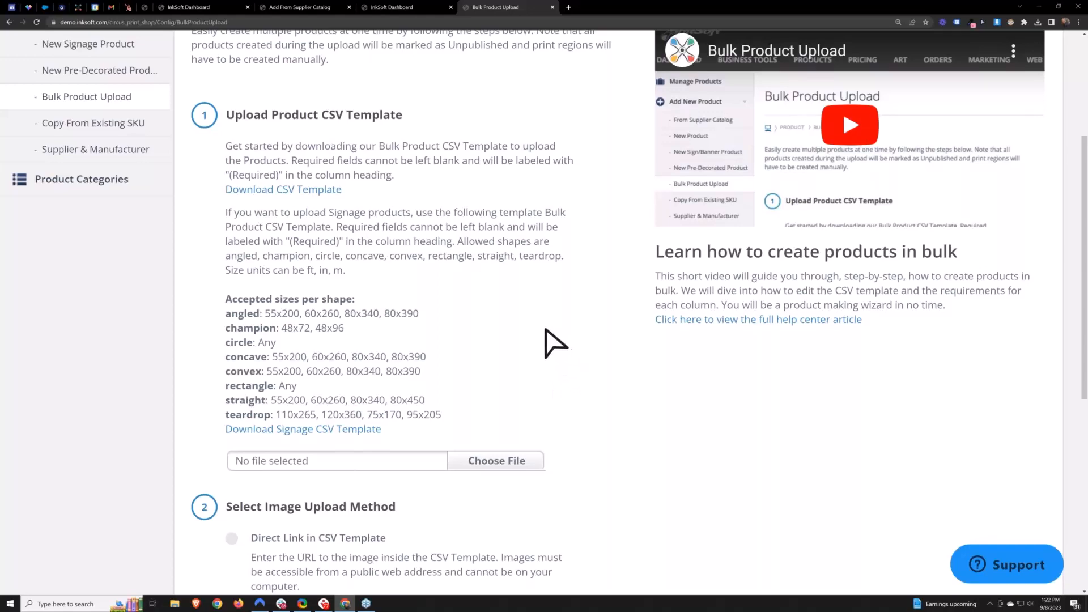
pyautogui.scroll(4, 534, 335)
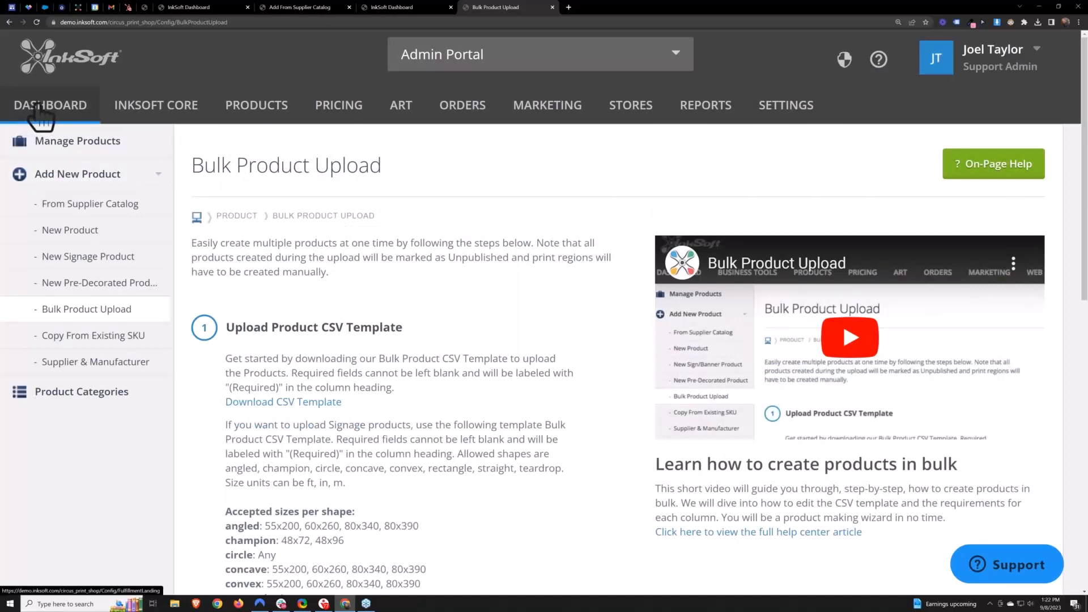
# - Open the Central Boosters JT store and go to its Store Admin product list
pyautogui.moveTo(642, 121)
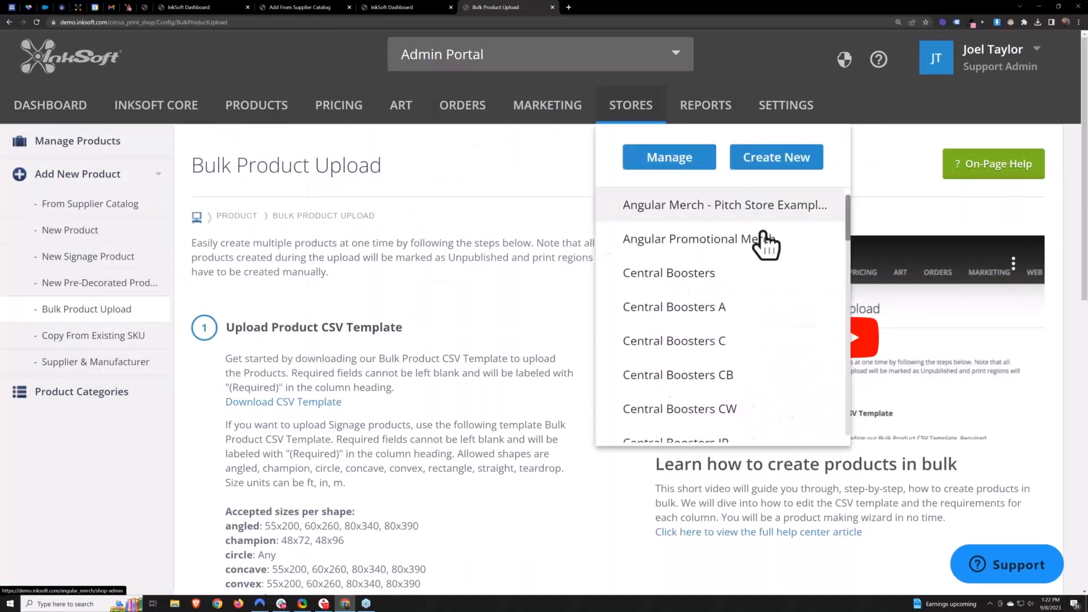
pyautogui.scroll(-3, 766, 245)
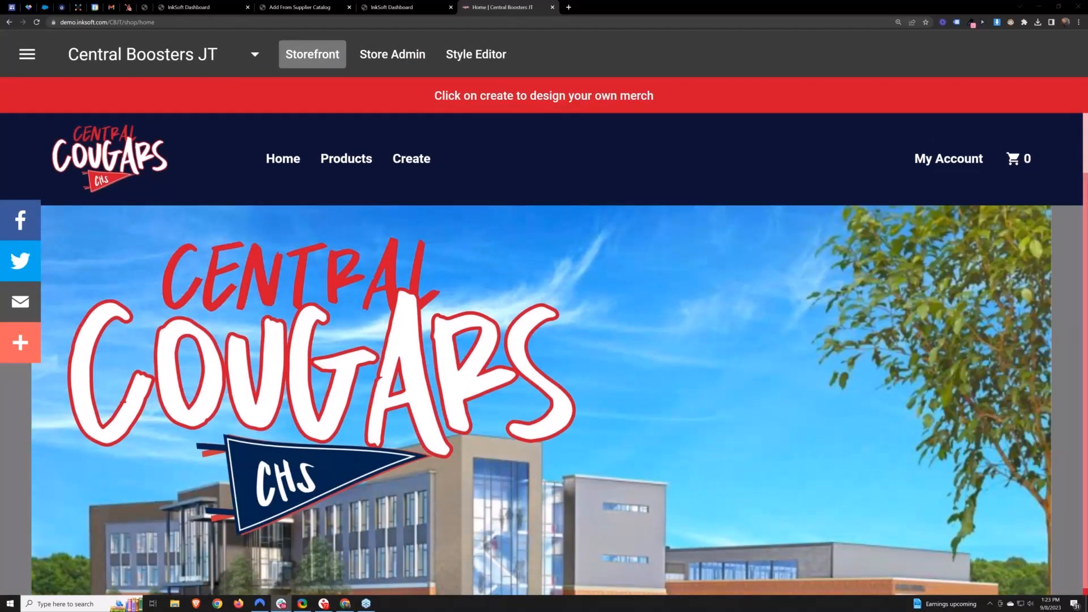
pyautogui.click(383, 54)
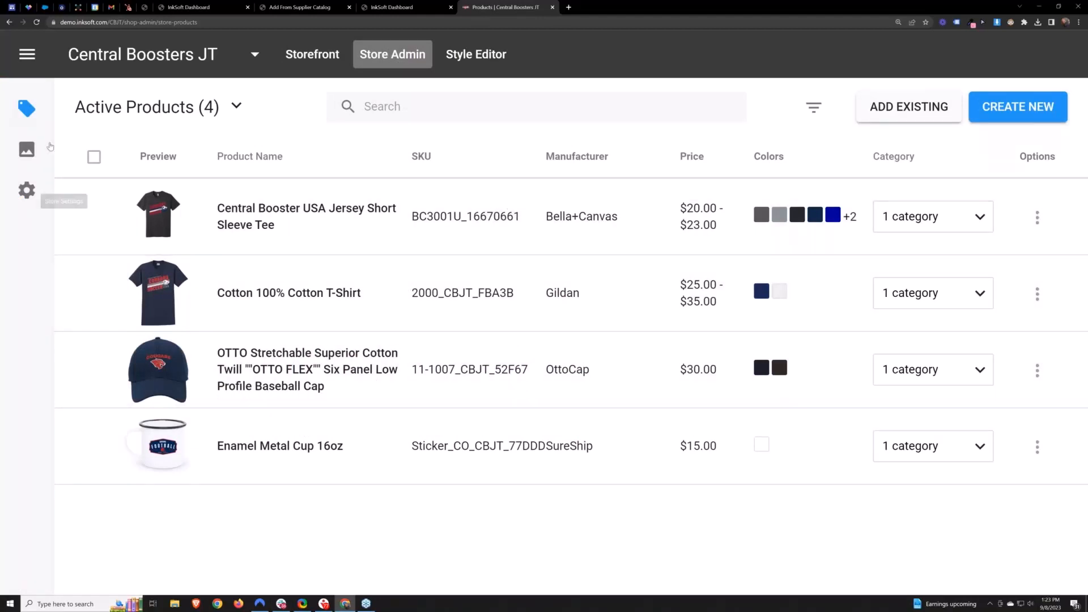
# - Return to the admin Dashboard from the store's side menu and switch the browser to full screen
pyautogui.click(28, 54)
pyautogui.rightClick(86, 124)
pyautogui.click(108, 130)
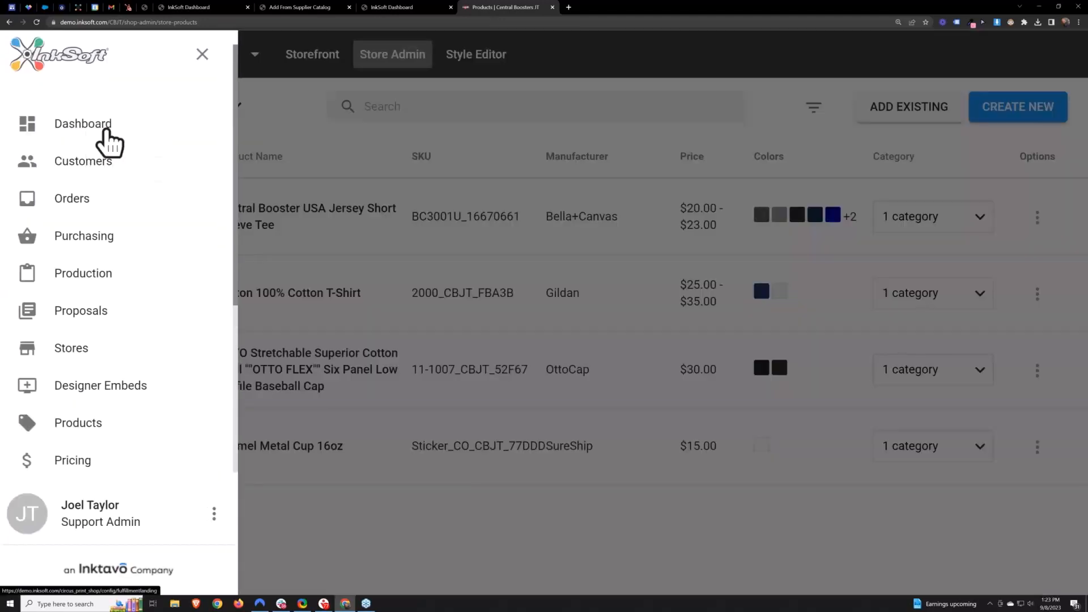
pyautogui.click(620, 9)
pyautogui.press('F11')
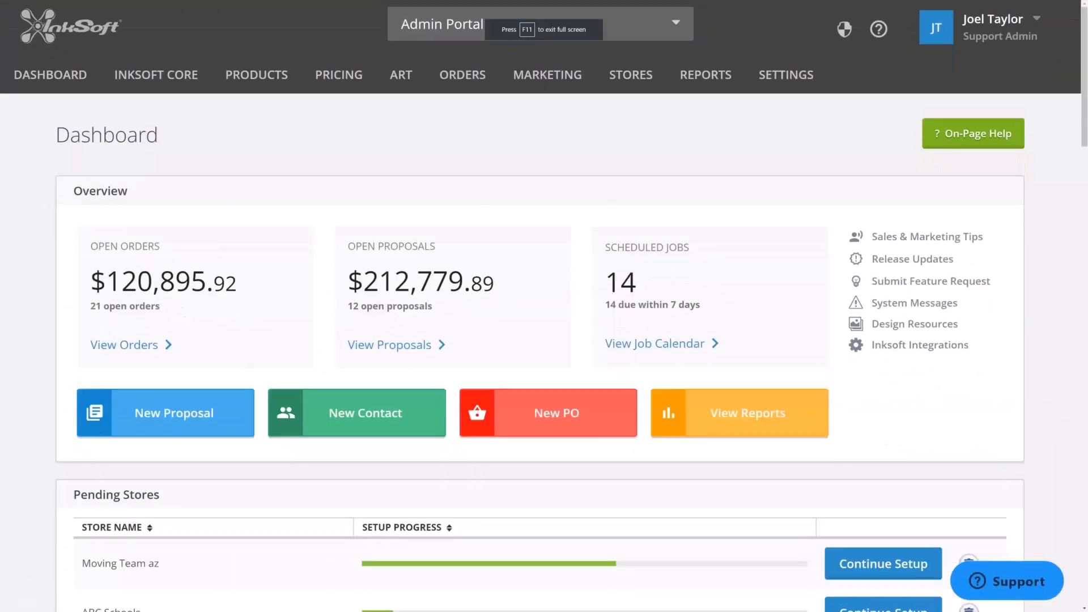
# - Open Manage Products and search the product catalog for 3001
pyautogui.moveTo(257, 79)
pyautogui.click(265, 115)
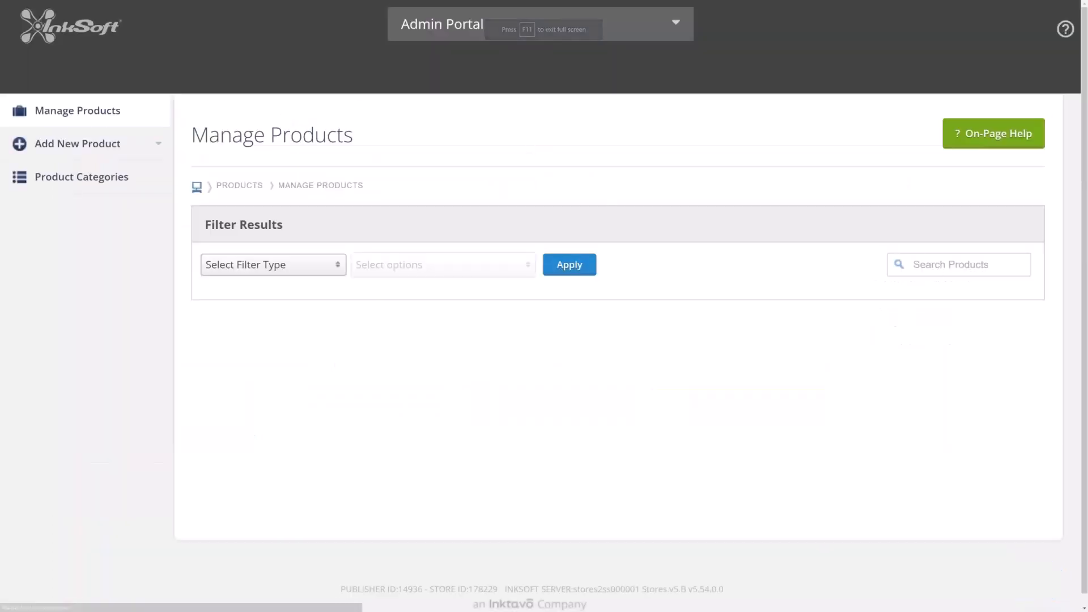
pyautogui.click(954, 270)
pyautogui.write('3001')
pyautogui.press('Return')
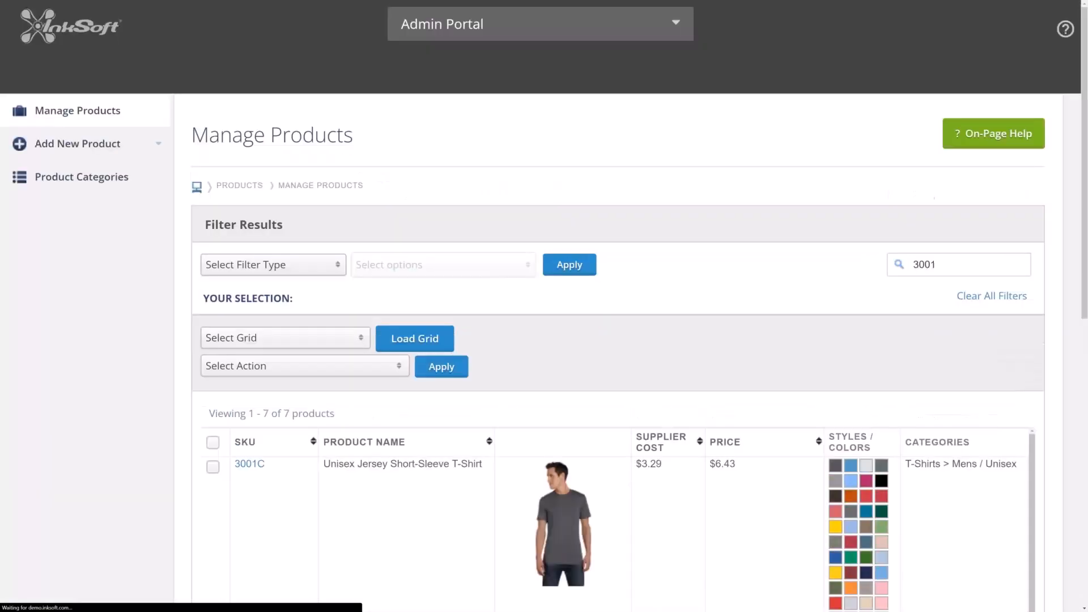
# - Open the BC3001U Bella+Canvas Made In The USA tee for editing and go to its Colors & Images section
pyautogui.scroll(-10, 48, 335)
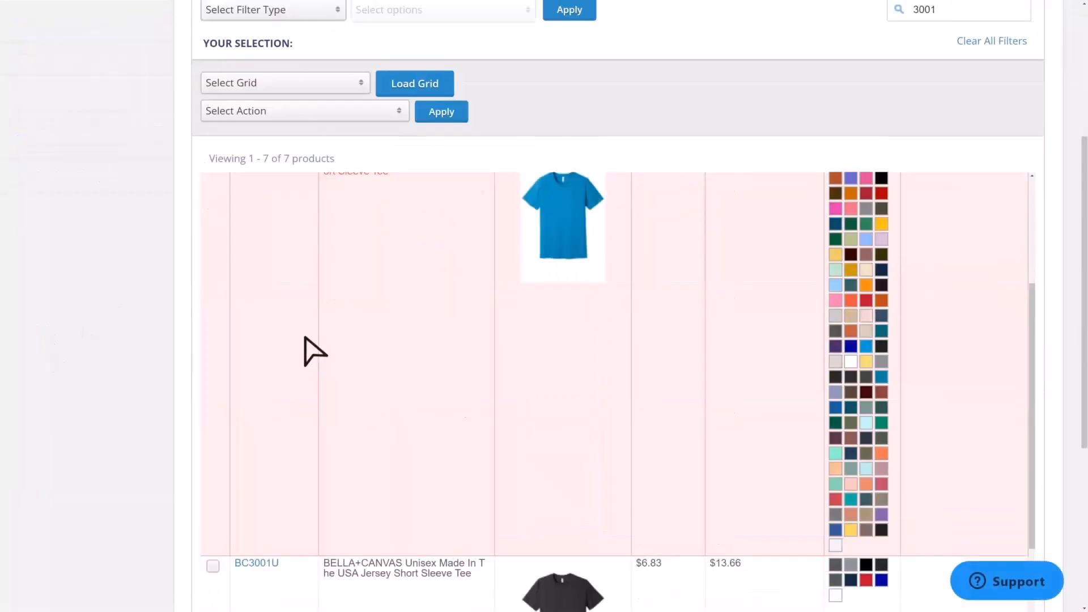
pyautogui.click(258, 391)
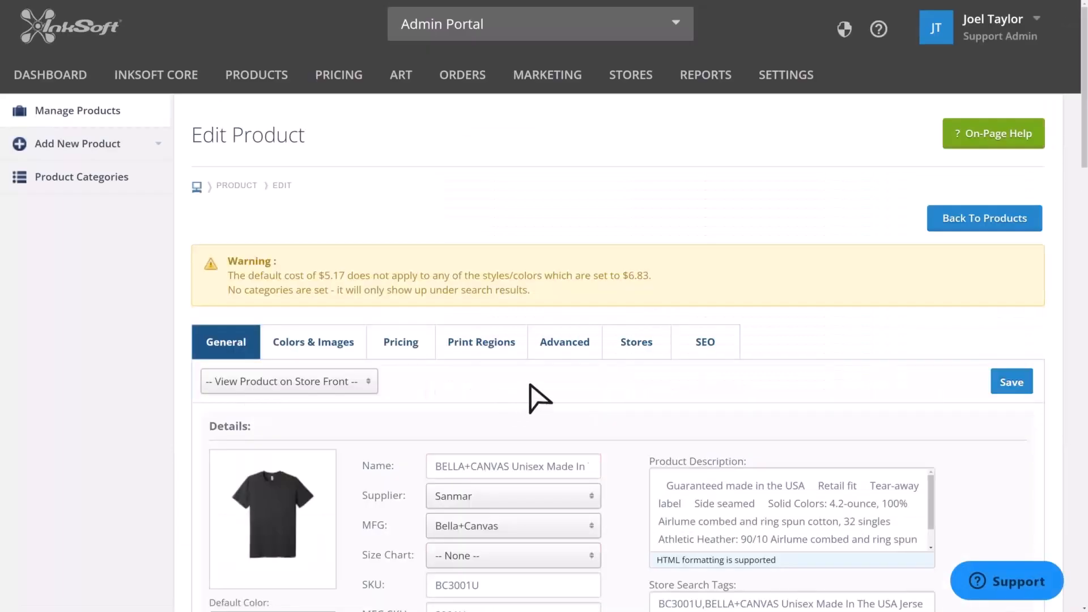
pyautogui.scroll(-9, 539, 399)
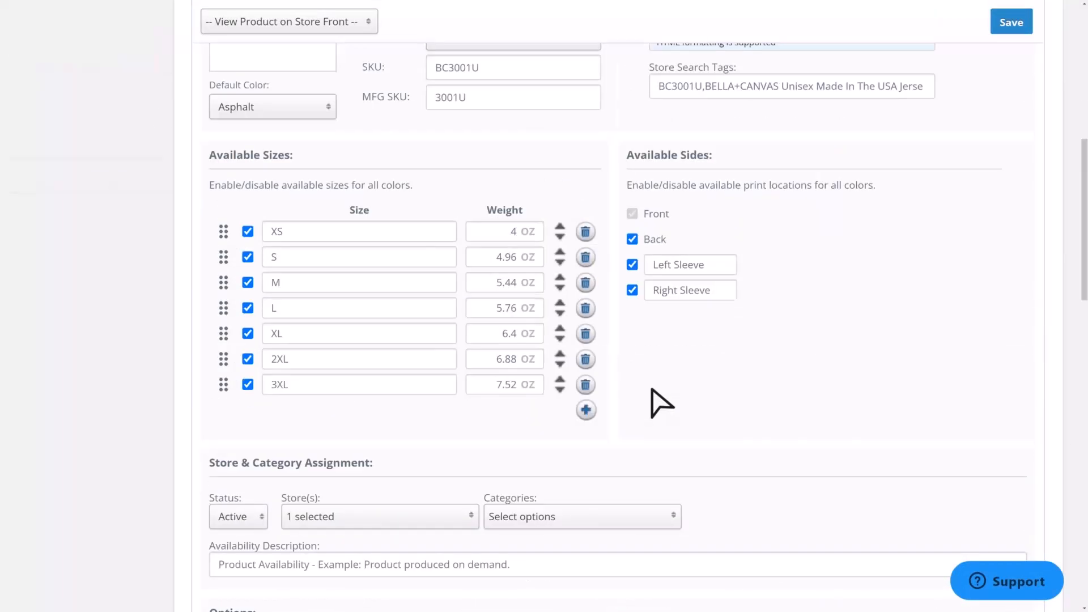
pyautogui.scroll(6, 660, 403)
pyautogui.click(292, 87)
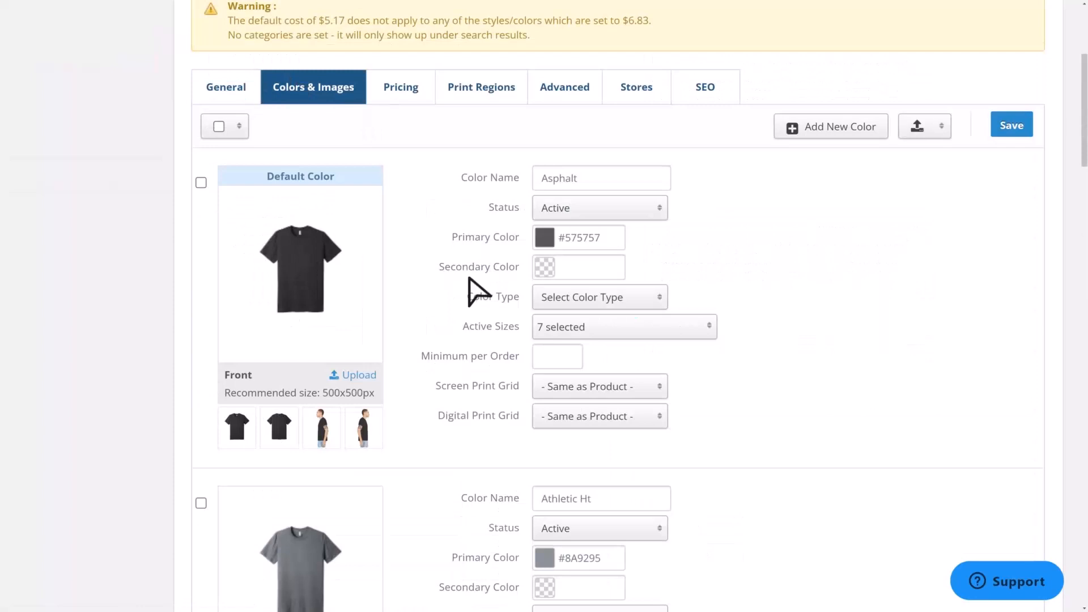
# - Preview the default color's front, back and sleeve image thumbnails
pyautogui.scroll(2, 475, 291)
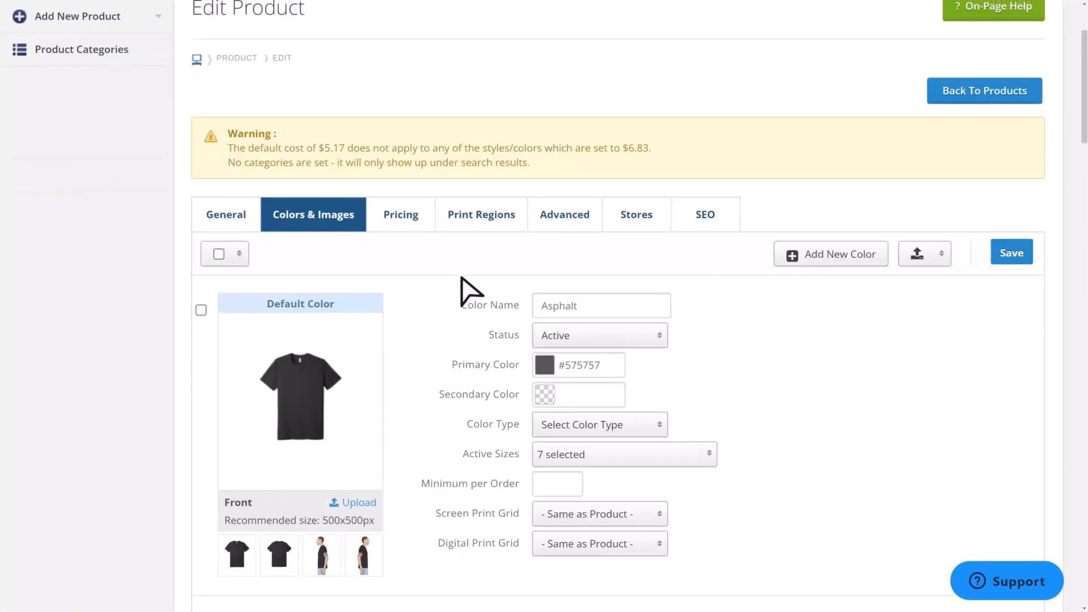
pyautogui.click(318, 560)
pyautogui.click(363, 561)
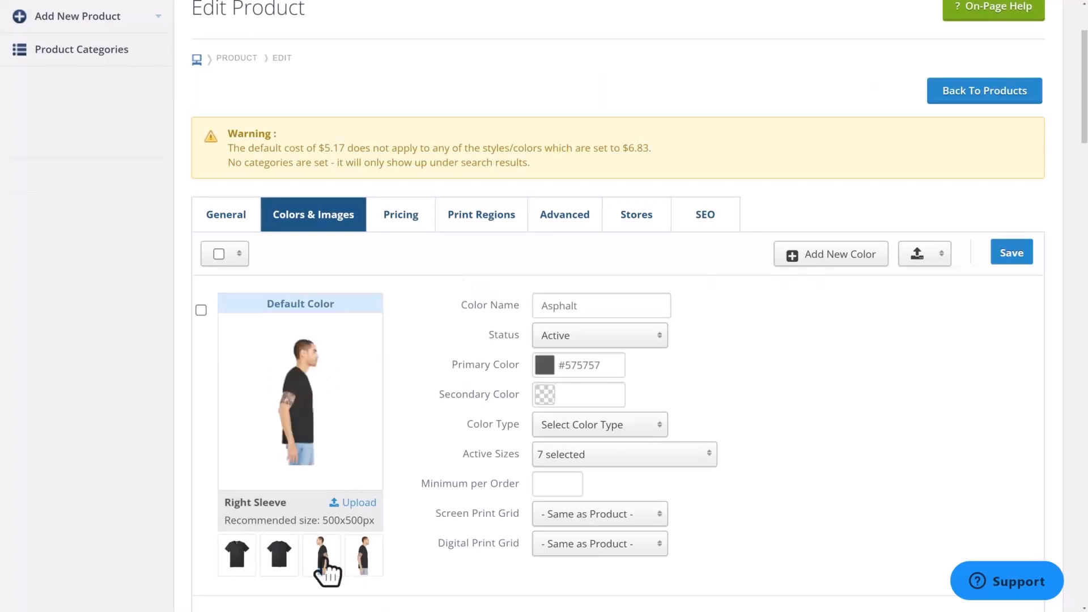
pyautogui.click(279, 560)
pyautogui.click(238, 559)
pyautogui.click(280, 559)
pyautogui.click(321, 564)
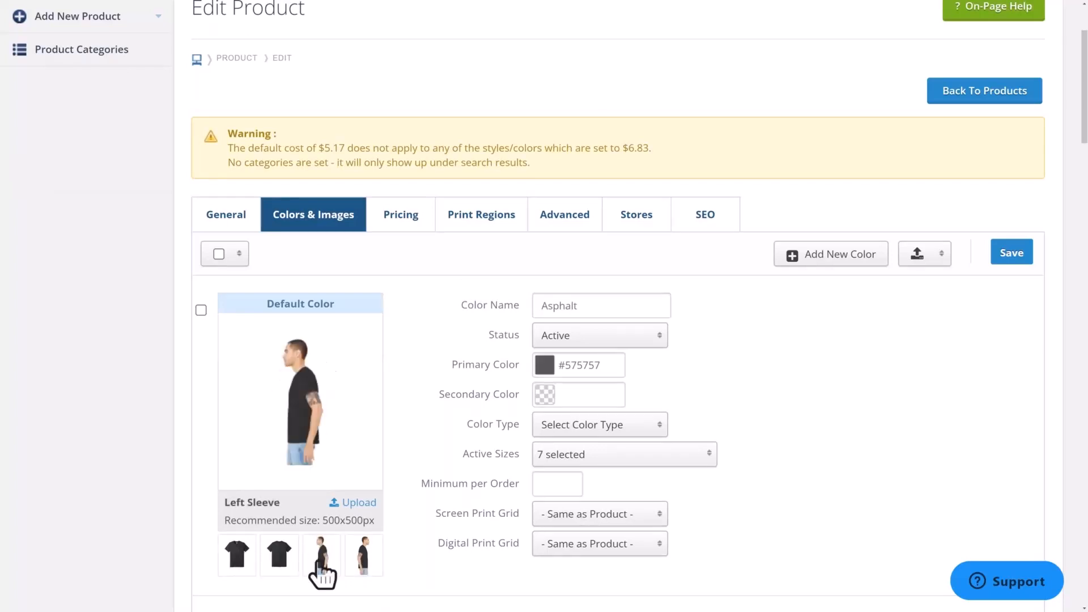
# - Review the product's general details, available sizes and print sides, then go back to Colors & Images
pyautogui.click(363, 564)
pyautogui.click(233, 216)
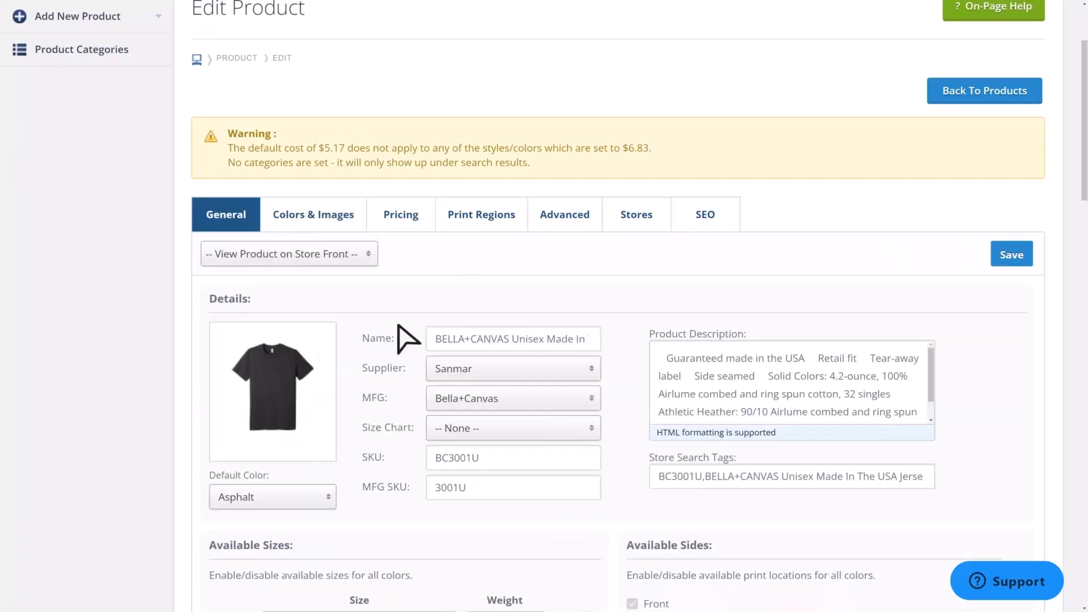
pyautogui.scroll(-4, 681, 402)
pyautogui.doubleClick(651, 391)
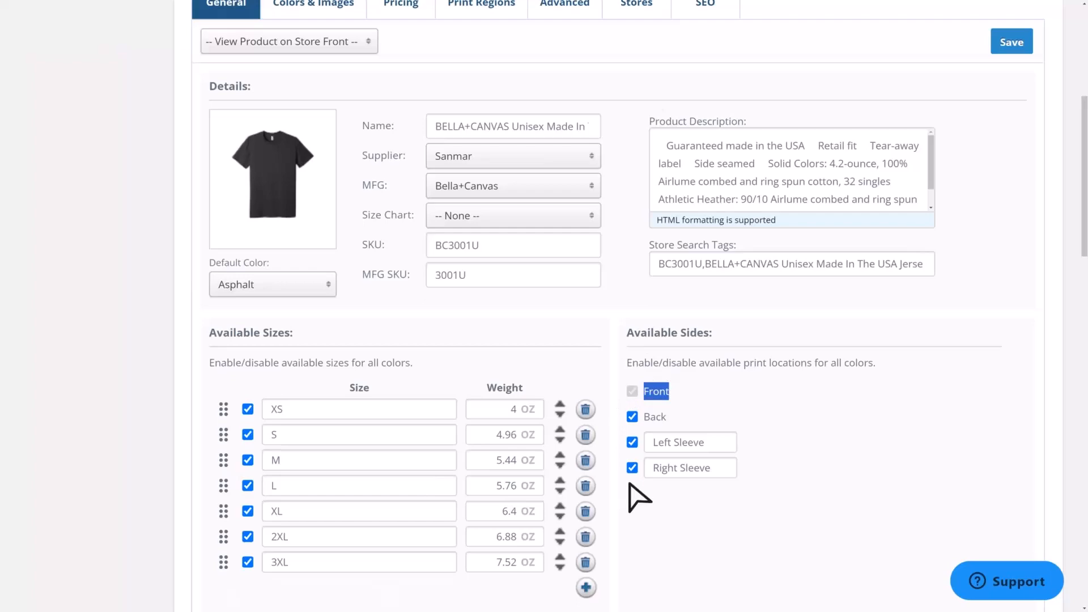
pyautogui.click(656, 390)
pyautogui.scroll(6, 821, 515)
pyautogui.click(313, 341)
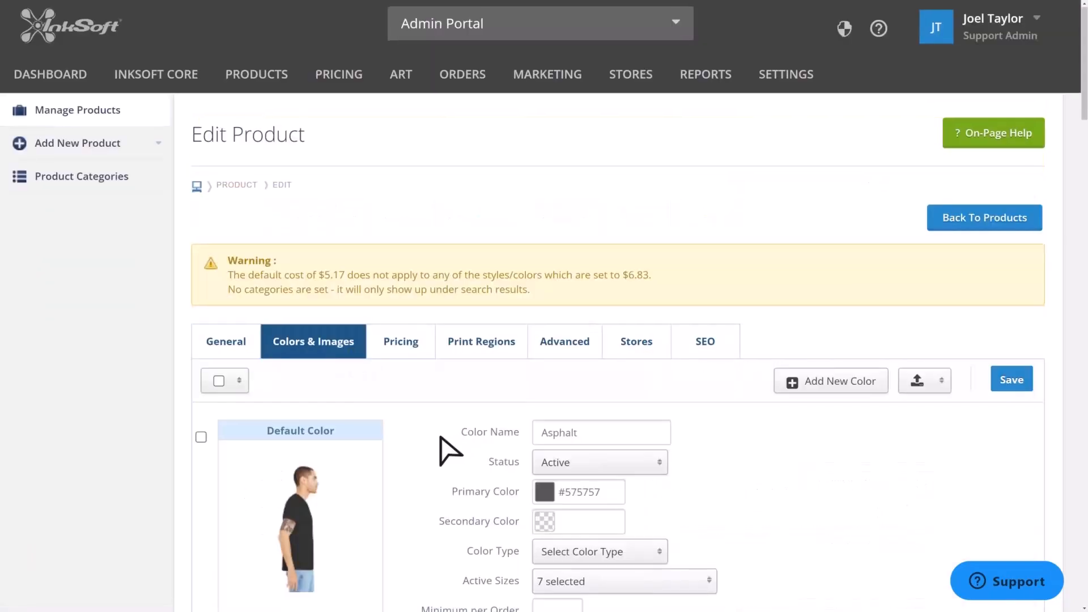
# - Browse the image thumbnails for the default color and the other colors of the tee
pyautogui.scroll(-2, 451, 451)
pyautogui.moveTo(637, 348); pyautogui.dragTo(515, 328)
pyautogui.scroll(-1, 478, 352)
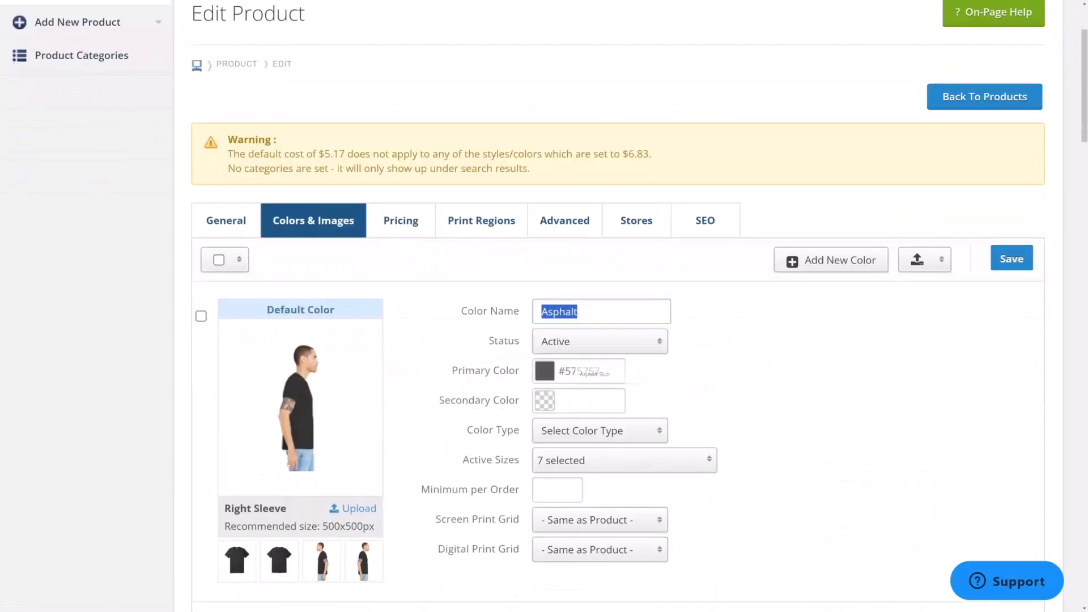
pyautogui.scroll(-2, 289, 454)
pyautogui.click(280, 472)
pyautogui.click(322, 474)
pyautogui.click(363, 483)
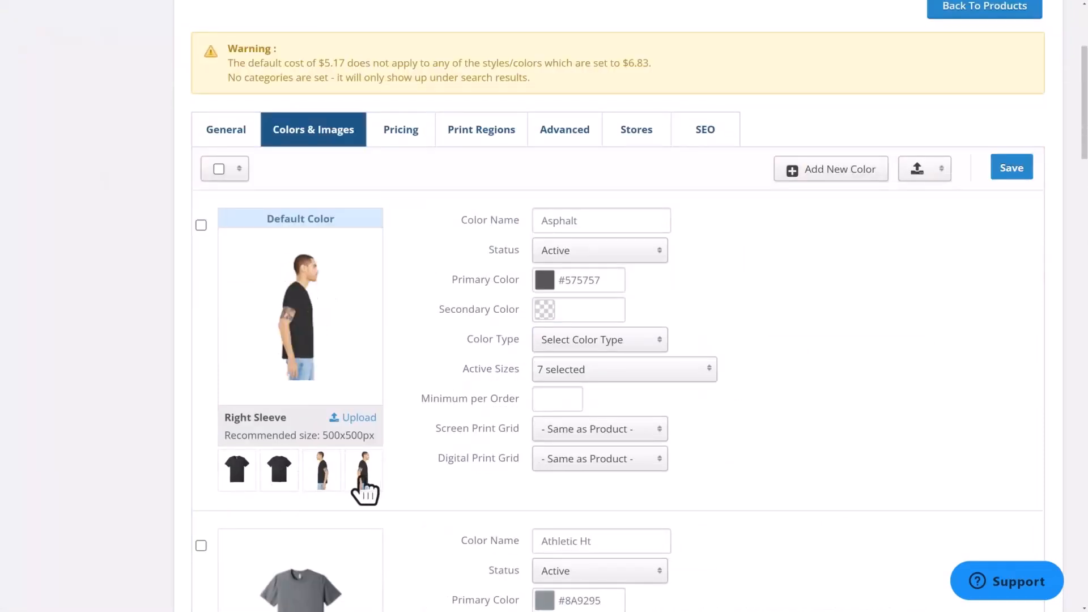
pyautogui.click(322, 475)
pyautogui.click(238, 479)
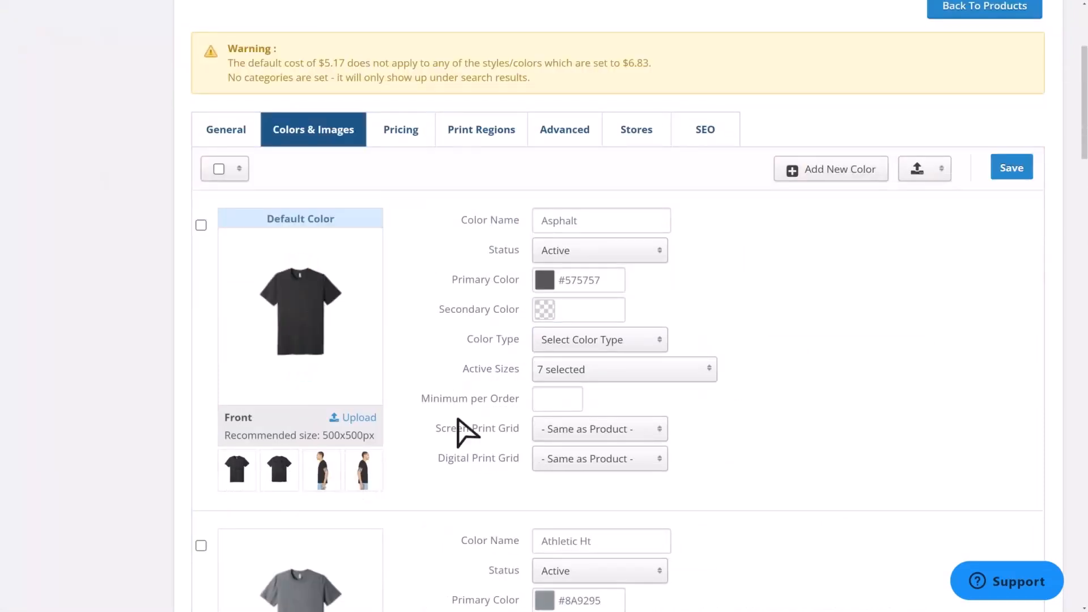
pyautogui.scroll(-9, 345, 498)
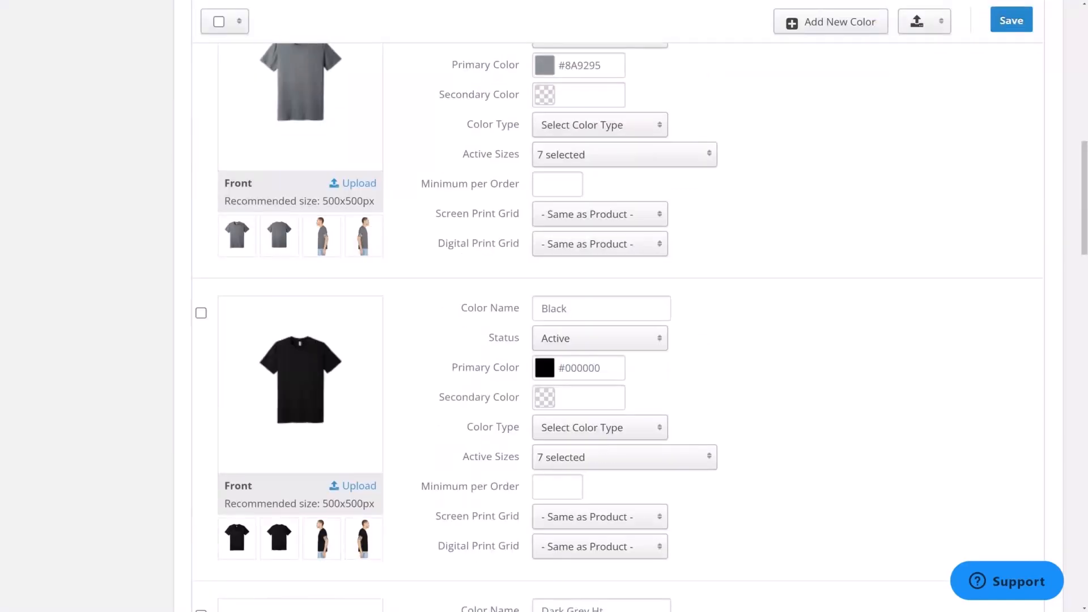
pyautogui.scroll(10, 400, 512)
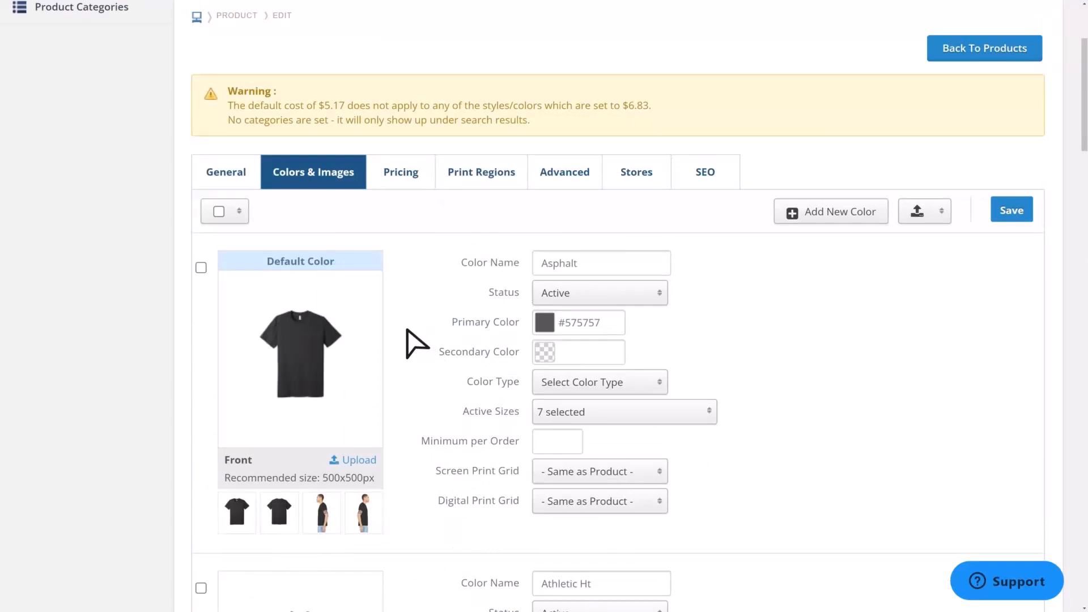
pyautogui.click(363, 513)
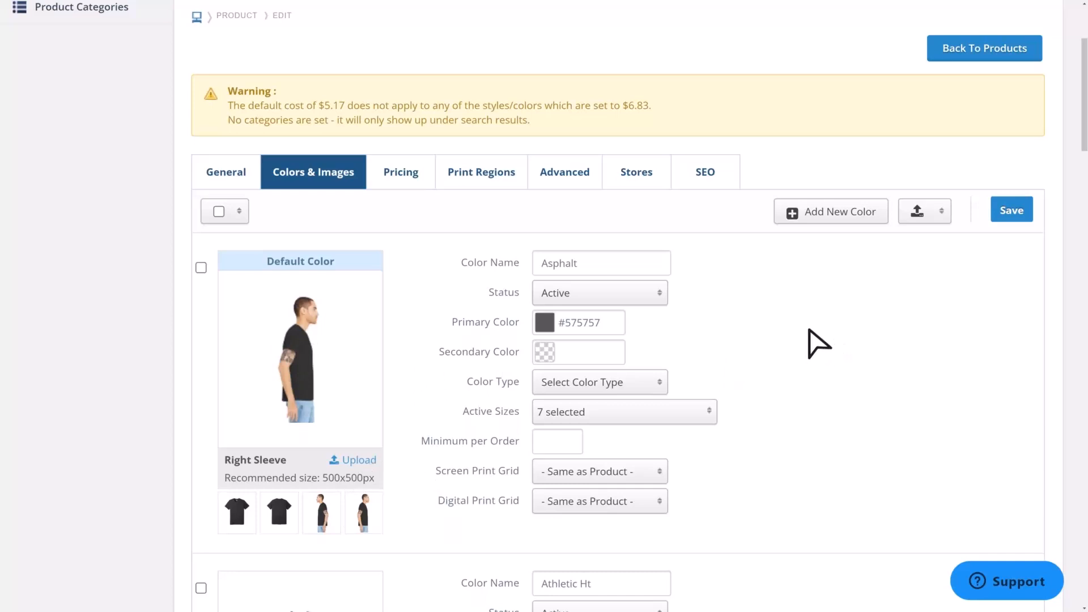
# - Open the Upload Images dialog to examine the required image file naming convention, then close it
pyautogui.click(924, 214)
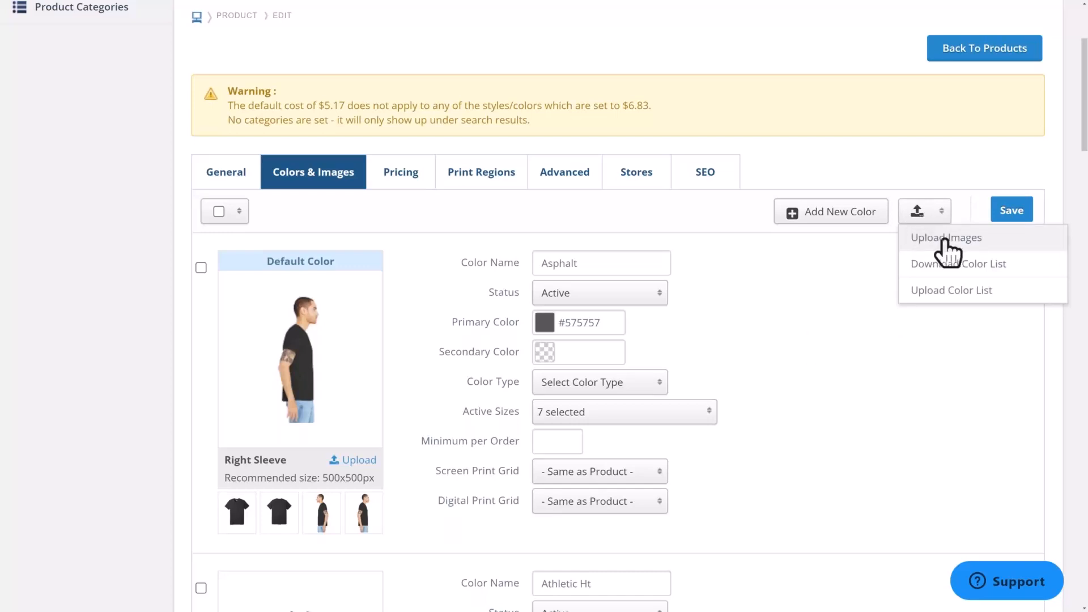
pyautogui.click(947, 239)
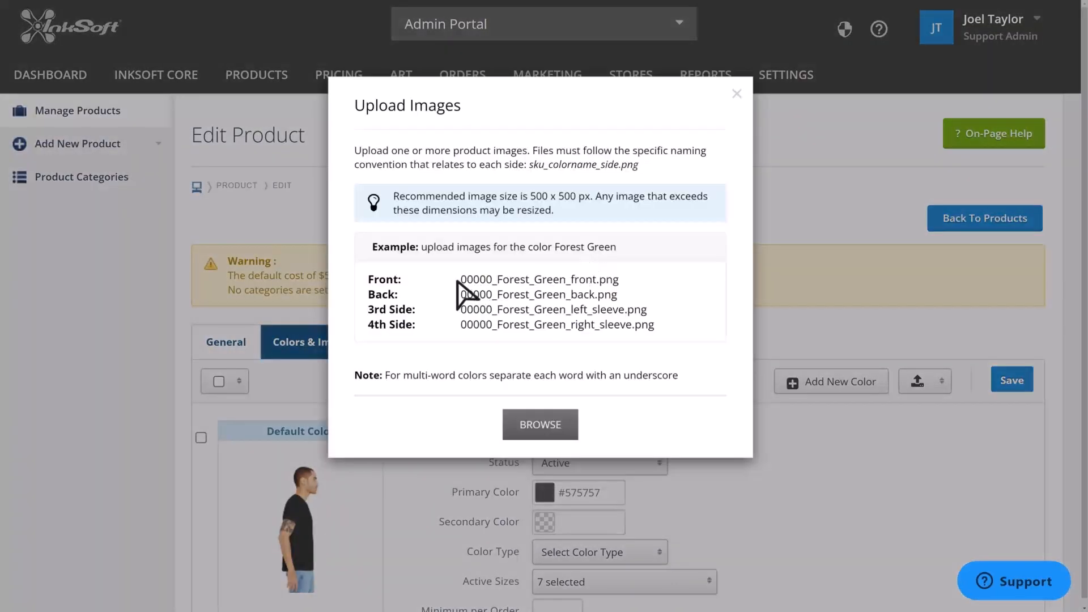
pyautogui.moveTo(461, 277); pyautogui.dragTo(644, 285)
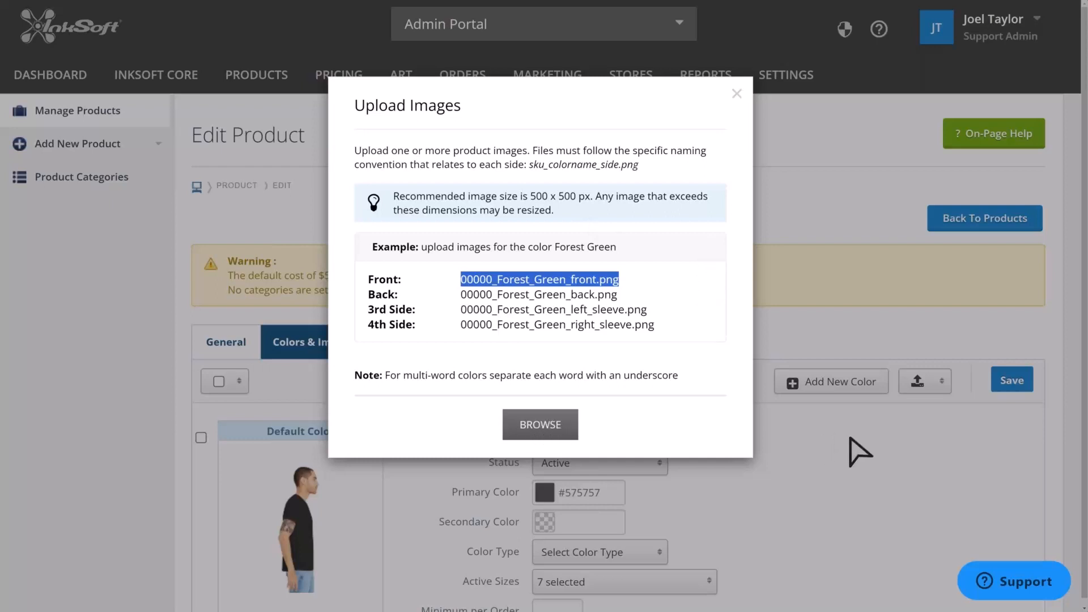
pyautogui.click(859, 452)
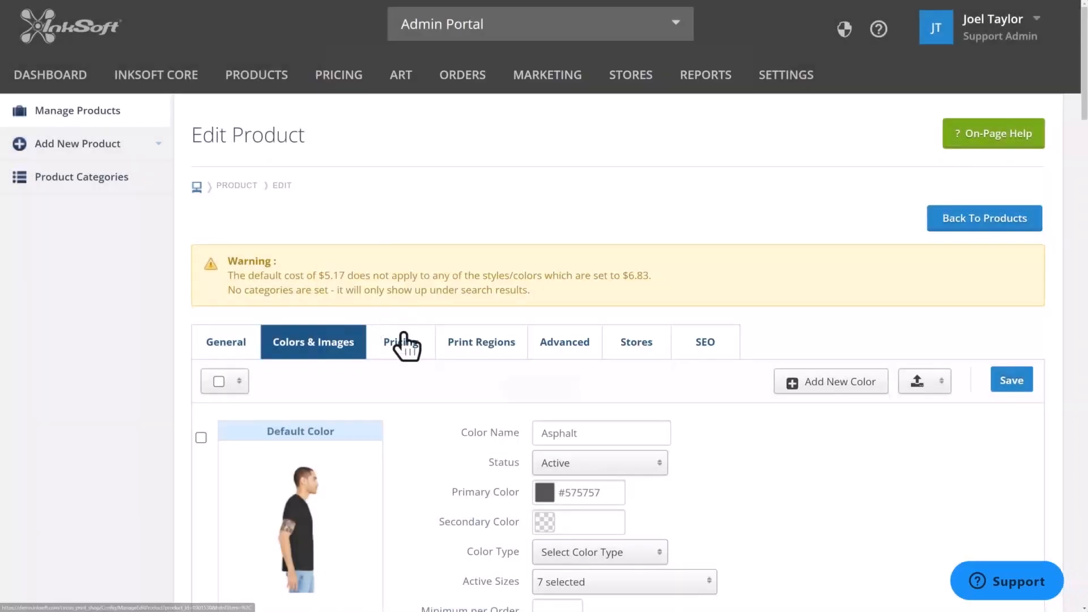
# - Open the product's pricing and examine the base customer price and supplier cost for each size
pyautogui.click(405, 343)
pyautogui.scroll(-3, 697, 451)
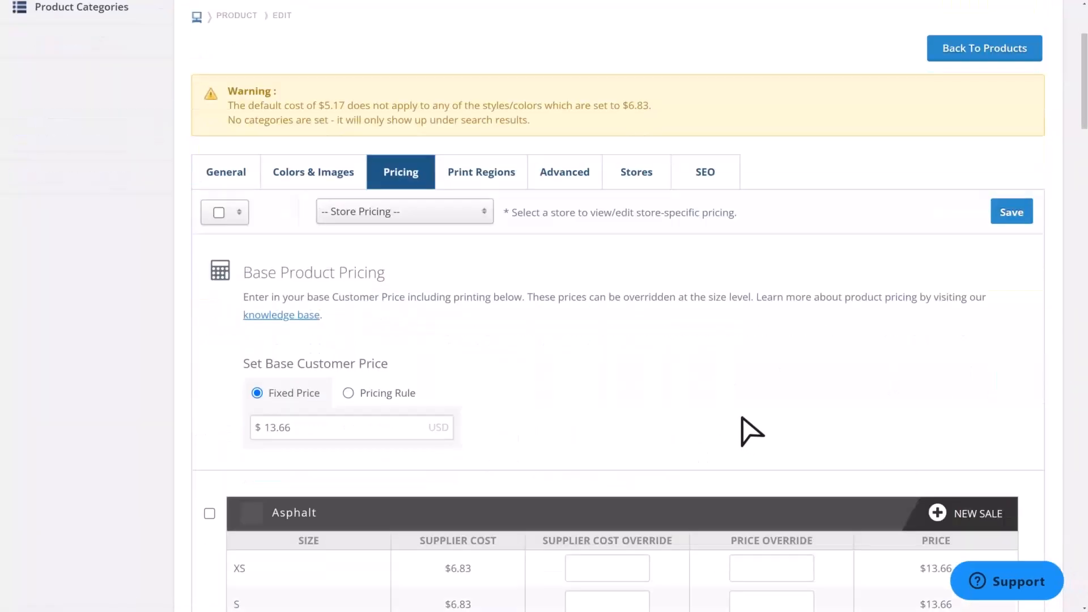
pyautogui.scroll(-5, 697, 447)
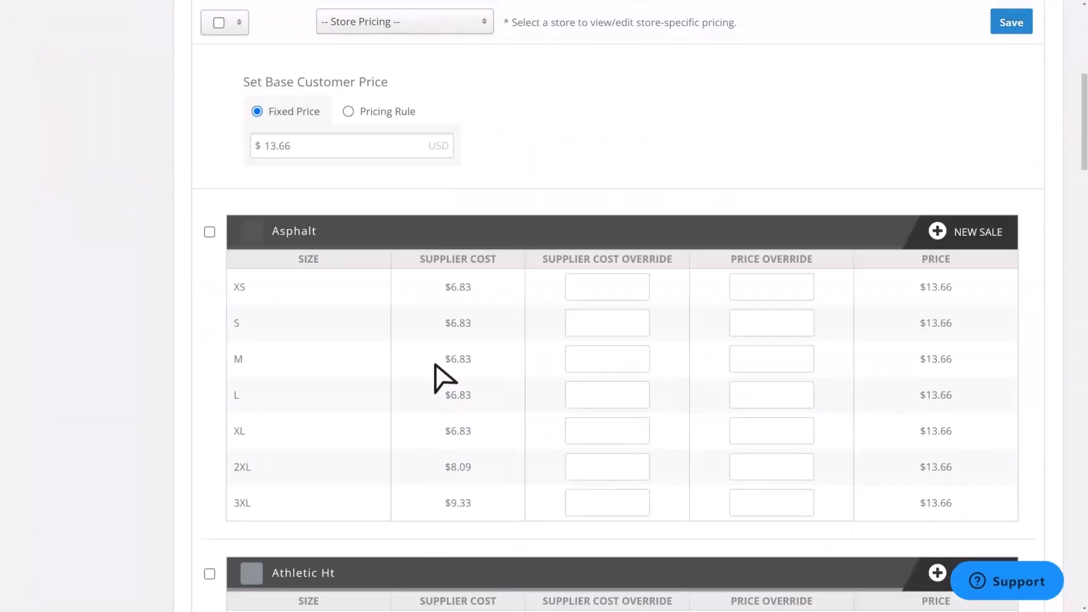
pyautogui.scroll(1, 427, 264)
pyautogui.moveTo(303, 191); pyautogui.dragTo(244, 206)
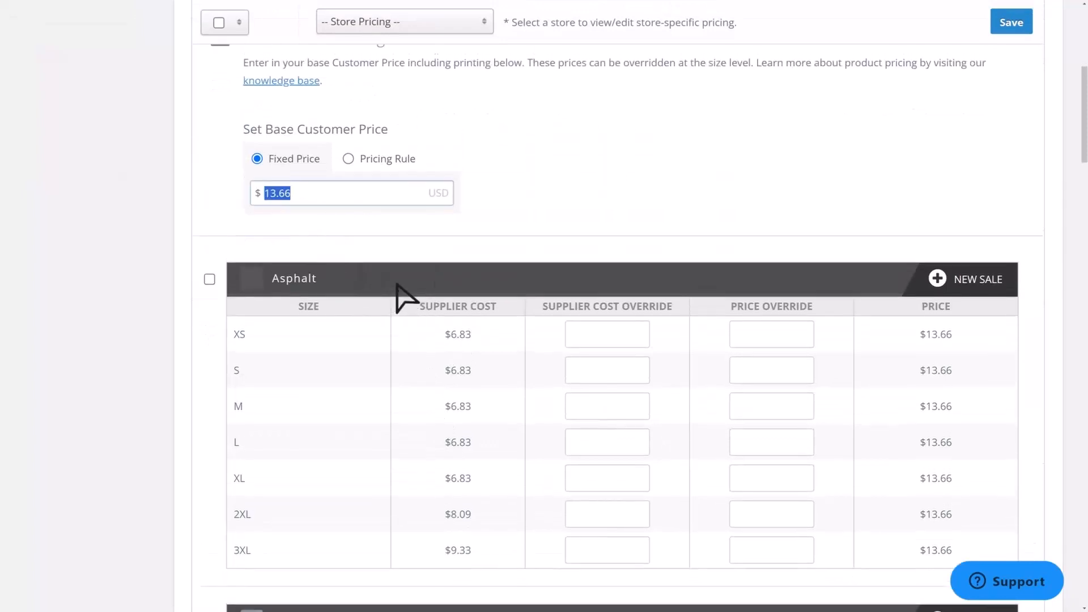
pyautogui.scroll(3, 407, 298)
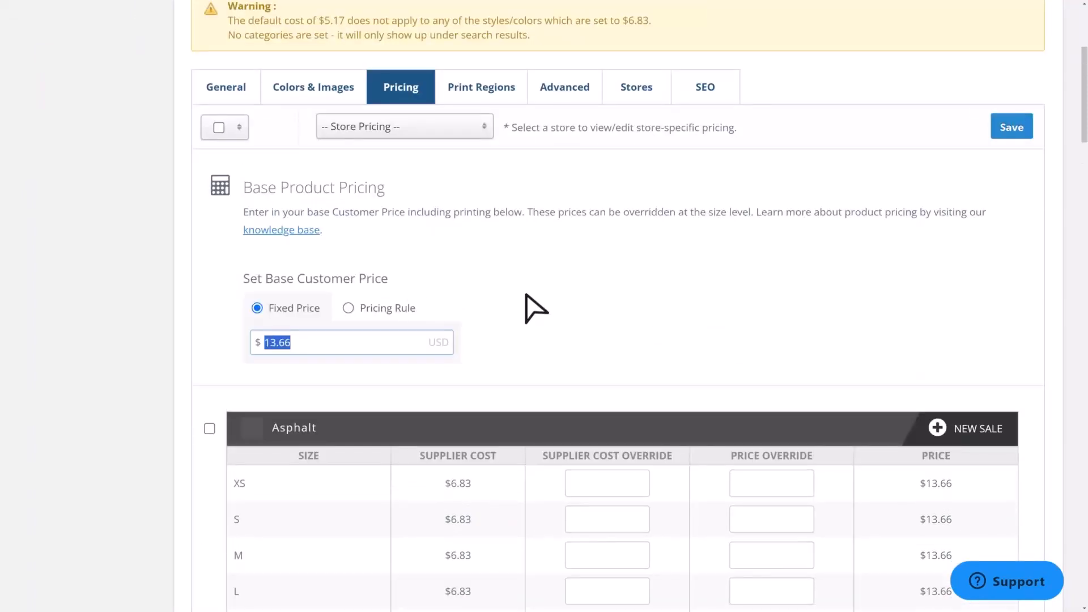
pyautogui.scroll(-4, 566, 301)
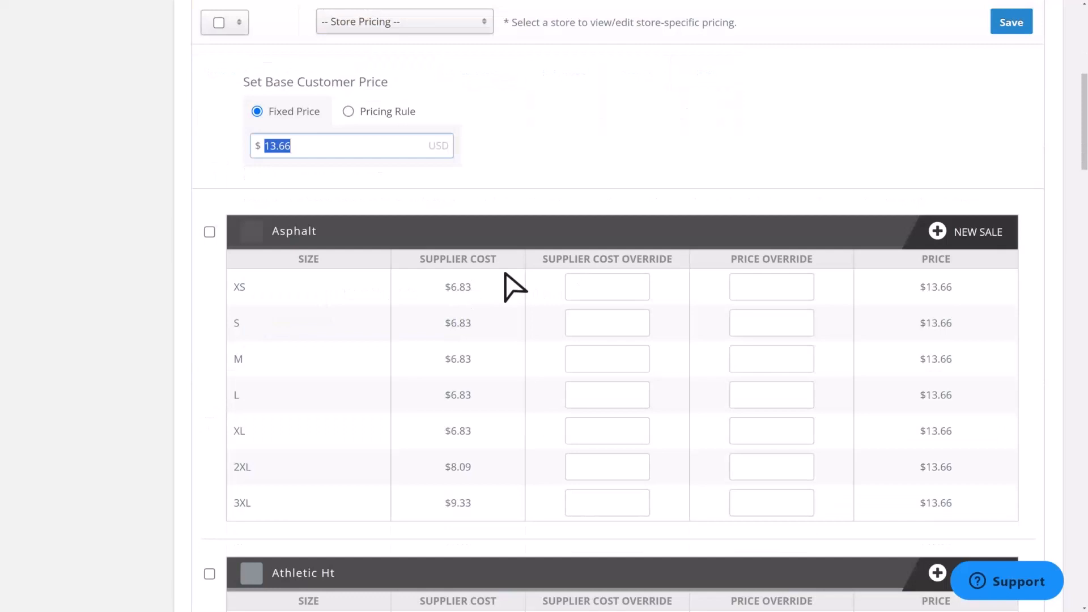
pyautogui.moveTo(267, 474); pyautogui.dragTo(233, 464)
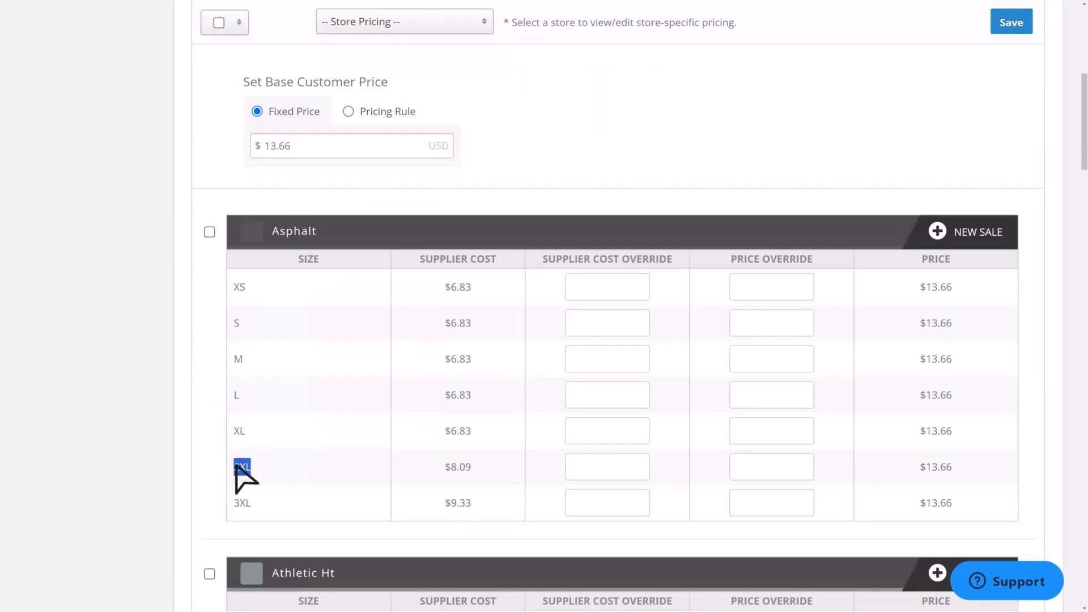
pyautogui.moveTo(476, 469); pyautogui.dragTo(444, 506)
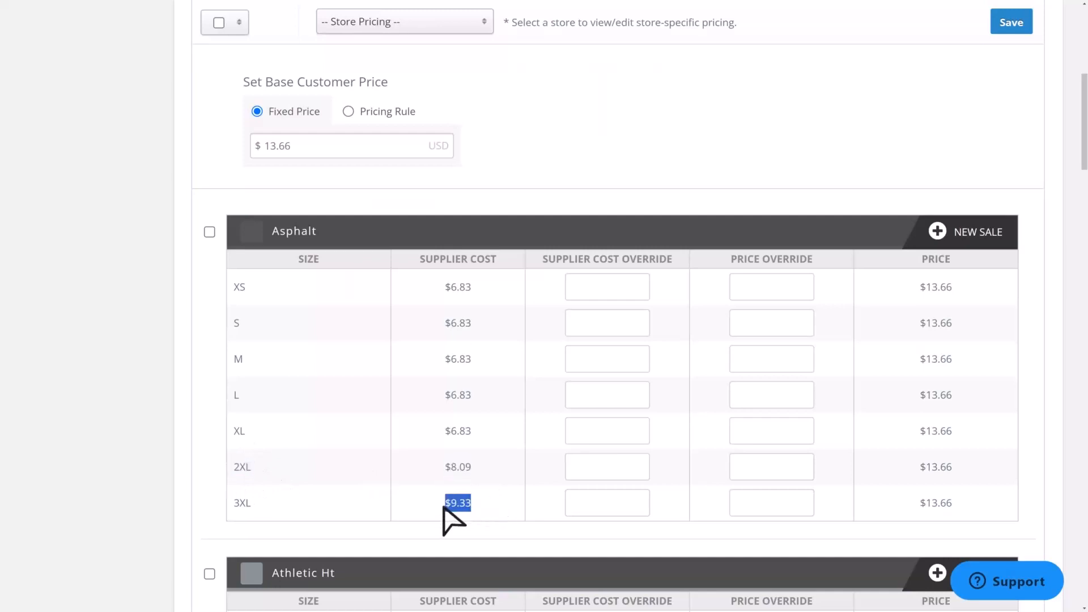
pyautogui.moveTo(957, 470); pyautogui.dragTo(917, 469)
pyautogui.moveTo(292, 146); pyautogui.dragTo(266, 152)
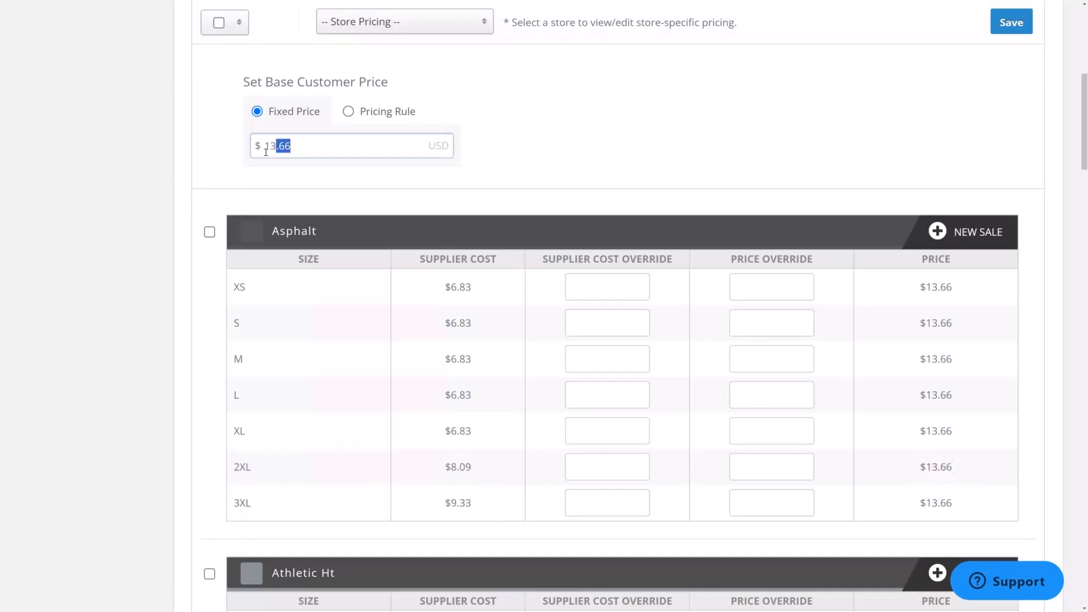
pyautogui.moveTo(948, 463); pyautogui.dragTo(920, 469)
pyautogui.moveTo(966, 496); pyautogui.dragTo(930, 507)
pyautogui.click(428, 454)
# - Set the base customer price to use the Circus Print Shop Pricing Rule instead of a fixed price
pyautogui.scroll(4, 424, 450)
pyautogui.click(348, 308)
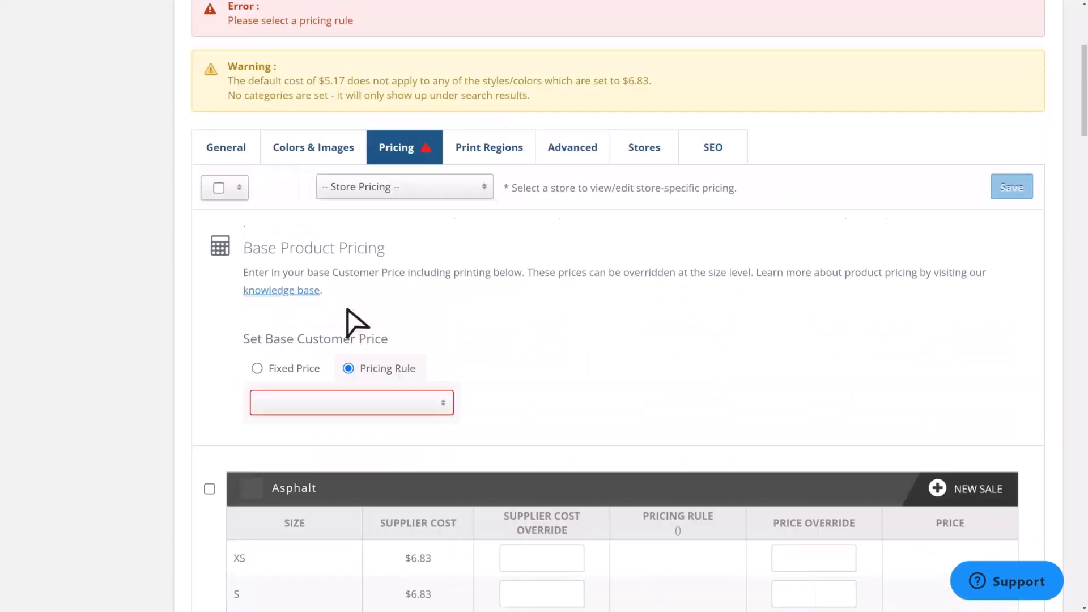
pyautogui.click(396, 402)
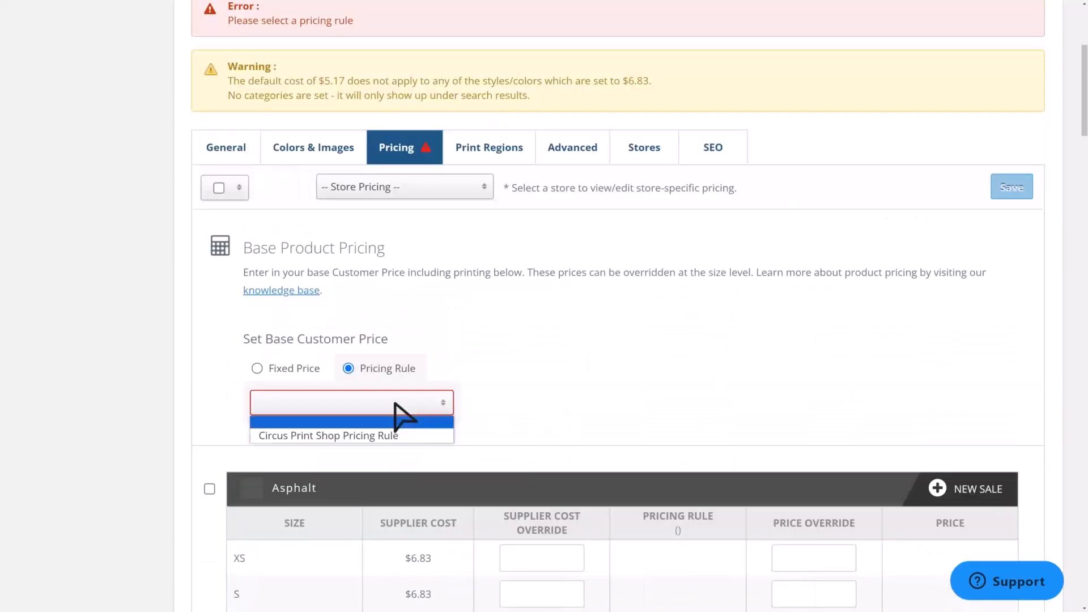
pyautogui.click(391, 435)
# - Compare each size's supplier cost with the price calculated by the pricing rule
pyautogui.scroll(-4, 499, 433)
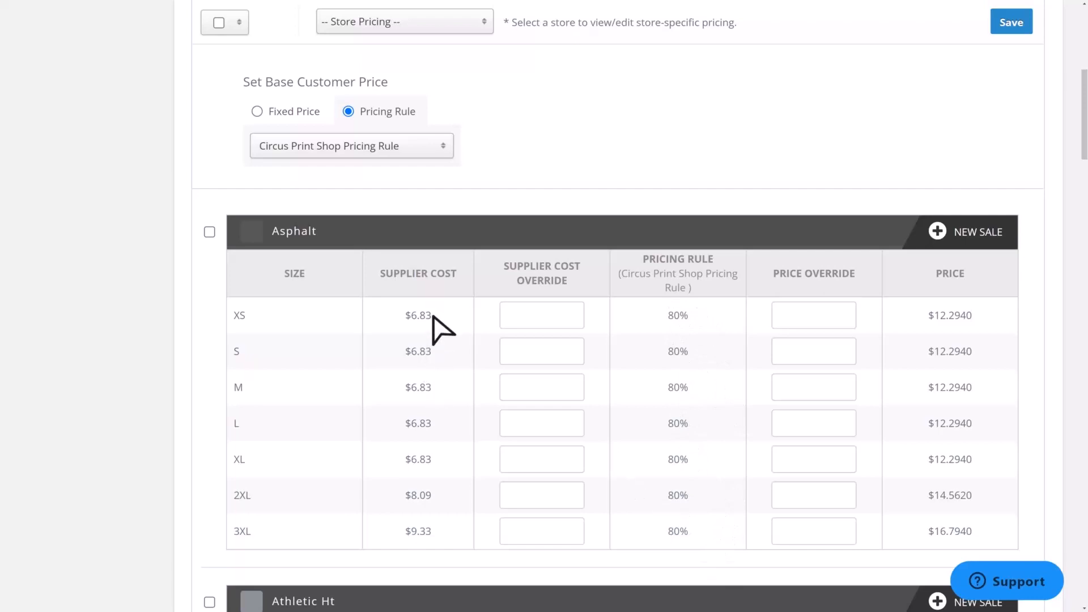
pyautogui.moveTo(432, 316); pyautogui.dragTo(402, 316)
pyautogui.doubleClick(429, 353)
pyautogui.doubleClick(413, 497)
pyautogui.click(930, 498)
pyautogui.moveTo(930, 497); pyautogui.dragTo(987, 501)
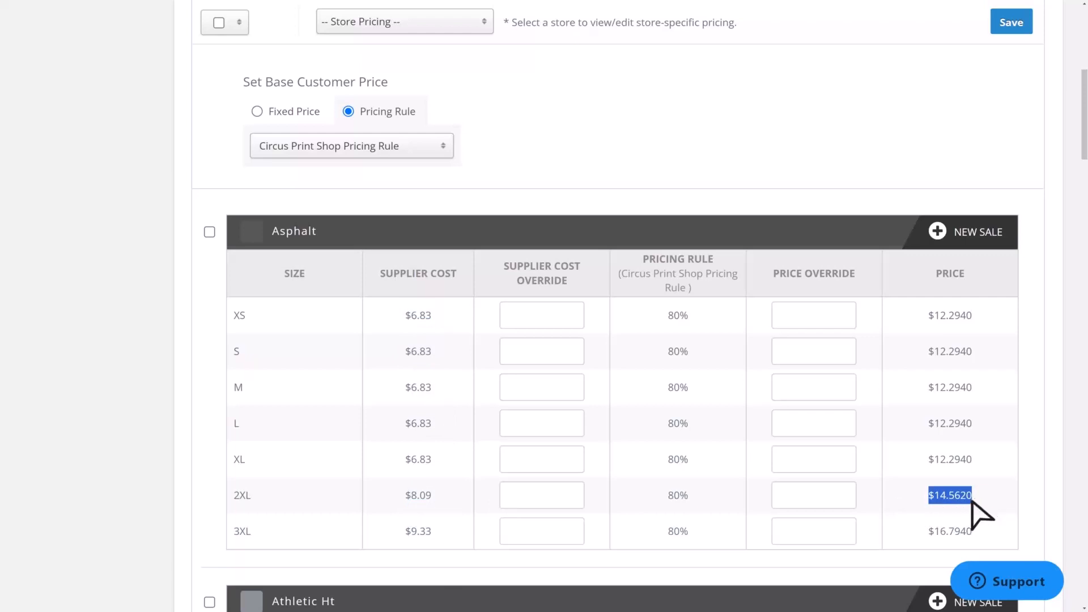
pyautogui.moveTo(440, 531); pyautogui.dragTo(395, 536)
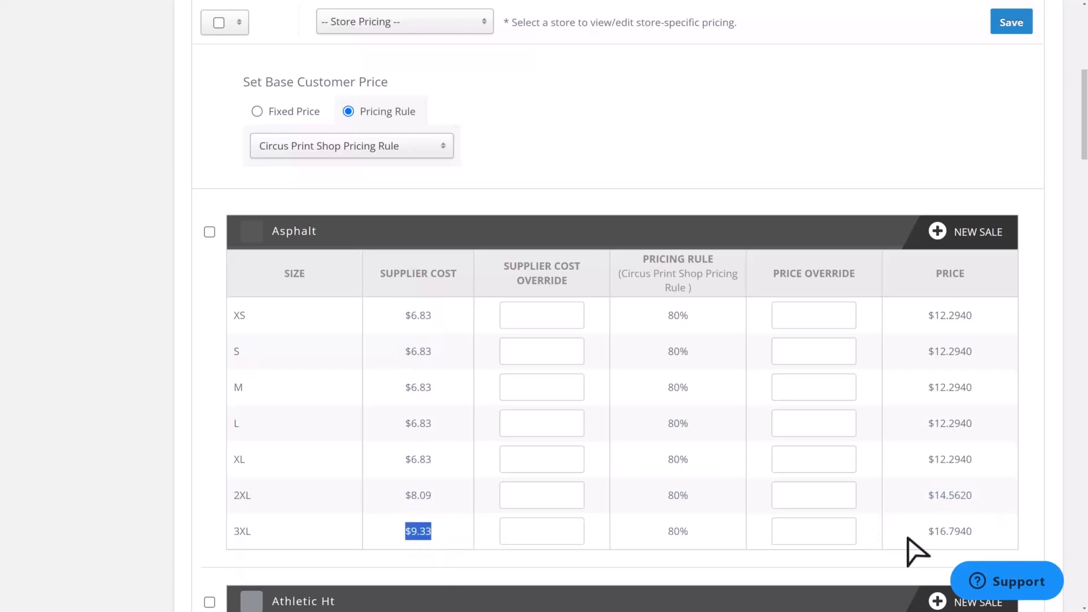
pyautogui.moveTo(929, 533); pyautogui.dragTo(964, 536)
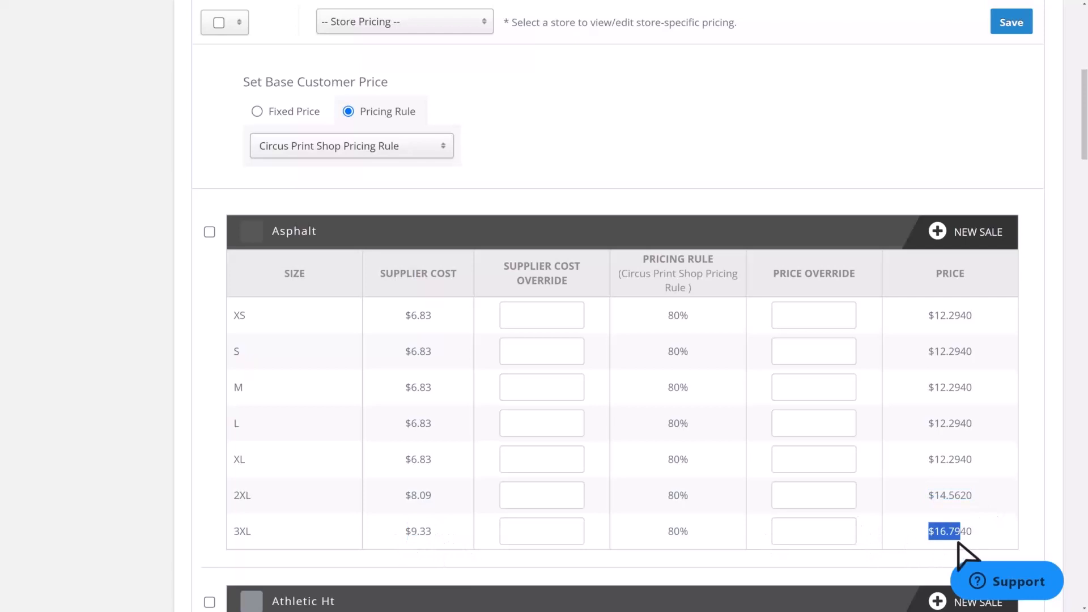
pyautogui.click(965, 534)
pyautogui.moveTo(962, 534); pyautogui.dragTo(982, 499)
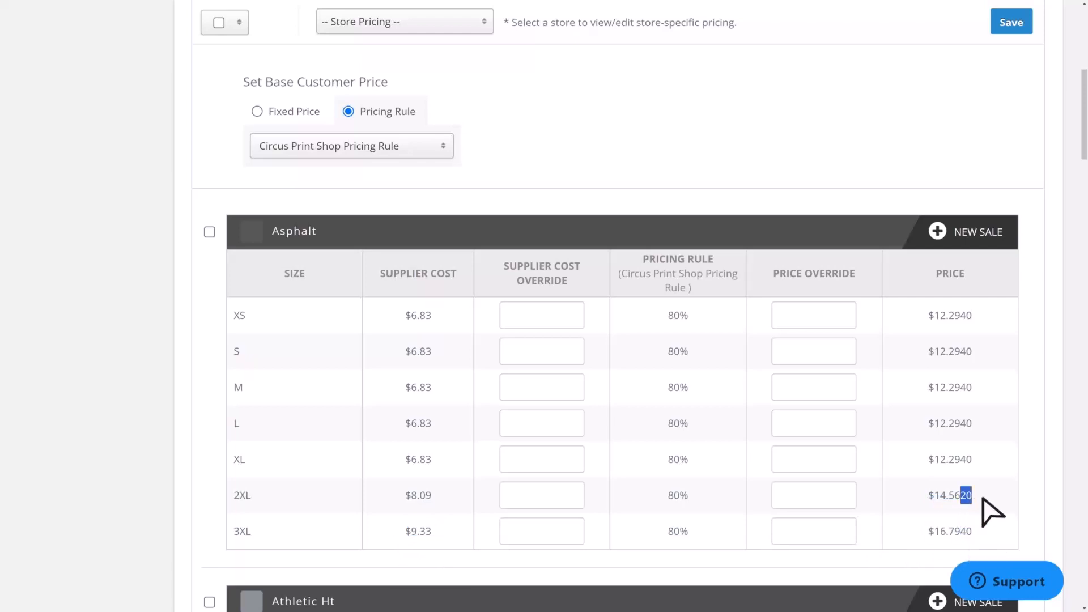
pyautogui.click(991, 489)
pyautogui.scroll(5, 607, 491)
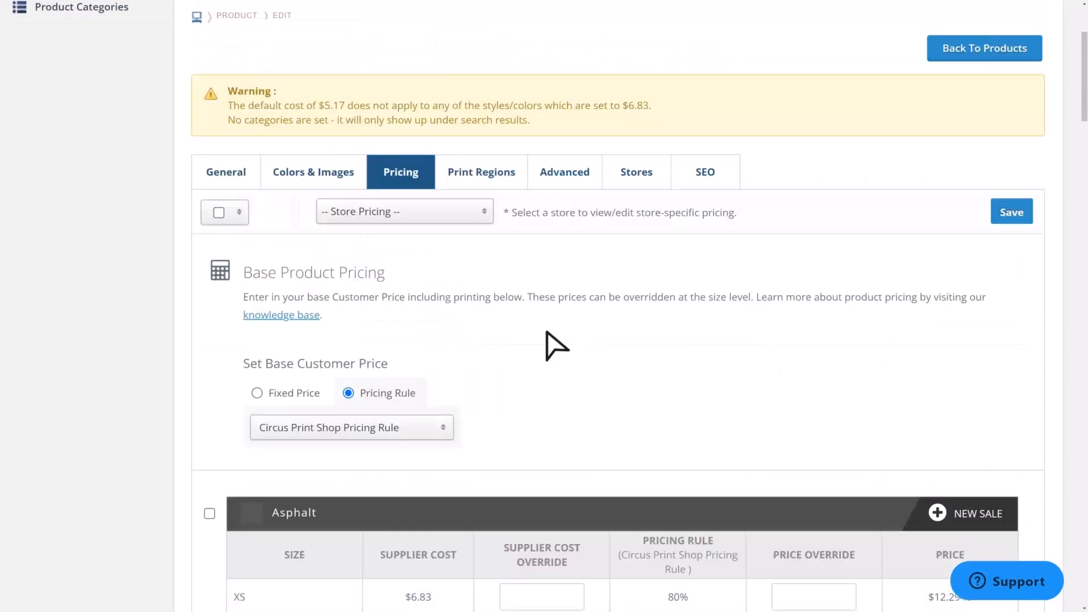
pyautogui.scroll(-2, 609, 417)
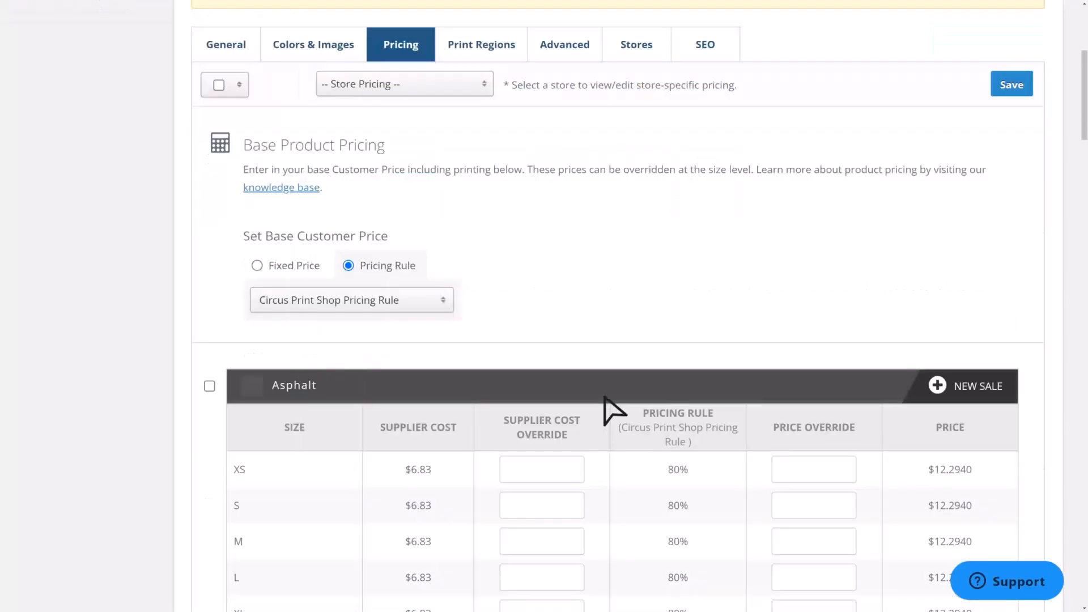
pyautogui.scroll(-2, 610, 411)
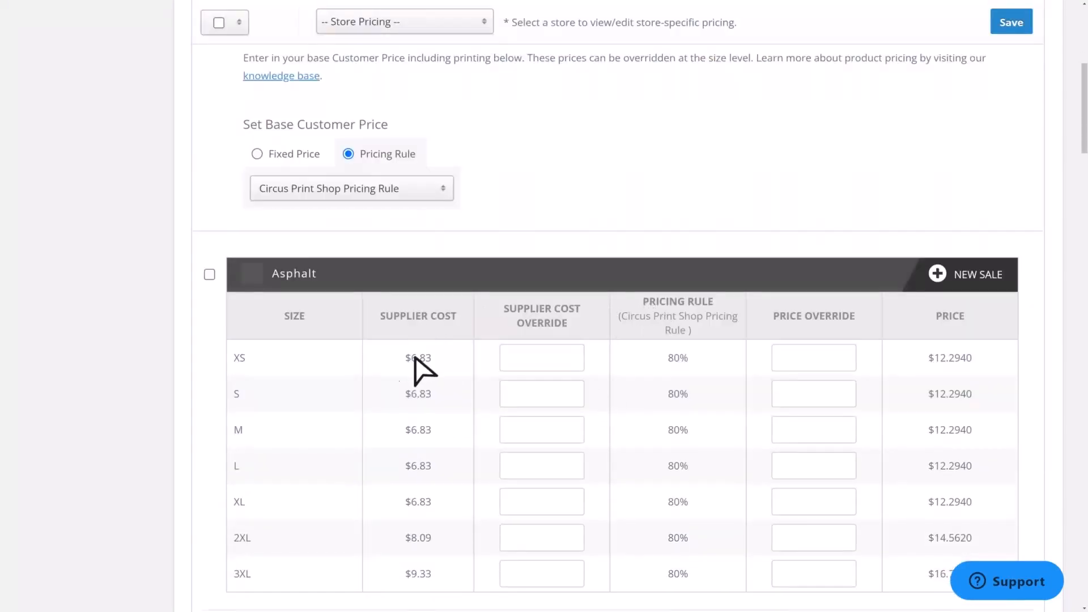
pyautogui.moveTo(928, 358)
pyautogui.mouseDown()
pyautogui.moveTo(980, 359)
pyautogui.moveTo(929, 362)
pyautogui.mouseUp()
pyautogui.click(960, 362)
pyautogui.click(772, 230)
pyautogui.scroll(1, 775, 254)
pyautogui.scroll(5, 775, 254)
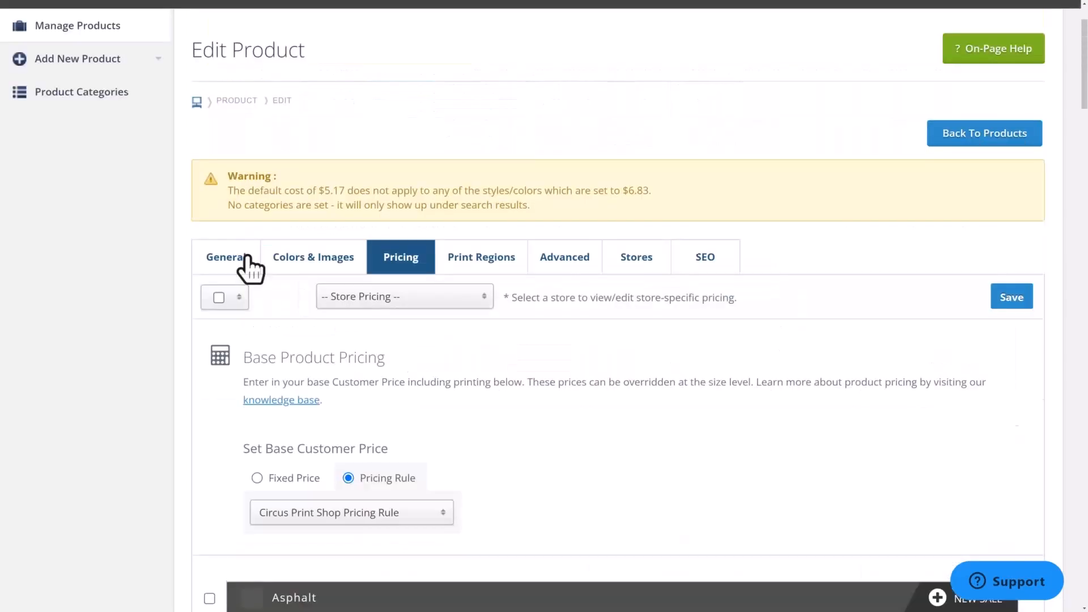
# - Review the store and category assignment and the printing capabilities in the product's general settings
pyautogui.click(229, 262)
pyautogui.scroll(-20, 397, 432)
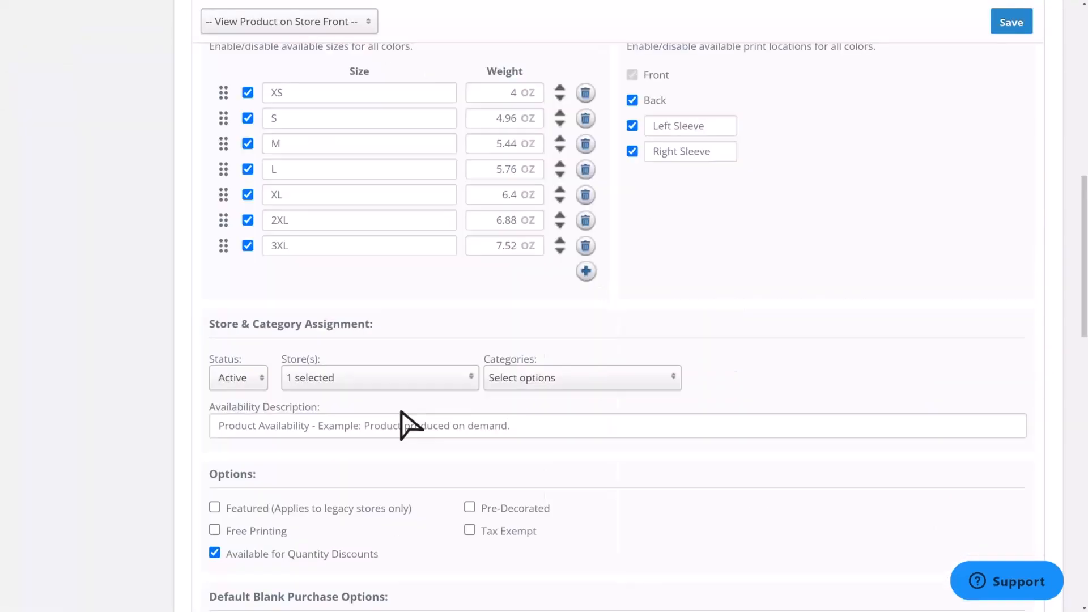
pyautogui.moveTo(401, 386); pyautogui.dragTo(343, 388)
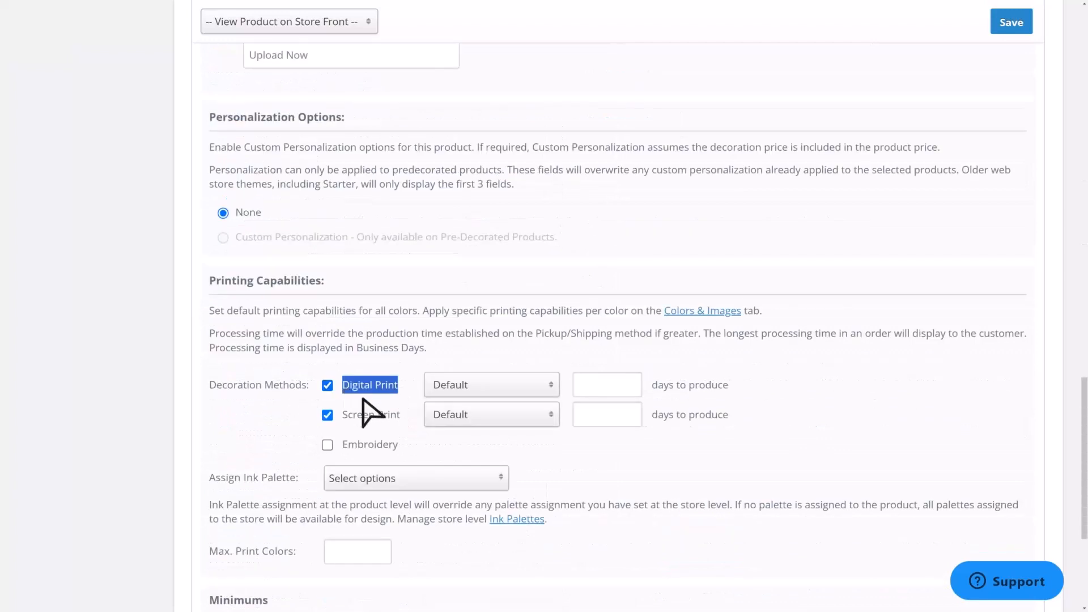
pyautogui.moveTo(401, 416); pyautogui.dragTo(346, 418)
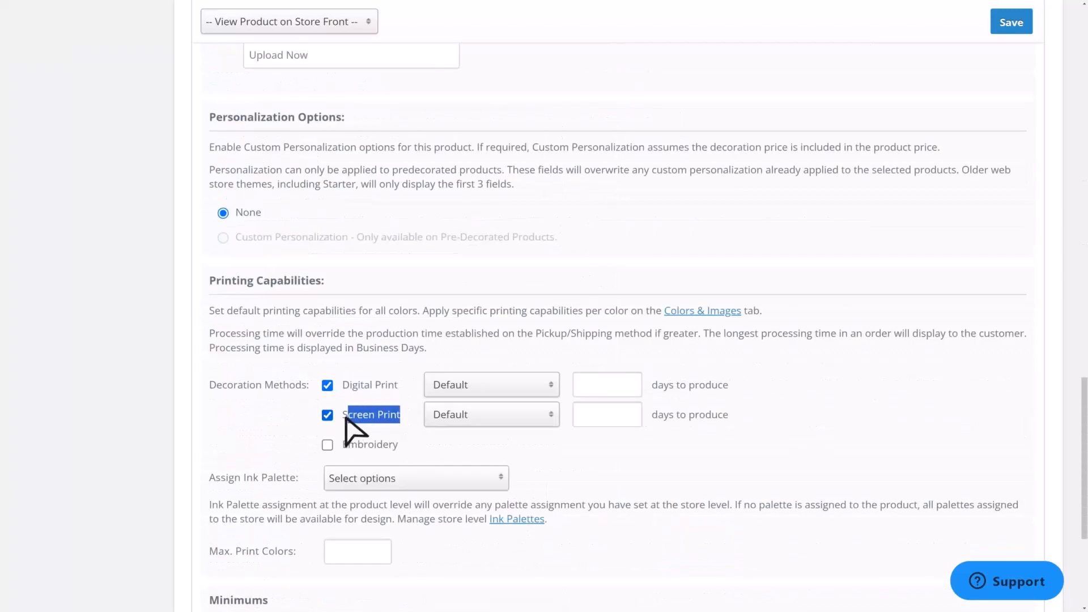
# - Check the production options available for the Digital Print and Screen Print decoration methods
pyautogui.click(487, 453)
pyautogui.click(481, 390)
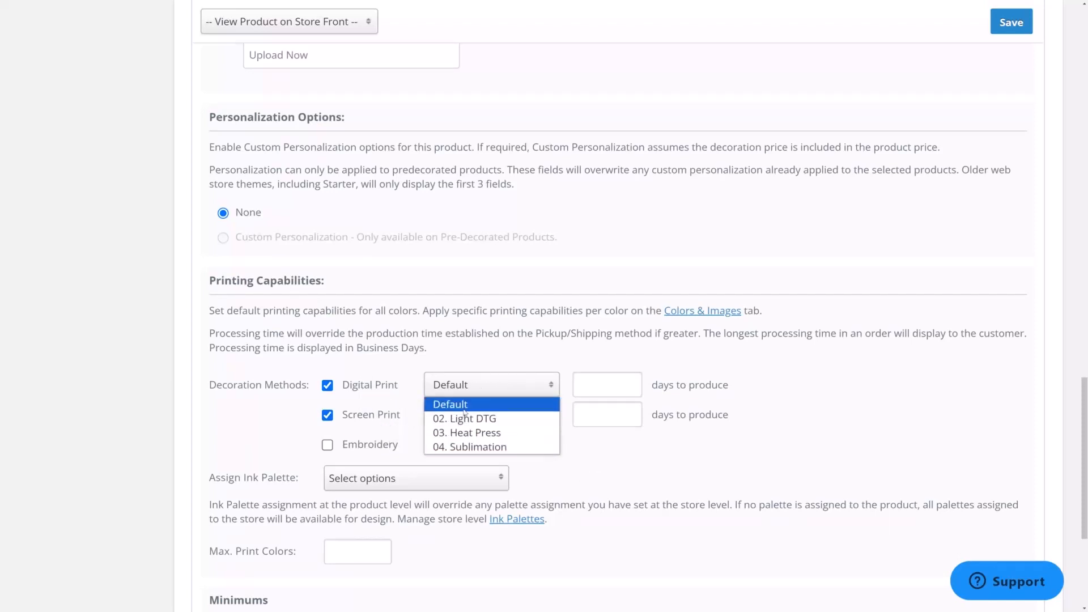
pyautogui.click(464, 405)
pyautogui.click(480, 420)
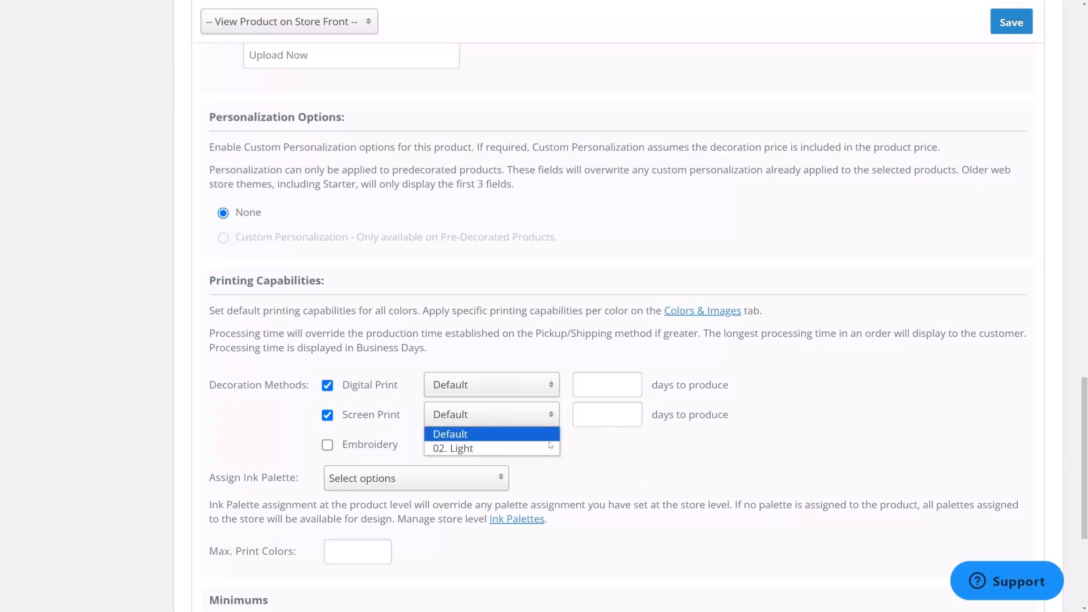
pyautogui.click(453, 435)
# - Open the Digital Print Pricing and Screen Print Pricing pages in separate browser tabs
pyautogui.scroll(-1, 652, 485)
pyautogui.scroll(-1, 660, 479)
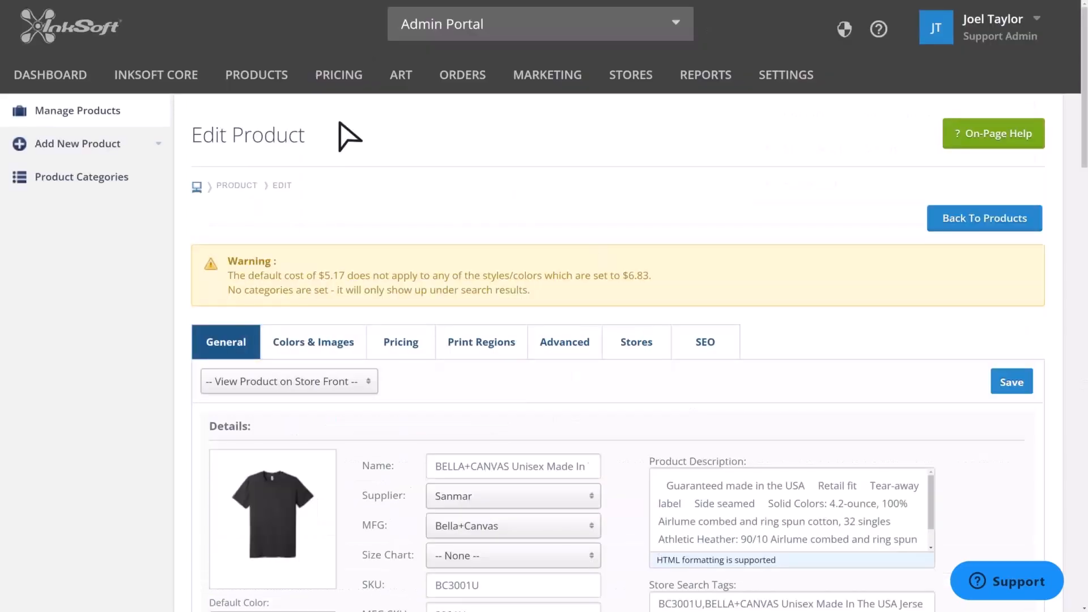
pyautogui.moveTo(339, 76)
pyautogui.moveTo(348, 153)
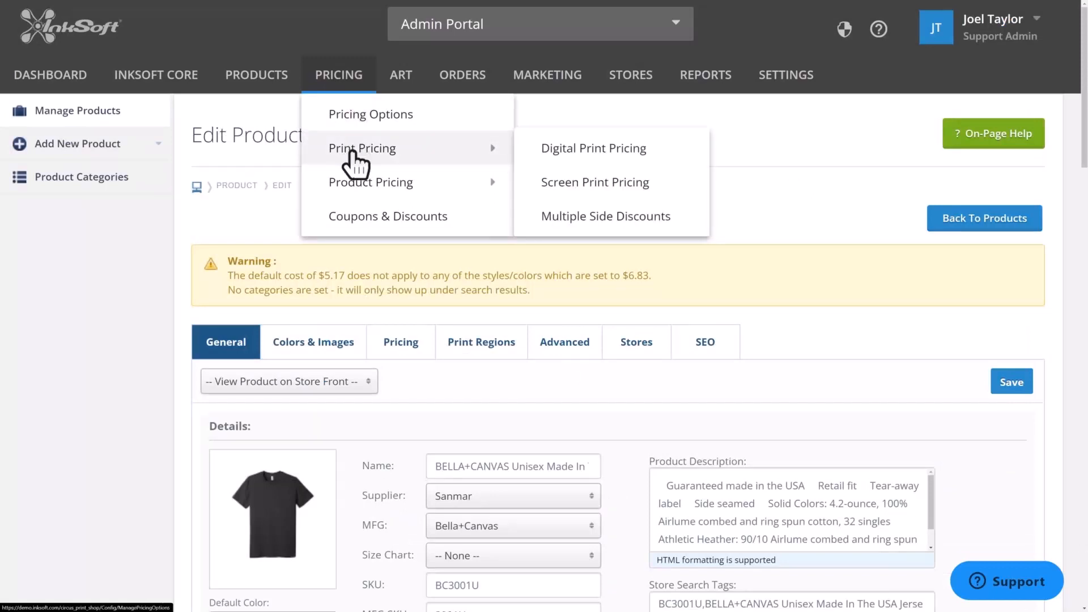
pyautogui.rightClick(574, 149)
pyautogui.press('Escape')
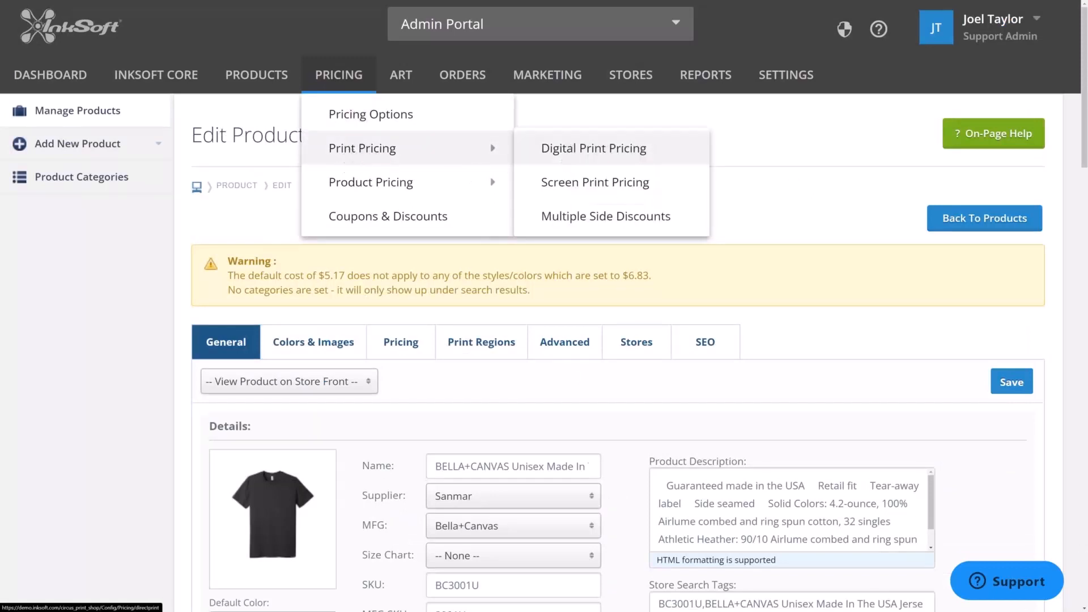
pyautogui.rightClick(569, 183)
pyautogui.press('Escape')
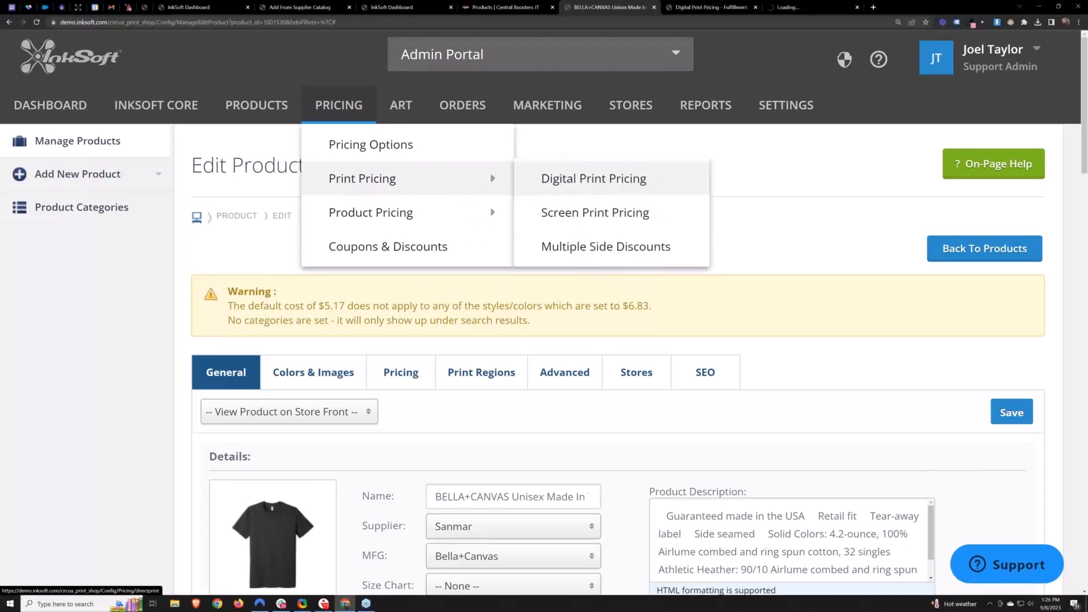
pyautogui.click(578, 149)
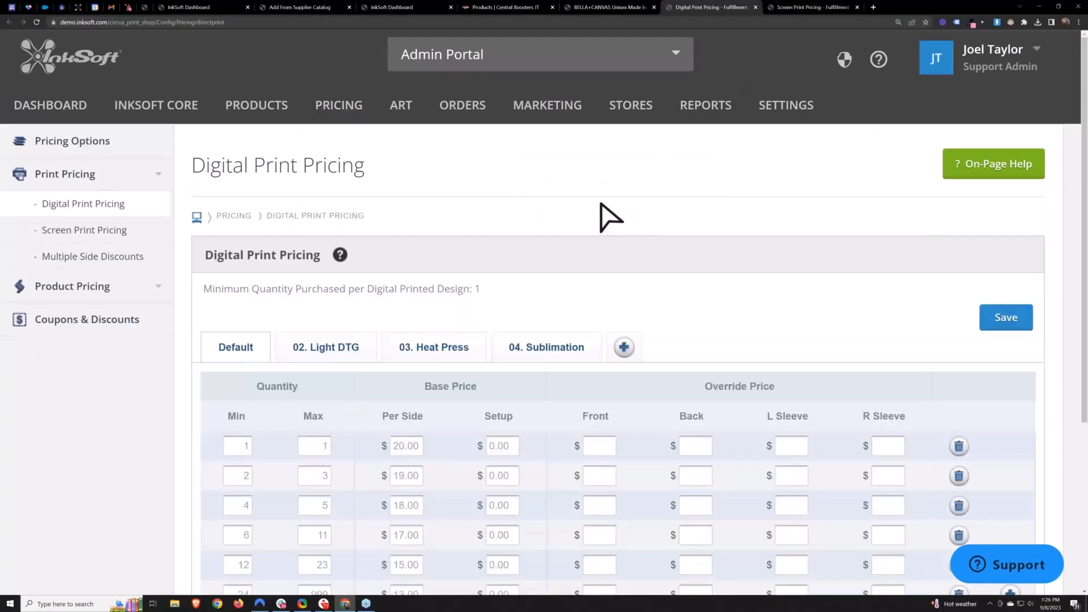
pyautogui.press('F11')
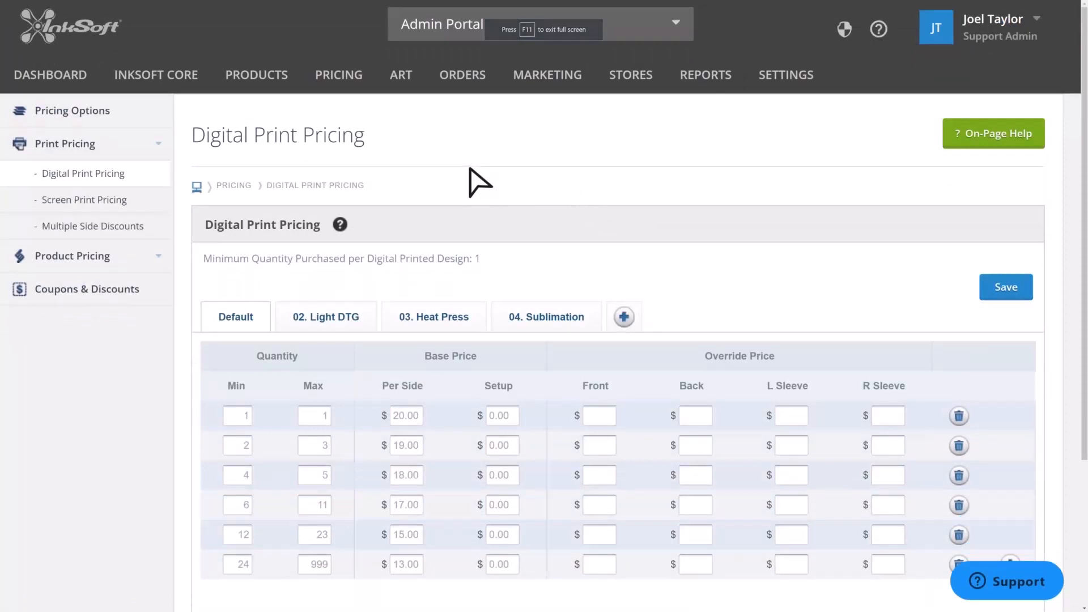
# - Examine the default digital print price tiers, comparing quantity ranges with the per-side base price
pyautogui.scroll(-3, 300, 188)
pyautogui.doubleClick(286, 186)
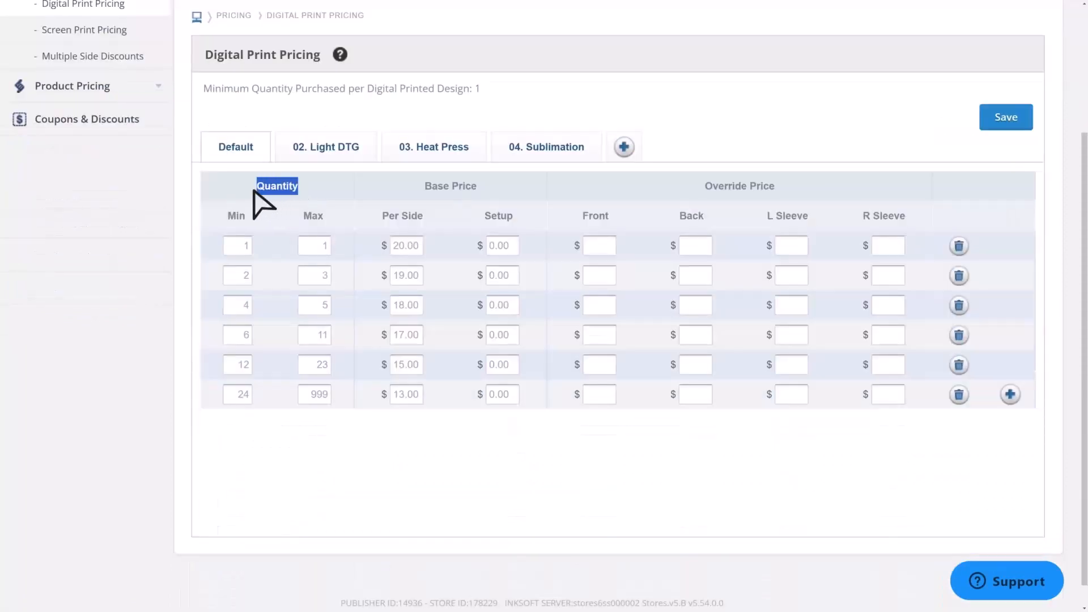
pyautogui.doubleClick(238, 216)
pyautogui.doubleClick(313, 216)
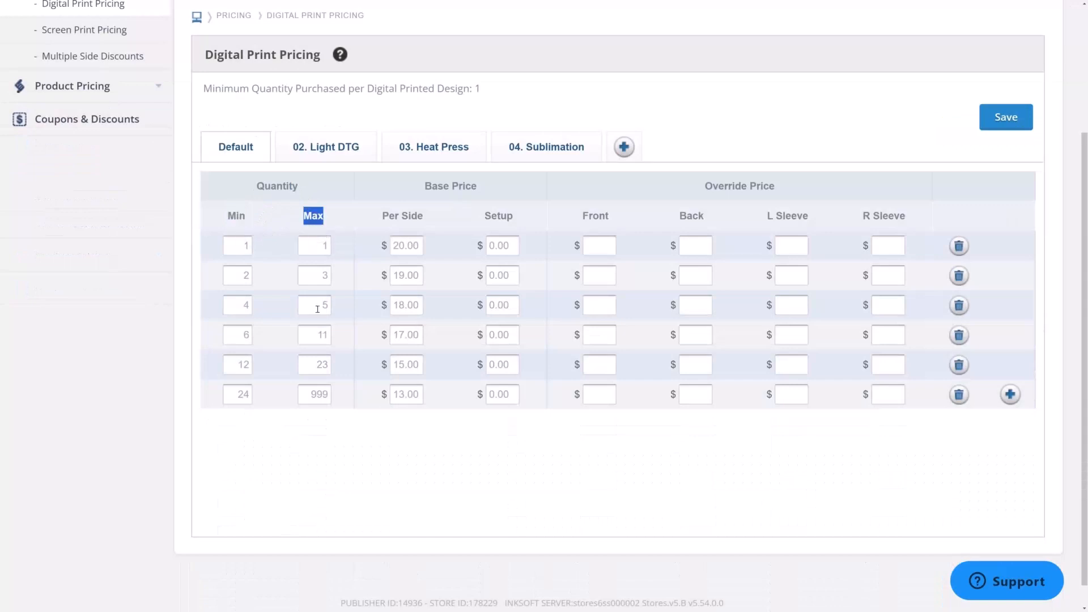
pyautogui.moveTo(425, 216); pyautogui.dragTo(383, 216)
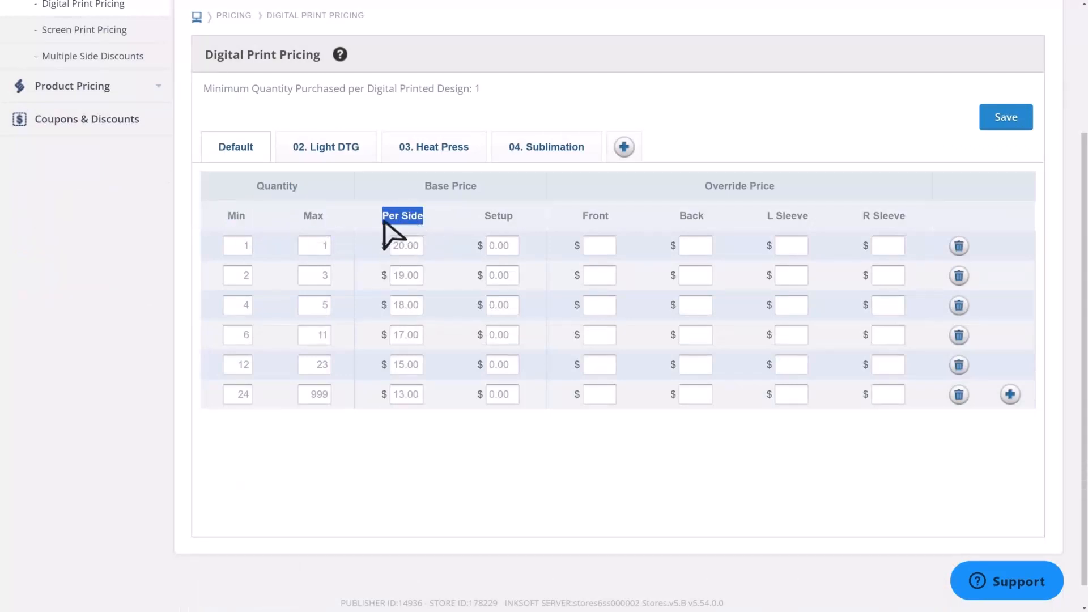
pyautogui.doubleClick(246, 245)
pyautogui.doubleClick(324, 244)
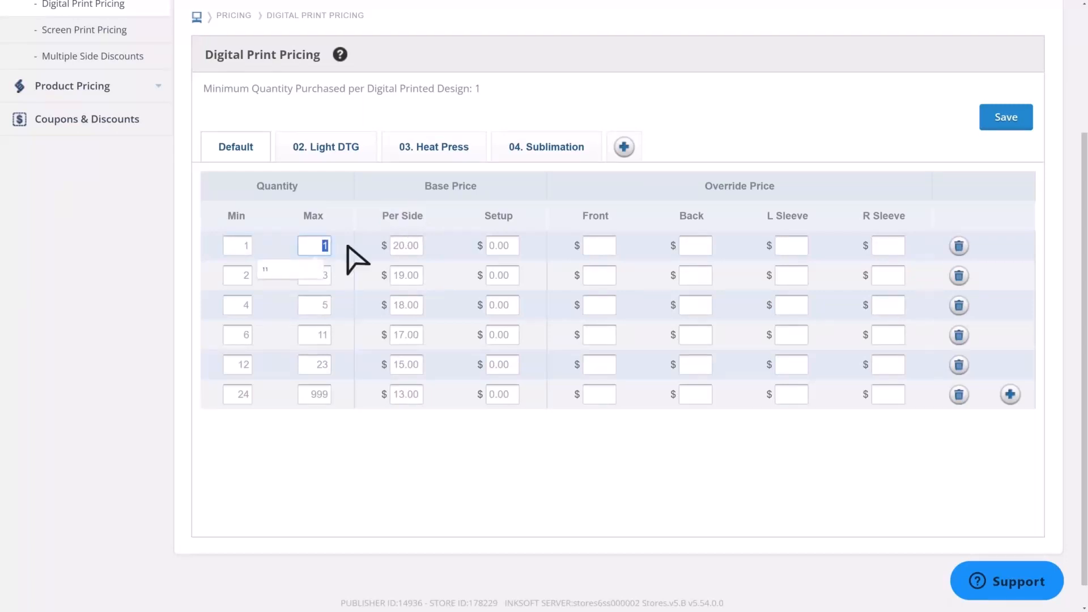
pyautogui.click(423, 249)
pyautogui.doubleClick(415, 246)
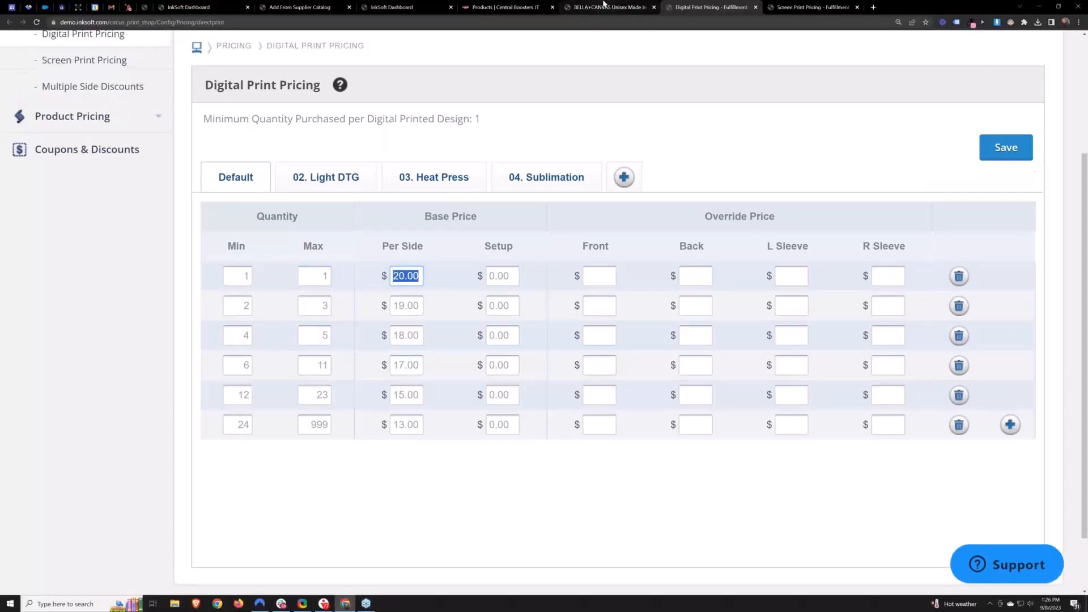
# - Compare the product's pricing-rule garment prices with the digital print per-side prices across tabs
pyautogui.click(603, 6)
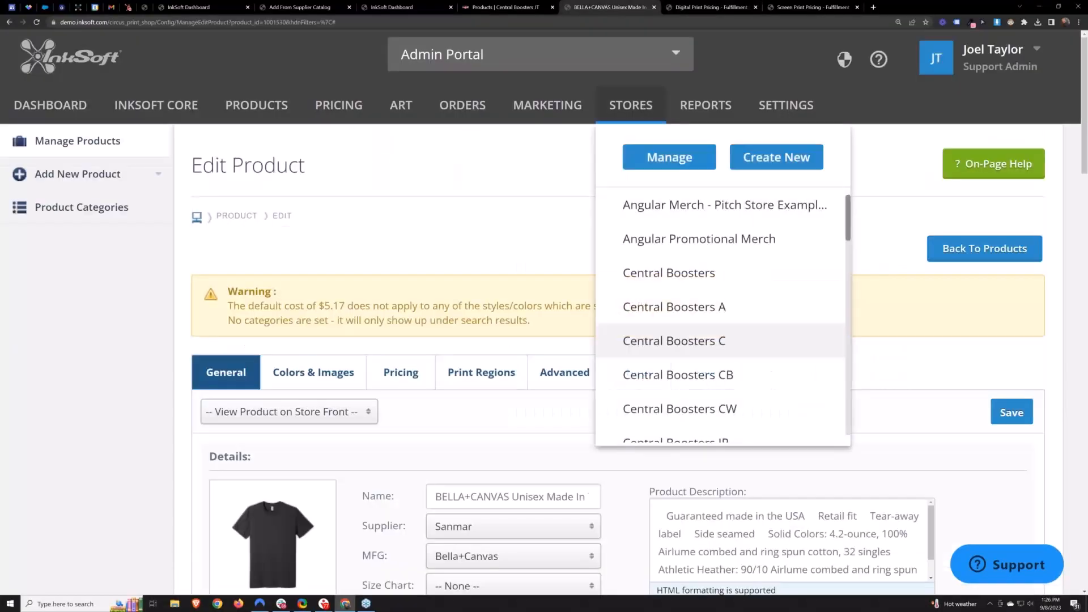
pyautogui.click(401, 372)
pyautogui.scroll(-6, 958, 434)
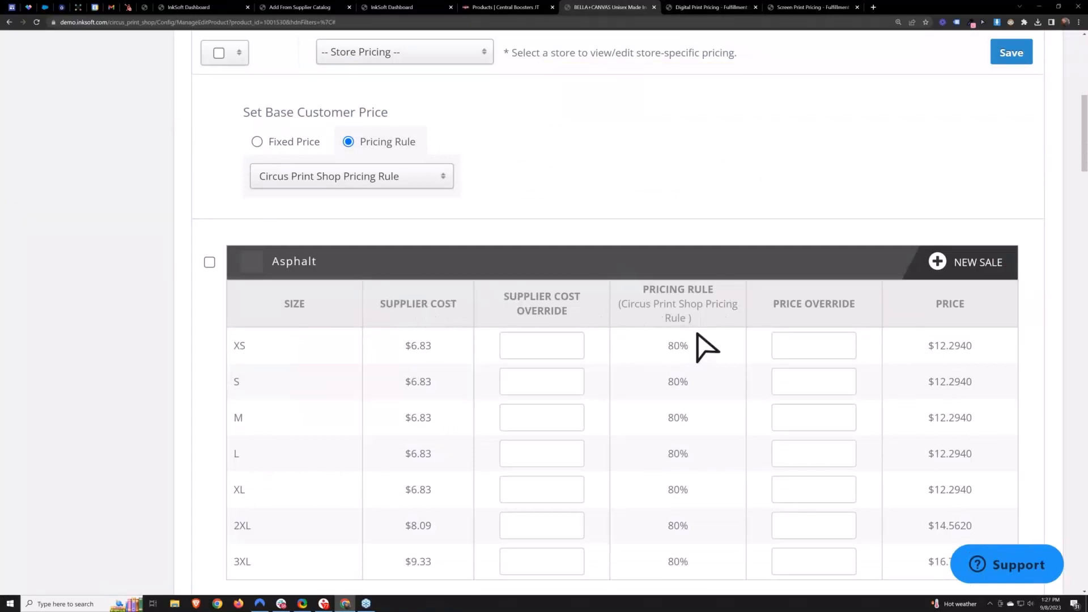
pyautogui.click(714, 7)
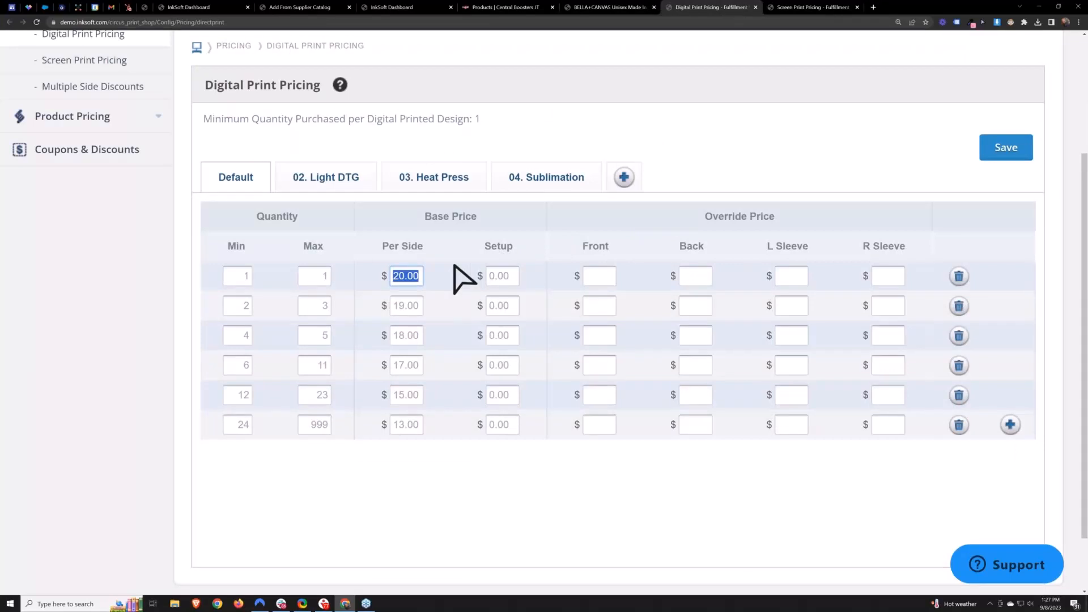
pyautogui.scroll(-2, 445, 294)
pyautogui.scroll(3, 445, 295)
pyautogui.click(441, 296)
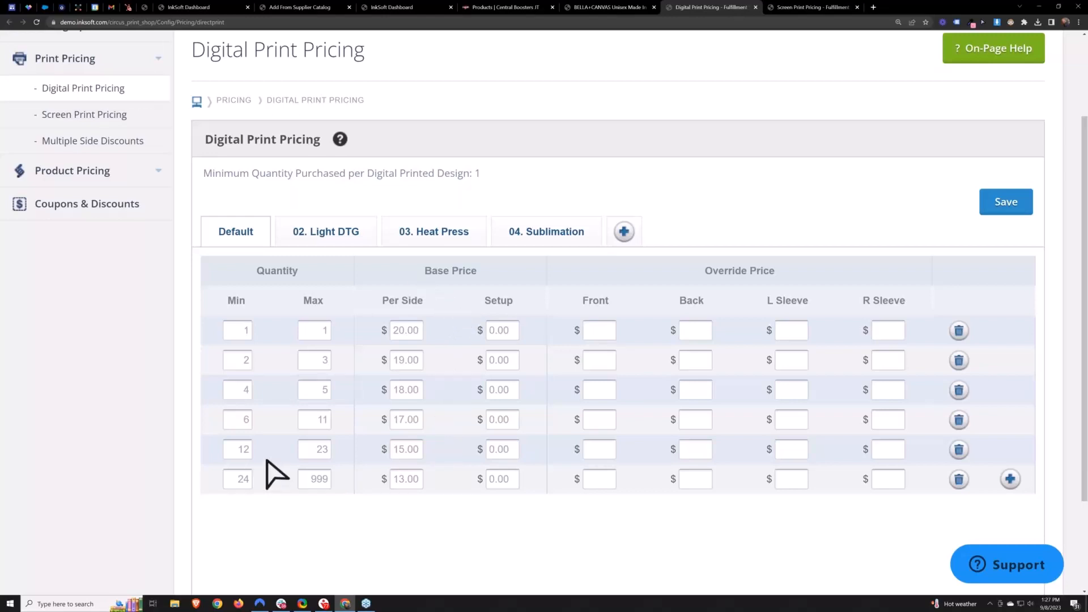
pyautogui.scroll(-1, 277, 475)
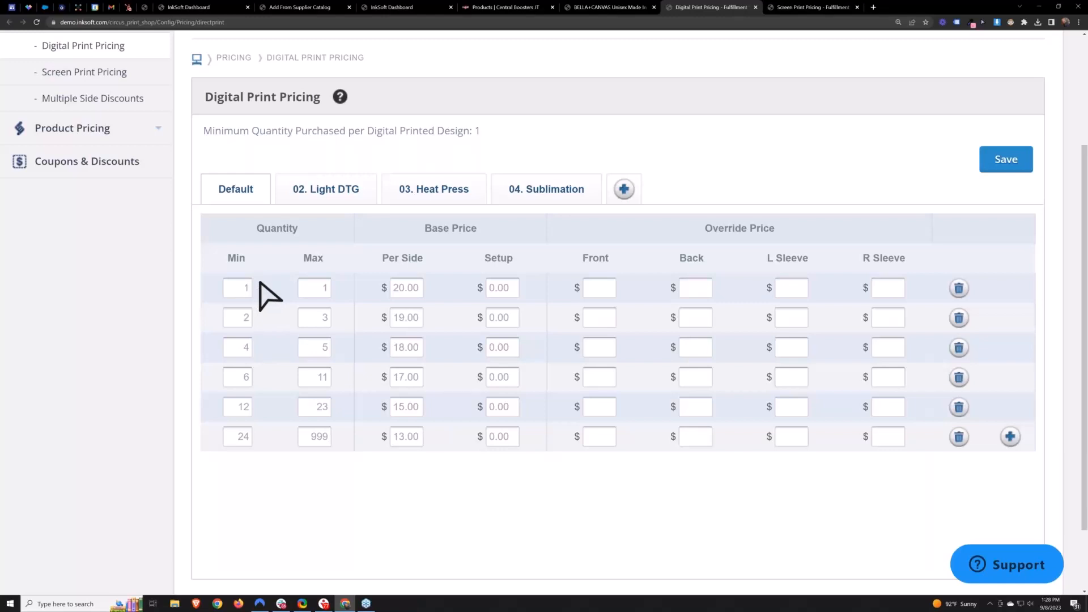
# - Compare the default digital print tiers with the screen print quantity breaks by switching between the two pricing tabs
pyautogui.doubleClick(245, 288)
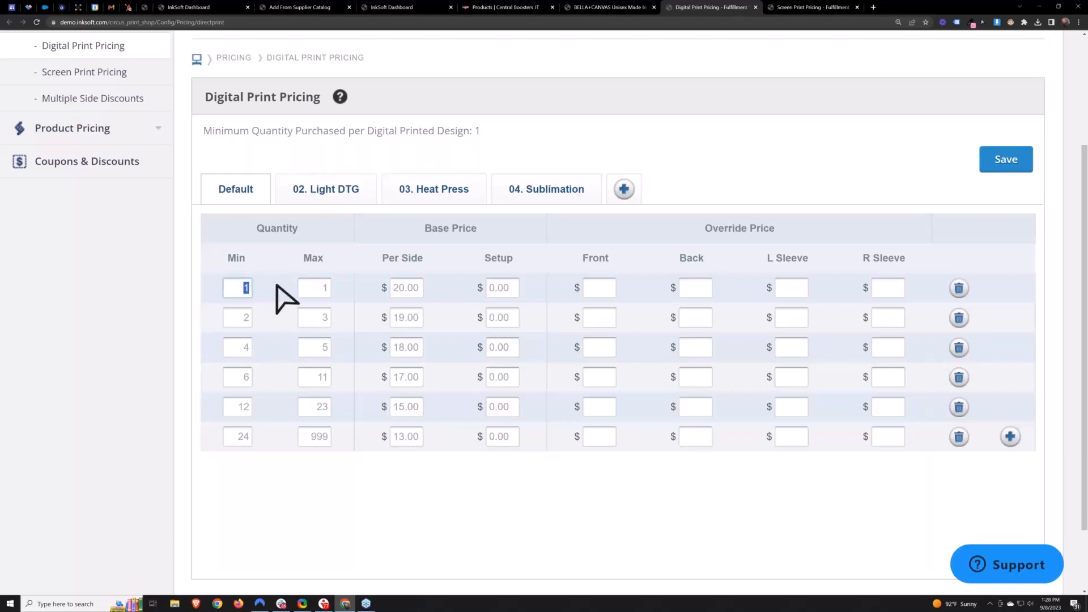
pyautogui.click(276, 298)
pyautogui.scroll(1, 434, 288)
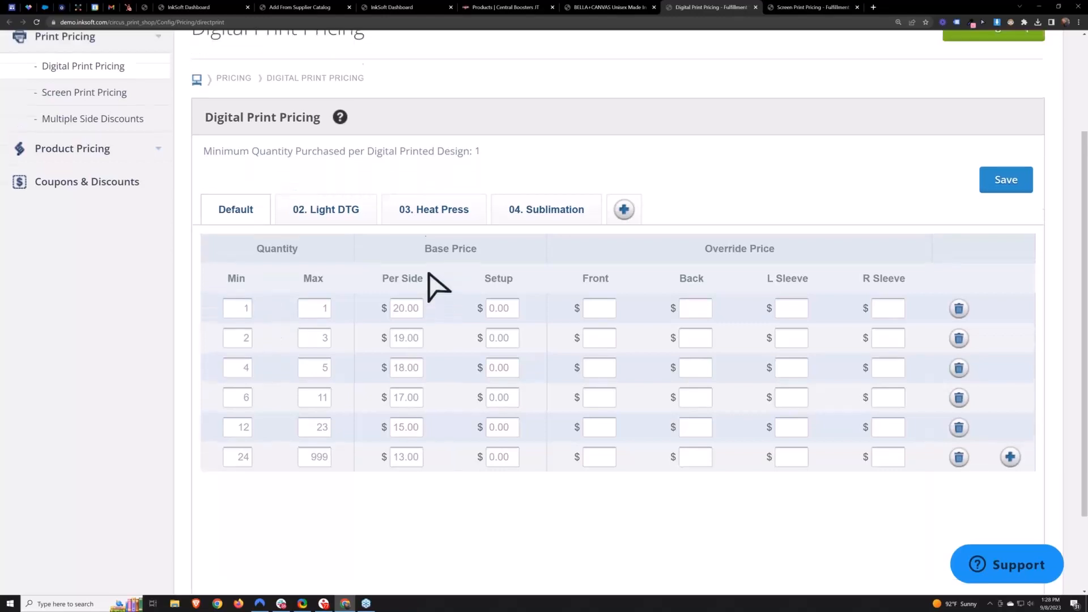
pyautogui.scroll(3, 436, 286)
pyautogui.hotkey('ctrl', 'Tab')
pyautogui.doubleClick(340, 470)
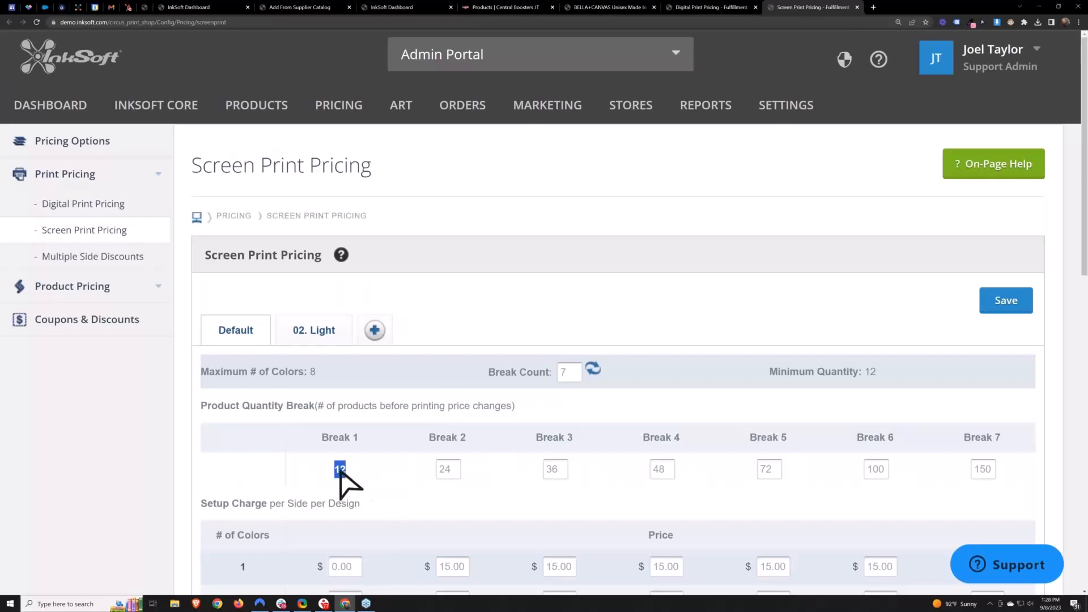
pyautogui.click(710, 7)
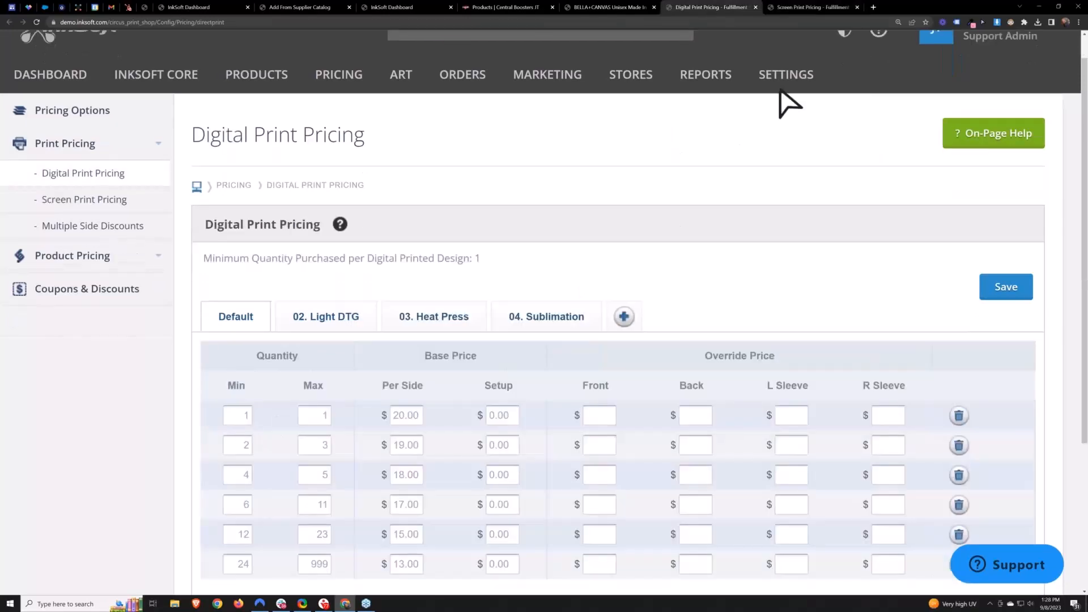
pyautogui.click(810, 7)
pyautogui.scroll(-5, 588, 294)
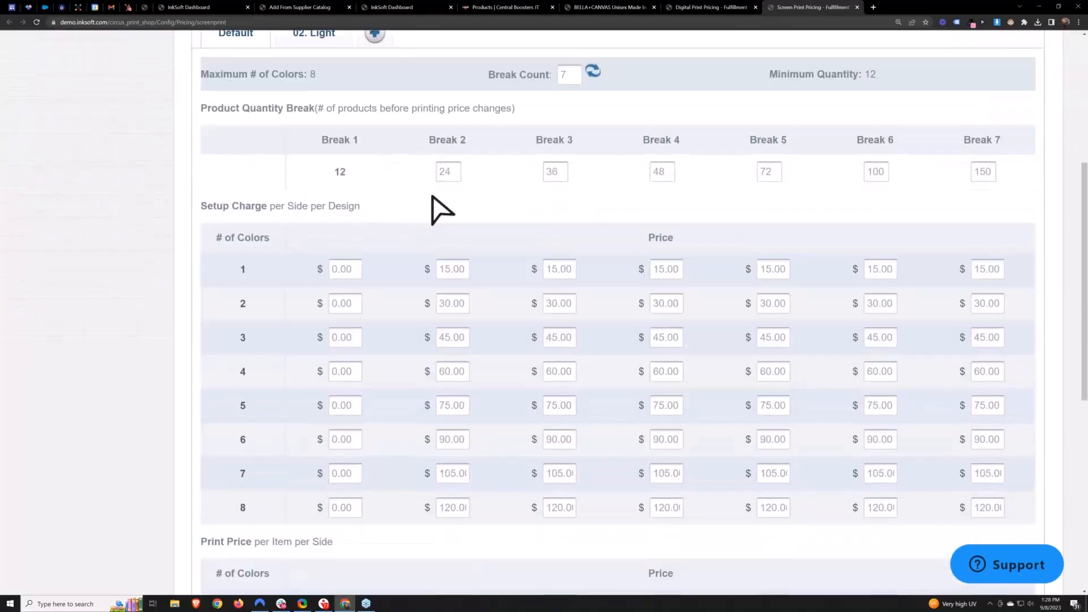
pyautogui.scroll(2, 440, 214)
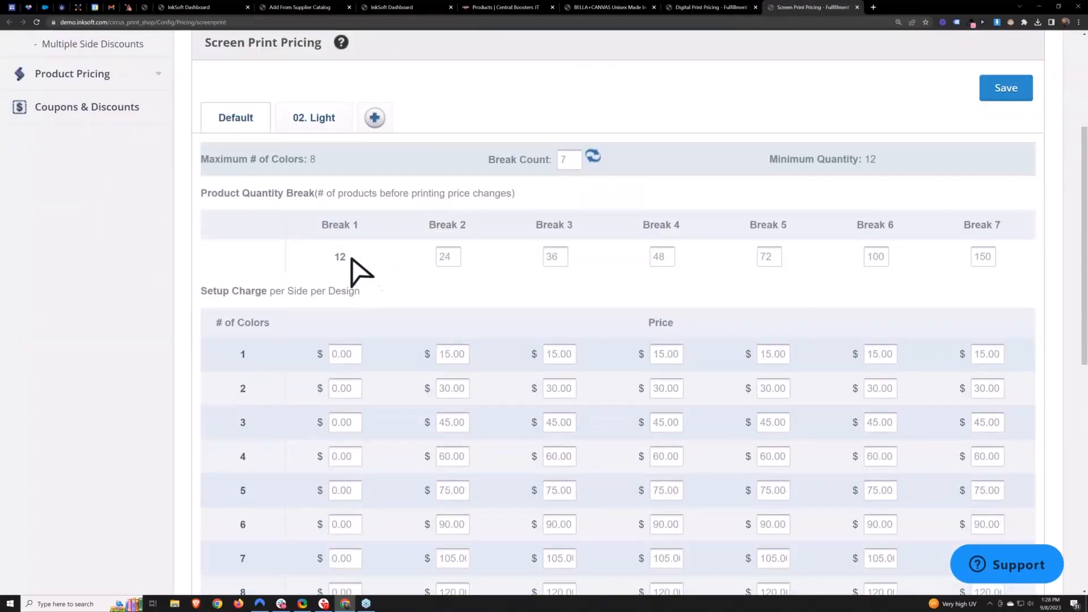
# - Examine the screen print quantity breaks, setup charges per side and per-item print prices by number of colors
pyautogui.moveTo(351, 257); pyautogui.dragTo(325, 260)
pyautogui.moveTo(457, 257); pyautogui.dragTo(437, 257)
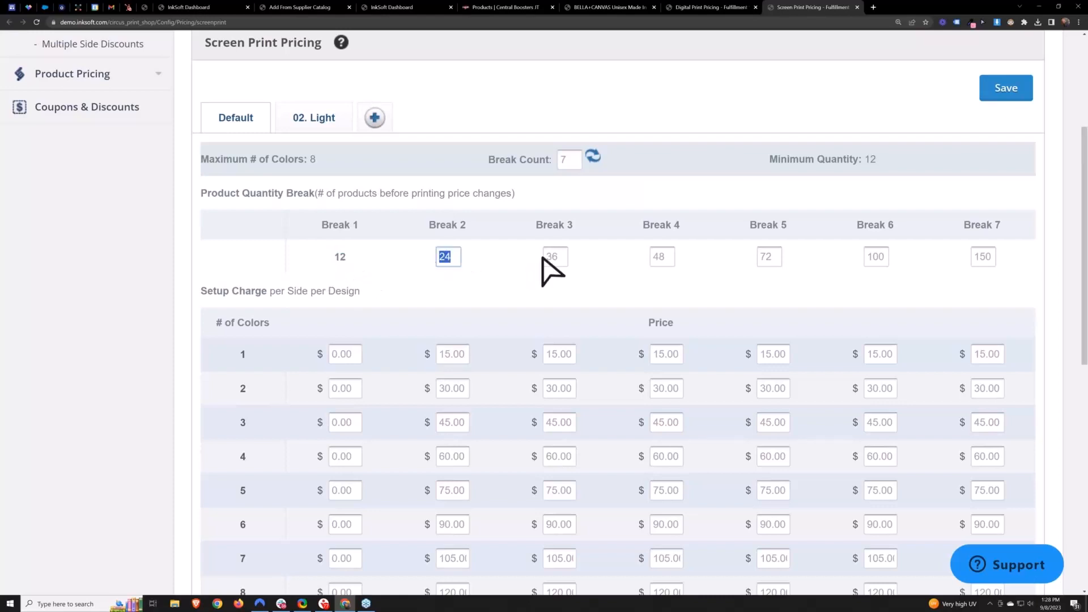
pyautogui.moveTo(565, 257); pyautogui.dragTo(541, 259)
pyautogui.moveTo(672, 257); pyautogui.dragTo(645, 262)
pyautogui.click(796, 272)
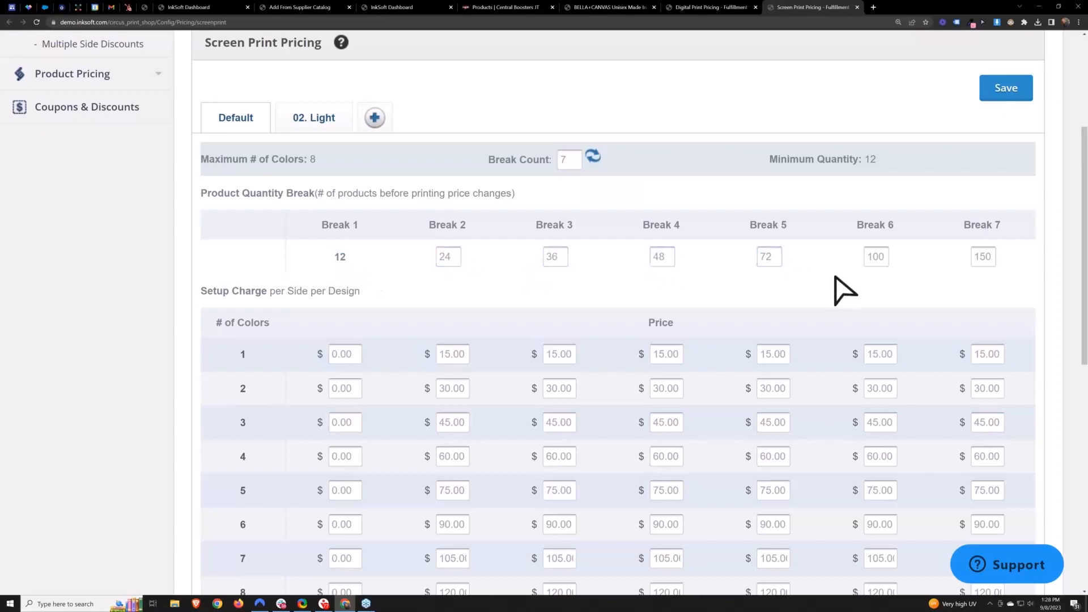
pyautogui.scroll(-3, 838, 292)
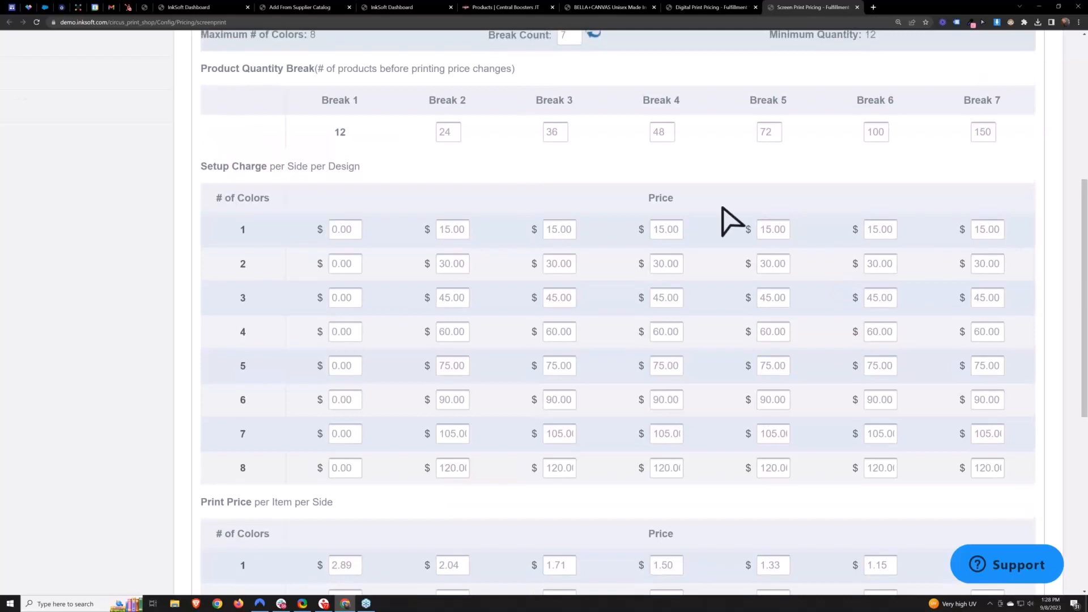
pyautogui.scroll(1, 729, 221)
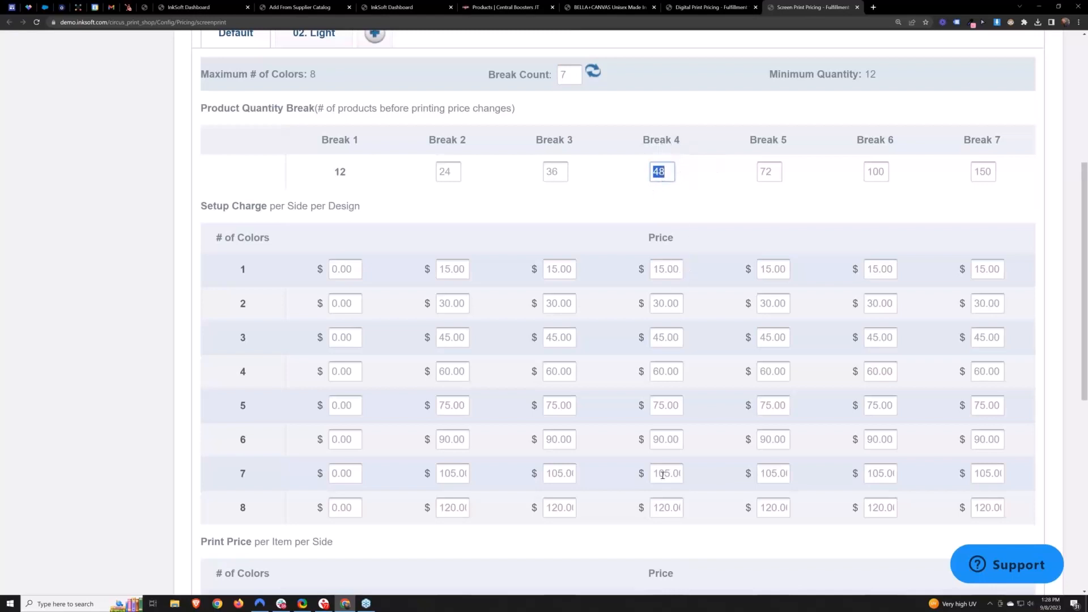
pyautogui.moveTo(211, 244); pyautogui.dragTo(1014, 523)
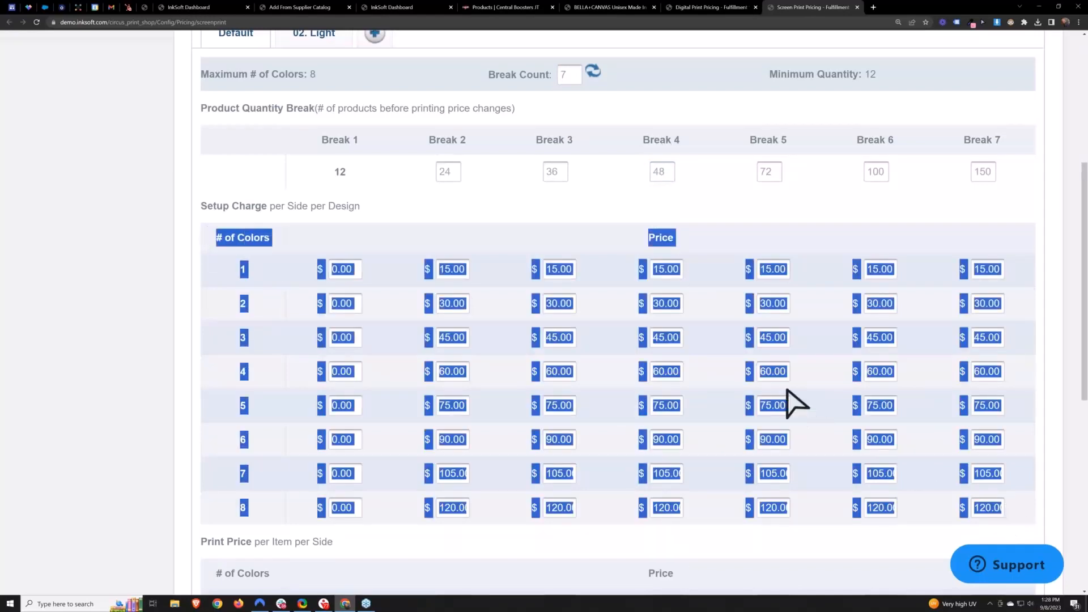
pyautogui.click(709, 358)
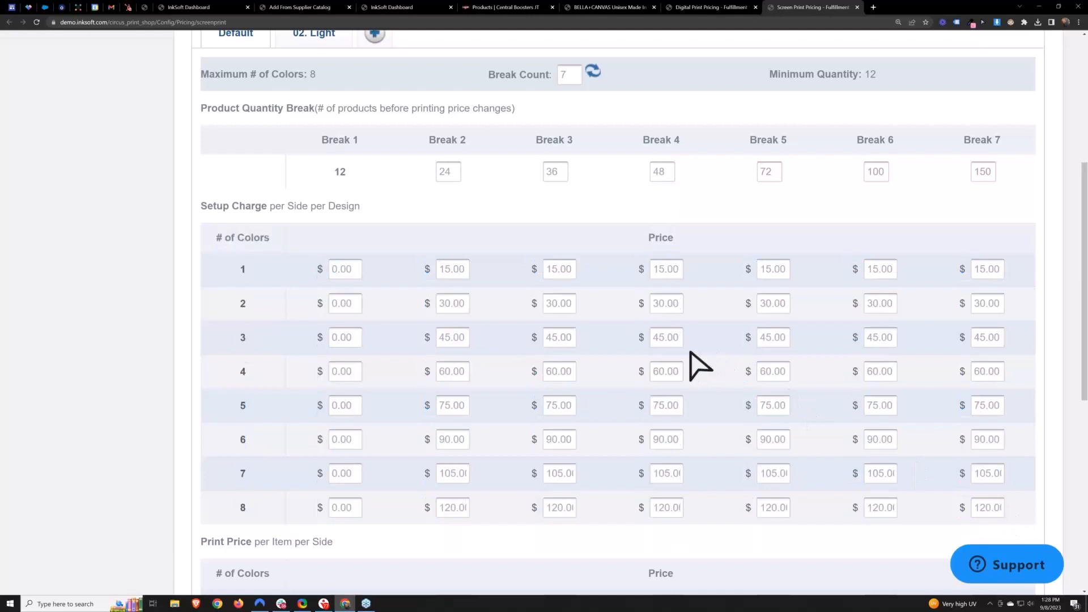
pyautogui.moveTo(260, 317); pyautogui.dragTo(235, 307)
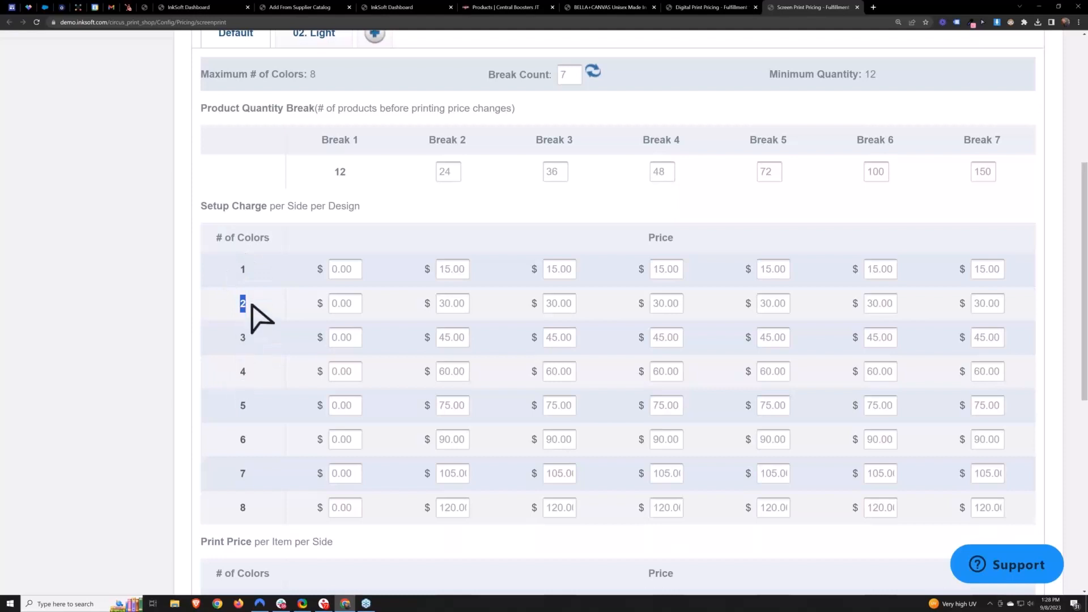
pyautogui.moveTo(256, 377); pyautogui.dragTo(237, 372)
pyautogui.moveTo(682, 302); pyautogui.dragTo(649, 306)
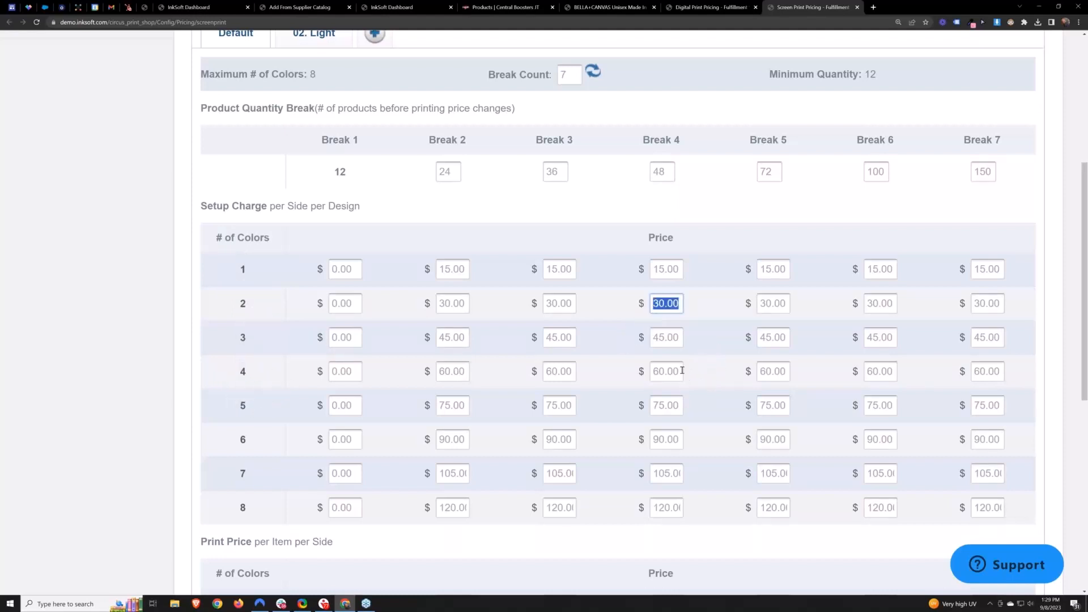
pyautogui.moveTo(683, 370); pyautogui.dragTo(650, 374)
pyautogui.click(721, 391)
pyautogui.moveTo(682, 302); pyautogui.dragTo(657, 306)
pyautogui.doubleClick(680, 372)
pyautogui.click(712, 388)
pyautogui.scroll(-2, 709, 385)
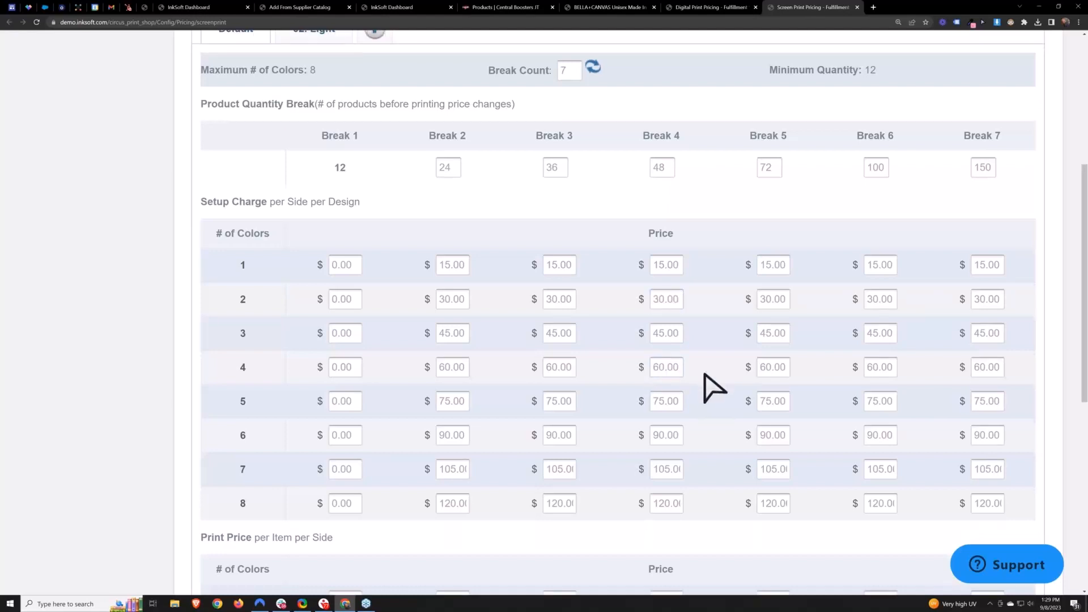
pyautogui.scroll(-2, 714, 389)
pyautogui.doubleClick(663, 342)
pyautogui.doubleClick(663, 409)
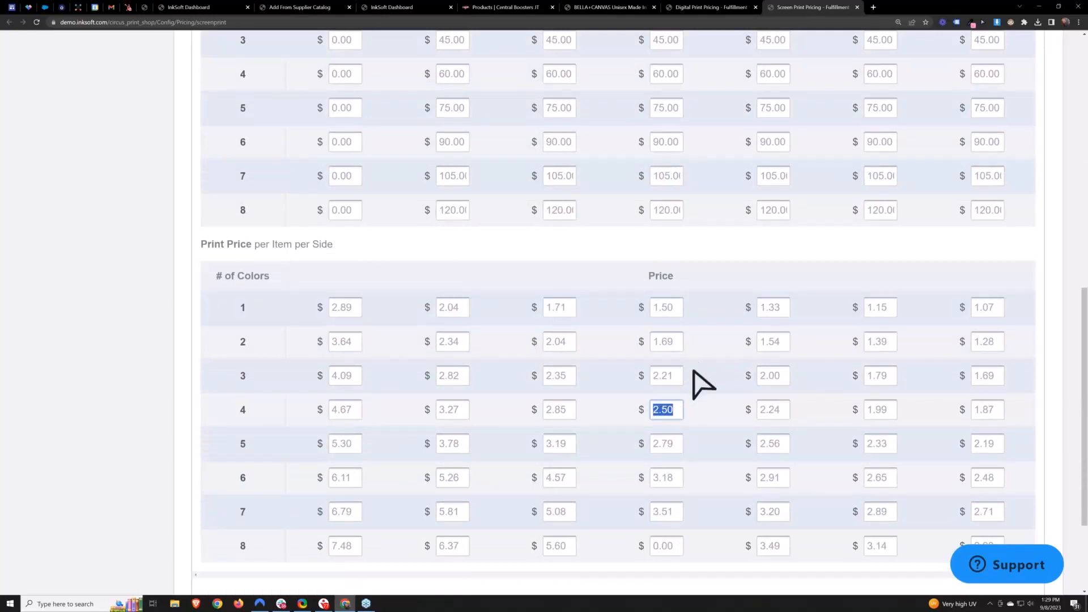
pyautogui.click(703, 355)
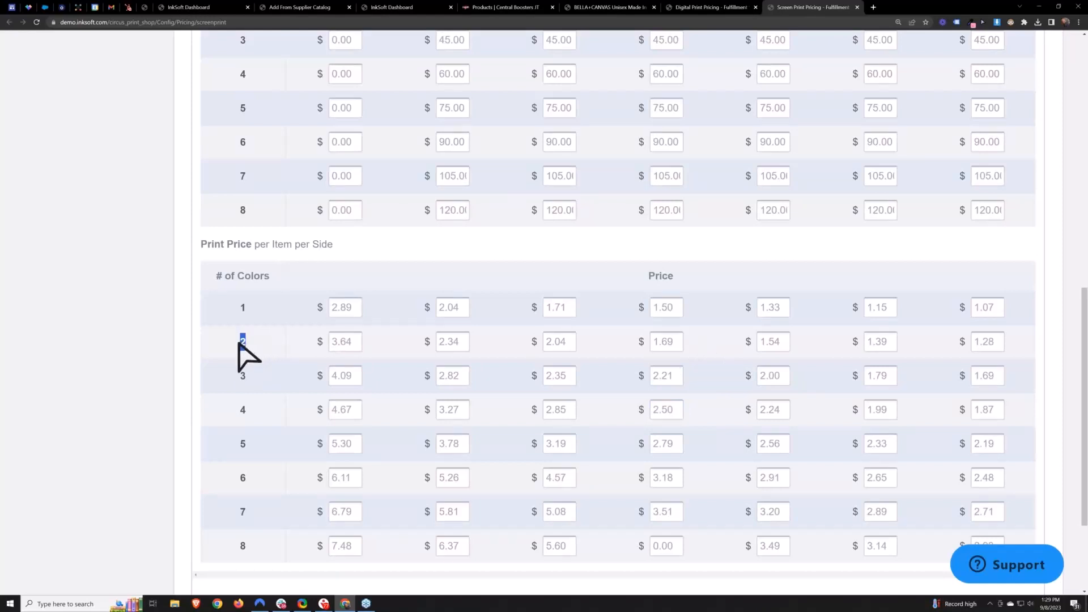
pyautogui.doubleClick(242, 342)
pyautogui.doubleClick(652, 343)
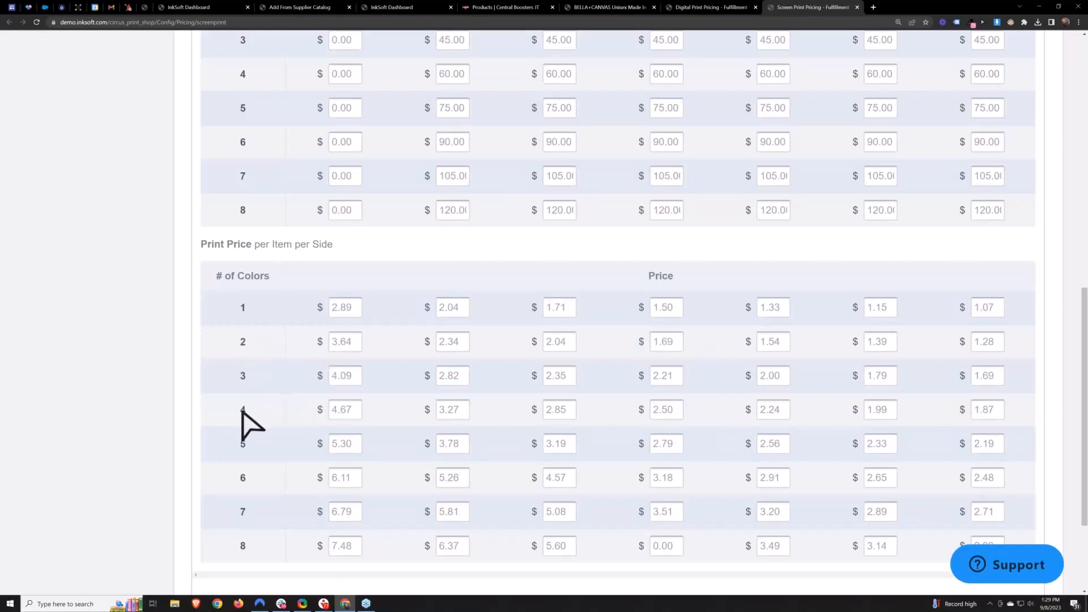
pyautogui.doubleClick(242, 410)
pyautogui.doubleClick(679, 410)
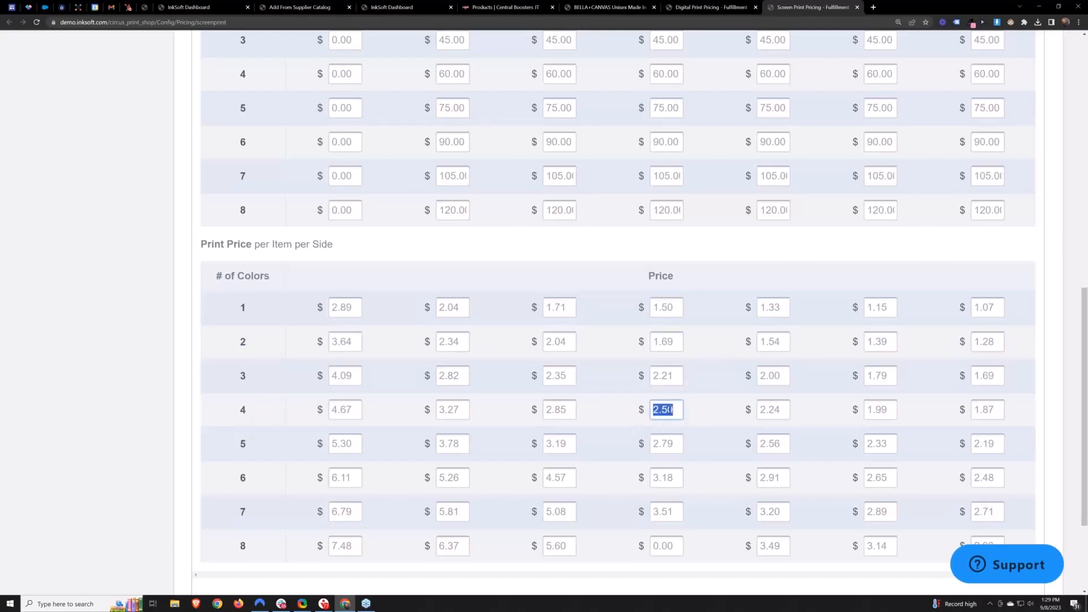
pyautogui.scroll(6, 715, 428)
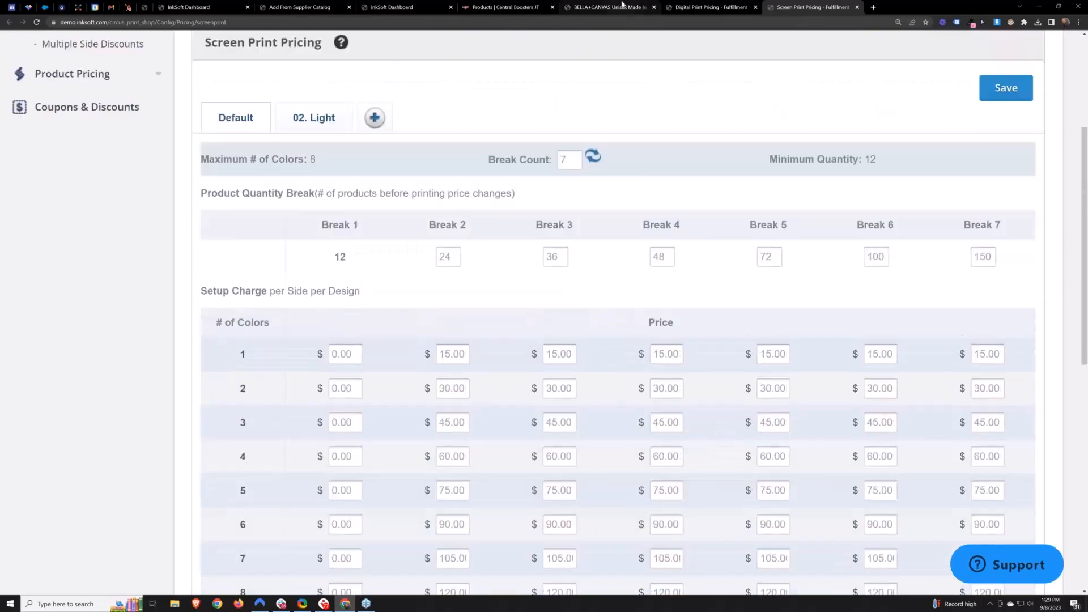
# - Compare the product's pricing-rule prices with the screen print price grid, then return to digital print pricing
pyautogui.click(622, 7)
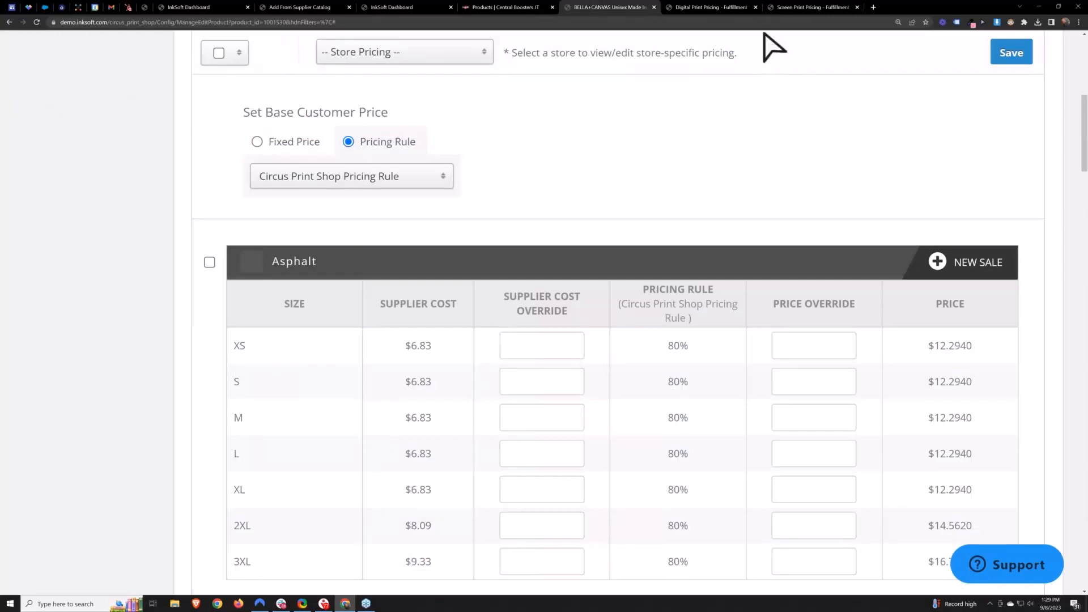
pyautogui.click(781, 8)
pyautogui.scroll(-7, 736, 363)
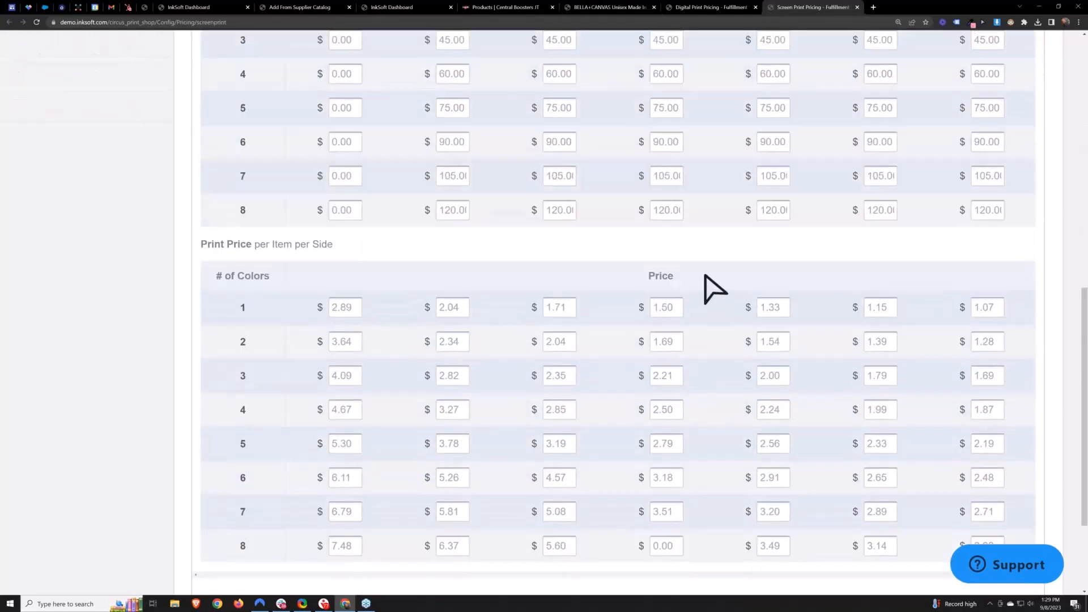
pyautogui.scroll(3, 715, 289)
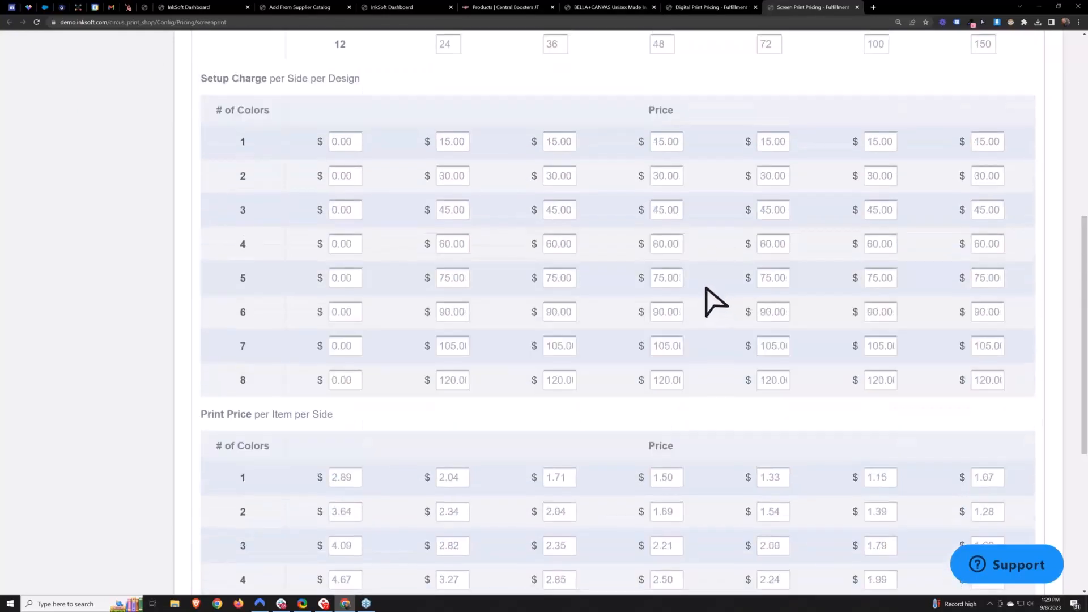
pyautogui.click(711, 6)
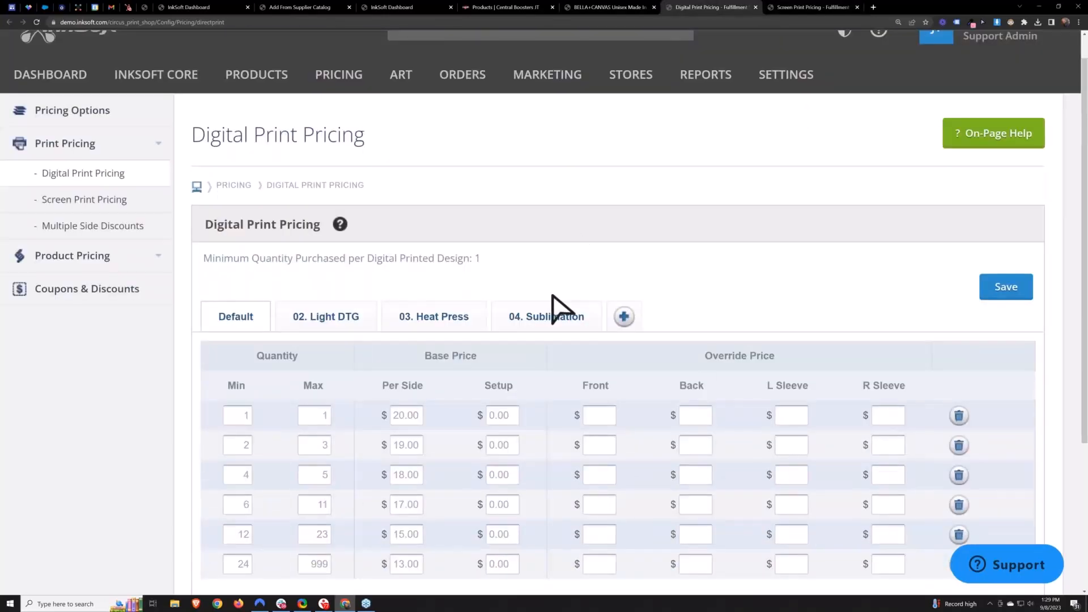
# - Set the setup fee for the first digital print quantity tier to 0.0
pyautogui.scroll(-2, 559, 308)
pyautogui.click(499, 330)
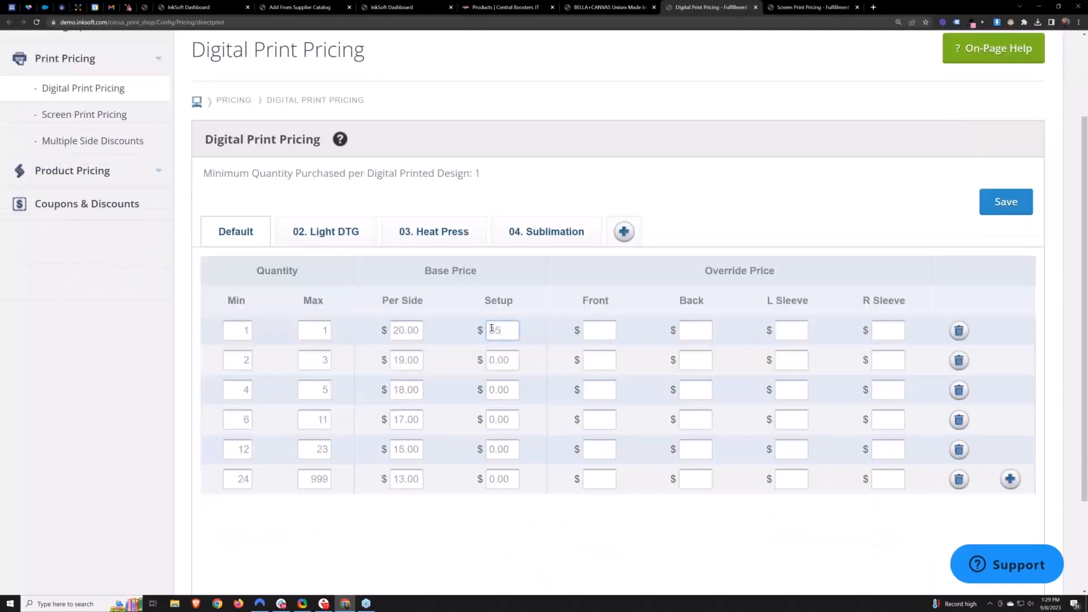
pyautogui.click(746, 200)
pyautogui.click(515, 331)
pyautogui.write('0.0')
pyautogui.click(734, 199)
pyautogui.click(617, 8)
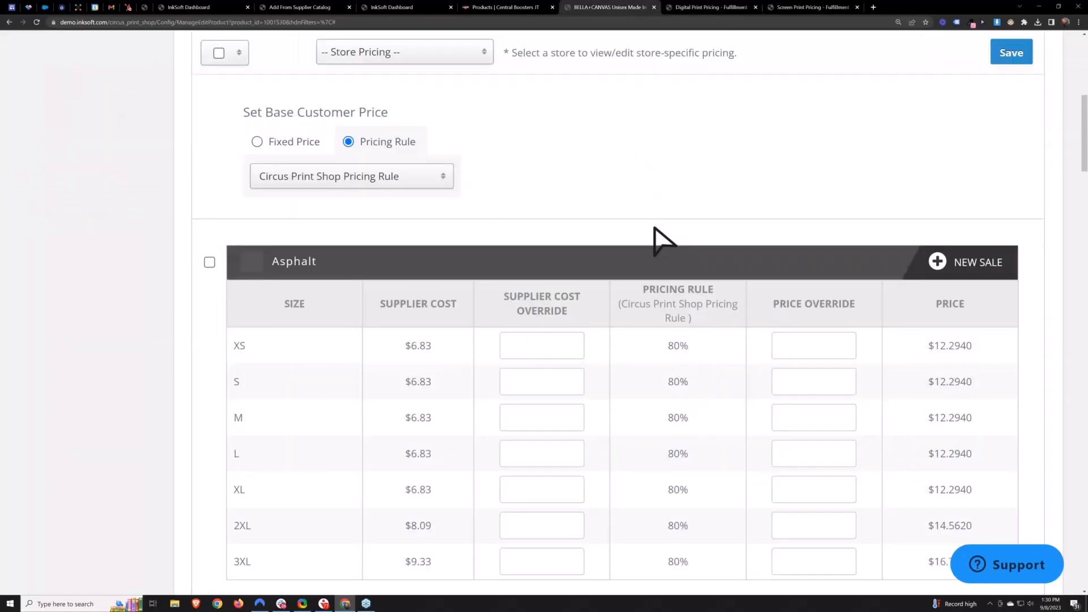
# - Open the product's print regions and review the Front, Back, Left Sleeve and Right Sleeve region groups
pyautogui.scroll(1, 656, 237)
pyautogui.scroll(4, 659, 237)
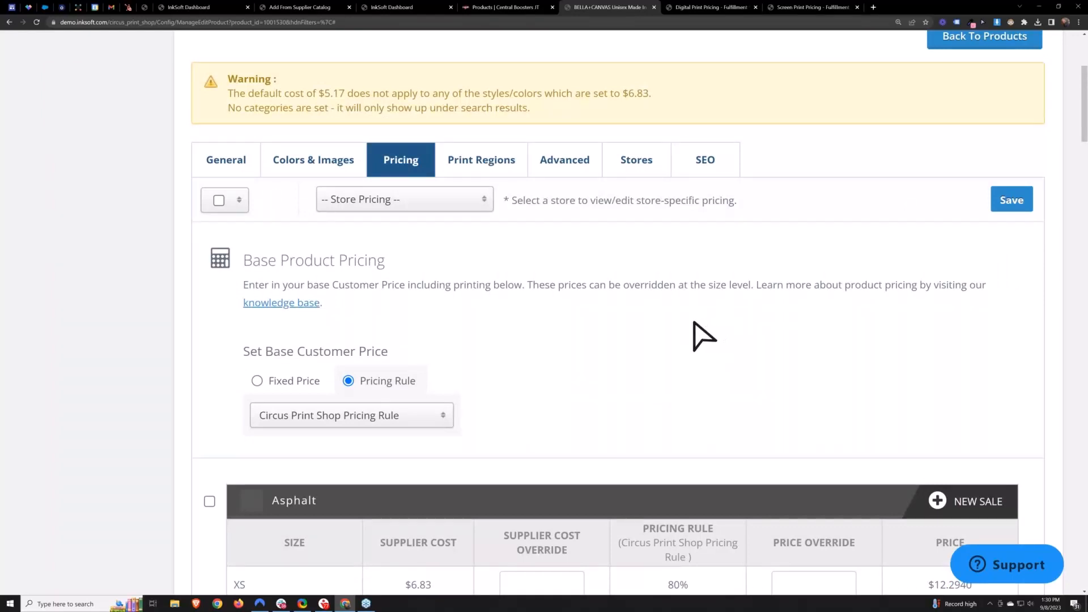
pyautogui.click(481, 164)
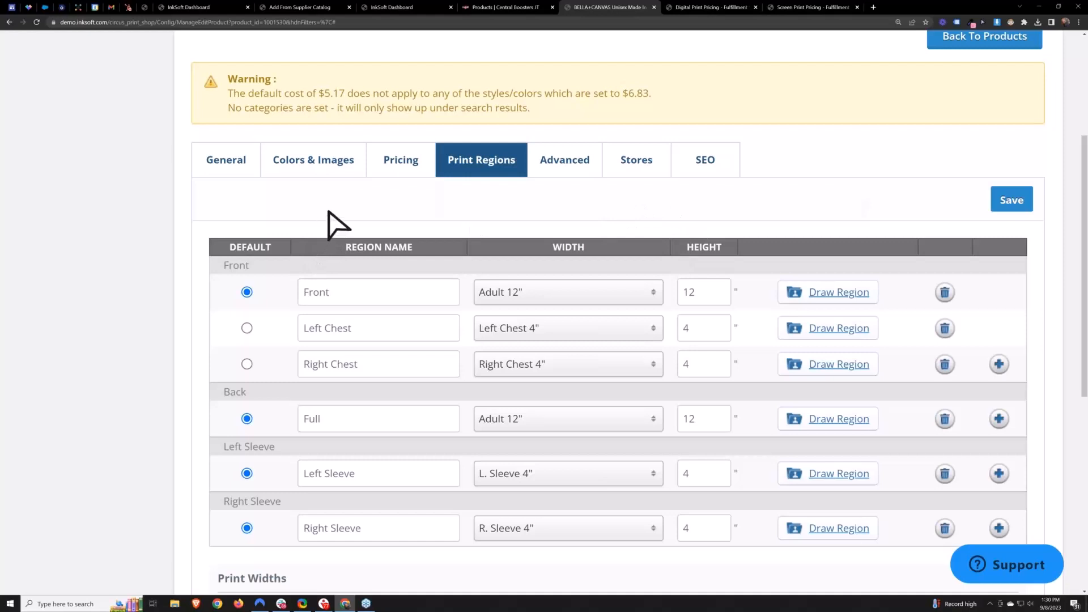
pyautogui.scroll(4, 328, 211)
pyautogui.moveTo(266, 107)
pyautogui.moveTo(300, 179)
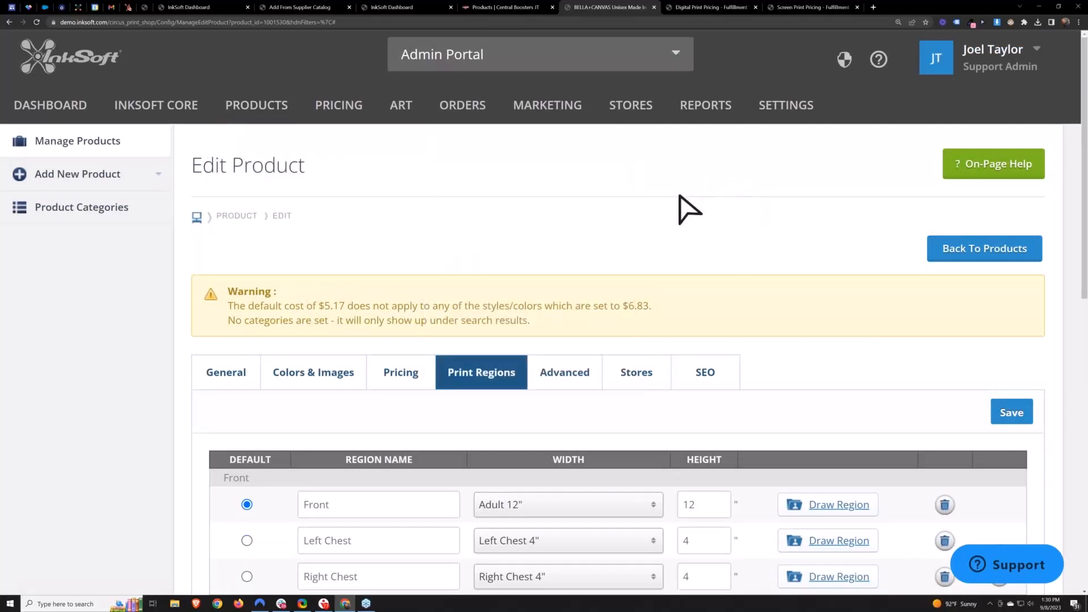
pyautogui.scroll(-1, 688, 221)
pyautogui.scroll(-4, 691, 232)
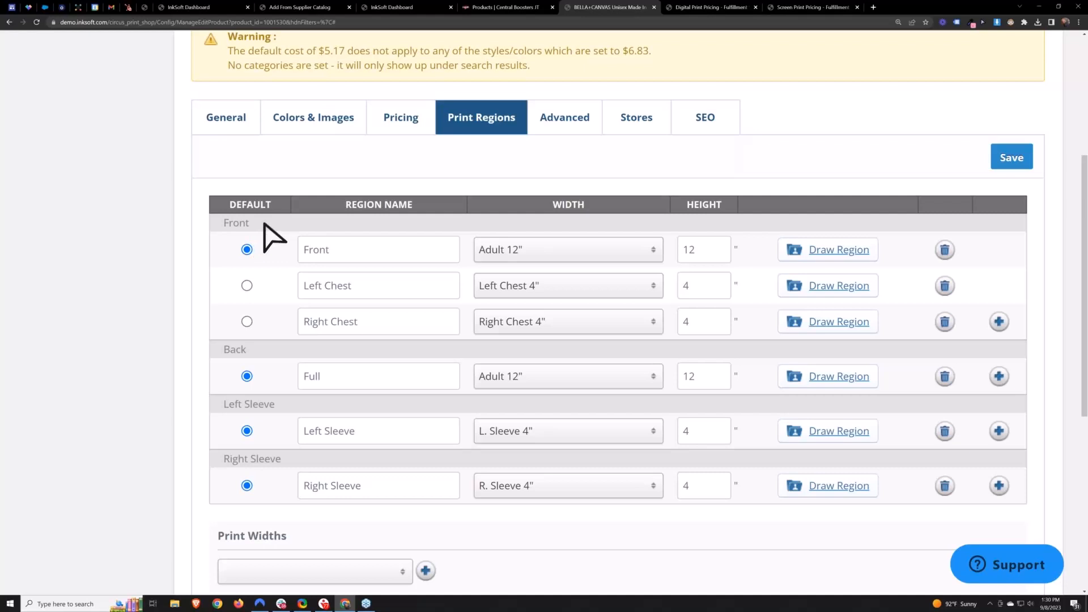
pyautogui.moveTo(261, 225); pyautogui.dragTo(225, 224)
pyautogui.moveTo(247, 349); pyautogui.dragTo(226, 352)
pyautogui.moveTo(270, 404); pyautogui.dragTo(227, 408)
pyautogui.moveTo(281, 455); pyautogui.dragTo(228, 466)
pyautogui.click(292, 462)
pyautogui.moveTo(253, 221); pyautogui.dragTo(223, 225)
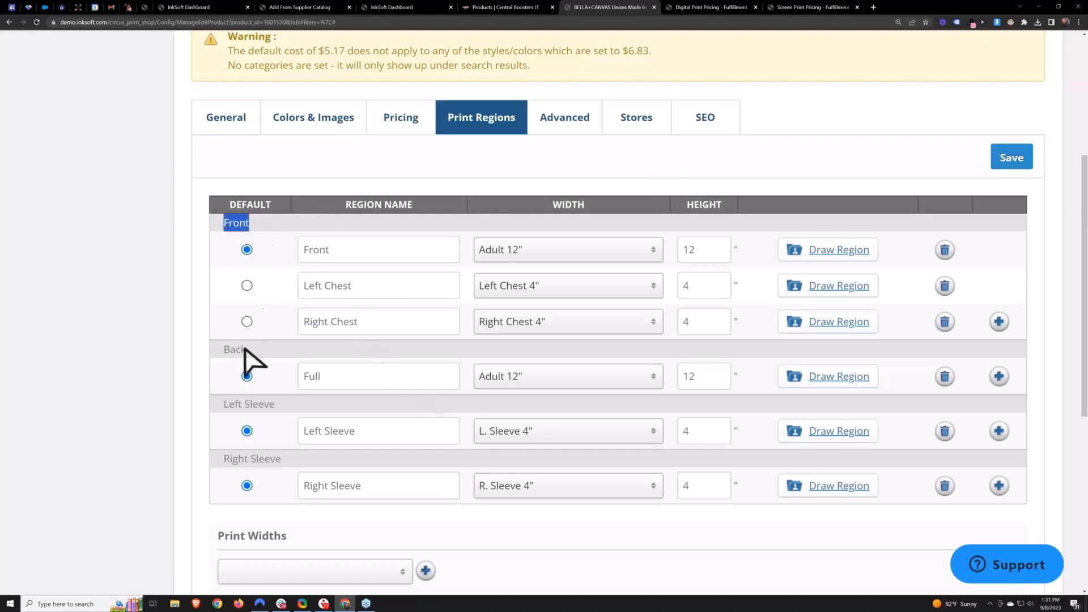
pyautogui.moveTo(243, 350); pyautogui.dragTo(223, 351)
pyautogui.moveTo(246, 225); pyautogui.dragTo(223, 229)
# - Add a new print region to the Front group and name it Sleeve
pyautogui.click(999, 322)
pyautogui.scroll(-1, 769, 290)
pyautogui.click(648, 193)
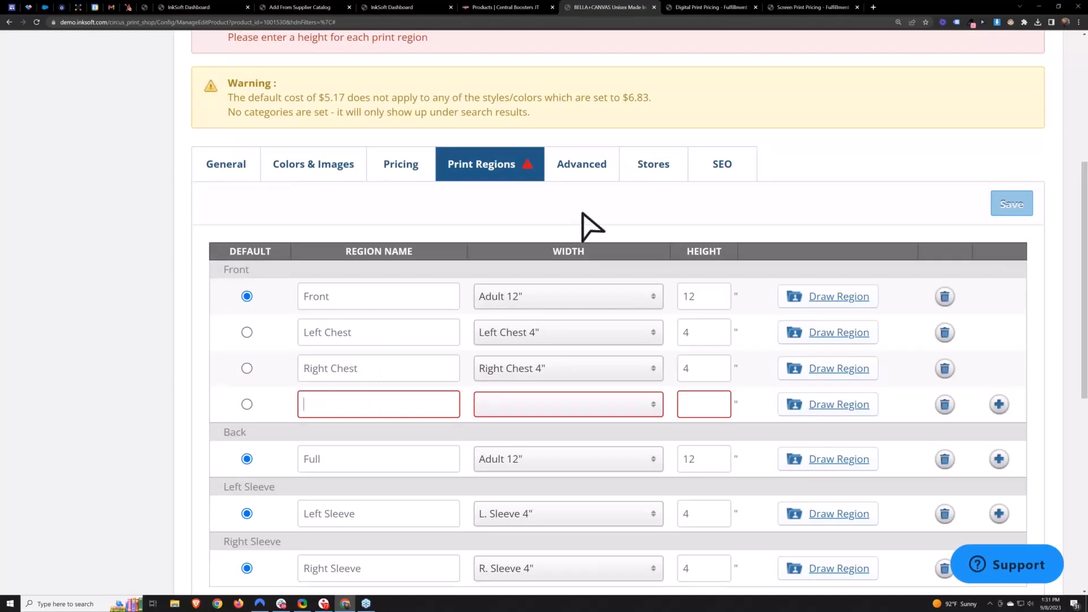
pyautogui.write('Front')
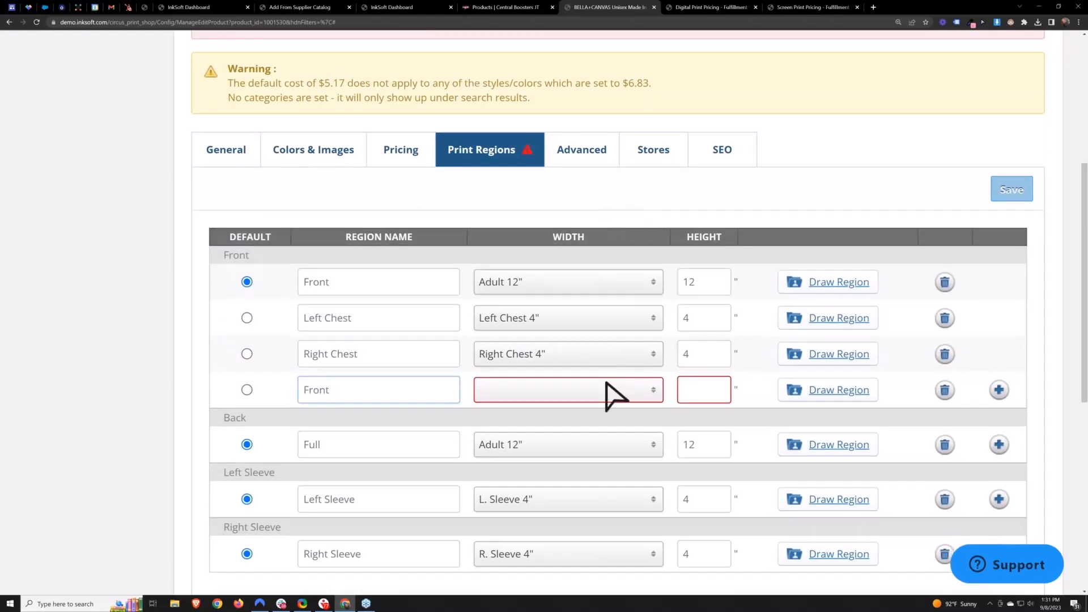
pyautogui.moveTo(355, 393); pyautogui.dragTo(296, 397)
pyautogui.press('BackSpace')
pyautogui.write('Sleeve')
pyautogui.click(427, 419)
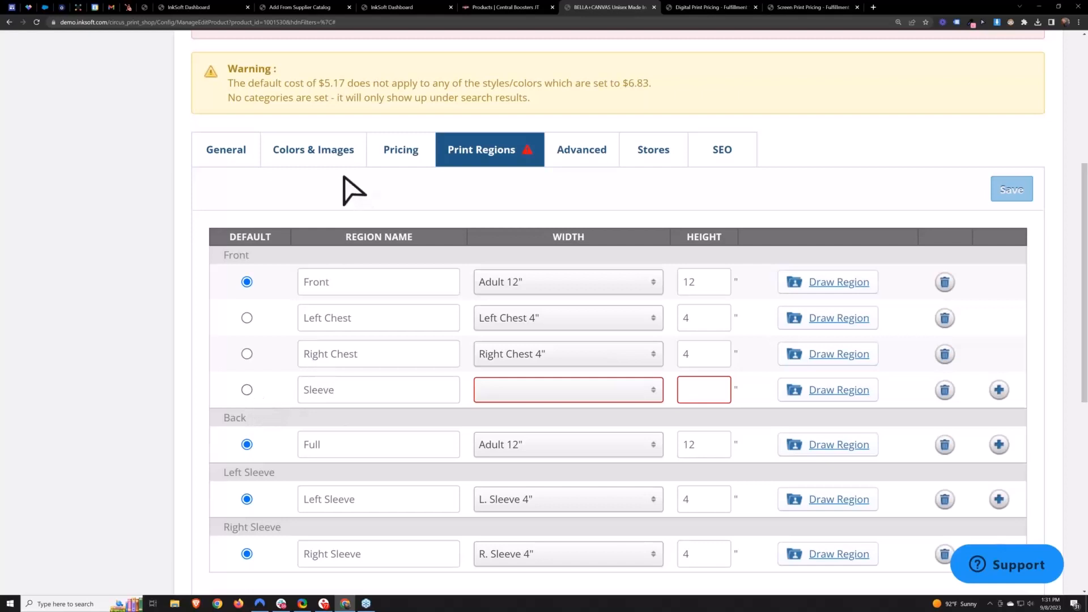
# - Open the product's colors and images and view the left sleeve image of the default color
pyautogui.click(314, 150)
pyautogui.click(320, 492)
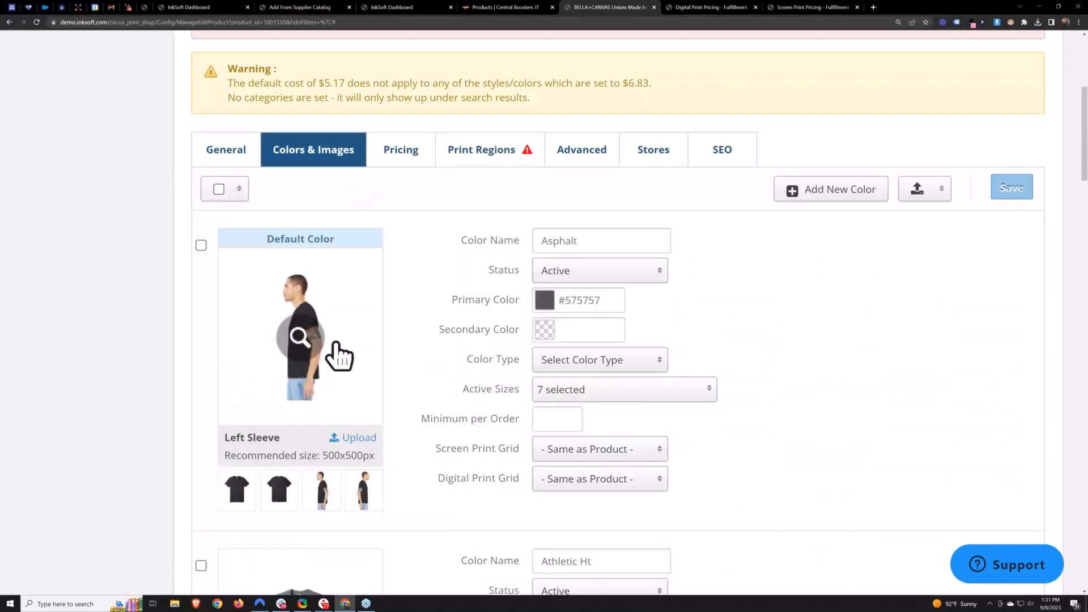
# - In the product's print regions, set the Sleeve region's width to Sleeve 3.5" and its height to 3.5
pyautogui.click(237, 492)
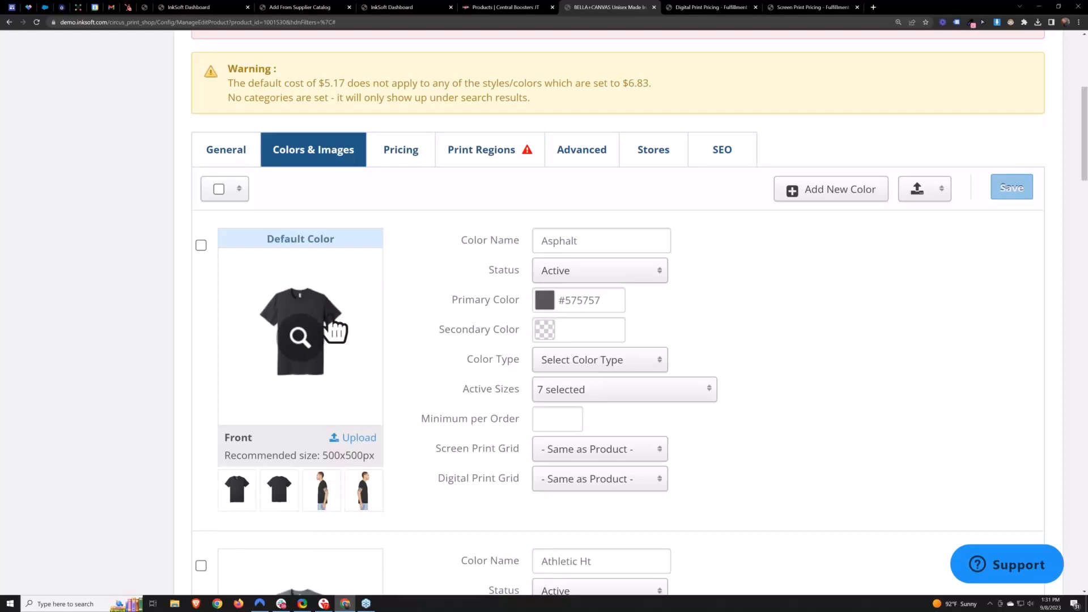
pyautogui.click(488, 162)
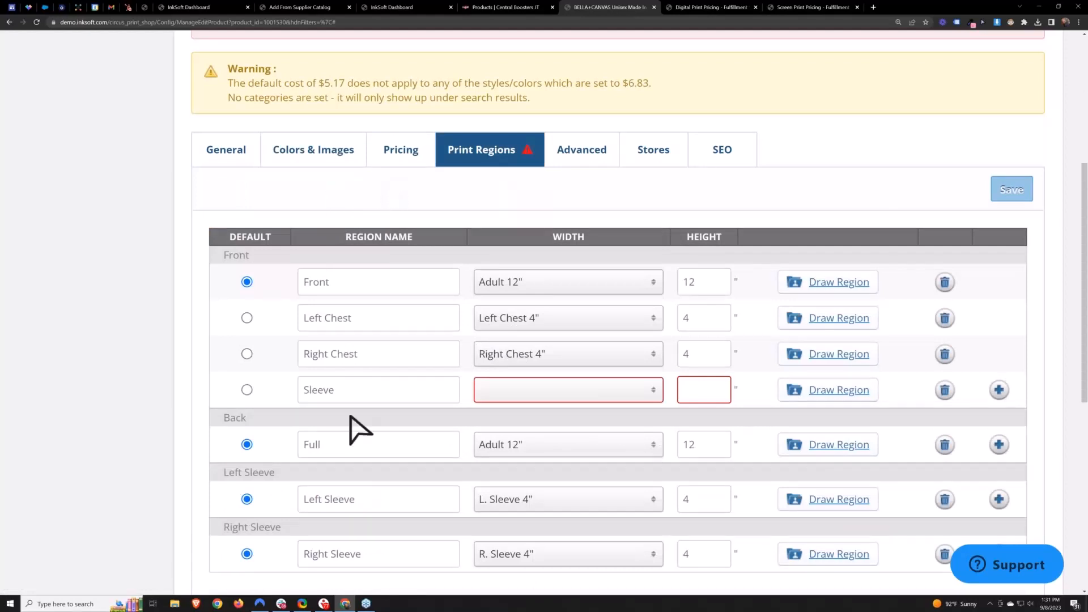
pyautogui.doubleClick(310, 390)
pyautogui.click(577, 391)
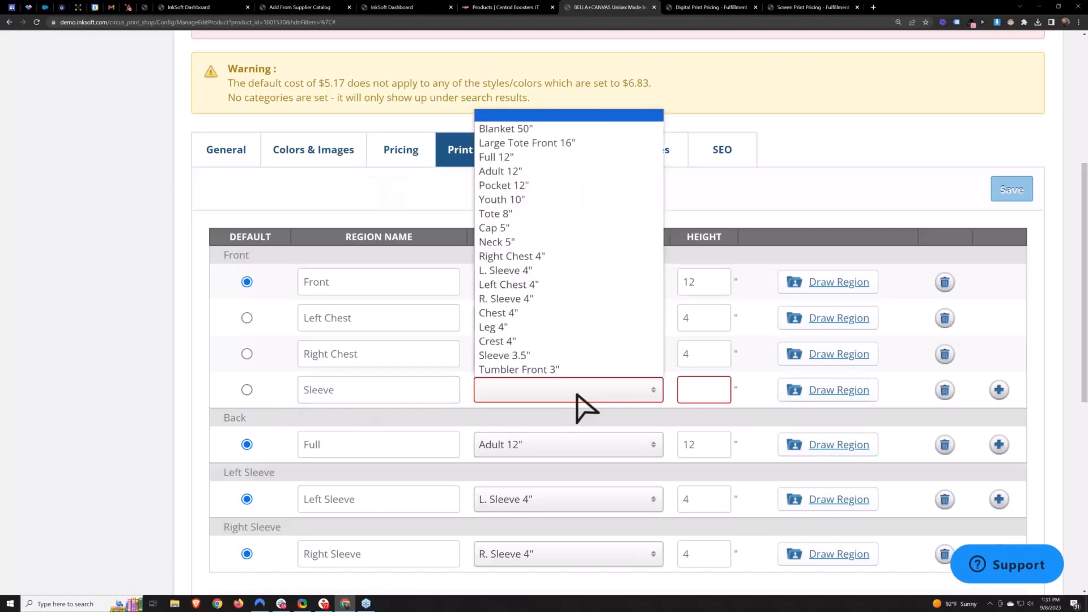
pyautogui.click(514, 355)
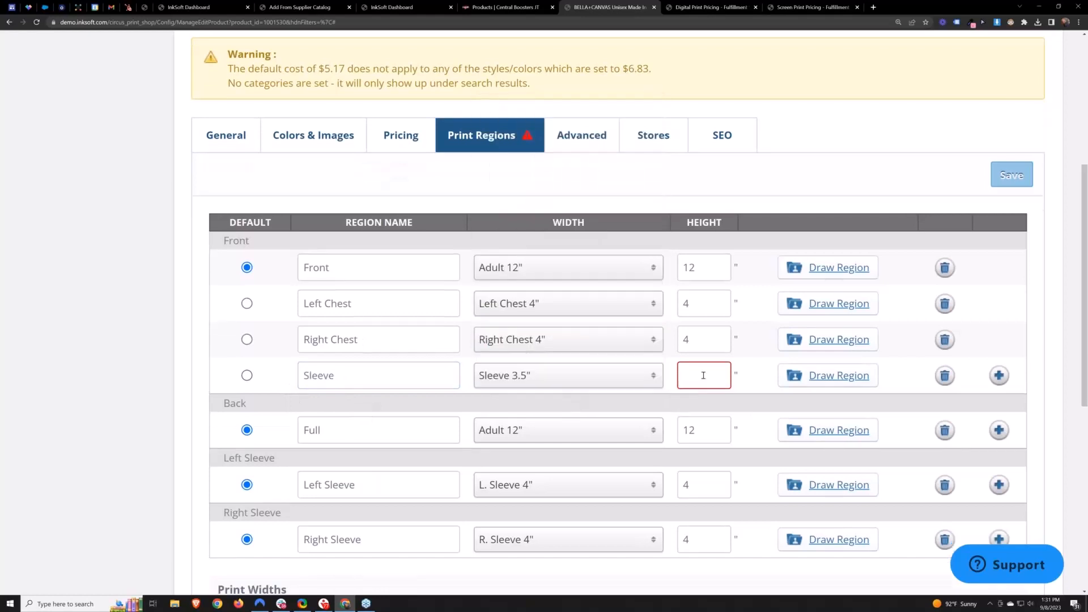
pyautogui.click(705, 374)
pyautogui.write('3.5')
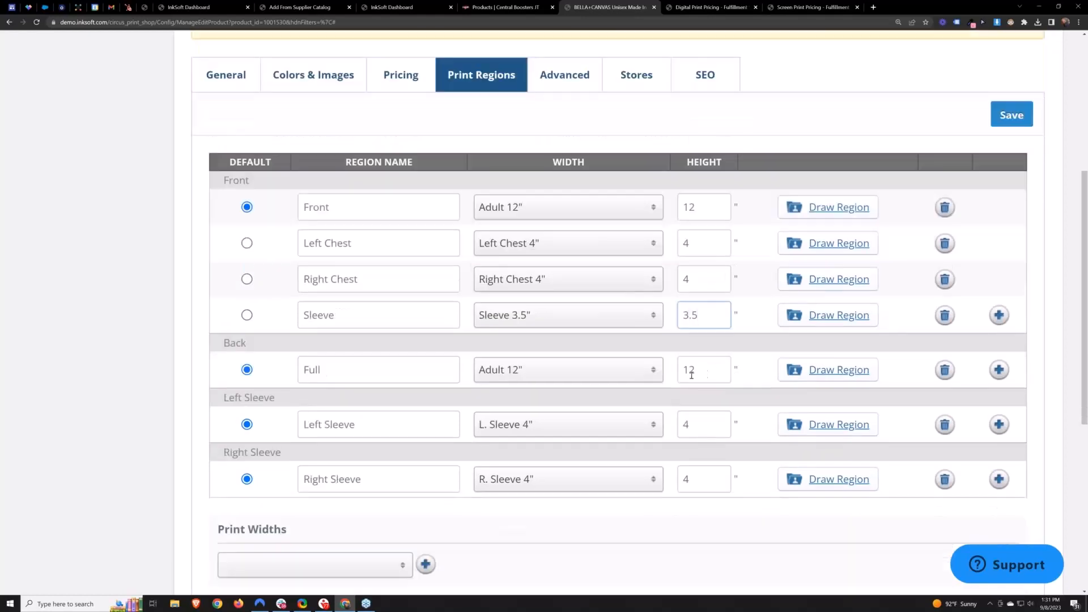
# - Draw the Sleeve region on the shirt front as a small box near the upper right chest
pyautogui.click(629, 351)
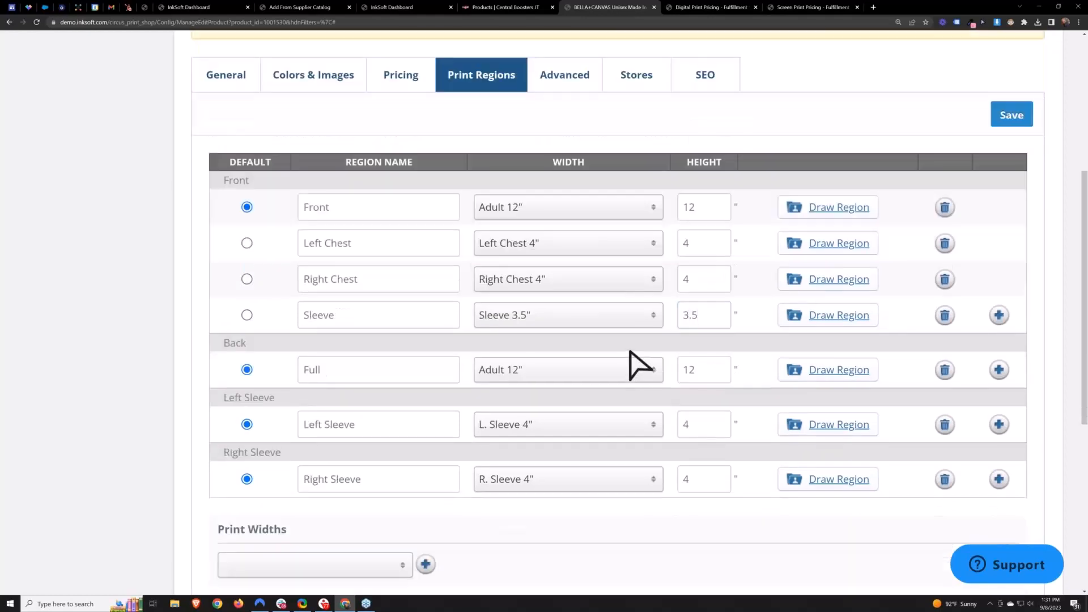
pyautogui.click(833, 318)
pyautogui.scroll(-3, 728, 470)
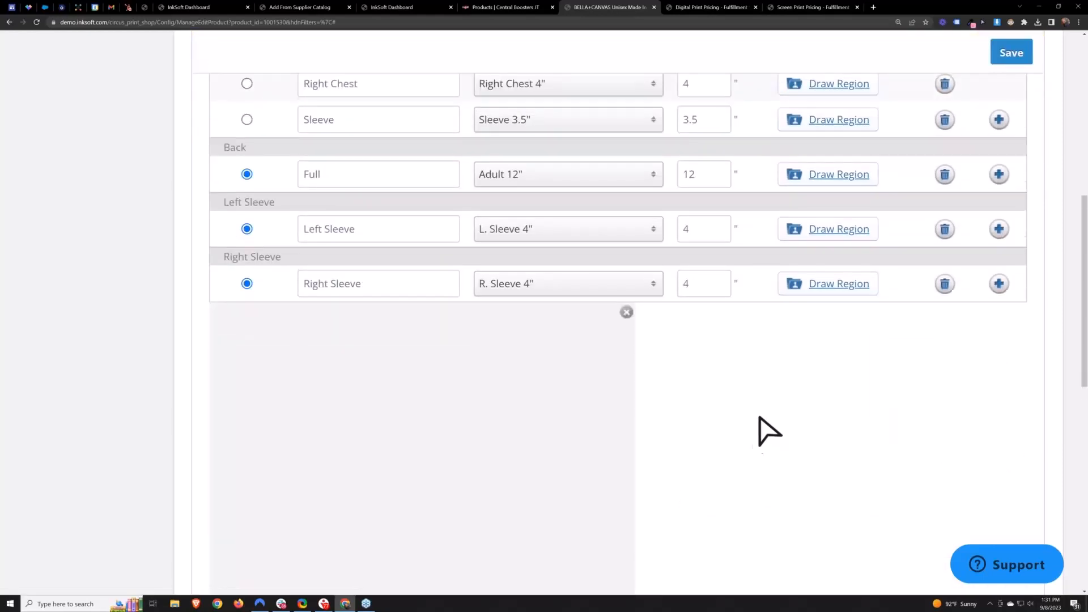
pyautogui.scroll(2, 687, 396)
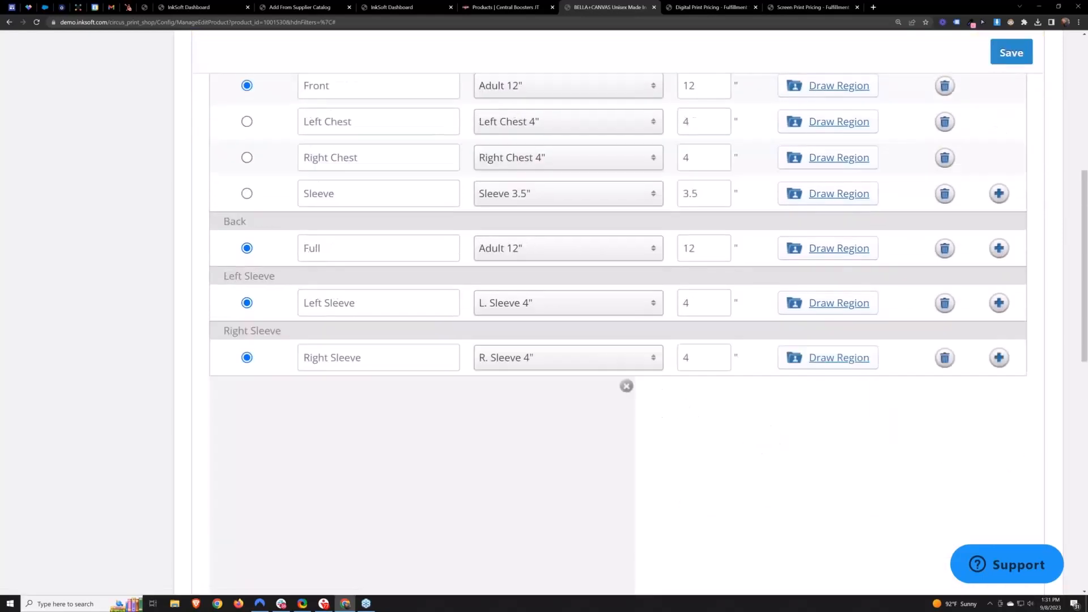
pyautogui.moveTo(724, 205); pyautogui.dragTo(682, 220)
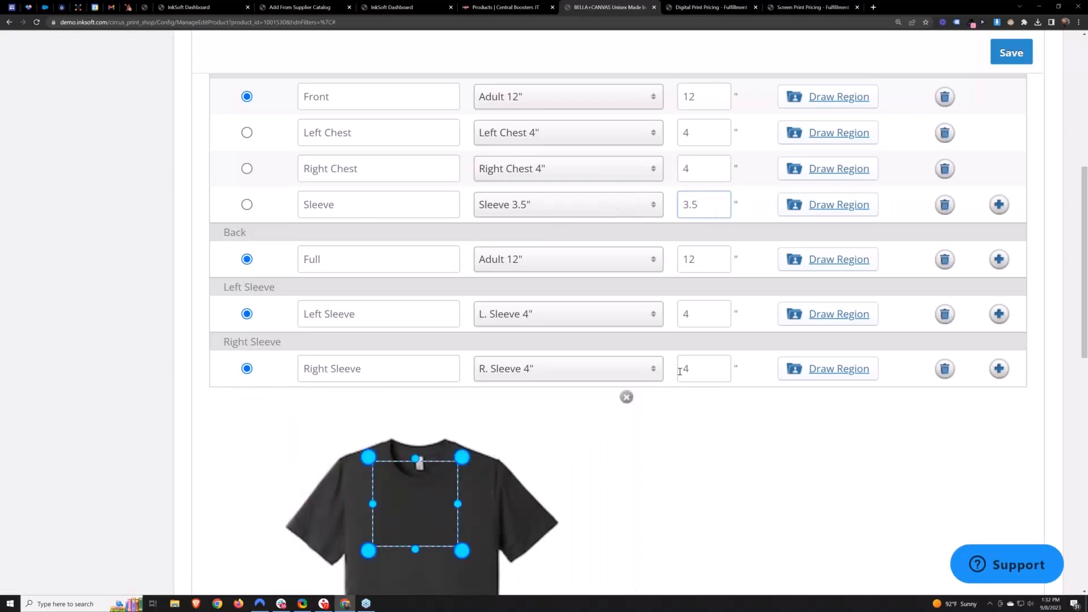
pyautogui.scroll(-2, 680, 371)
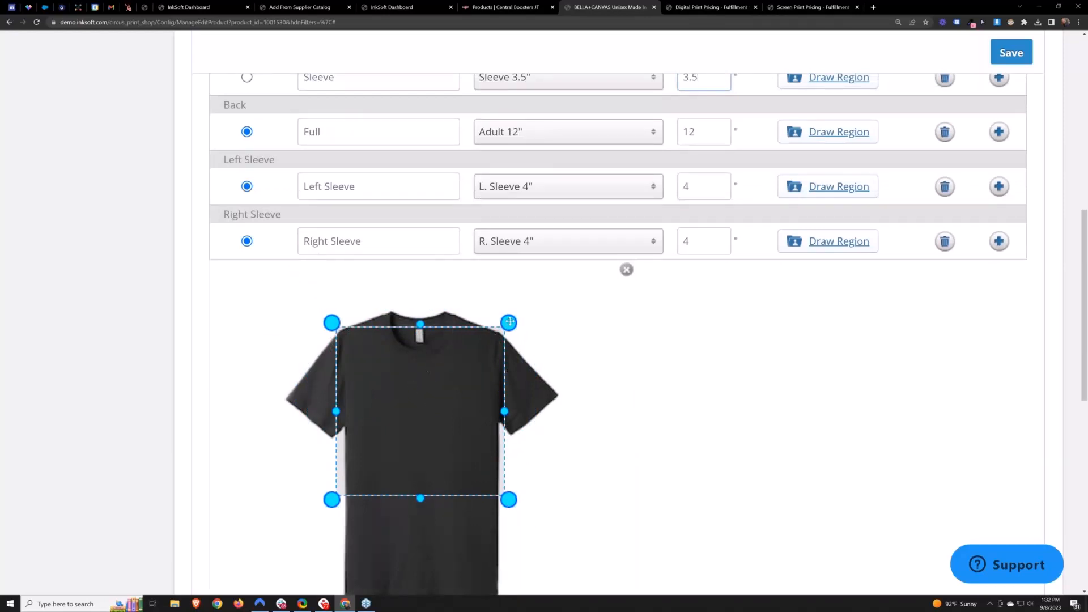
pyautogui.moveTo(509, 322); pyautogui.dragTo(467, 387)
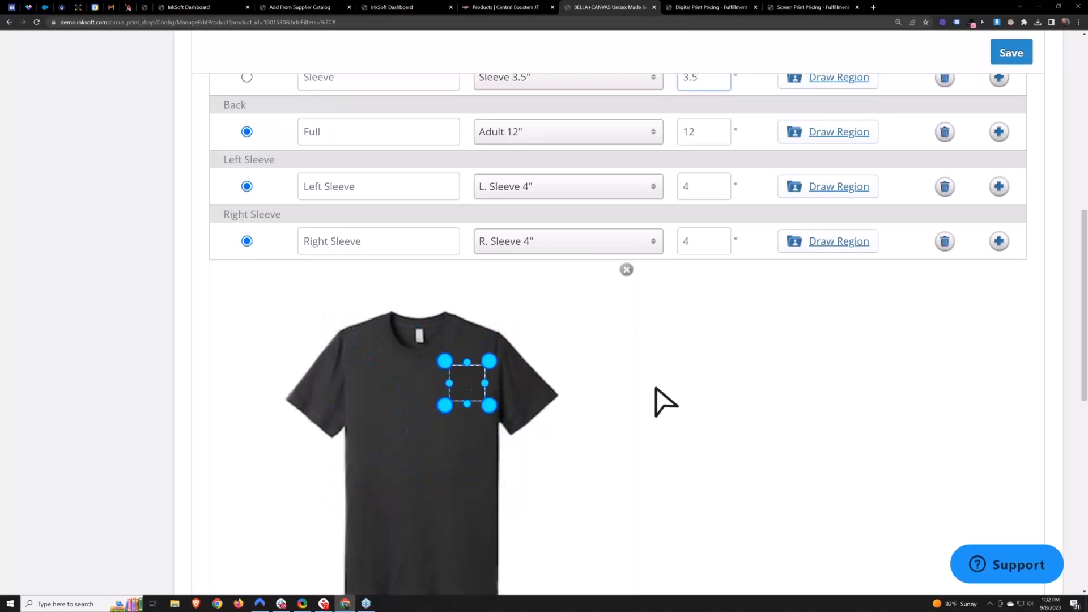
pyautogui.scroll(1, 723, 161)
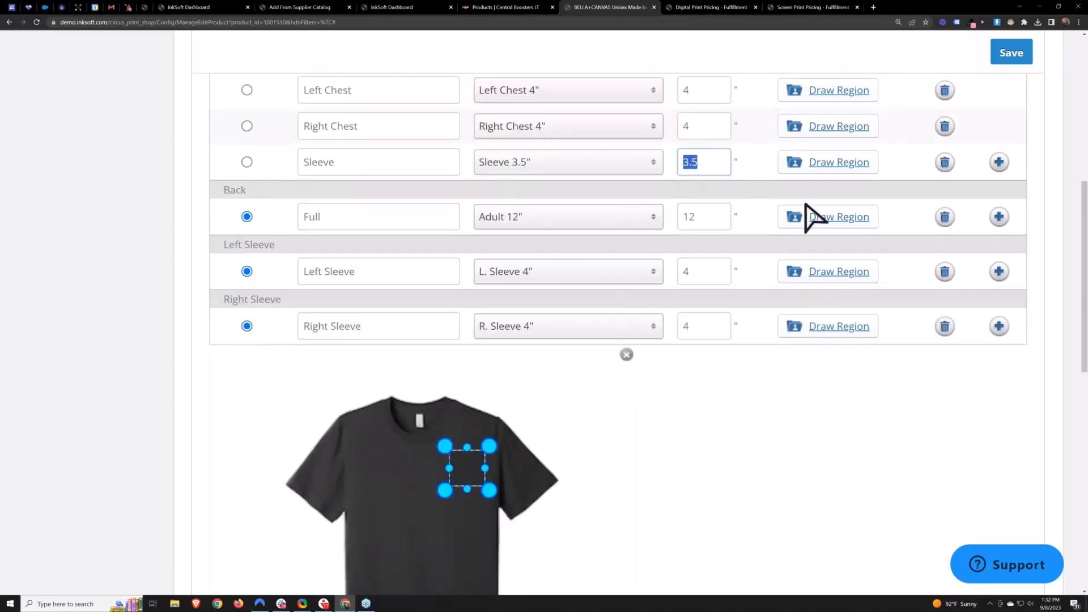
# - Set the Sleeve region's height to 7
pyautogui.write('7')
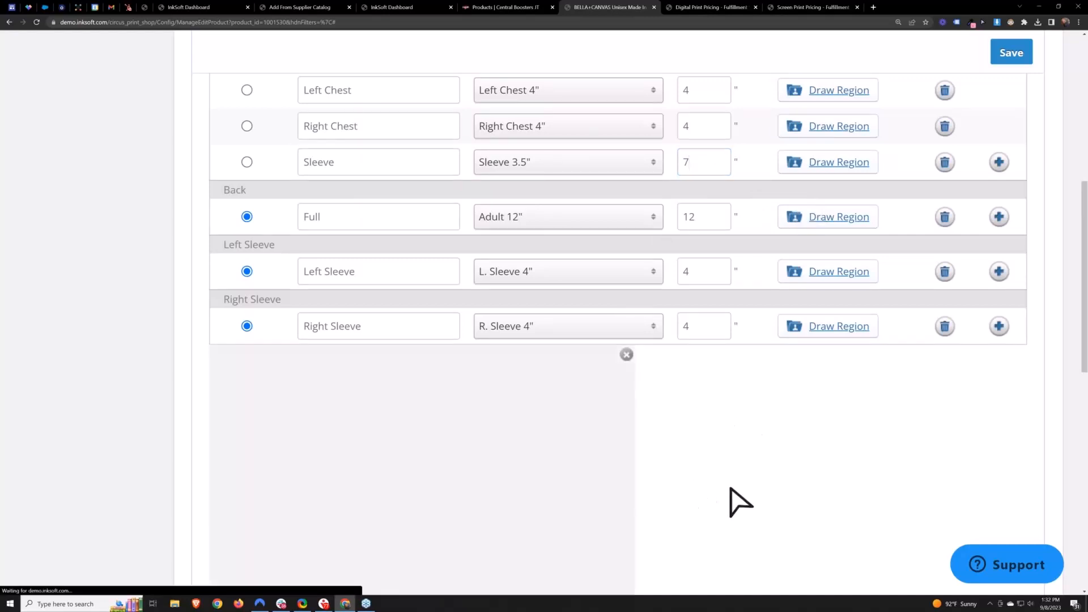
pyautogui.scroll(-1, 624, 453)
pyautogui.scroll(1, 680, 453)
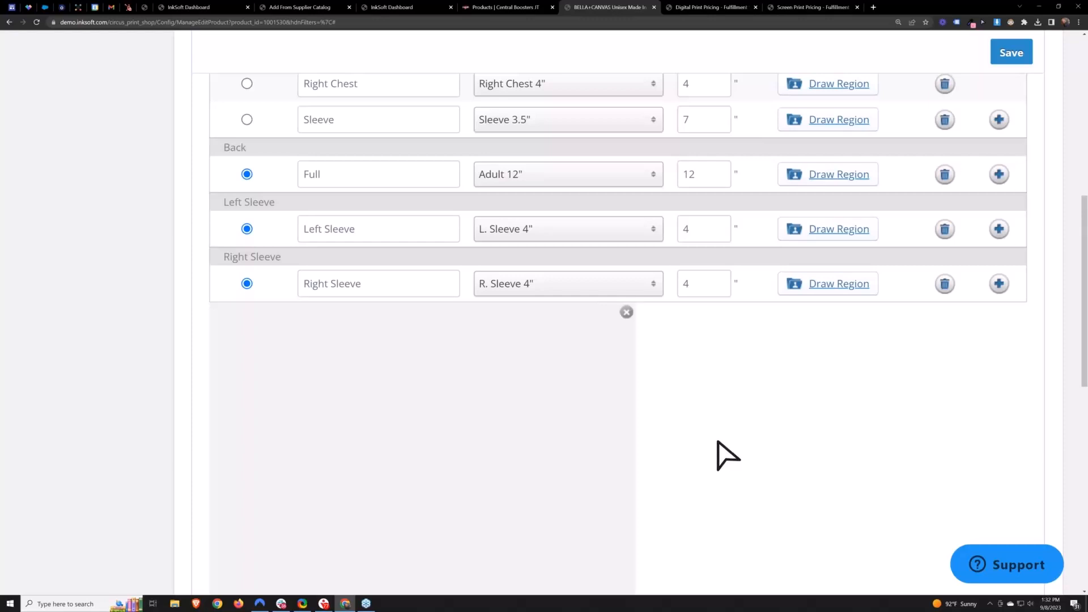
# - Redraw the Sleeve region as a tall narrow box on the shirt front and save the product
pyautogui.moveTo(464, 447); pyautogui.dragTo(464, 447)
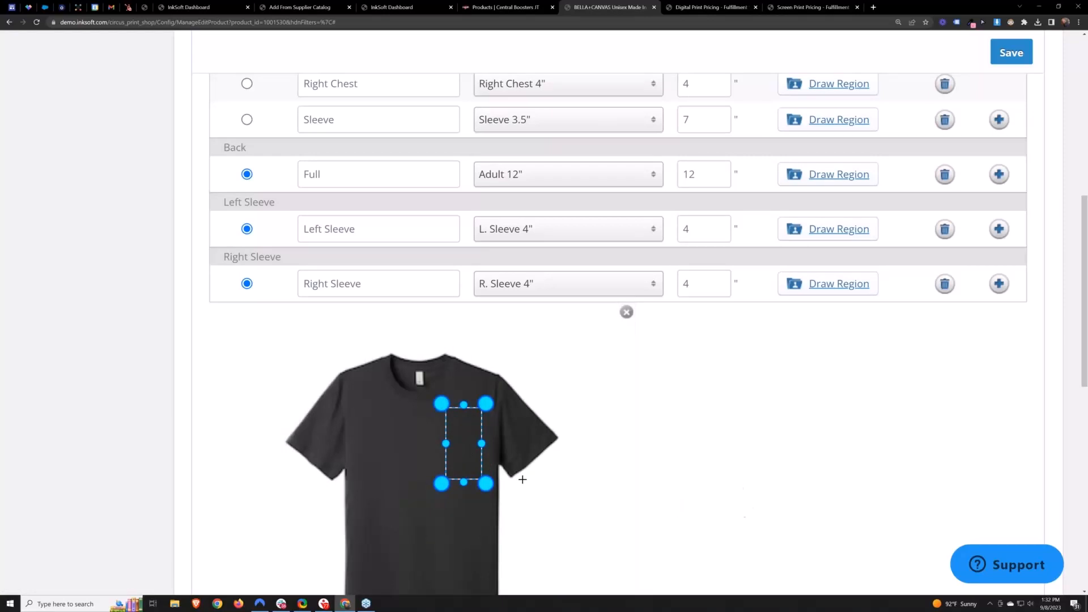
pyautogui.moveTo(488, 485); pyautogui.dragTo(472, 452)
pyautogui.moveTo(465, 489); pyautogui.dragTo(527, 440)
pyautogui.scroll(6, 760, 429)
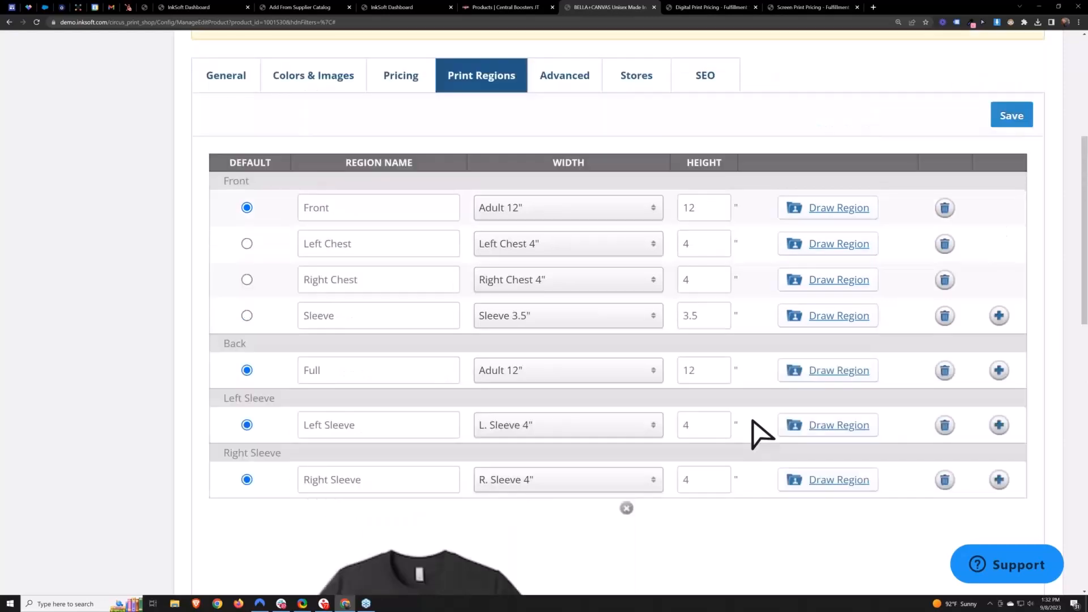
pyautogui.click(1012, 285)
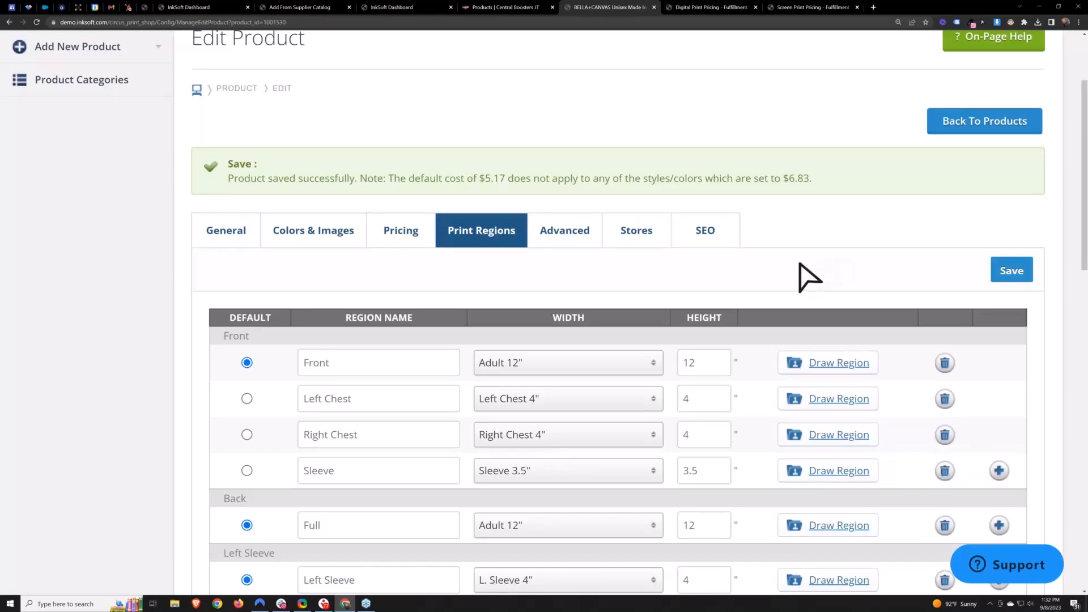
# - Switch between the product's colors and images and print regions to compare them
pyautogui.scroll(-2, 779, 263)
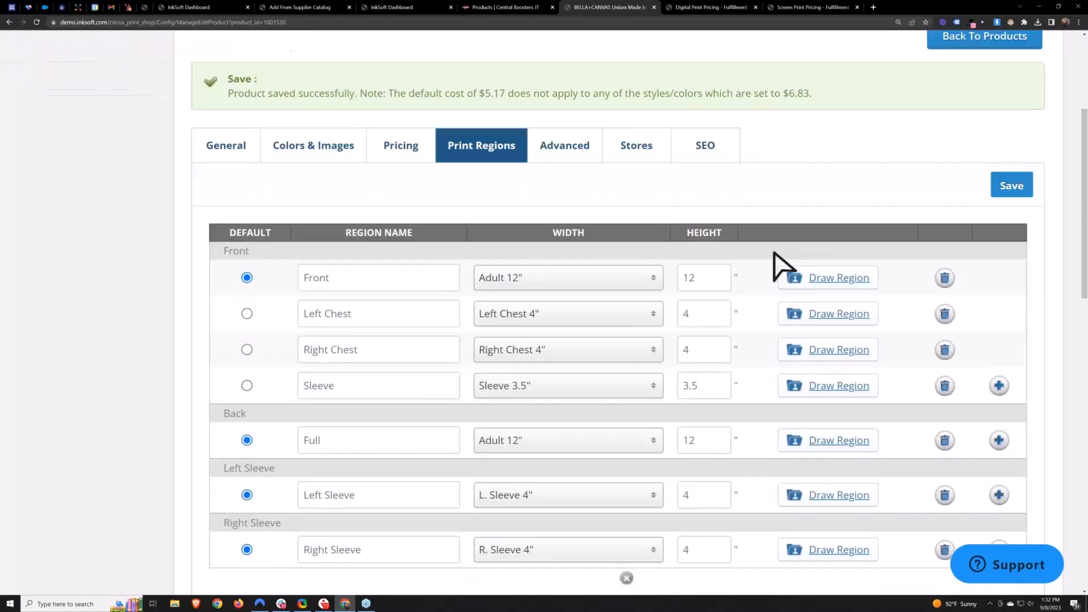
pyautogui.scroll(-1, 775, 253)
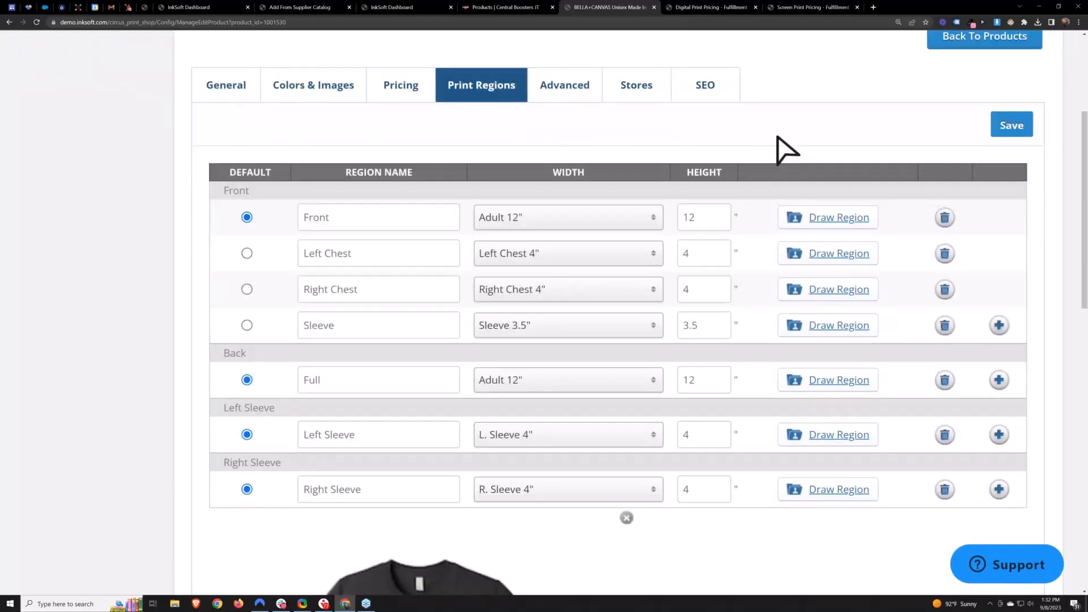
pyautogui.click(314, 89)
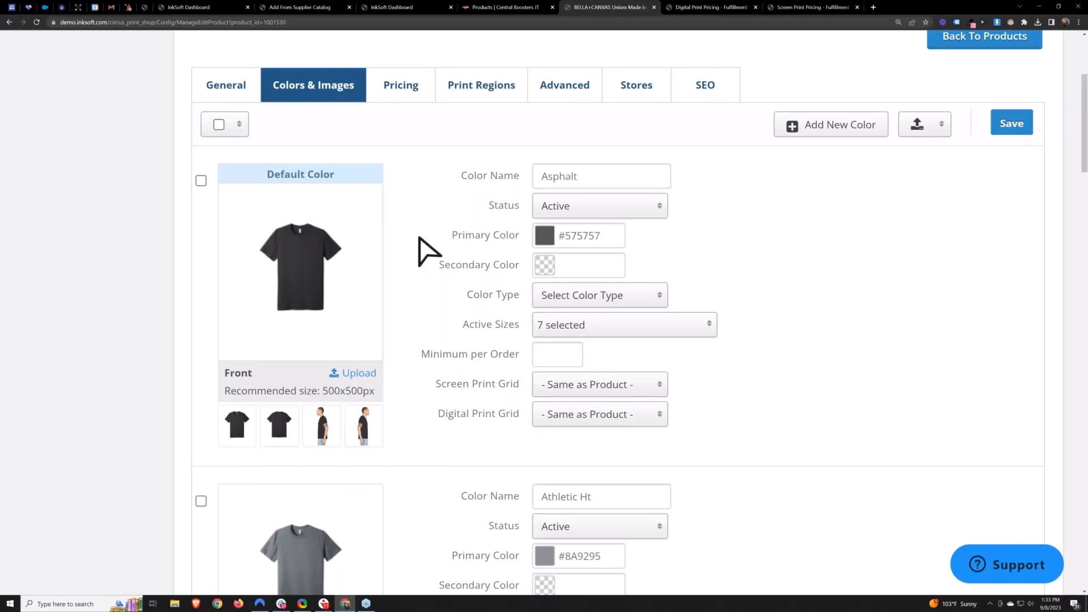
pyautogui.click(492, 100)
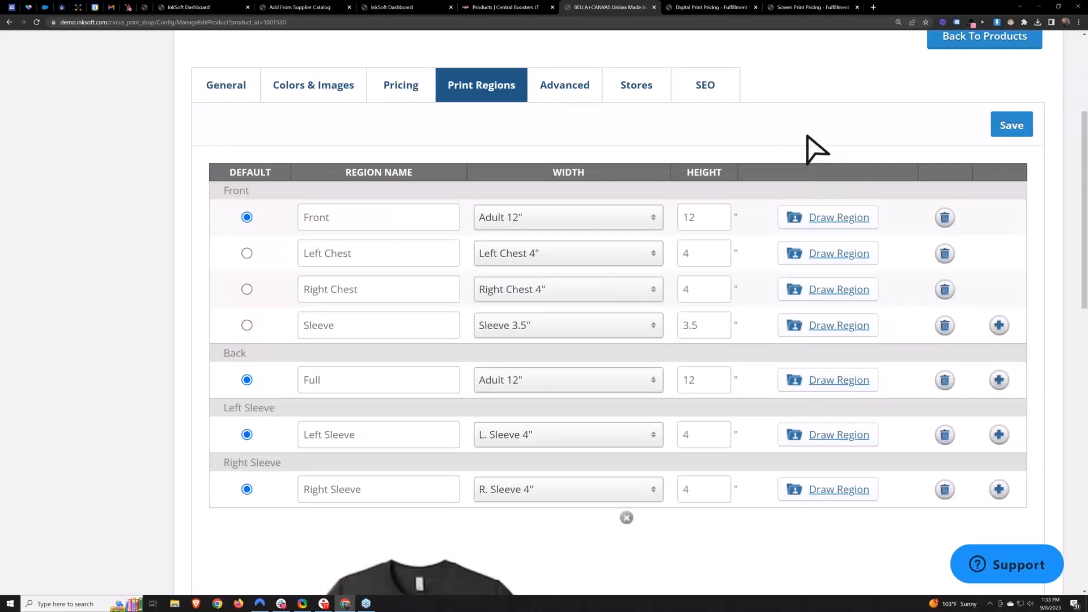
pyautogui.click(332, 95)
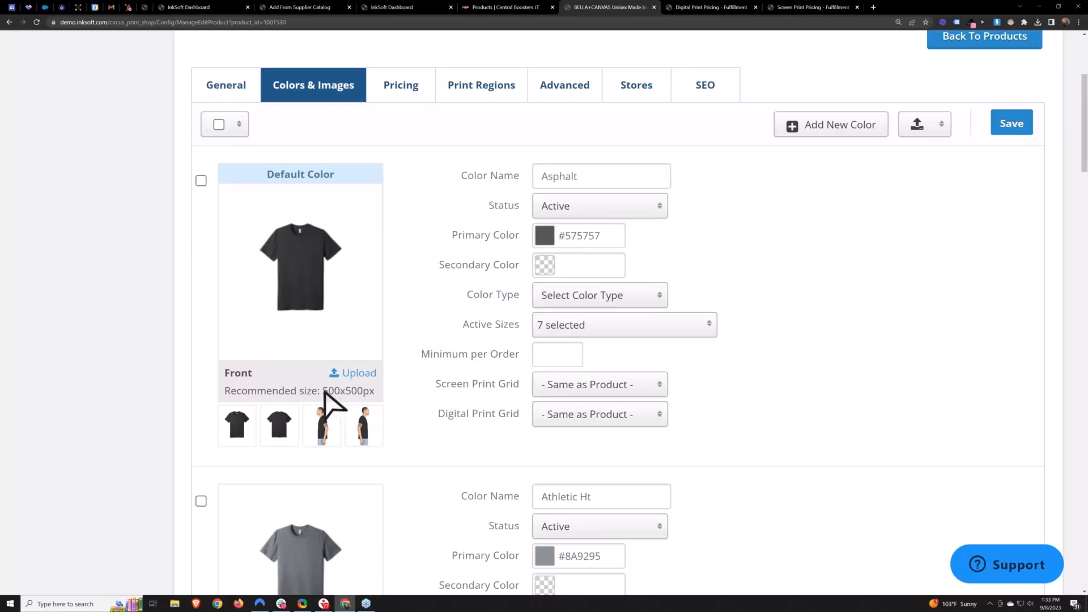
# - Select the recommended image size text under the default color's front image
pyautogui.moveTo(323, 391); pyautogui.dragTo(369, 392)
pyautogui.click(376, 396)
pyautogui.doubleClick(369, 391)
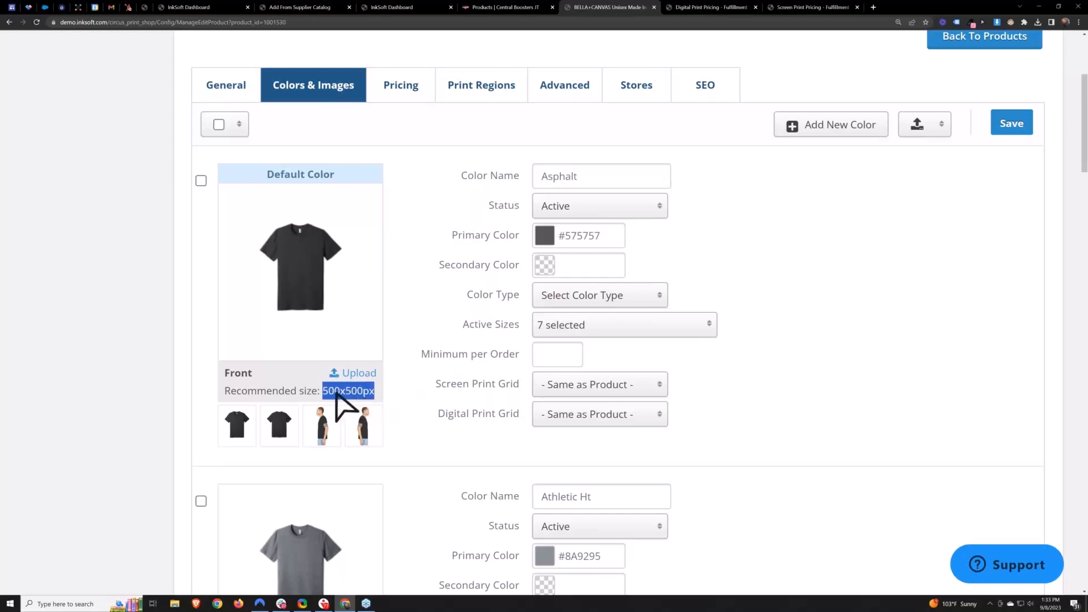
pyautogui.click(391, 398)
pyautogui.moveTo(323, 391); pyautogui.dragTo(376, 403)
# - Open the enlarged front image preview, zoom in to inspect it, then close it and restore the zoom
pyautogui.click(324, 288)
pyautogui.click(322, 290)
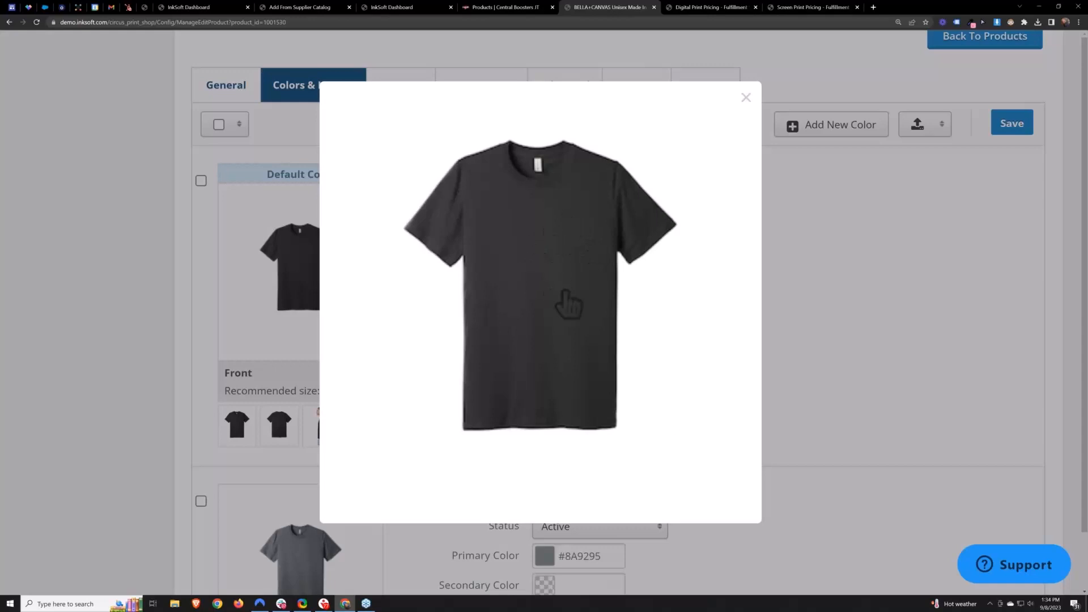
pyautogui.hotkey('ctrl', '+')
pyautogui.hotkey('ctrl', '+')
pyautogui.hotkey('ctrl', '+')
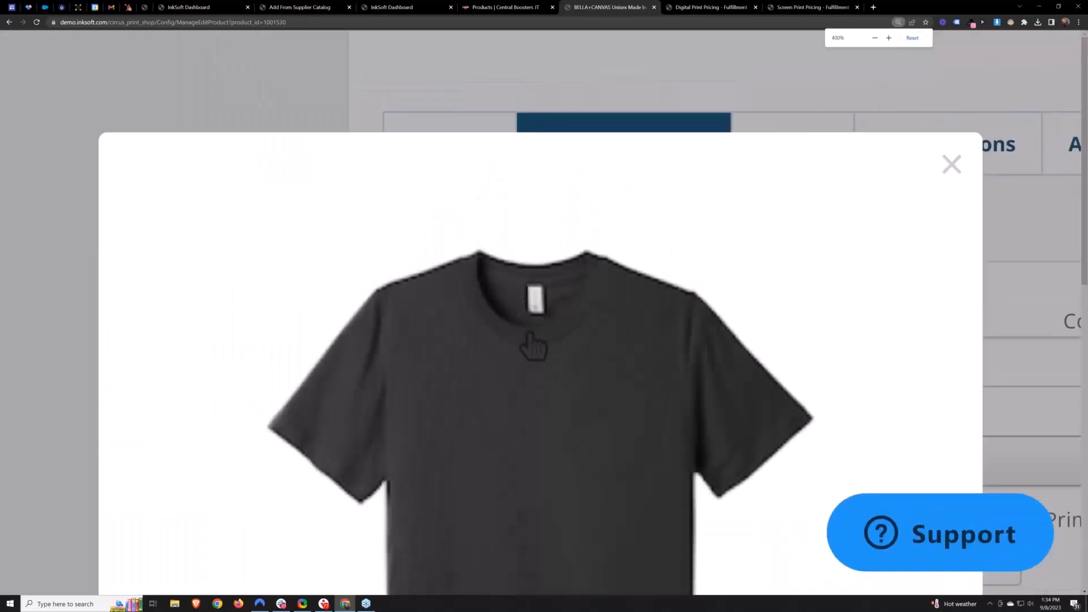
pyautogui.scroll(-2, 533, 333)
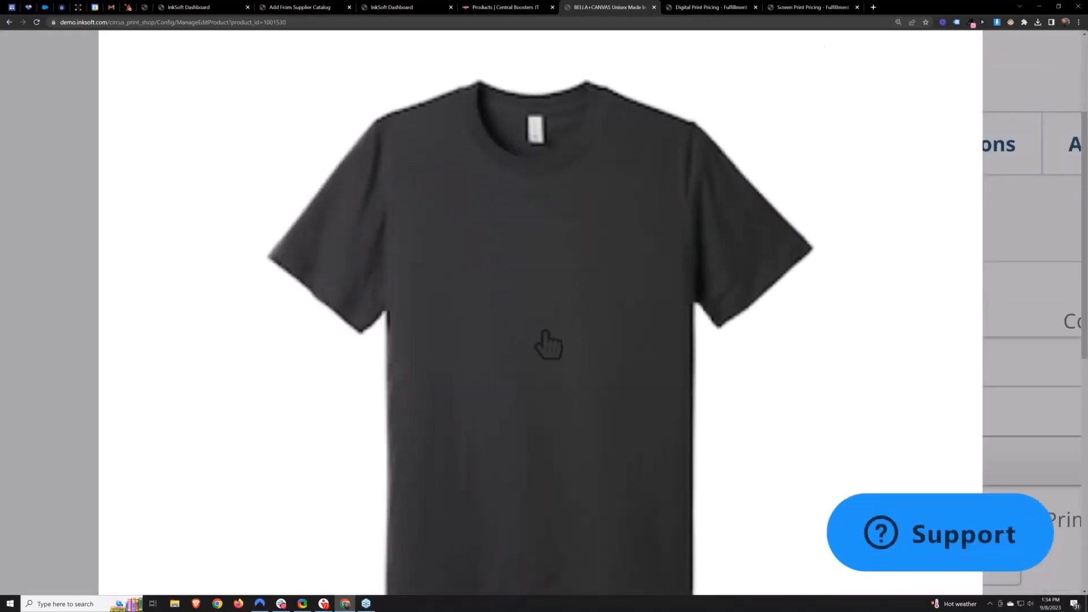
pyautogui.click(33, 298)
pyautogui.hotkey('ctrl', '-')
pyautogui.hotkey('ctrl', '-')
pyautogui.hotkey('ctrl', '-')
pyautogui.hotkey('ctrl', '-')
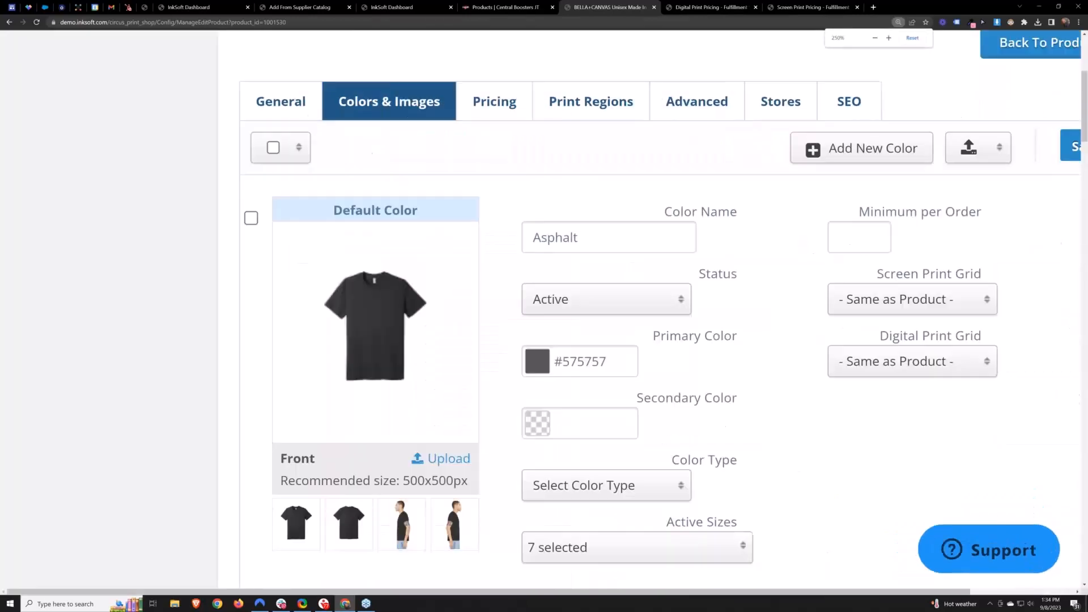
pyautogui.hotkey('ctrl', '-')
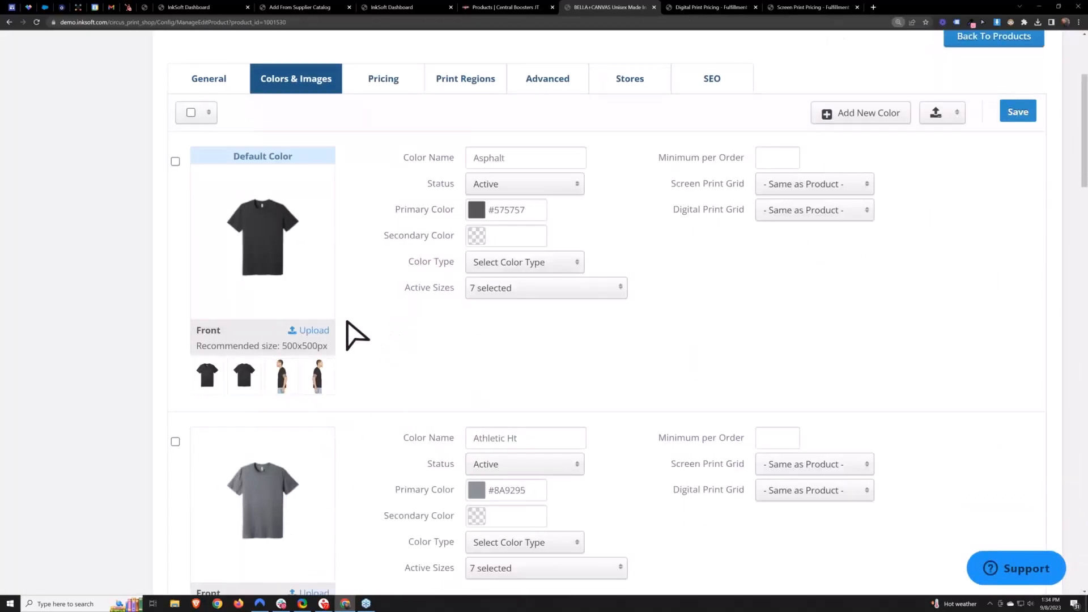
pyautogui.moveTo(284, 345); pyautogui.dragTo(456, 366)
pyautogui.click(385, 353)
pyautogui.press('F11')
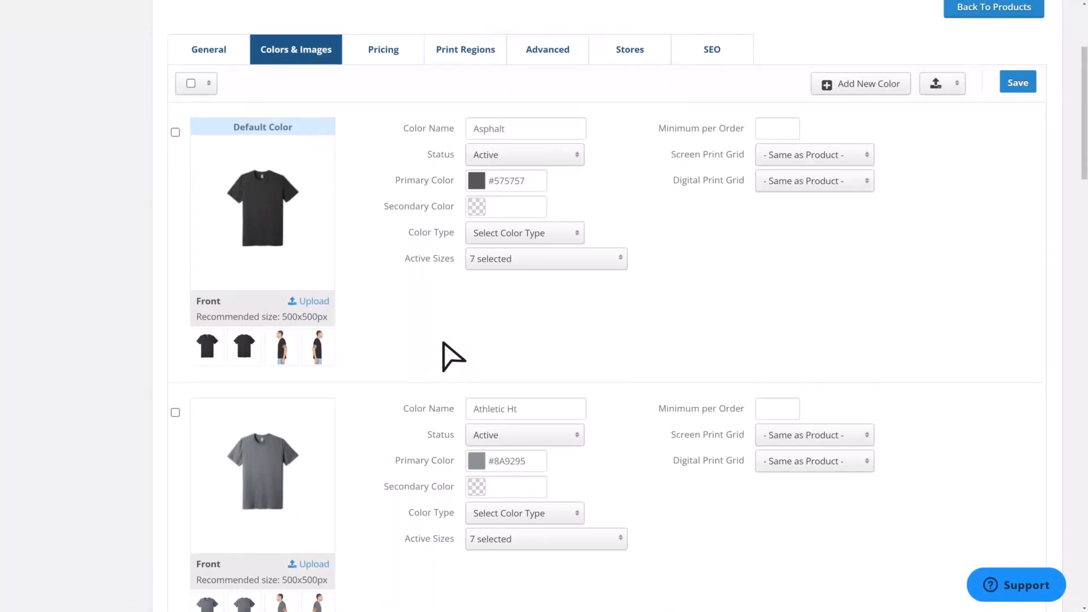
pyautogui.scroll(1, 448, 358)
pyautogui.scroll(1, 409, 365)
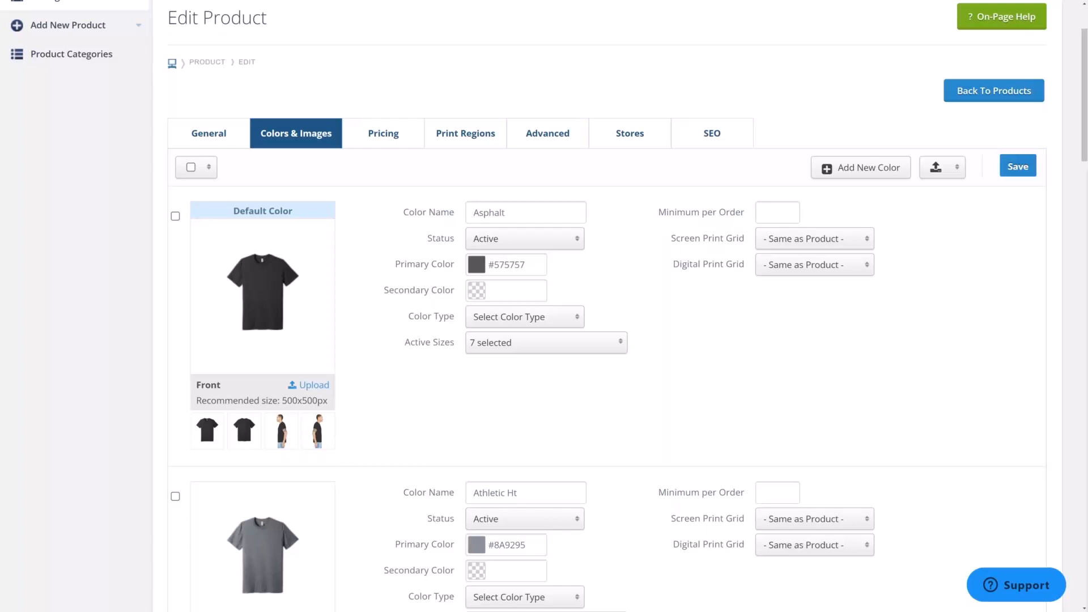
pyautogui.scroll(2, 723, 451)
# - Browse the Product Pricing options for Quantity Discounts
pyautogui.moveTo(209, 67)
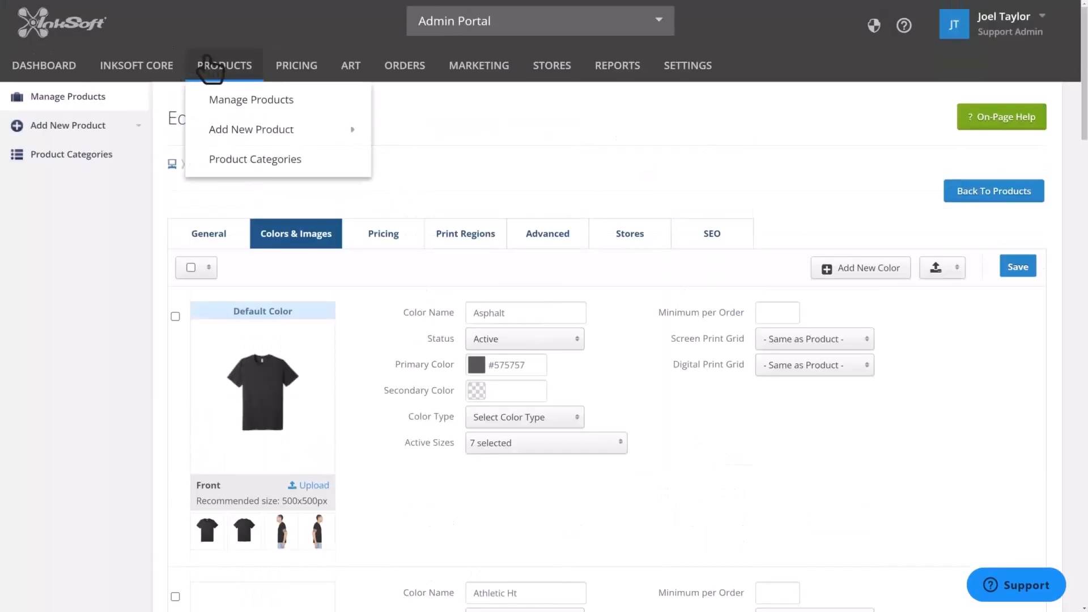
pyautogui.moveTo(312, 69)
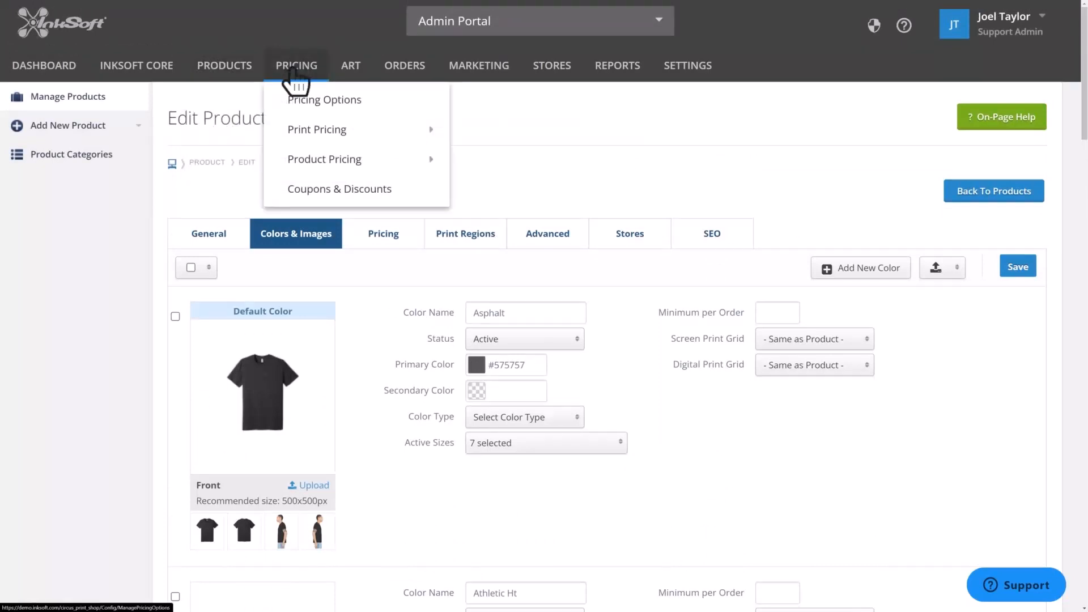
pyautogui.moveTo(332, 165)
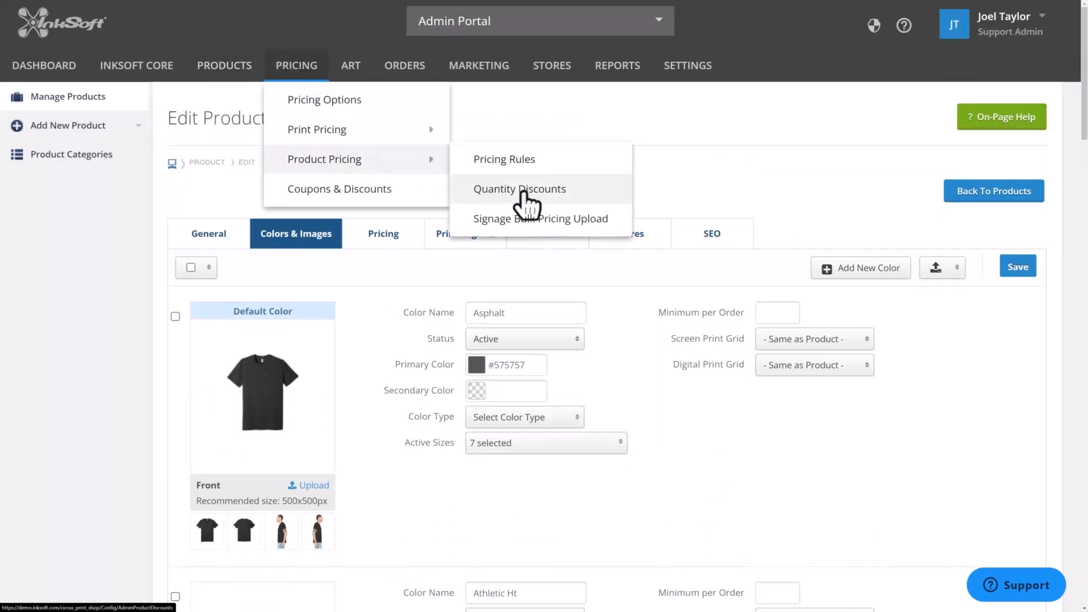
pyautogui.rightClick(548, 197)
pyautogui.click(548, 198)
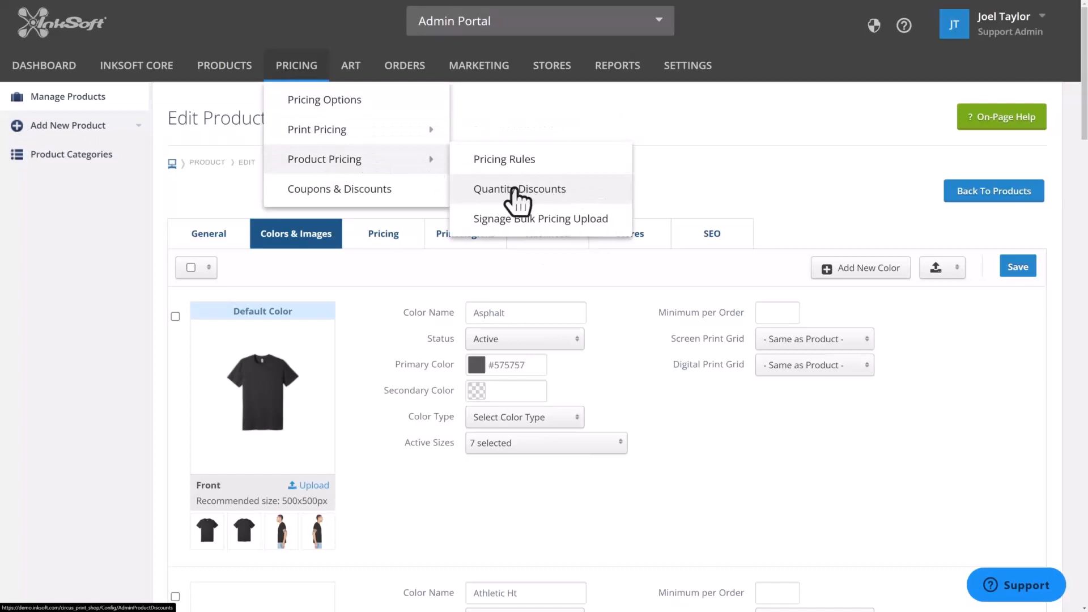
# - Open the product's general settings and review the store assignment and Available for Quantity Discounts option
pyautogui.click(211, 235)
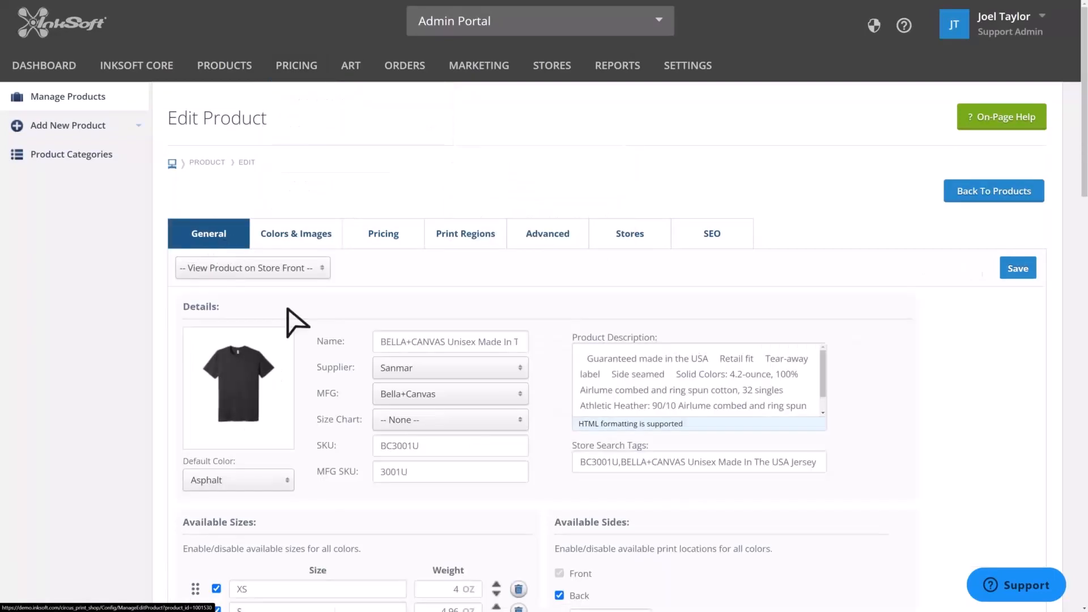
pyautogui.scroll(-3, 331, 346)
pyautogui.scroll(-5, 331, 345)
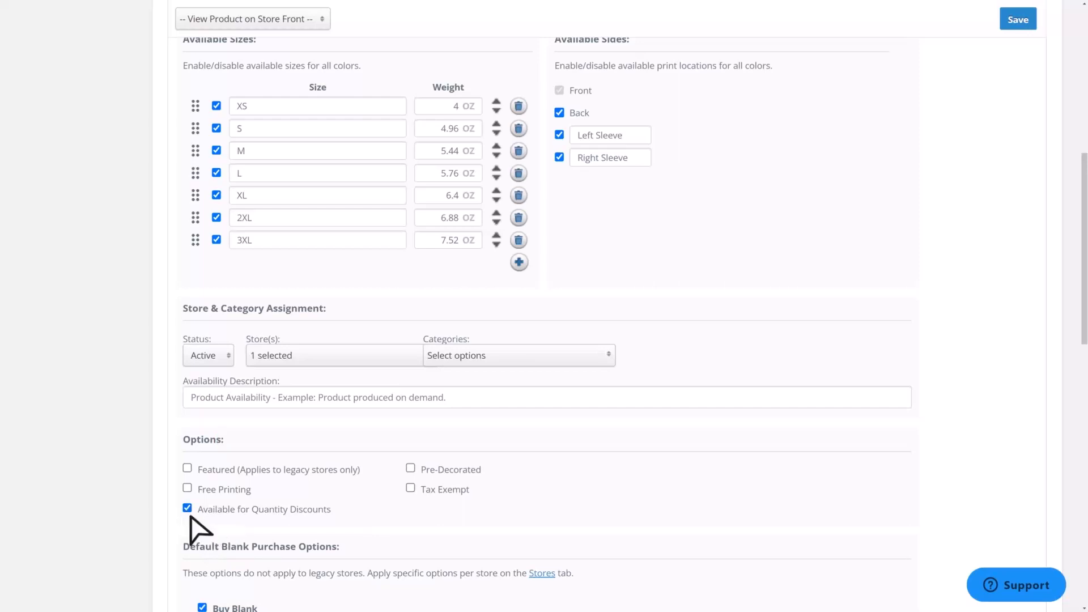
# - Create a new quantity discount named QD with a first tier from 12 to 24 units
pyautogui.press('F11')
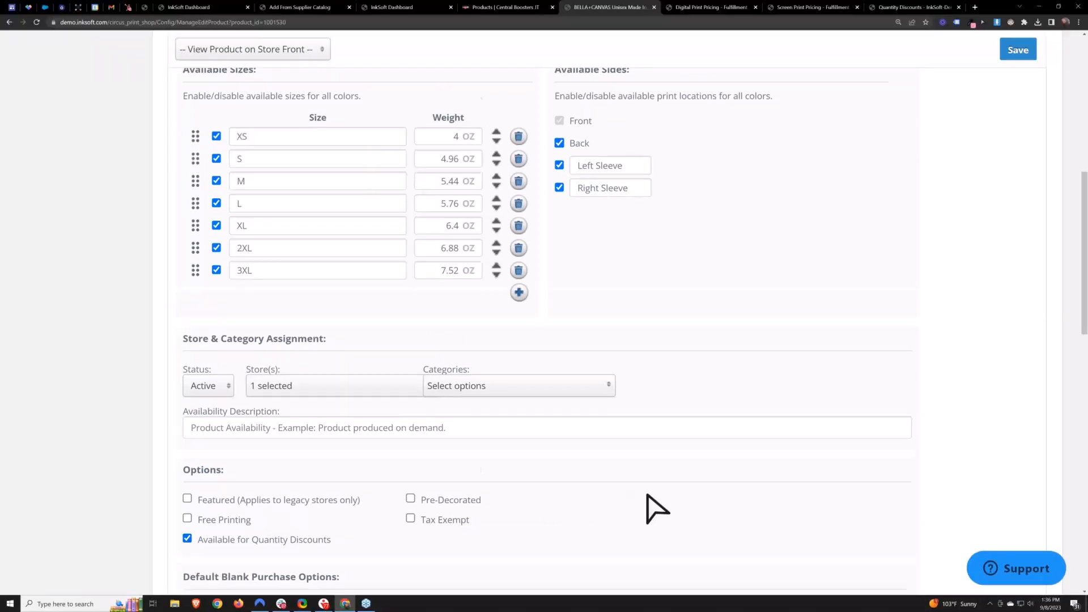
pyautogui.scroll(8, 648, 495)
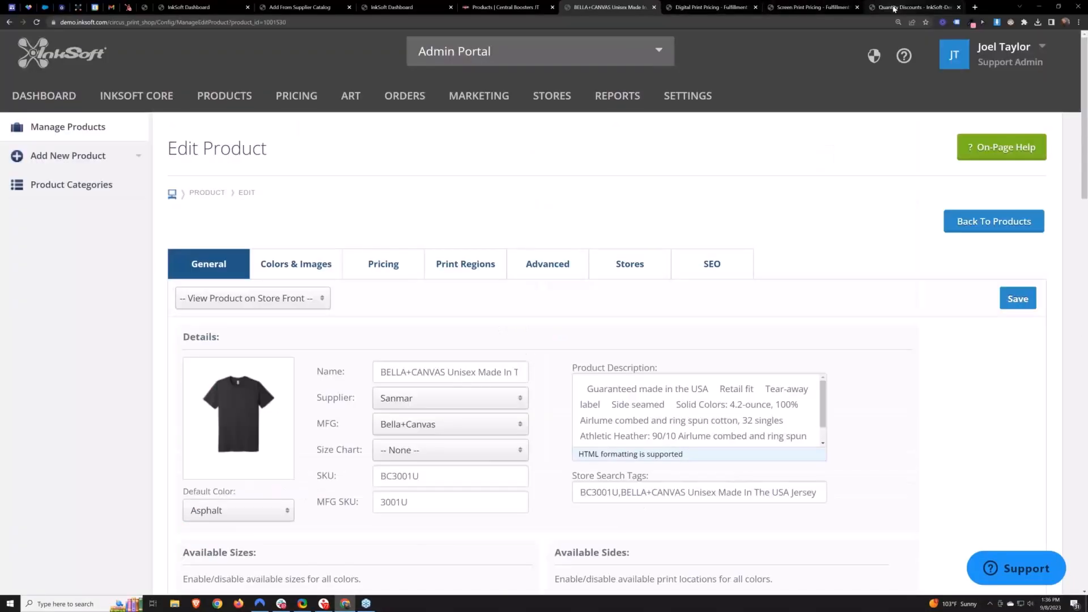
pyautogui.click(897, 7)
pyautogui.click(757, 7)
pyautogui.click(757, 7)
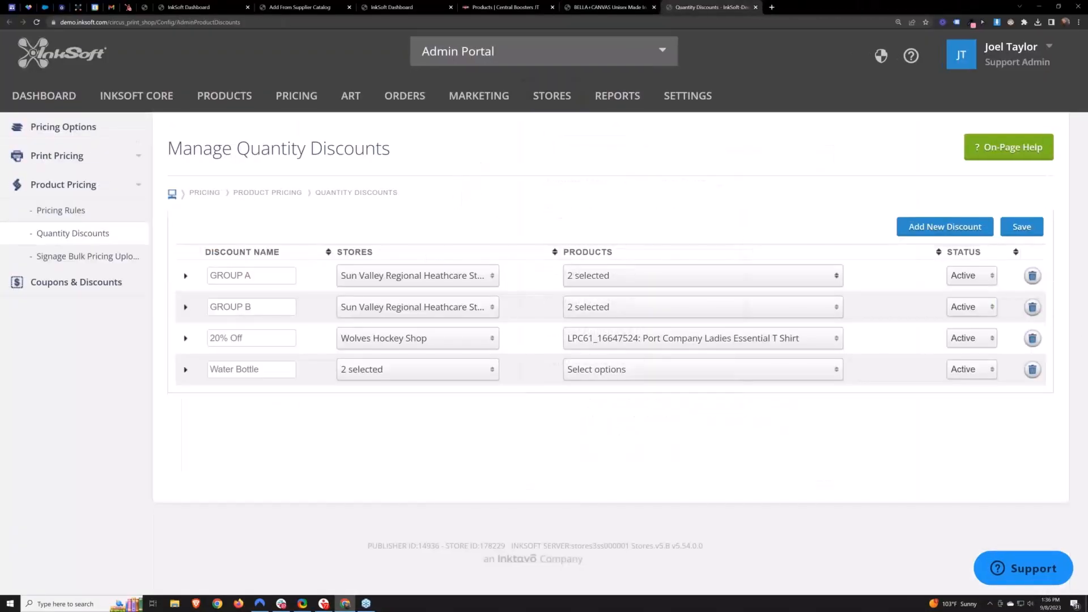
pyautogui.click(932, 228)
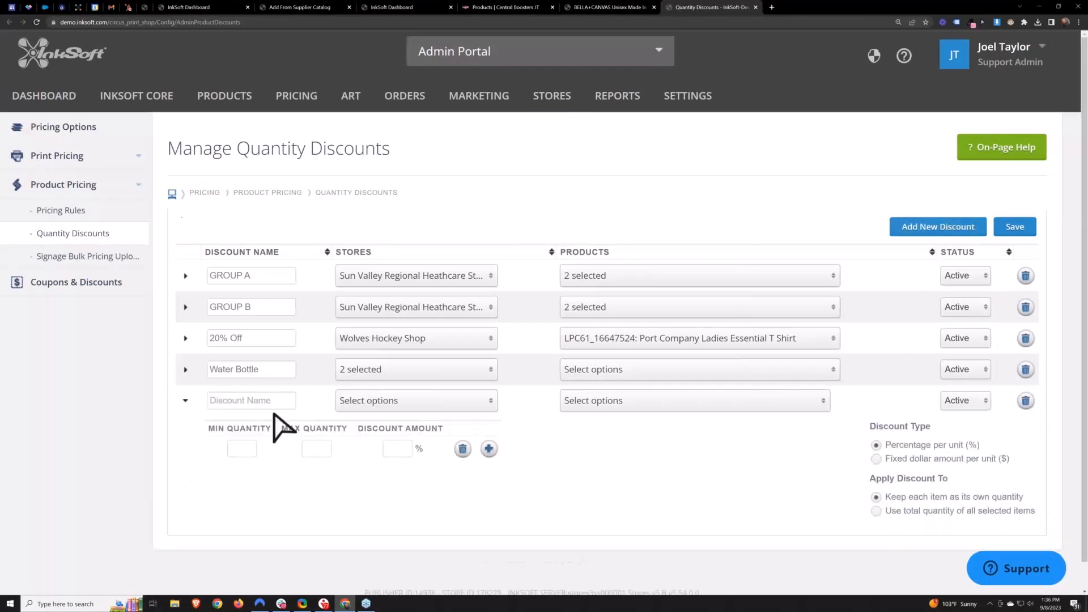
pyautogui.click(244, 406)
pyautogui.write('QD')
pyautogui.click(241, 449)
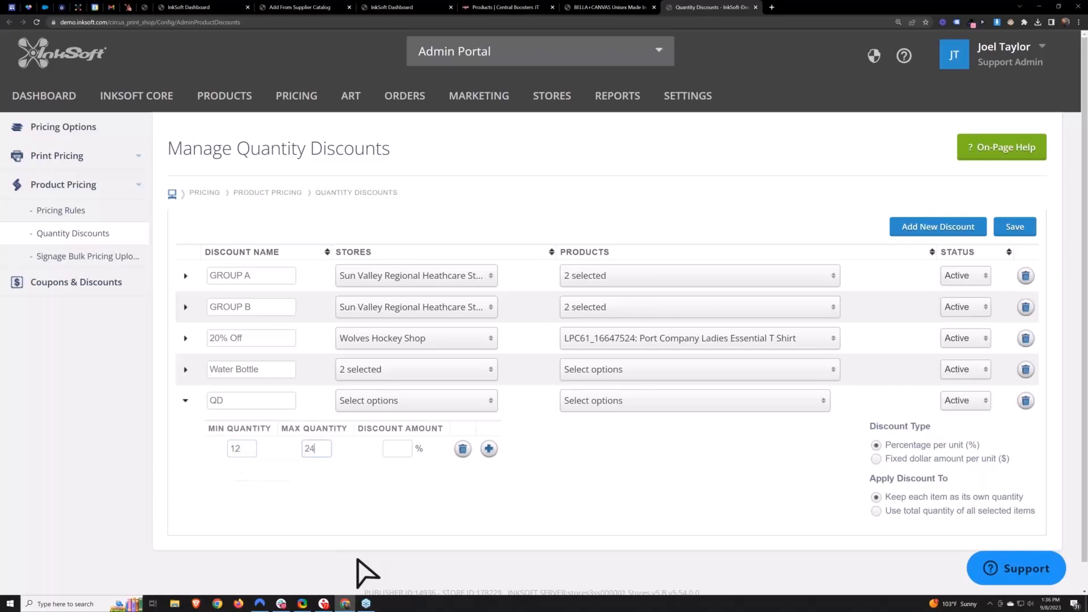
# - Switch the QD discount type to Fixed dollar amount per unit and set the first tier's amount to $1
pyautogui.click(401, 446)
pyautogui.write('10')
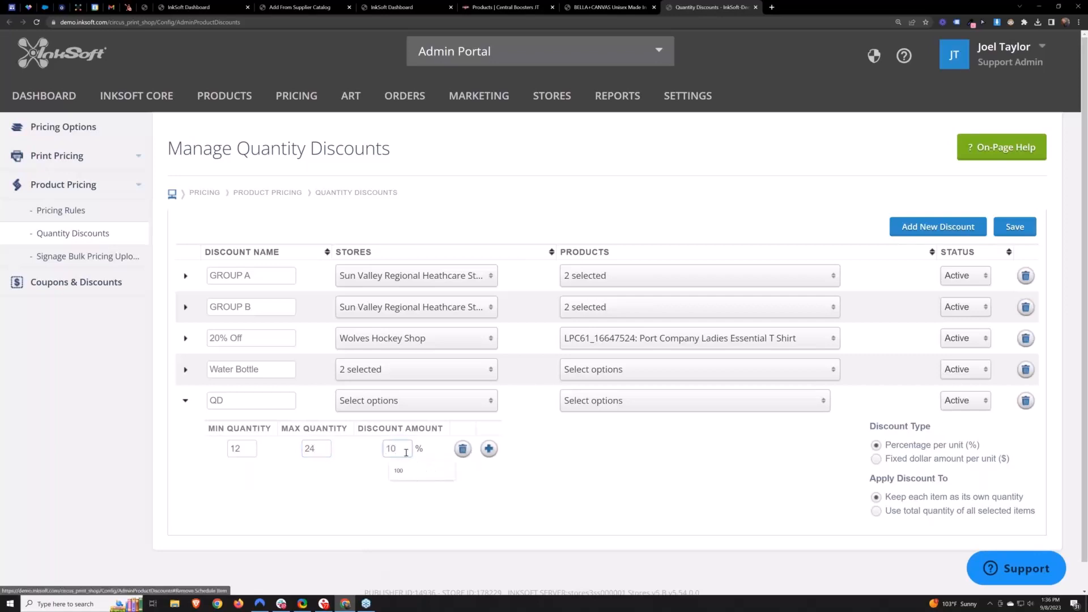
pyautogui.click(477, 513)
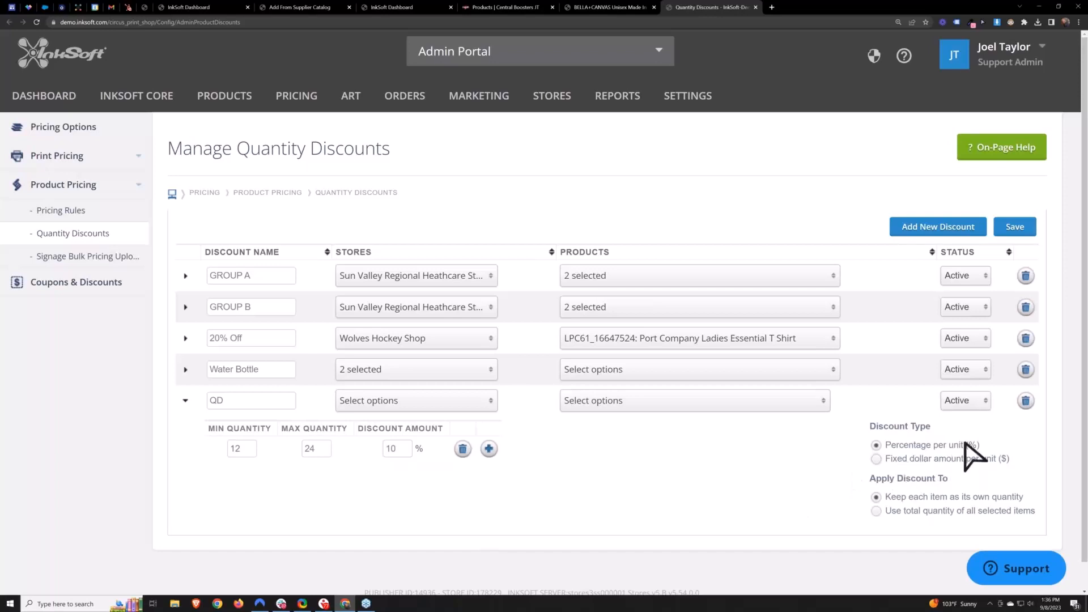
pyautogui.moveTo(980, 445); pyautogui.dragTo(888, 446)
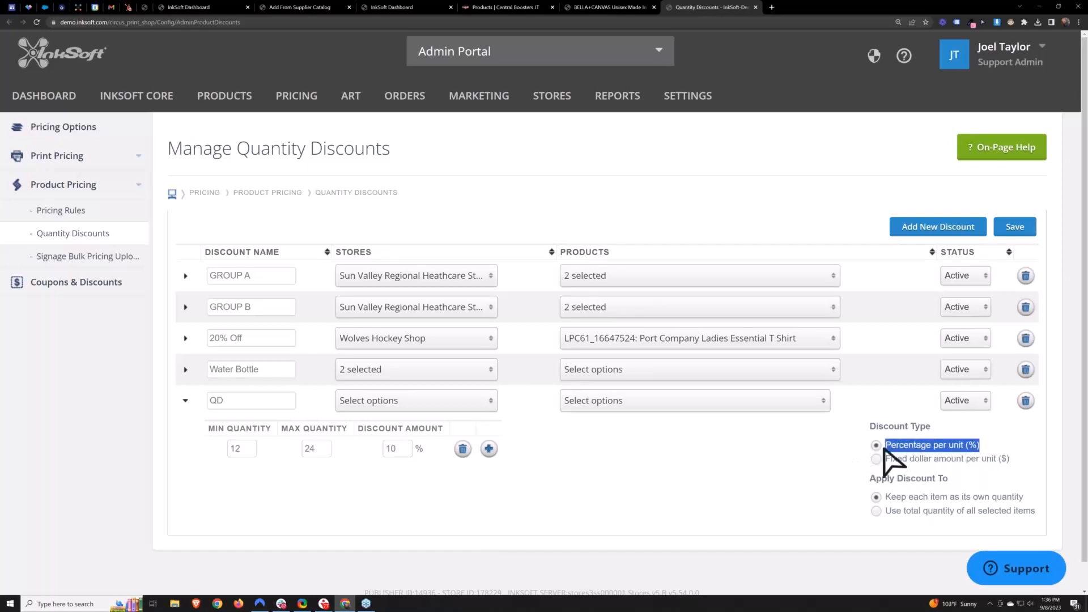
pyautogui.click(855, 478)
pyautogui.click(877, 459)
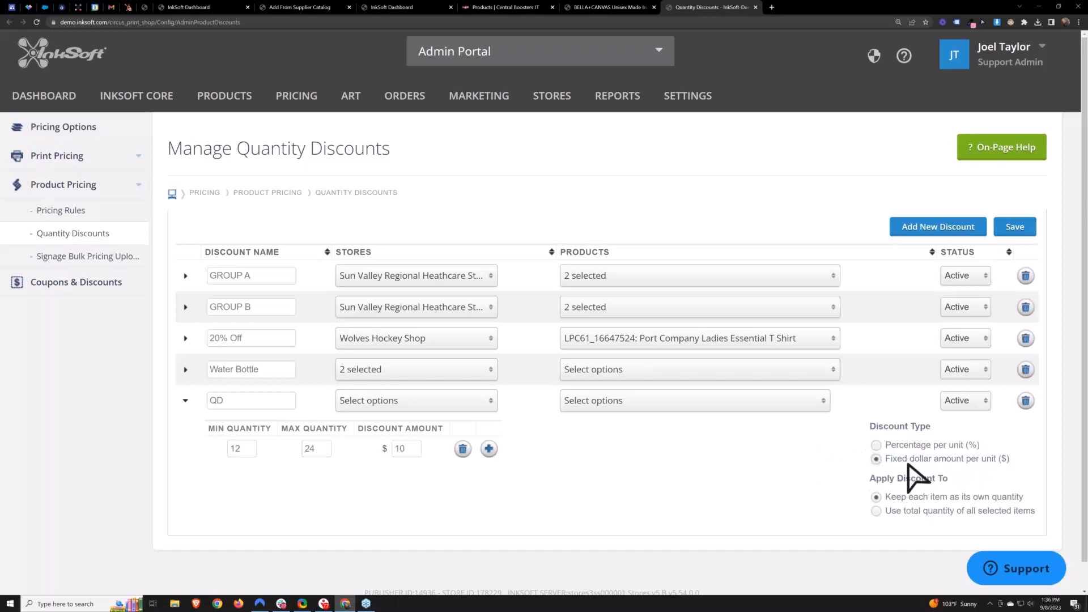
pyautogui.moveTo(407, 449); pyautogui.dragTo(380, 450)
pyautogui.write('1')
pyautogui.click(319, 446)
pyautogui.write('24')
# - Add two more QD tiers: 25 to 36 units at $2.00 and 37 to 50 units at $3.00
pyautogui.click(489, 449)
pyautogui.click(242, 474)
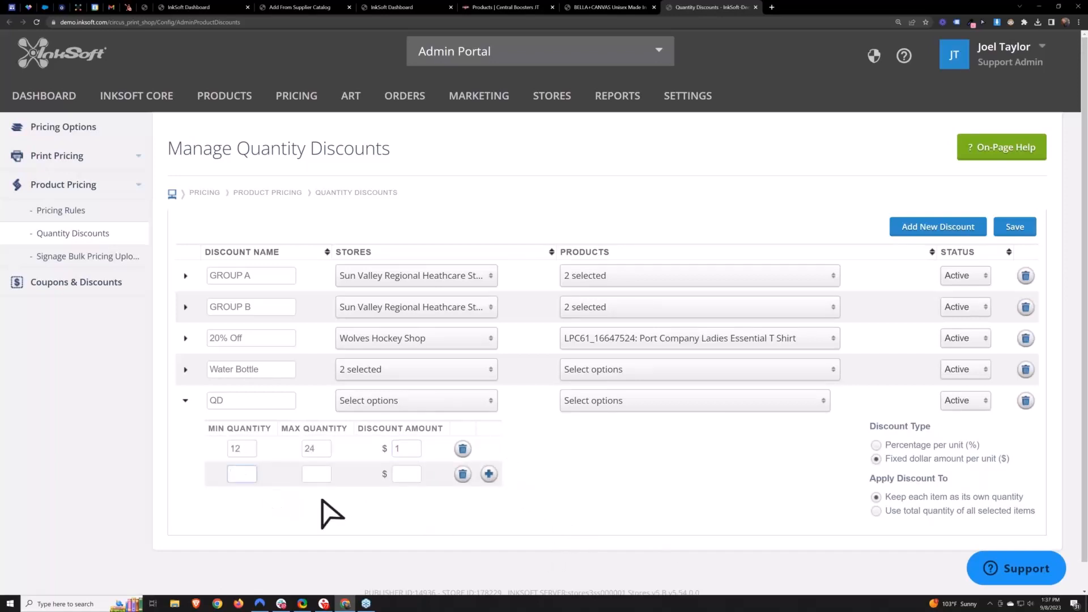
pyautogui.click(403, 475)
pyautogui.click(402, 449)
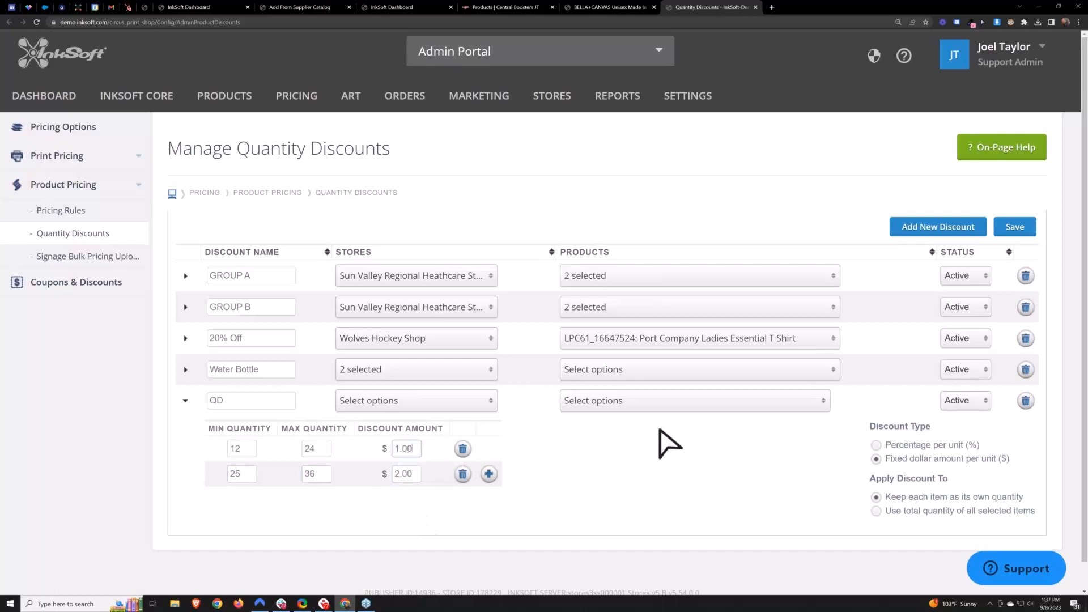
pyautogui.click(488, 474)
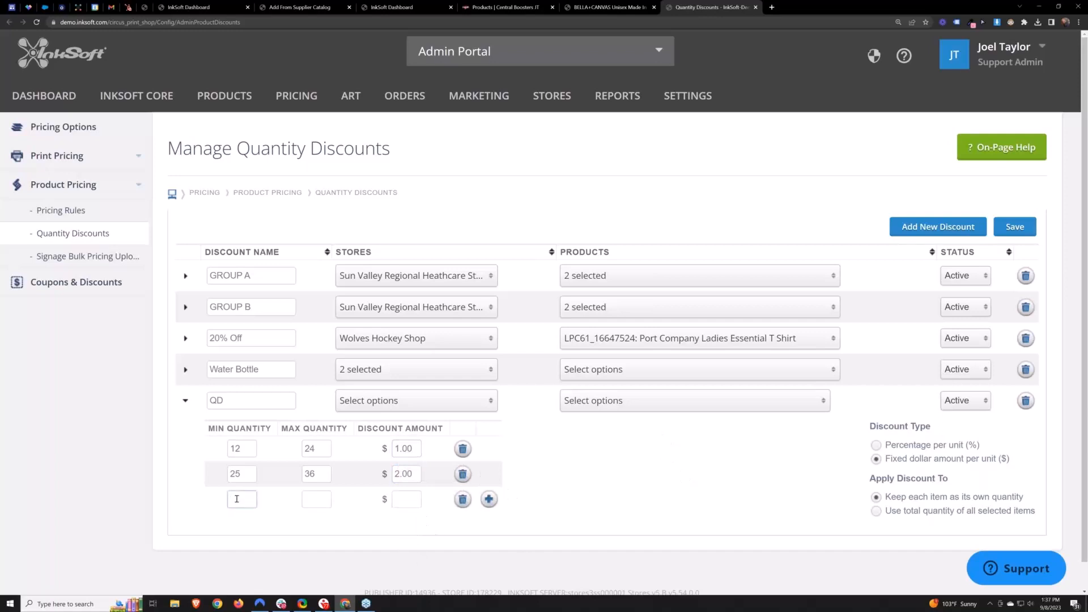
pyautogui.press('Tab')
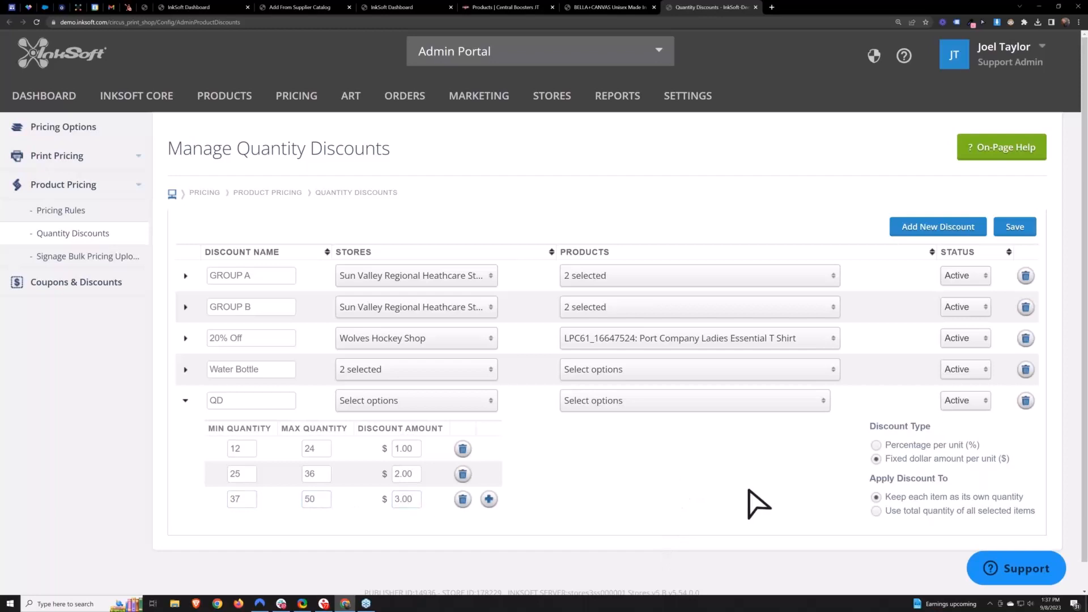
# - Assign the QD discount to the Central Boosters JT store and check all of its products
pyautogui.click(384, 404)
pyautogui.scroll(-5, 405, 535)
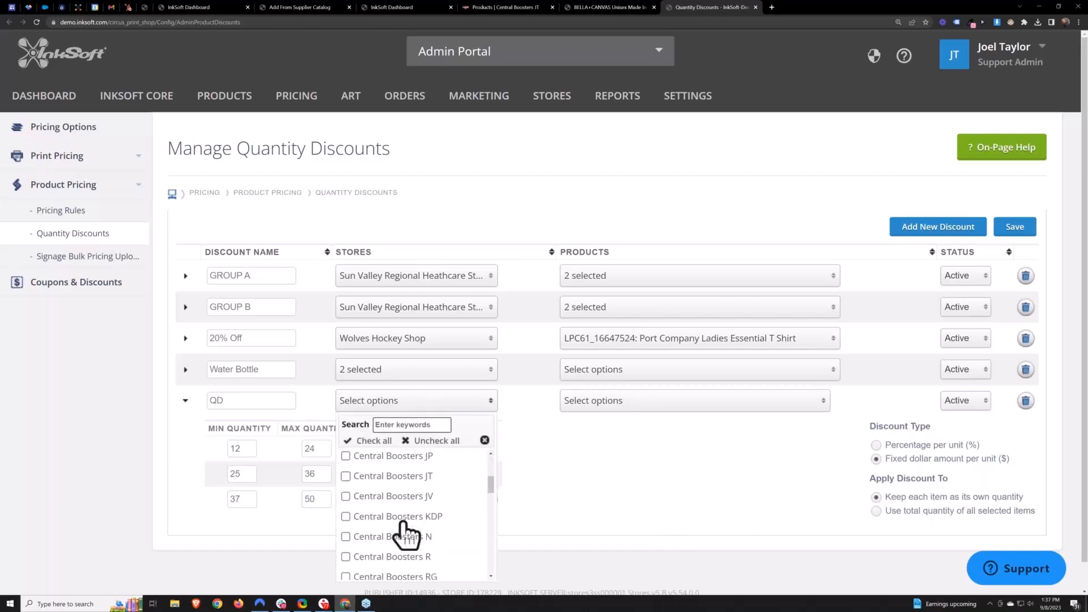
pyautogui.click(388, 462)
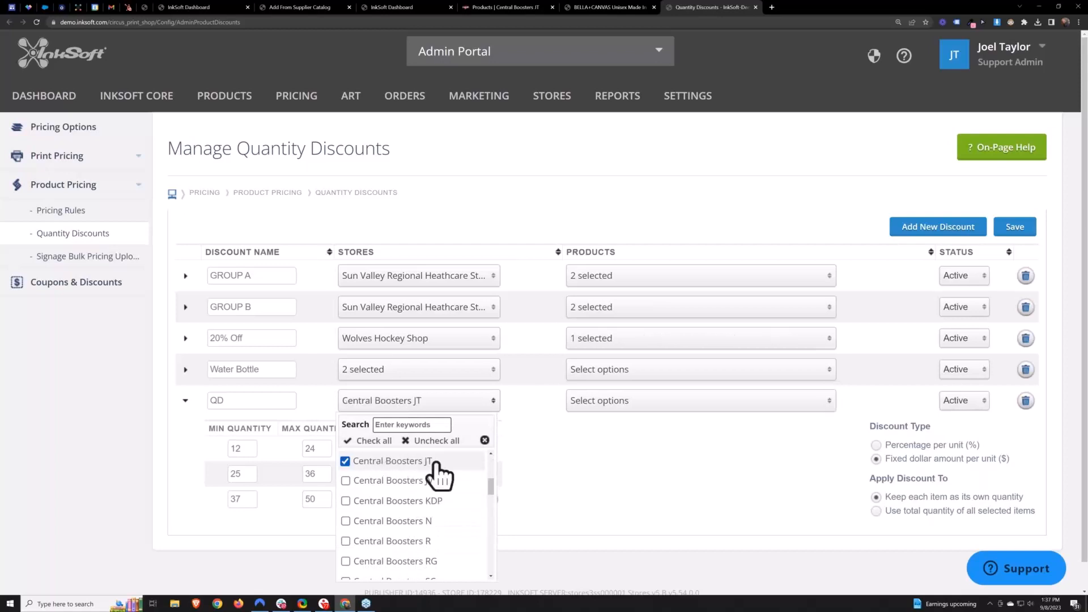
pyautogui.click(631, 409)
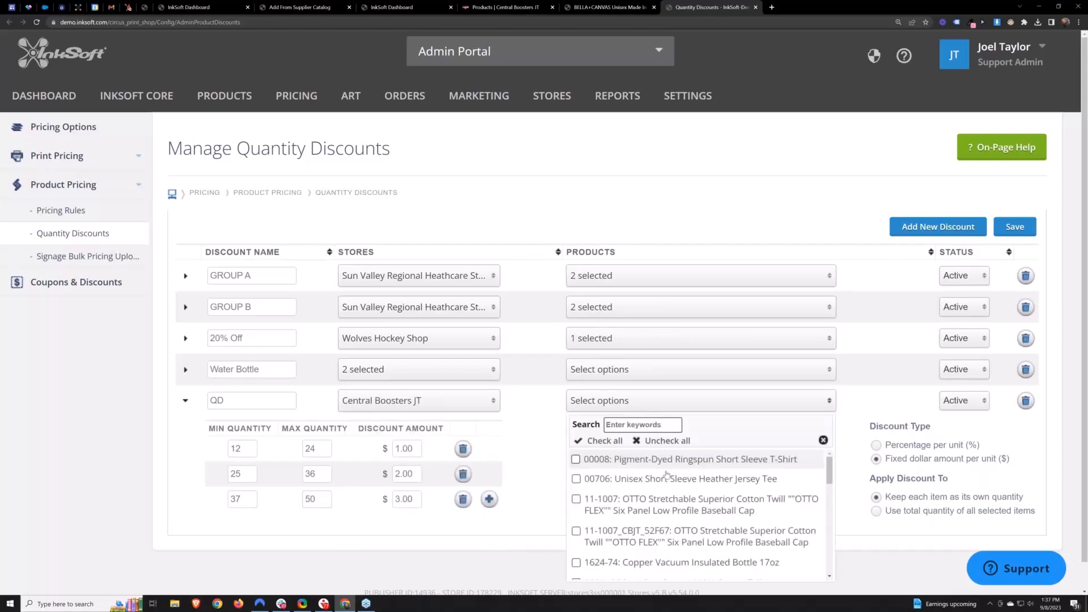
pyautogui.click(603, 442)
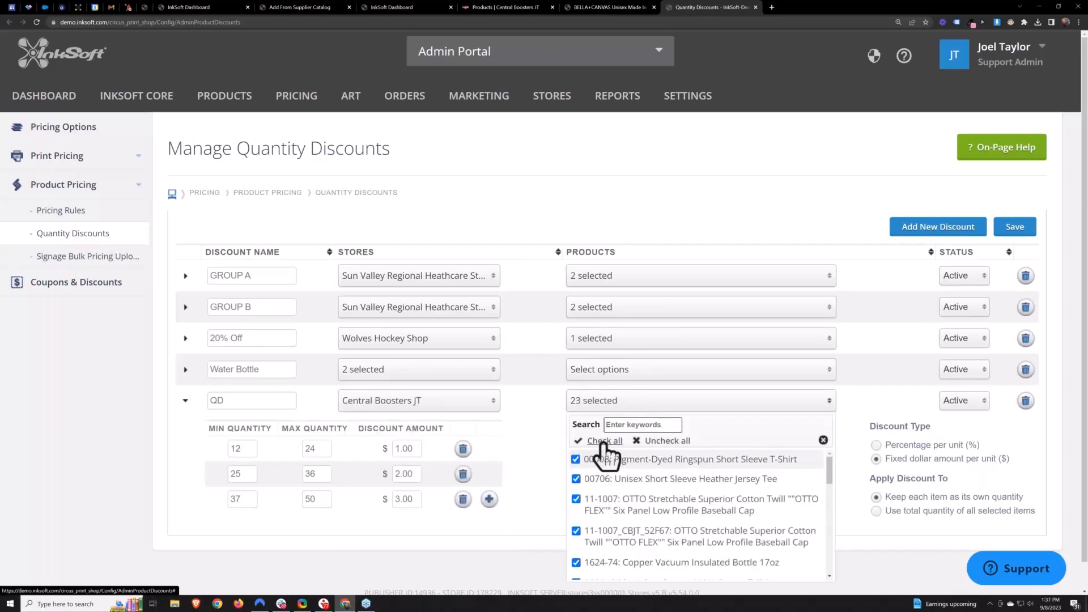
pyautogui.click(536, 448)
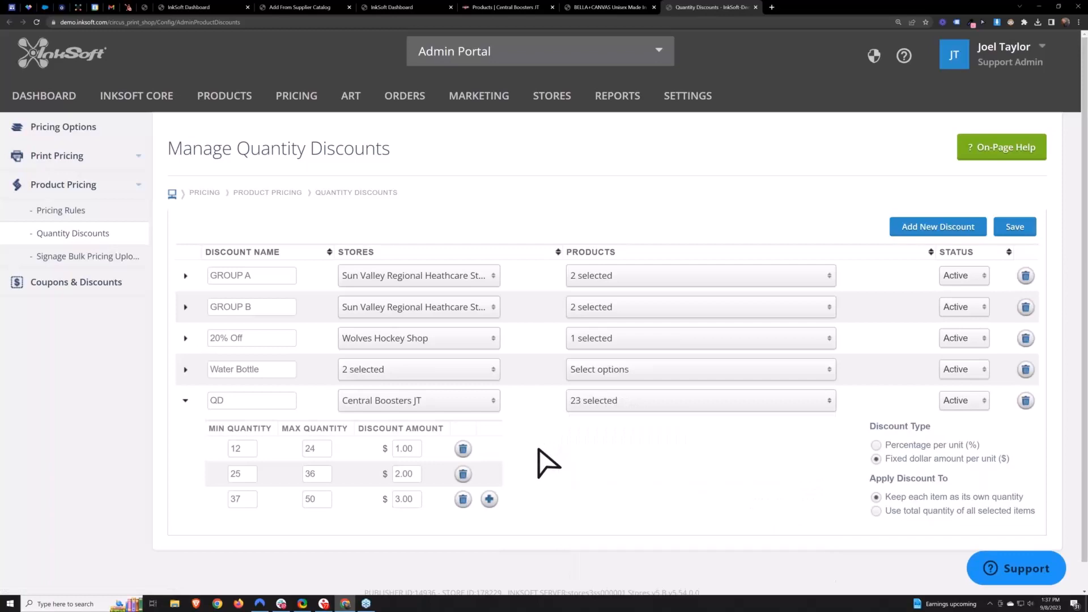
# - Save the quantity discounts and expand the QD row to review its tiers
pyautogui.click(1018, 231)
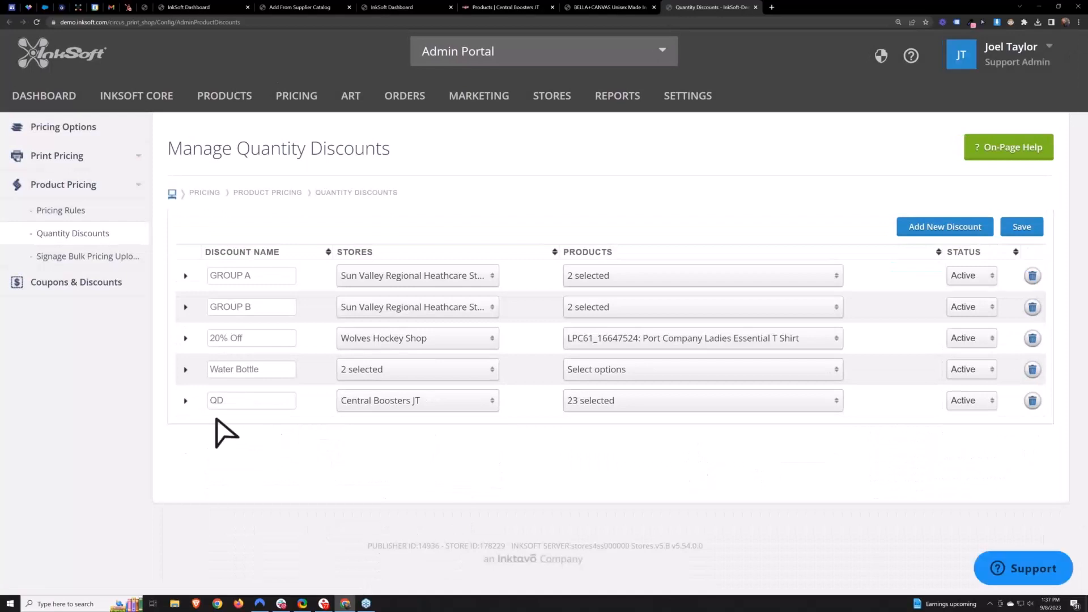
pyautogui.click(185, 401)
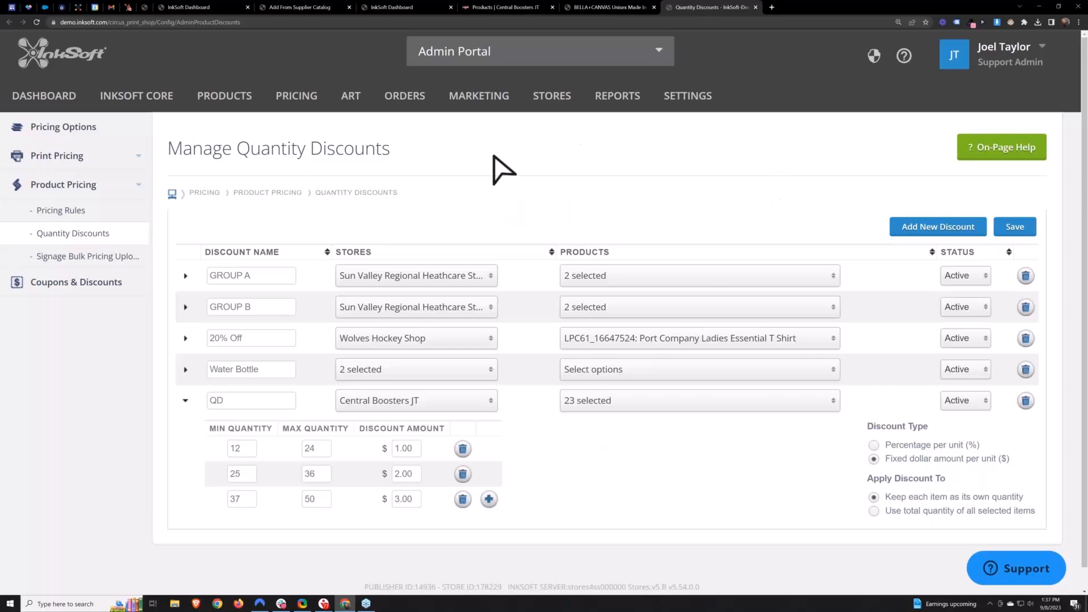
# - Open Coupons & Discounts in a new tab and review the active discount codes
pyautogui.moveTo(294, 97)
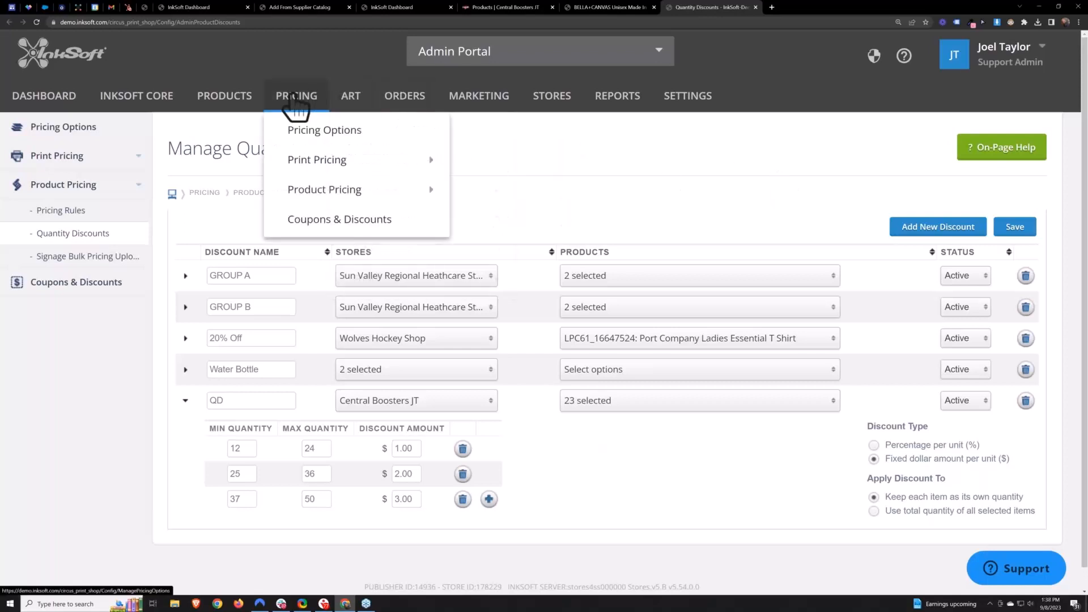
pyautogui.rightClick(313, 219)
pyautogui.click(333, 224)
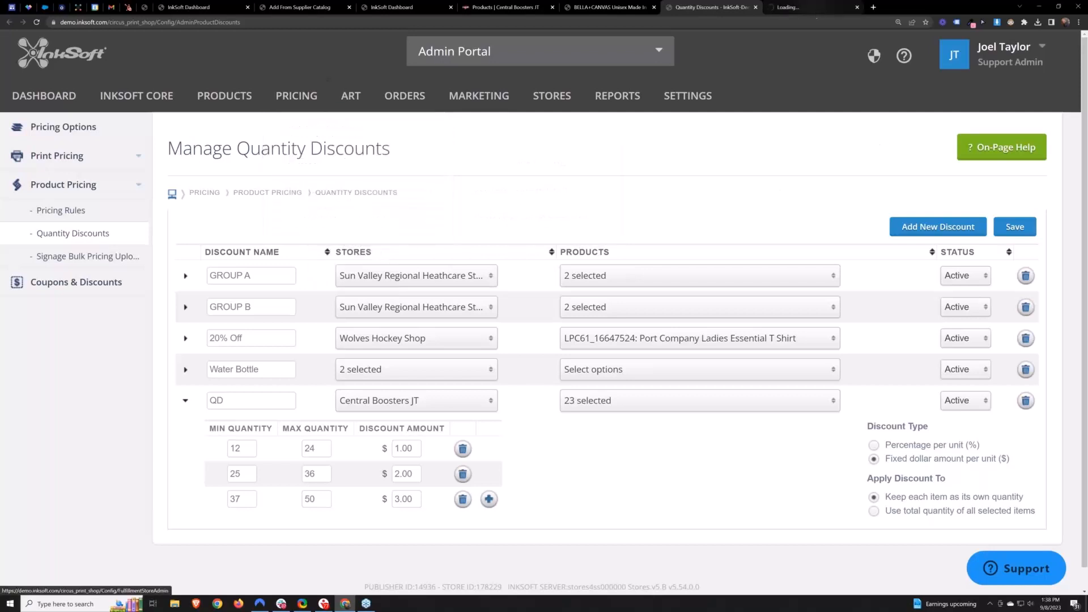
pyautogui.click(811, 6)
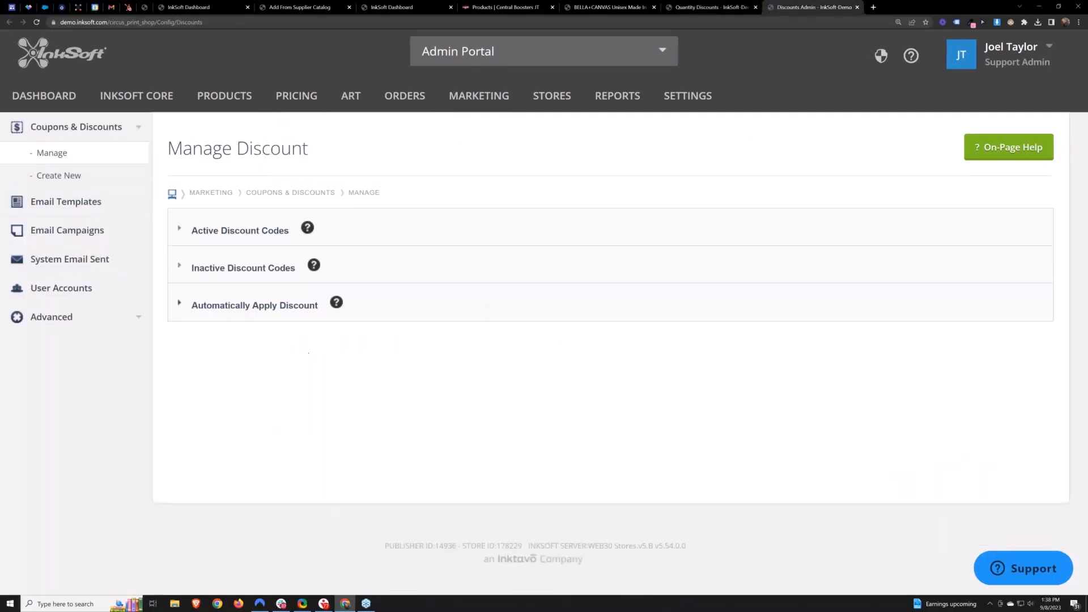
pyautogui.click(226, 230)
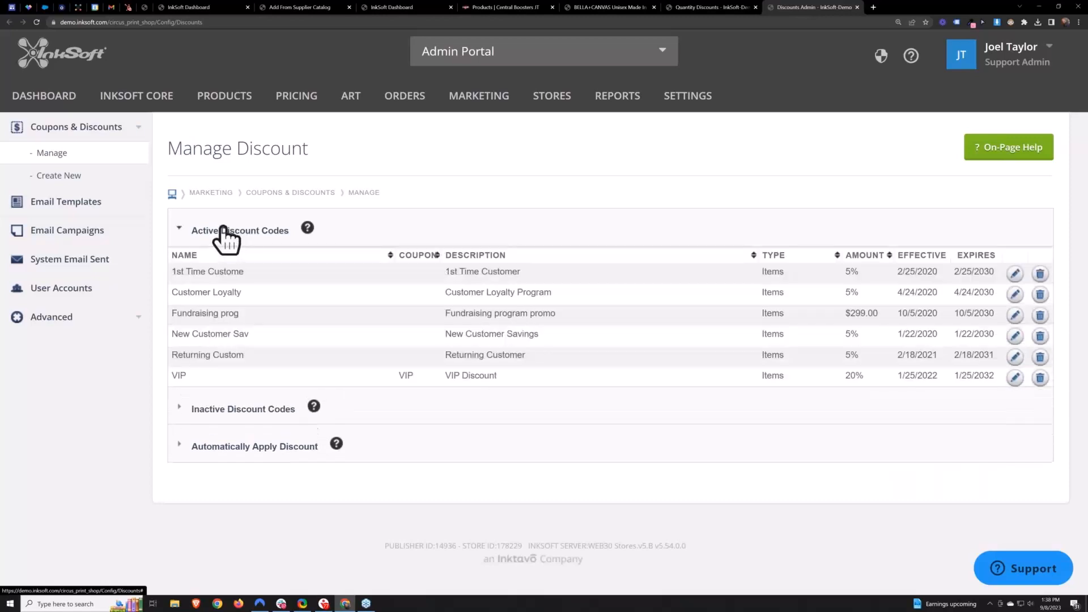
pyautogui.click(226, 230)
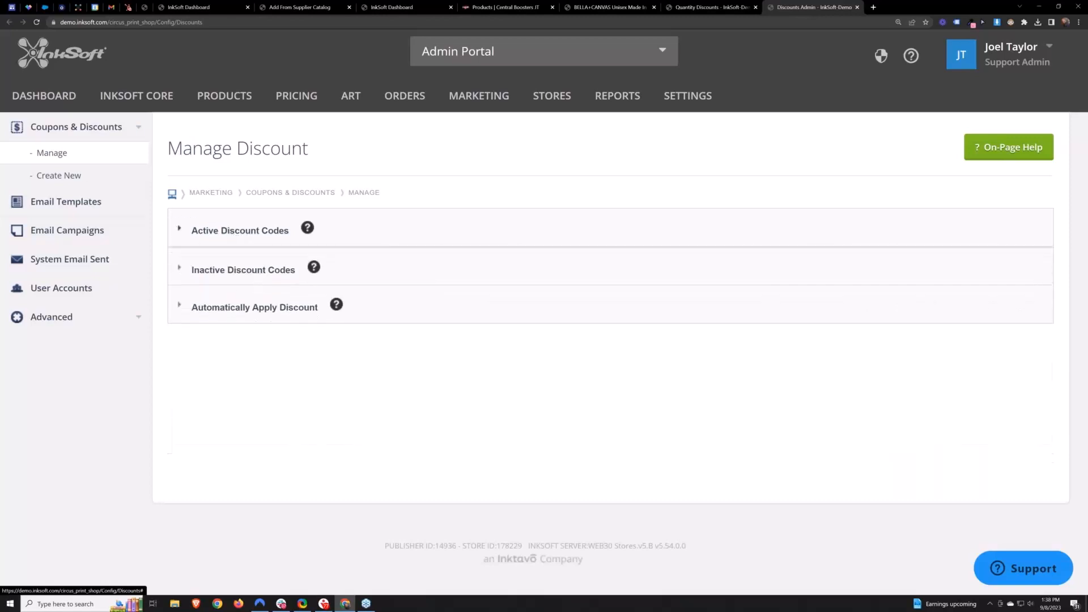
# - Start a new discount named Coupon with the description Coupon
pyautogui.click(54, 176)
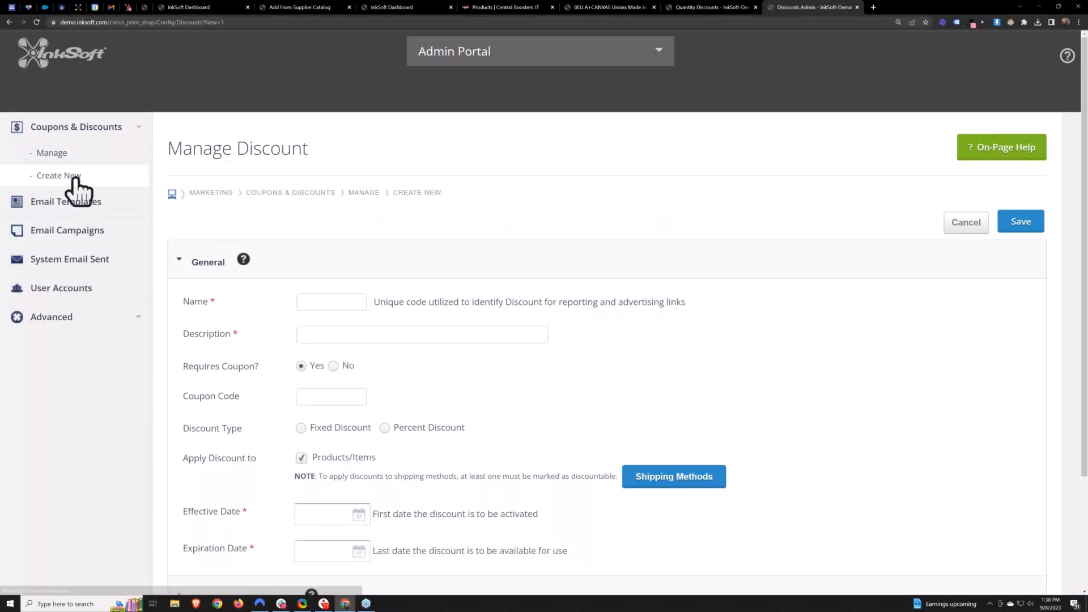
pyautogui.click(328, 302)
pyautogui.write('Coupon')
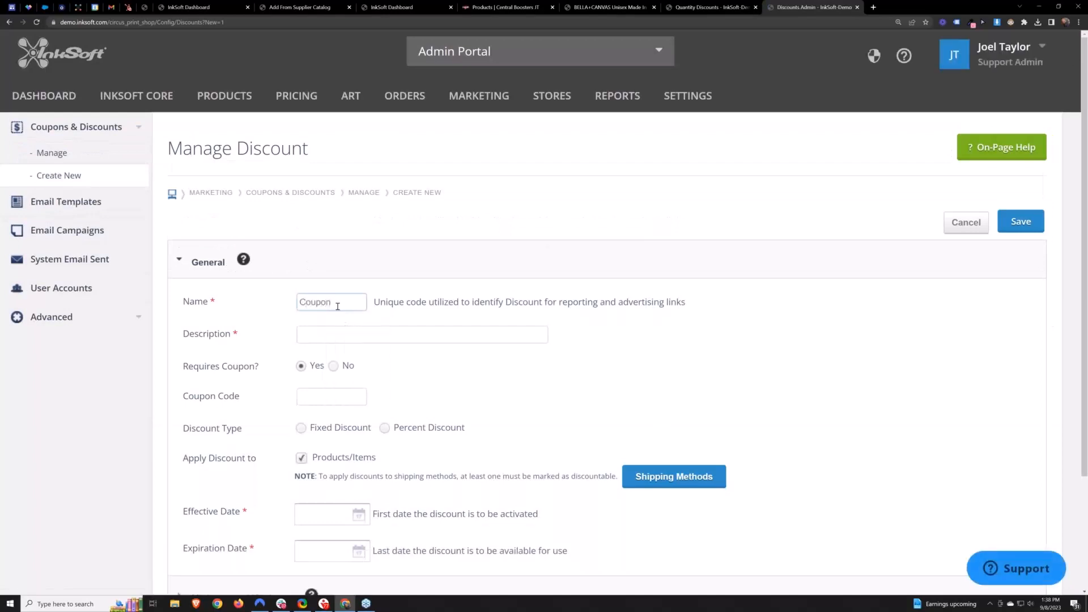
pyautogui.click(433, 334)
pyautogui.write('Coupon')
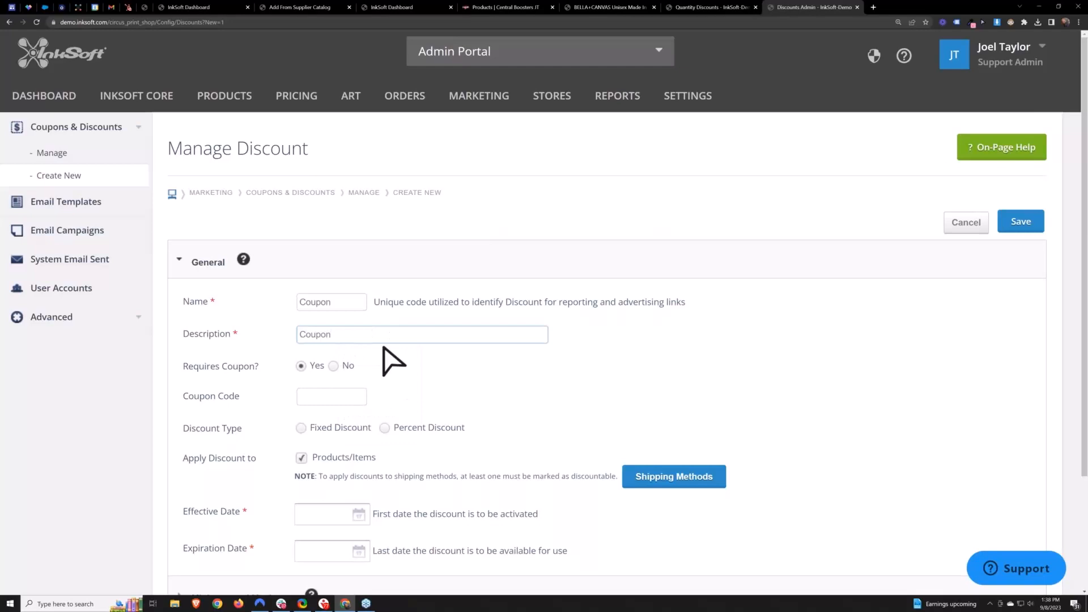
pyautogui.moveTo(347, 337); pyautogui.dragTo(302, 338)
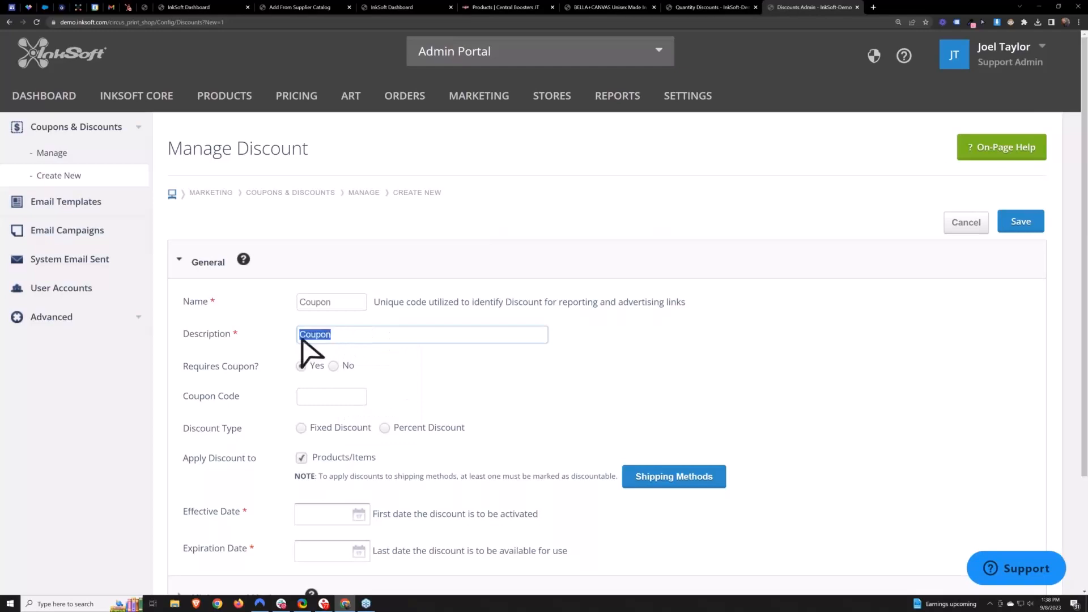
pyautogui.click(467, 378)
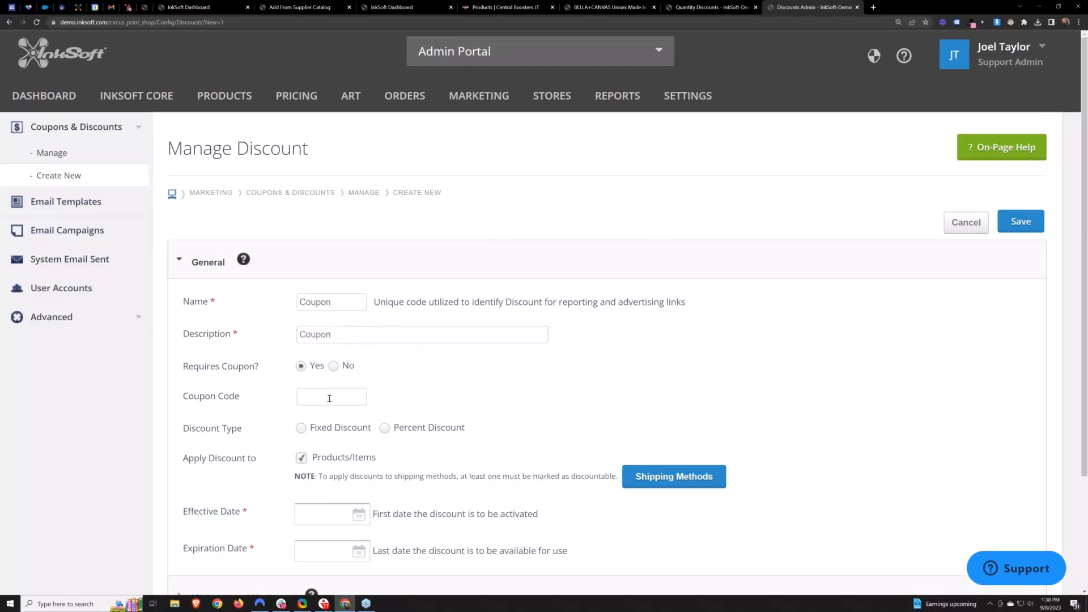
pyautogui.moveTo(263, 369); pyautogui.dragTo(184, 367)
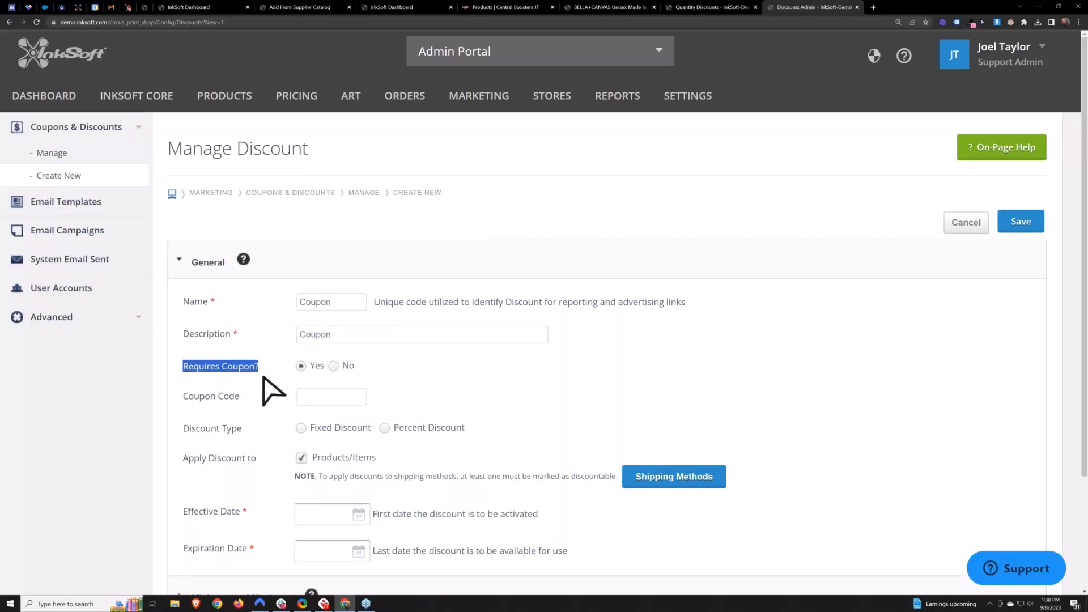
pyautogui.moveTo(242, 397); pyautogui.dragTo(184, 396)
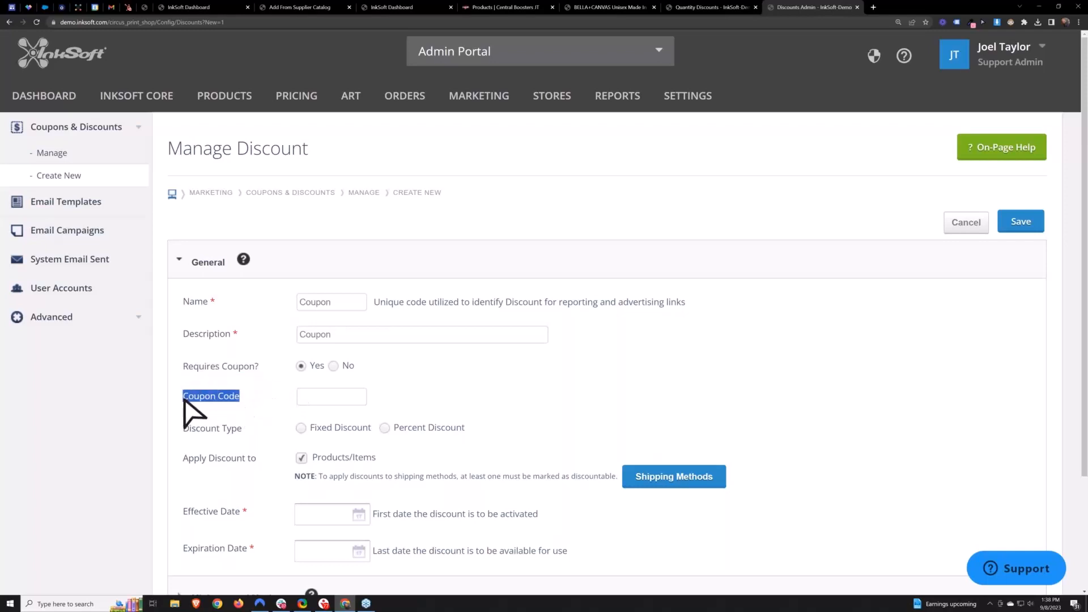
pyautogui.click(334, 366)
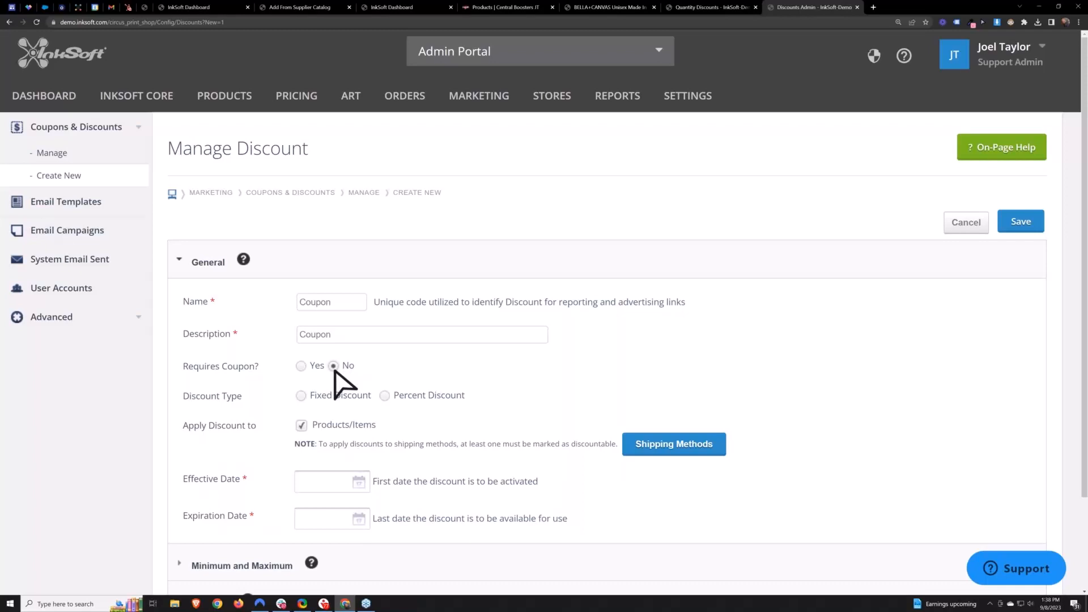
pyautogui.click(301, 366)
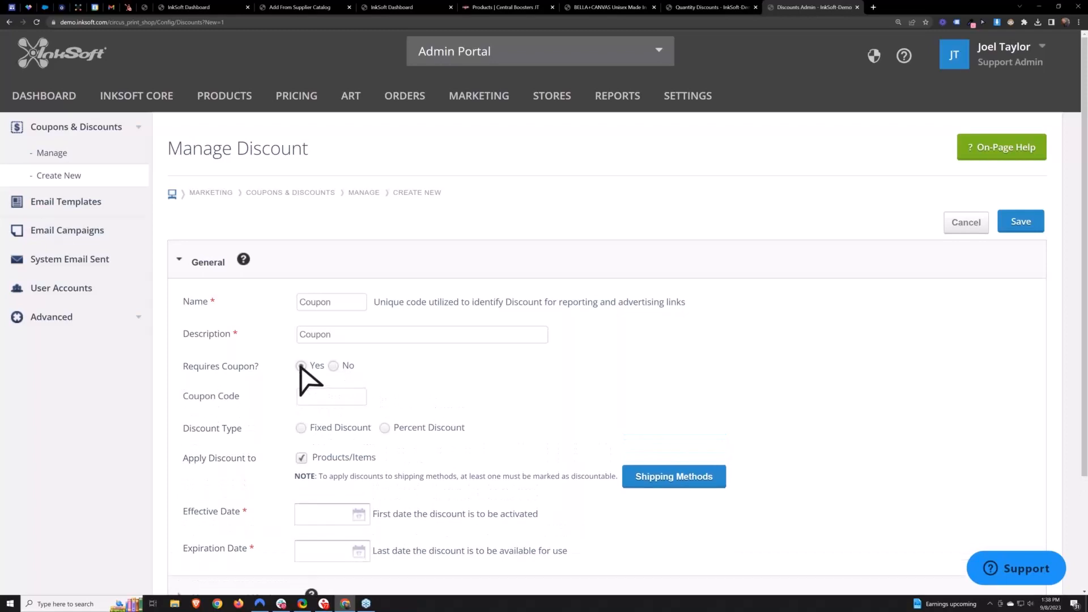
# - Enter SAVE25 as the coupon code for the new discount
pyautogui.click(340, 397)
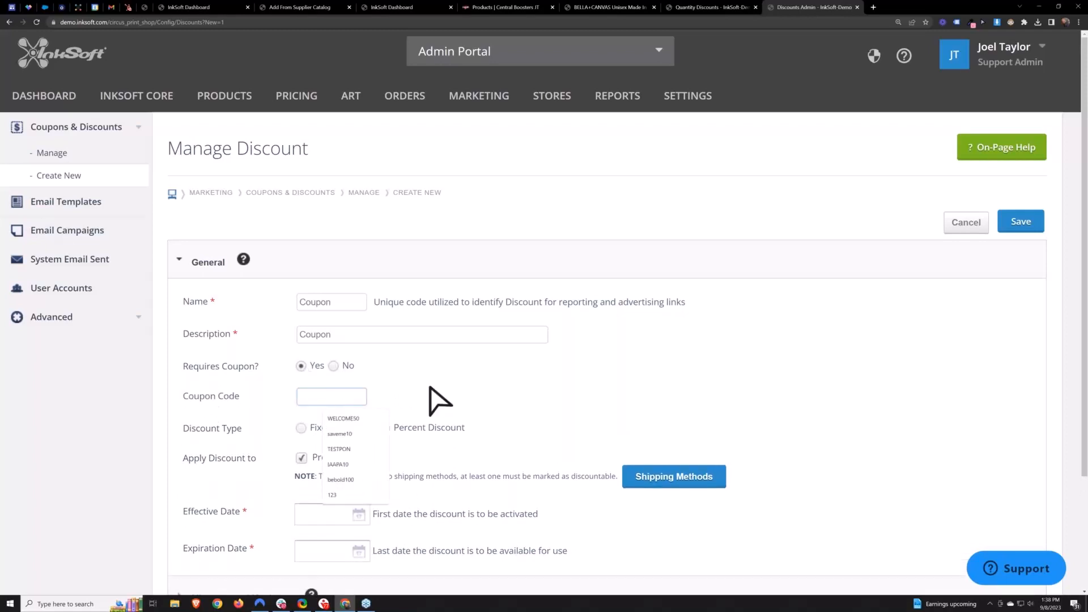
pyautogui.write('FREESHIP50')
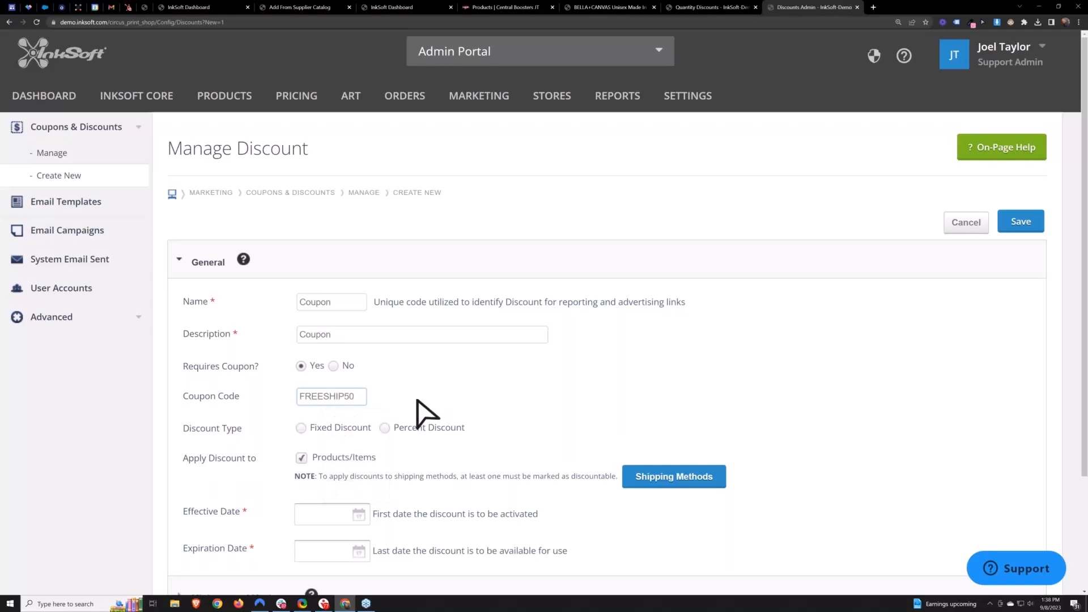
pyautogui.moveTo(356, 397); pyautogui.dragTo(300, 397)
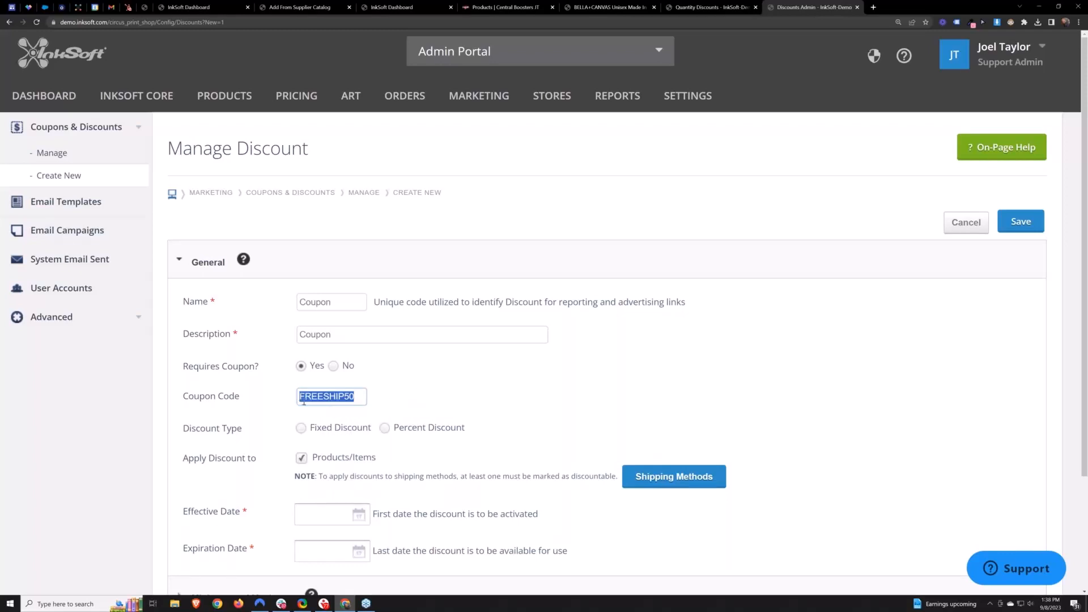
pyautogui.click(360, 395)
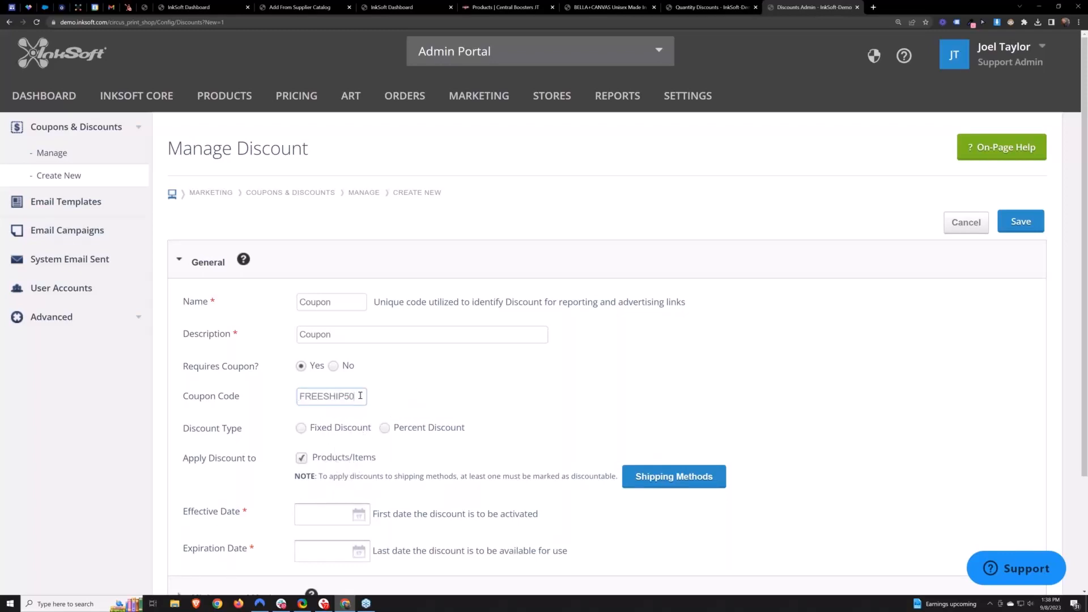
pyautogui.moveTo(361, 396); pyautogui.dragTo(297, 403)
pyautogui.press('BackSpace')
pyautogui.write('SAVE25')
pyautogui.click(540, 391)
pyautogui.tripleClick(191, 433)
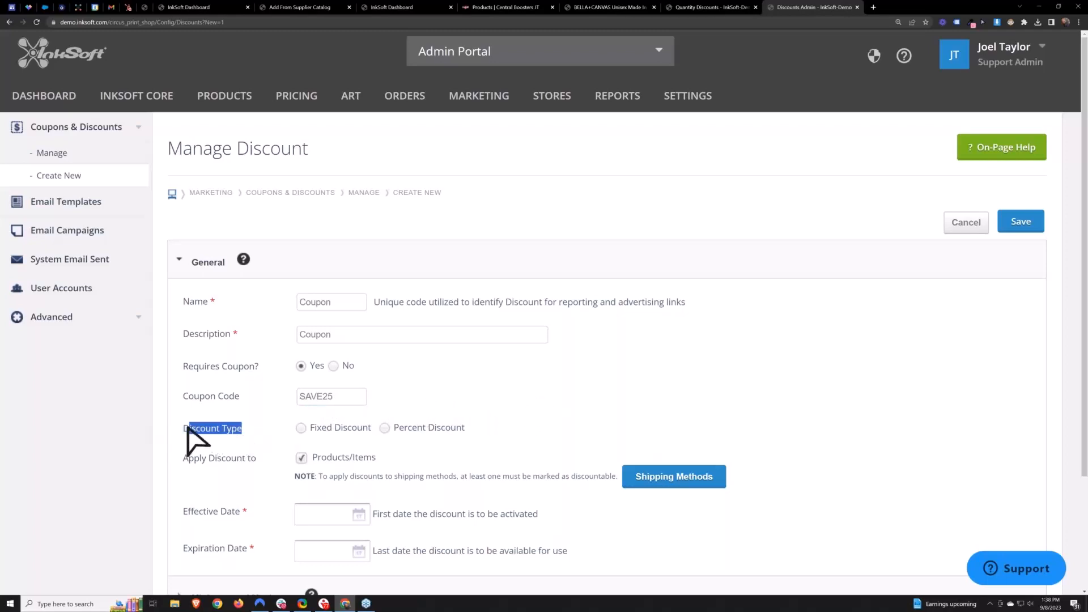
# - Set the discount type to Percent Discount with a value of 25%
pyautogui.click(339, 398)
pyautogui.click(384, 428)
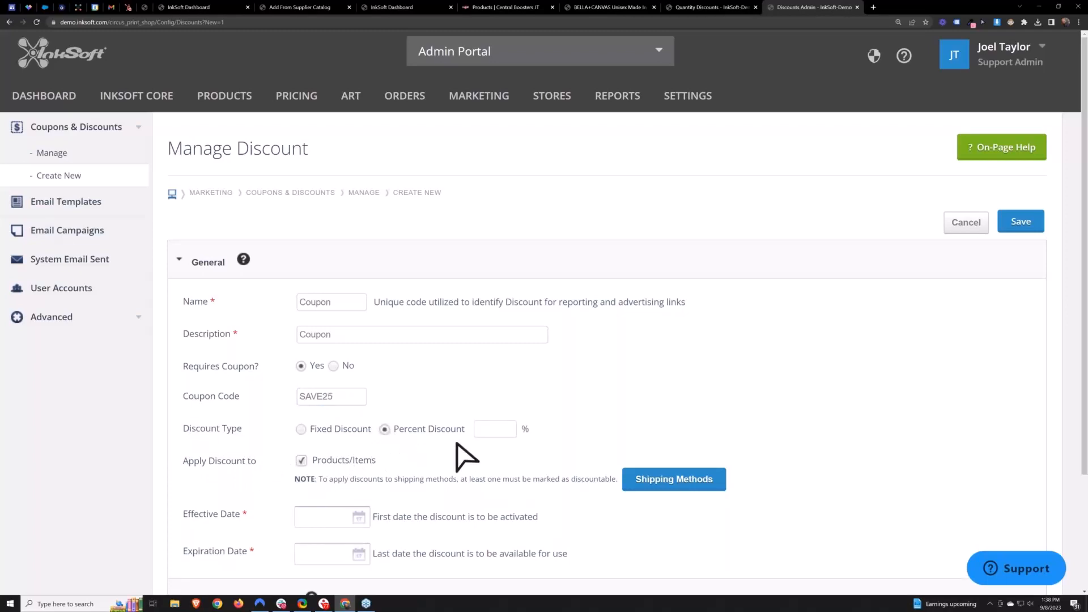
pyautogui.click(489, 431)
pyautogui.write('25')
pyautogui.hotkey('ctrl', 'a')
pyautogui.scroll(-3, 474, 442)
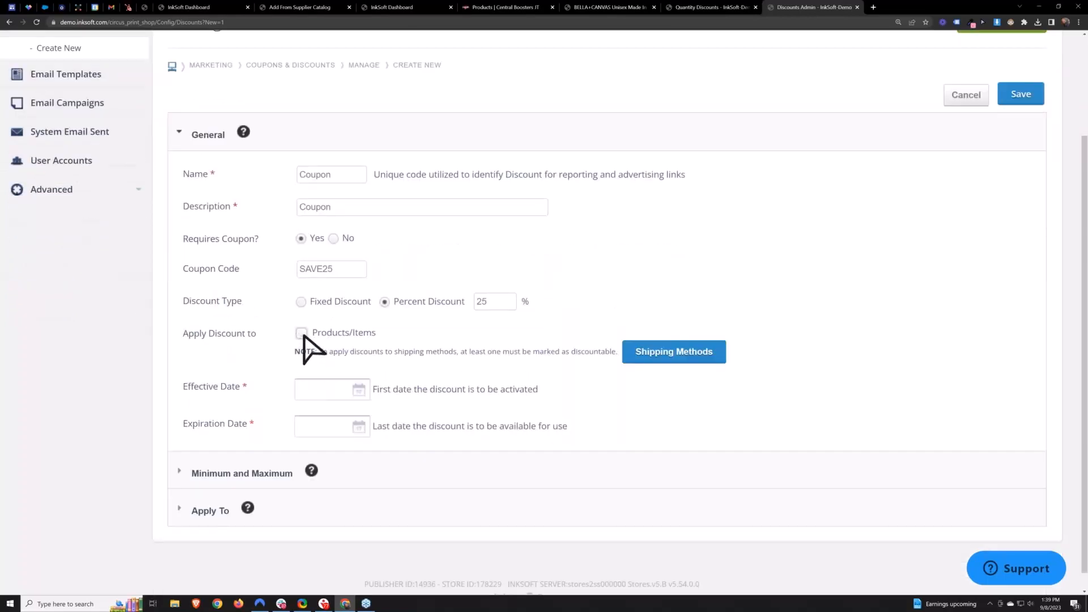
# - Set the effective date to 09/08/2023 and the expiration date to 09/30/2023
pyautogui.moveTo(376, 335); pyautogui.dragTo(352, 340)
pyautogui.click(499, 426)
pyautogui.click(329, 390)
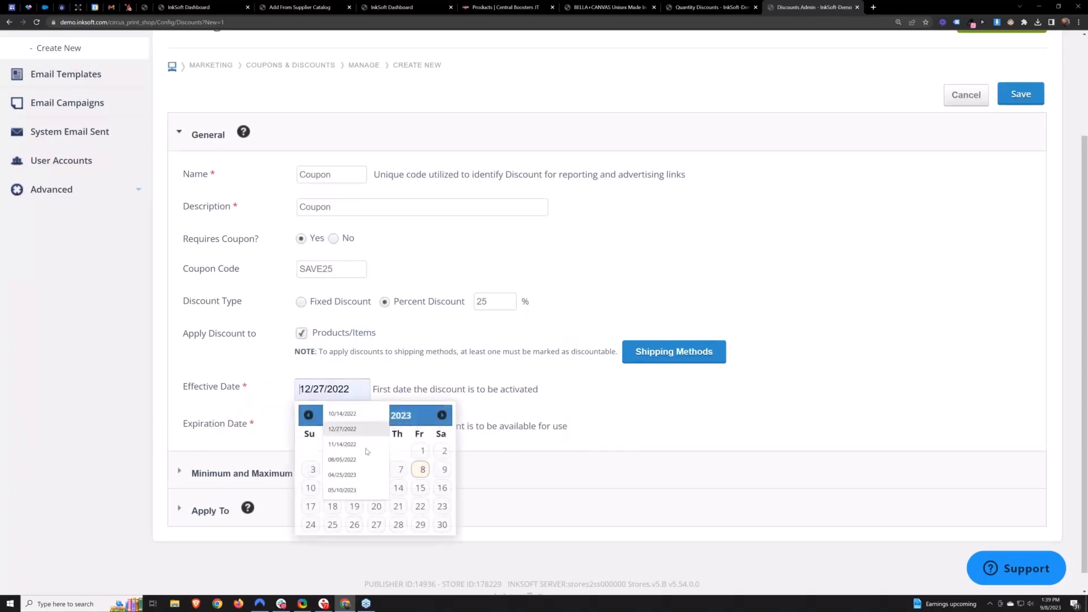
pyautogui.click(422, 471)
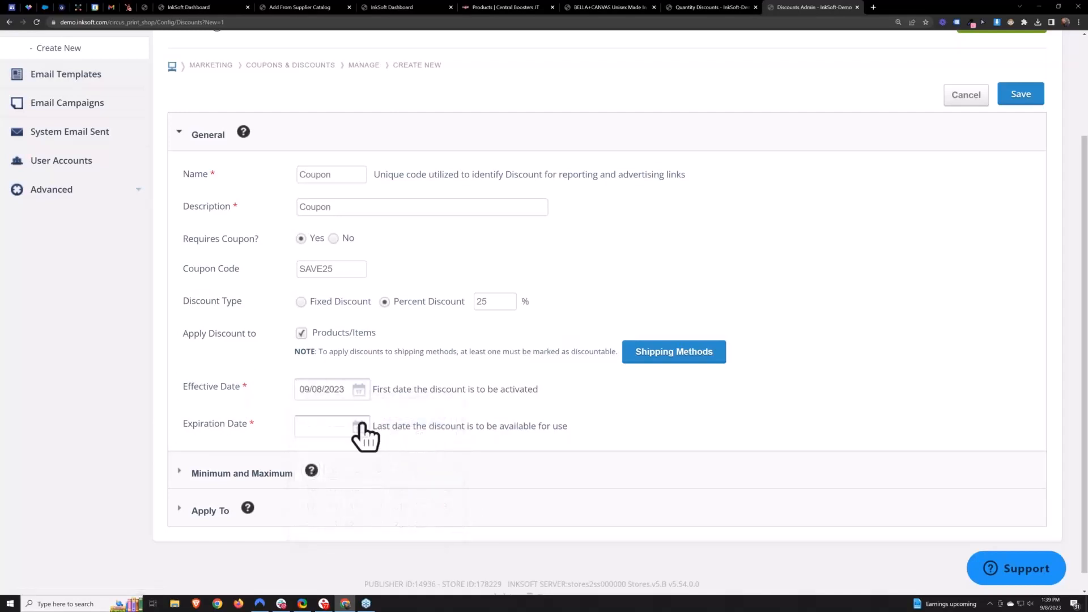
pyautogui.click(359, 427)
pyautogui.click(442, 562)
# - Expand Minimum and Maximum and set the minimum item count to 10 and minimum item amount to $150
pyautogui.scroll(-1, 634, 515)
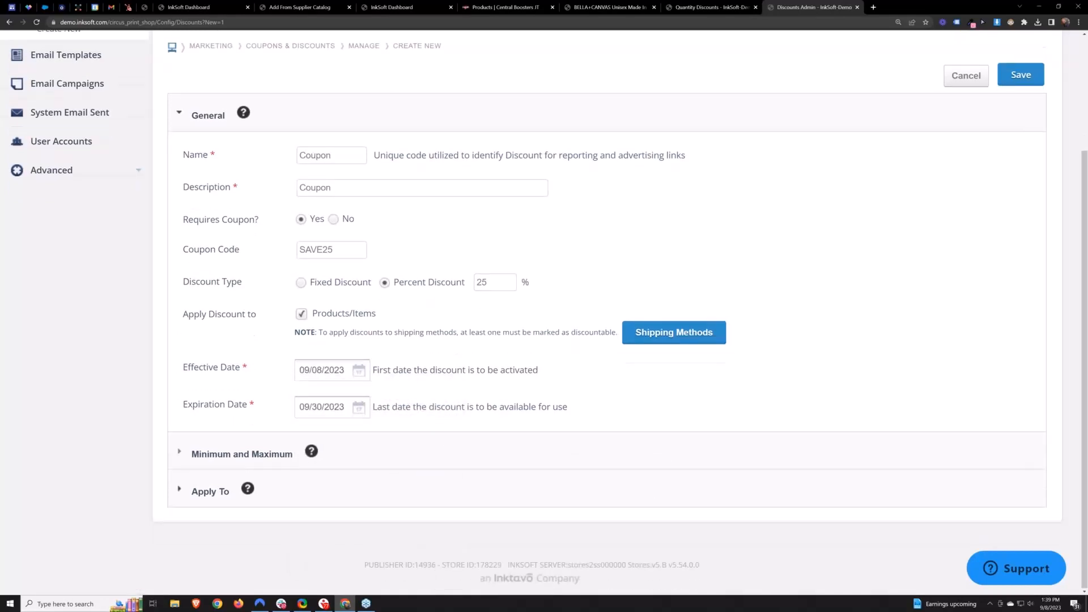
pyautogui.click(421, 468)
pyautogui.scroll(-3, 291, 389)
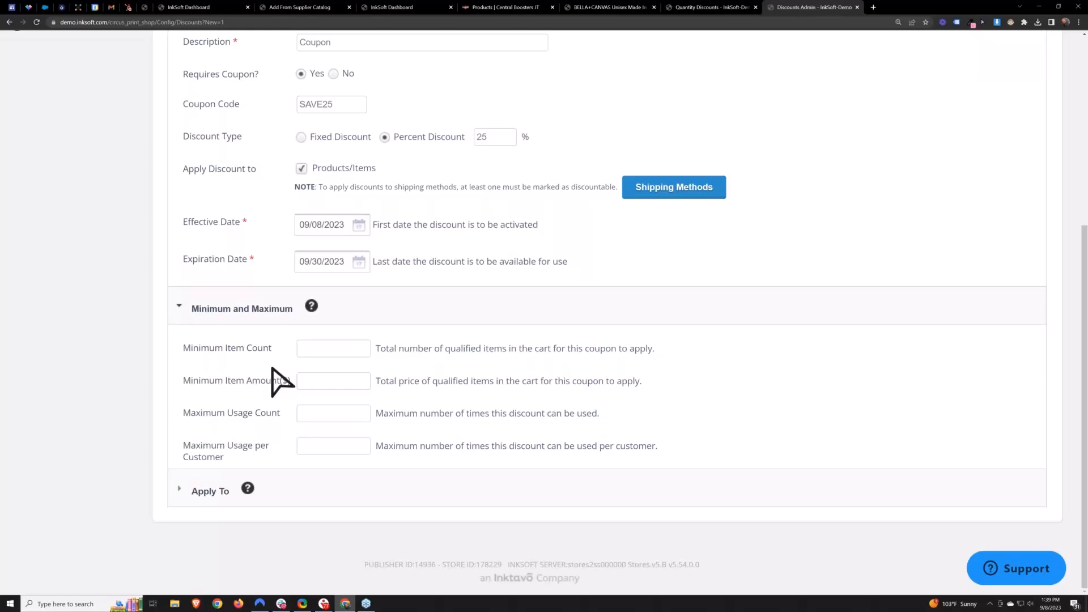
pyautogui.click(338, 348)
pyautogui.scroll(1, 255, 374)
pyautogui.doubleClick(333, 148)
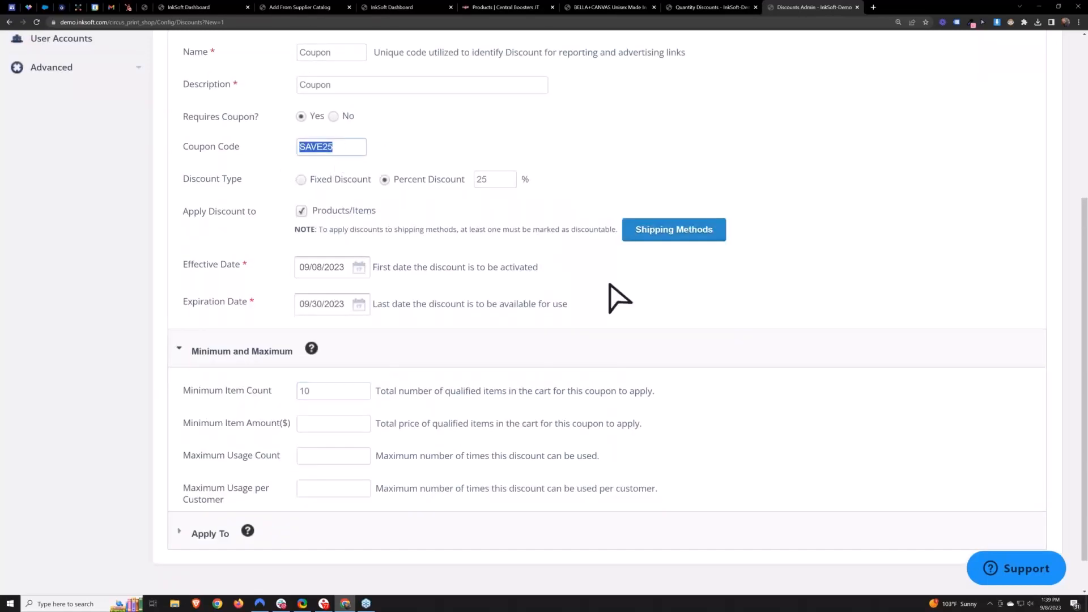
pyautogui.click(343, 424)
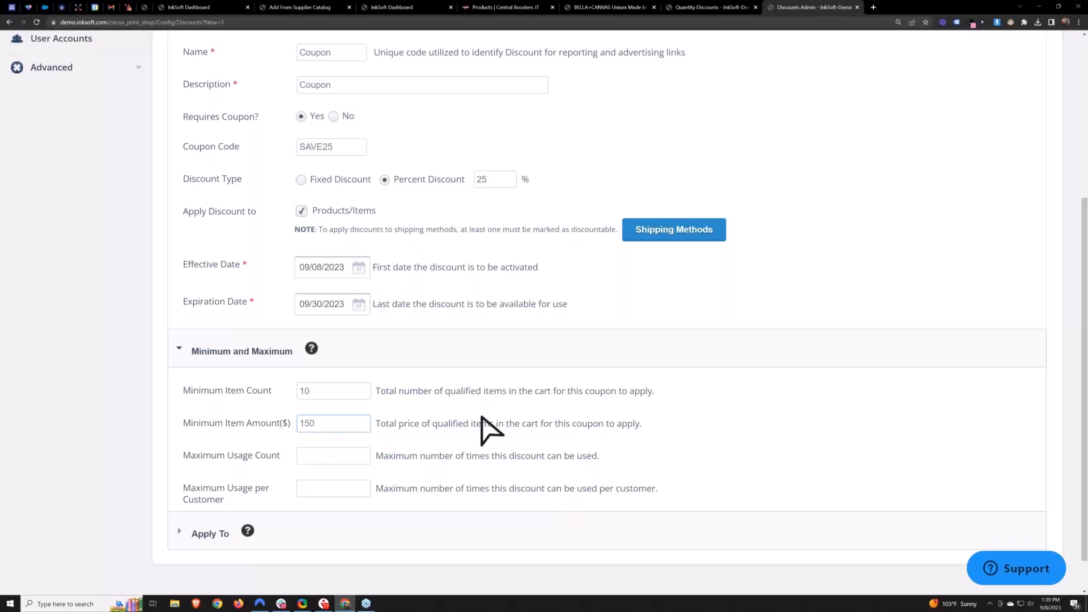
# - Set the maximum usage count to 100 and the maximum usage per customer to 1
pyautogui.moveTo(333, 151); pyautogui.dragTo(282, 168)
pyautogui.click(746, 487)
pyautogui.moveTo(185, 456); pyautogui.dragTo(281, 459)
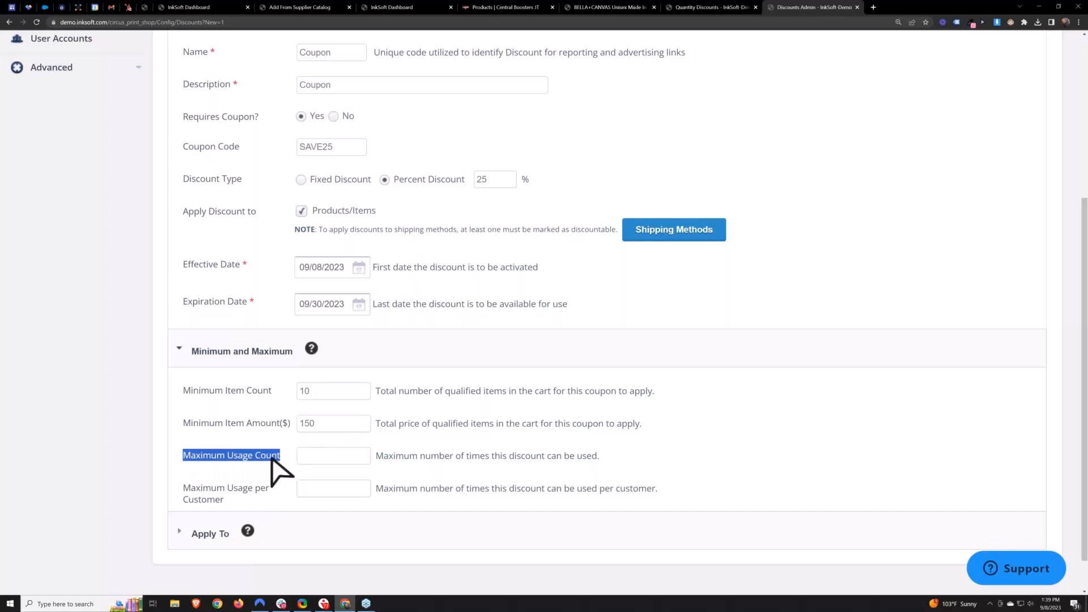
pyautogui.click(319, 454)
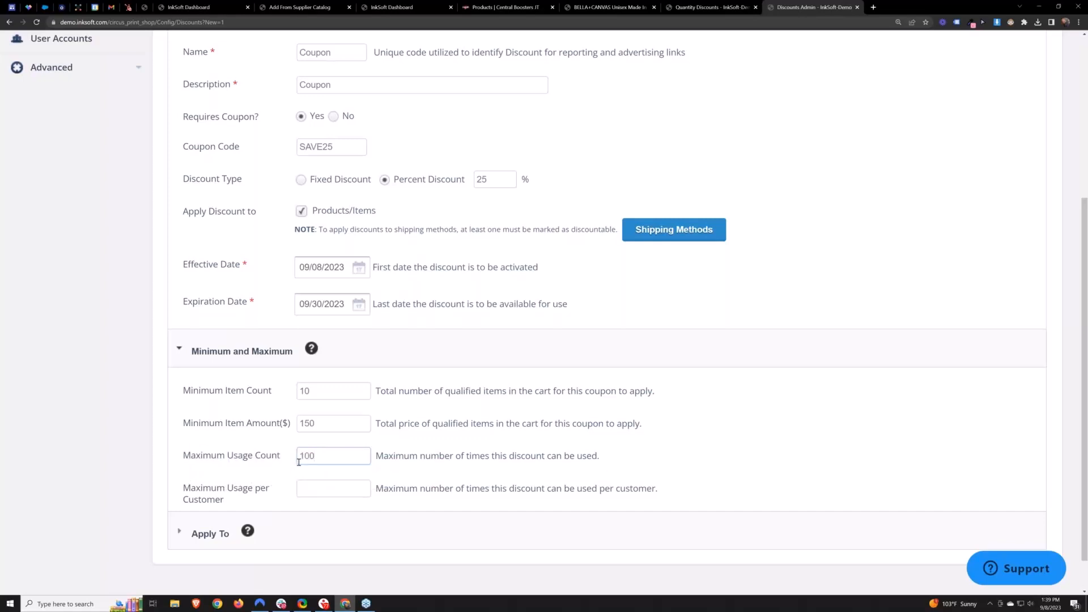
pyautogui.doubleClick(305, 460)
pyautogui.moveTo(223, 500)
pyautogui.mouseDown()
pyautogui.moveTo(190, 502)
pyautogui.moveTo(237, 501)
pyautogui.mouseUp()
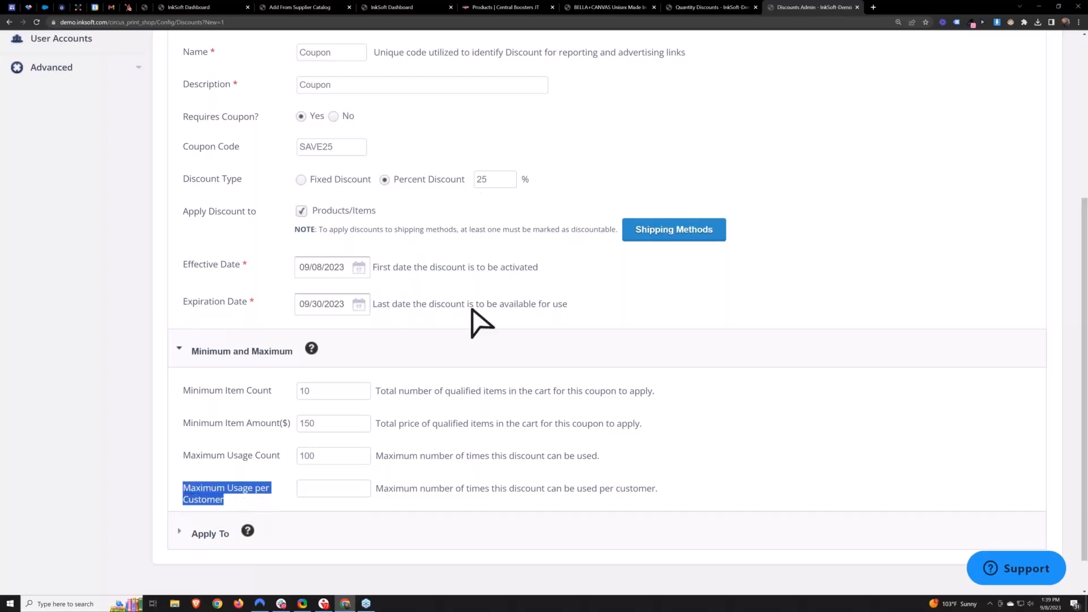
pyautogui.click(327, 489)
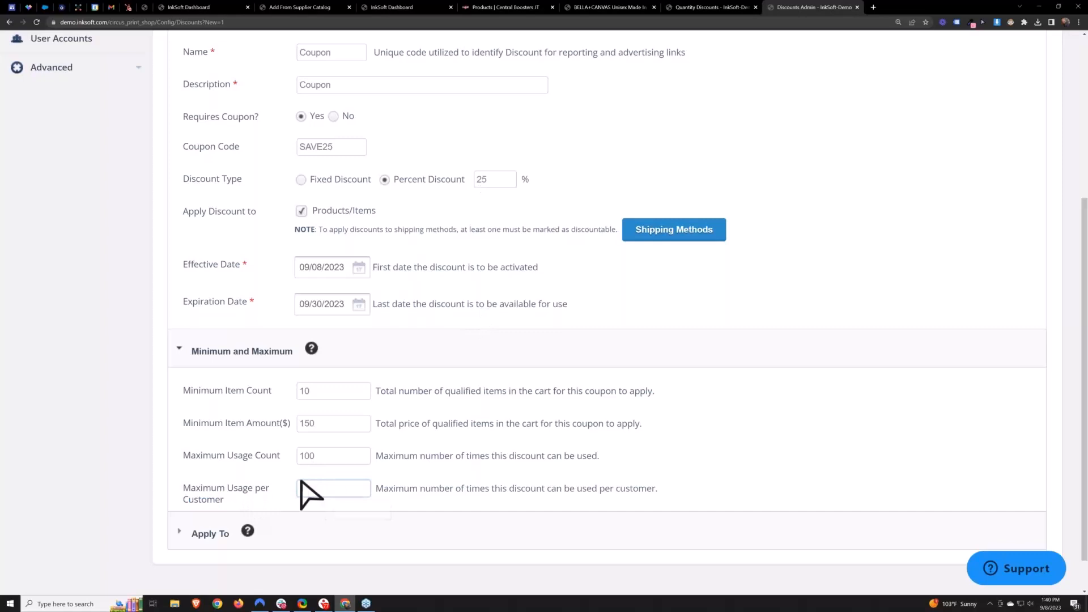
pyautogui.click(251, 503)
pyautogui.moveTo(307, 488); pyautogui.dragTo(290, 497)
pyautogui.click(496, 178)
# - Expand Apply To and restrict the coupon to the Central Boosters JT store
pyautogui.click(194, 536)
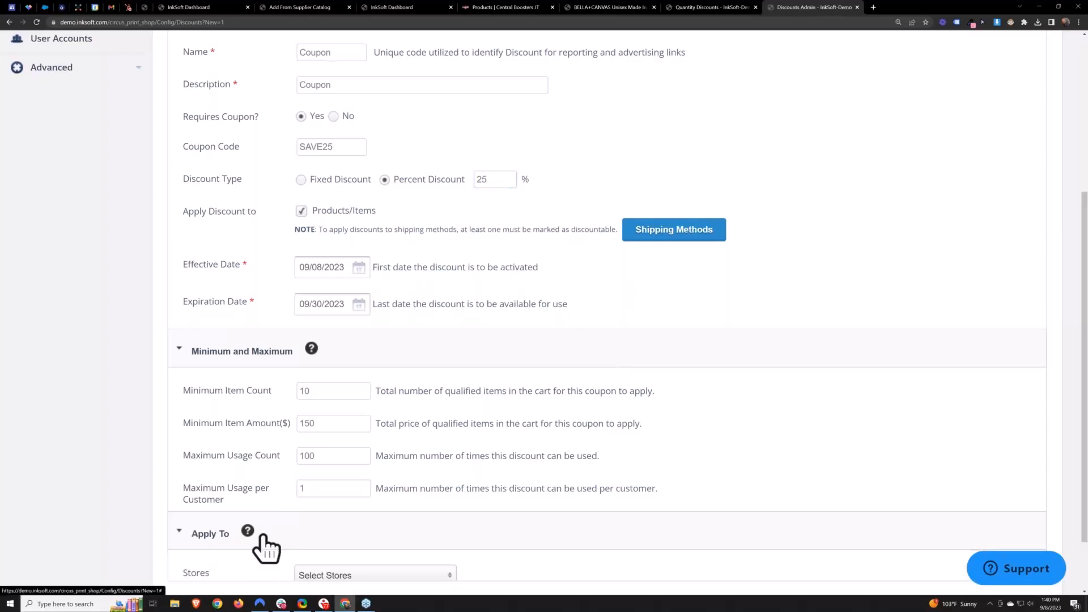
pyautogui.scroll(-4, 213, 348)
pyautogui.click(347, 370)
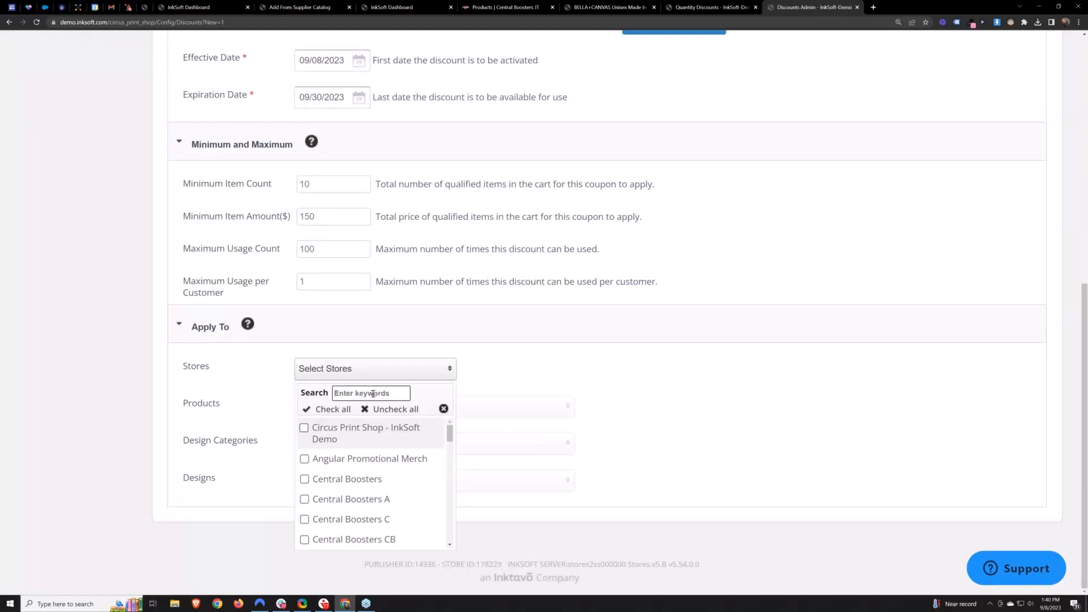
pyautogui.write('centra')
pyautogui.scroll(-2, 452, 428)
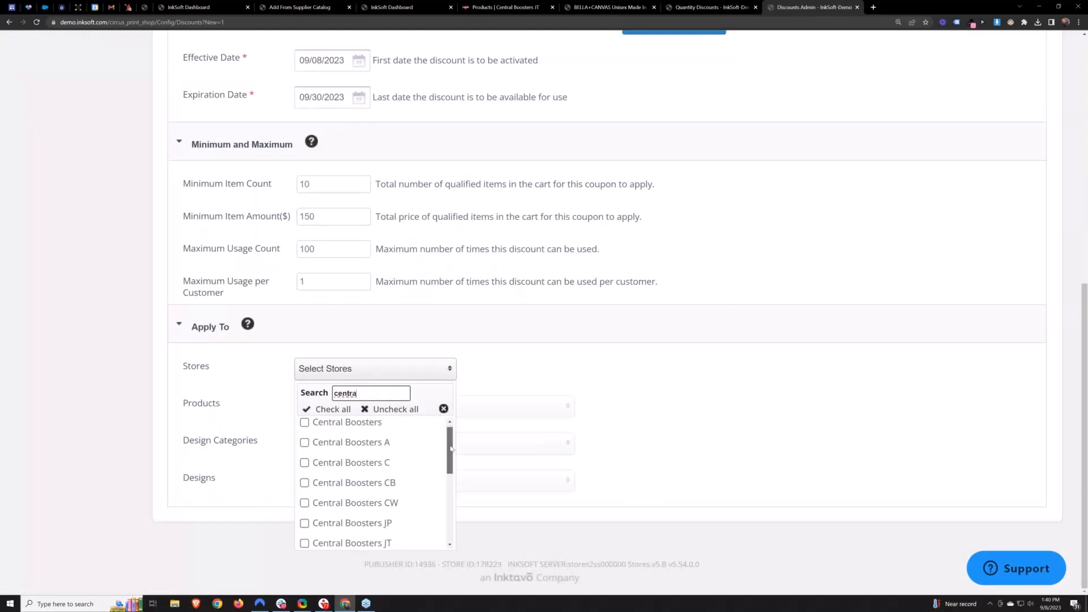
pyautogui.click(362, 507)
pyautogui.click(833, 433)
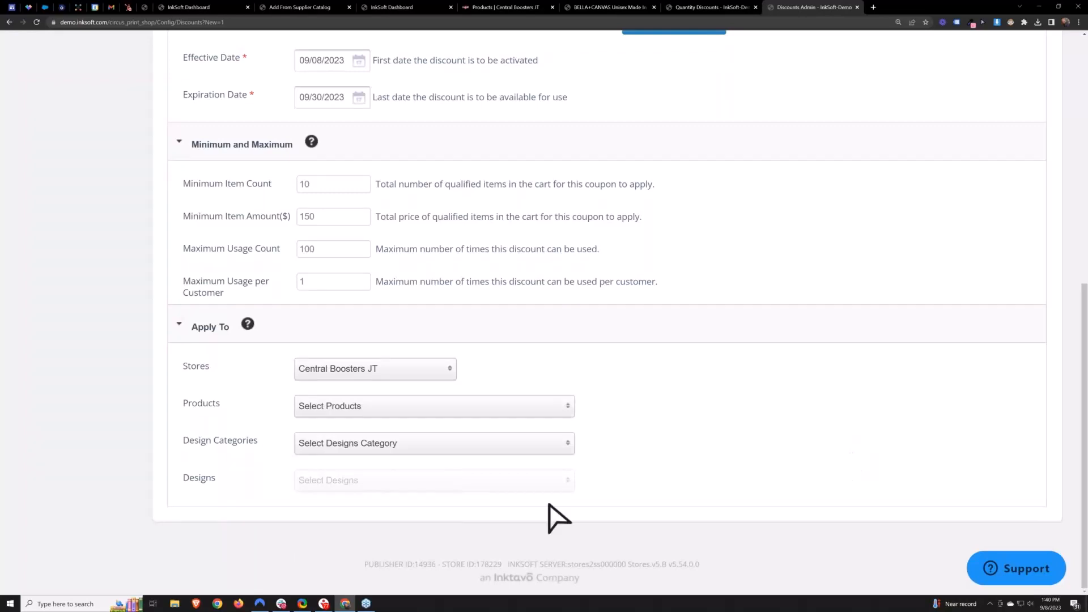
# - Check all products of the store for the coupon
pyautogui.click(366, 407)
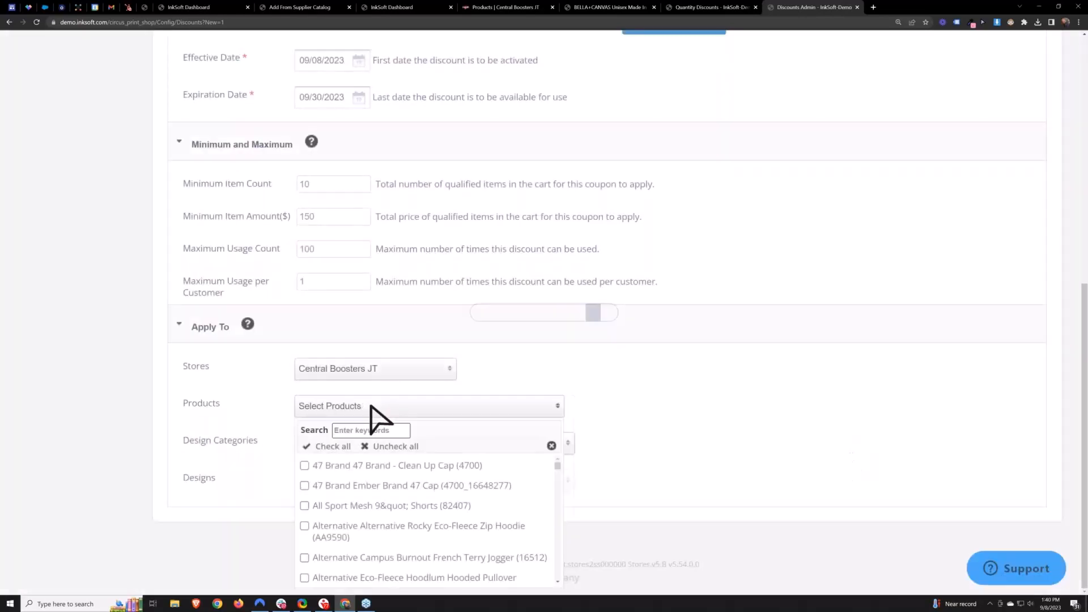
pyautogui.click(329, 447)
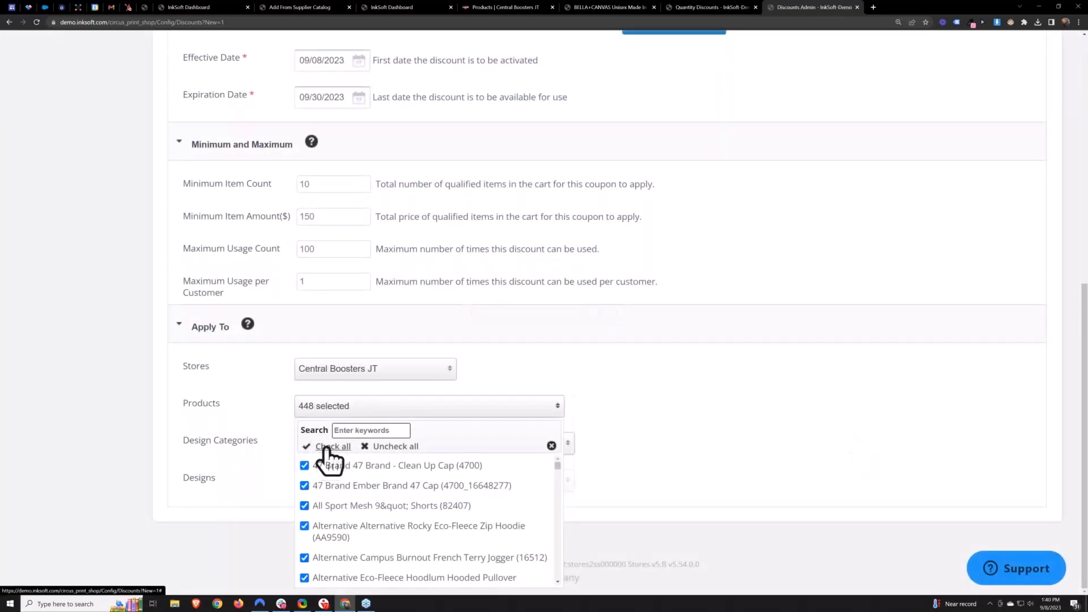
pyautogui.click(809, 408)
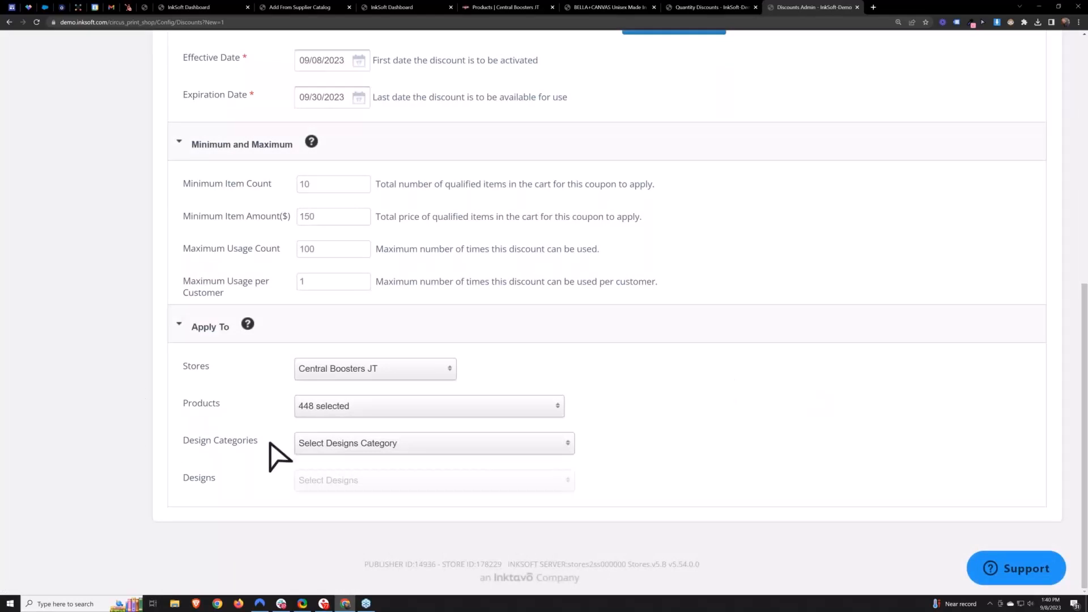
# - Review the design category, design and product selections for the coupon
pyautogui.moveTo(269, 442)
pyautogui.mouseDown()
pyautogui.moveTo(186, 446)
pyautogui.moveTo(258, 443)
pyautogui.mouseUp()
pyautogui.click(199, 446)
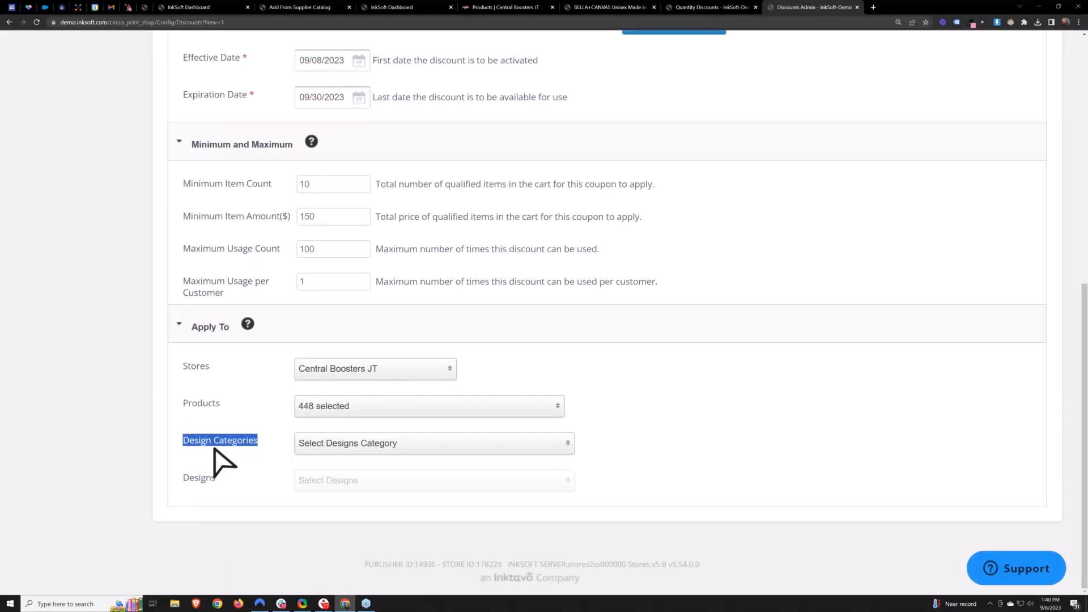
pyautogui.click(333, 451)
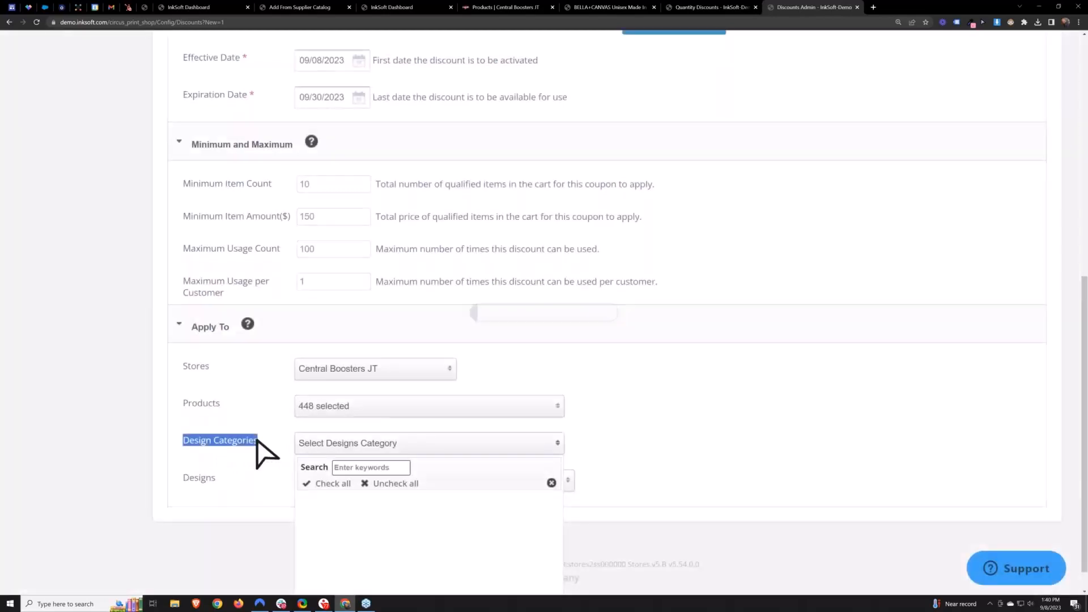
pyautogui.moveTo(215, 478); pyautogui.dragTo(181, 478)
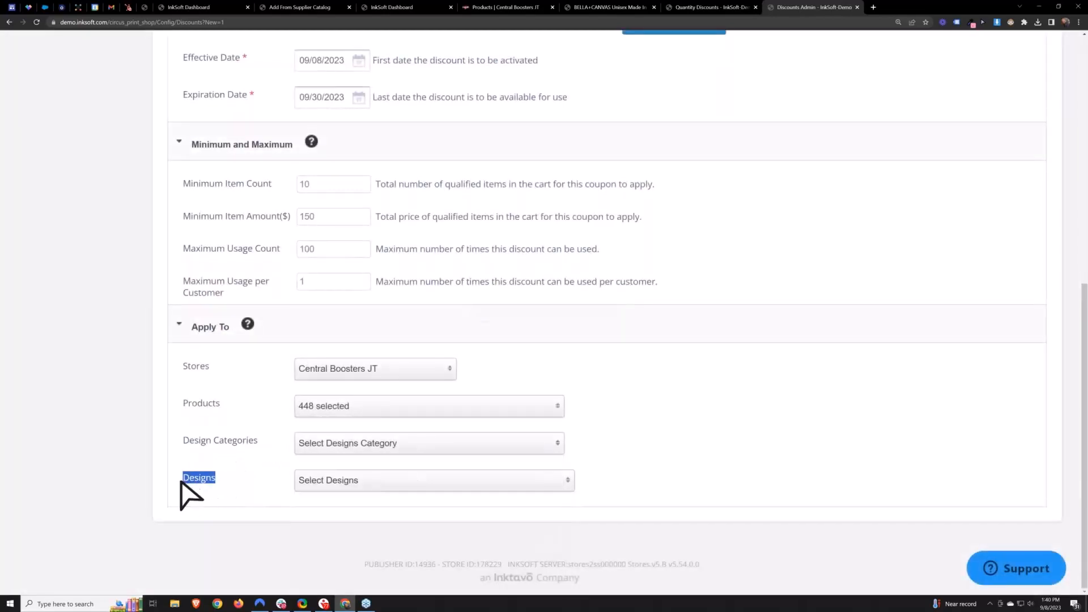
pyautogui.click(229, 480)
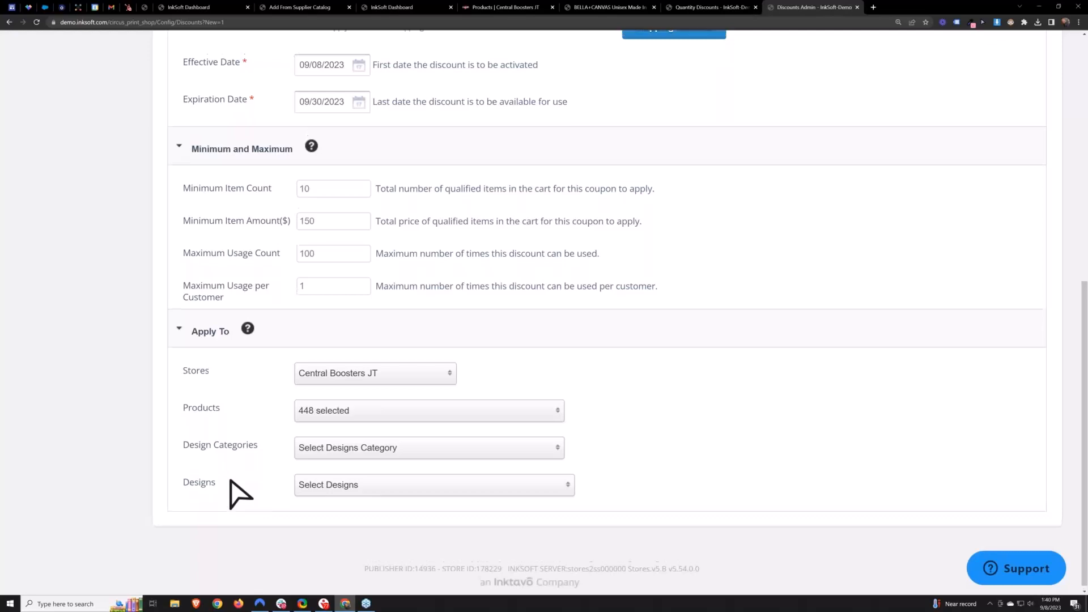
pyautogui.scroll(8, 253, 477)
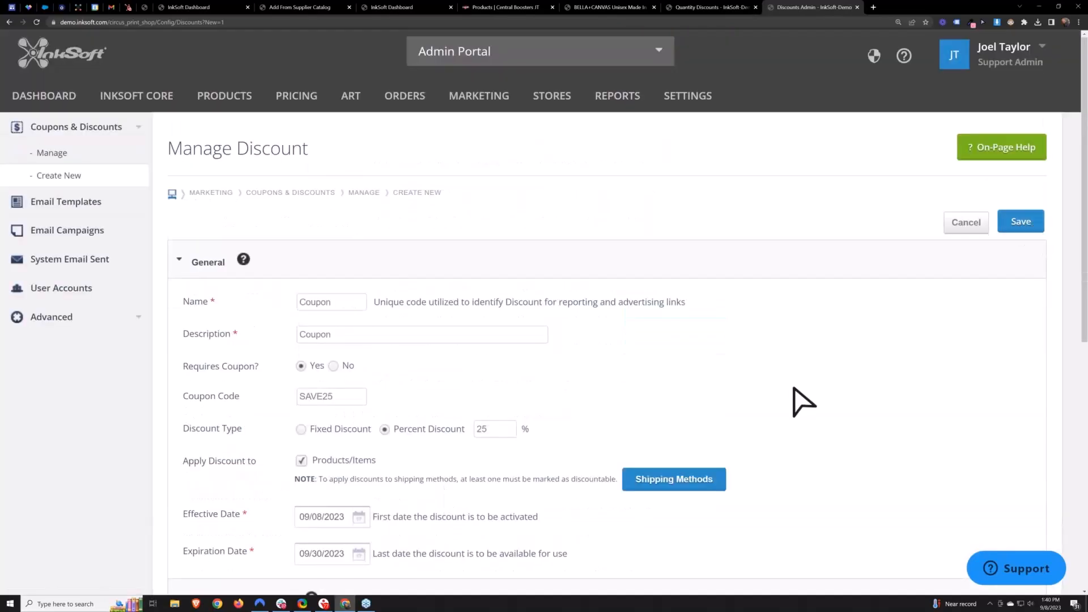
pyautogui.scroll(-8, 805, 401)
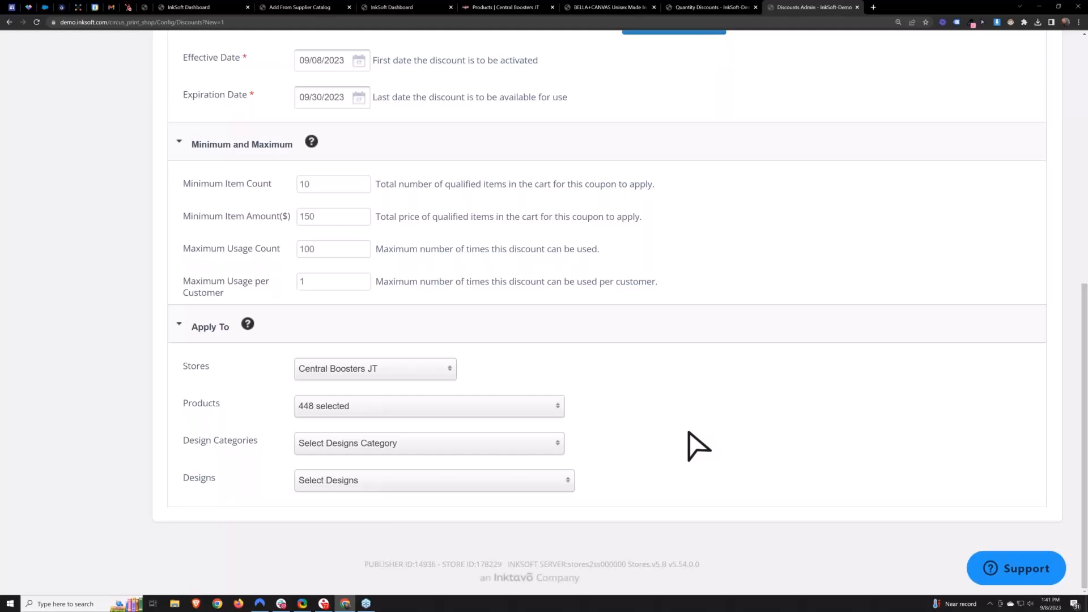
pyautogui.click(381, 410)
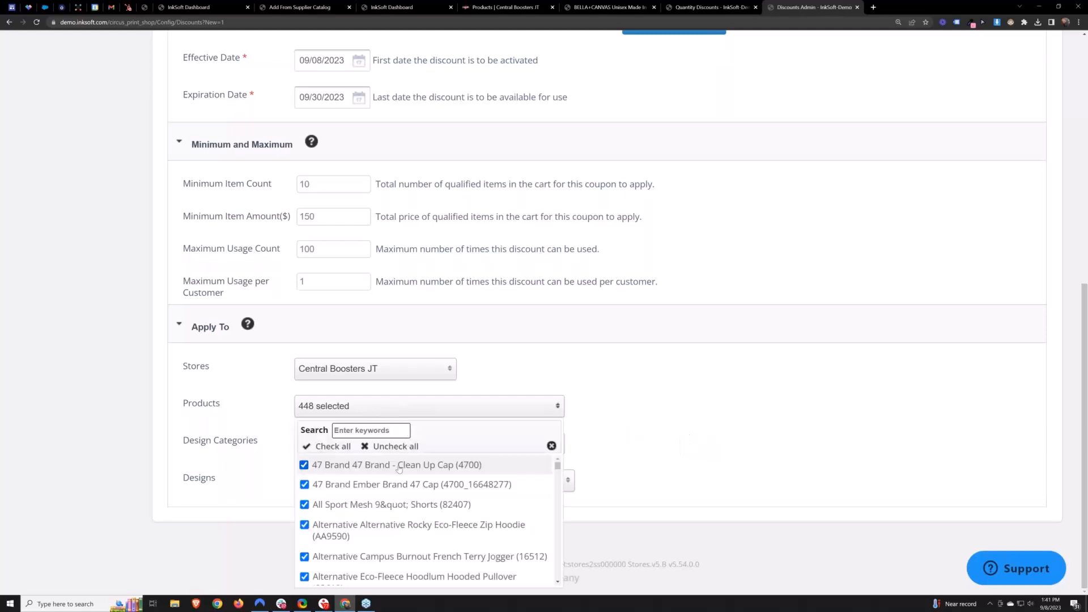
# - Deselect the two 47 Brand caps from the coupon's products and review the SAVE25 coupon code
pyautogui.click(305, 465)
pyautogui.click(305, 484)
pyautogui.click(758, 467)
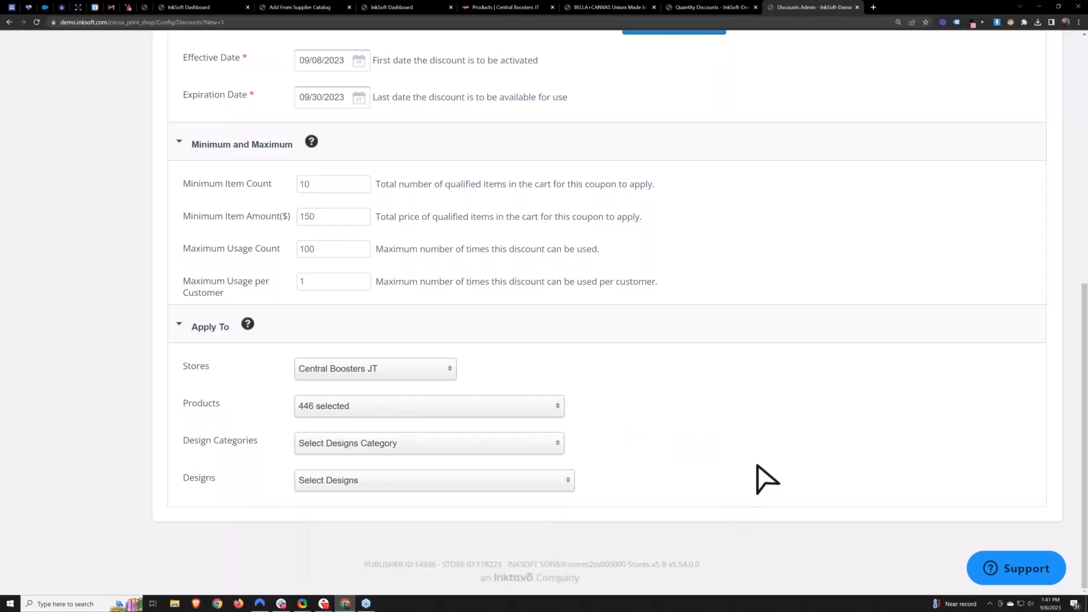
pyautogui.scroll(7, 768, 479)
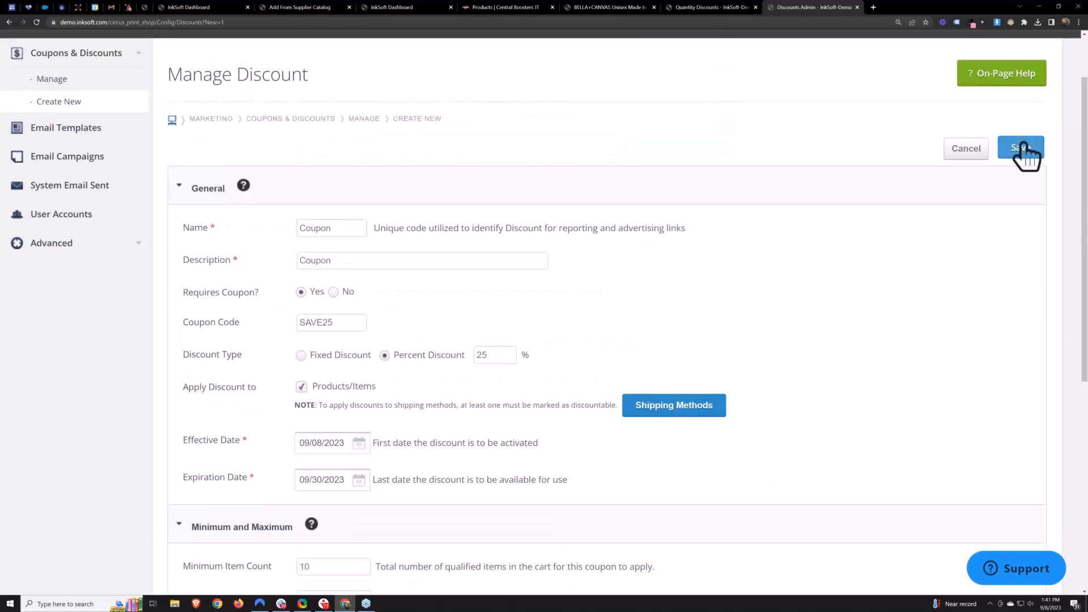
pyautogui.doubleClick(321, 322)
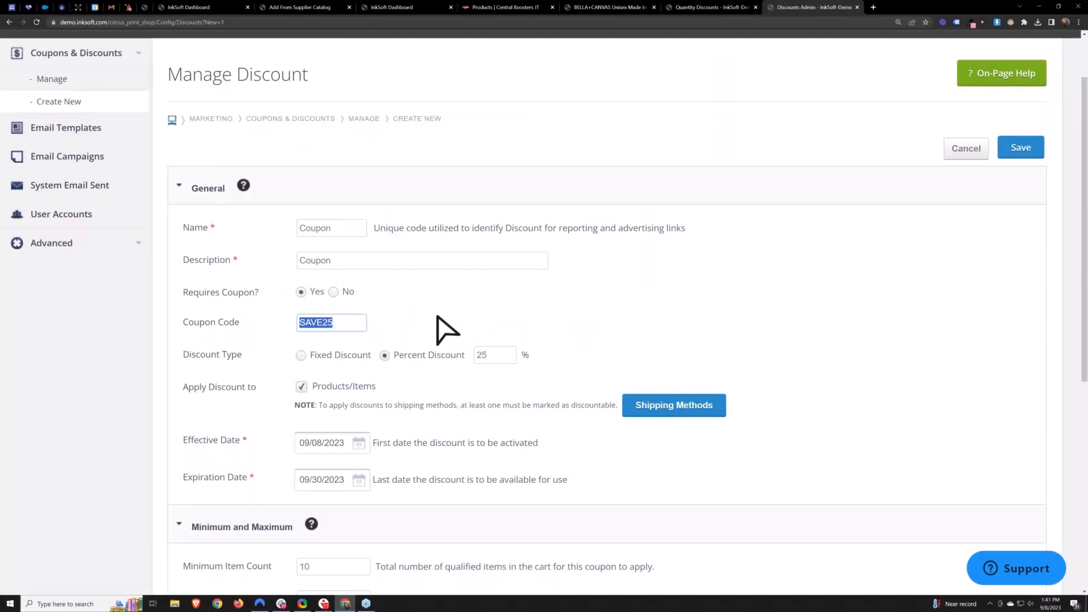
pyautogui.click(812, 357)
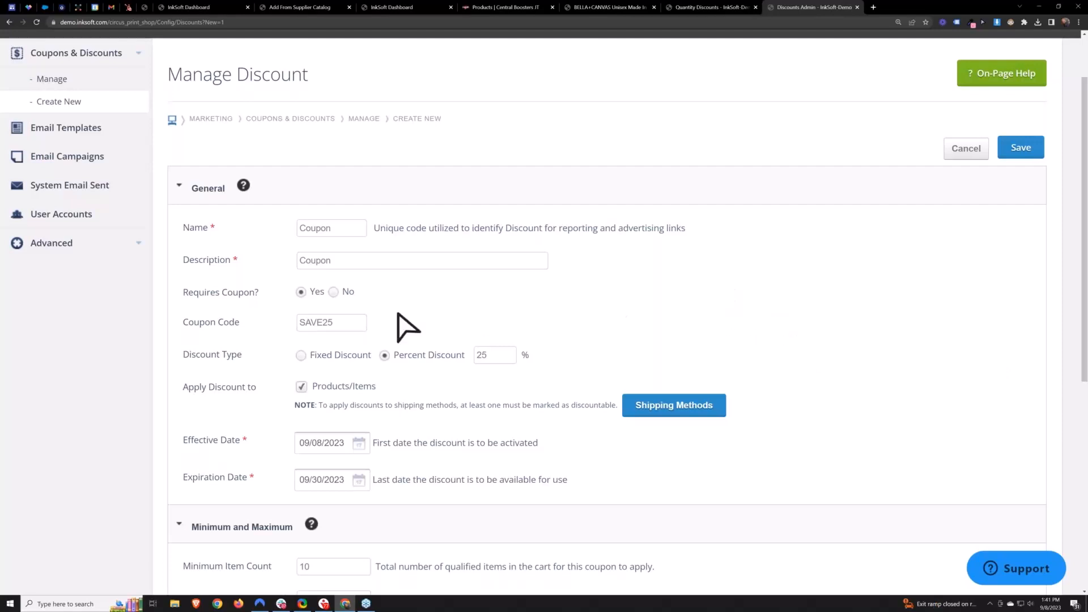
pyautogui.moveTo(343, 322); pyautogui.dragTo(279, 340)
pyautogui.click(547, 314)
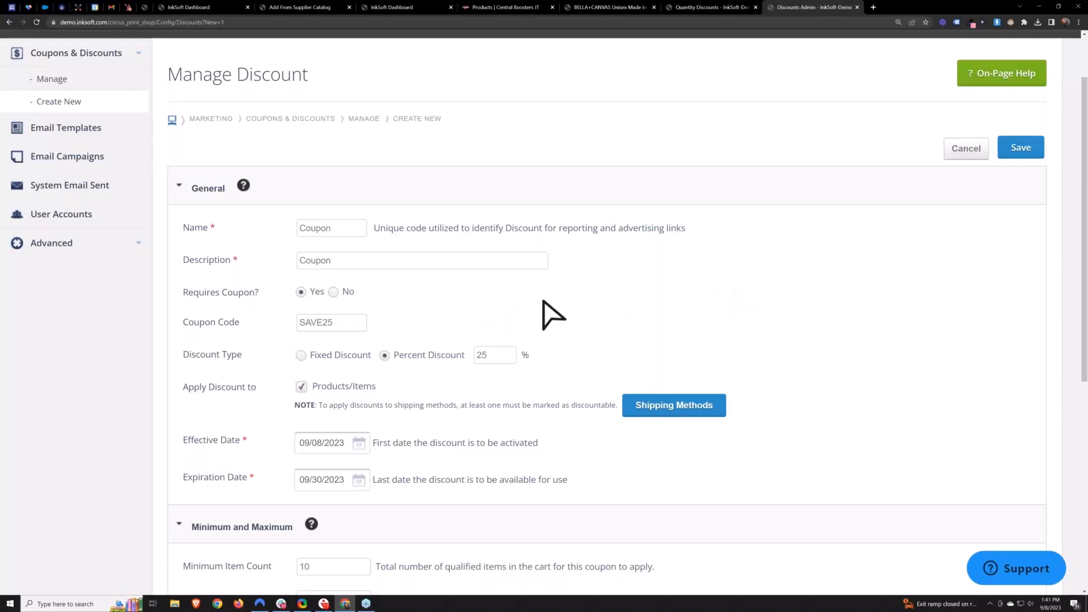
# - Open the Central Boosters JT storefront in the Style Editor and browse the available page components
pyautogui.click(497, 8)
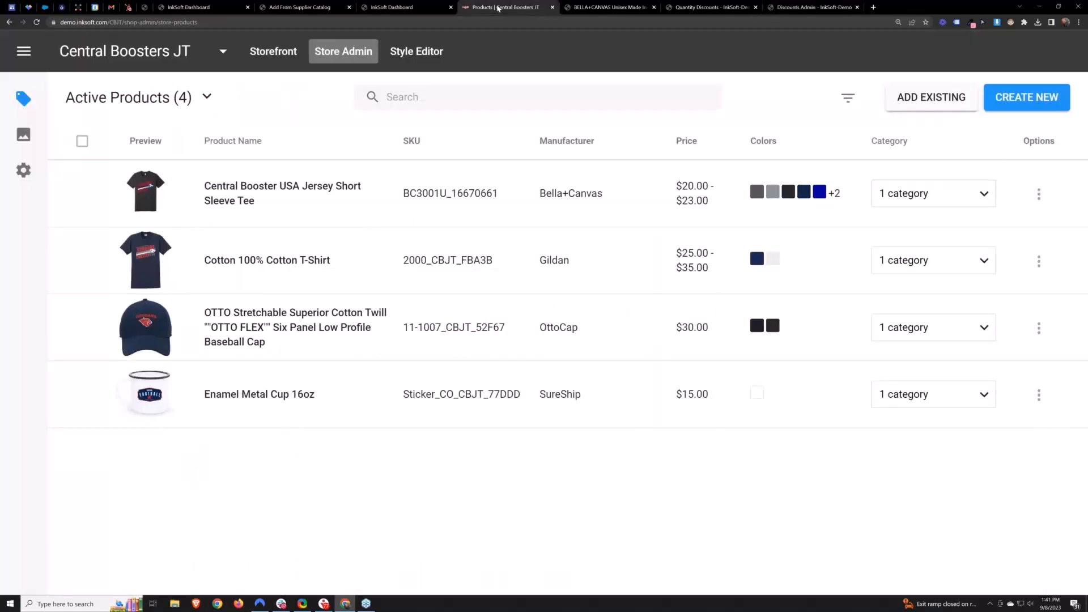
pyautogui.click(273, 53)
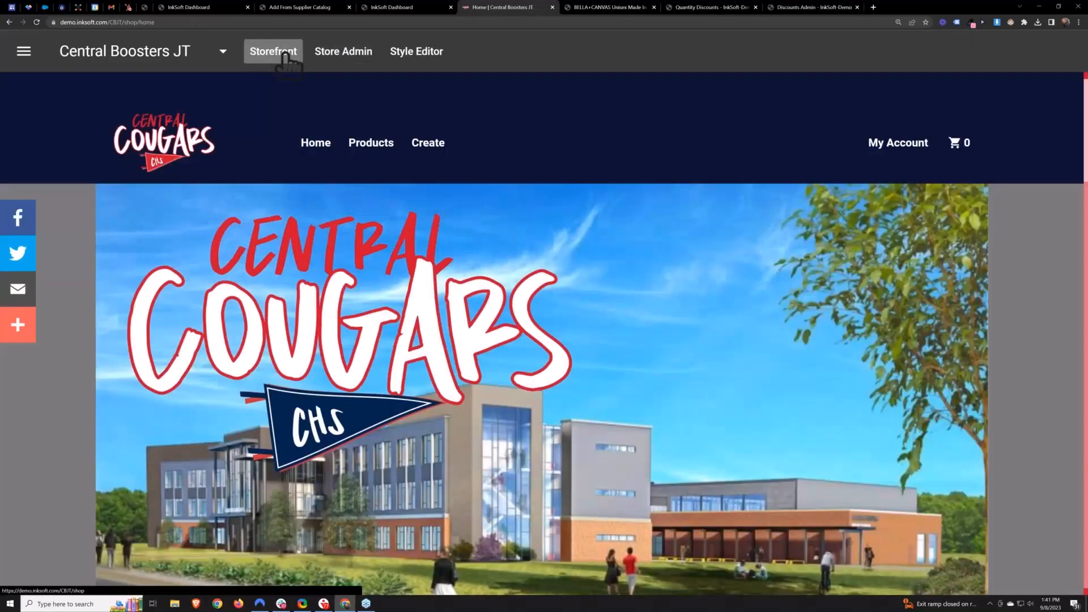
pyautogui.click(412, 63)
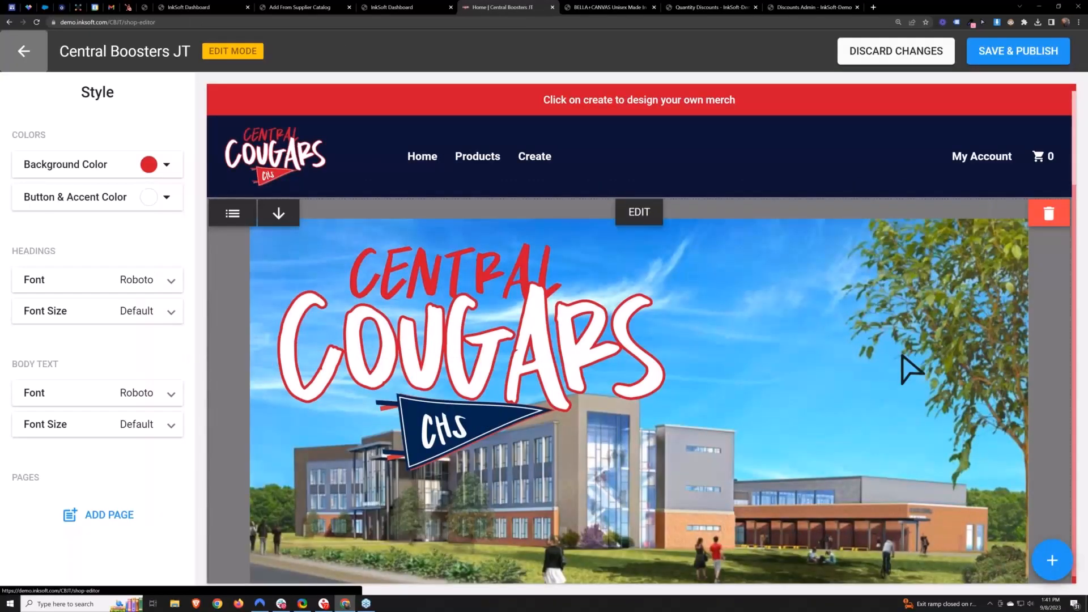
pyautogui.scroll(-15, 941, 258)
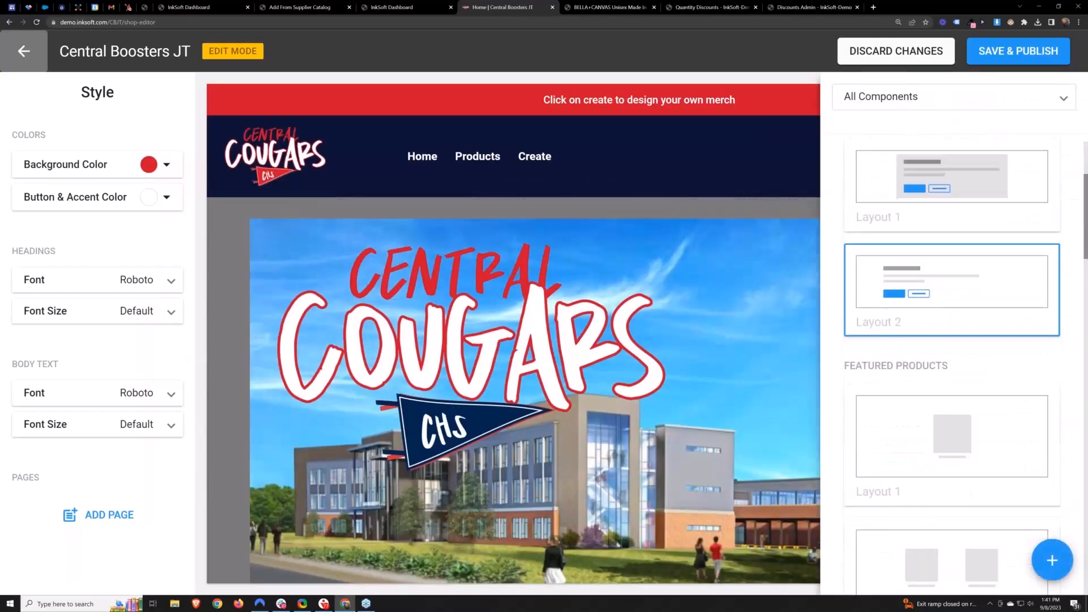
pyautogui.scroll(-10, 967, 364)
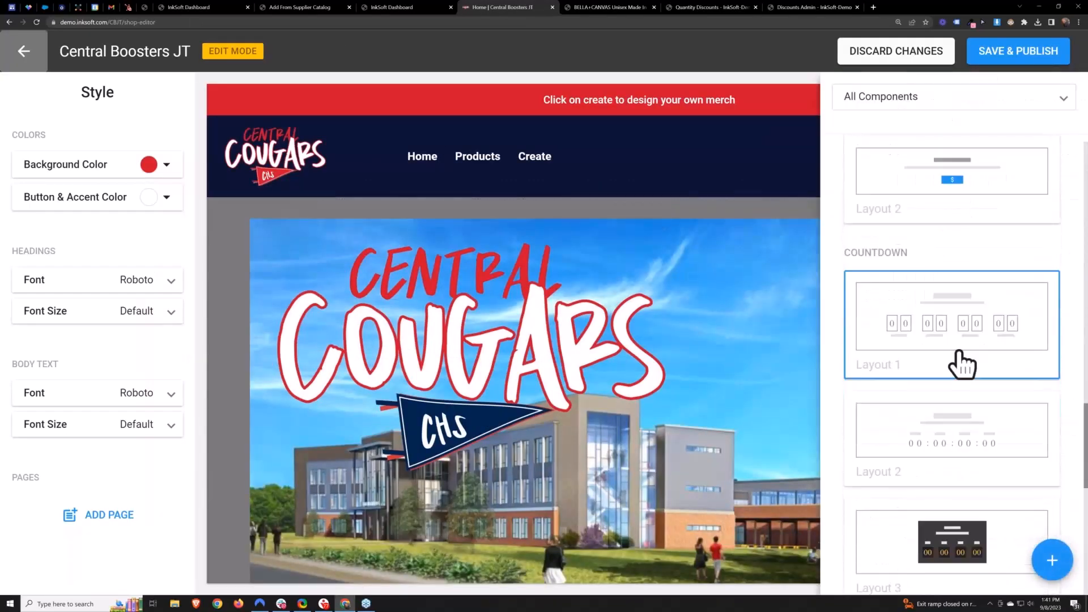
pyautogui.scroll(15, 964, 363)
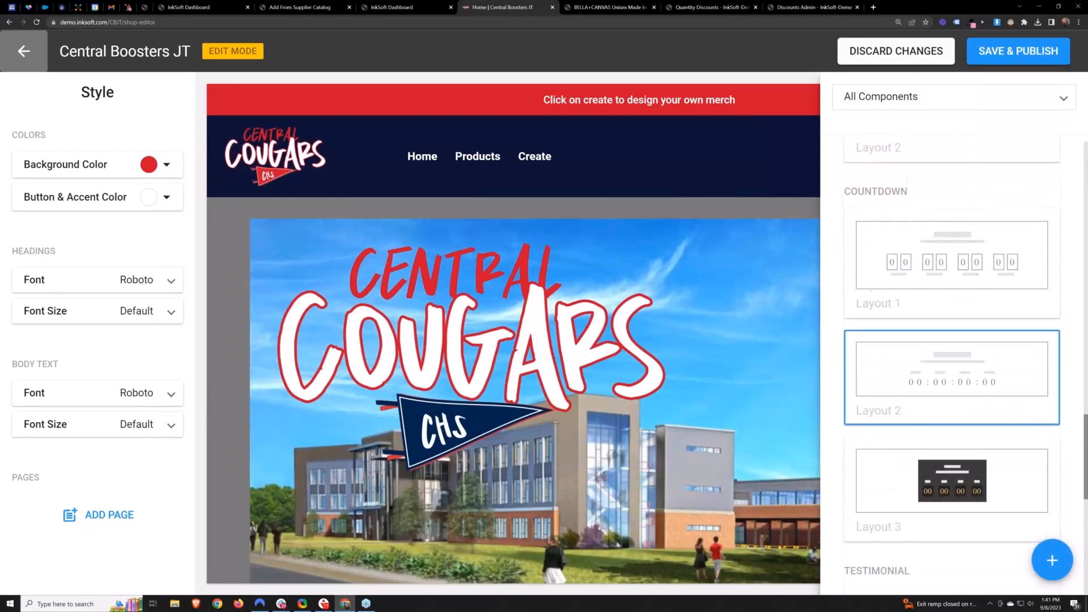
pyautogui.scroll(10, 973, 323)
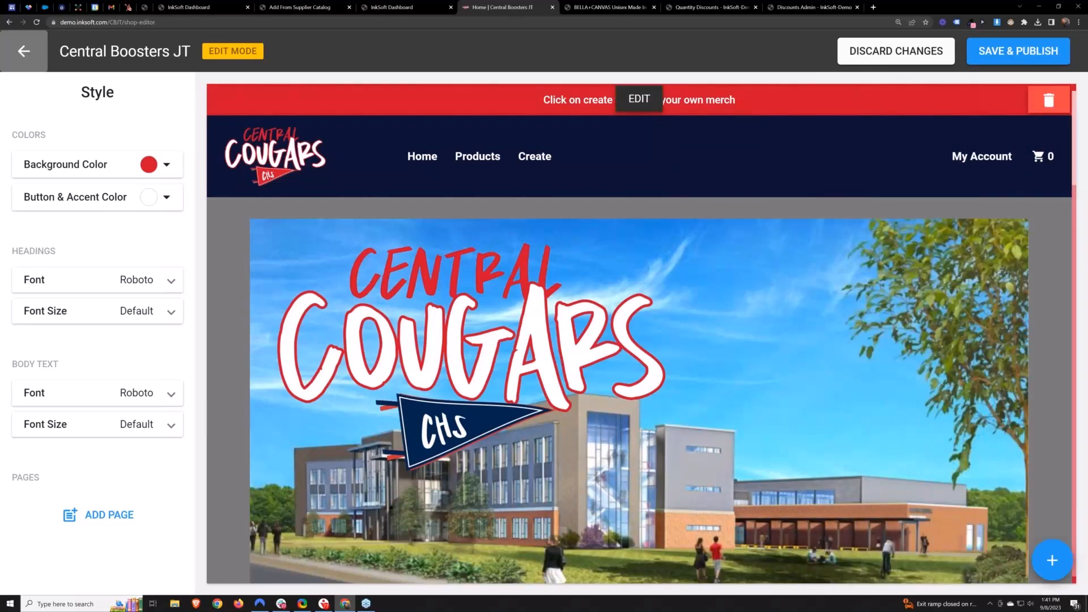
# - Edit the promo bar text to read ENTER SAVE25 to SAVE 25% AT CHECKOUT
pyautogui.click(637, 98)
pyautogui.moveTo(24, 266); pyautogui.dragTo(498, 303)
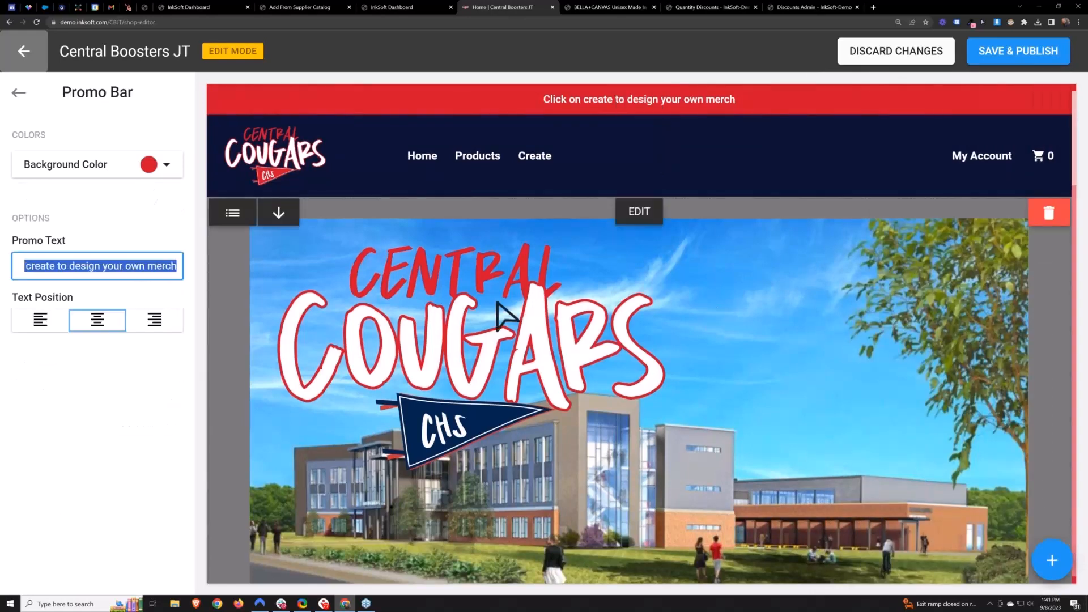
pyautogui.press('BackSpace')
pyautogui.write('SAVE25')
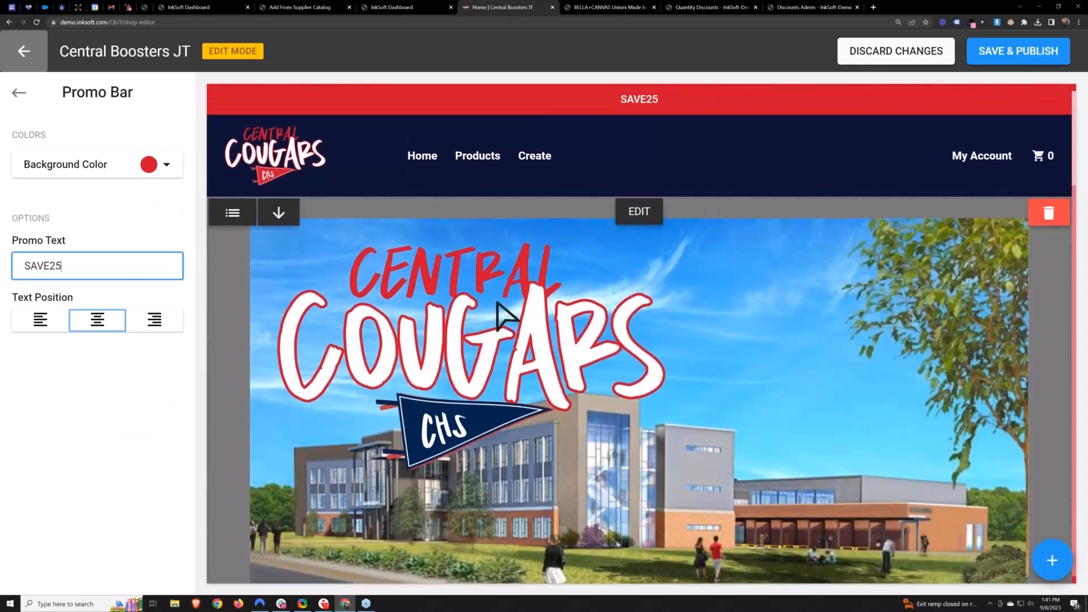
pyautogui.click(25, 266)
pyautogui.write('ENTER SAVE25')
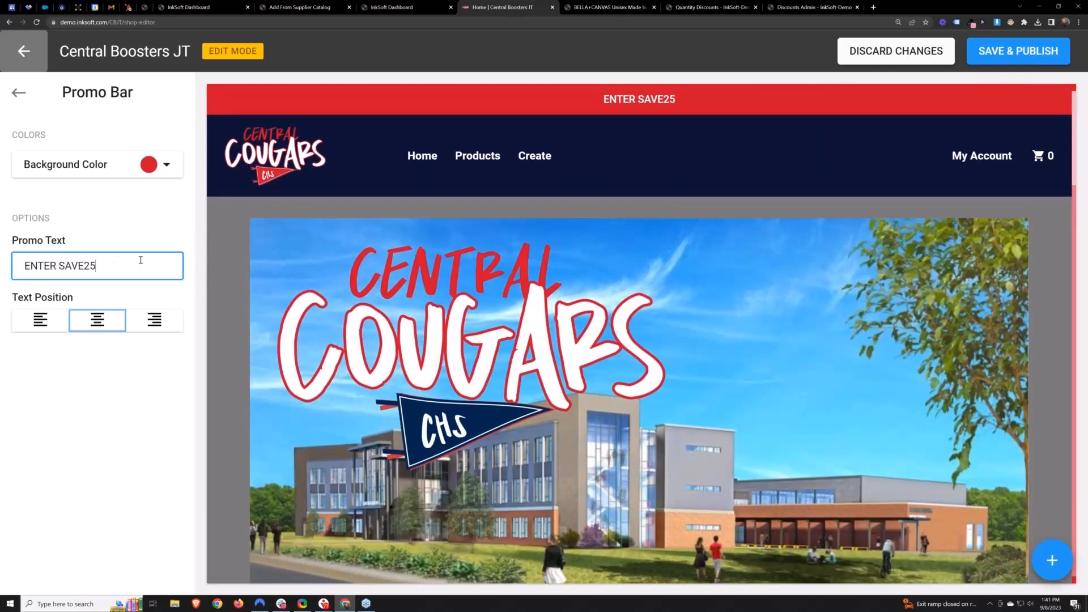
pyautogui.write(' to SAVE 25')
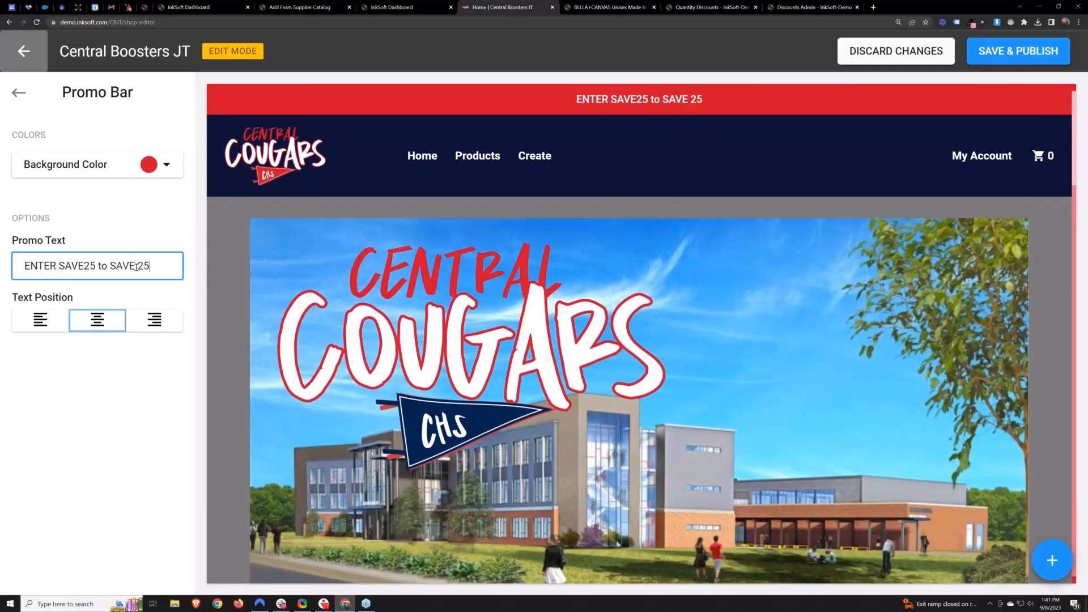
pyautogui.write('% AT CEHC')
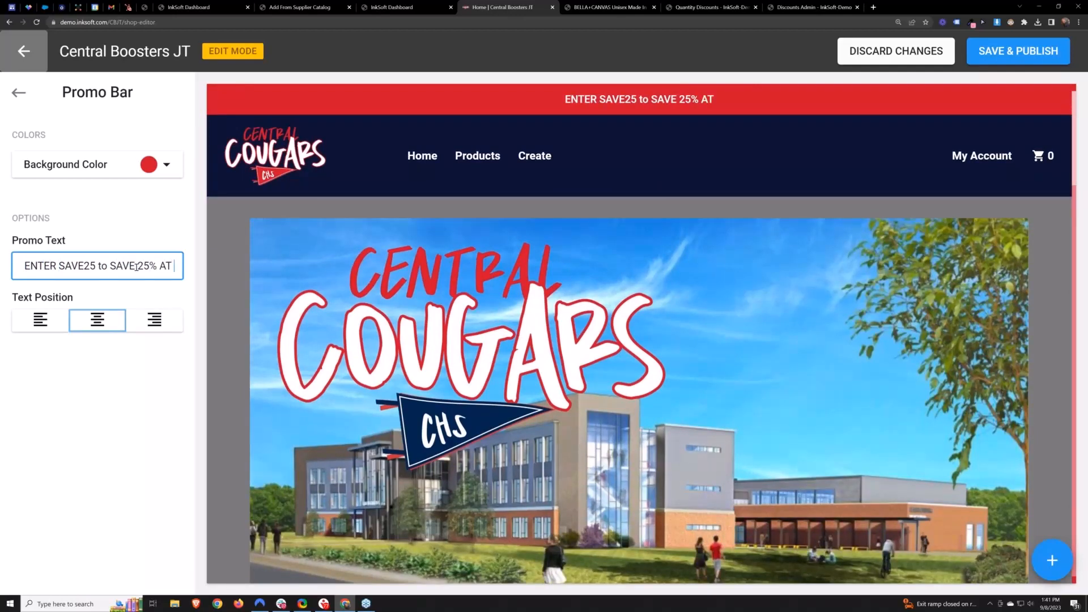
pyautogui.press('BackSpace')
pyautogui.press('BackSpace')
pyautogui.press('BackSpace')
pyautogui.write('H')
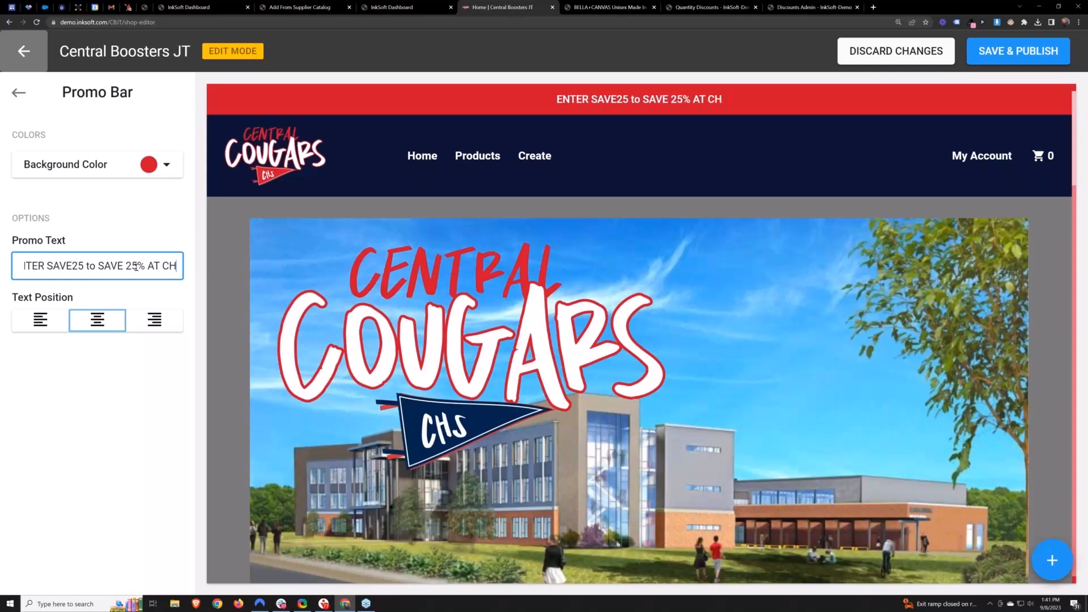
pyautogui.write('ECKOUT')
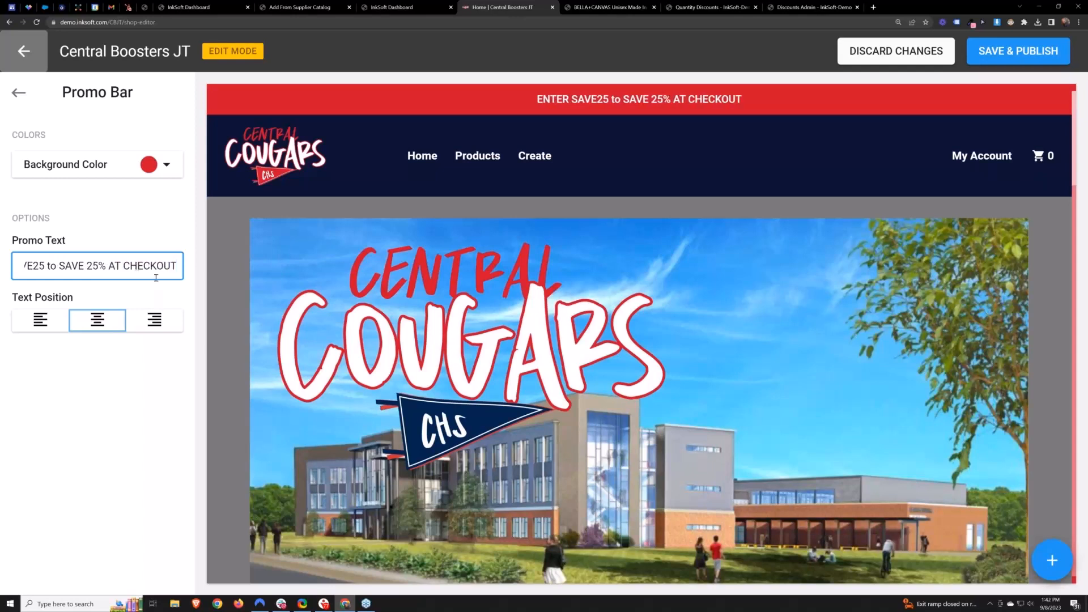
# - Leave the promo bar settings and exit the Style Editor, answering the changes dialog
pyautogui.click(19, 92)
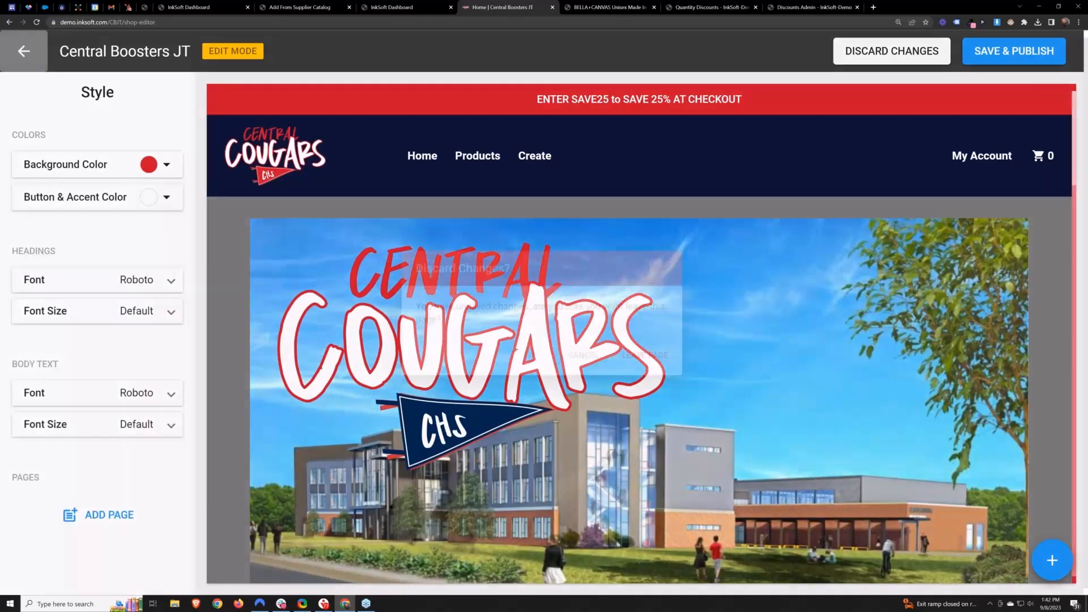
pyautogui.click(22, 51)
pyautogui.click(688, 376)
# - Open User Accounts in a new tab and filter the list to view all accounts
pyautogui.click(396, 7)
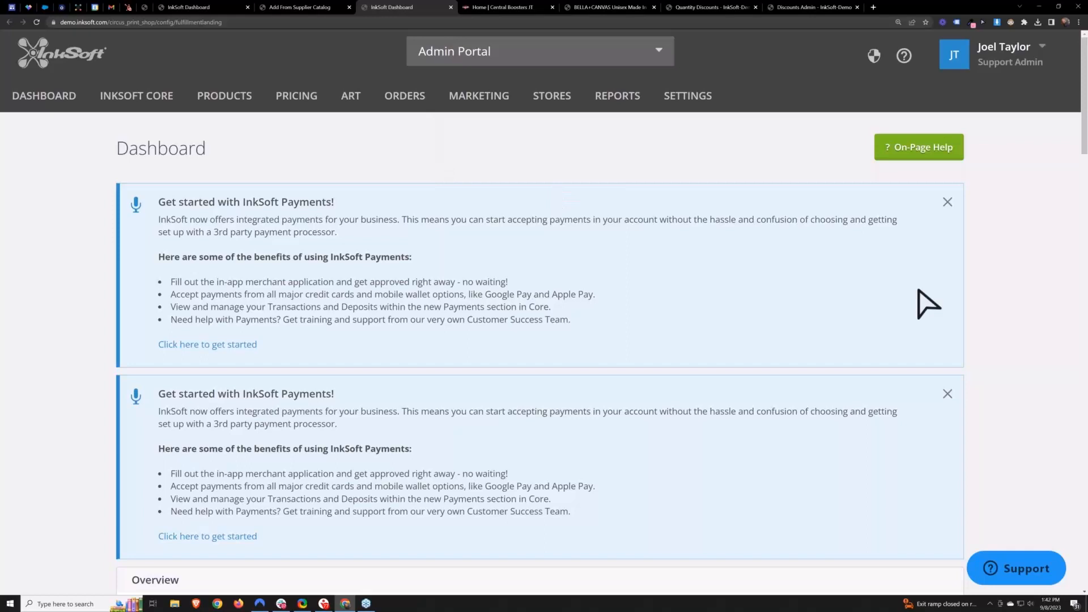
pyautogui.moveTo(481, 102)
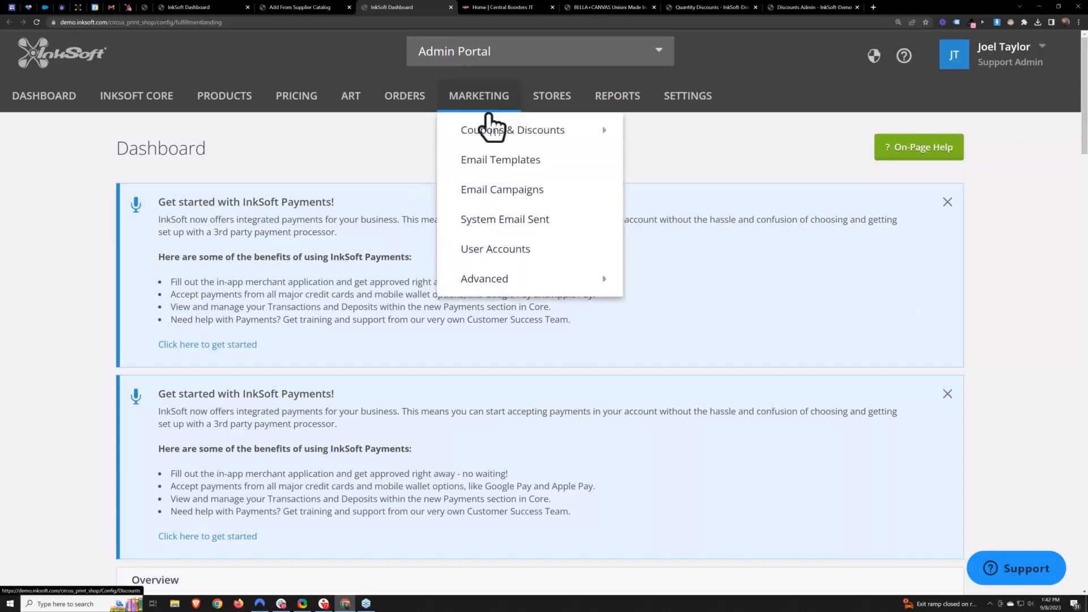
pyautogui.rightClick(498, 252)
pyautogui.click(500, 255)
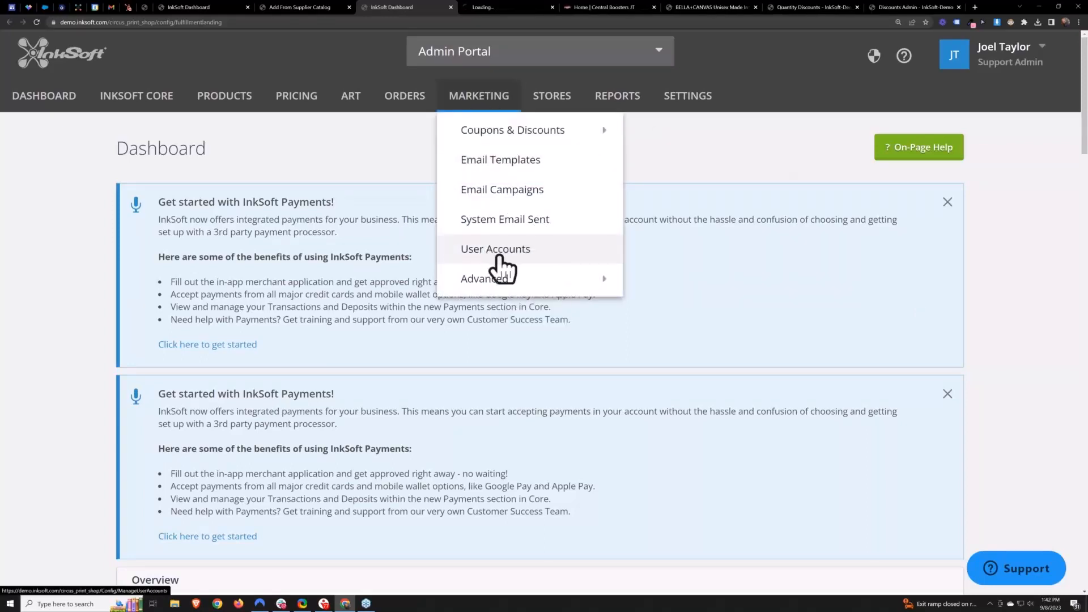
pyautogui.click(497, 7)
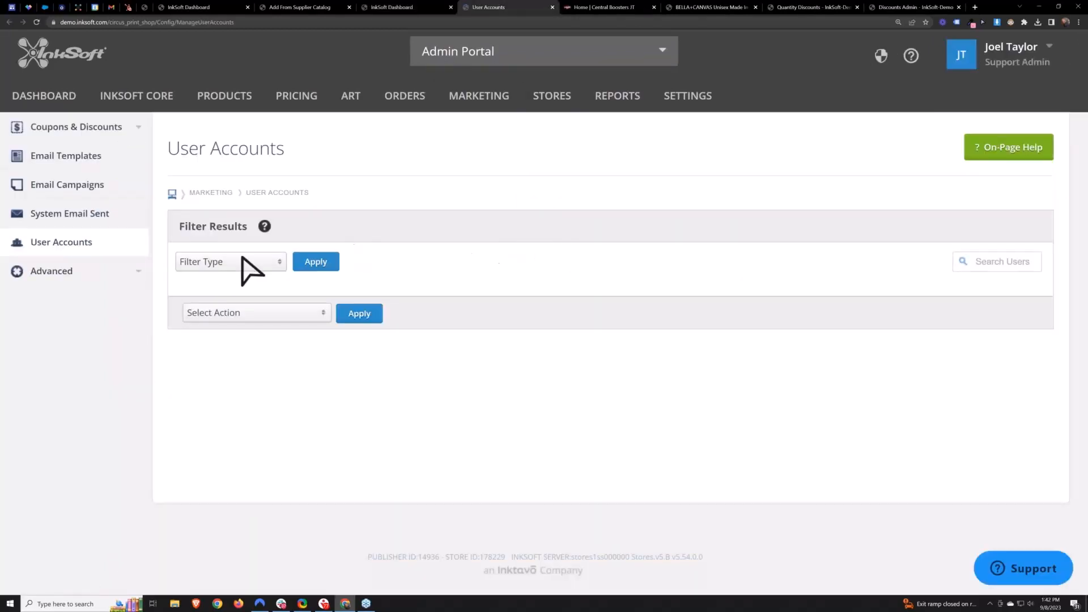
pyautogui.click(247, 266)
pyautogui.click(243, 289)
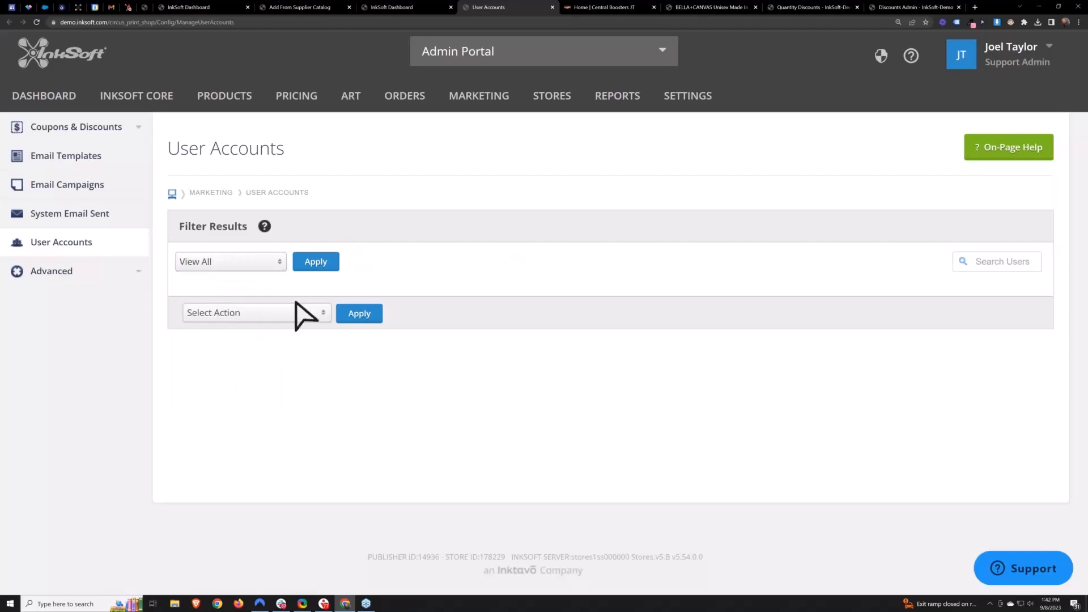
pyautogui.click(316, 261)
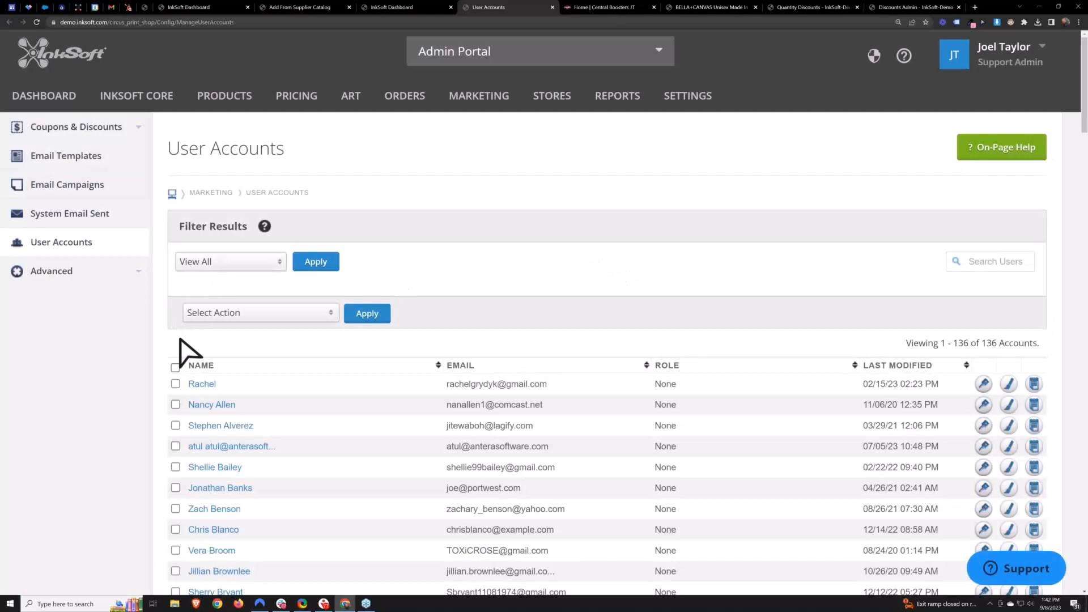
# - Select all user accounts and set the filter type to Store(s)
pyautogui.click(175, 368)
pyautogui.click(225, 264)
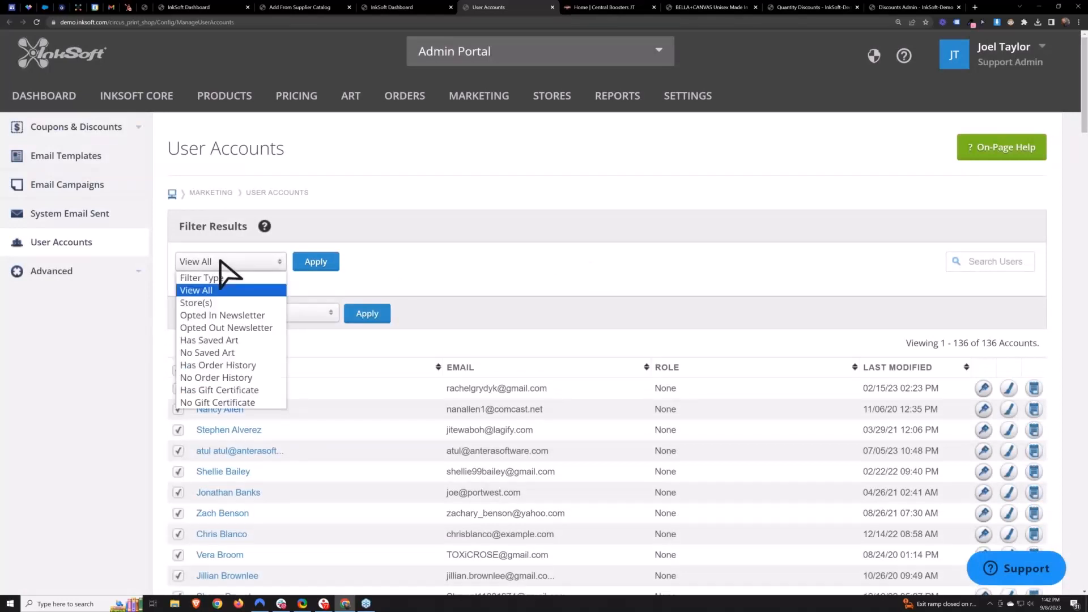
pyautogui.click(209, 303)
pyautogui.click(351, 264)
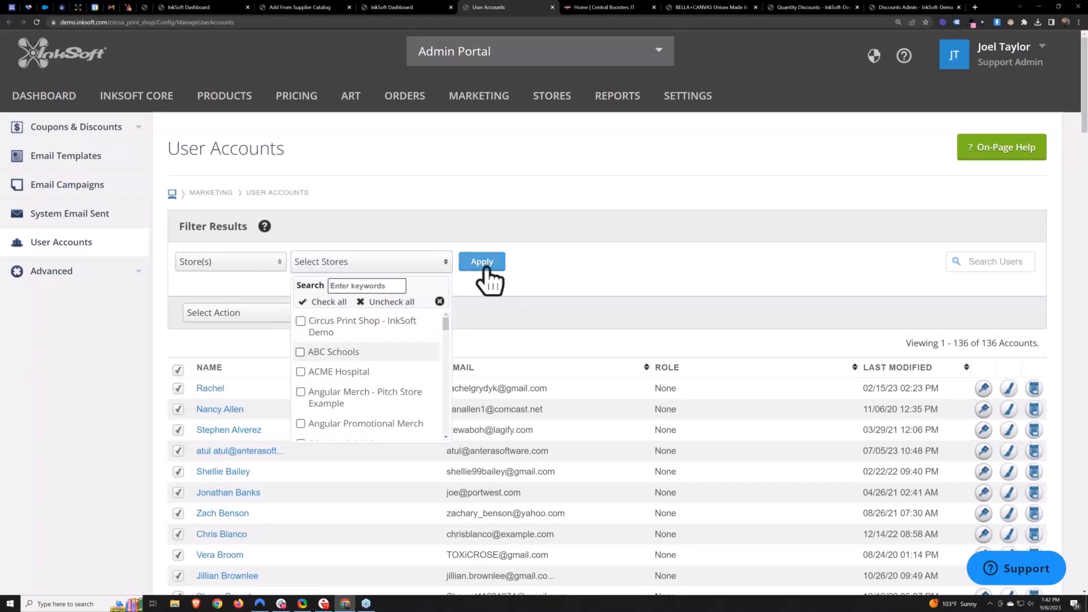
pyautogui.click(634, 270)
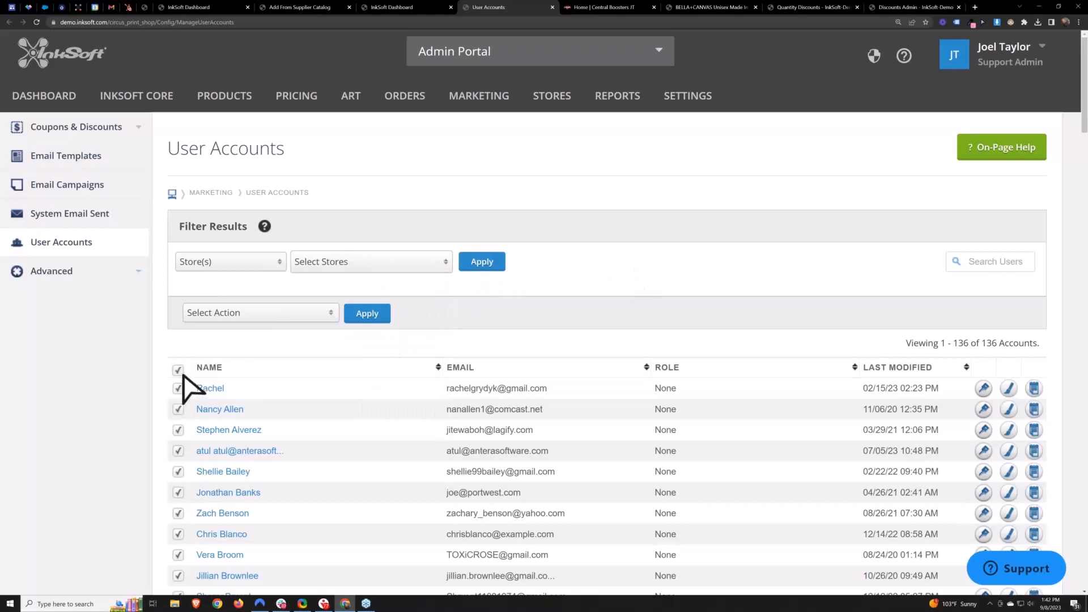
# - Apply the Issue Gift Certificate action to the selected accounts
pyautogui.click(278, 319)
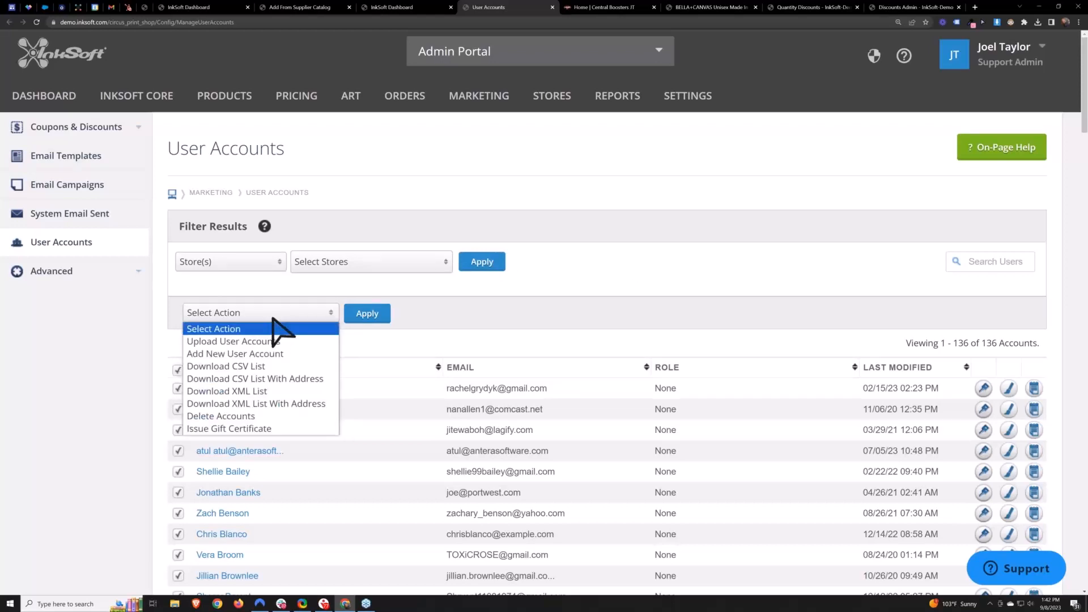
pyautogui.click(260, 429)
pyautogui.click(366, 315)
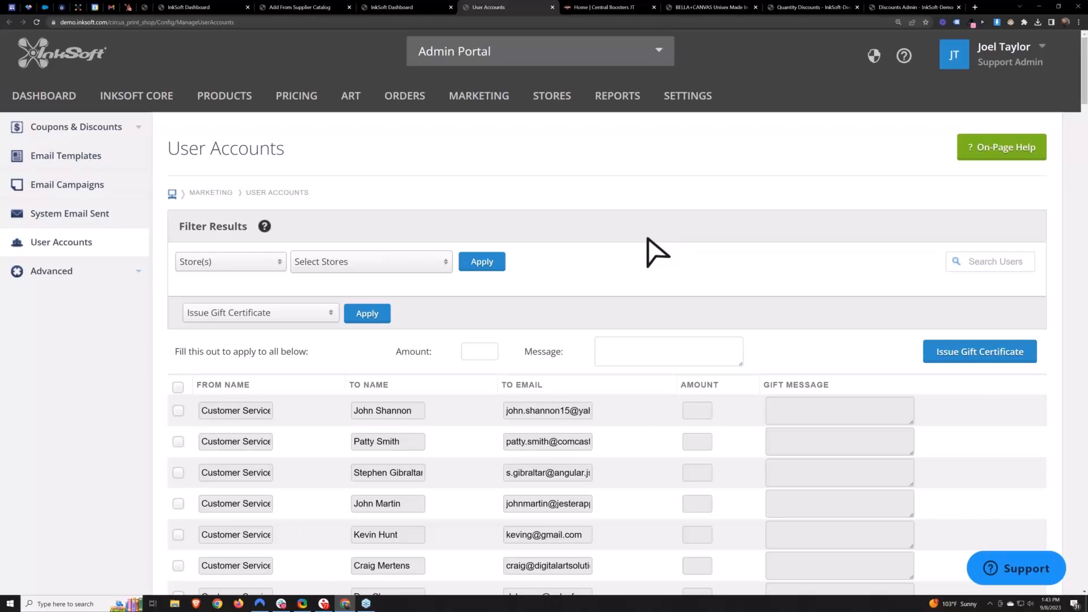
# - Fill in the shared gift message "Thank you for working Safely!" and an amount of 50.00 for all accounts
pyautogui.click(649, 350)
pyautogui.write('Thank you for working S')
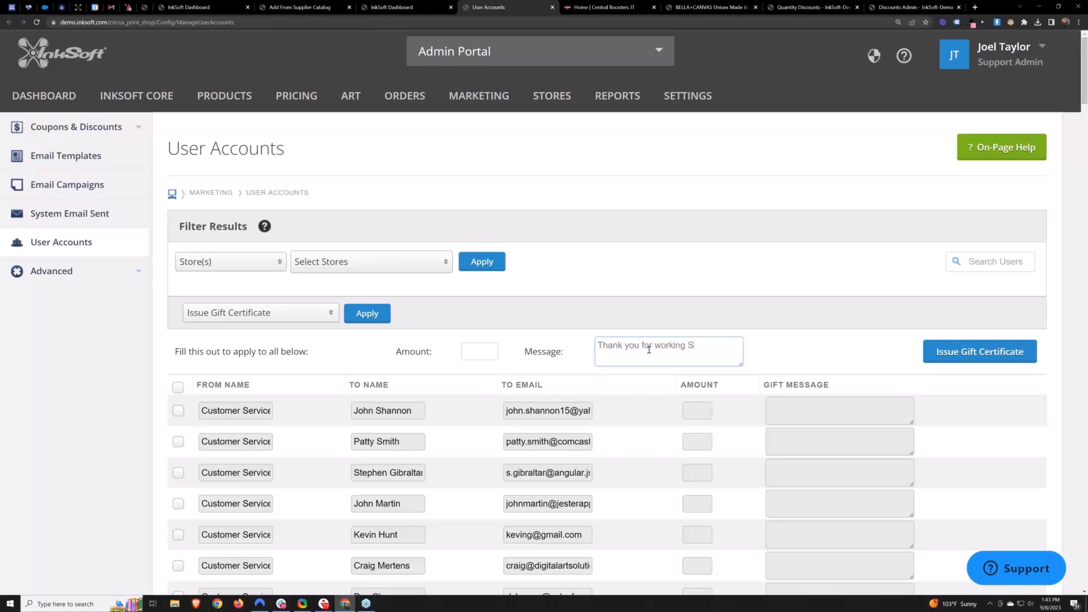
pyautogui.write('aefely!')
pyautogui.click(485, 349)
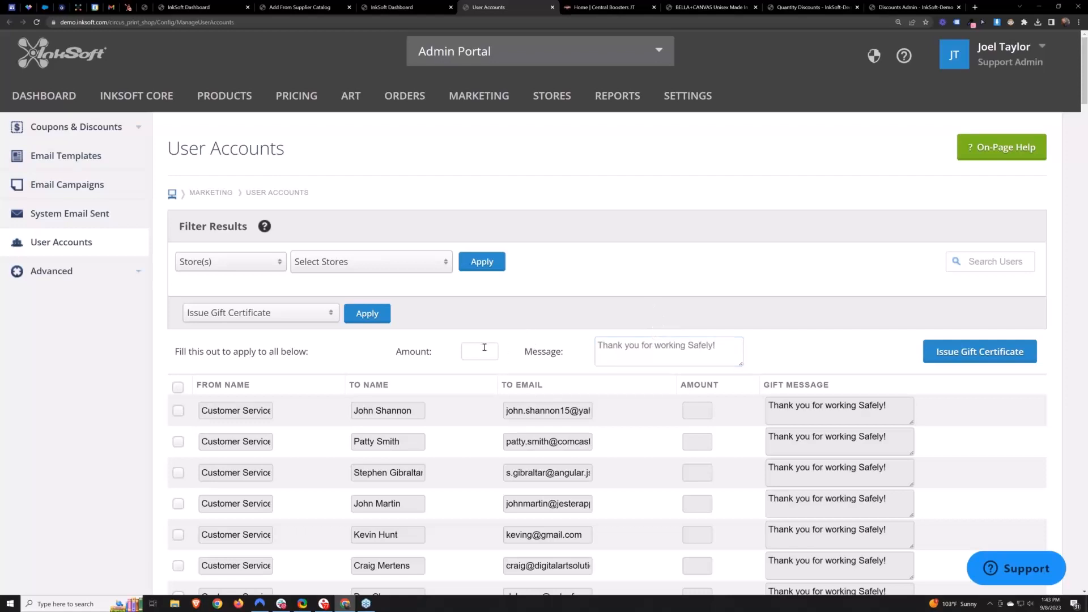
pyautogui.write('50.00')
pyautogui.click(553, 314)
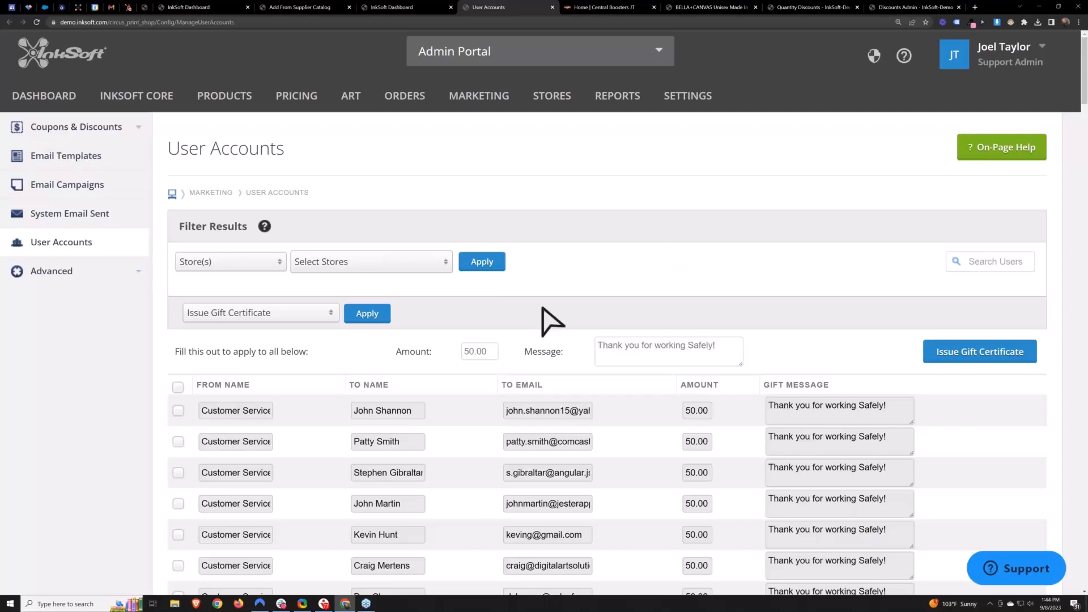
# - Clear the shared amount and message fields
pyautogui.scroll(-2, 594, 299)
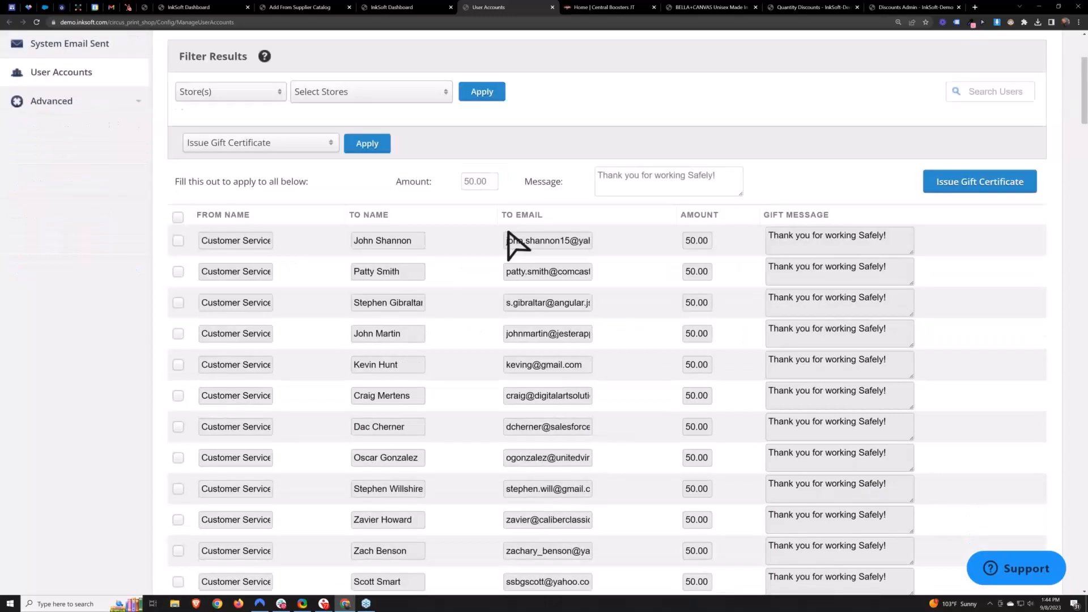
pyautogui.scroll(1, 508, 229)
pyautogui.moveTo(489, 267); pyautogui.dragTo(152, 309)
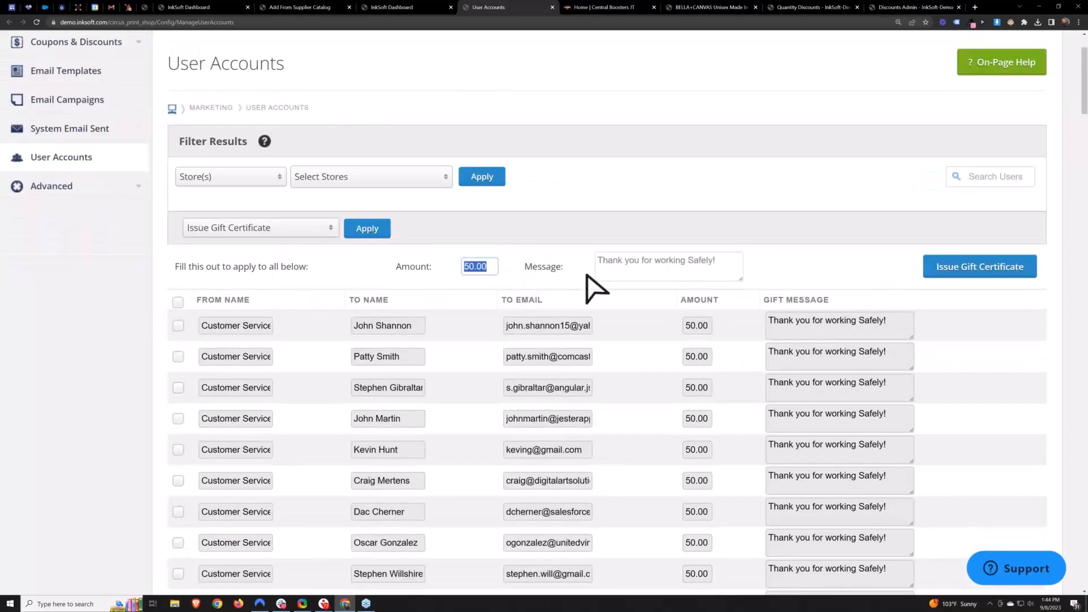
pyautogui.click(710, 264)
pyautogui.hotkey('ctrl', 'a')
pyautogui.press('BackSpace')
pyautogui.click(472, 264)
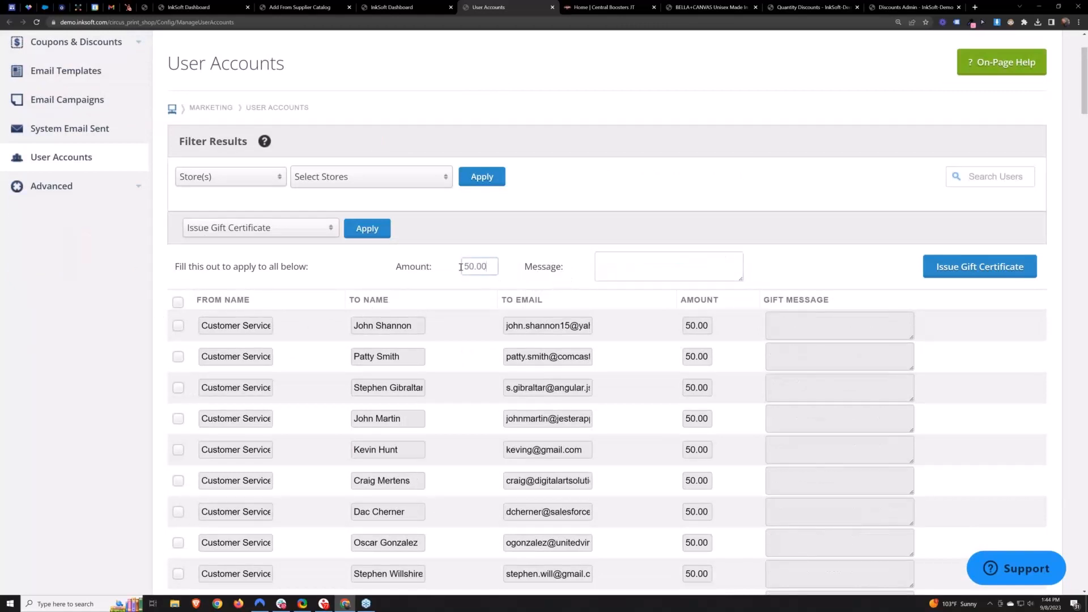
pyautogui.hotkey('ctrl', 'a')
pyautogui.press('BackSpace')
pyautogui.click(632, 270)
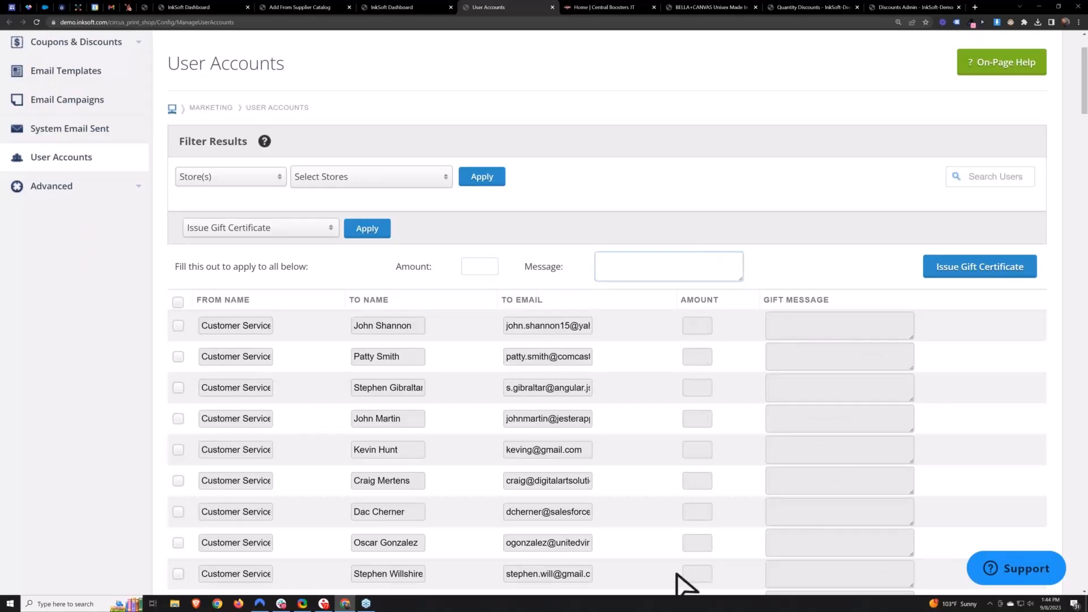
# - Select the first account and set its individual gift certificate amount to 20.00
pyautogui.click(634, 437)
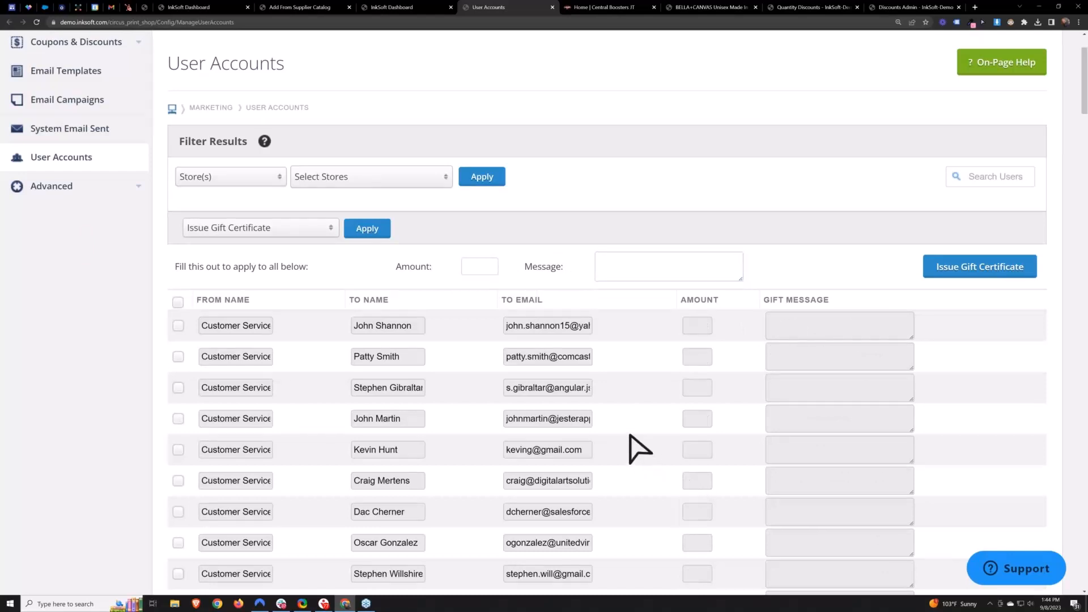
pyautogui.click(178, 325)
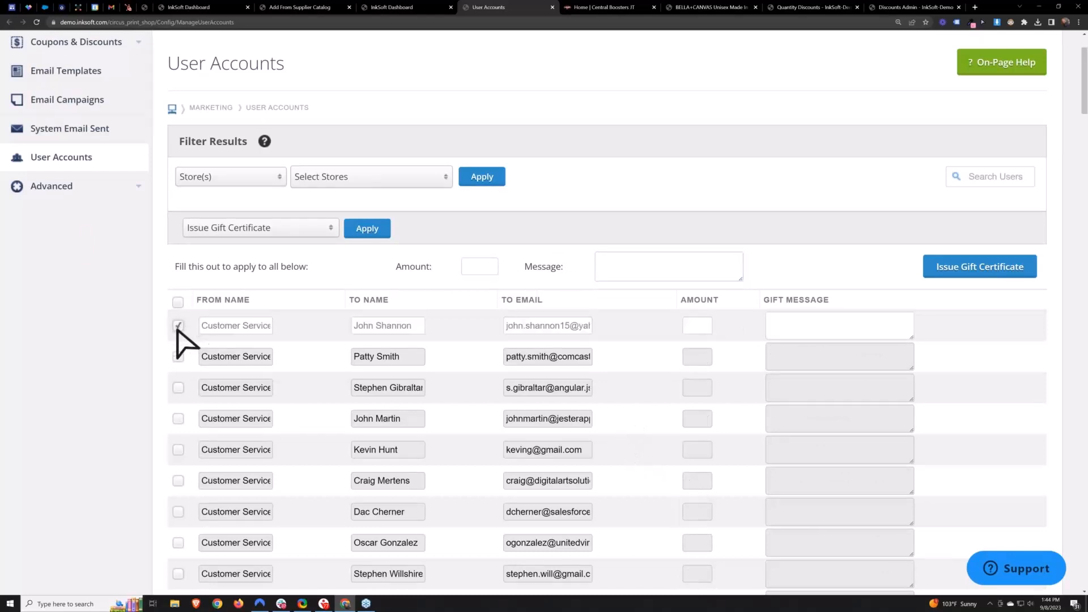
pyautogui.click(698, 324)
pyautogui.write('20.00')
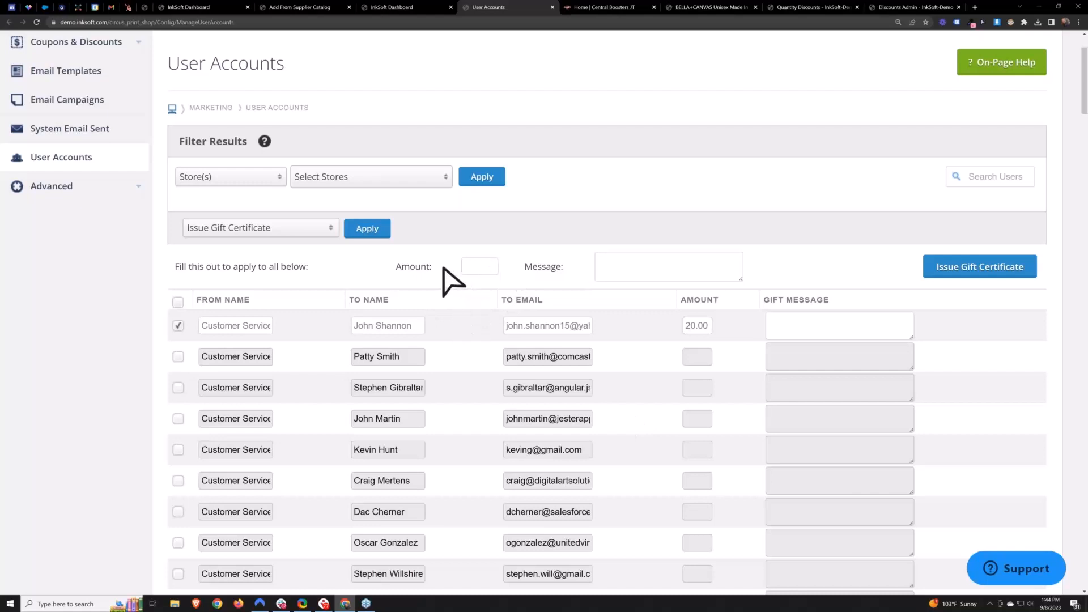
# - Set the shared gift certificate amount to 50.00 for all accounts
pyautogui.click(482, 266)
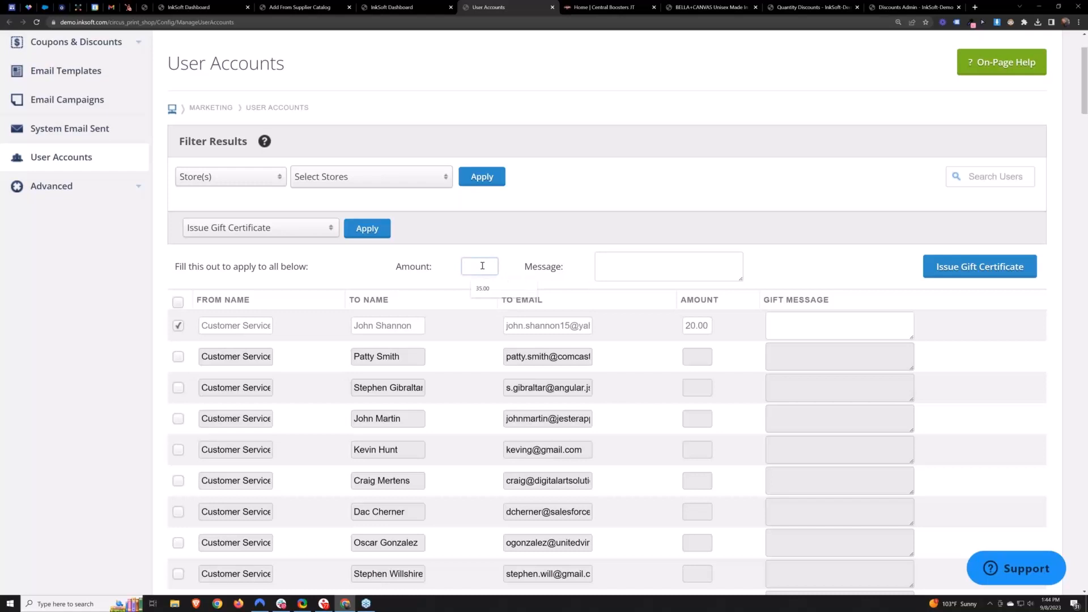
pyautogui.write('50.00')
pyautogui.click(517, 278)
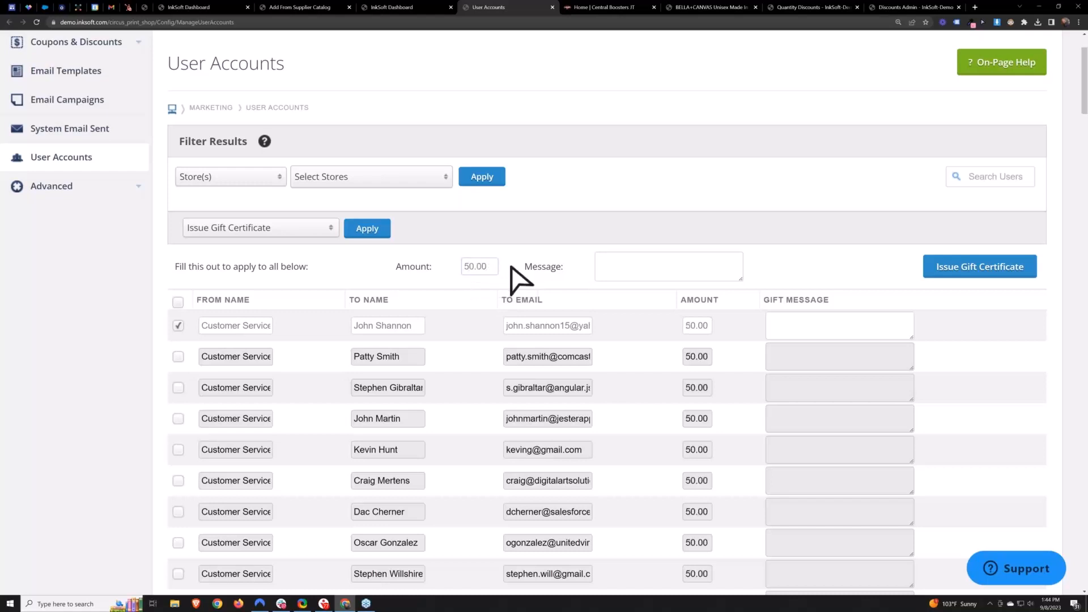
# - Set the first account's amount back to 20.00 and issue the gift certificates
pyautogui.click(178, 325)
pyautogui.click(178, 325)
pyautogui.doubleClick(707, 325)
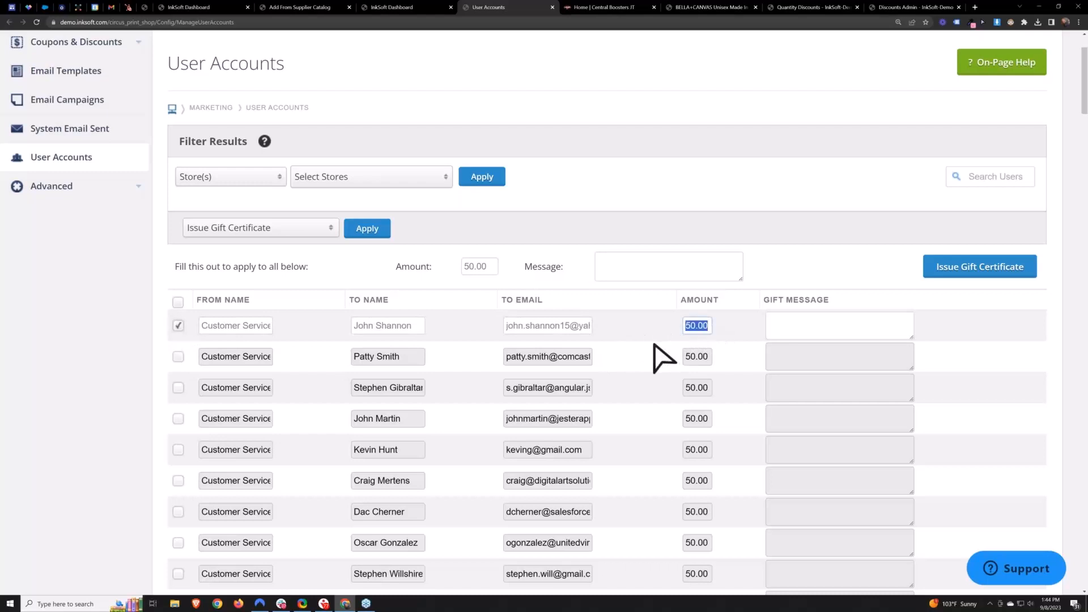
pyautogui.write('20.00')
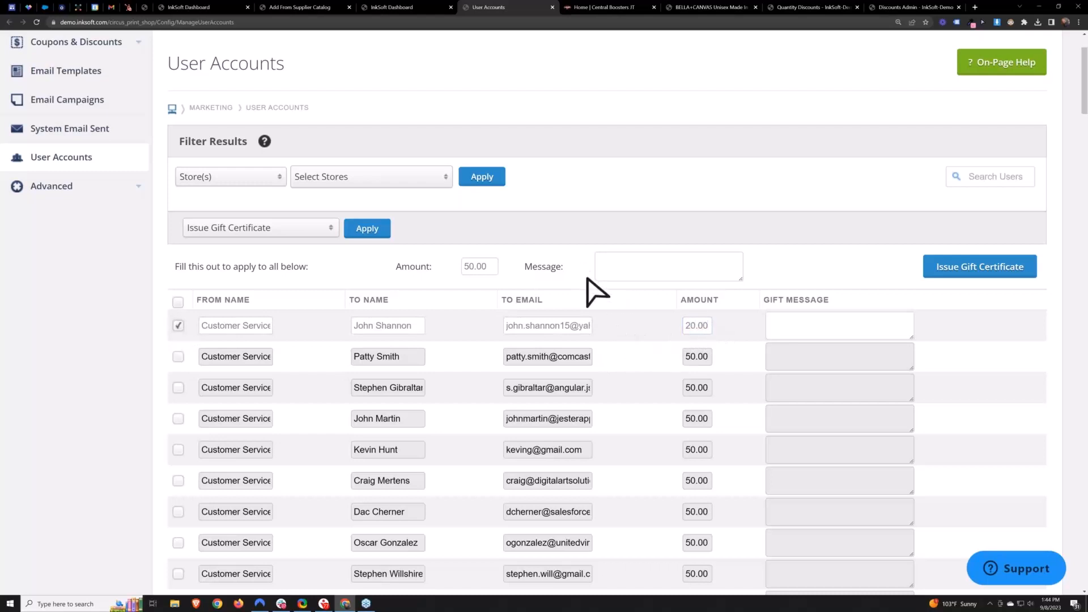
pyautogui.click(989, 280)
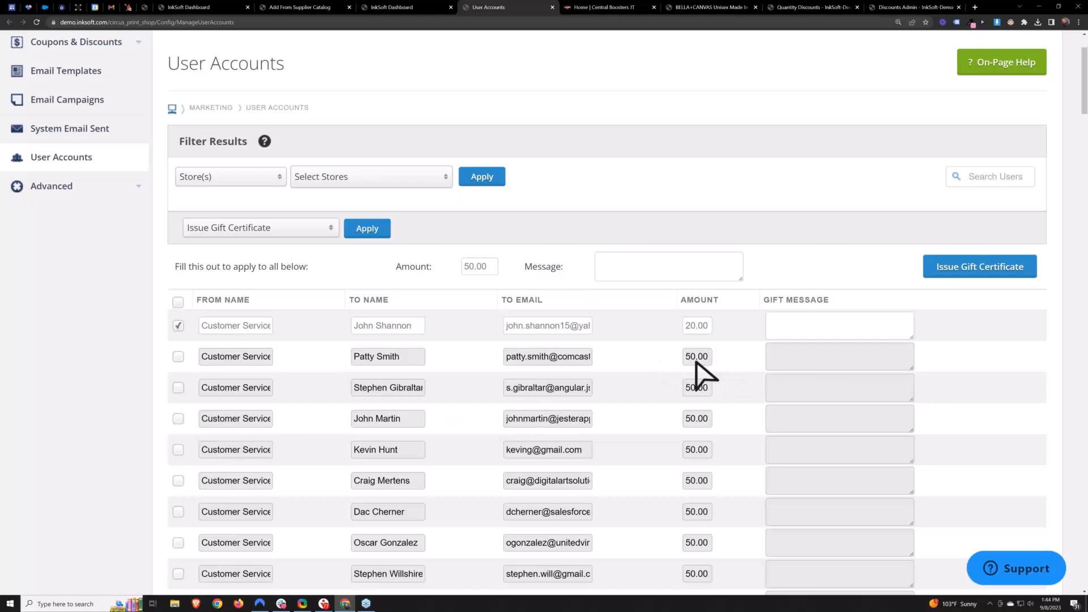
# - Deselect the first account and reload the User Accounts page
pyautogui.click(179, 326)
pyautogui.click(215, 178)
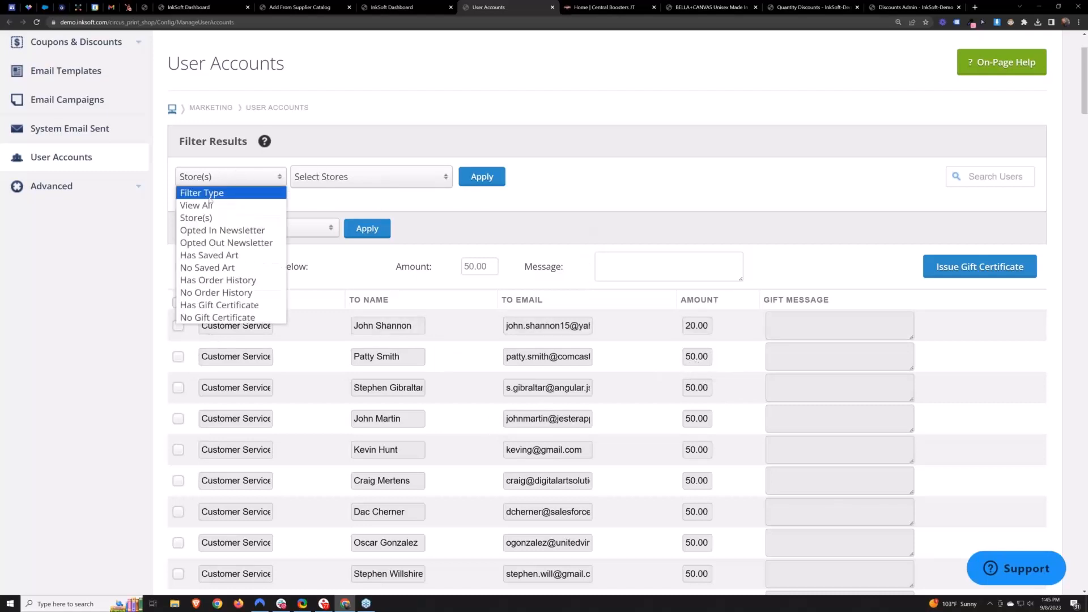
pyautogui.click(643, 221)
pyautogui.scroll(2, 623, 227)
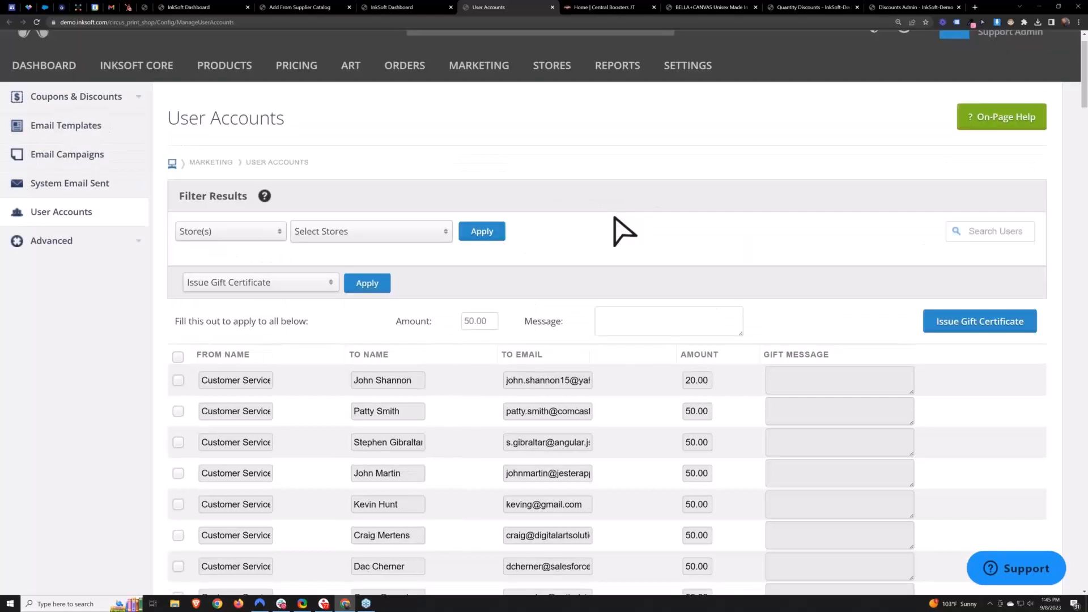
pyautogui.moveTo(479, 95)
pyautogui.click(497, 252)
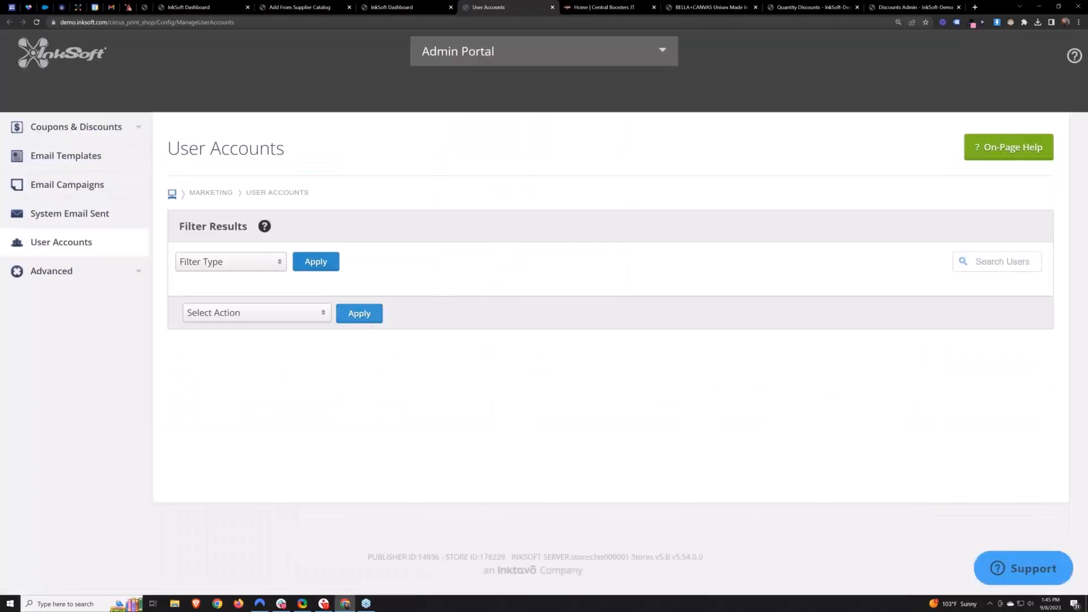
# - Choose the Upload User Accounts action and download the user account CSV template to the Desktop
pyautogui.click(229, 313)
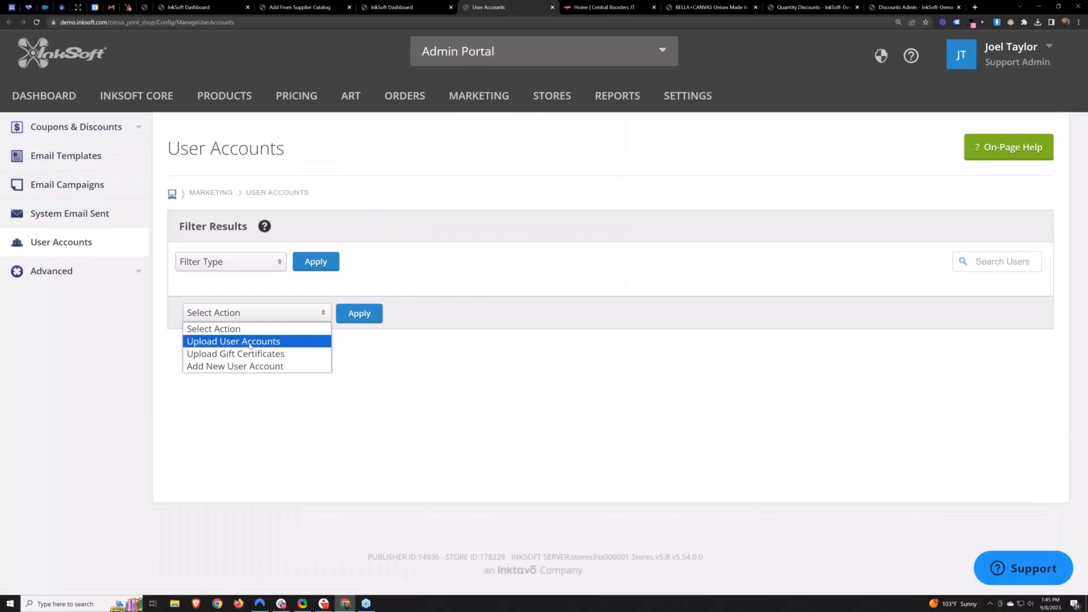
pyautogui.click(250, 342)
pyautogui.click(356, 314)
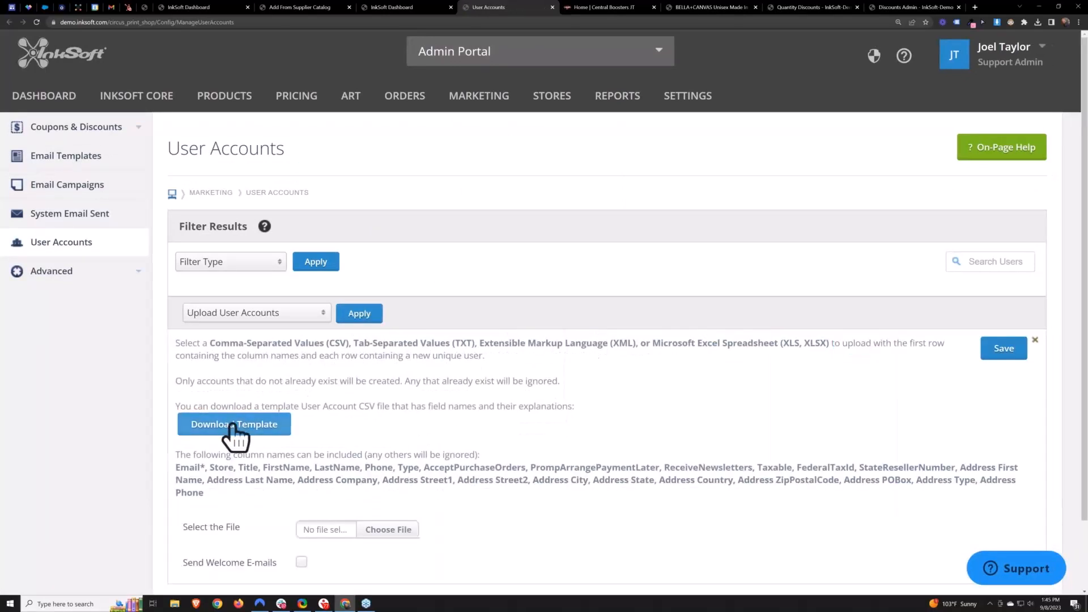
pyautogui.click(233, 427)
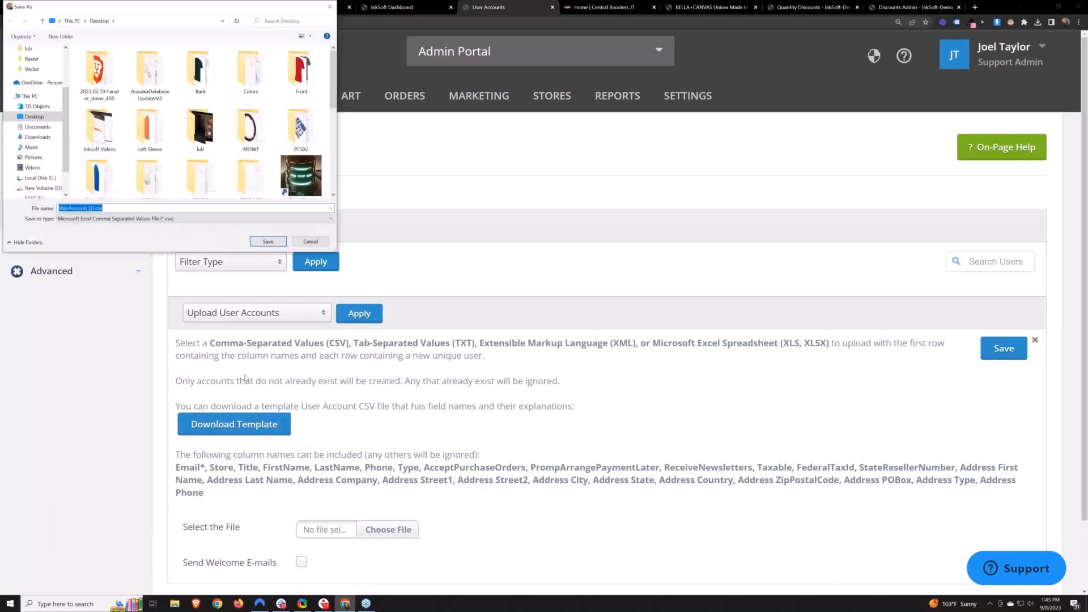
pyautogui.click(268, 242)
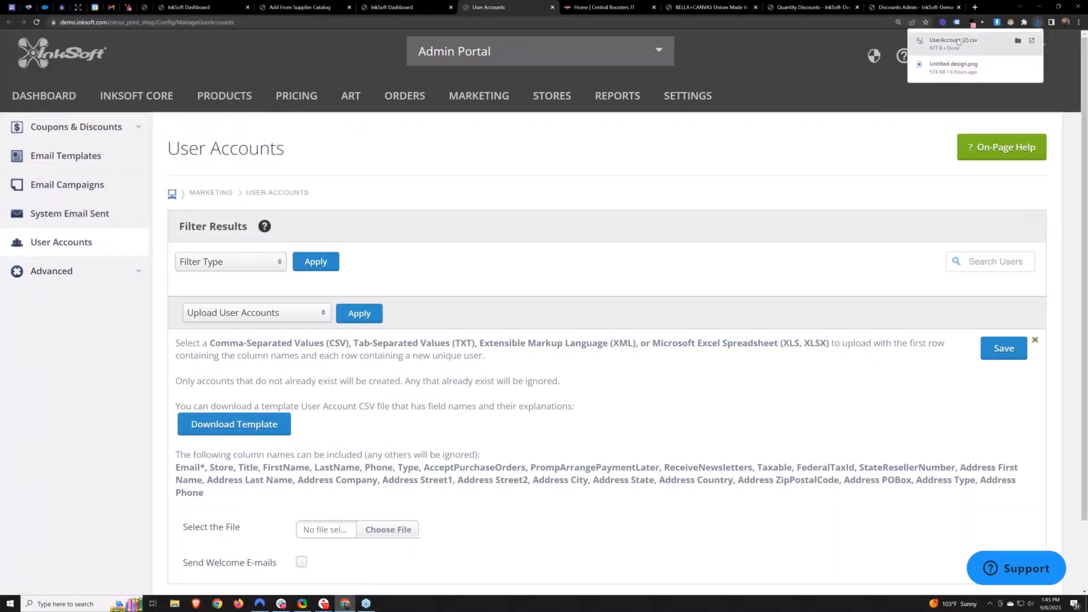
# - Open the downloaded template in Excel and delete its sample data row
pyautogui.click(955, 41)
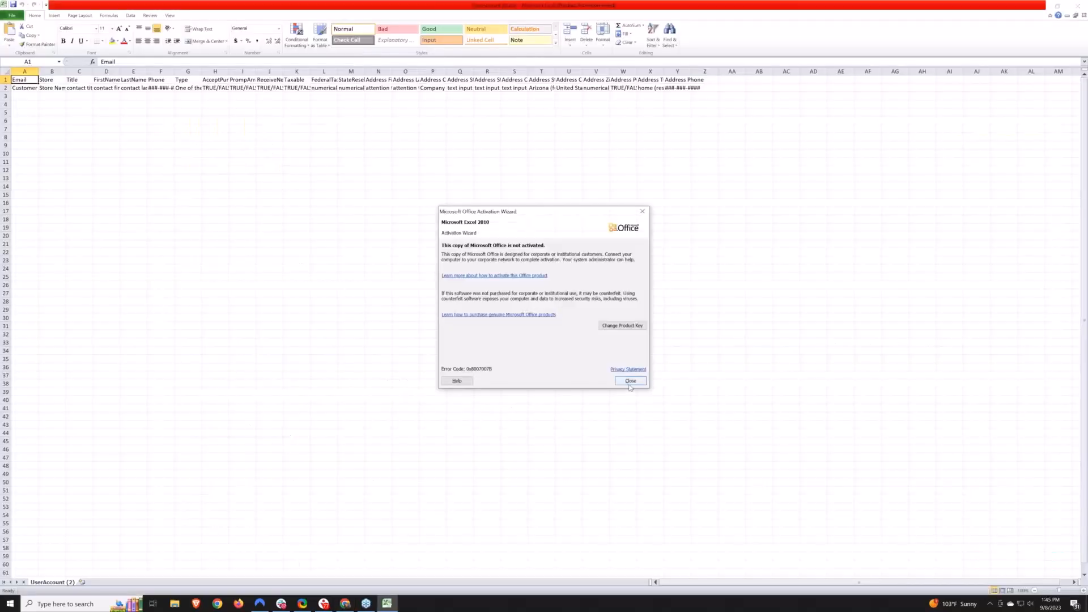
pyautogui.click(630, 386)
pyautogui.scroll(4, 301, 245)
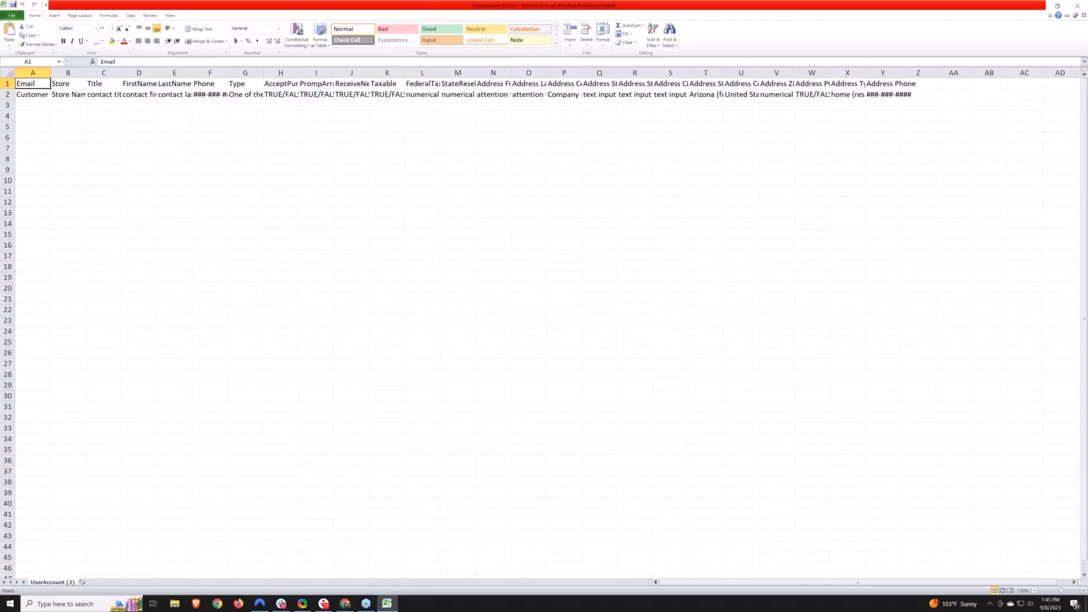
pyautogui.click(8, 100)
pyautogui.press('Delete')
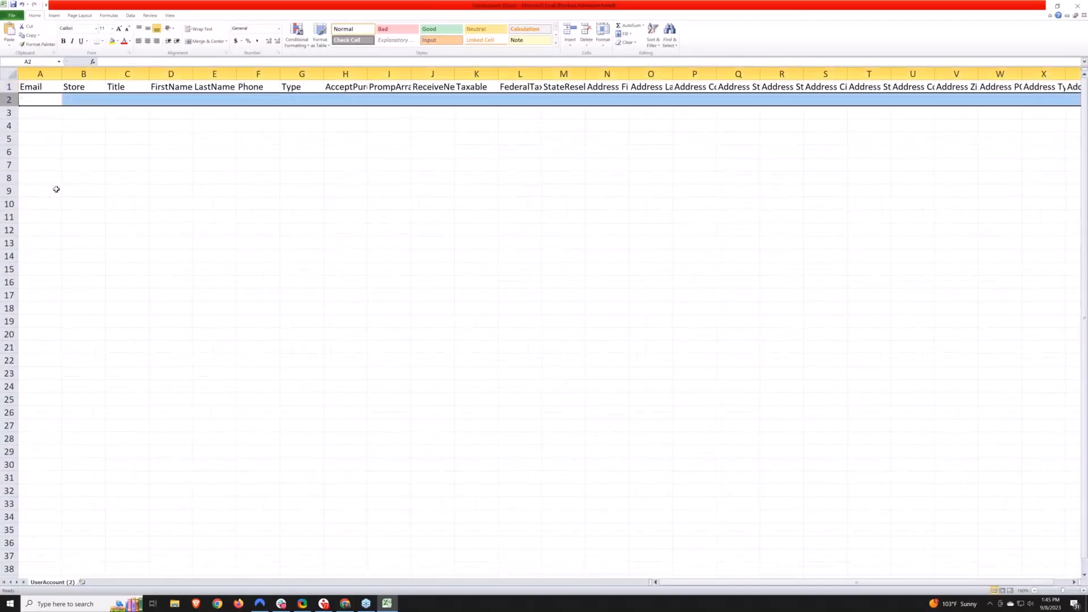
# - Widen the Email and Store columns, then close the spreadsheet
pyautogui.moveTo(62, 73); pyautogui.dragTo(81, 72)
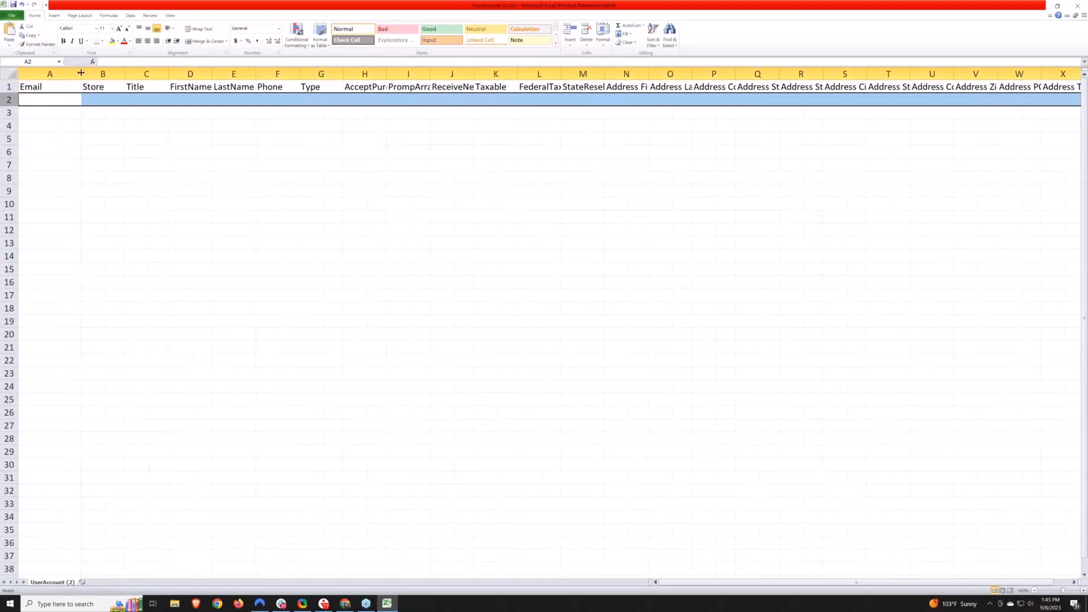
pyautogui.click(49, 99)
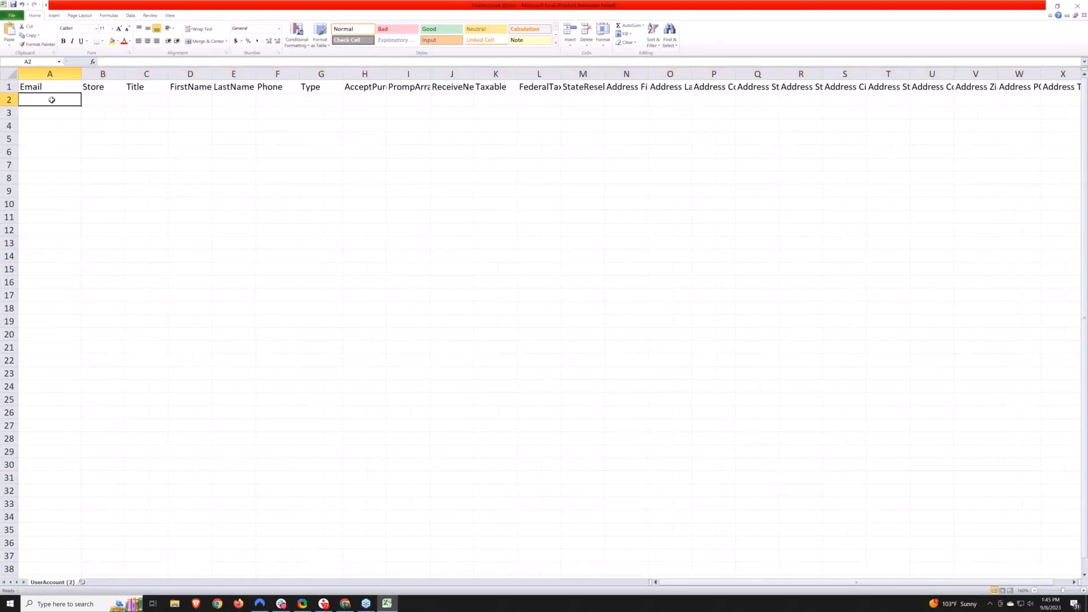
pyautogui.click(102, 100)
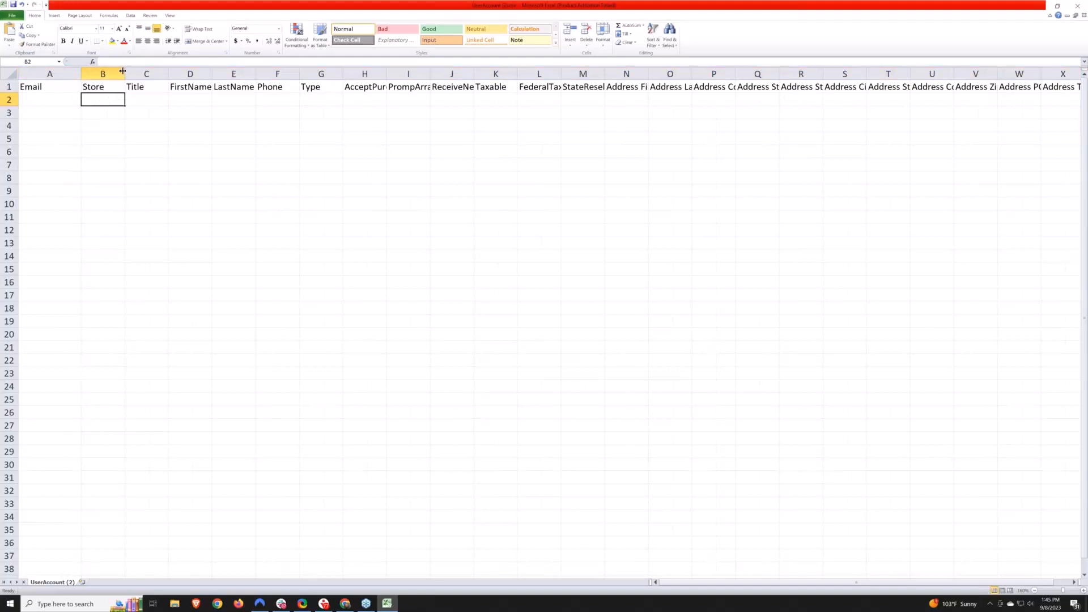
pyautogui.moveTo(126, 74); pyautogui.dragTo(148, 74)
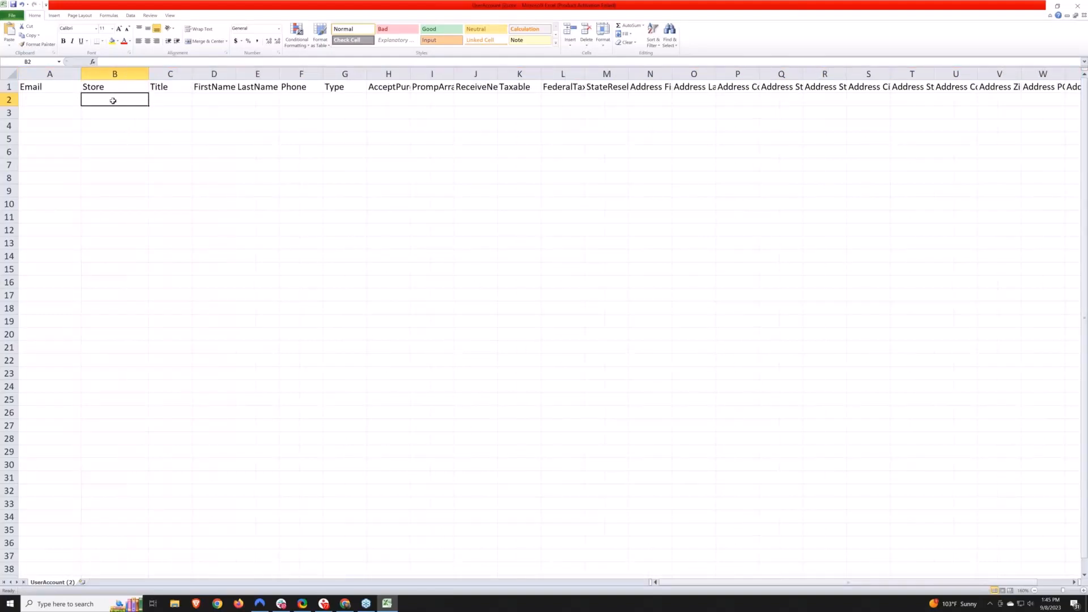
pyautogui.click(258, 74)
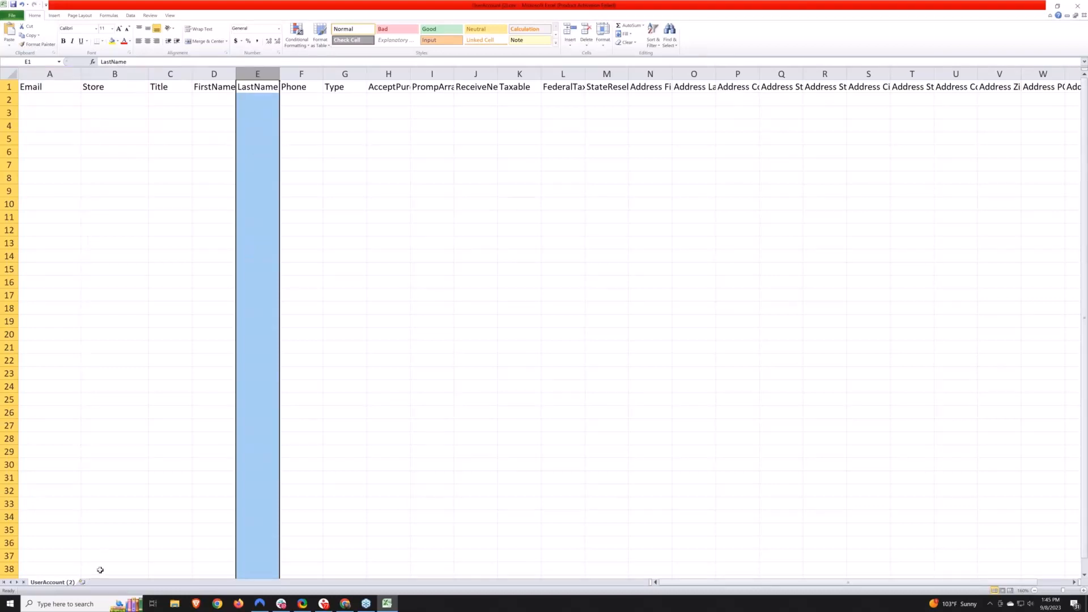
pyautogui.click(1078, 6)
pyautogui.click(553, 312)
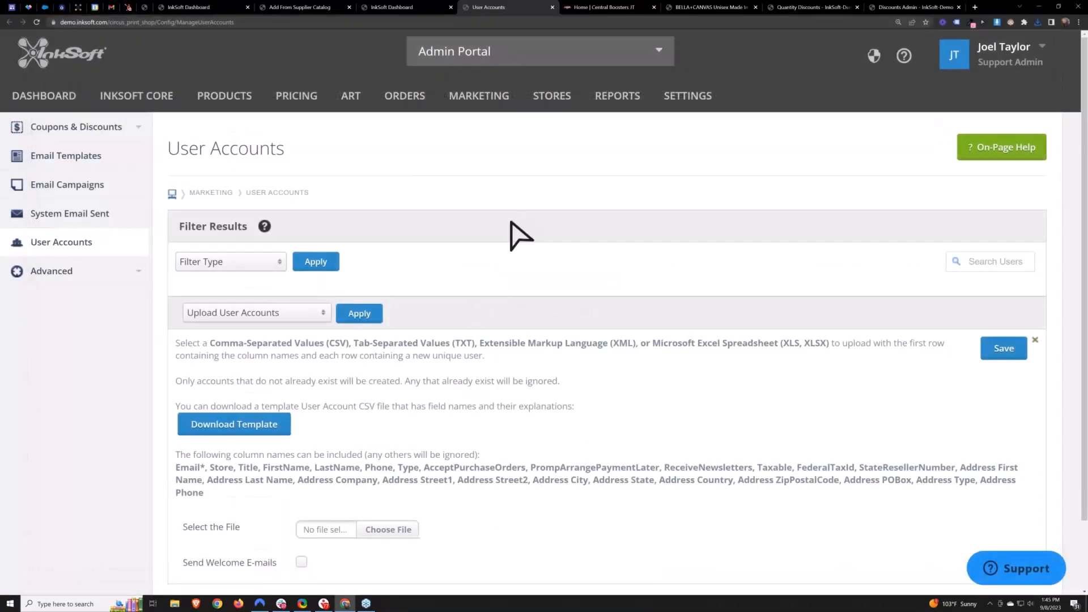
# - Enable Send Welcome E-mails and open Email Templates in a new tab
pyautogui.click(301, 483)
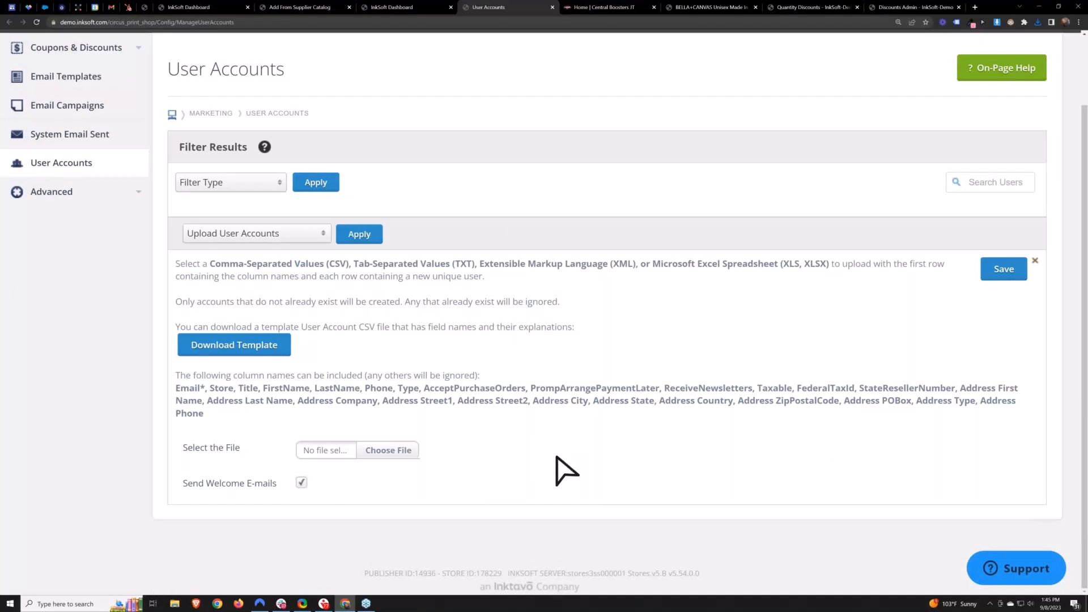
pyautogui.scroll(2, 559, 468)
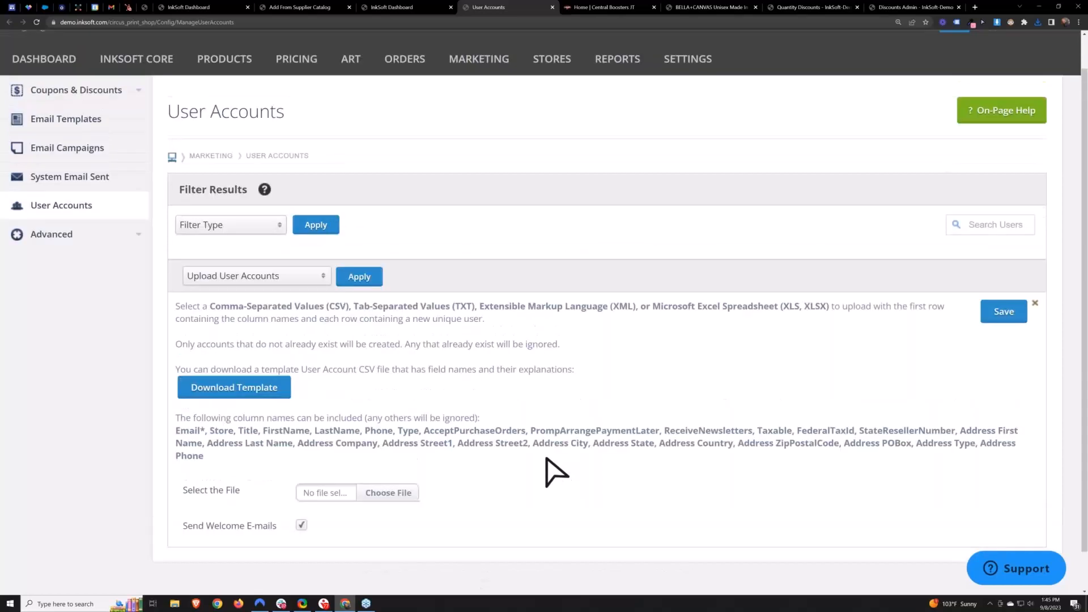
pyautogui.moveTo(479, 95)
pyautogui.rightClick(500, 163)
pyautogui.click(520, 167)
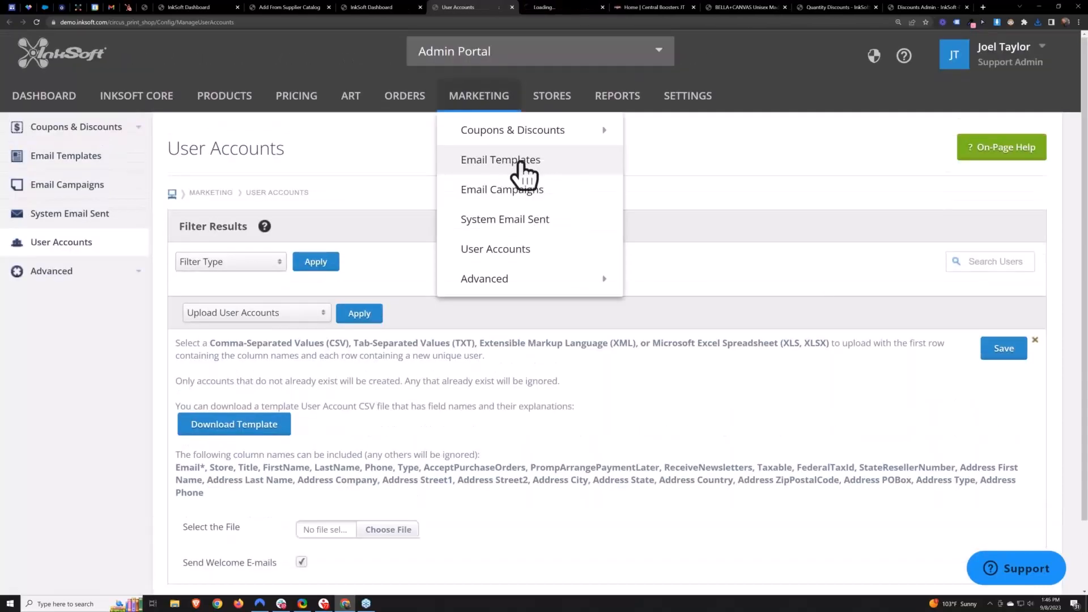
pyautogui.click(491, 162)
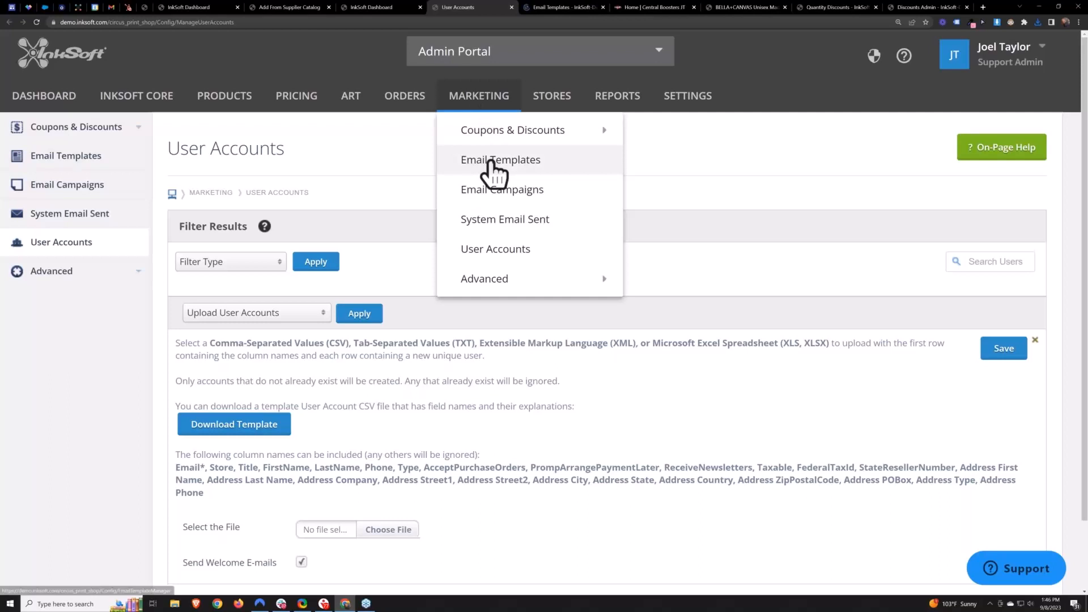
# - Filter the email templates to the Central Boosters JT store
pyautogui.click(232, 262)
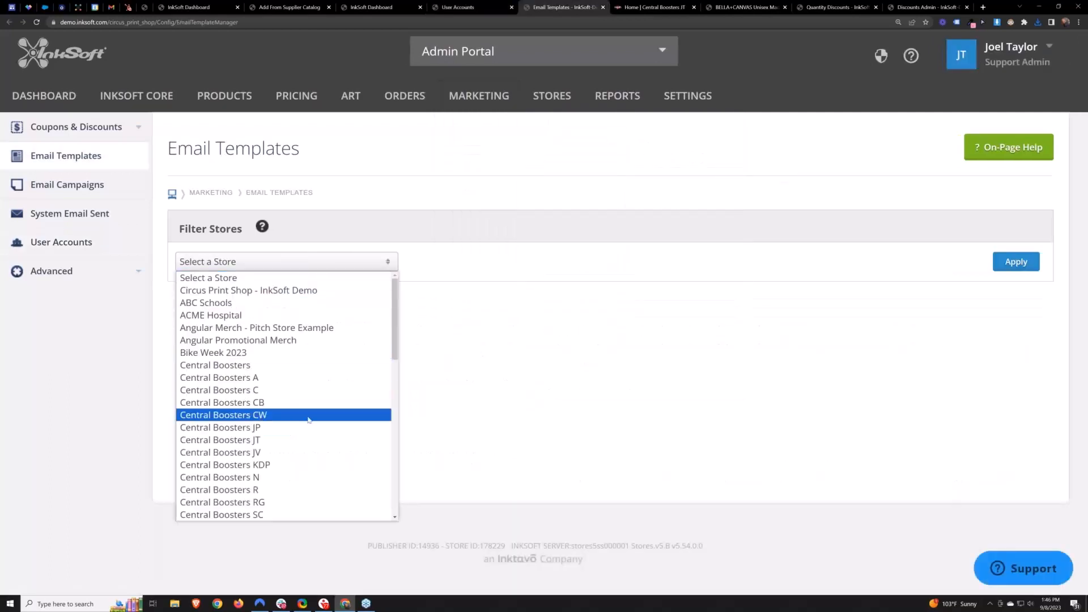
pyautogui.click(294, 441)
pyautogui.click(1016, 262)
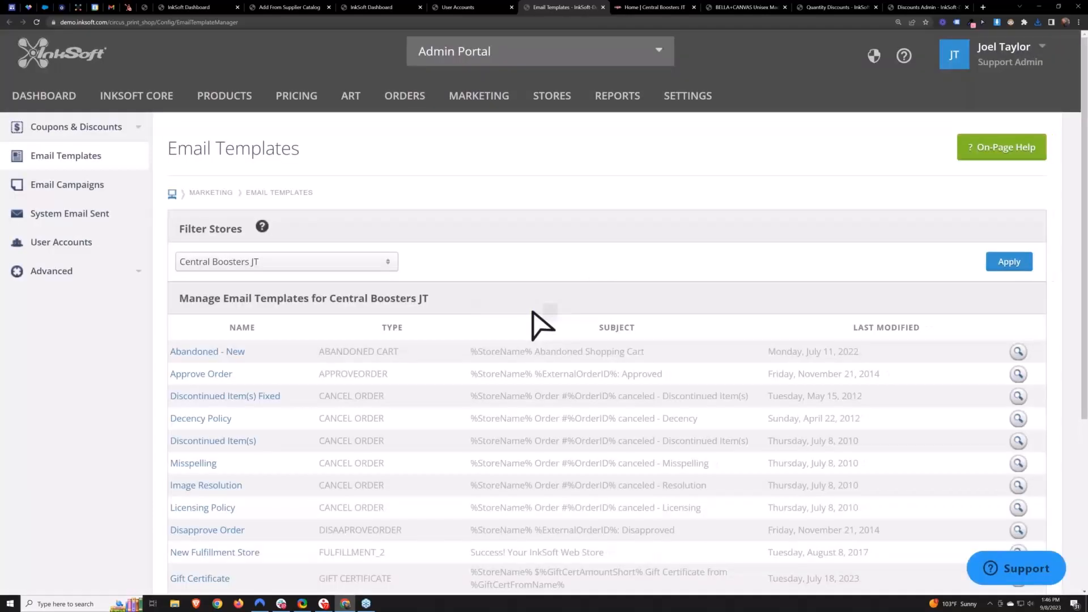
# - Open the Gift Certificate email template for Central Boosters JT and review its subject and body
pyautogui.scroll(-3, 445, 388)
pyautogui.scroll(-1, 437, 379)
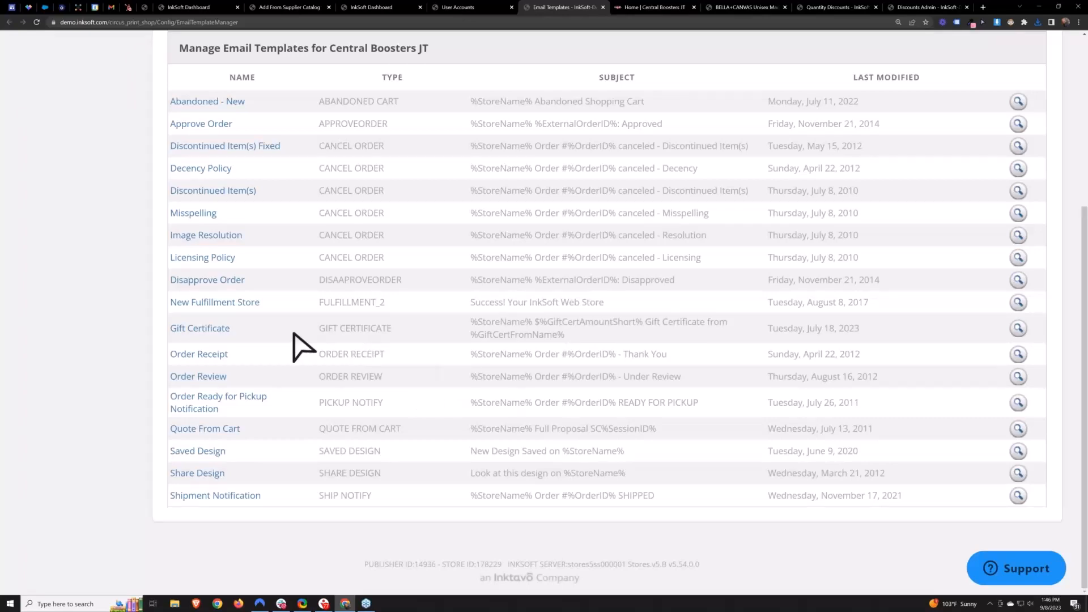
pyautogui.moveTo(204, 329); pyautogui.dragTo(262, 347)
pyautogui.click(202, 334)
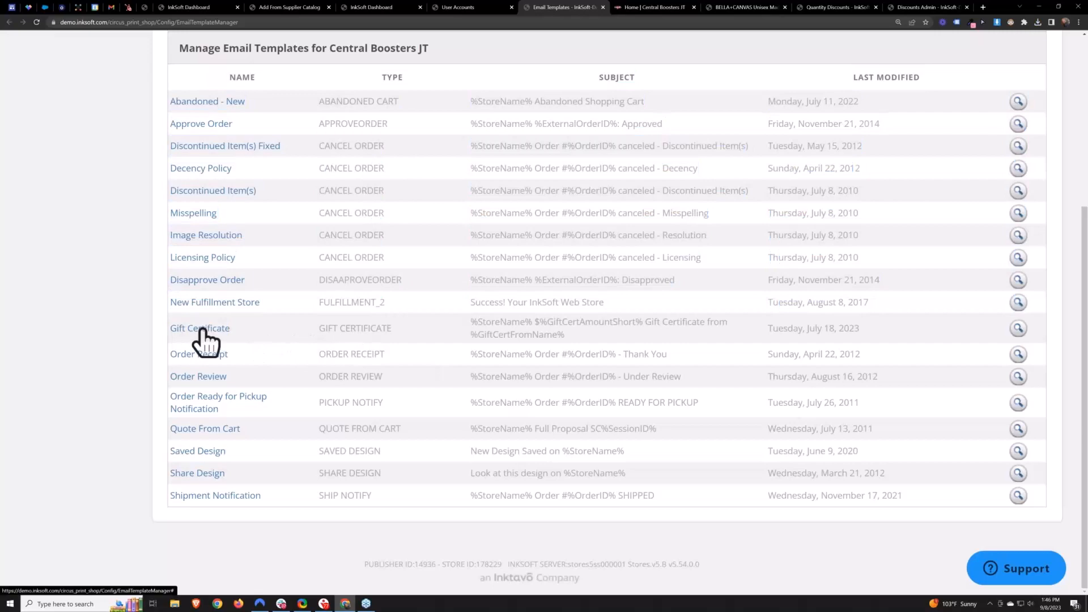
pyautogui.click(202, 332)
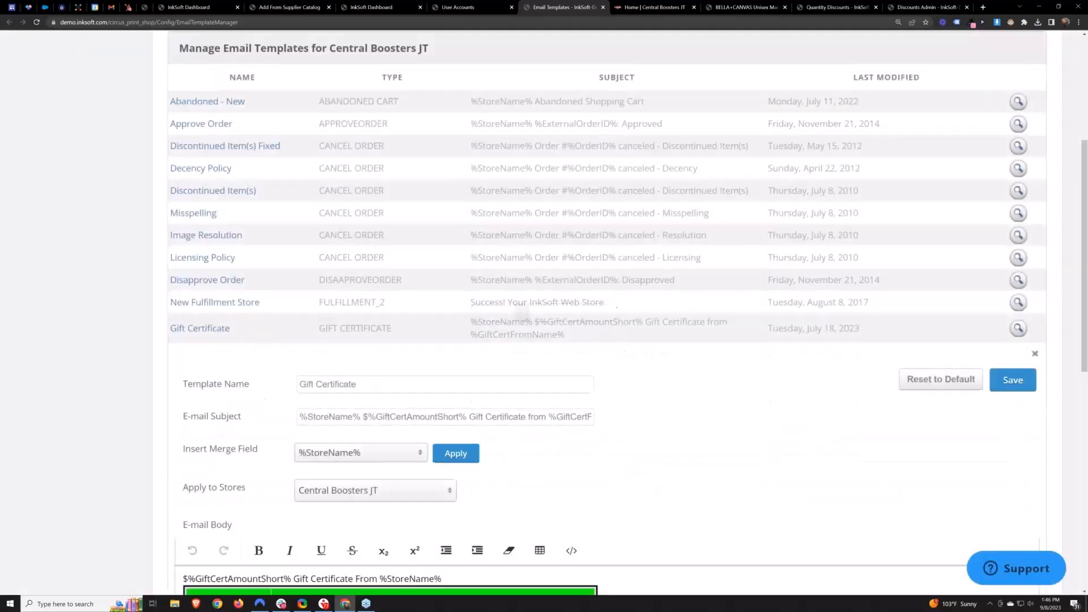
pyautogui.scroll(-5, 737, 433)
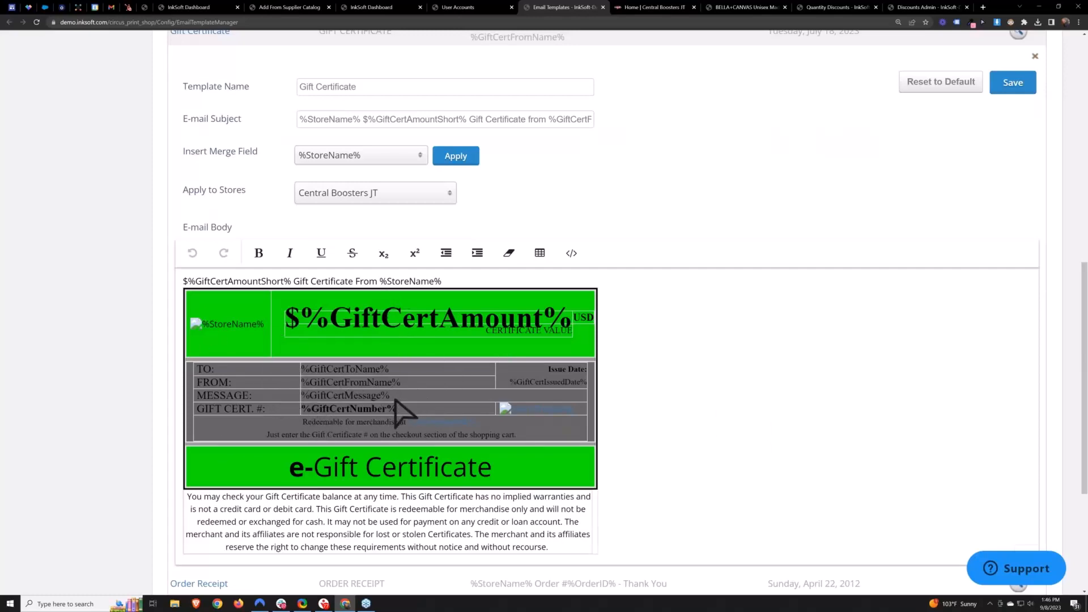
pyautogui.scroll(1, 404, 411)
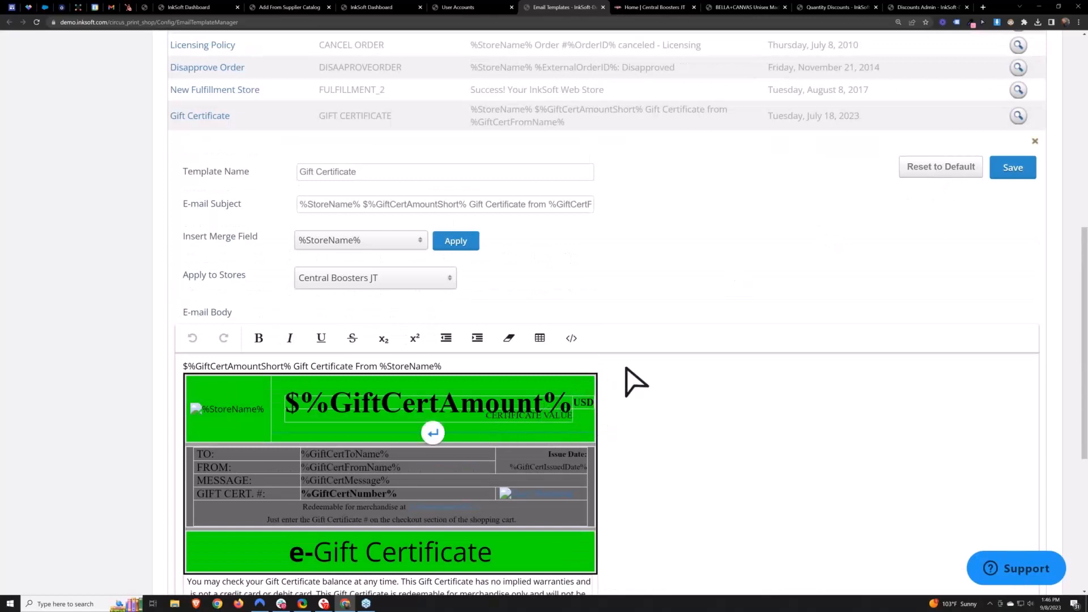
# - View the Gift Certificate email body as HTML source, then close the template editor without saving
pyautogui.click(582, 343)
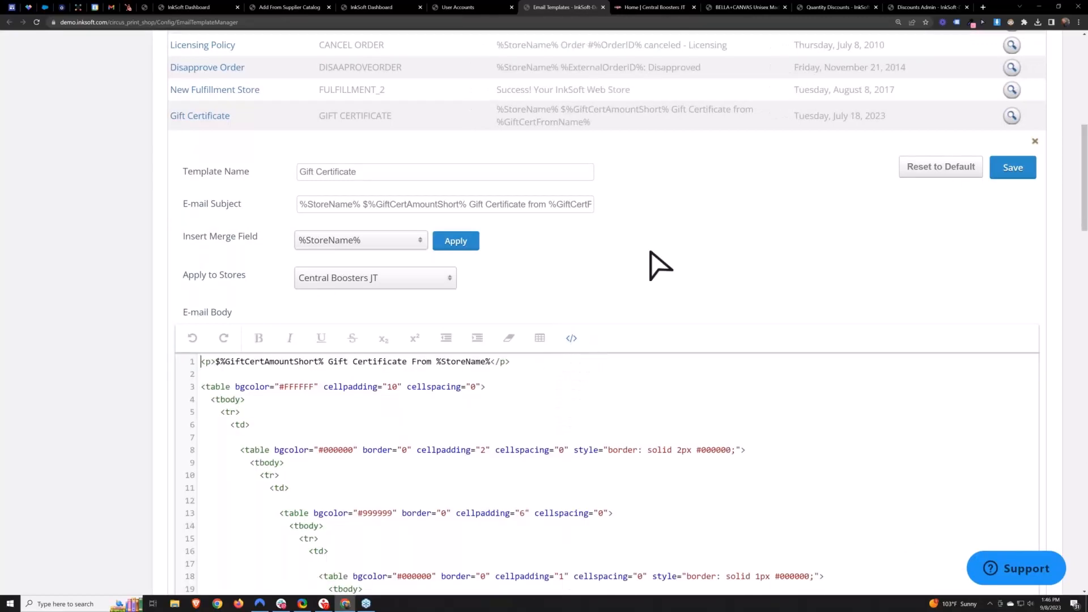
pyautogui.scroll(-8, 670, 304)
pyautogui.scroll(-6, 539, 323)
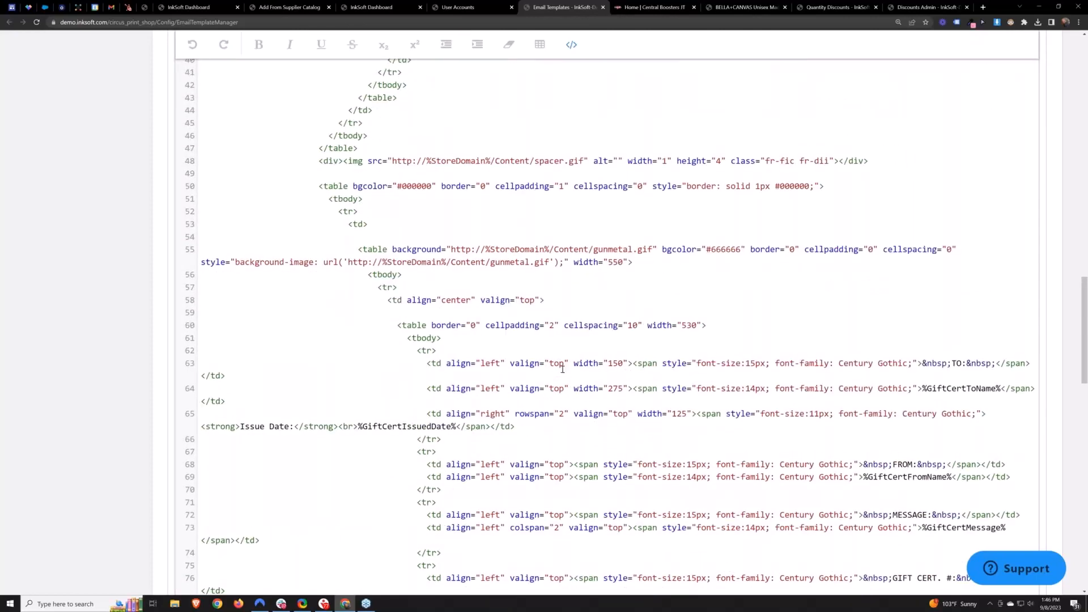
pyautogui.scroll(-15, 563, 369)
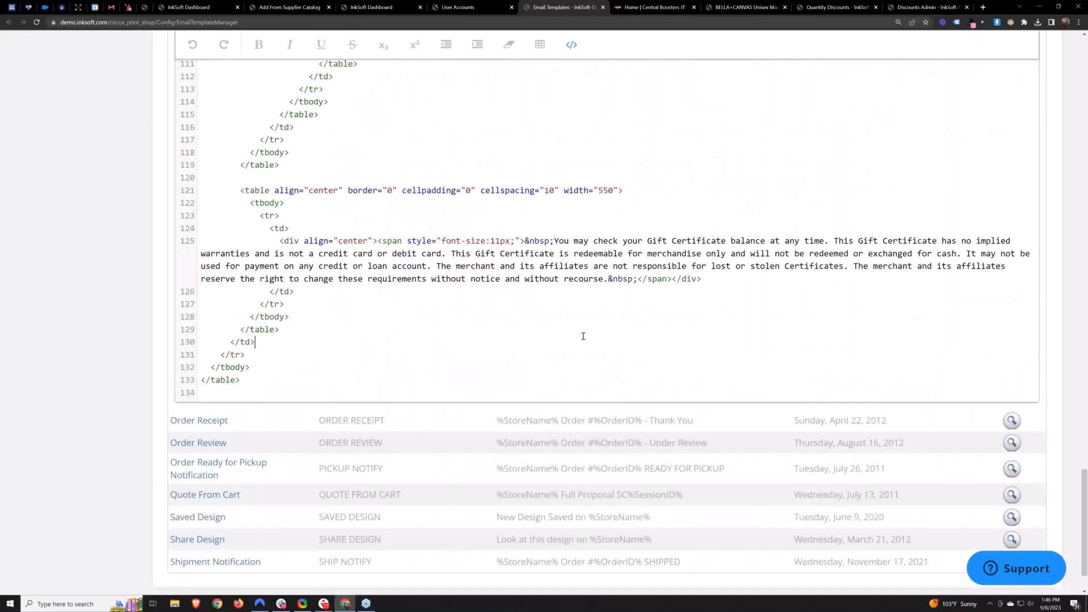
pyautogui.scroll(12, 581, 334)
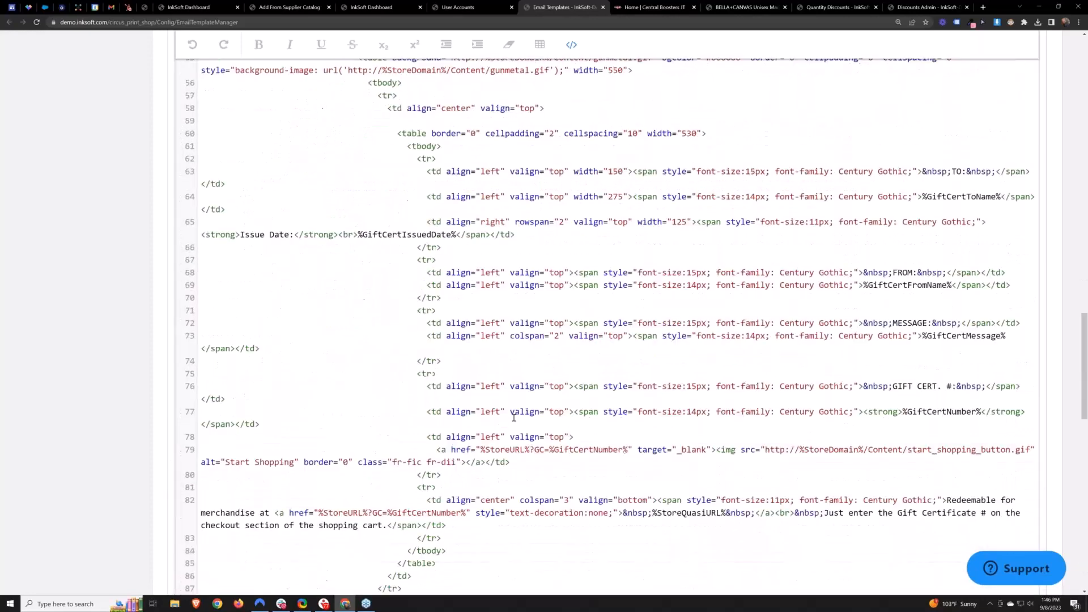
pyautogui.scroll(12, 514, 418)
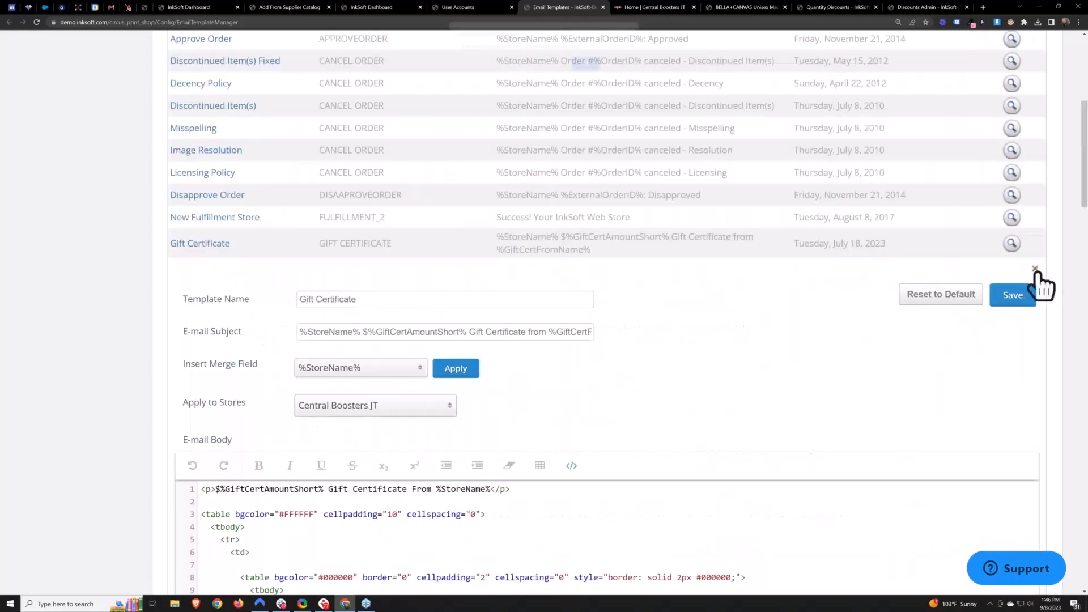
pyautogui.click(1036, 272)
pyautogui.click(583, 69)
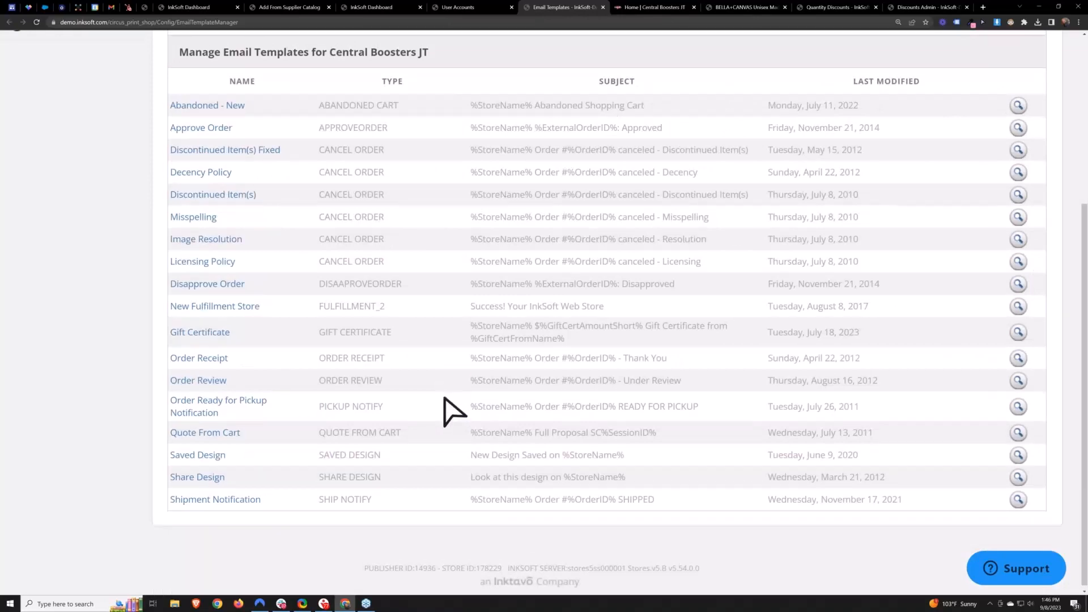
pyautogui.scroll(5, 453, 411)
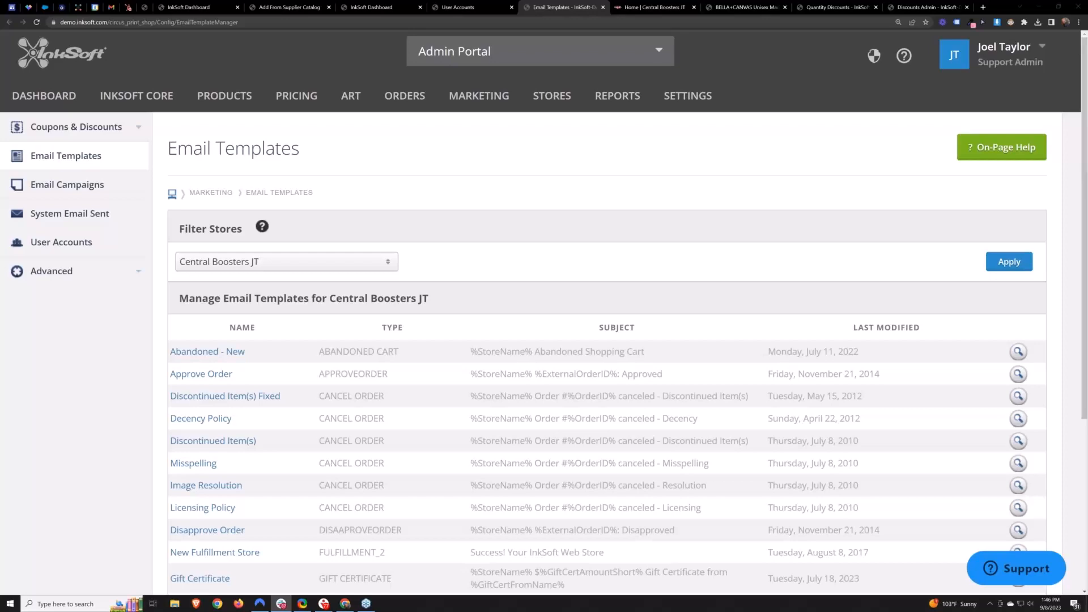
# - Dismiss the InkSoft Payments banner on the dashboard and close the extra browser tabs
pyautogui.click(370, 5)
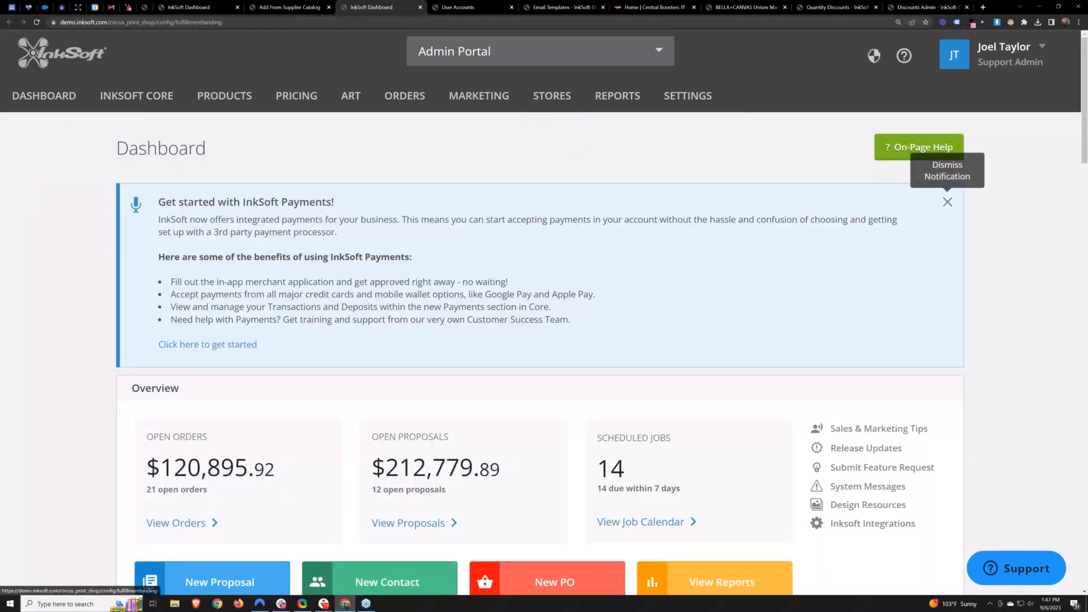
pyautogui.click(948, 202)
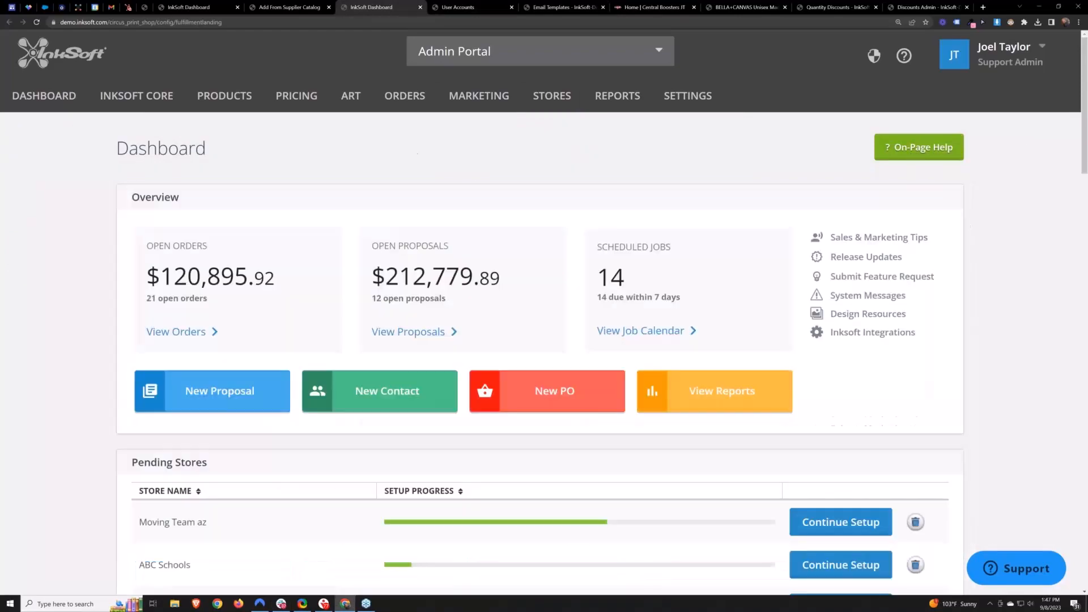
pyautogui.click(512, 9)
pyautogui.click(512, 9)
pyautogui.click(512, 10)
pyautogui.click(511, 9)
pyautogui.click(512, 9)
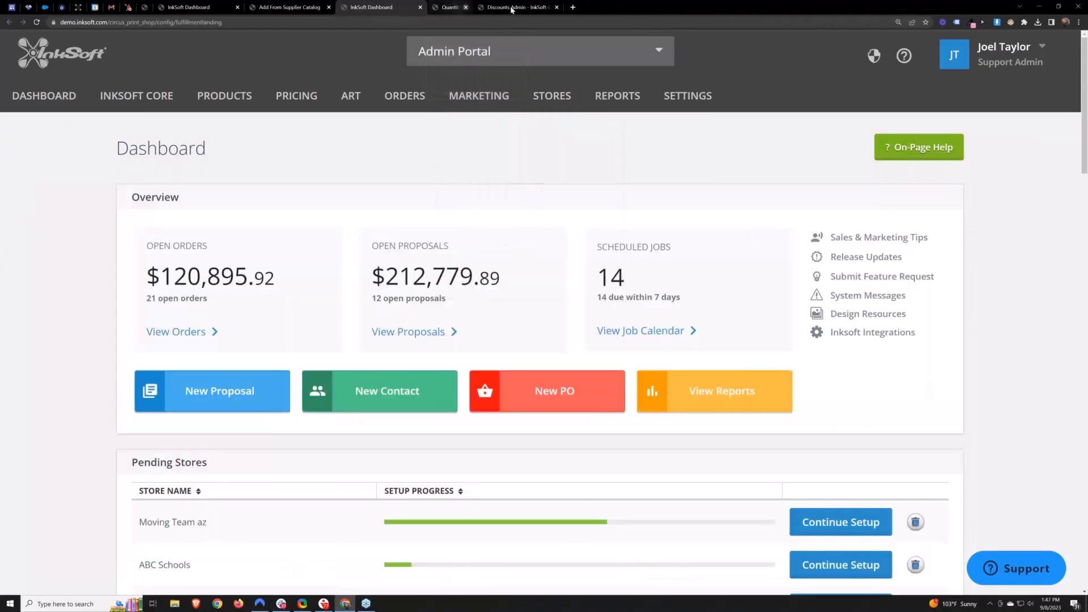
pyautogui.click(511, 9)
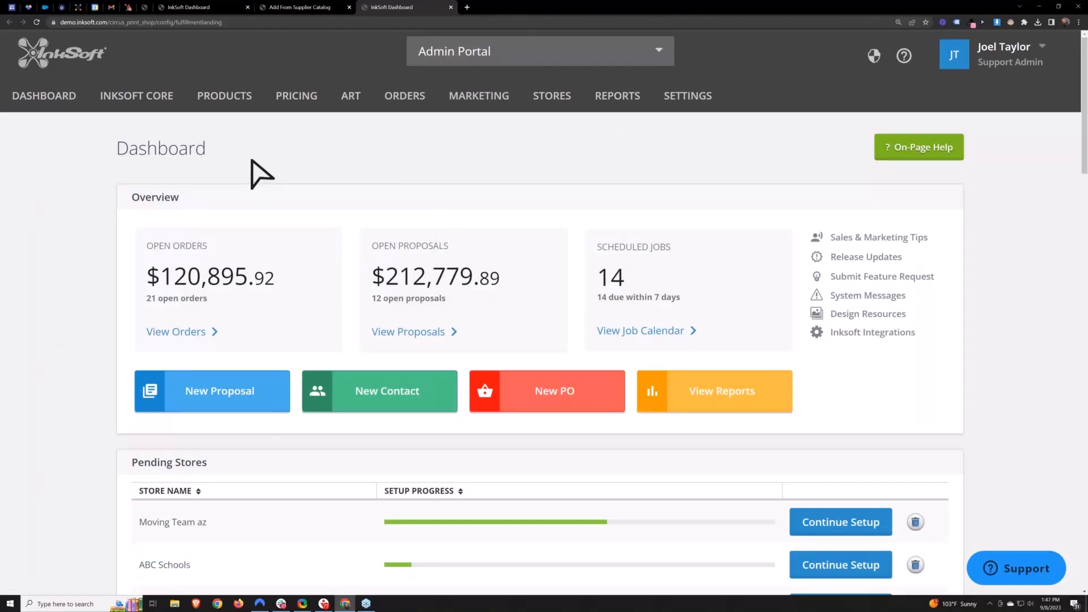
# - Open the Central Boosters JT store from the dashboard's store list in a new tab
pyautogui.scroll(-12, 263, 175)
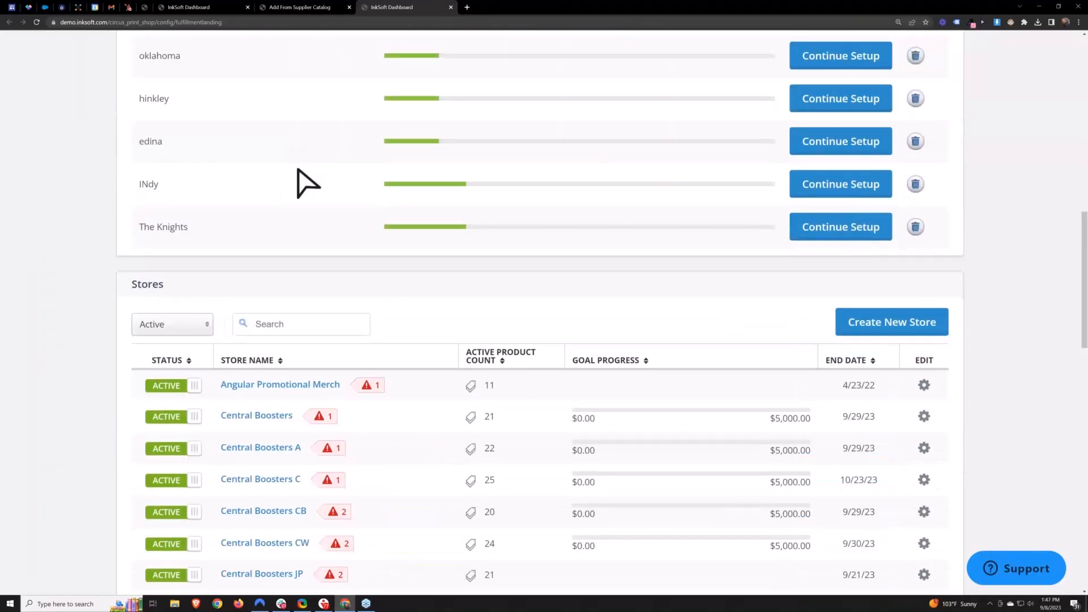
pyautogui.scroll(-8, 308, 183)
pyautogui.rightClick(270, 140)
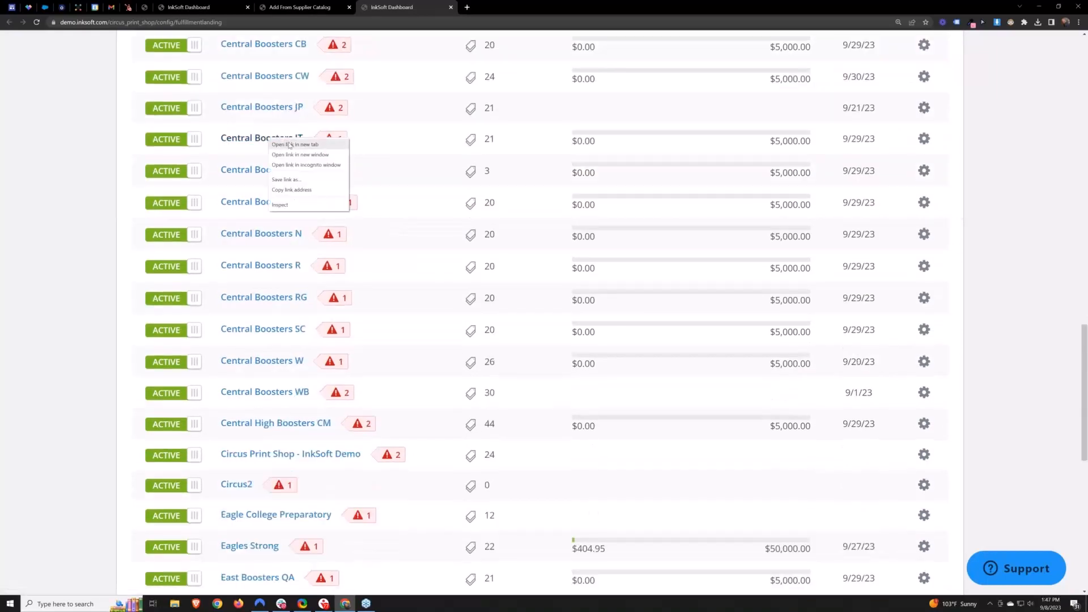
pyautogui.click(289, 145)
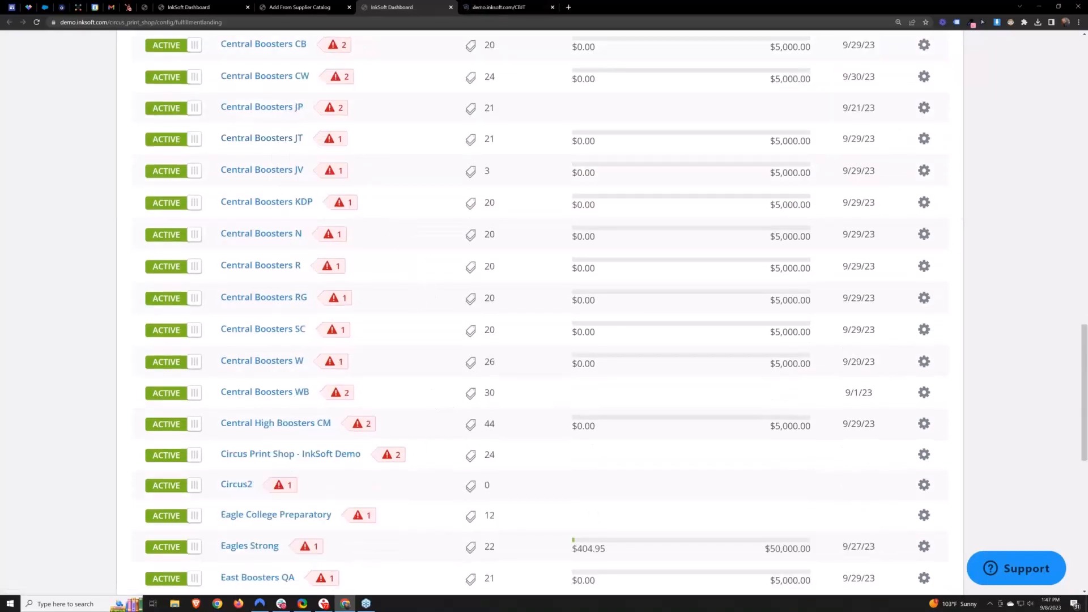
# - Open Manage Products in a new tab, then open Store Admin on the Central Boosters JT storefront
pyautogui.scroll(20, 406, 265)
pyautogui.moveTo(238, 102)
pyautogui.rightClick(233, 129)
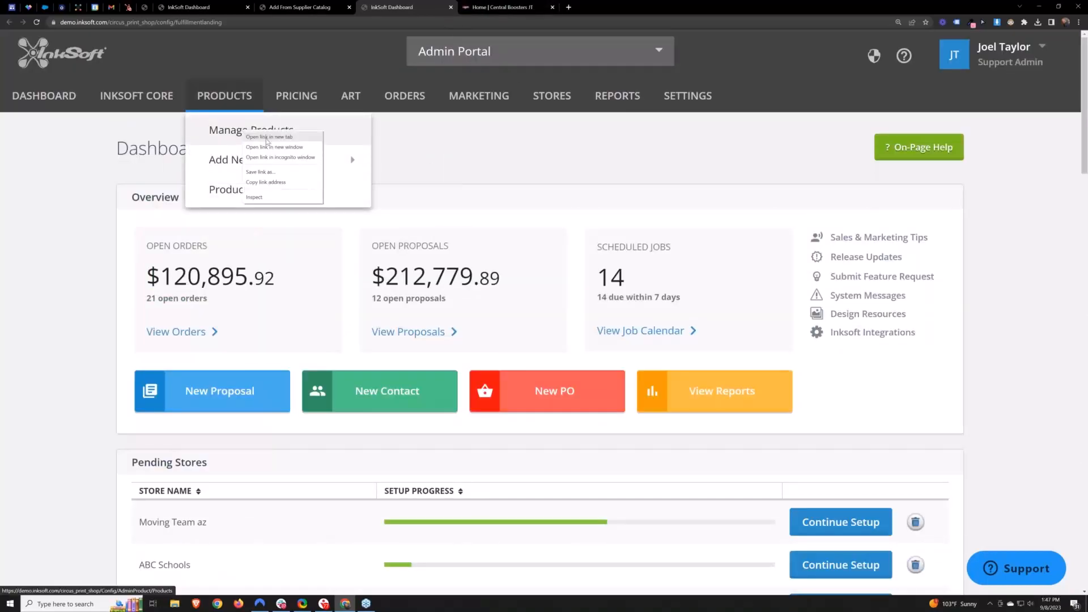
pyautogui.click(264, 135)
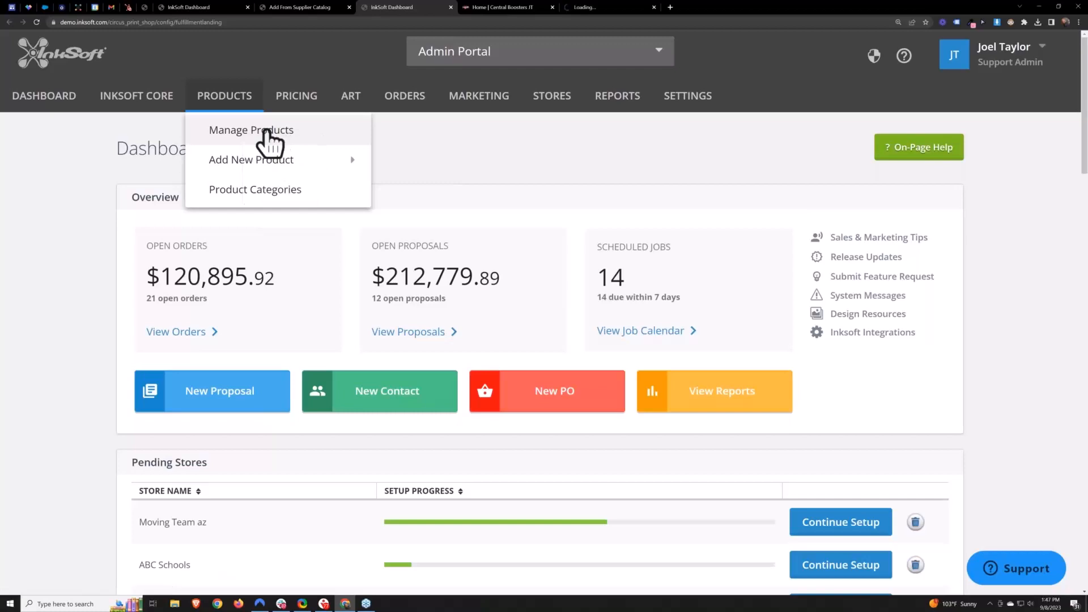
pyautogui.click(495, 6)
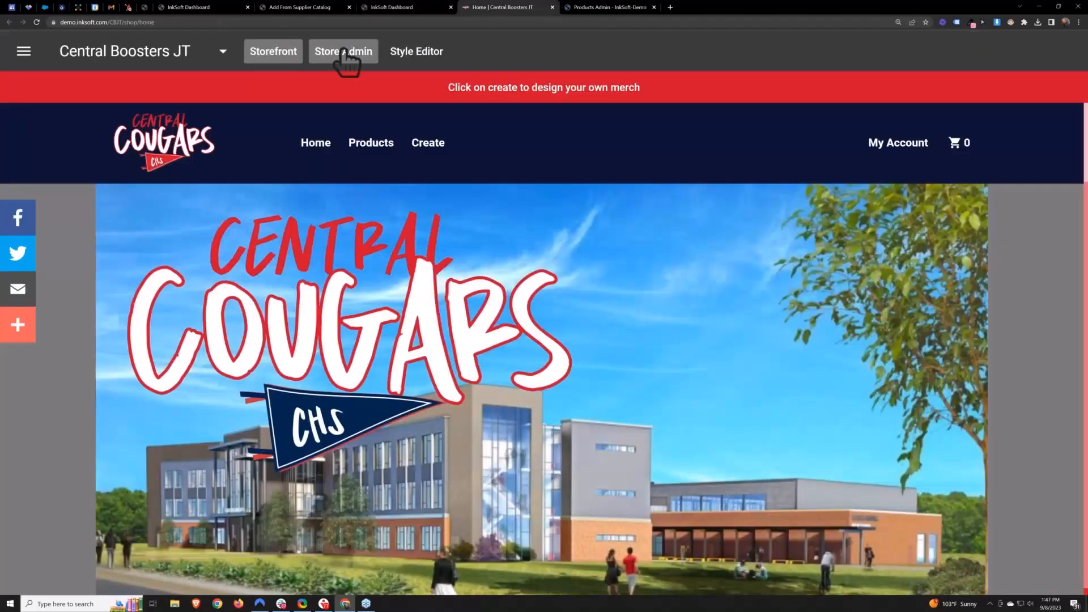
pyautogui.click(346, 56)
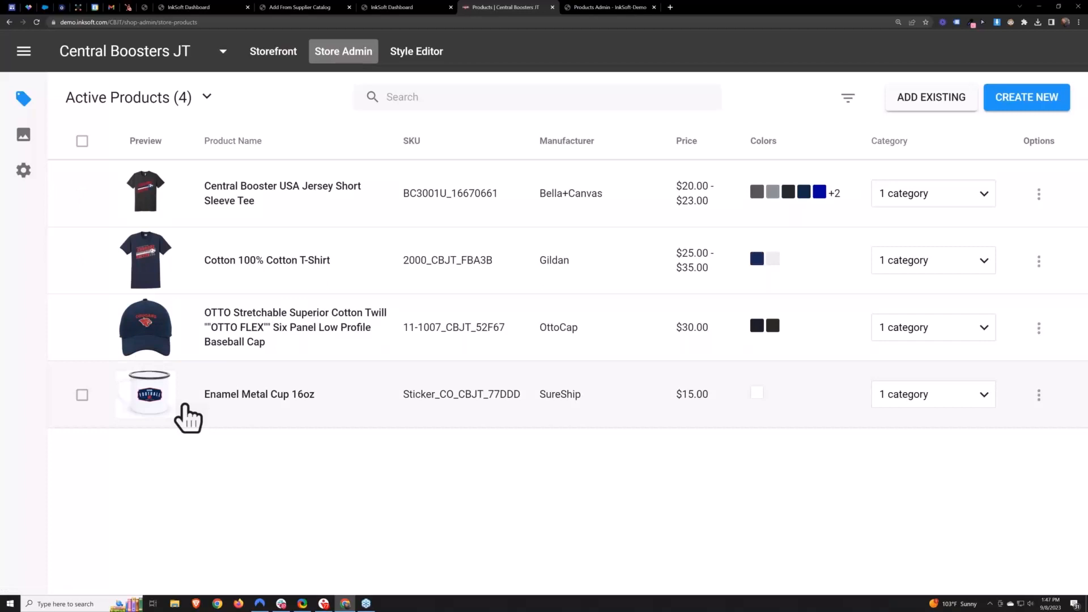
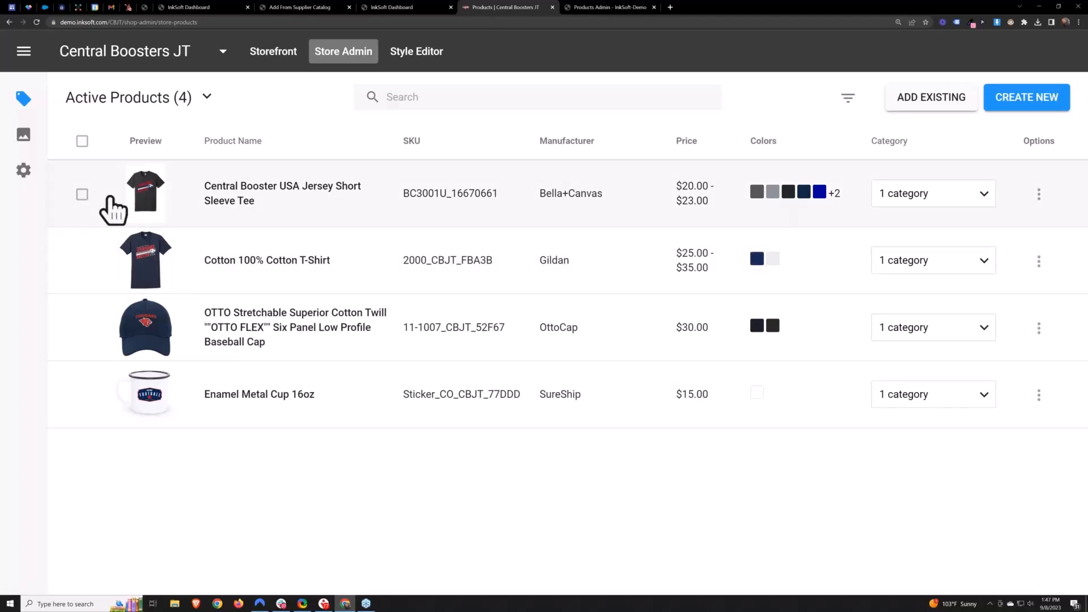
# - Select the two T-shirt products and open Replace Art in Bulk from their bulk product details
pyautogui.click(82, 194)
pyautogui.click(83, 311)
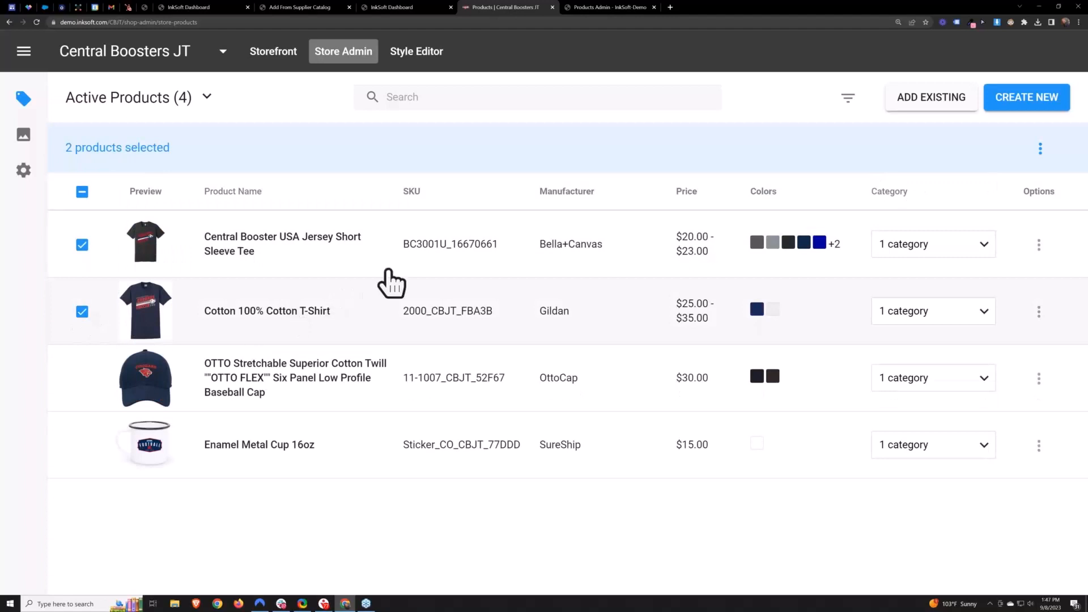
pyautogui.click(1040, 148)
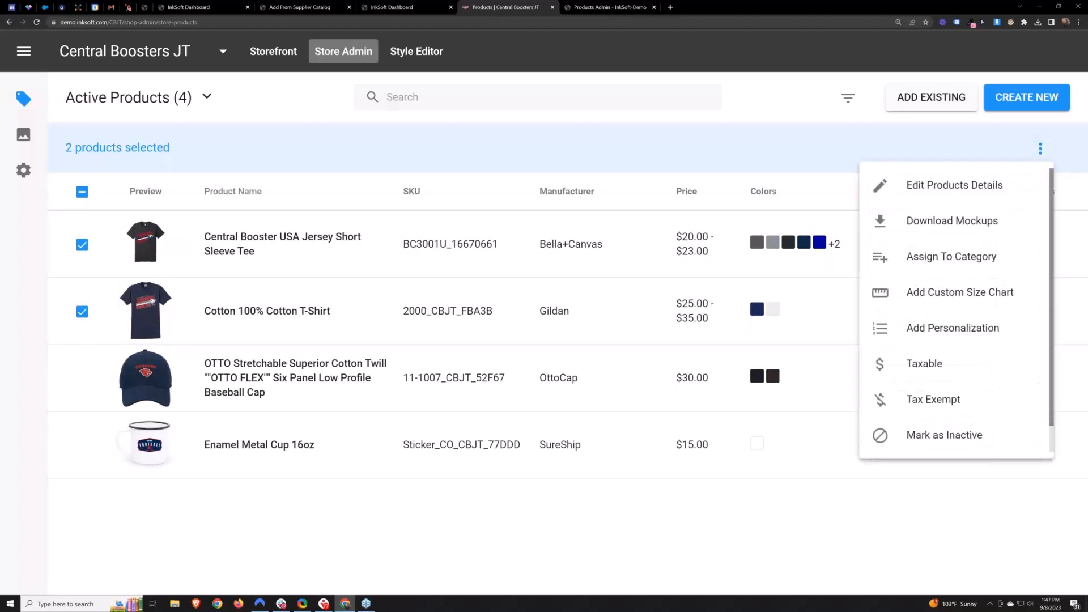
pyautogui.click(956, 190)
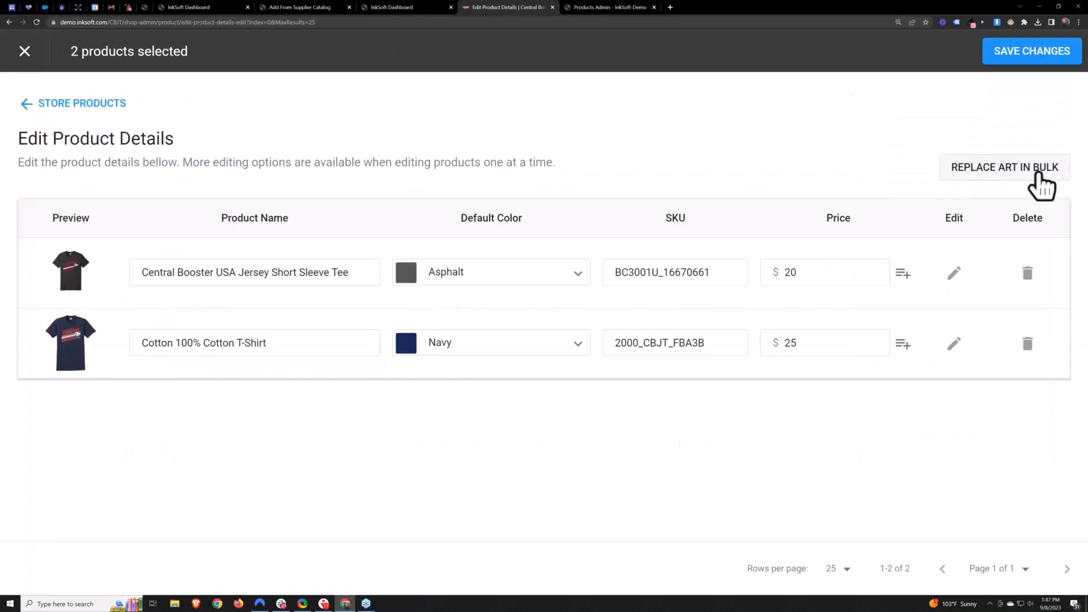
pyautogui.click(1010, 171)
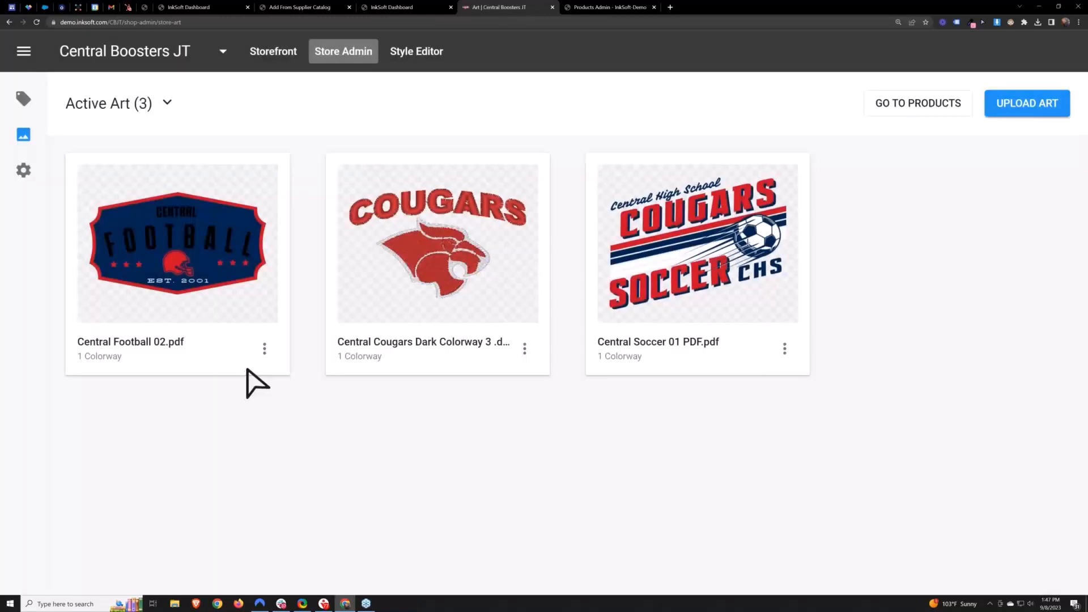
pyautogui.click(265, 348)
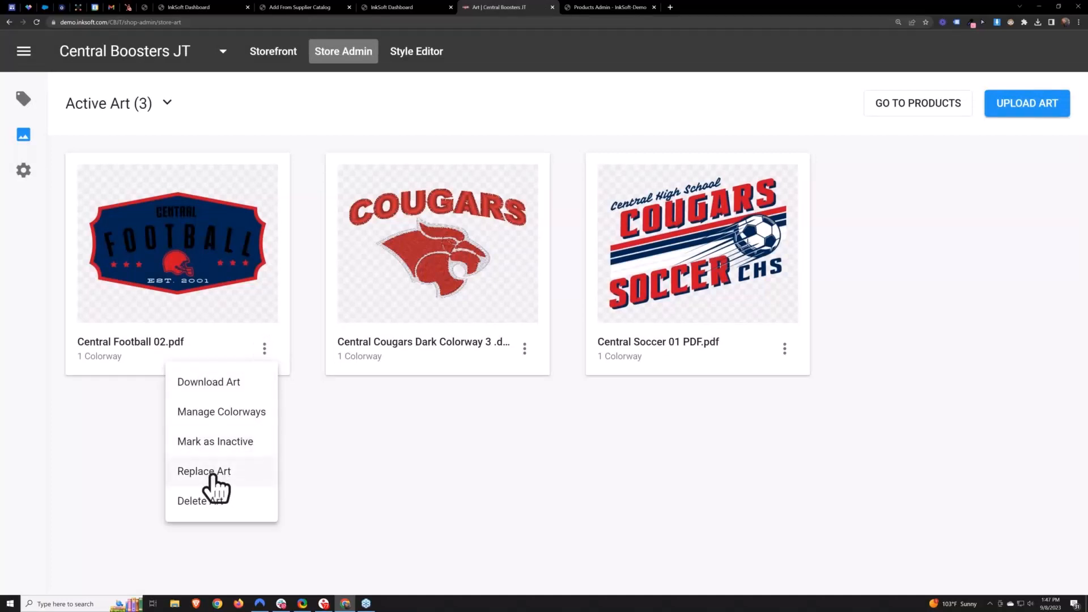
pyautogui.click(359, 474)
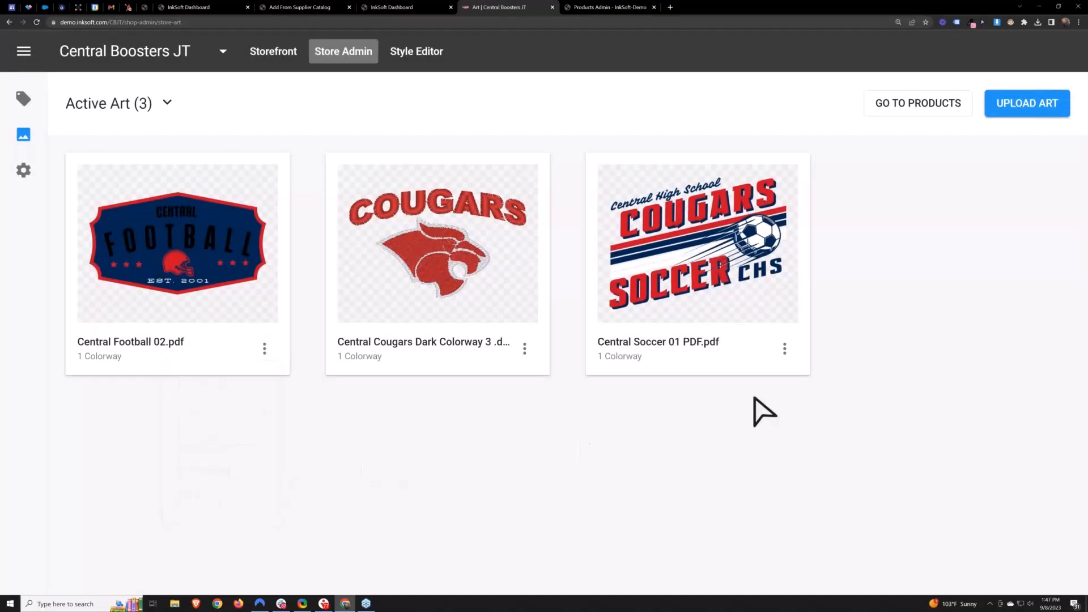
pyautogui.click(785, 349)
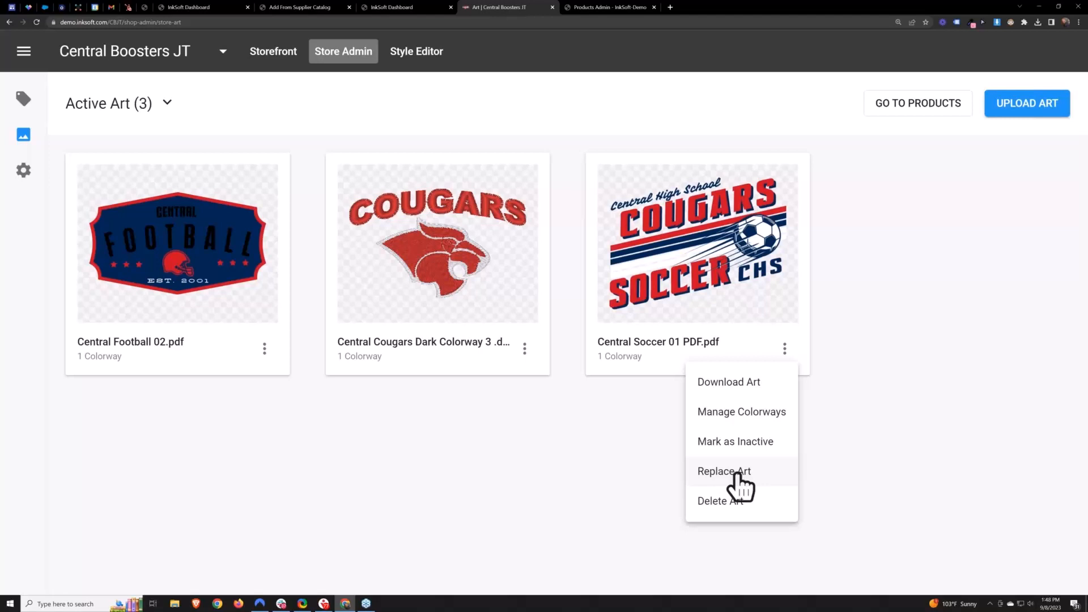
pyautogui.click(595, 446)
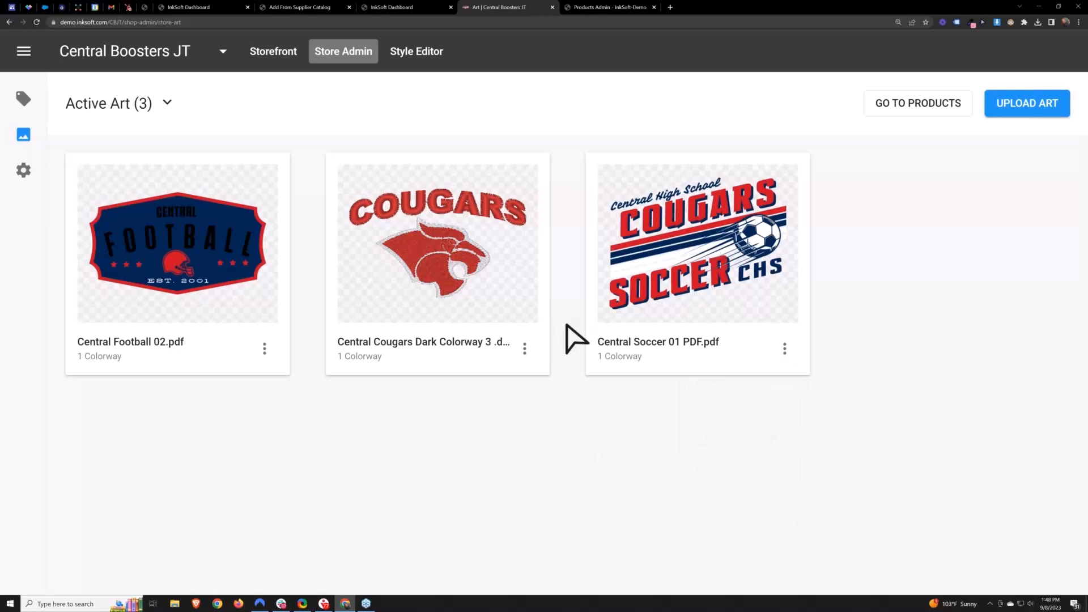
# - Start replacing the Central Soccer 01 PDF.pdf art with logo-inksoft.svg uploaded as a print file from the TEST ART Vector folder
pyautogui.click(784, 348)
pyautogui.click(738, 474)
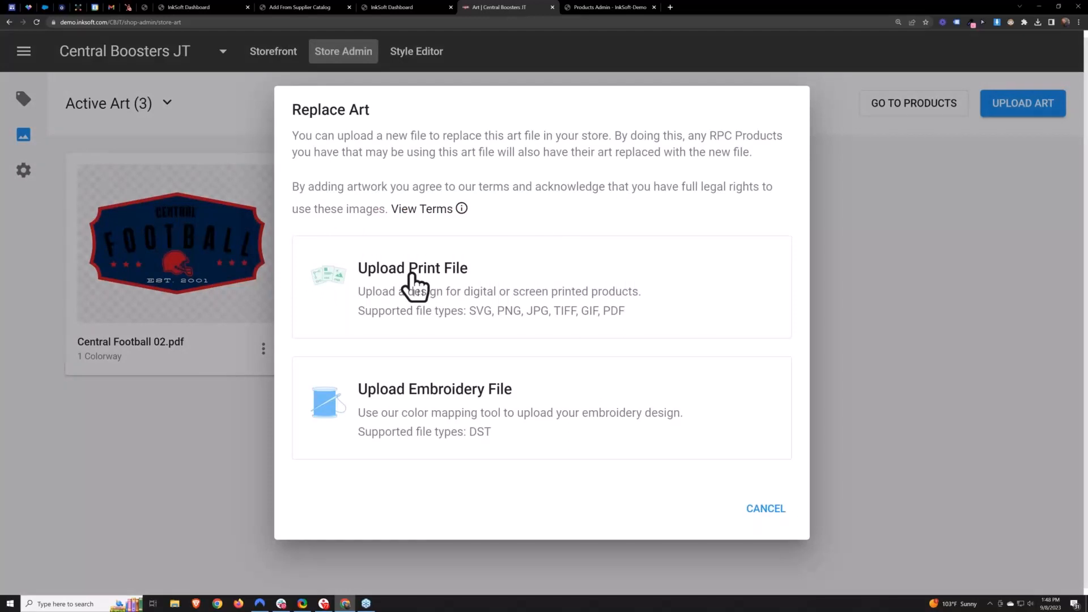
pyautogui.click(413, 287)
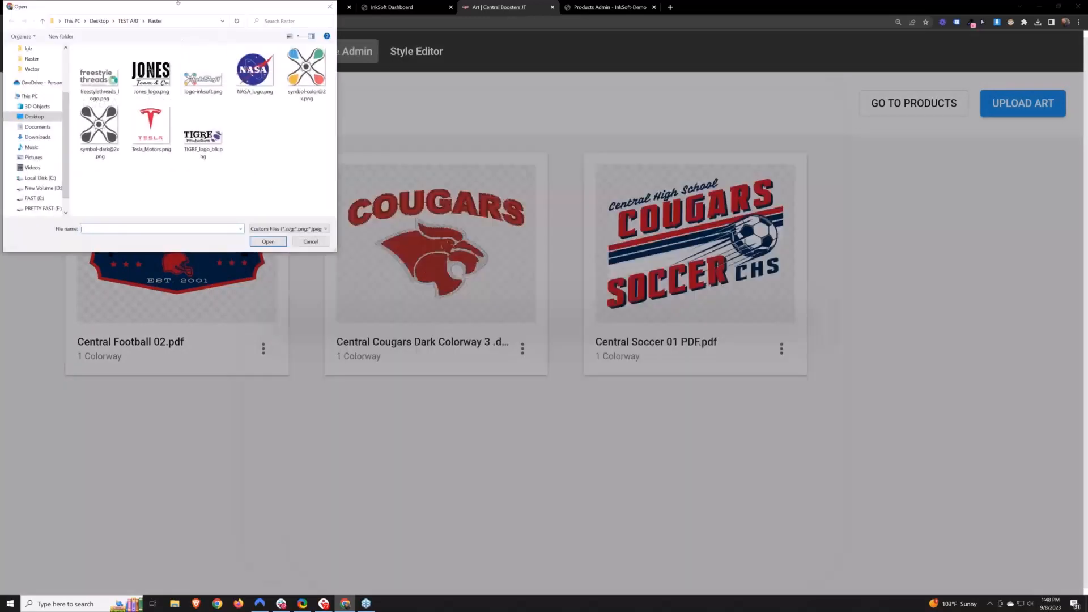
pyautogui.click(453, 138)
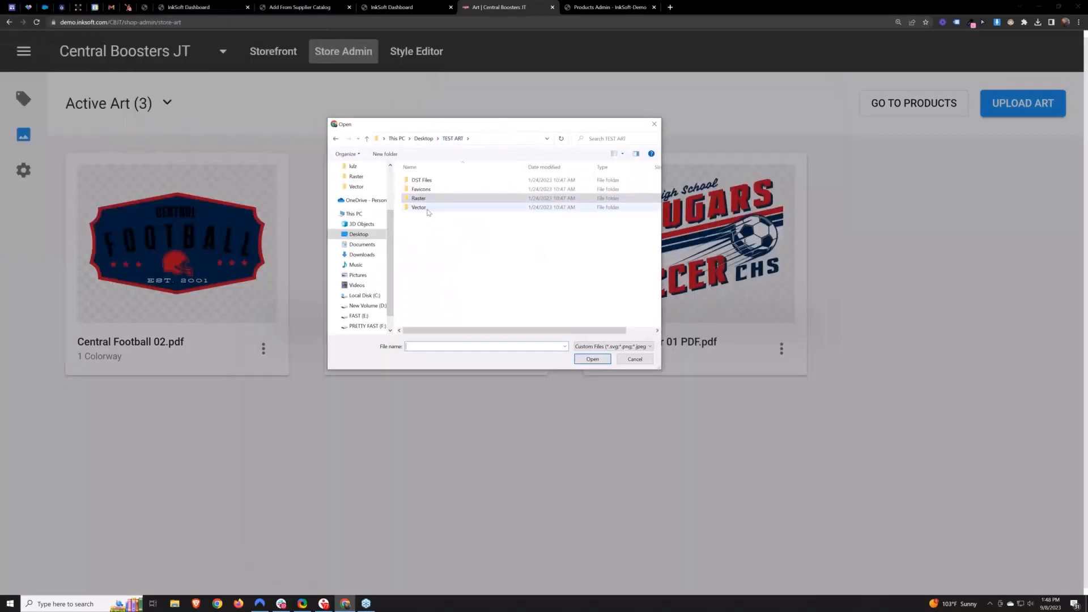
pyautogui.doubleClick(429, 181)
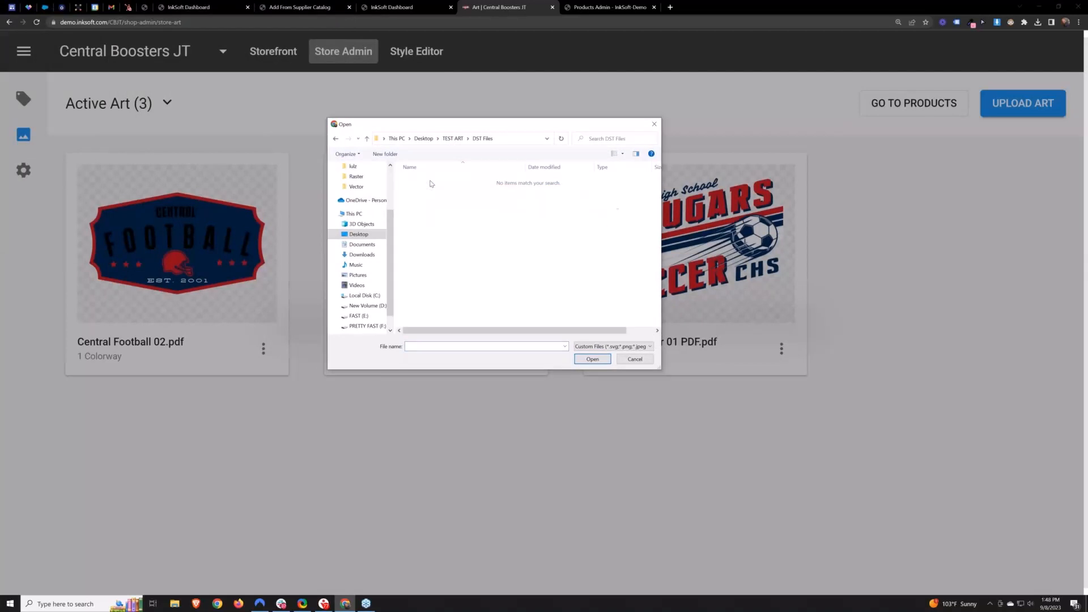
pyautogui.click(454, 140)
pyautogui.doubleClick(420, 207)
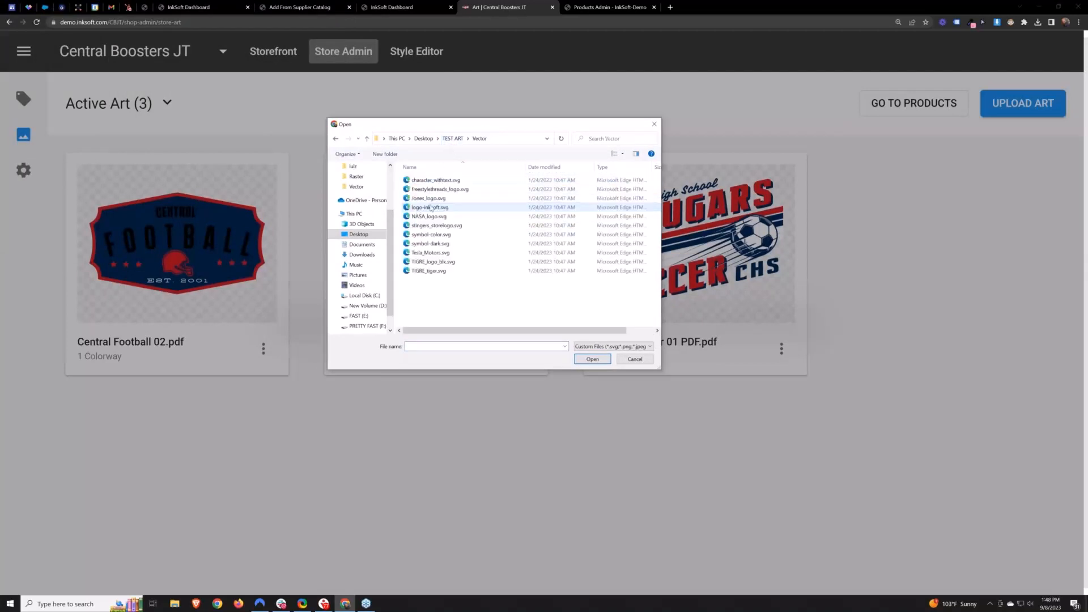
pyautogui.click(438, 208)
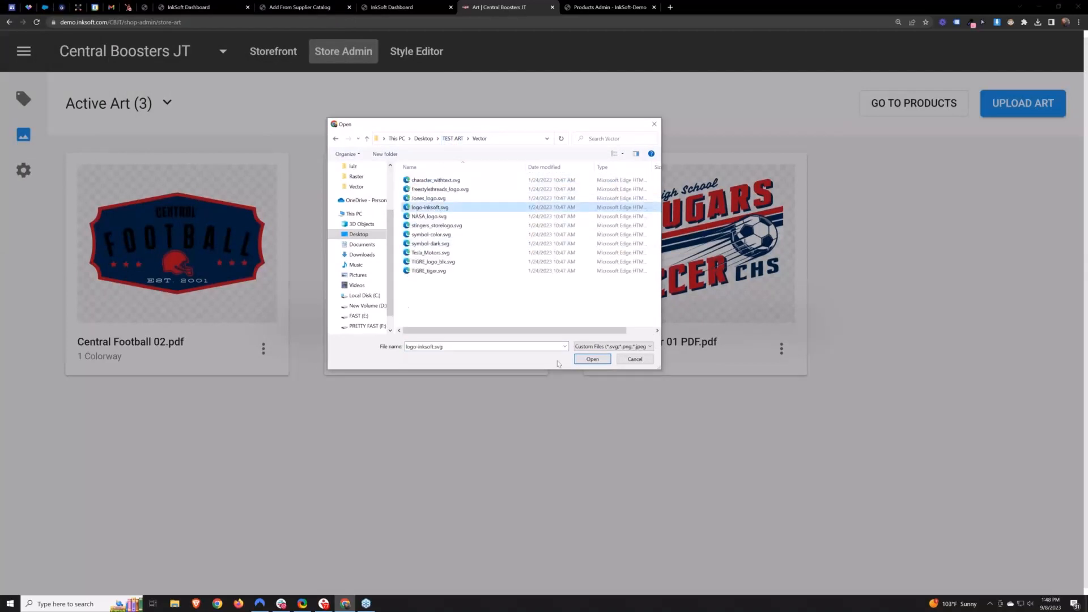
pyautogui.click(593, 359)
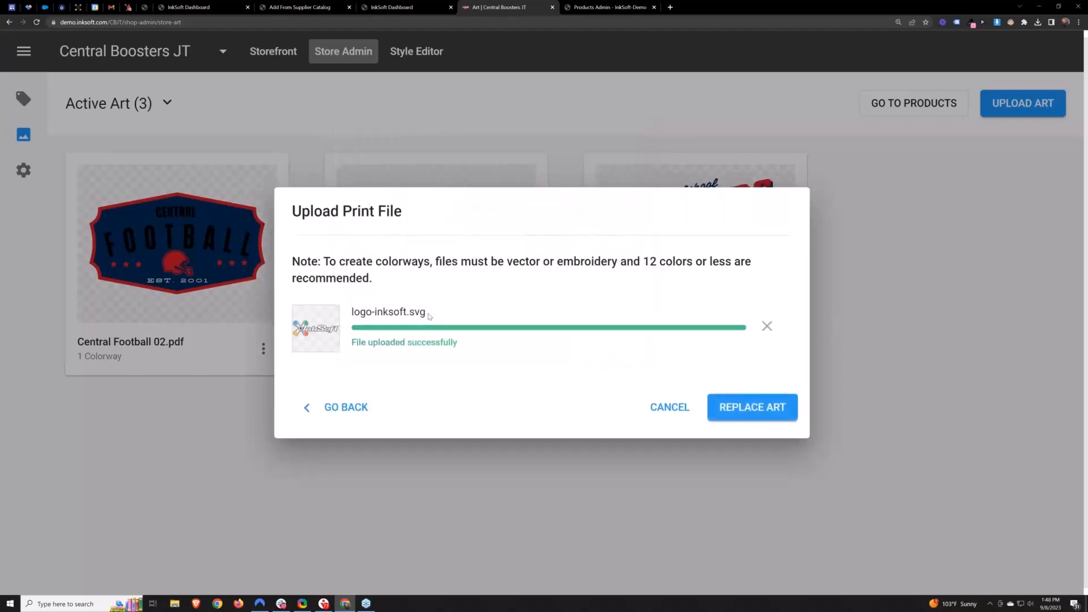
# - Confirm the art replacement for the affected products and go to the store products list
pyautogui.moveTo(426, 312); pyautogui.dragTo(350, 315)
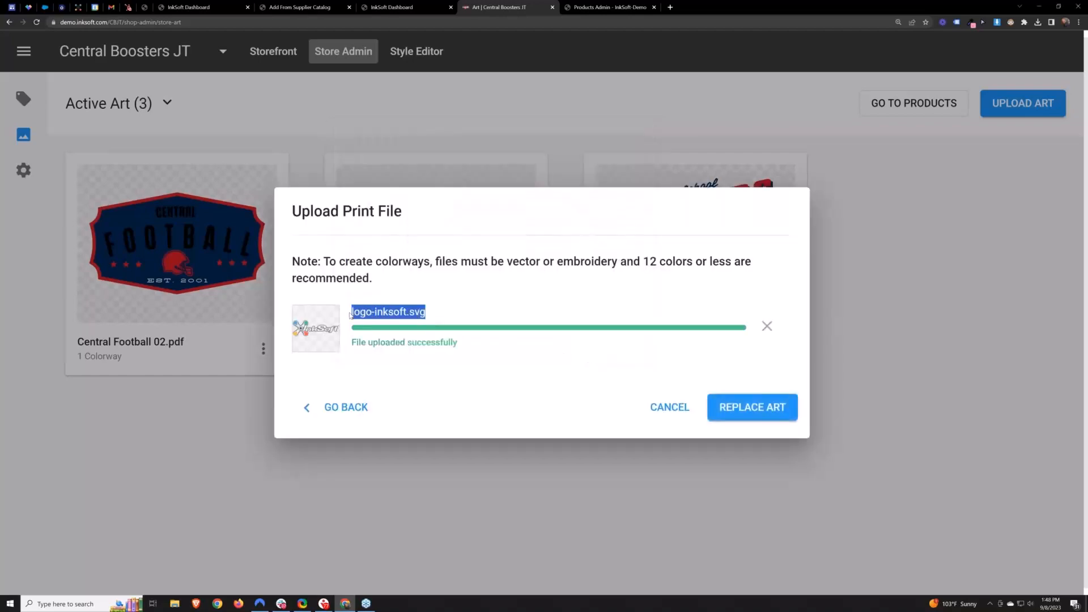
pyautogui.click(740, 414)
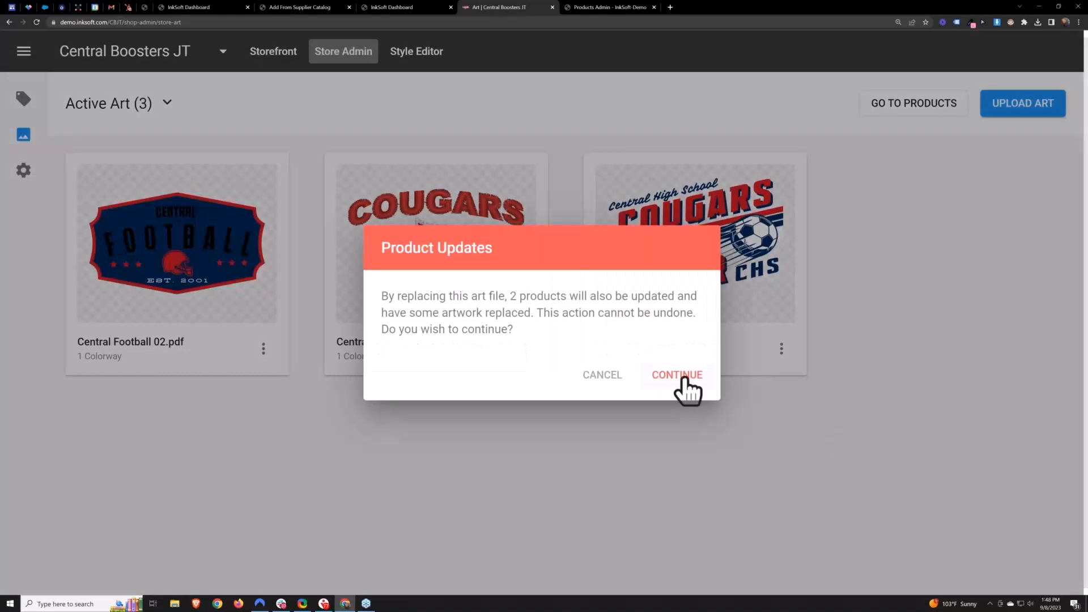
pyautogui.click(687, 391)
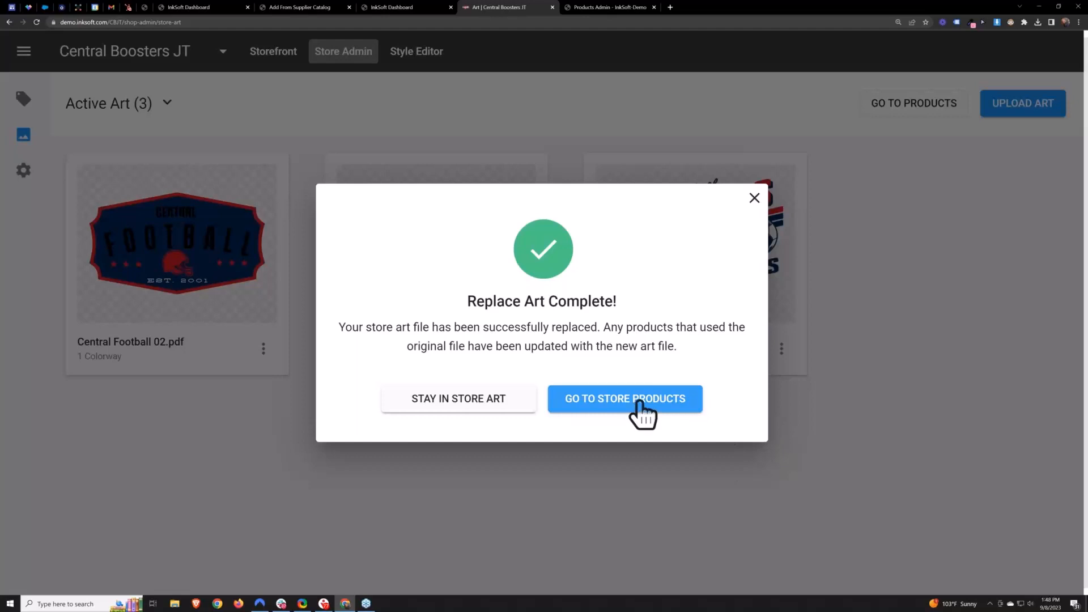
pyautogui.click(639, 402)
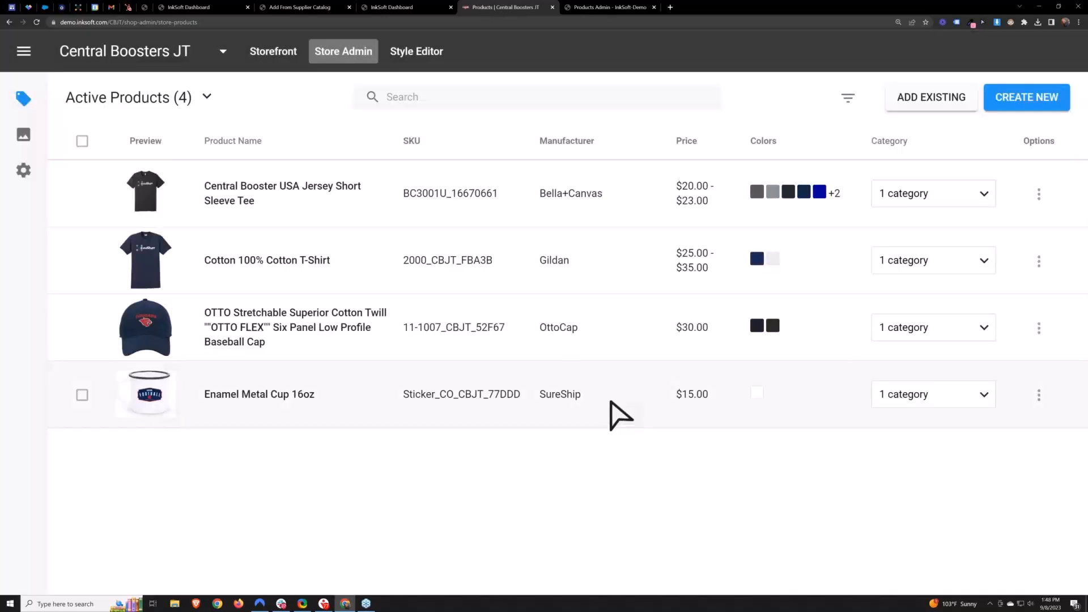
# - Open the Central Booster USA Jersey Short Sleeve Tee's design and styles editor and inspect the logo art's colorways
pyautogui.click(148, 198)
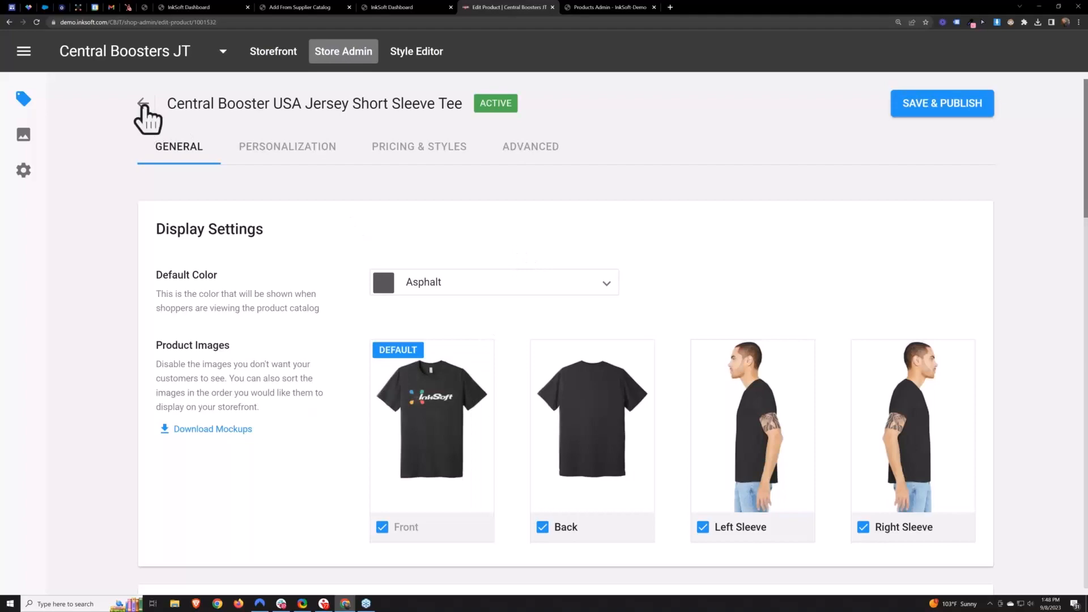
pyautogui.click(399, 149)
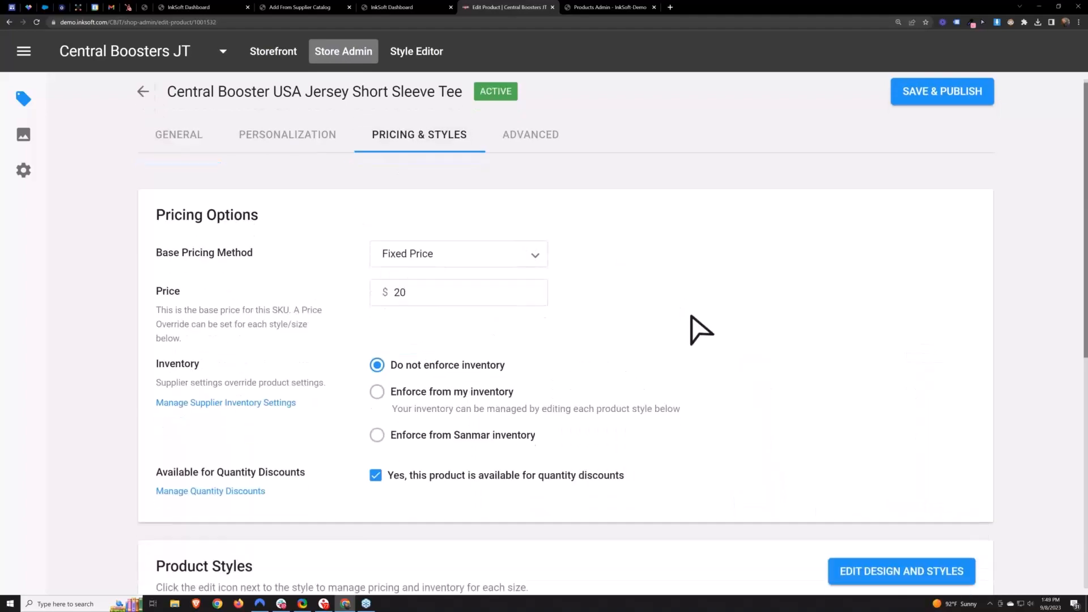
pyautogui.scroll(-4, 794, 340)
pyautogui.click(923, 356)
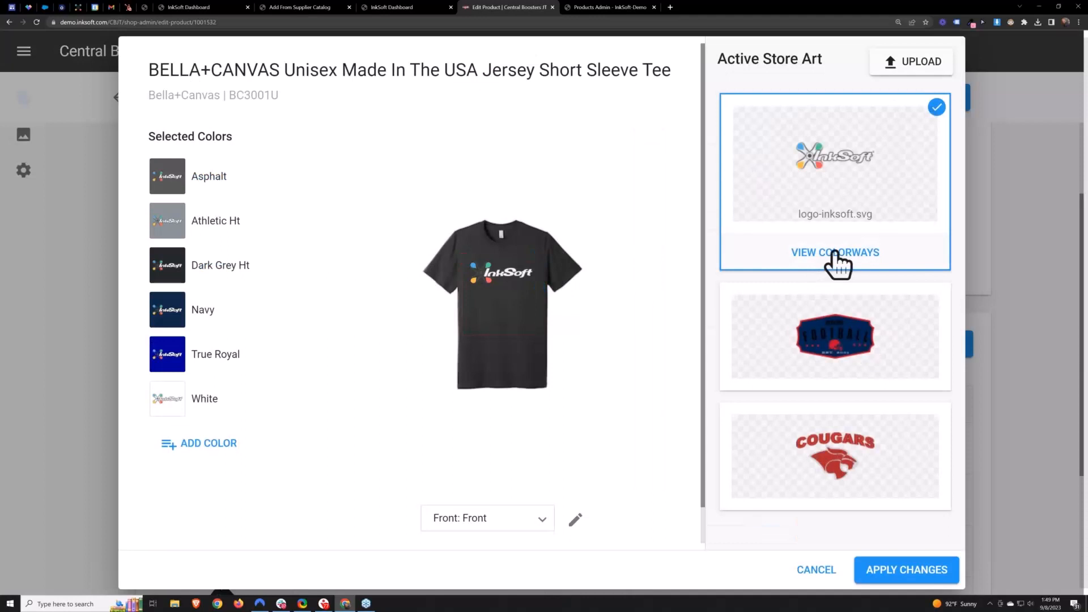
pyautogui.click(834, 252)
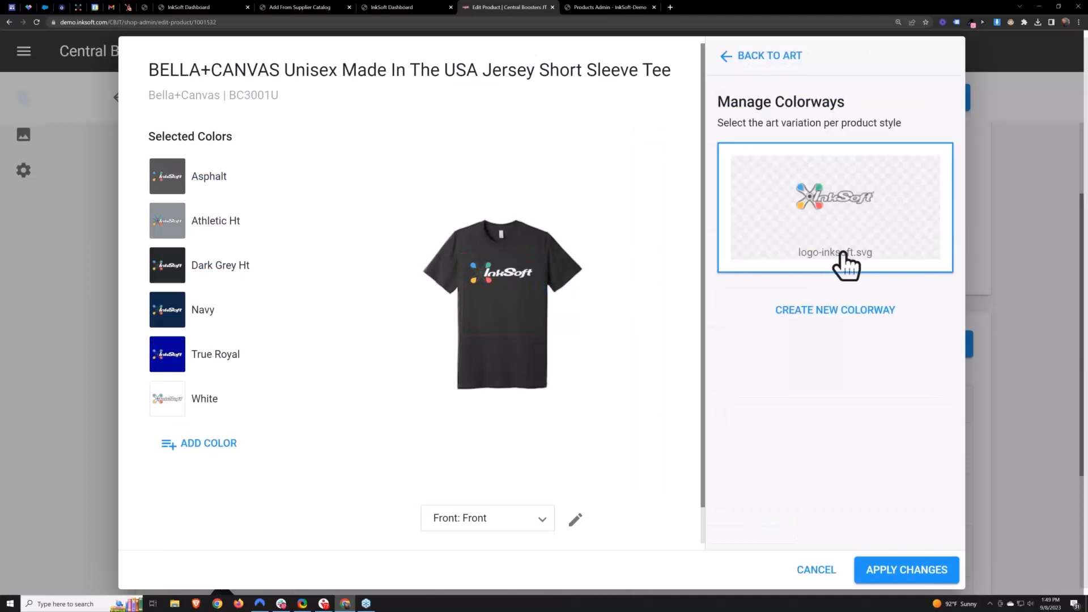
pyautogui.click(739, 56)
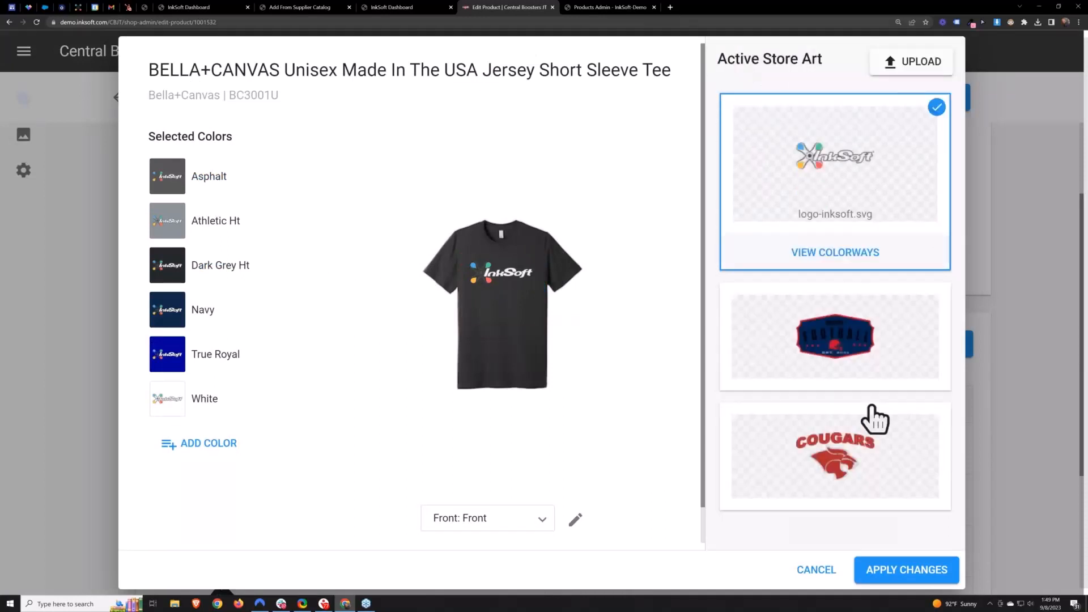
pyautogui.click(1004, 152)
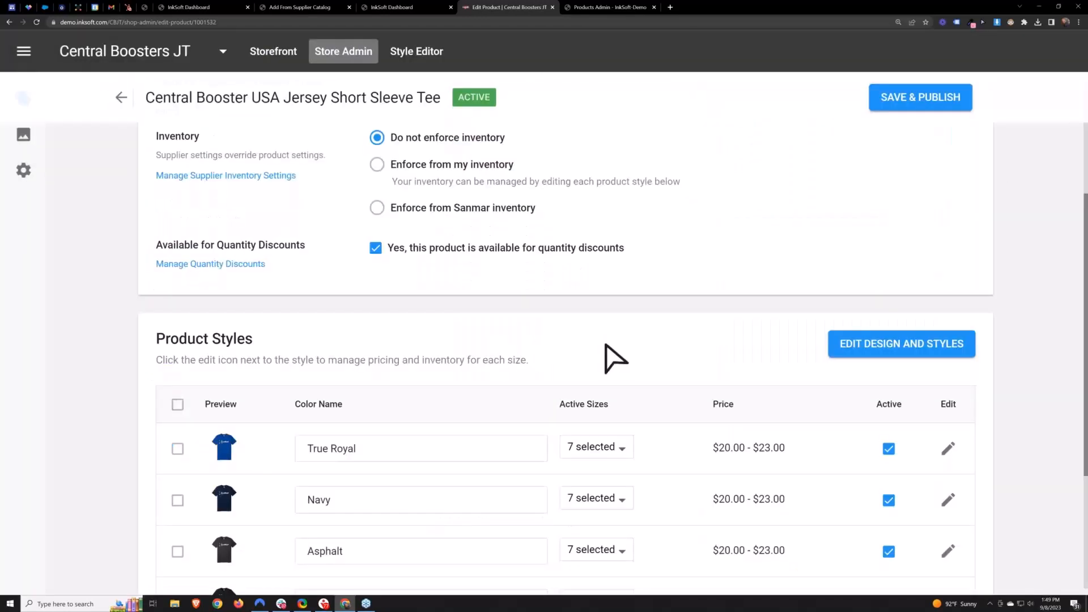
# - Create a new colorway for the tee's logo art, replacing its dark grey with #828181, and select the new colorway
pyautogui.scroll(4, 614, 348)
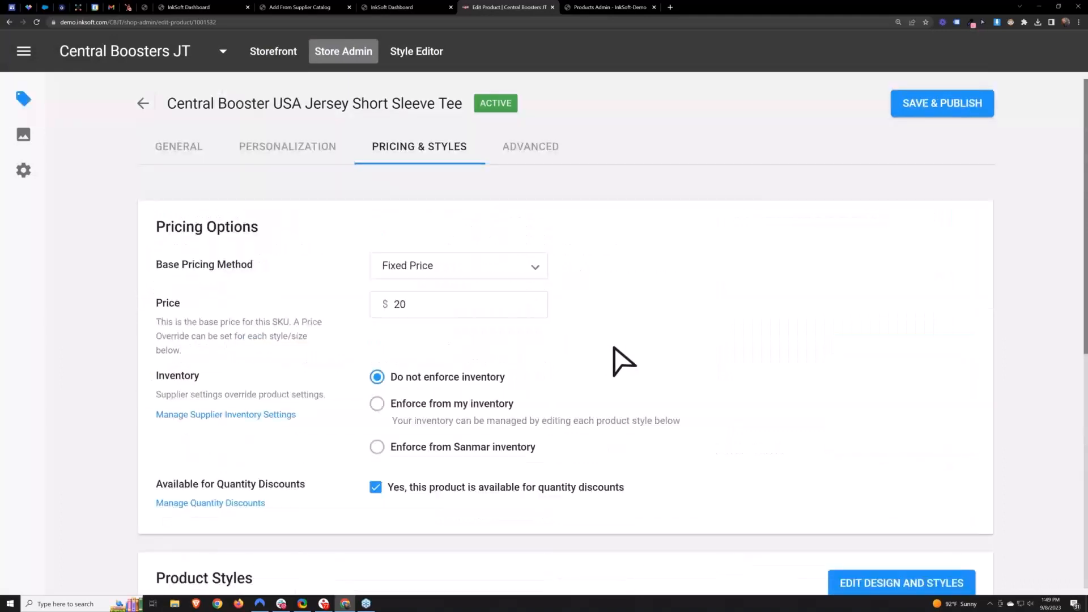
pyautogui.click(144, 103)
pyautogui.click(592, 368)
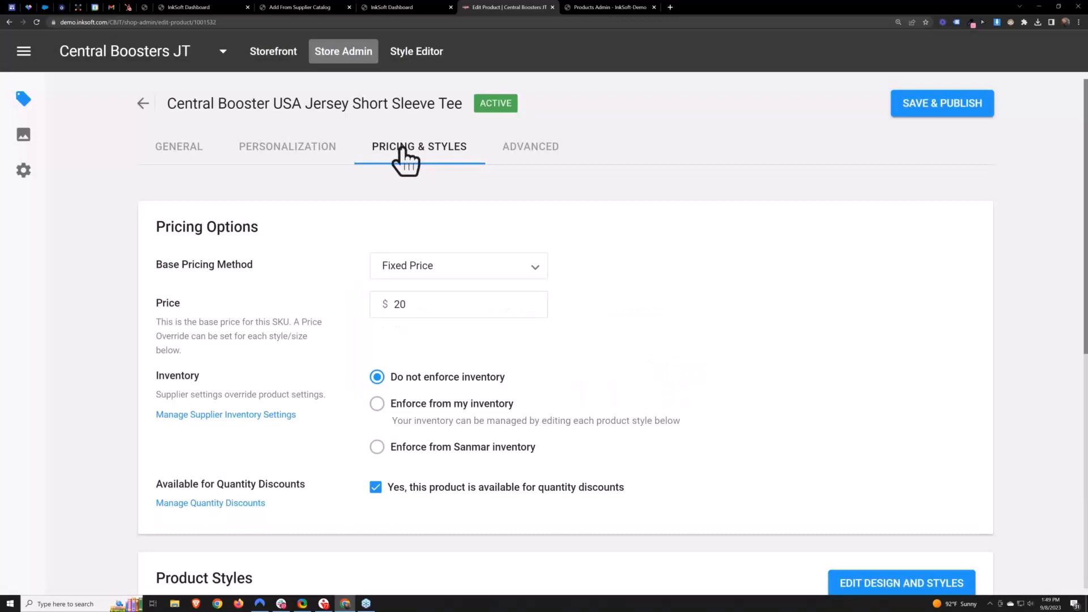
pyautogui.scroll(-4, 808, 323)
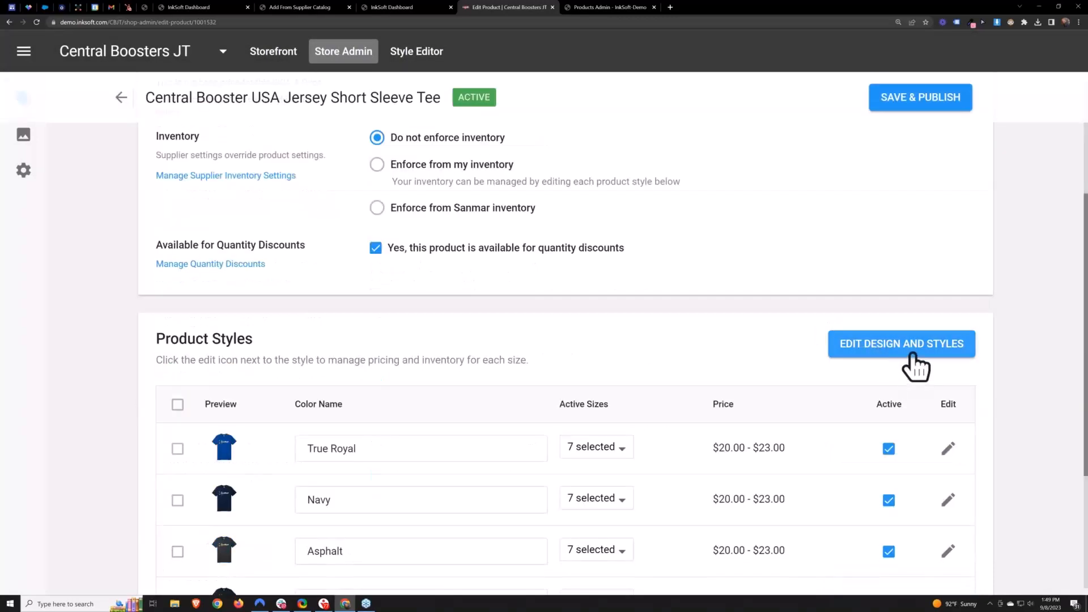
pyautogui.click(910, 355)
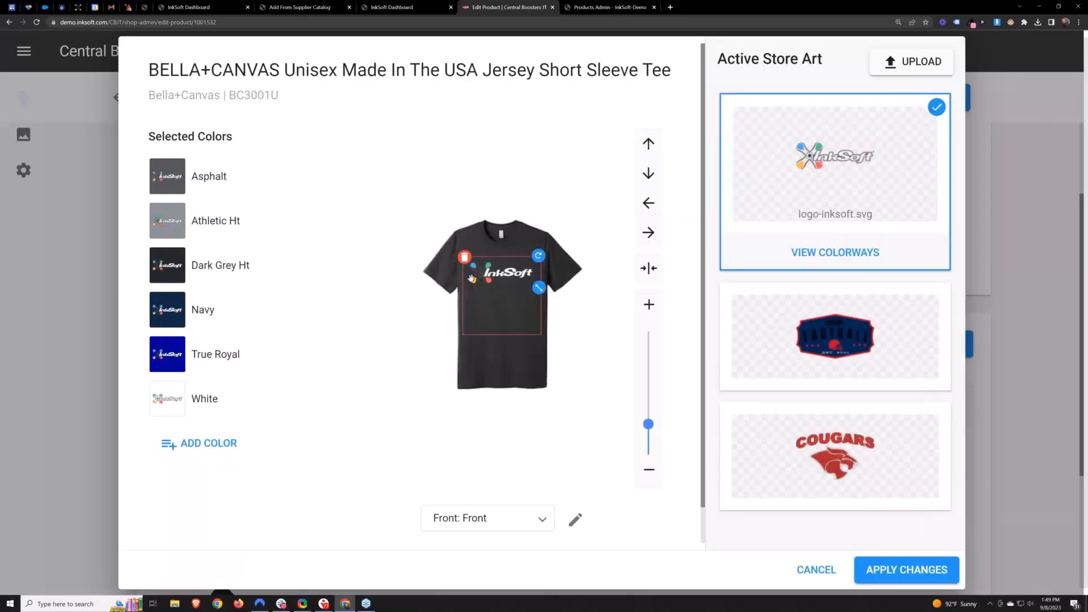
pyautogui.click(822, 255)
pyautogui.click(827, 311)
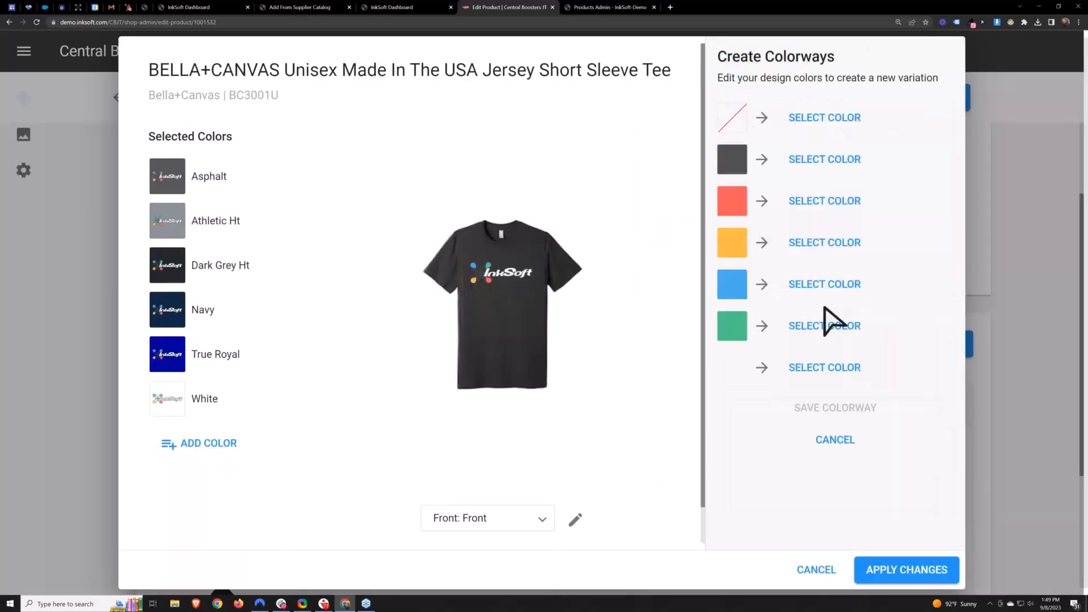
pyautogui.click(819, 160)
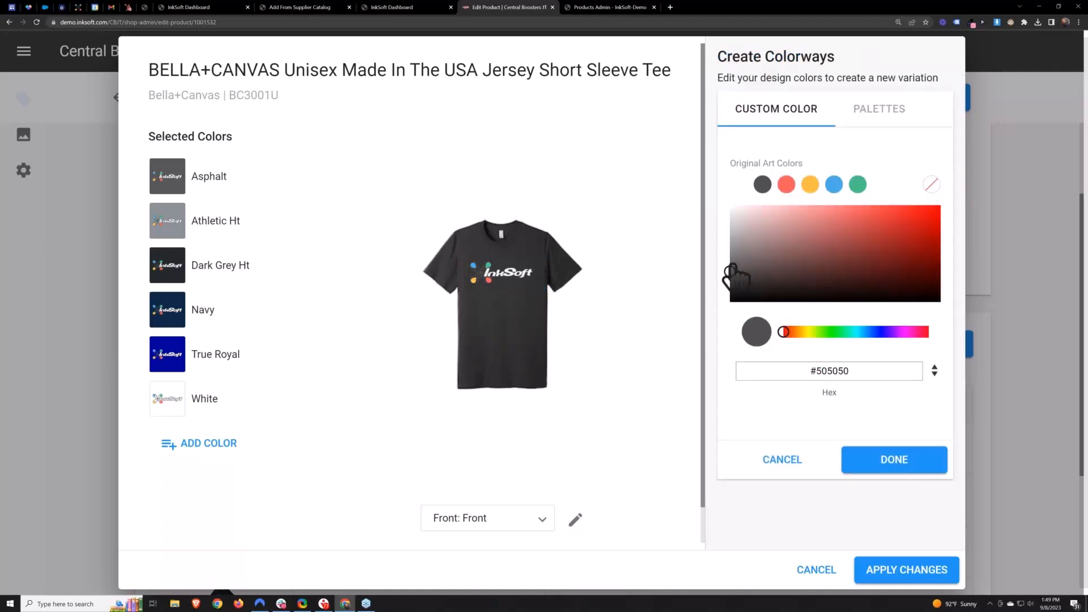
pyautogui.moveTo(730, 272)
pyautogui.mouseDown()
pyautogui.moveTo(731, 284)
pyautogui.moveTo(732, 253)
pyautogui.mouseUp()
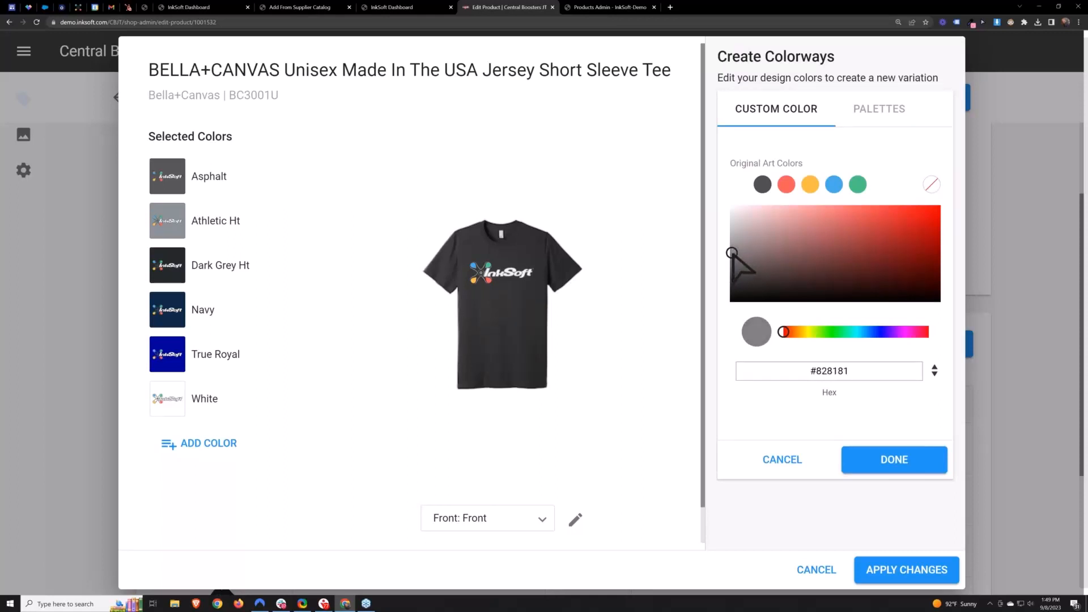
pyautogui.click(892, 460)
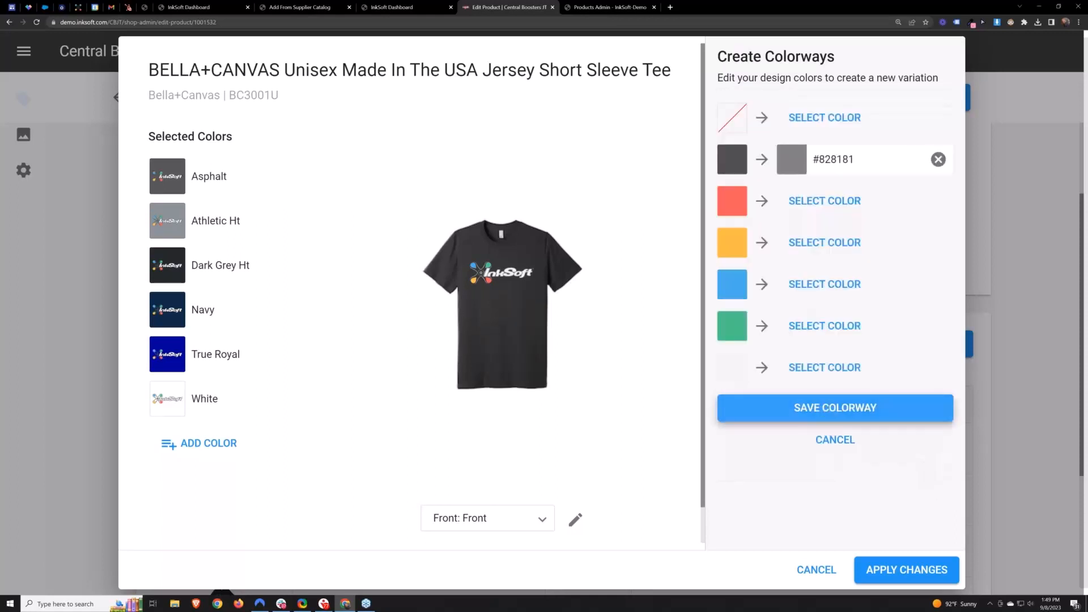
pyautogui.click(833, 408)
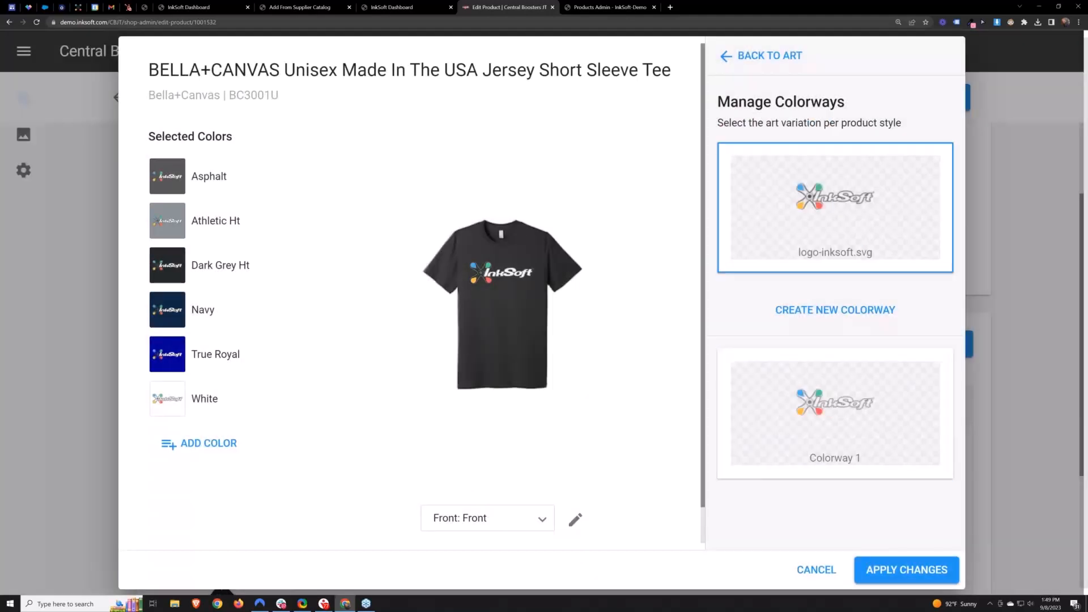
pyautogui.click(748, 418)
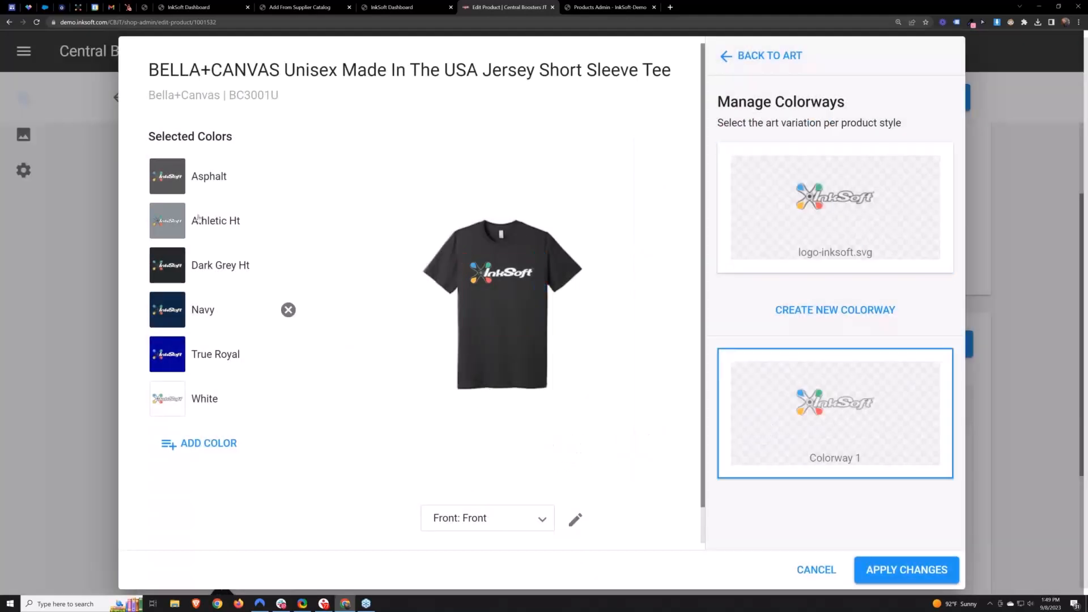
# - Assign the new colorway to the Asphalt style, apply the changes, and save and publish the tee
pyautogui.click(203, 185)
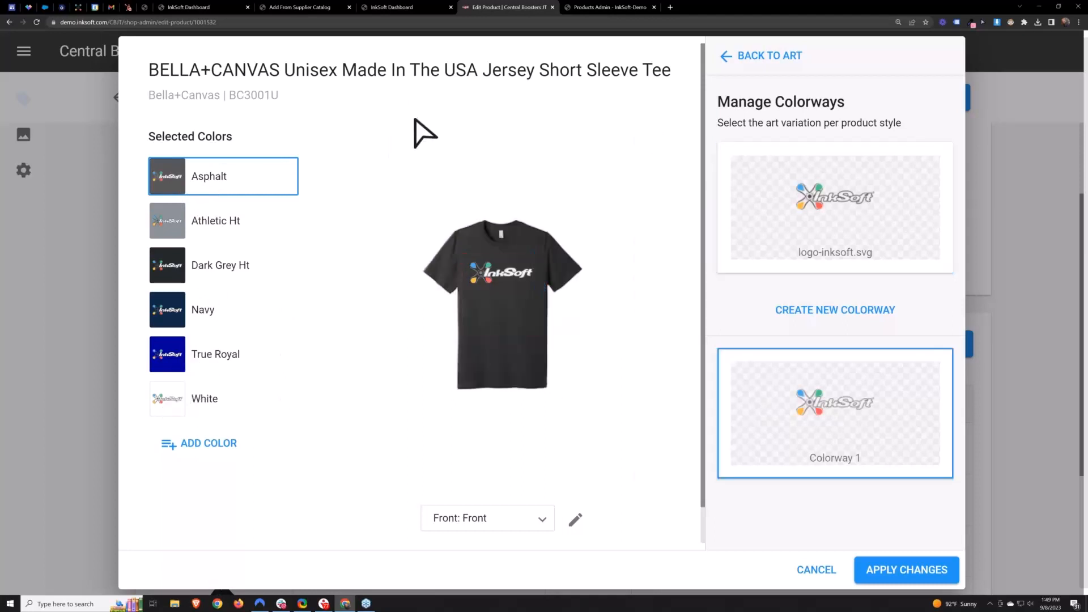
pyautogui.click(910, 573)
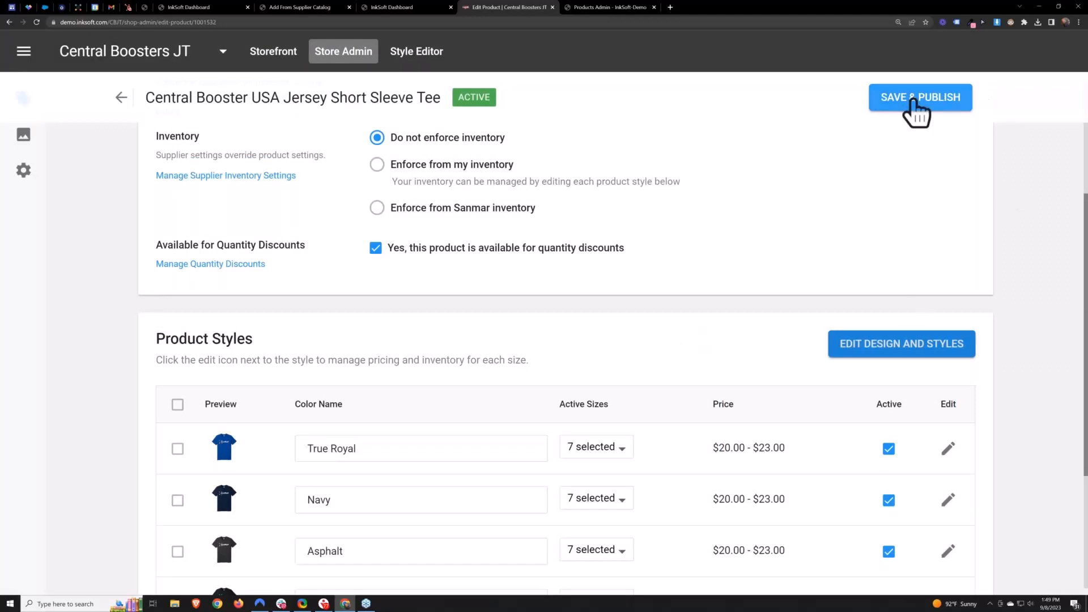
pyautogui.click(913, 100)
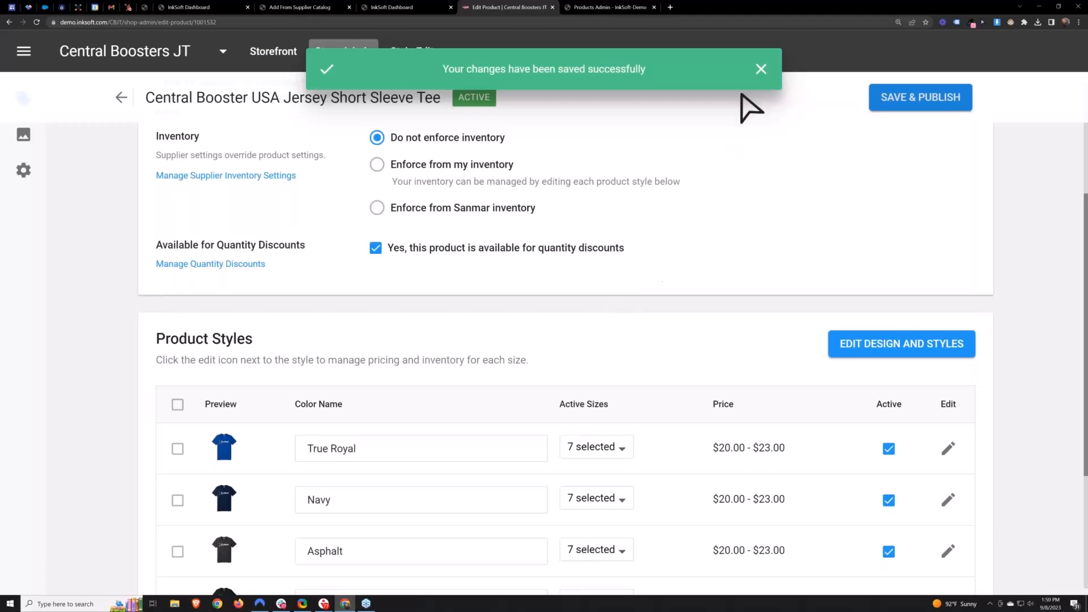
pyautogui.click(761, 69)
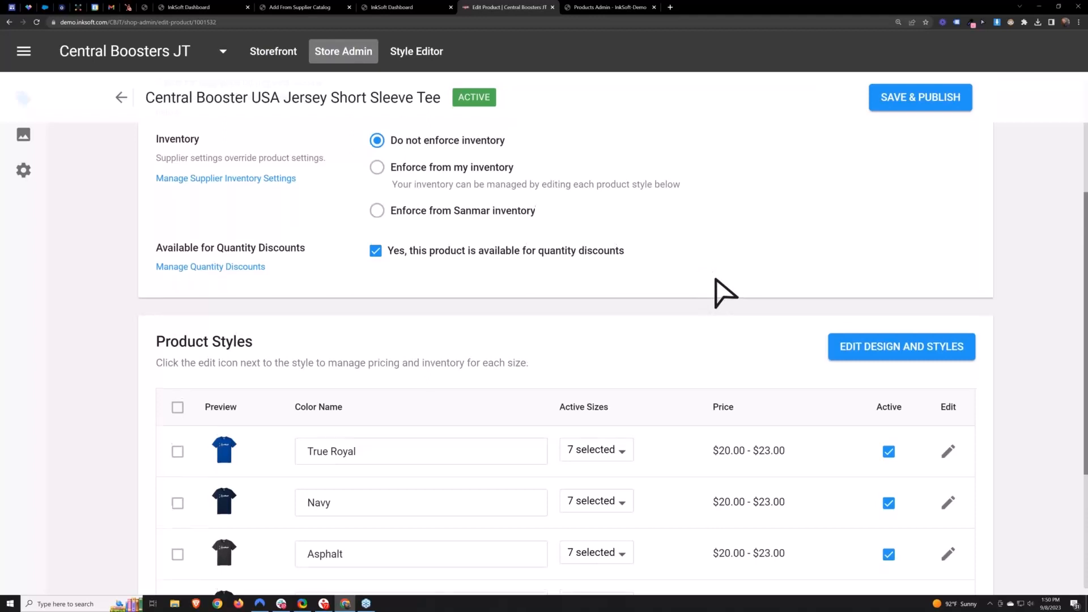
# - Return from the tee's edit page to the store's product list
pyautogui.scroll(2, 725, 292)
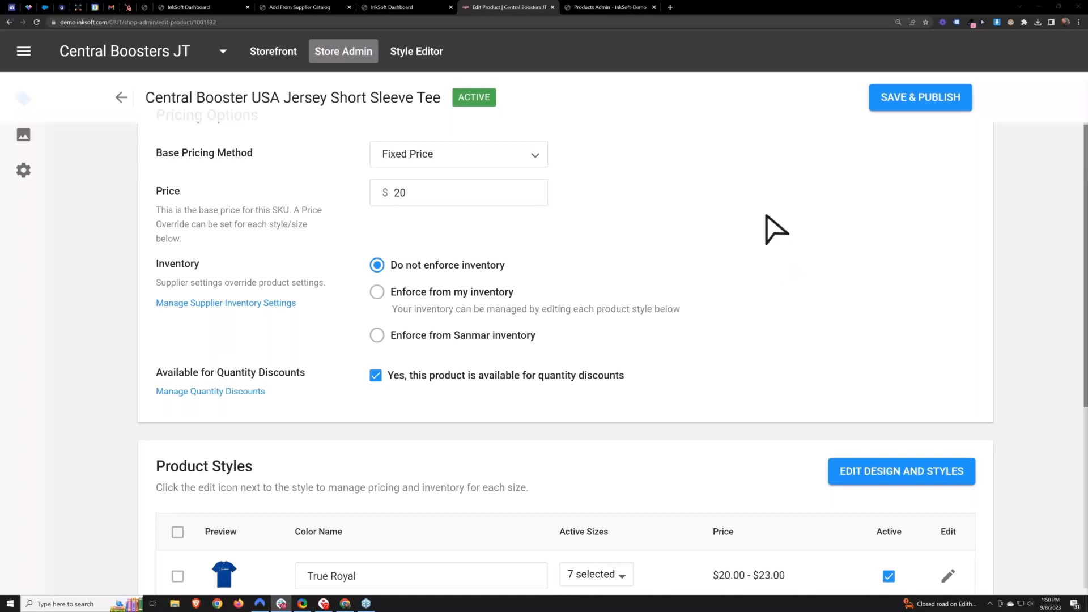
pyautogui.scroll(3, 693, 221)
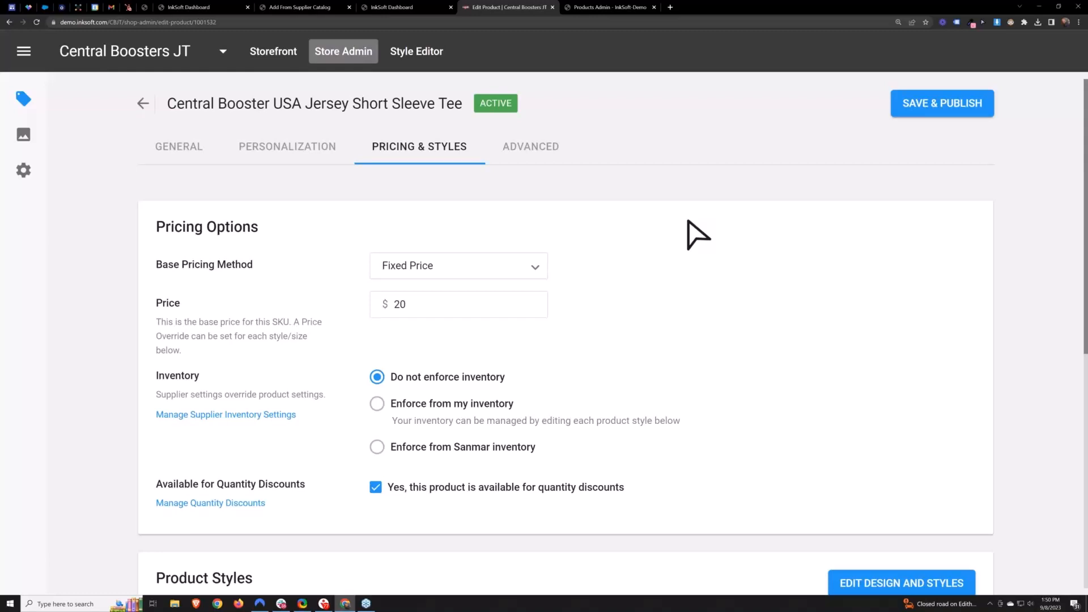
pyautogui.click(143, 103)
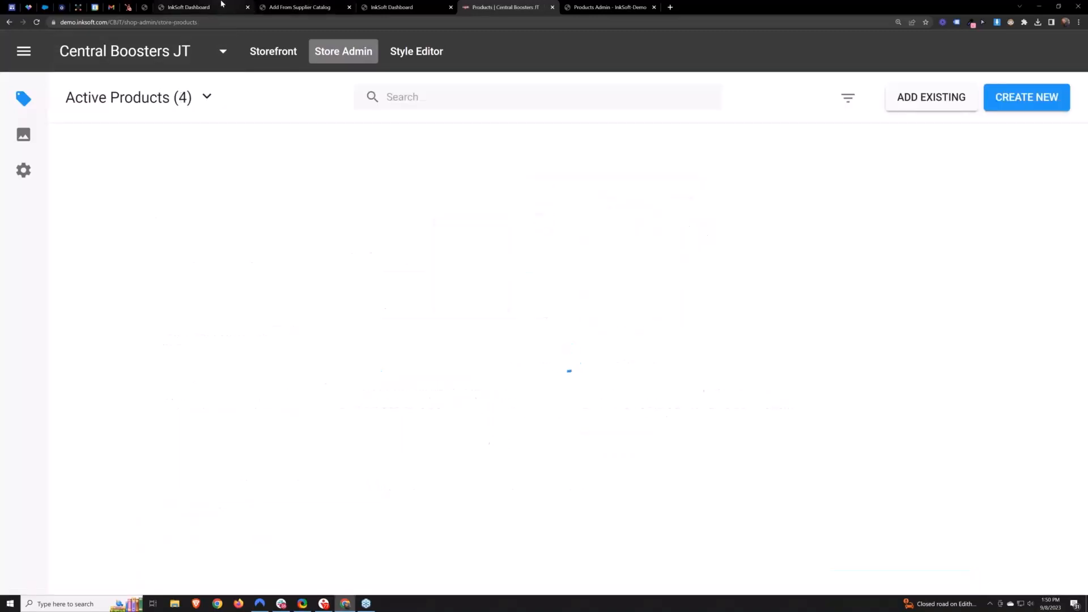
# - Open the admin portal's active stores list in a new browser tab
pyautogui.click(221, 4)
pyautogui.moveTo(150, 105)
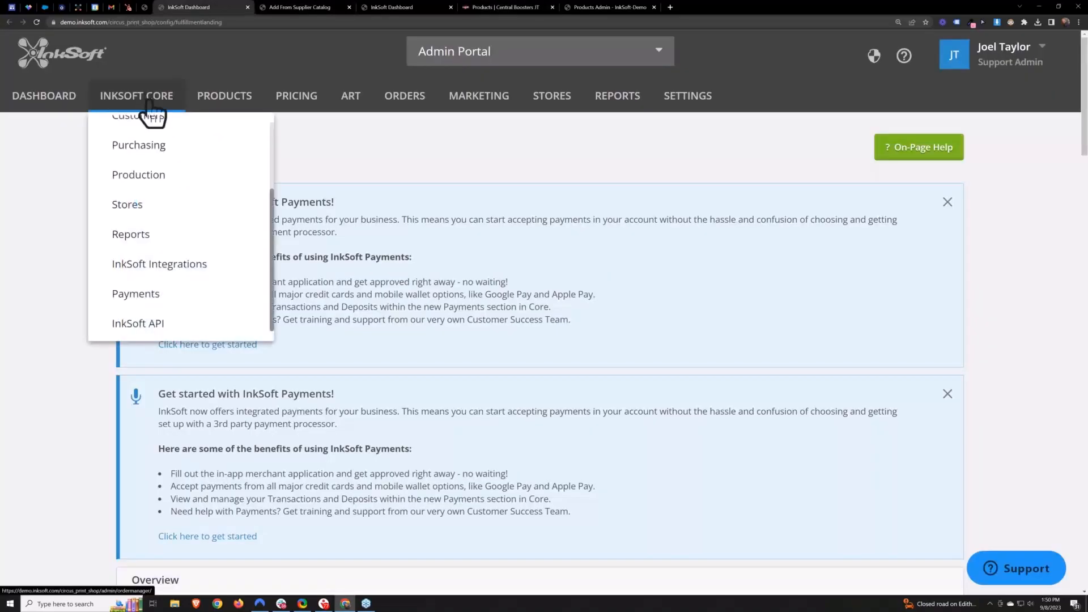
pyautogui.scroll(4, 165, 272)
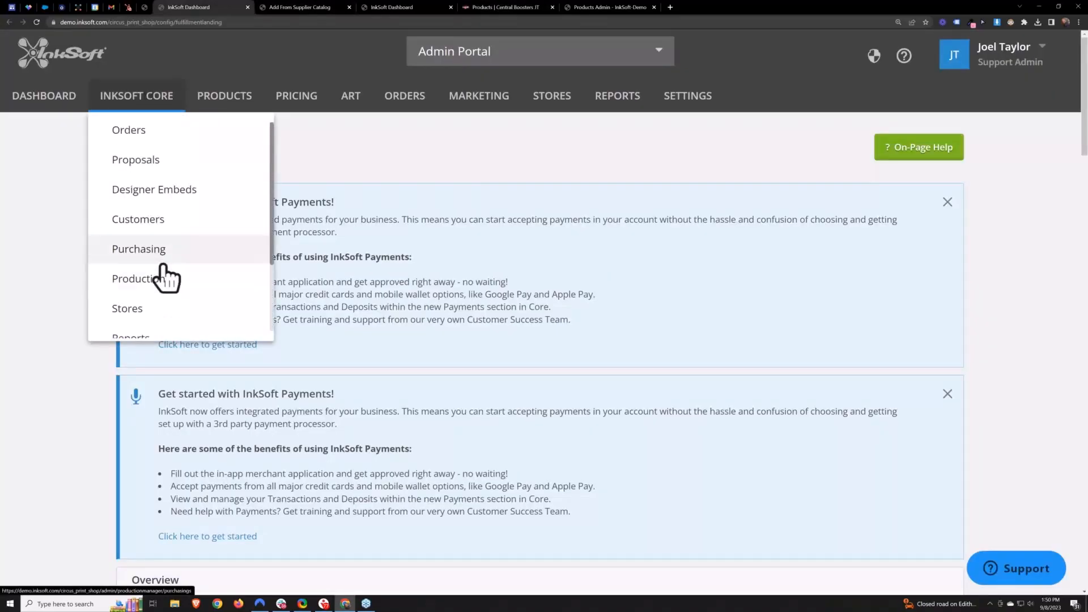
pyautogui.scroll(-3, 164, 278)
pyautogui.middleClick(148, 228)
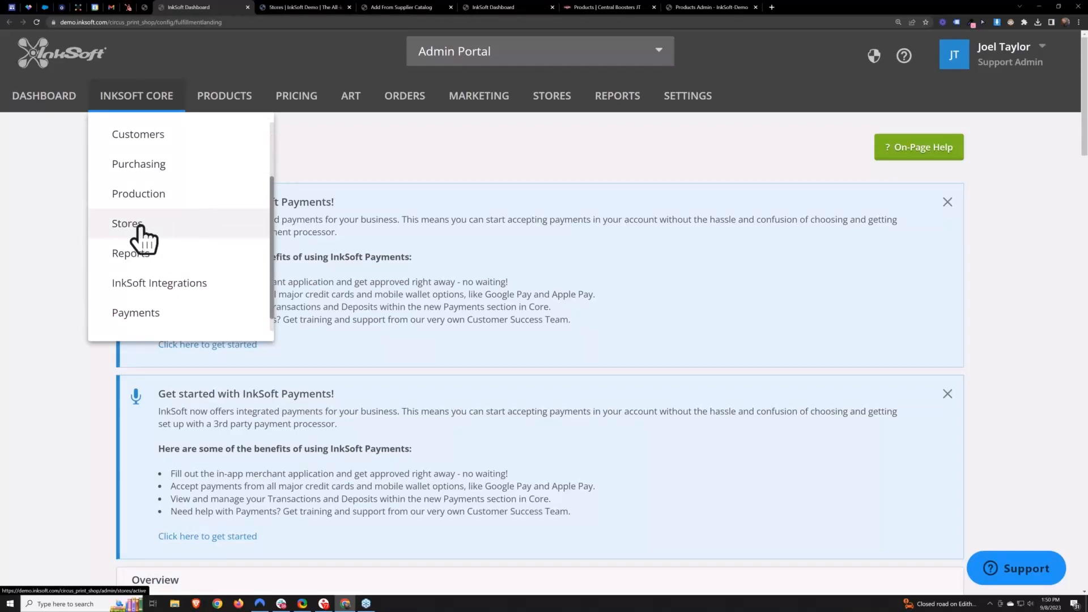
pyautogui.click(300, 6)
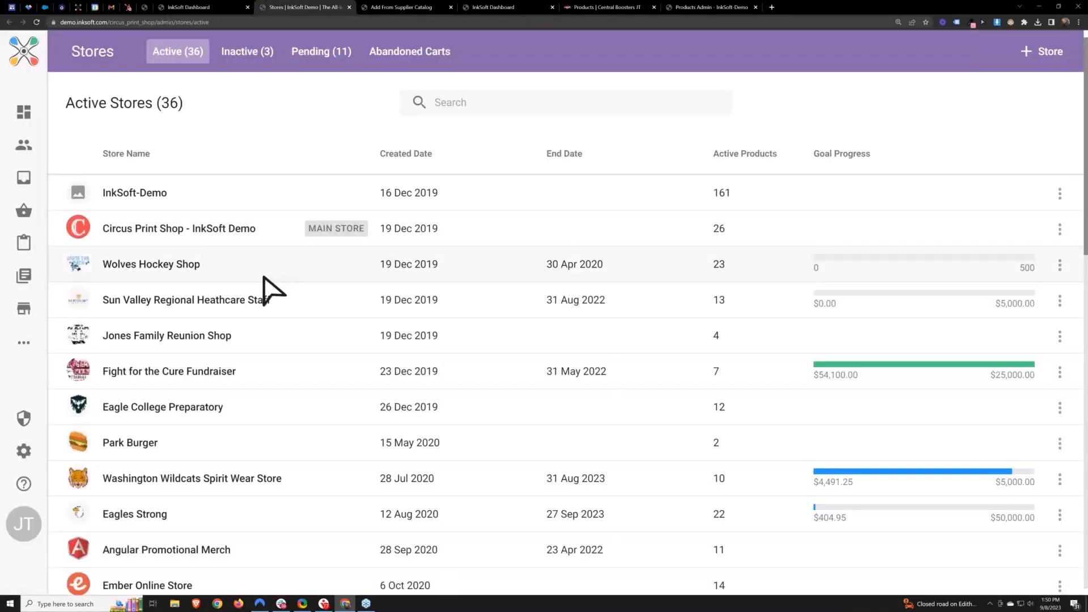
# - Search the stores for central and start cloning the Central Boosters store
pyautogui.click(505, 108)
pyautogui.write('central')
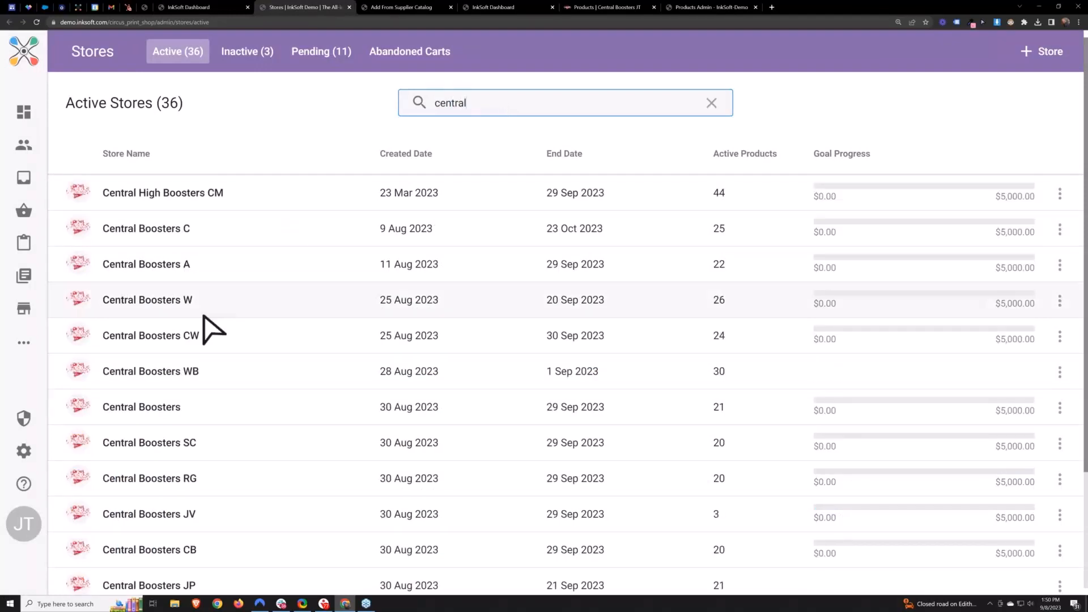
pyautogui.moveTo(196, 410); pyautogui.dragTo(99, 412)
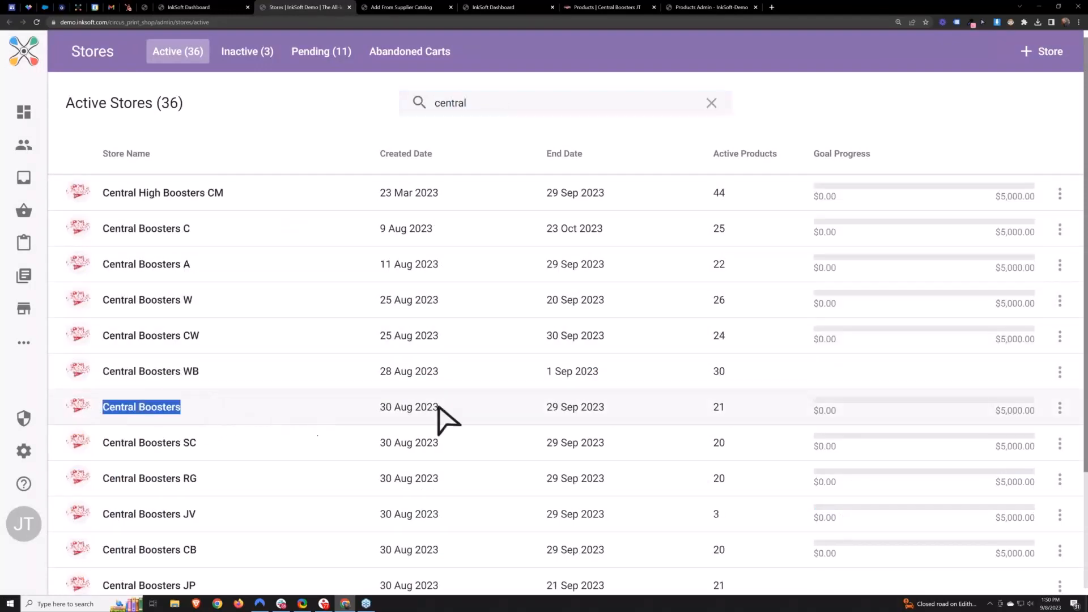
pyautogui.click(1060, 408)
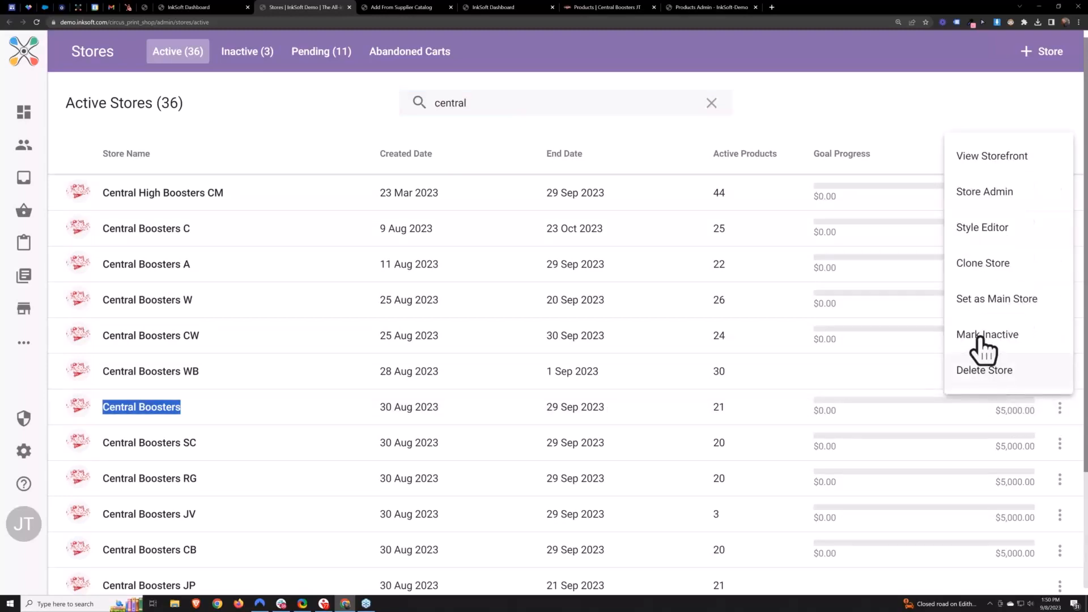
pyautogui.click(978, 265)
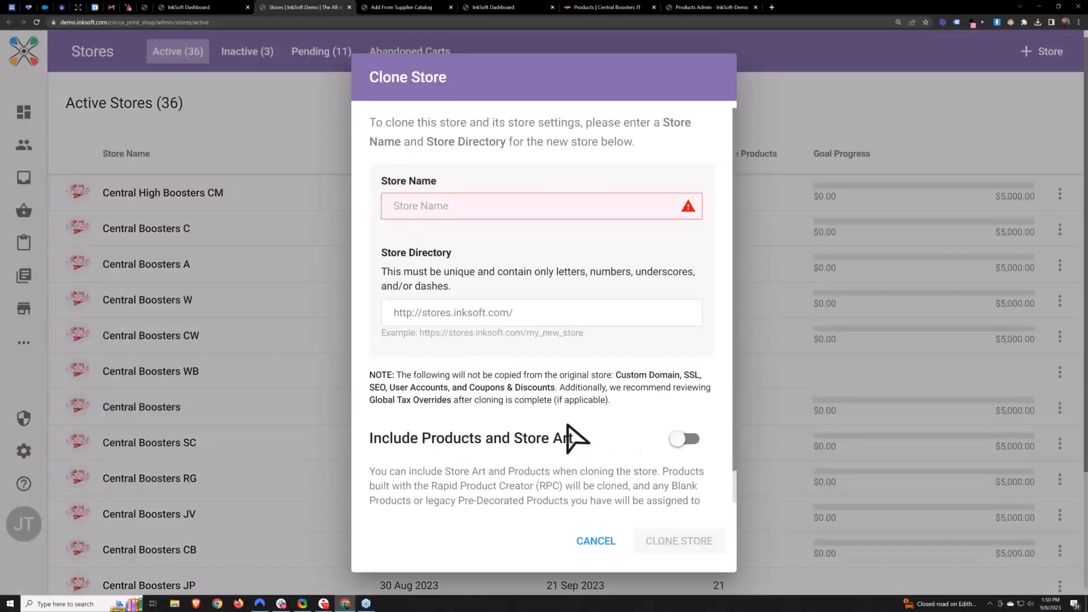
# - Enable including products and store art in the clone
pyautogui.moveTo(568, 426); pyautogui.dragTo(371, 441)
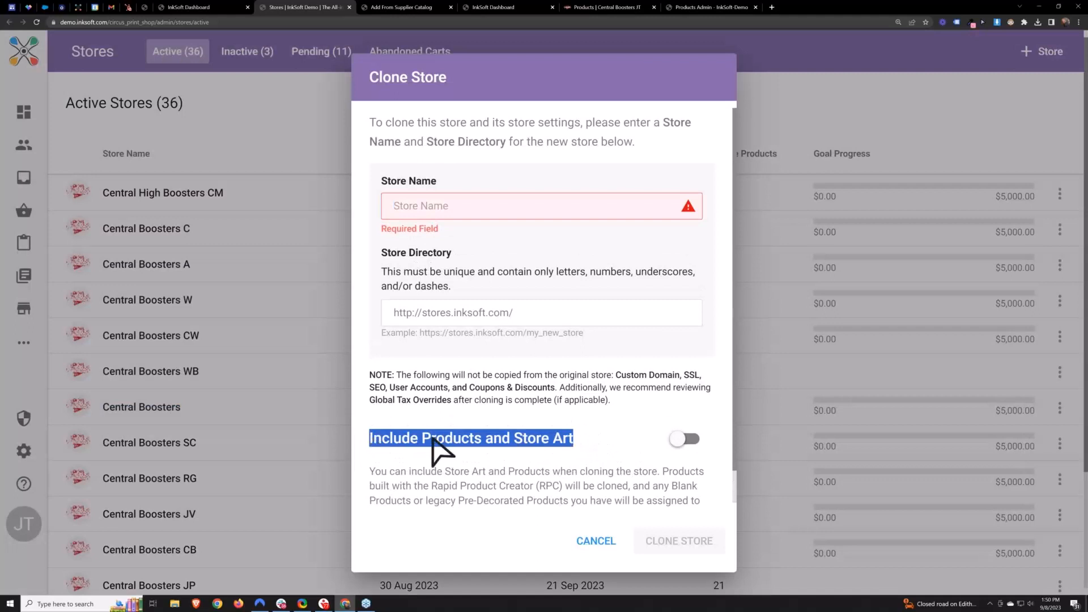
pyautogui.click(691, 439)
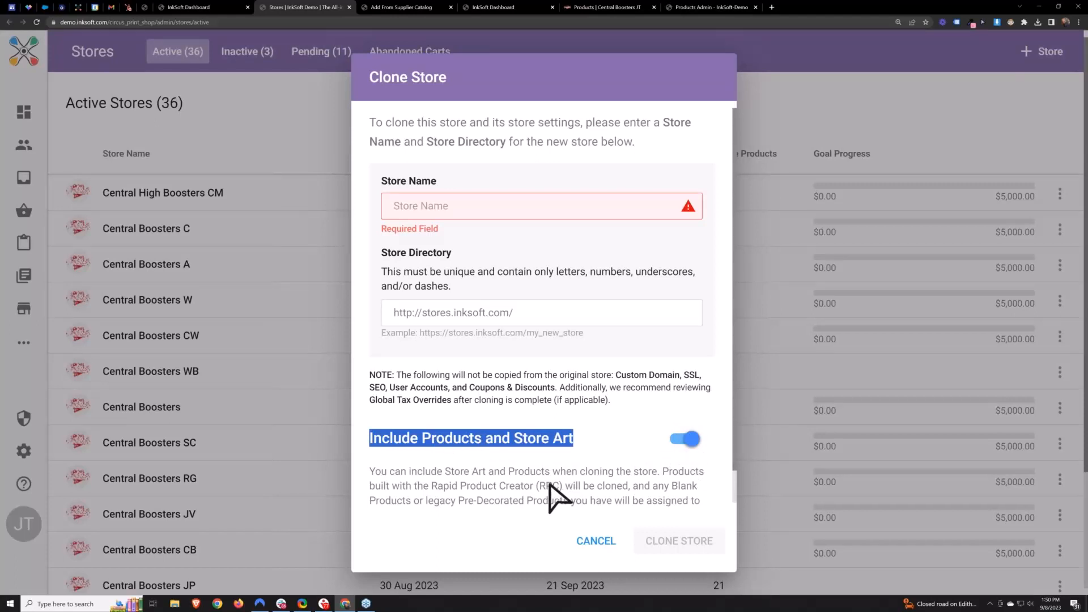
pyautogui.click(479, 499)
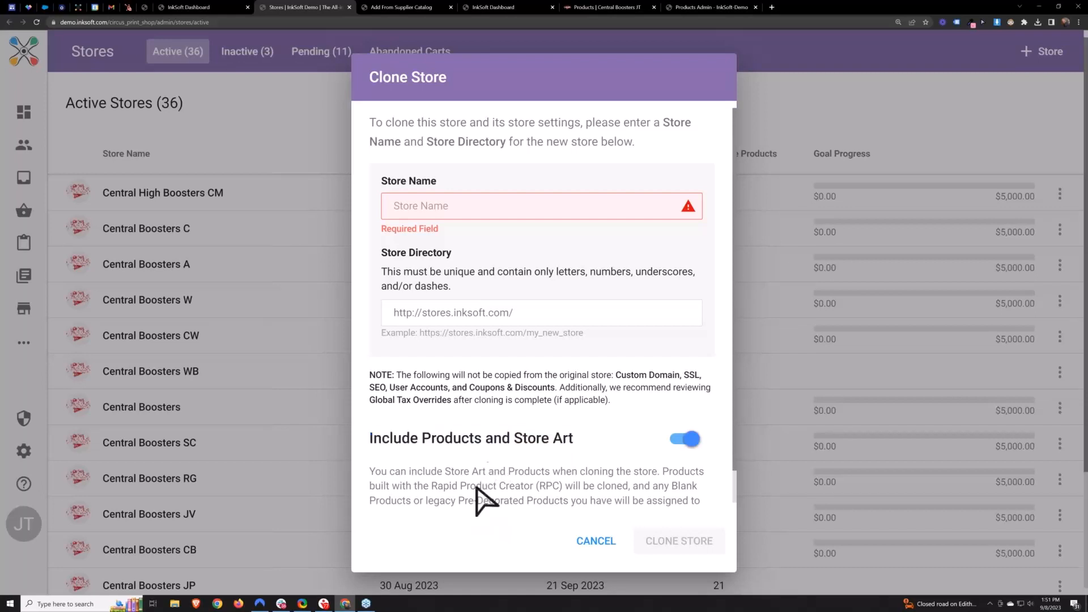
# - Name the clone Central Boosters 1st Clone with store directory CBFC and clone the store
pyautogui.click(469, 197)
pyautogui.write('Central Boosters')
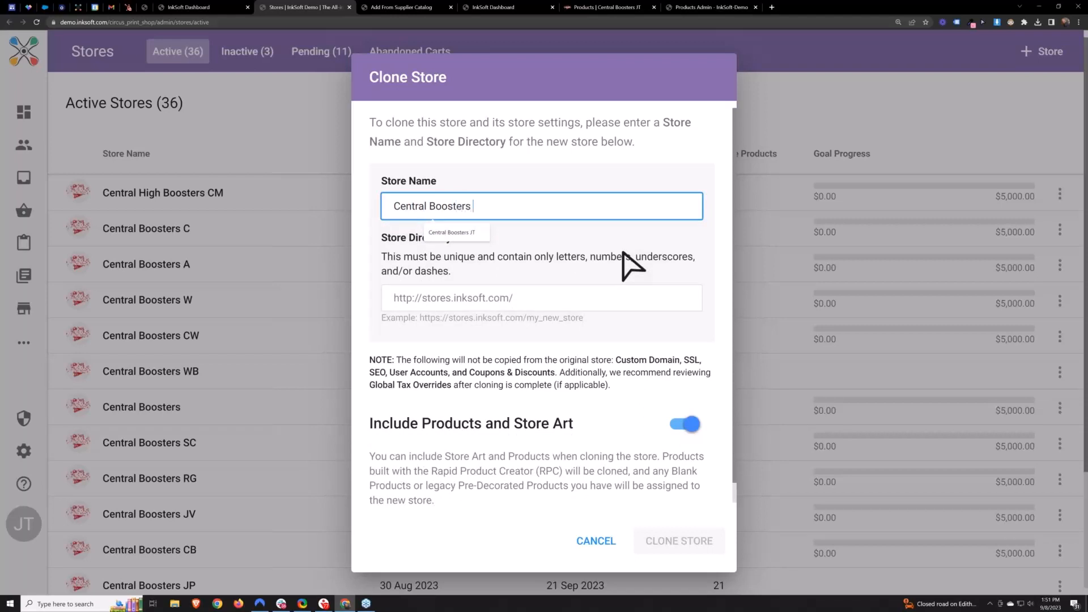
pyautogui.write(' 1 st Clone')
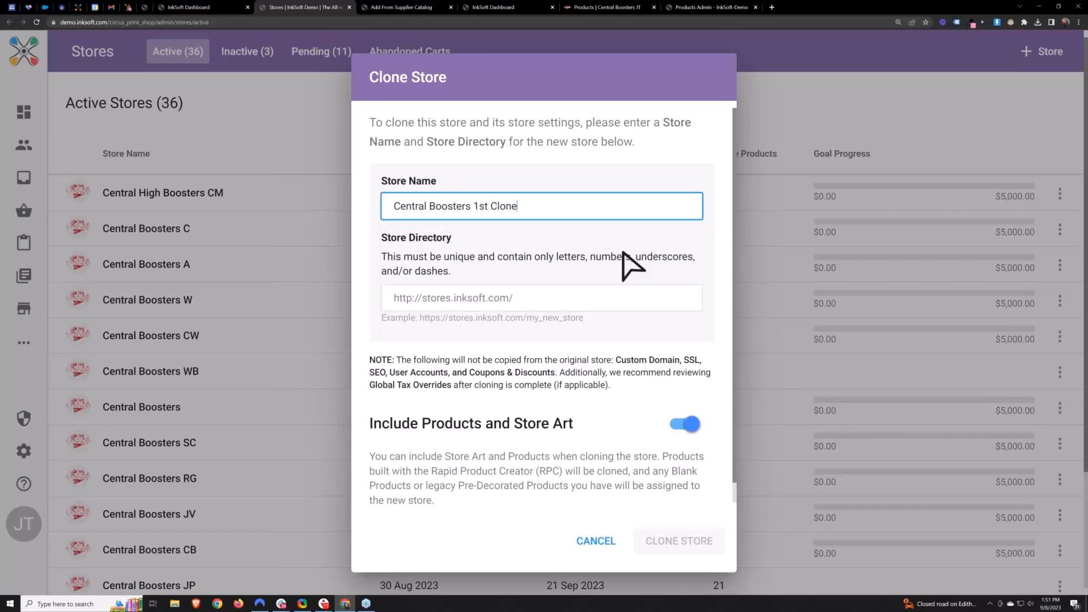
pyautogui.click(582, 299)
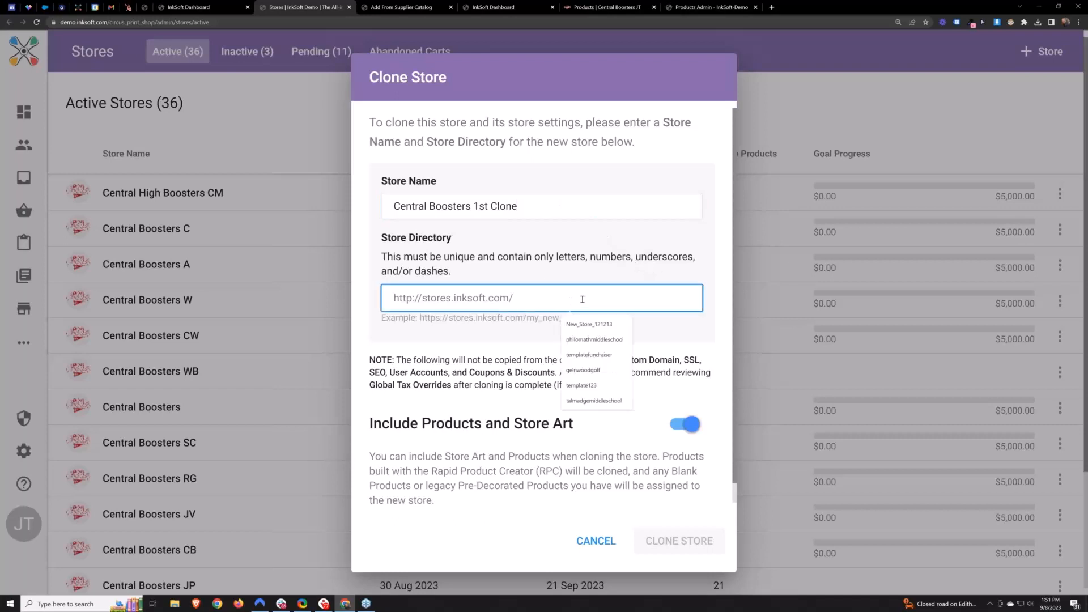
pyautogui.write('CBFC')
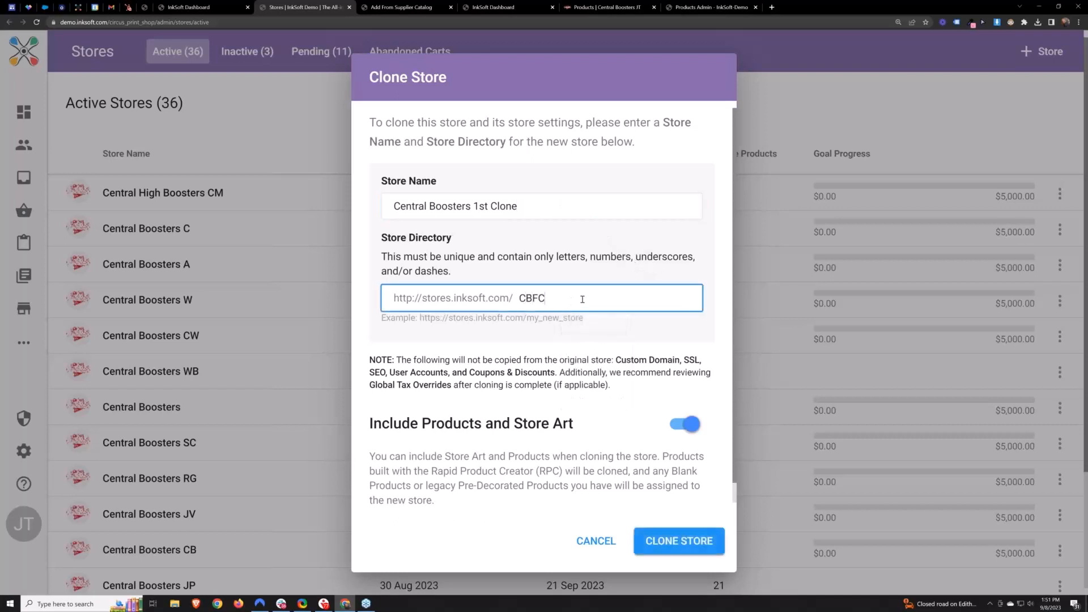
pyautogui.click(596, 367)
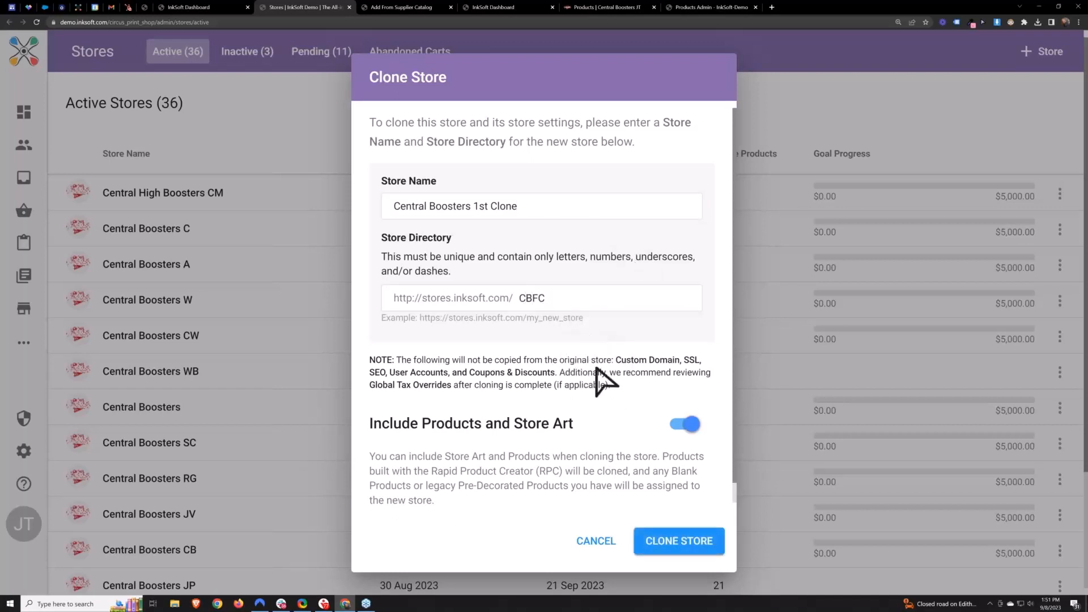
pyautogui.click(681, 539)
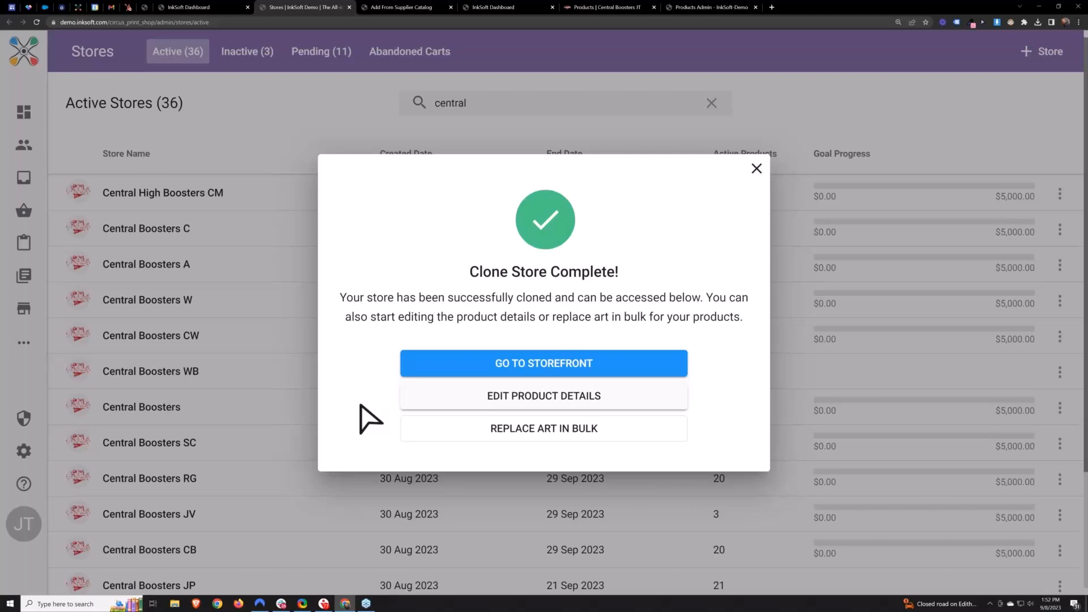
# - In the clone's store art, replace Central Soccer 01 PDF.pdf with logo-inksoft.svg uploaded as a print file
pyautogui.click(540, 436)
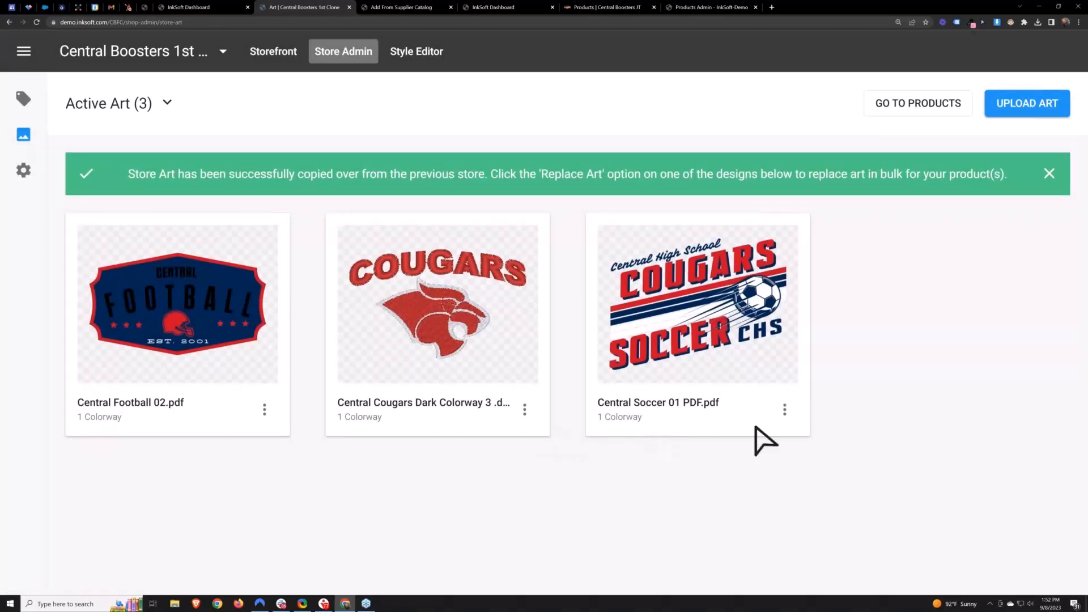
pyautogui.click(1049, 174)
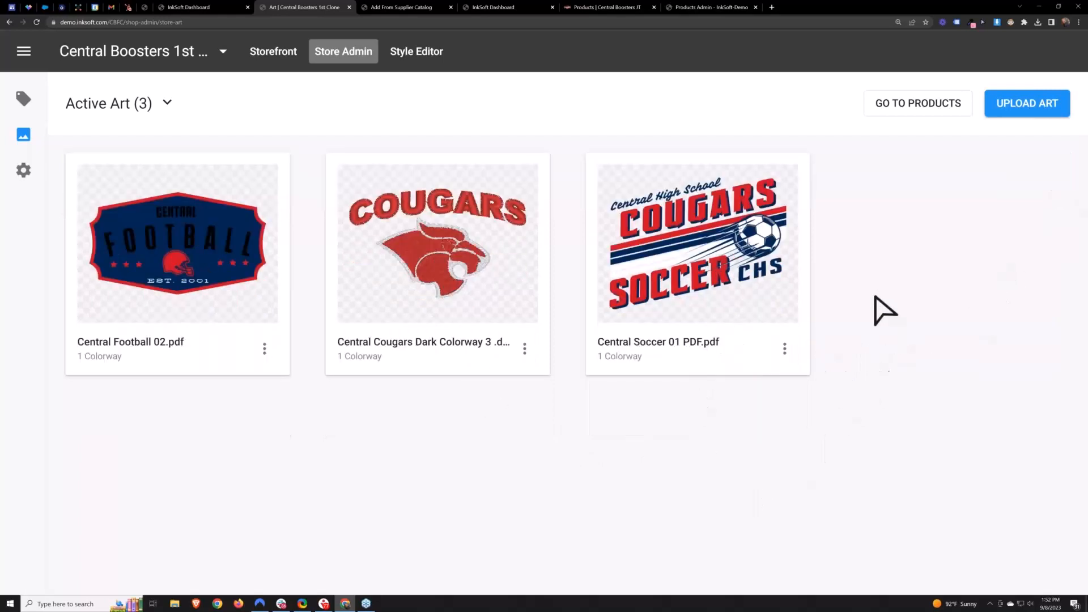
pyautogui.click(784, 348)
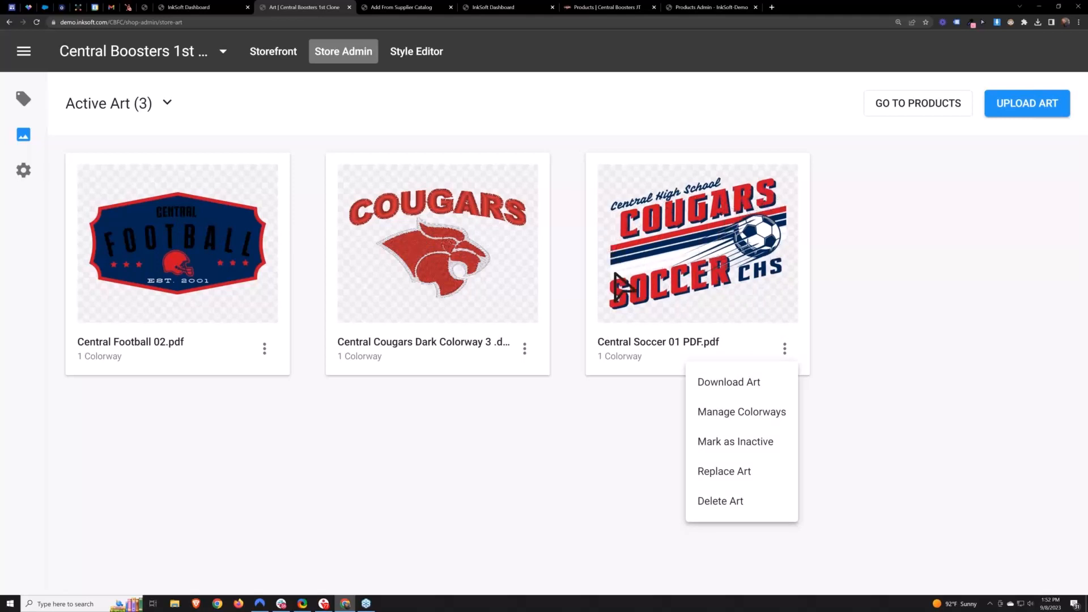
pyautogui.click(886, 415)
pyautogui.click(785, 349)
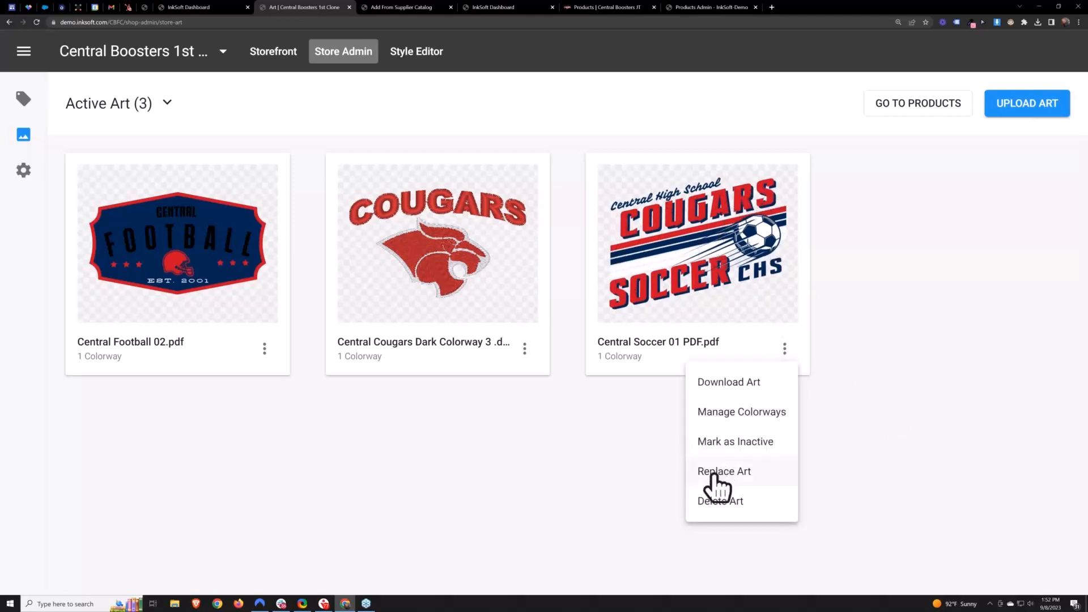
pyautogui.click(715, 476)
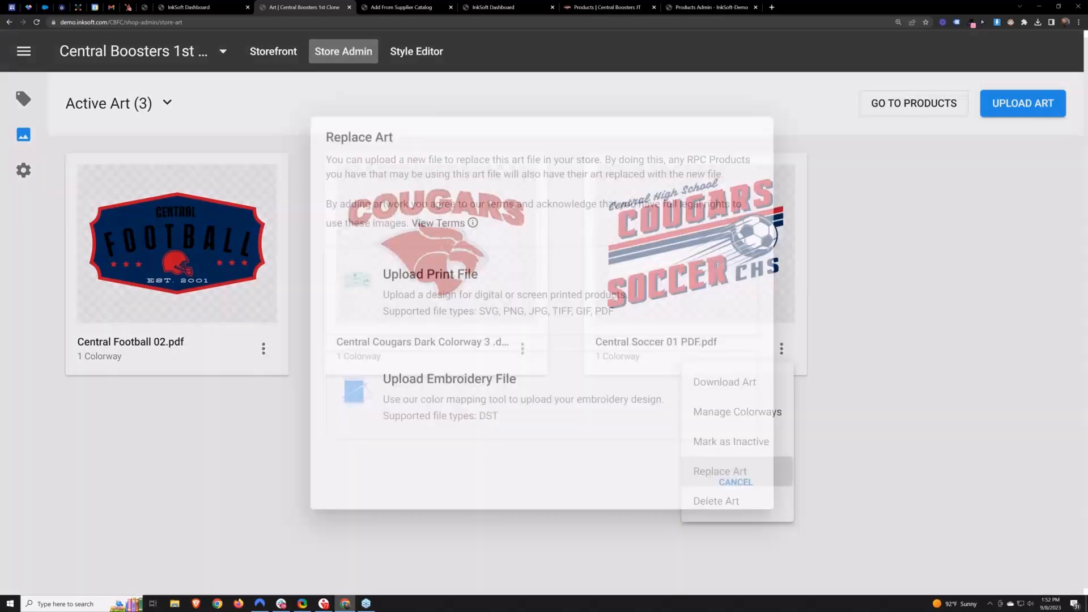
pyautogui.click(432, 274)
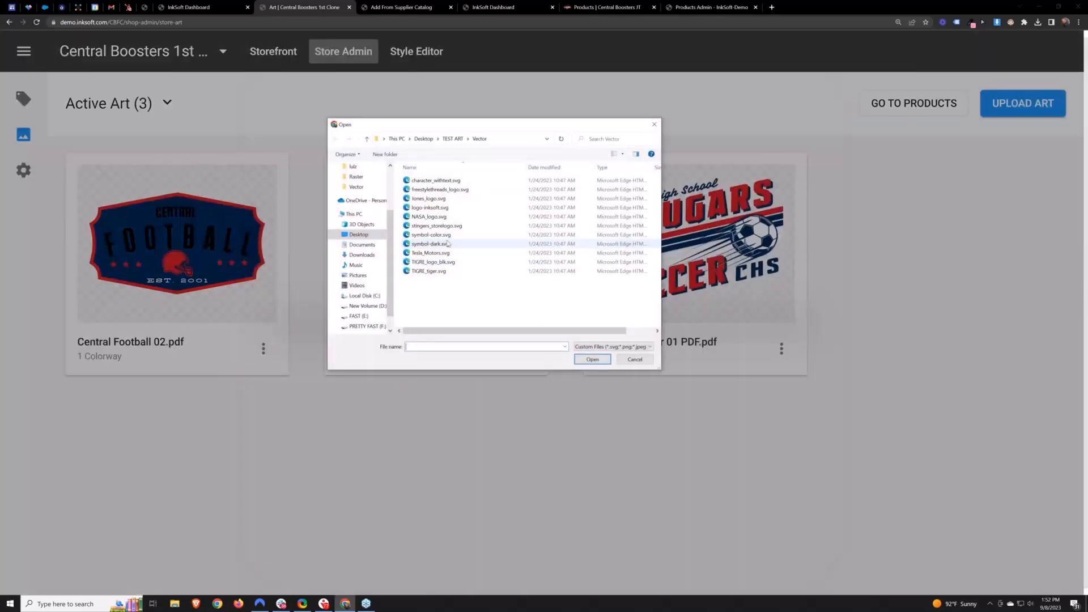
pyautogui.click(450, 209)
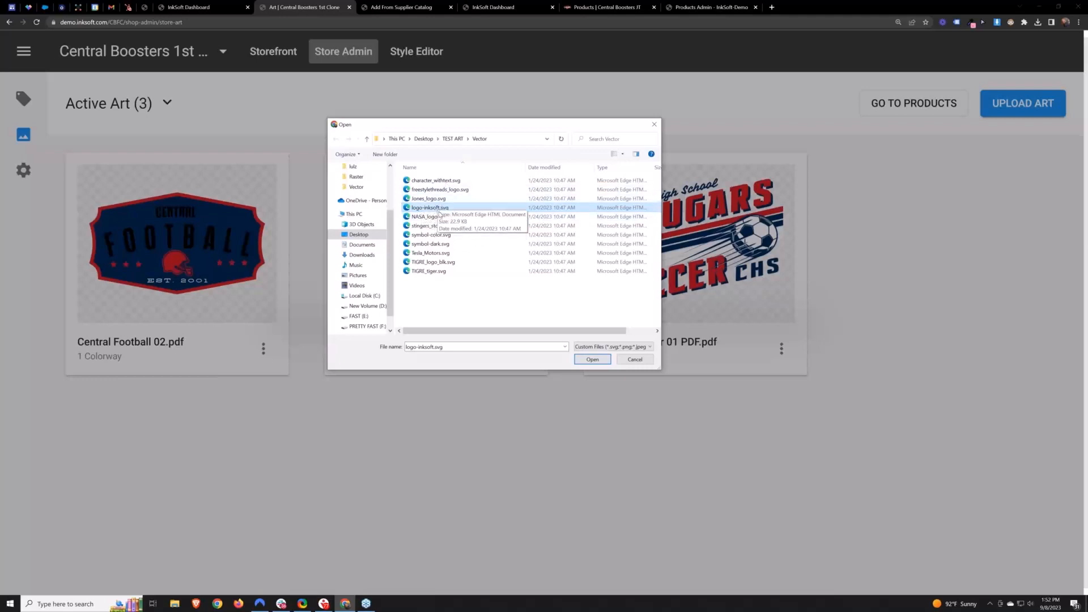
pyautogui.click(591, 360)
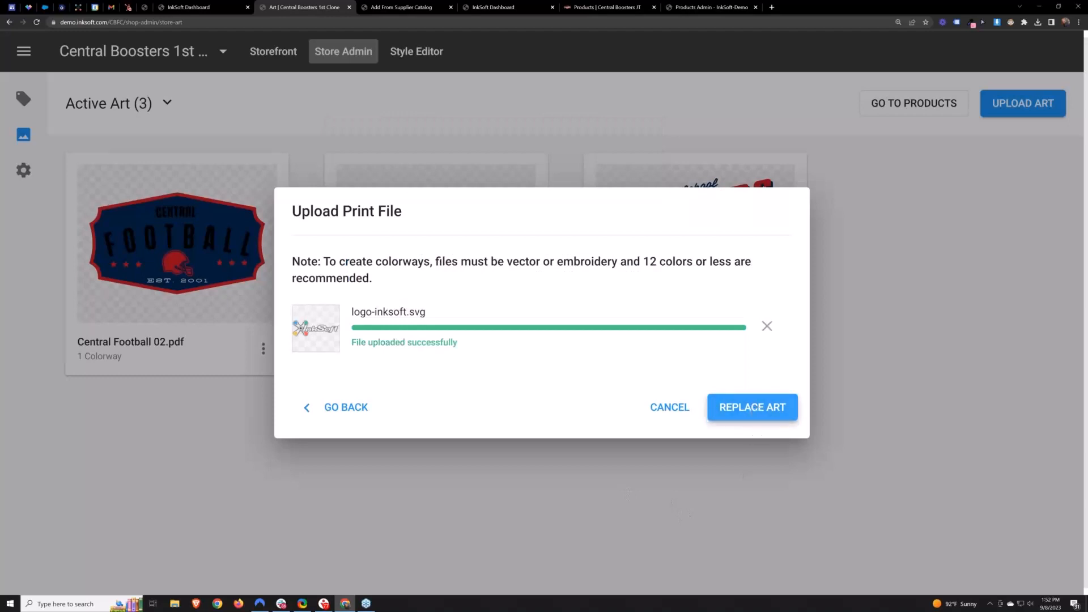
# - Confirm the art replacement and its update of the affected product
pyautogui.click(752, 407)
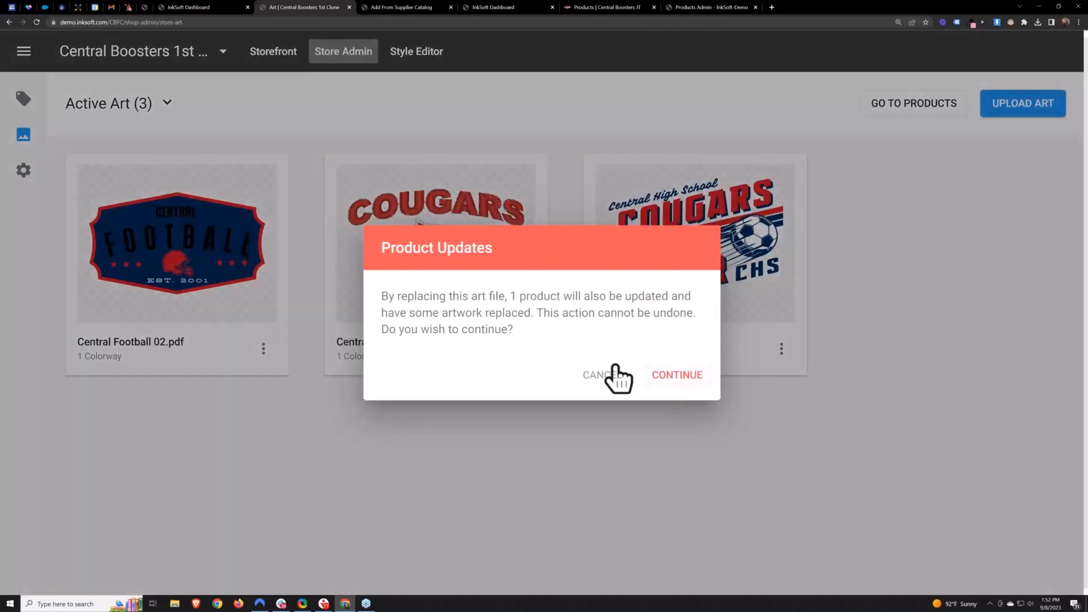
pyautogui.doubleClick(513, 296)
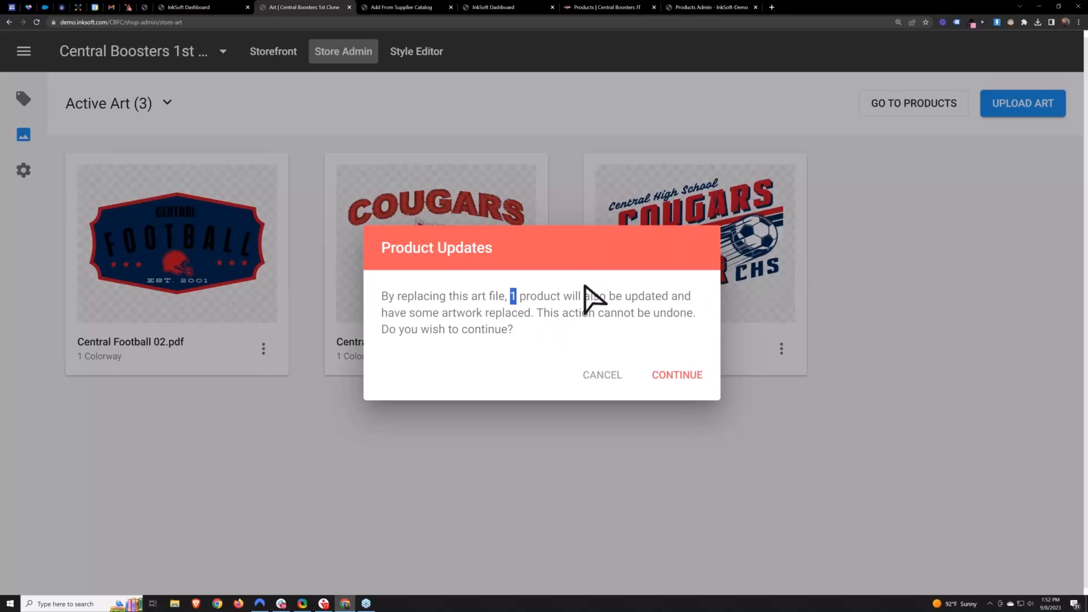
pyautogui.click(676, 377)
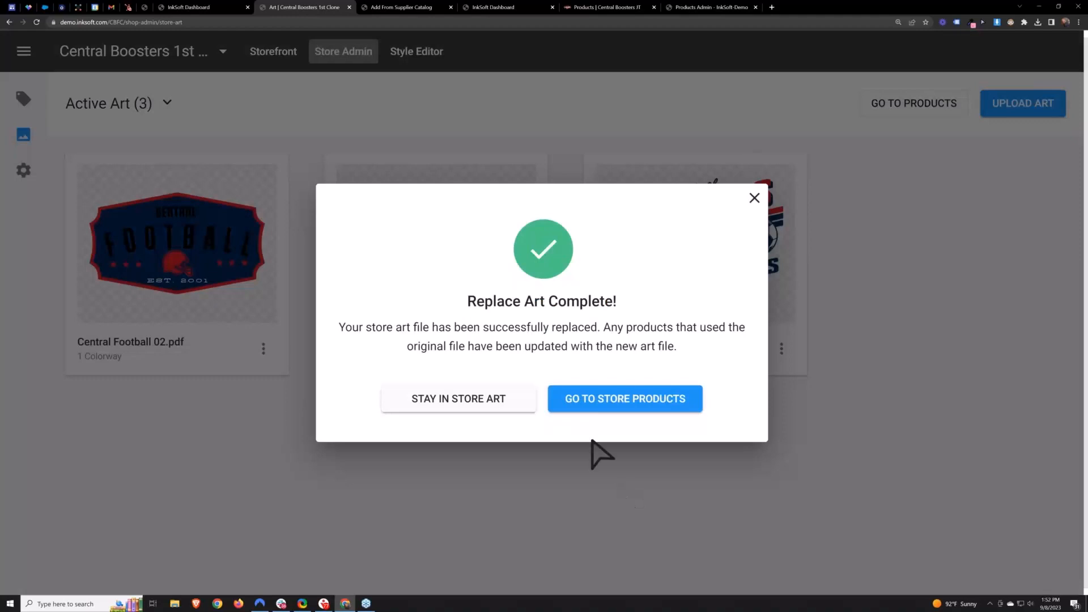
# - Go to the clone's store products and open the Cotton 100% Cotton T-Shirt's Pricing & Styles settings
pyautogui.click(607, 403)
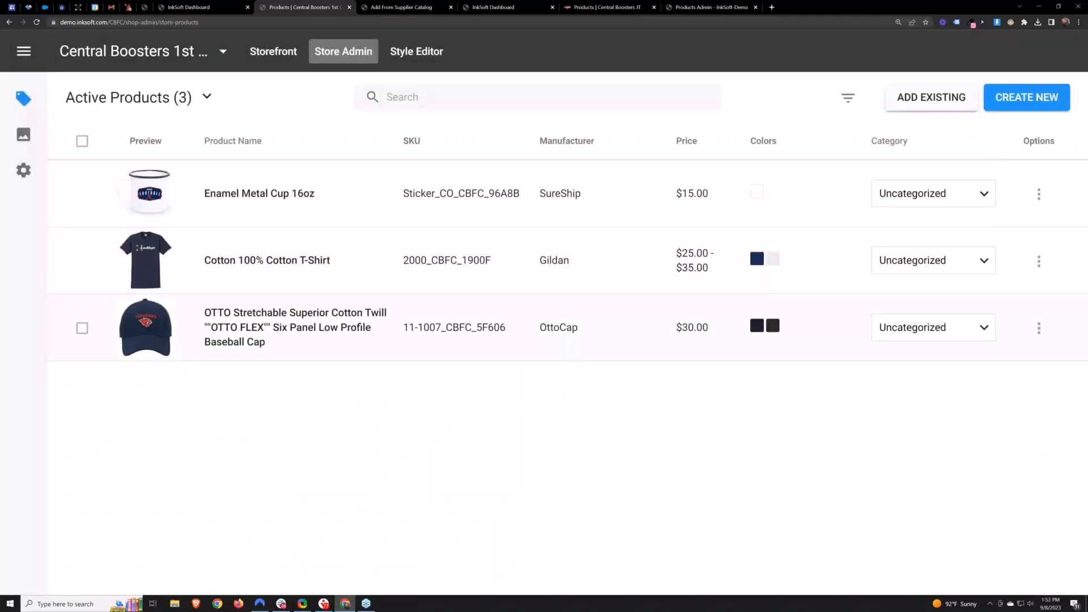
pyautogui.click(158, 242)
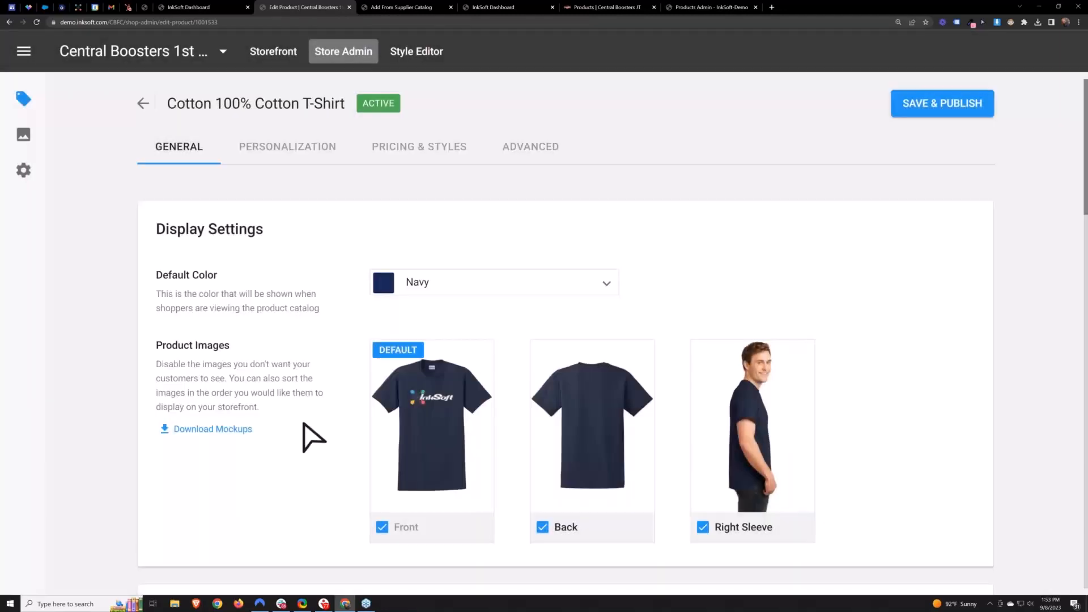
pyautogui.click(143, 103)
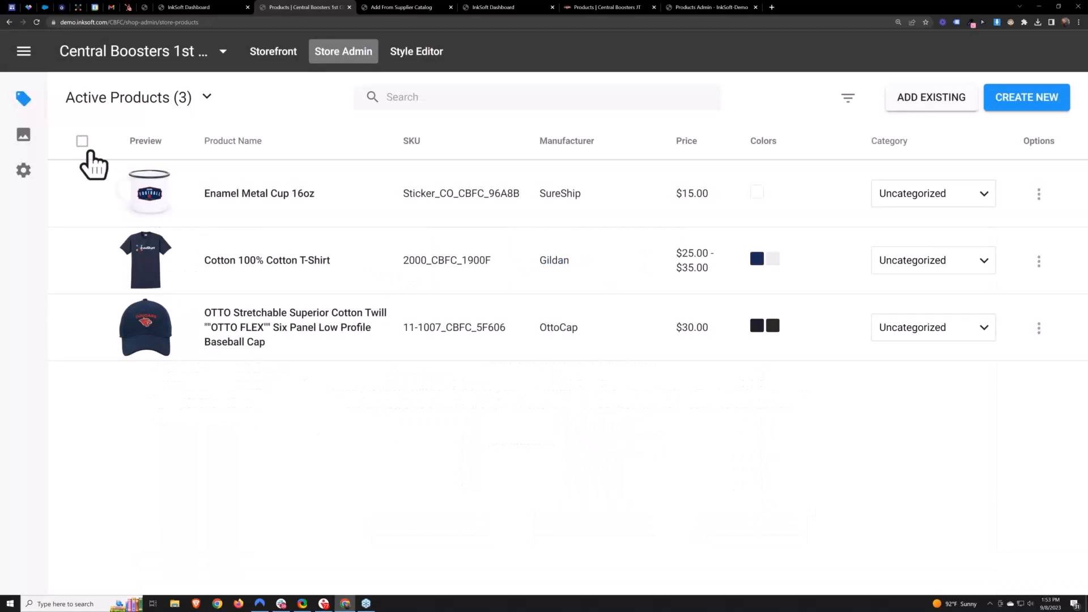
pyautogui.click(240, 276)
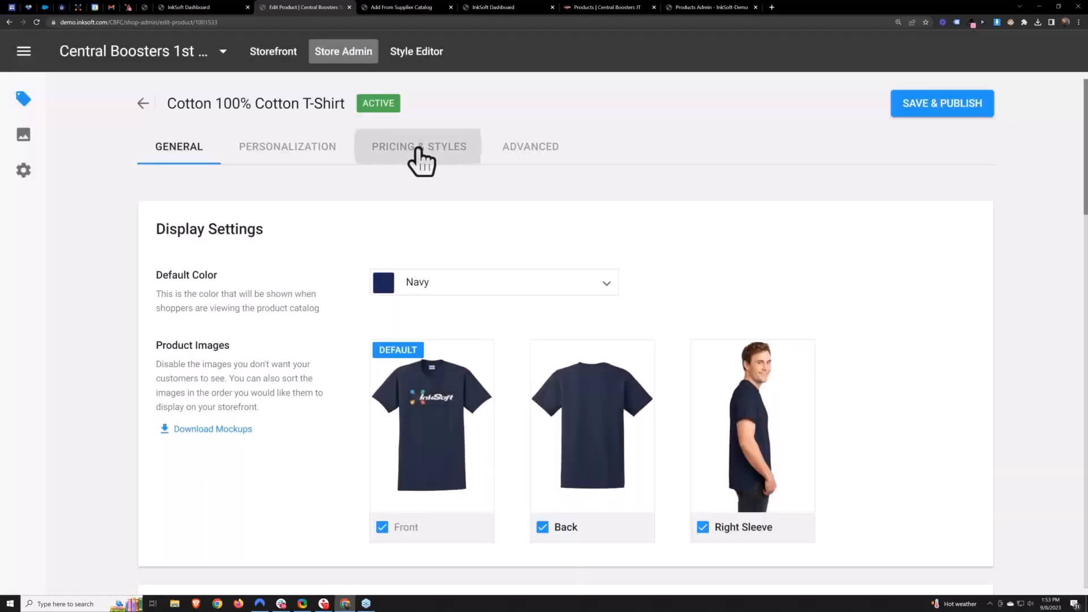
pyautogui.click(419, 148)
pyautogui.scroll(-3, 760, 311)
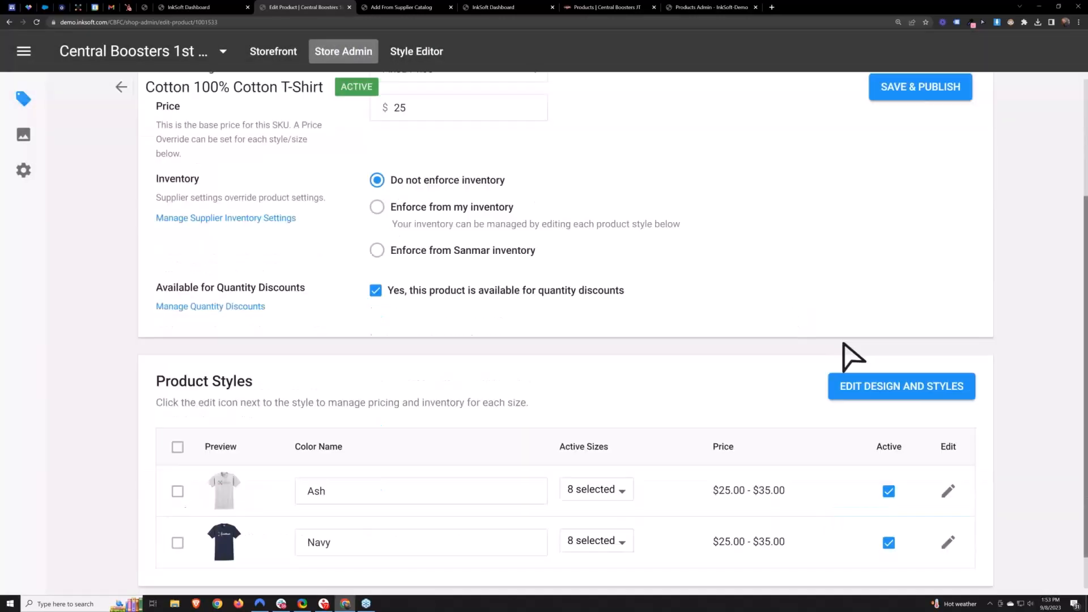
# - Review the T-shirt's design colorways for logo-inksoft.svg and close the design editor without changes
pyautogui.click(901, 386)
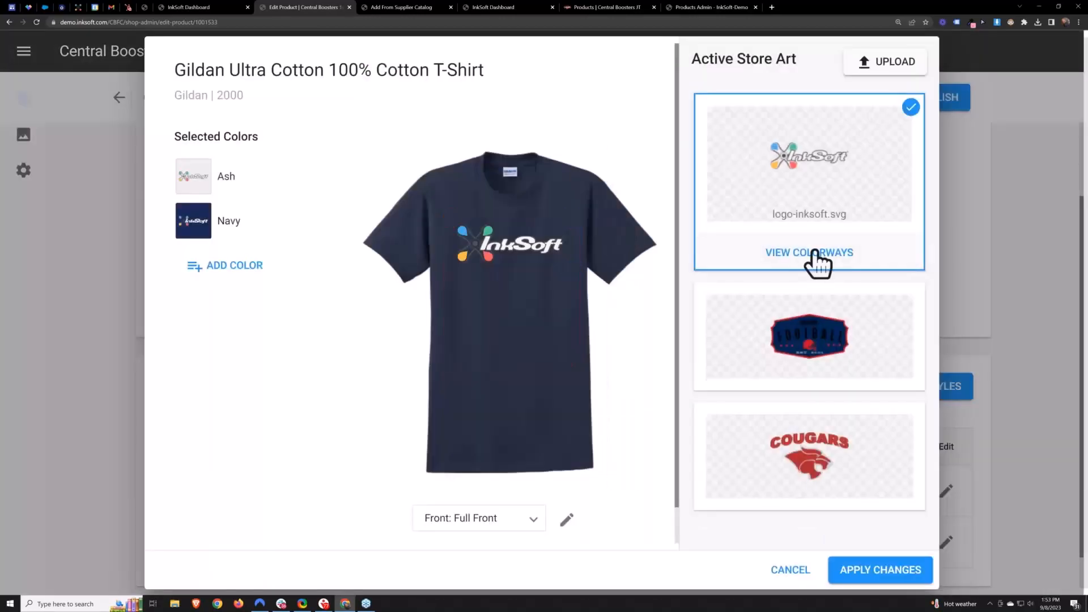
pyautogui.click(814, 262)
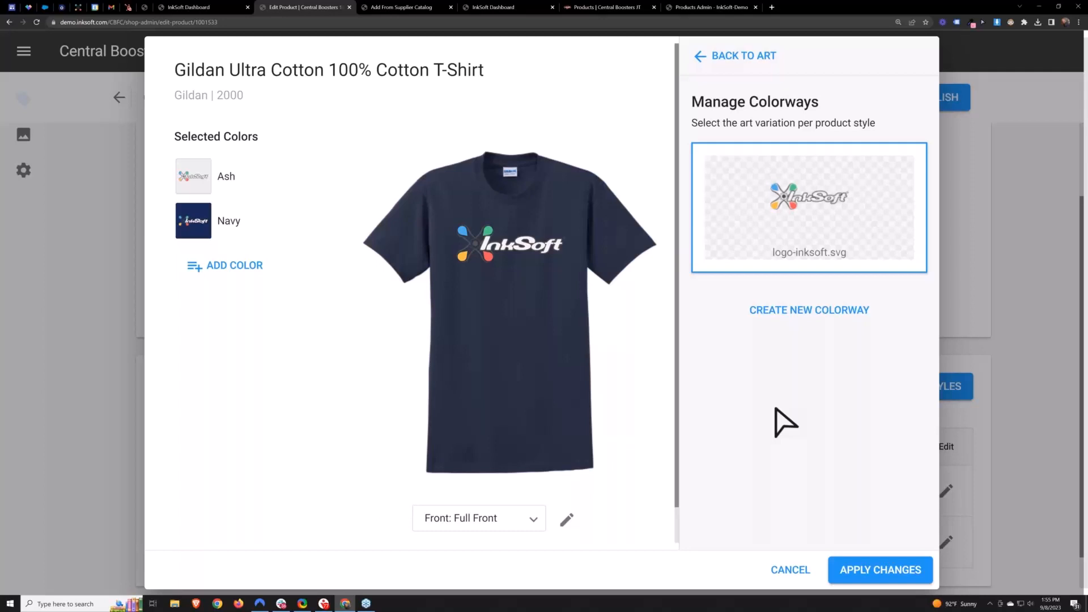
pyautogui.click(558, 258)
pyautogui.moveTo(568, 267); pyautogui.dragTo(576, 275)
pyautogui.click(731, 383)
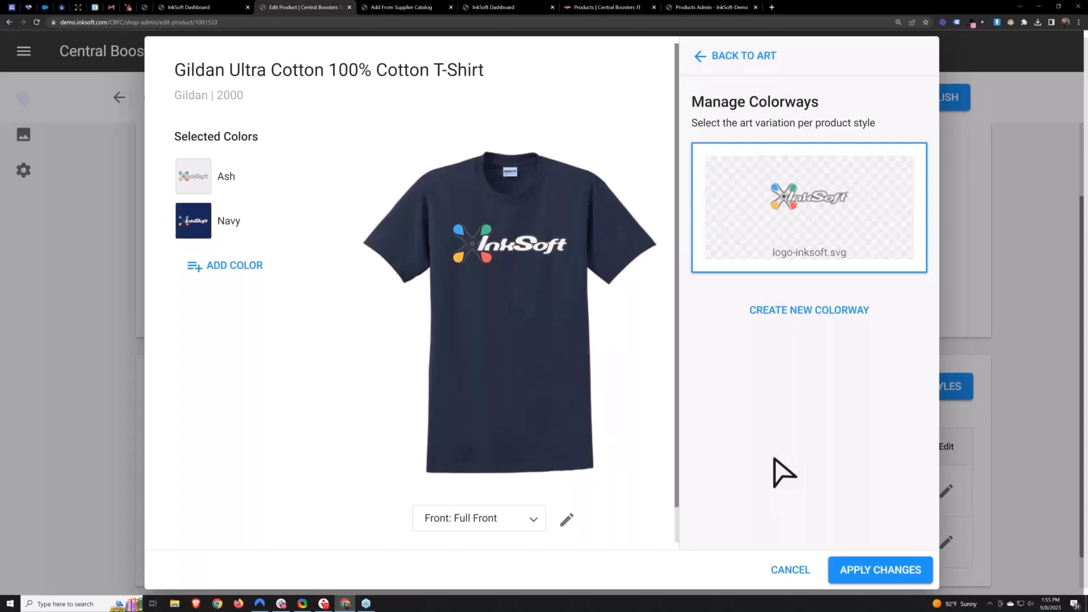
pyautogui.click(785, 570)
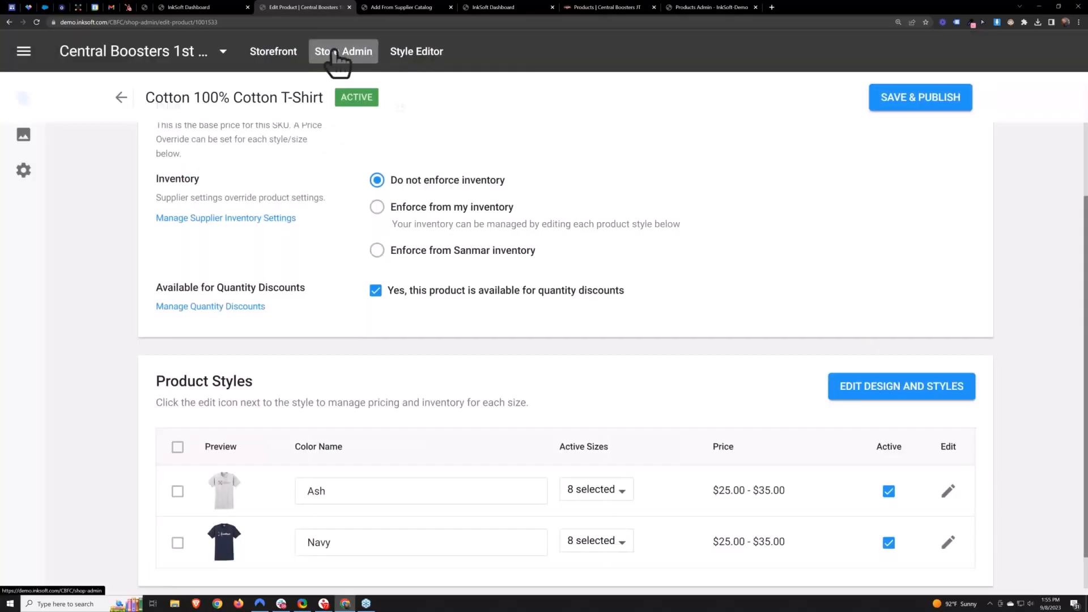
# - Open the OTTO FLEX baseball cap's design and view the colorways of Central Cougars Dark Colorway 3 .dst
pyautogui.click(342, 52)
pyautogui.click(673, 369)
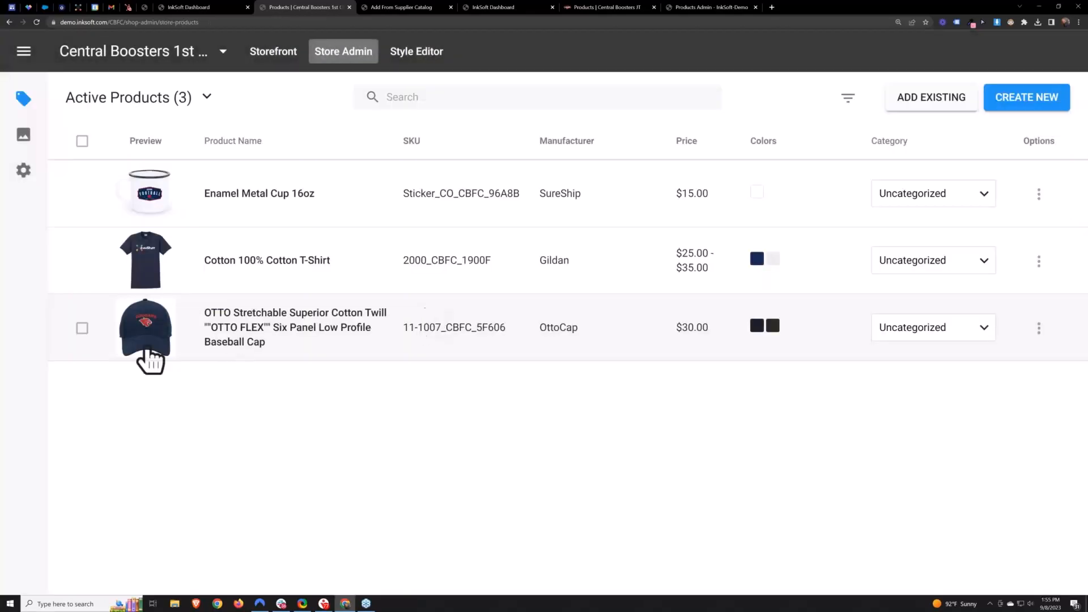
pyautogui.click(199, 354)
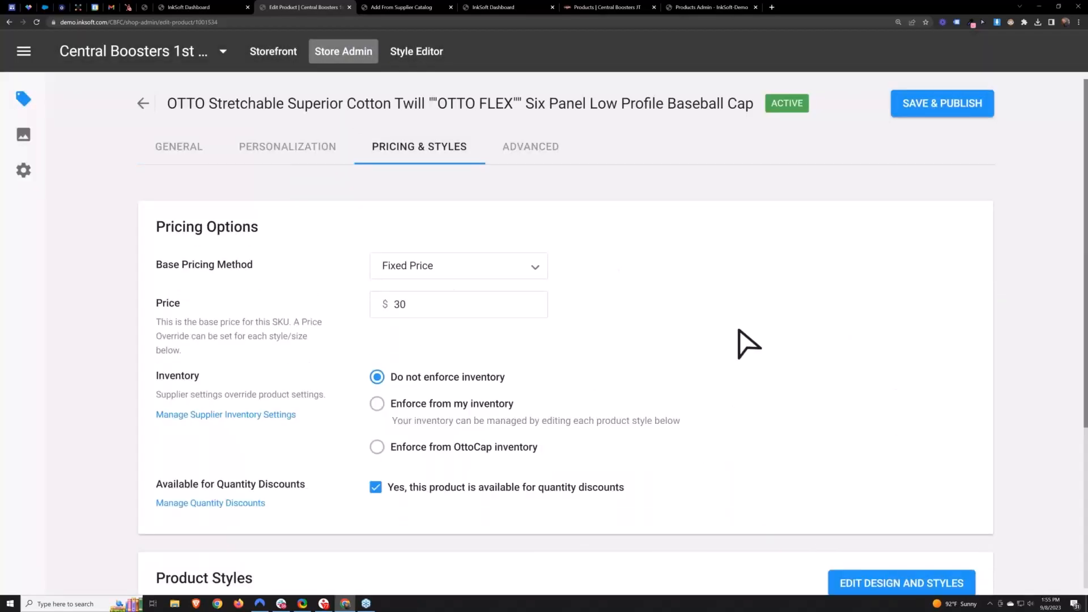
pyautogui.scroll(-5, 742, 346)
pyautogui.click(902, 342)
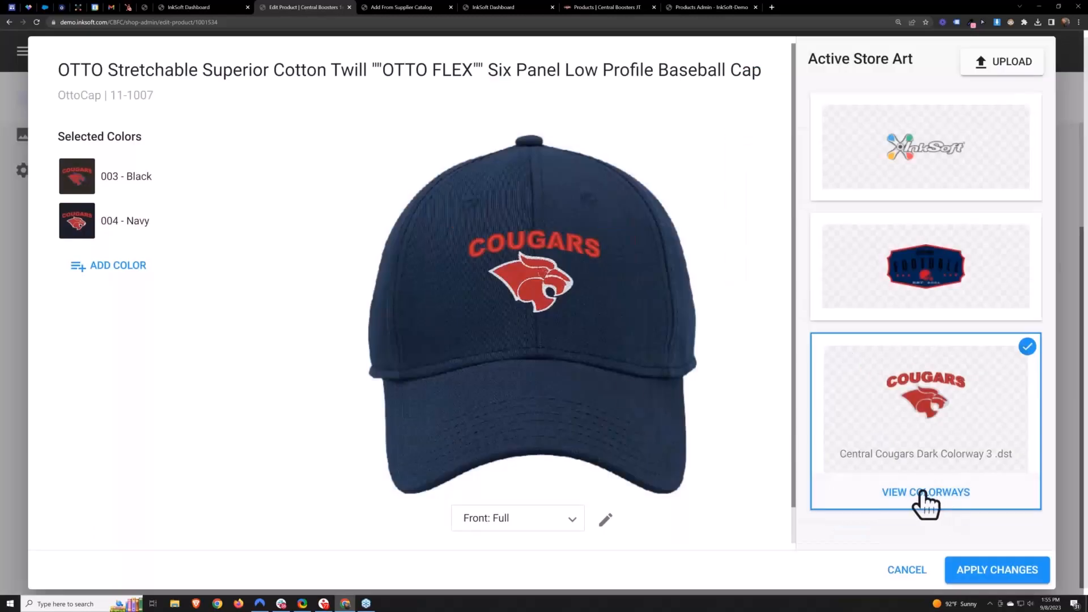
pyautogui.click(924, 493)
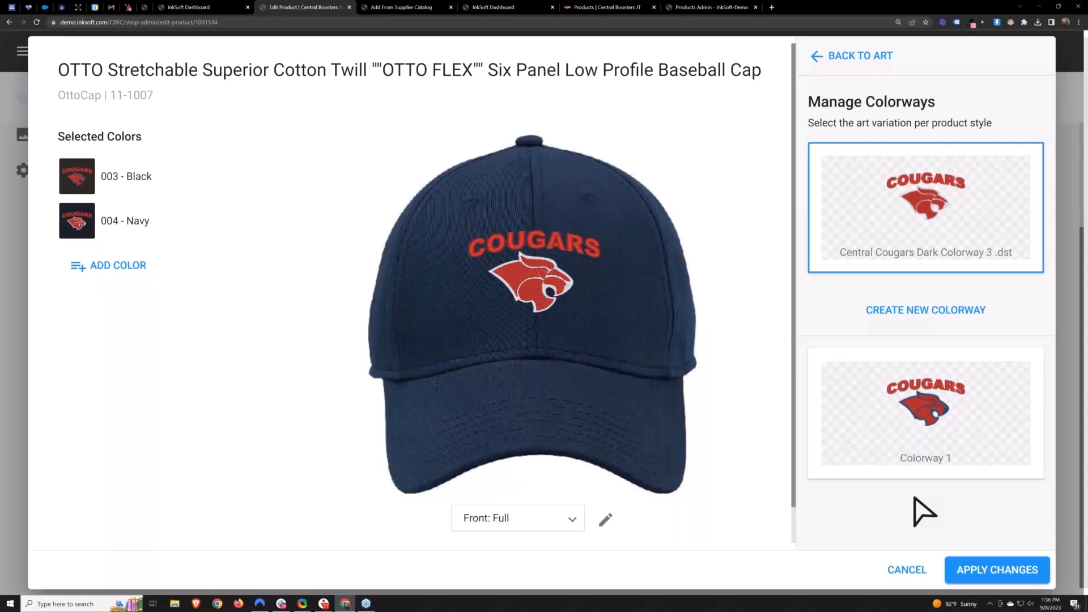
pyautogui.moveTo(587, 368)
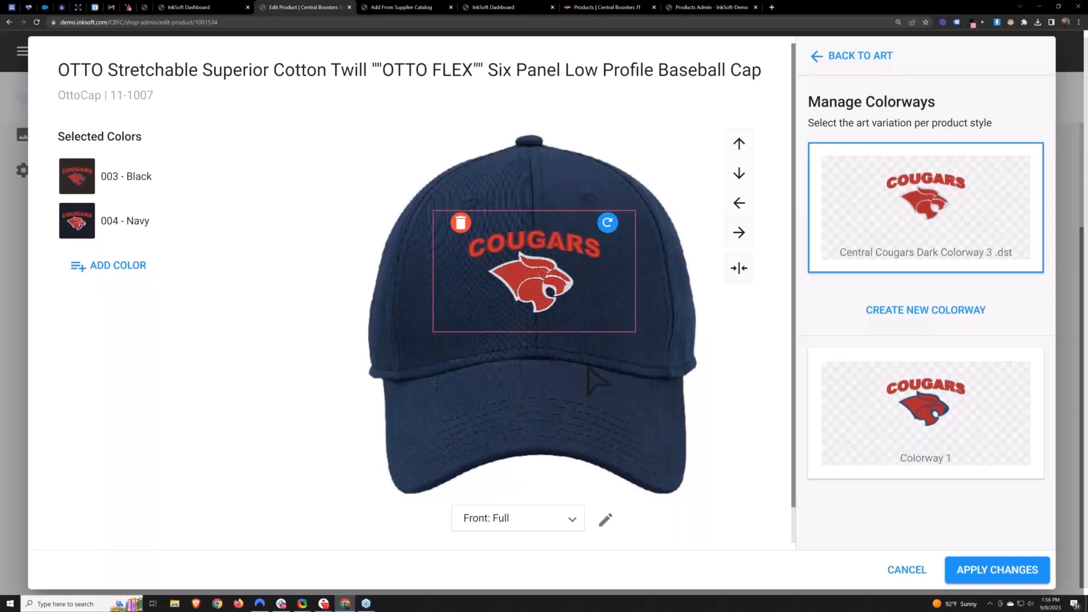
# - Start a new colorway for the cap art and choose Madeira thread for its red color
pyautogui.click(904, 311)
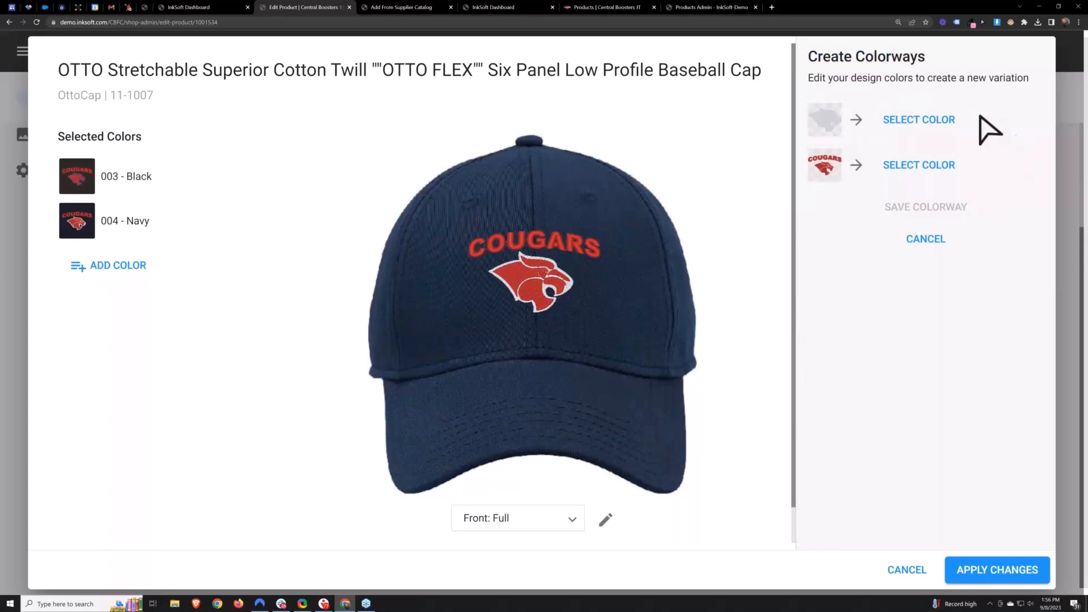
pyautogui.click(912, 120)
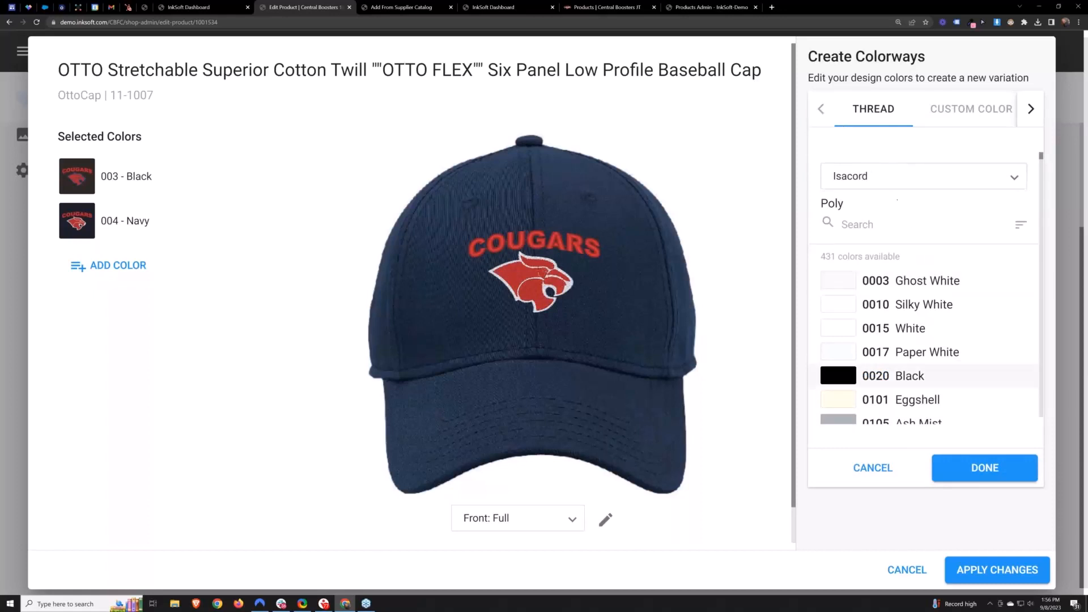
pyautogui.click(872, 470)
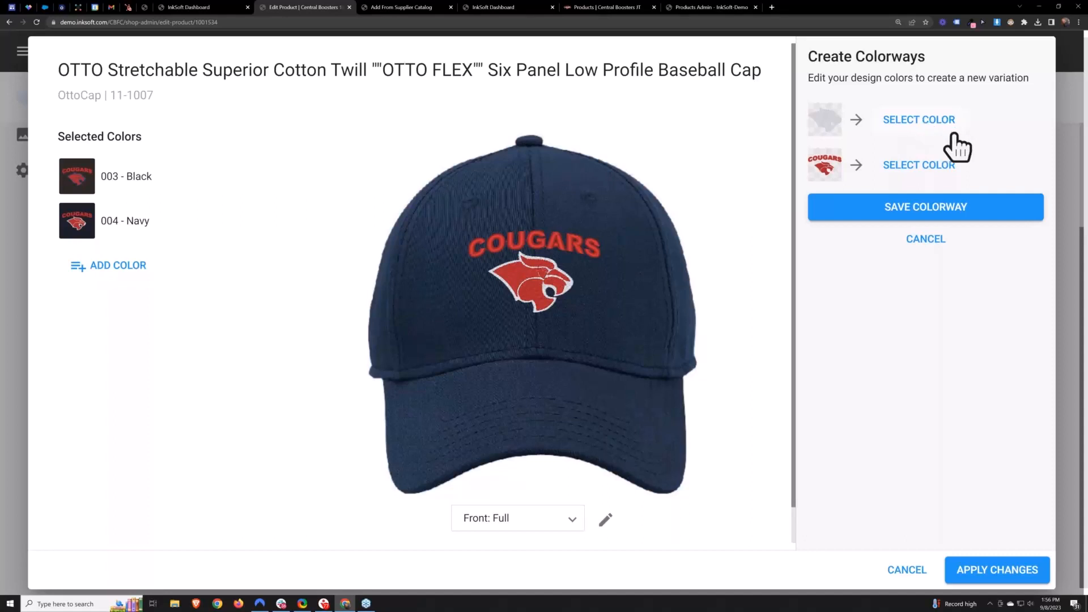
pyautogui.click(926, 167)
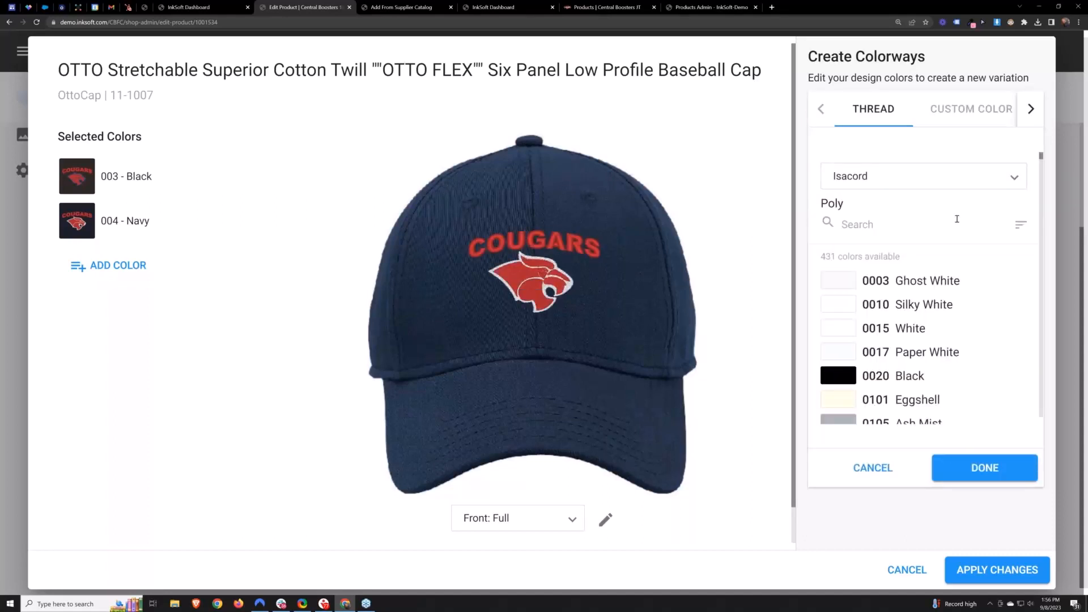
pyautogui.scroll(-2, 982, 345)
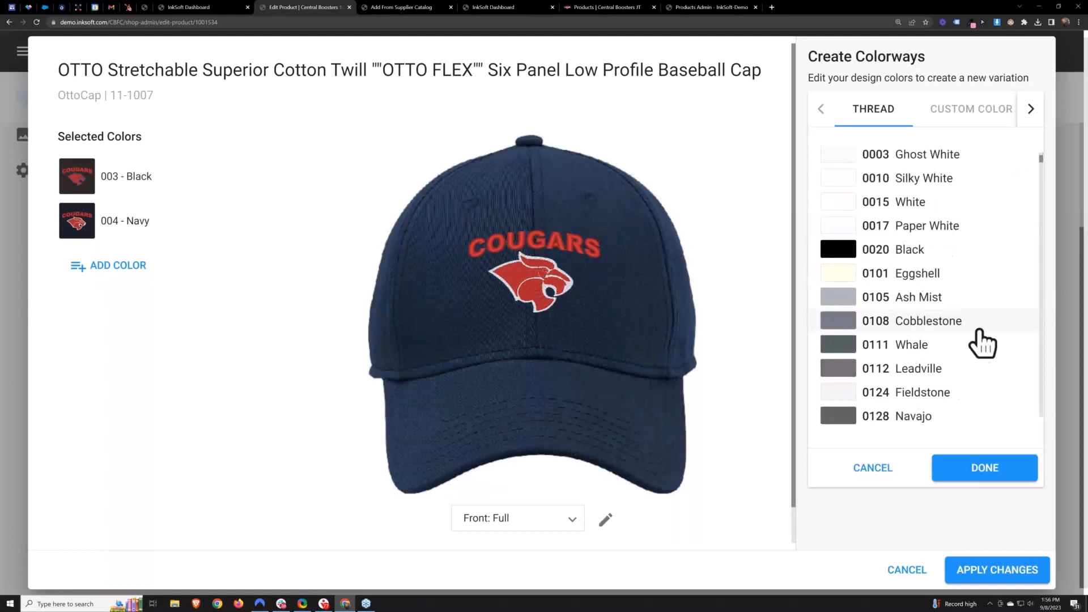
pyautogui.scroll(2, 974, 335)
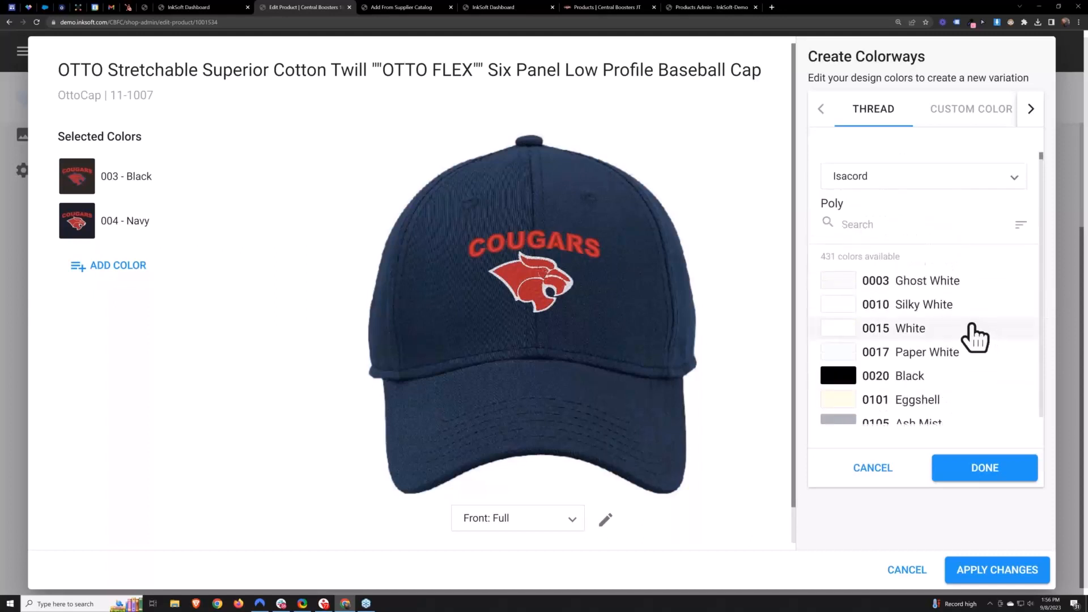
pyautogui.click(883, 177)
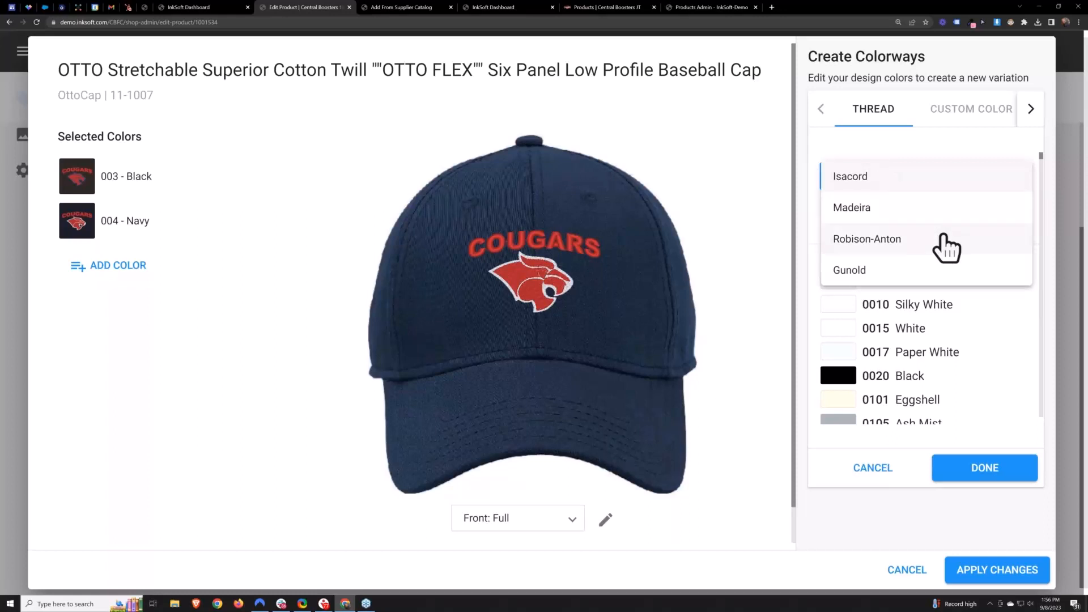
pyautogui.click(904, 208)
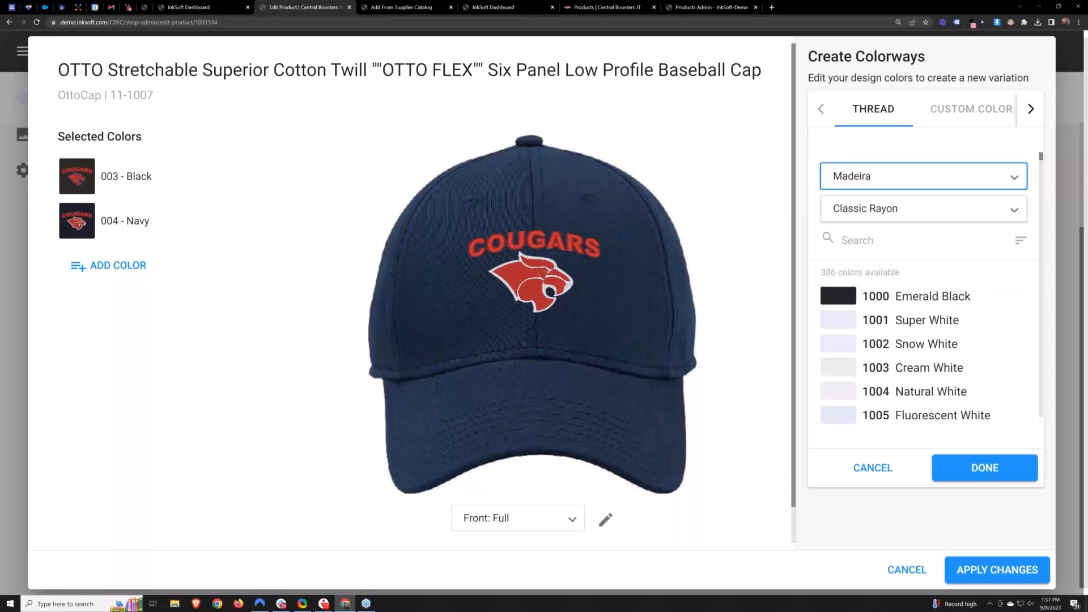
# - Pick Madeira Classic Rayon 1039 Brick Red for the red, then cancel the new colorway
pyautogui.click(935, 237)
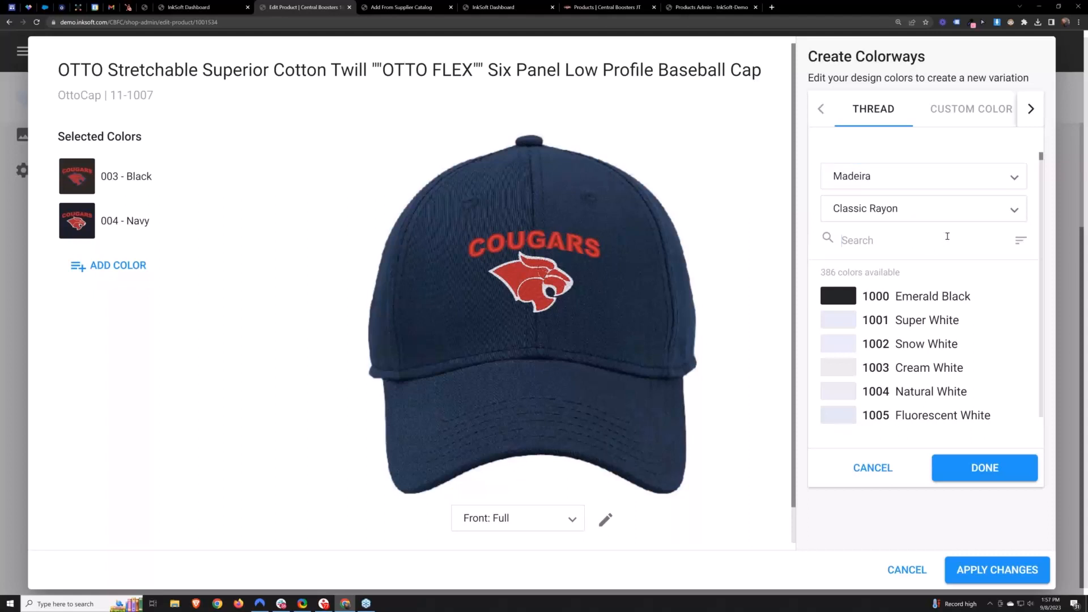
pyautogui.write('bri')
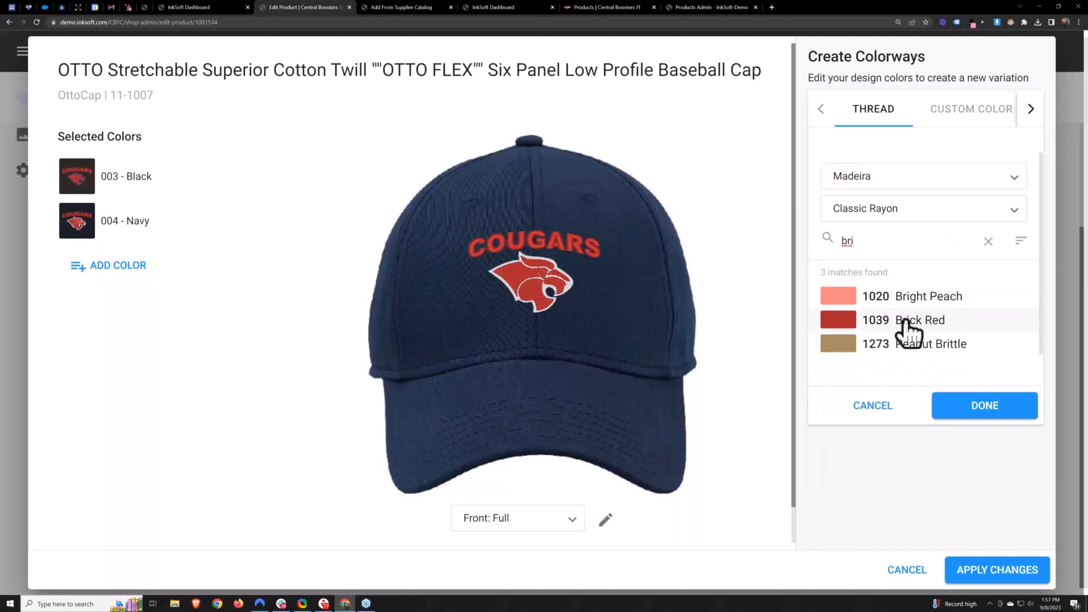
pyautogui.click(908, 326)
pyautogui.click(558, 255)
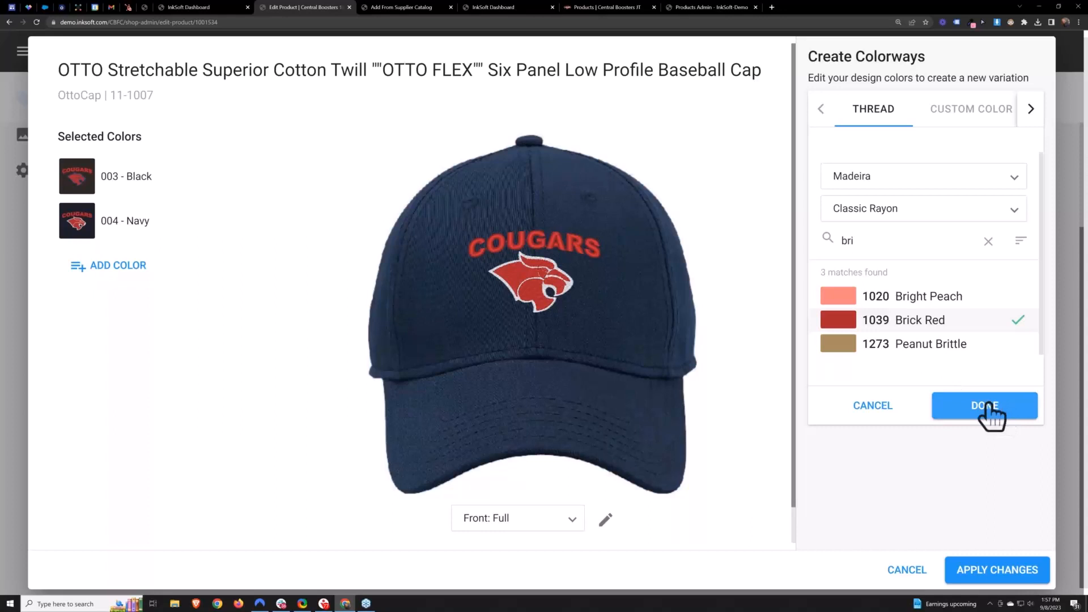
pyautogui.click(552, 245)
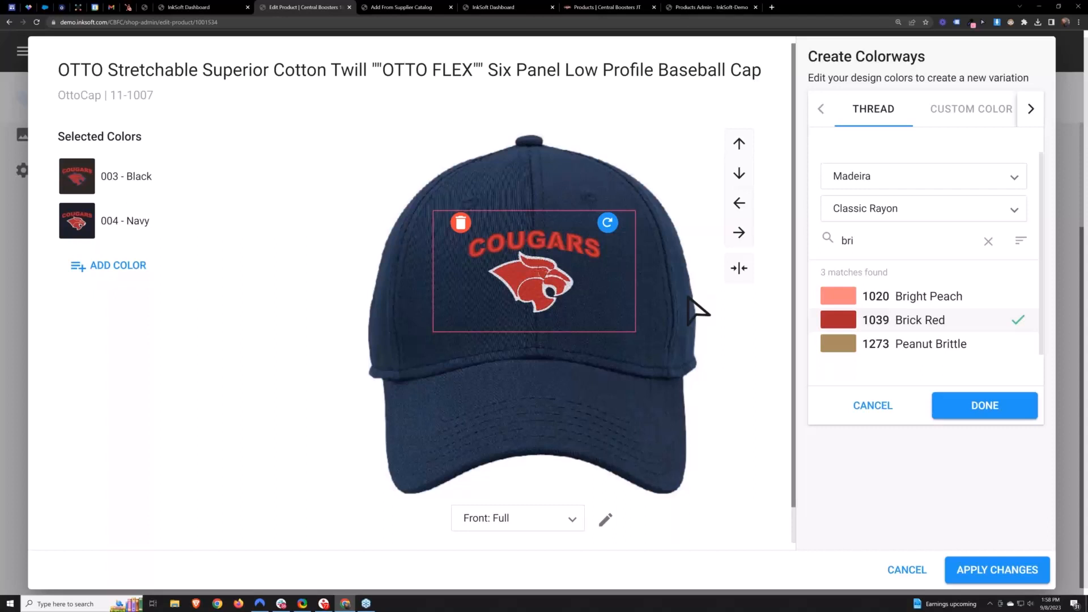
pyautogui.click(985, 405)
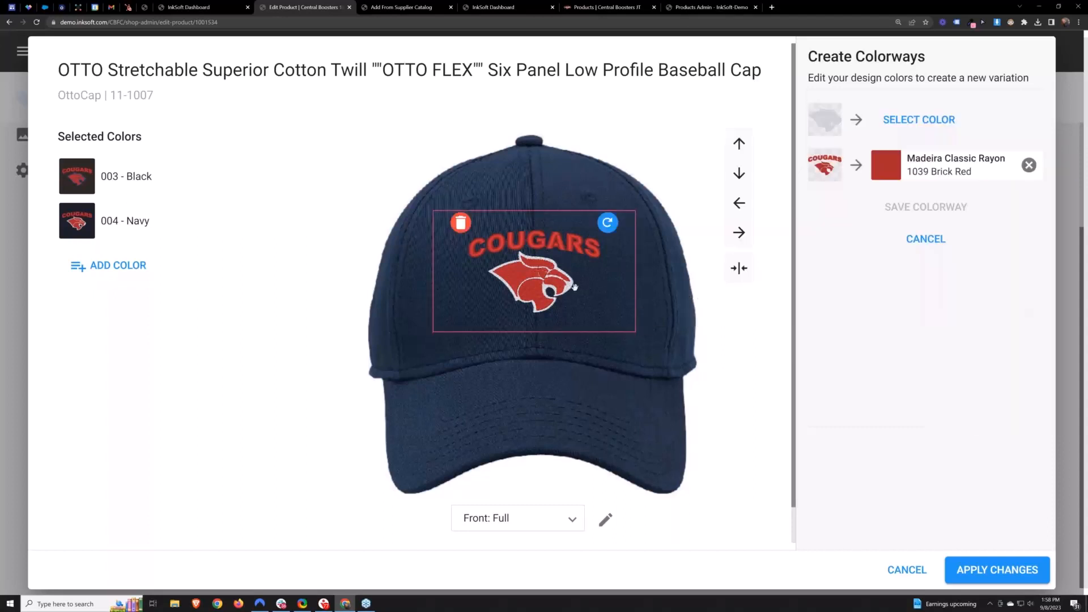
pyautogui.moveTo(547, 278); pyautogui.dragTo(548, 277)
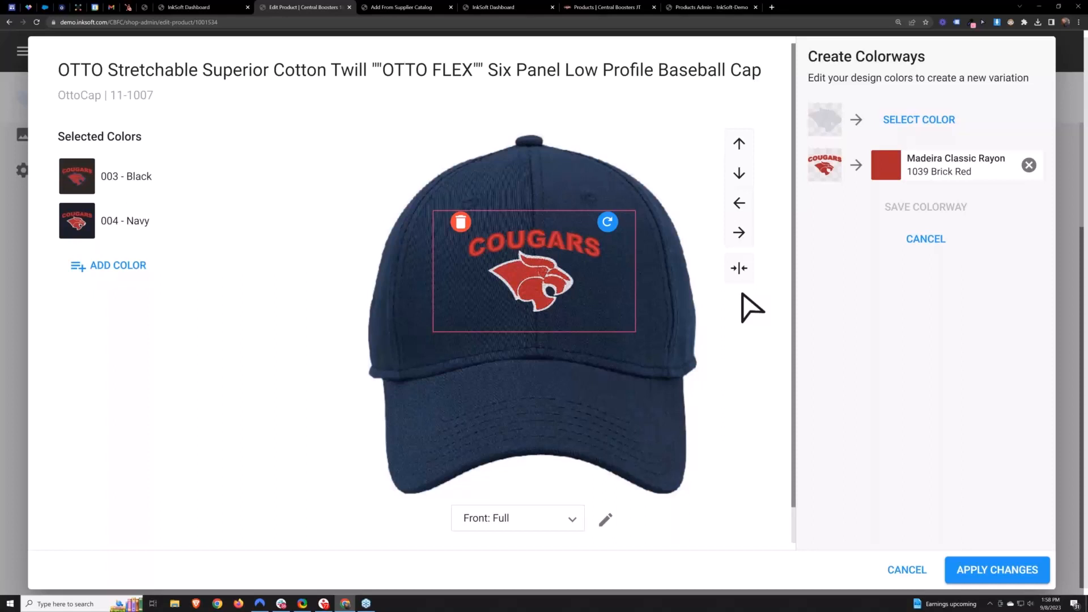
pyautogui.click(934, 249)
pyautogui.doubleClick(945, 246)
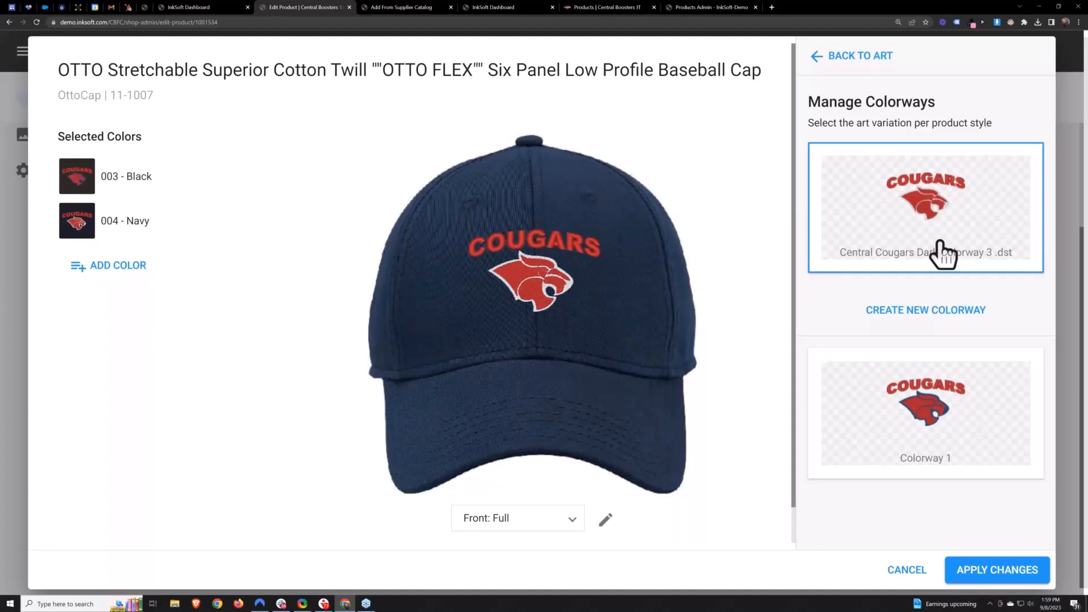
# - Browse the cap's decoration locations for the Central Cougars Dark colorway, keeping Front: Full selected
pyautogui.click(948, 252)
pyautogui.click(549, 523)
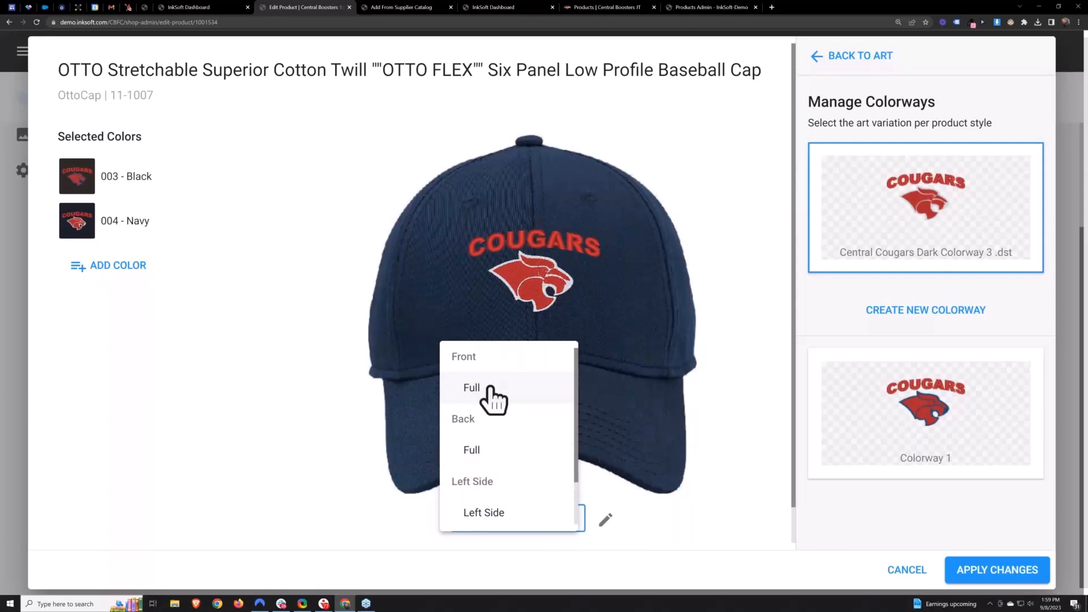
pyautogui.scroll(-2, 539, 505)
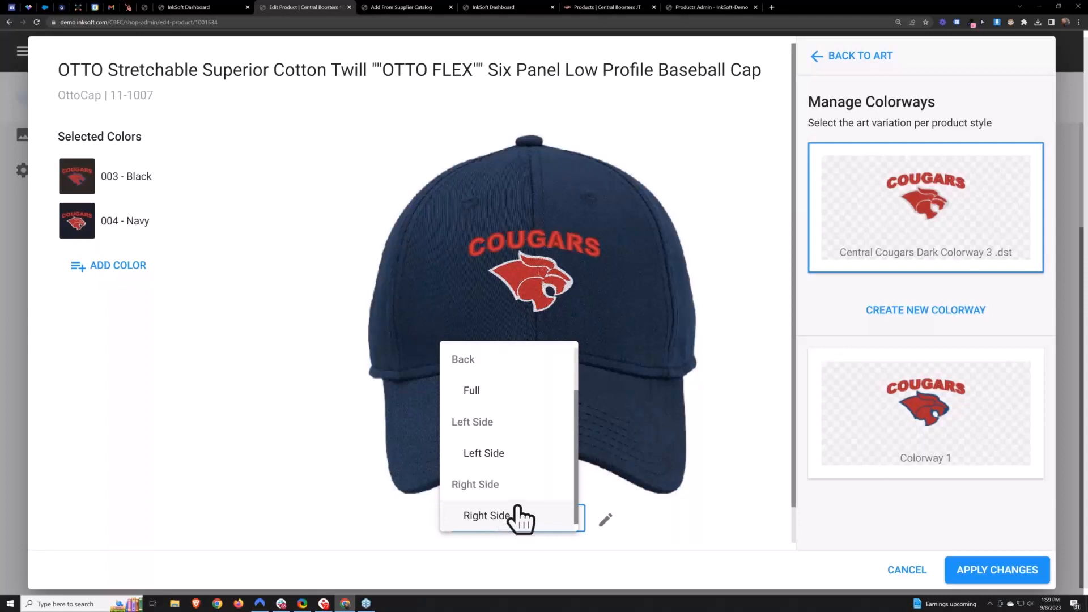
pyautogui.moveTo(576, 466); pyautogui.dragTo(572, 474)
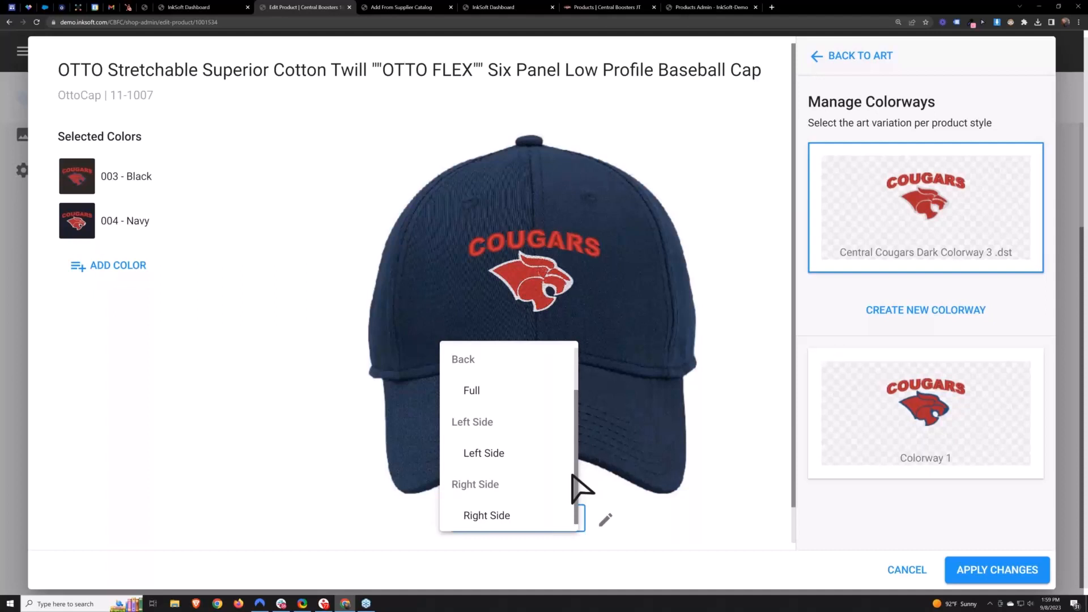
pyautogui.moveTo(575, 483); pyautogui.dragTo(585, 392)
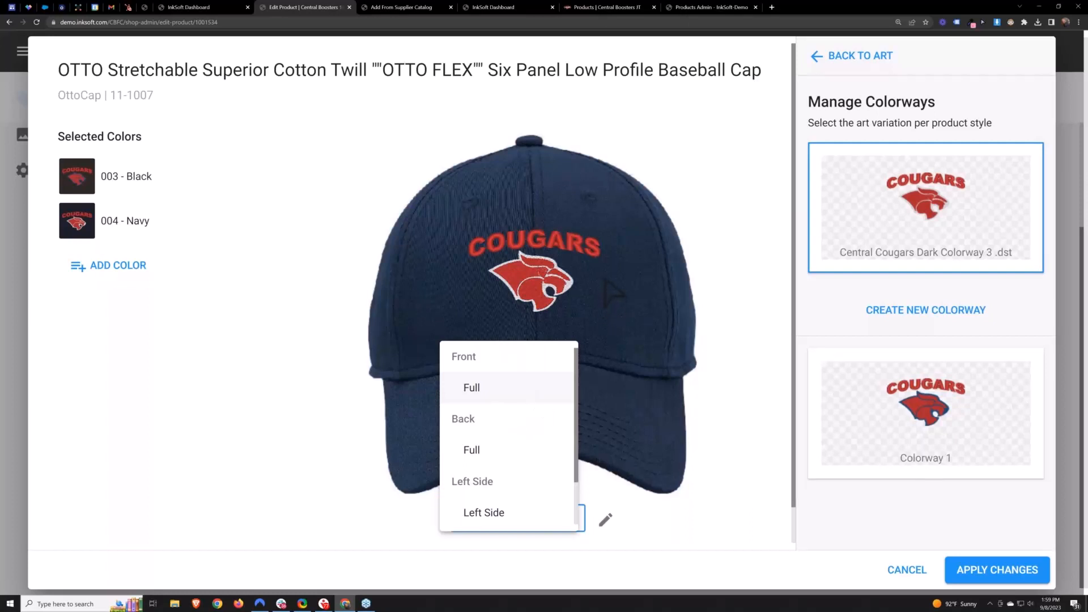
pyautogui.click(479, 389)
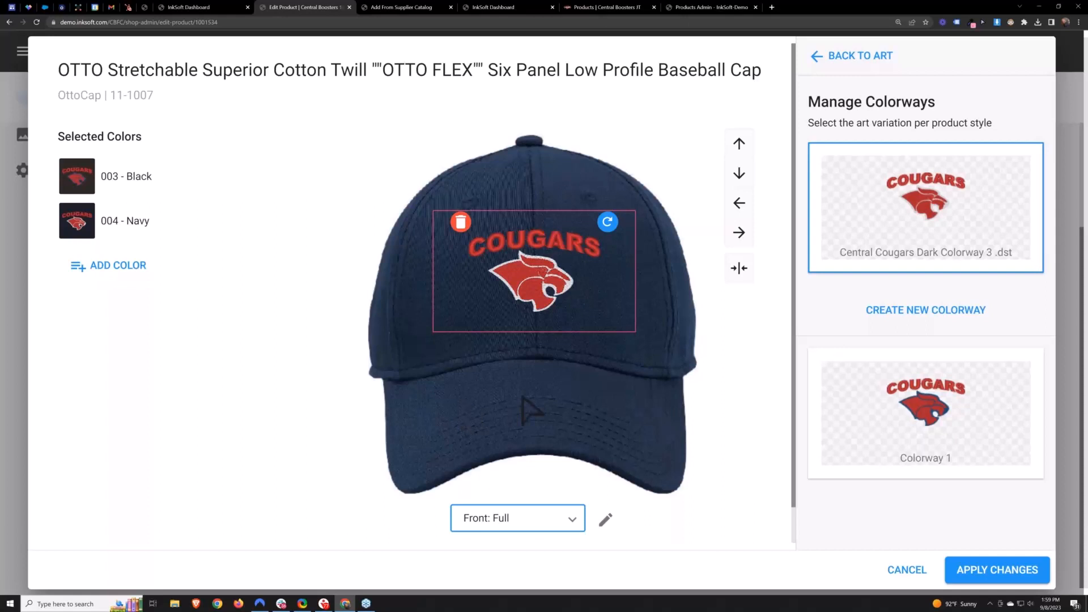
pyautogui.click(833, 471)
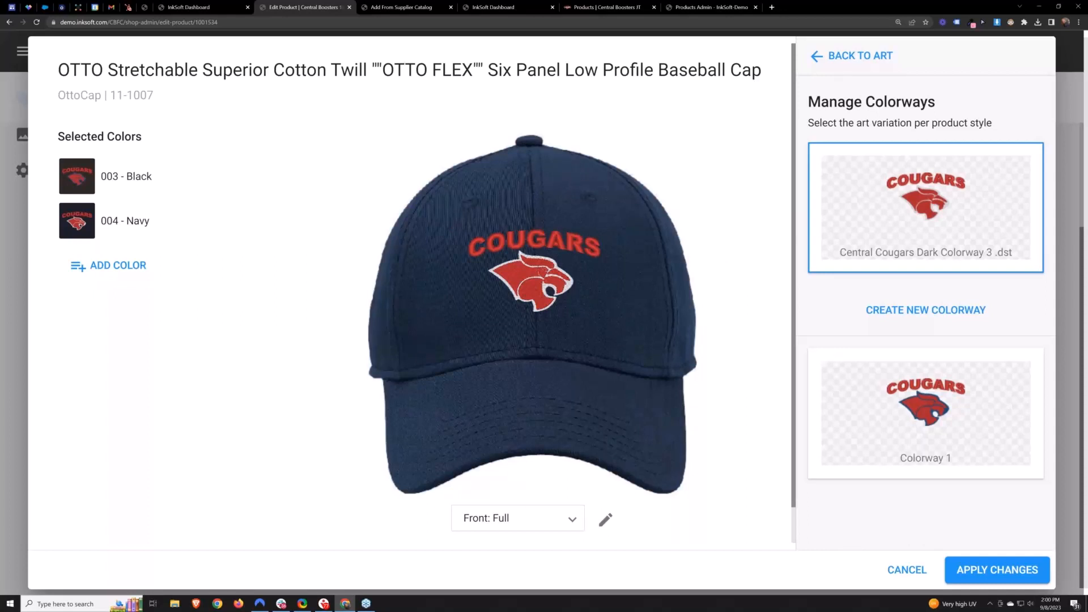
# - Close the cap's colorway manager without applying any changes, returning to the product's pricing settings
pyautogui.moveTo(482, 374)
pyautogui.click(907, 571)
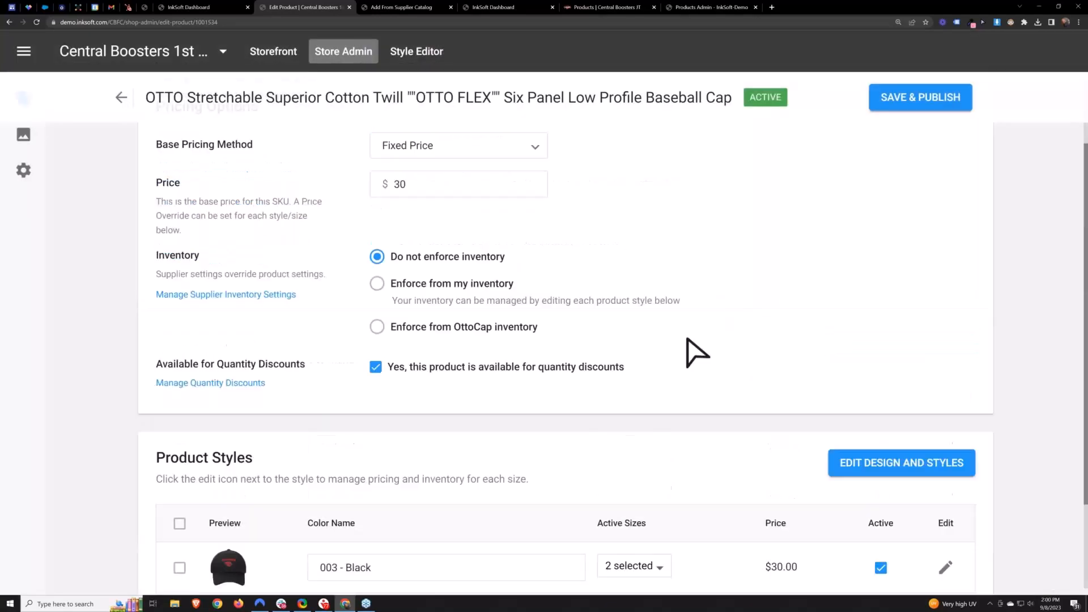
pyautogui.scroll(2, 646, 194)
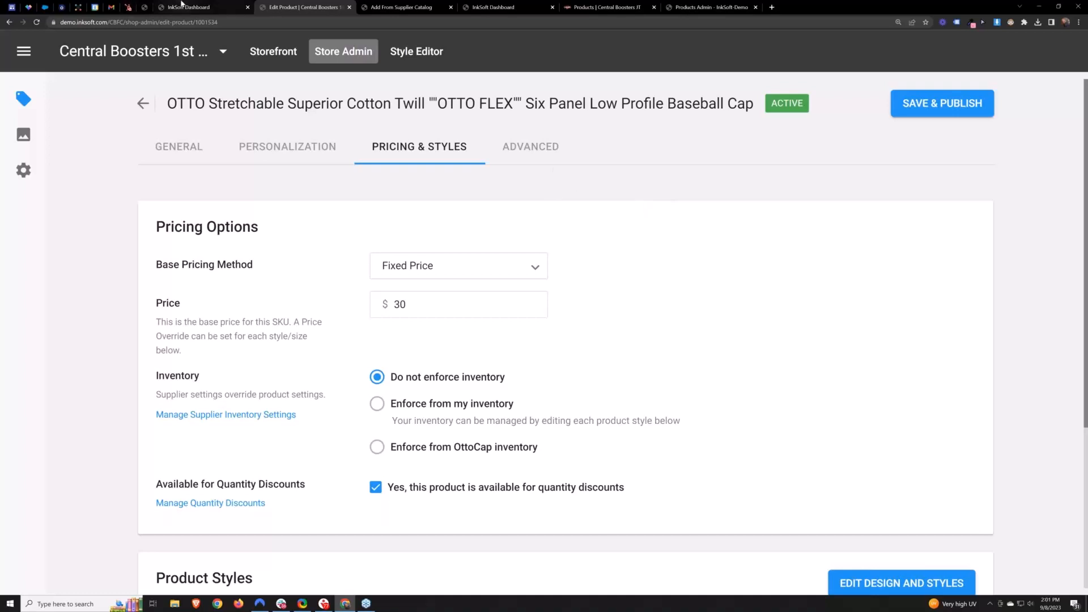
# - Switch to the InkSoft Dashboard tab and open the On-Page Help center
pyautogui.click(181, 5)
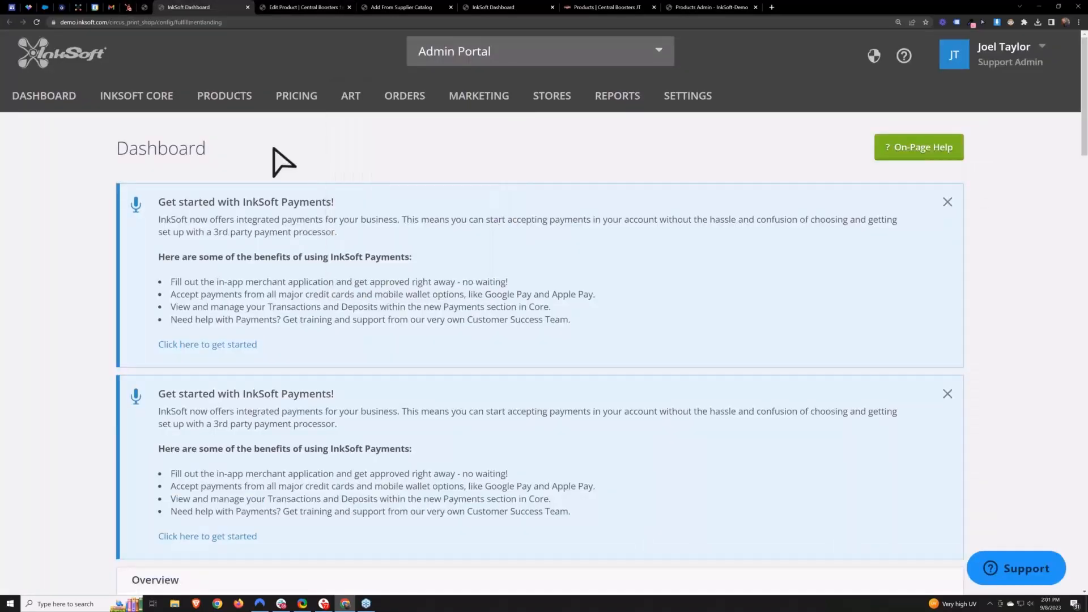
pyautogui.press('F11')
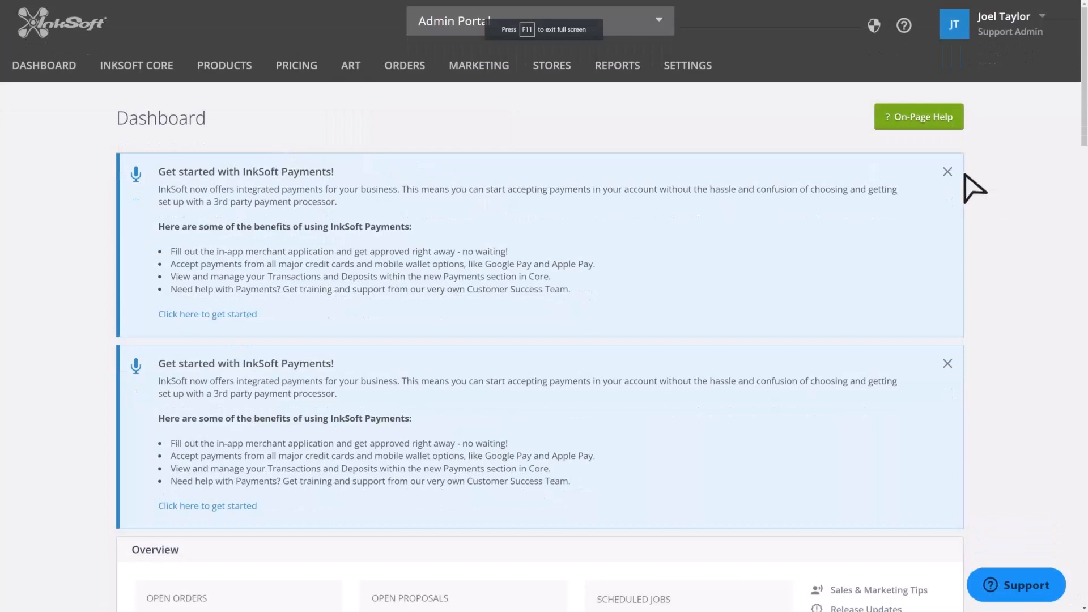
pyautogui.click(904, 25)
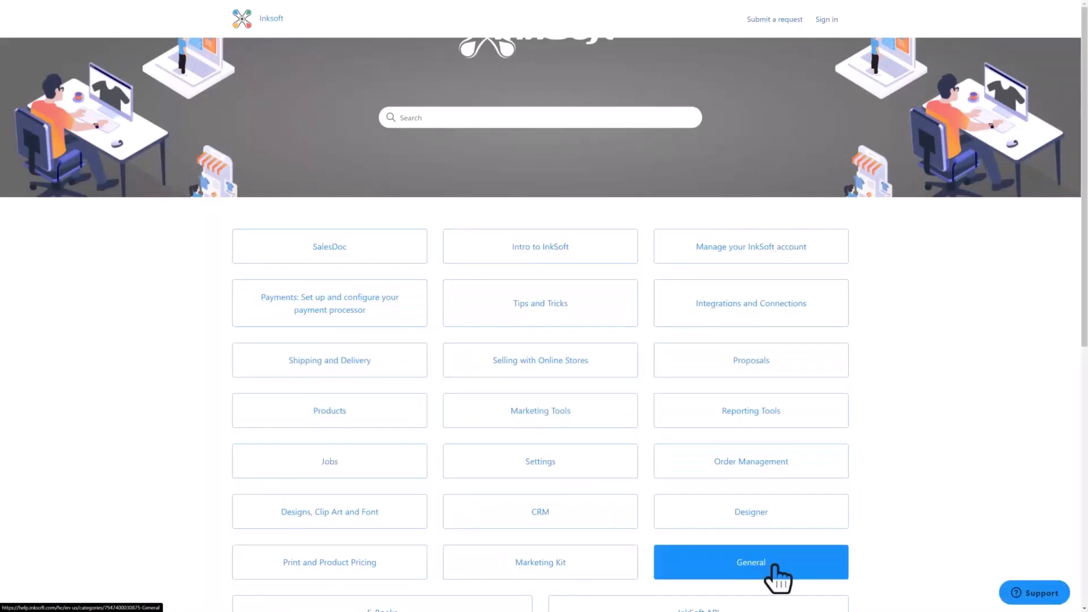
# - Search the help center for gift cert articles, then clear the search field
pyautogui.scroll(-3, 776, 579)
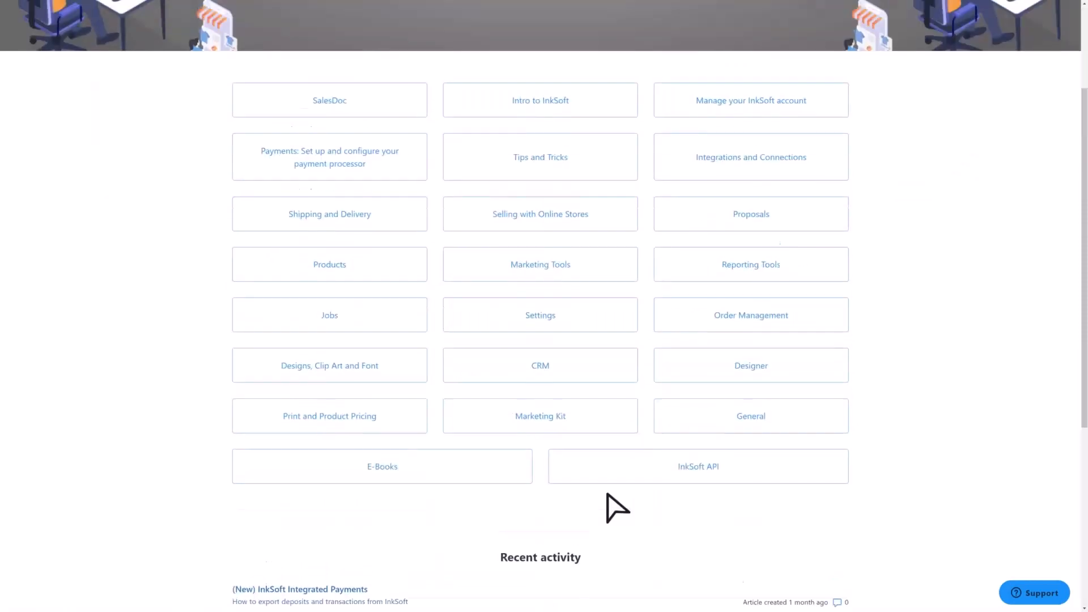
pyautogui.scroll(3, 607, 494)
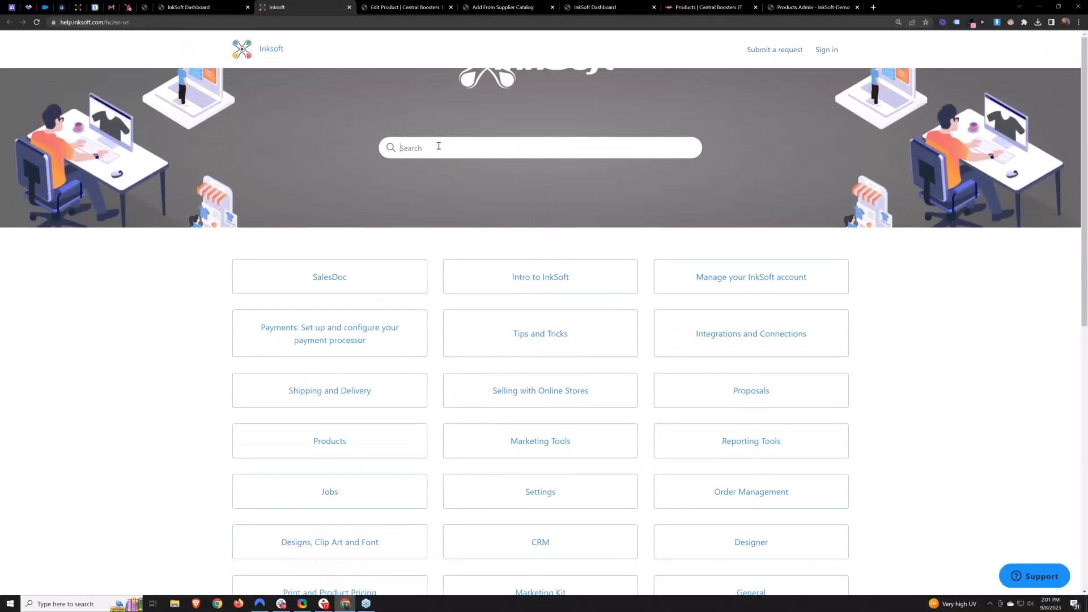
pyautogui.press('F11')
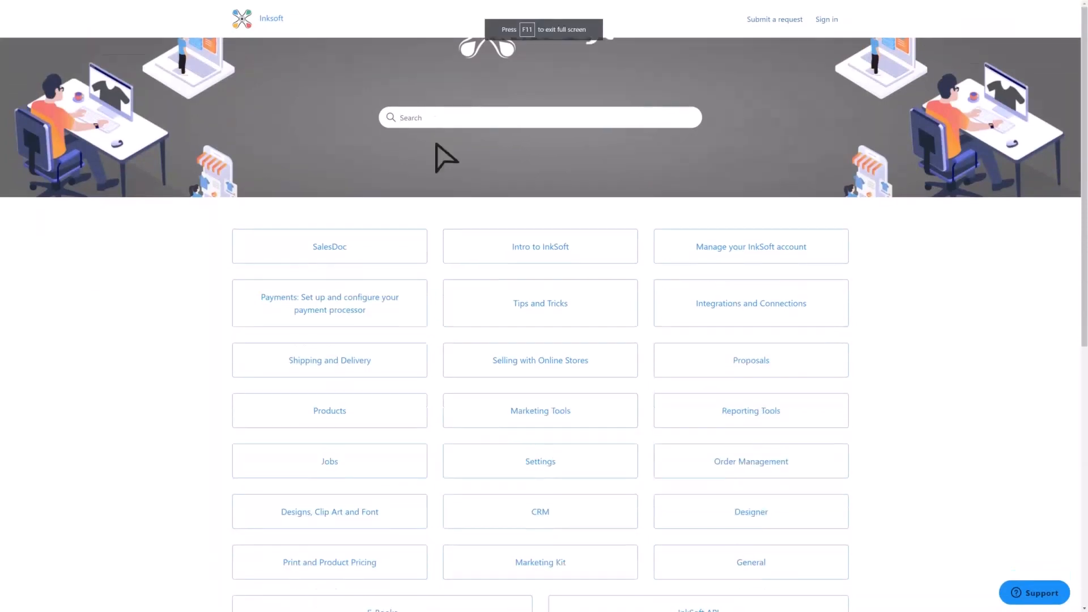
pyautogui.write('gift cert')
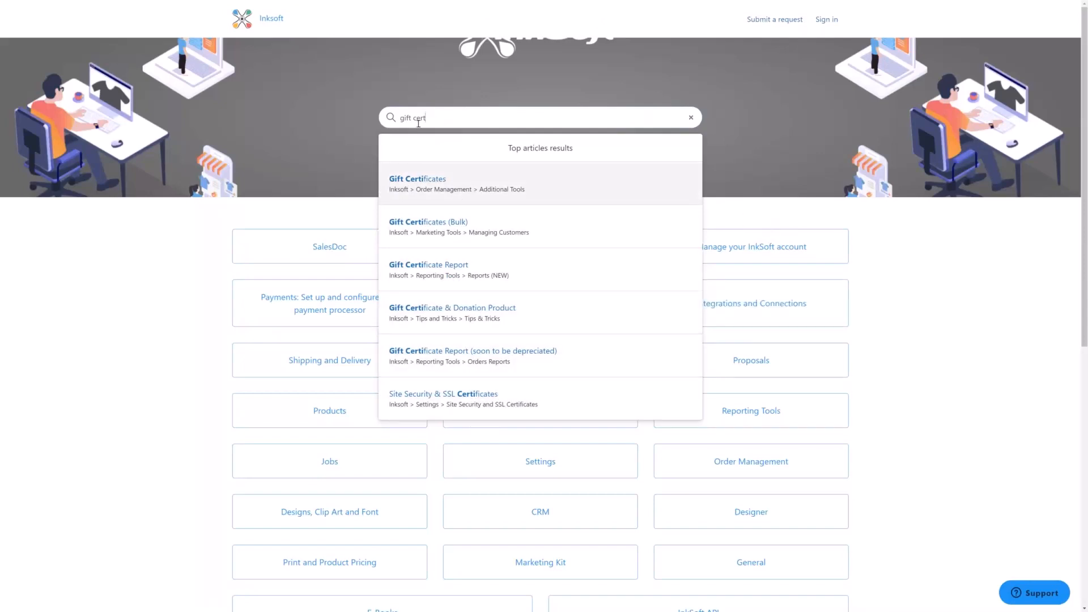
pyautogui.hotkey('ctrl', 'a')
pyautogui.press('BackSpace')
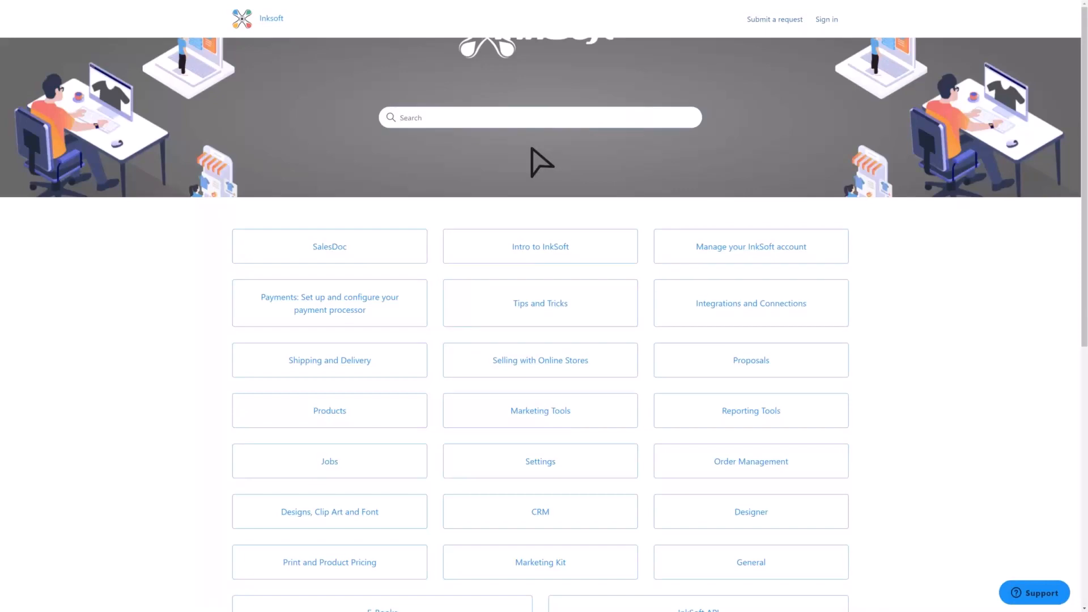
# - Open a new browser tab and go to youtube.com/inksoft
pyautogui.press('F11')
pyautogui.click(873, 8)
pyautogui.write('youtube.com/inksoft')
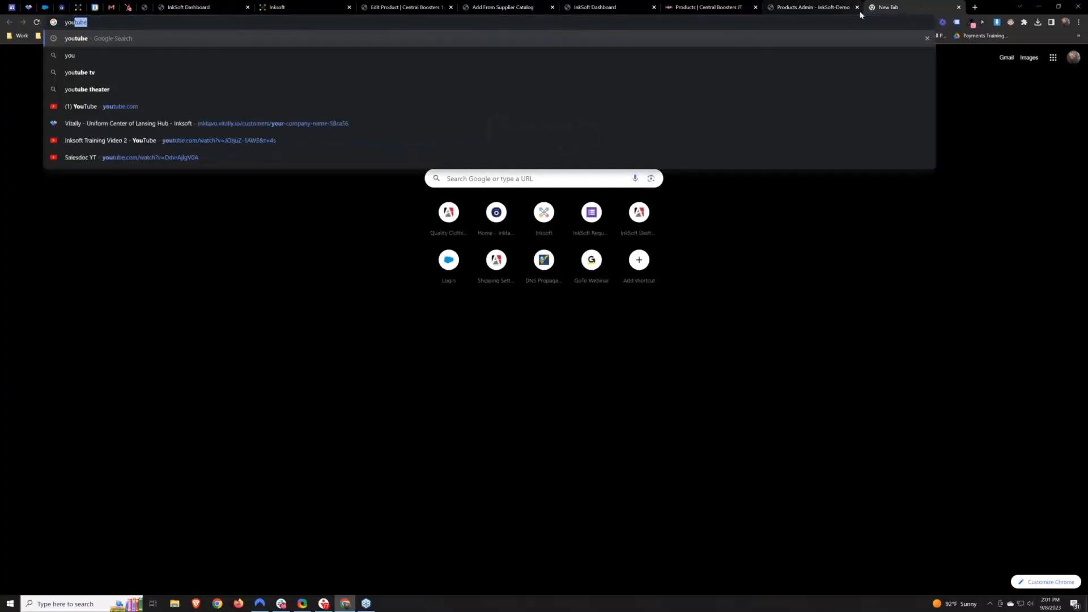
pyautogui.press('Return')
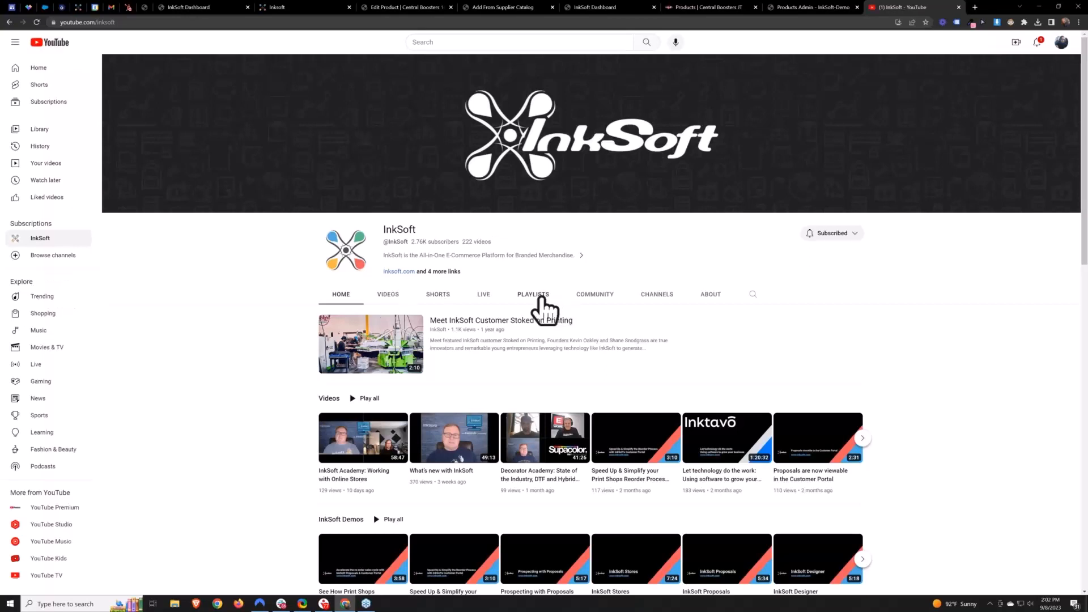
# - Open the channel's playlists and the InkSoft - Mastering the Basics playlist, highlighting the Order Manager video title
pyautogui.click(542, 298)
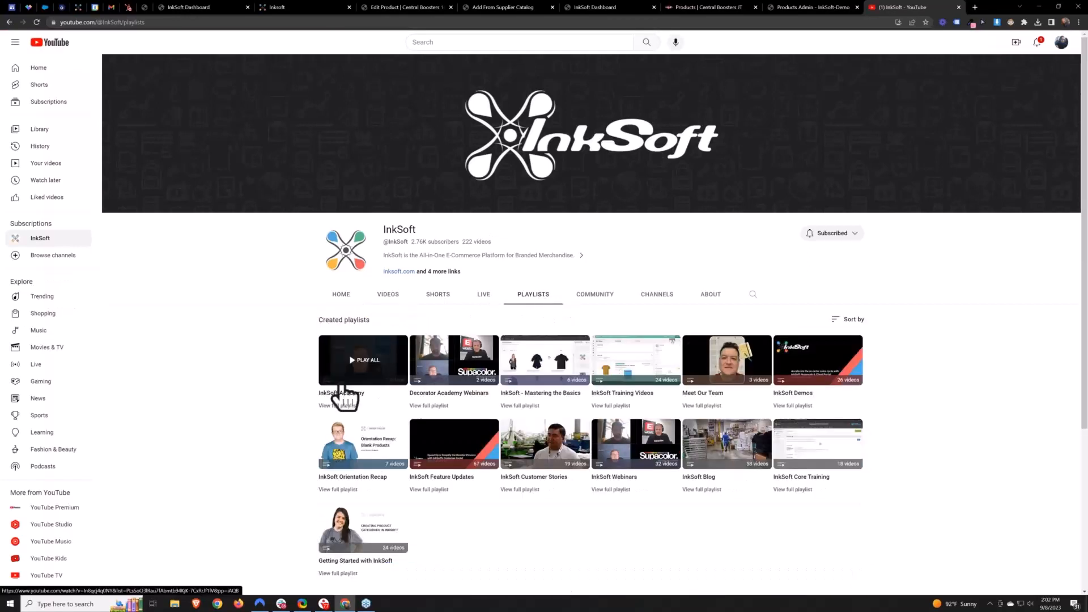
pyautogui.click(519, 406)
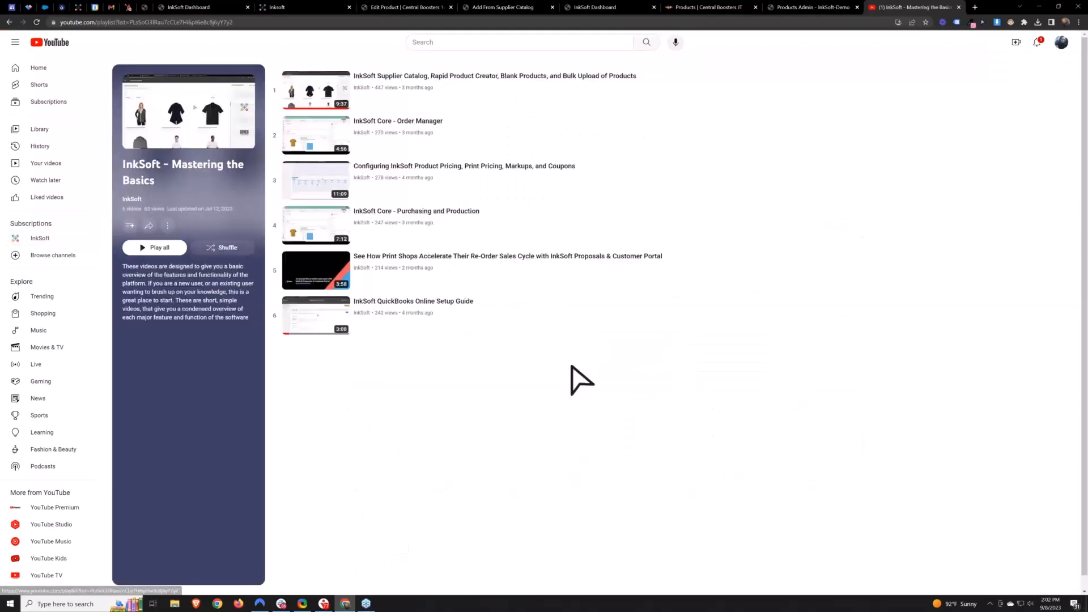
pyautogui.moveTo(353, 55); pyautogui.dragTo(448, 68)
pyautogui.click(528, 365)
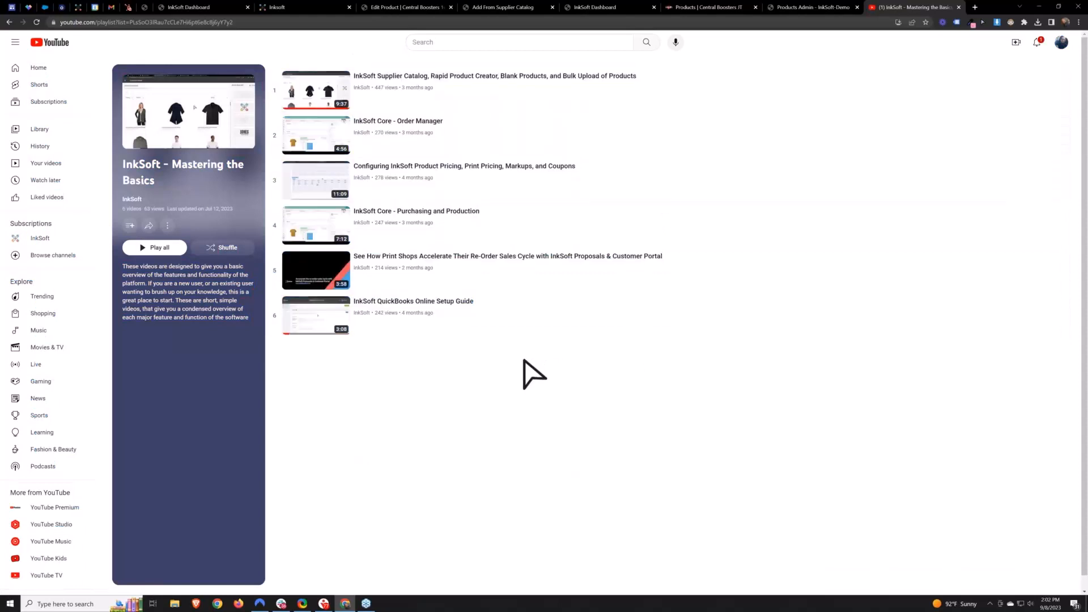
pyautogui.moveTo(646, 90); pyautogui.dragTo(785, 129)
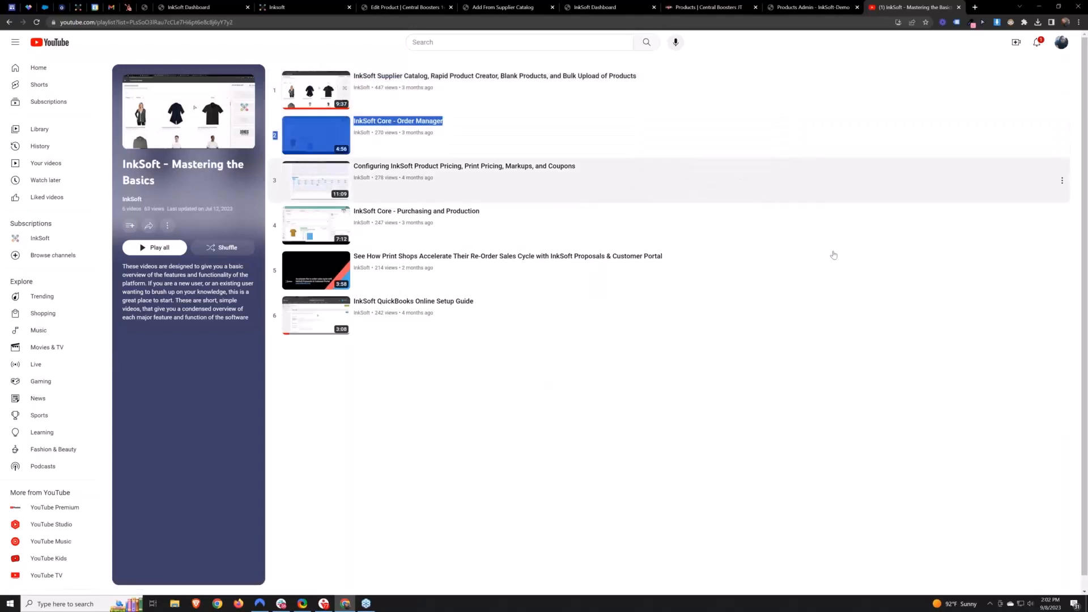
pyautogui.click(674, 397)
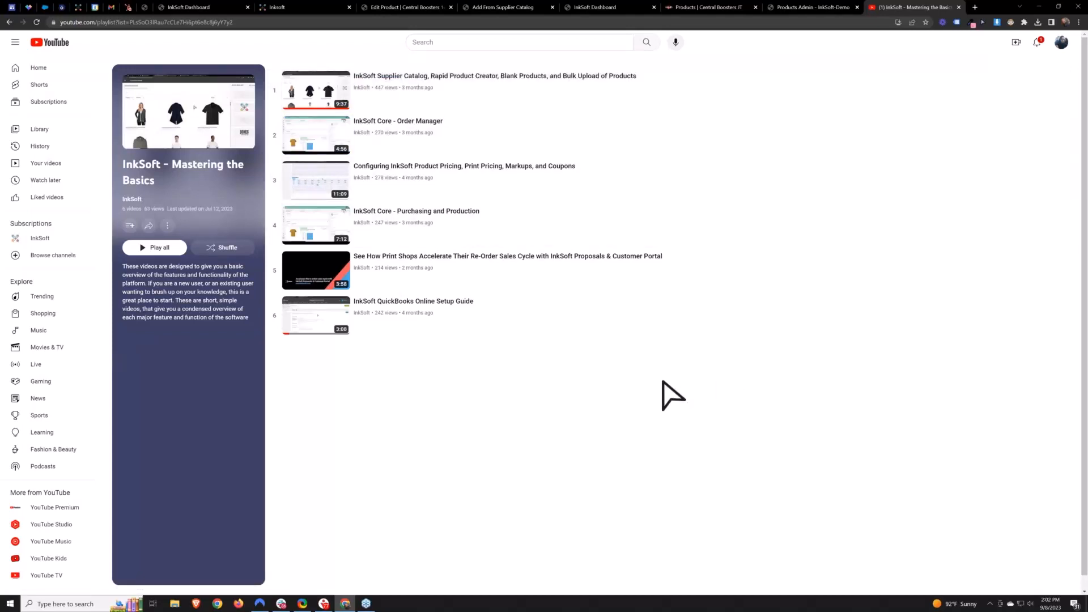